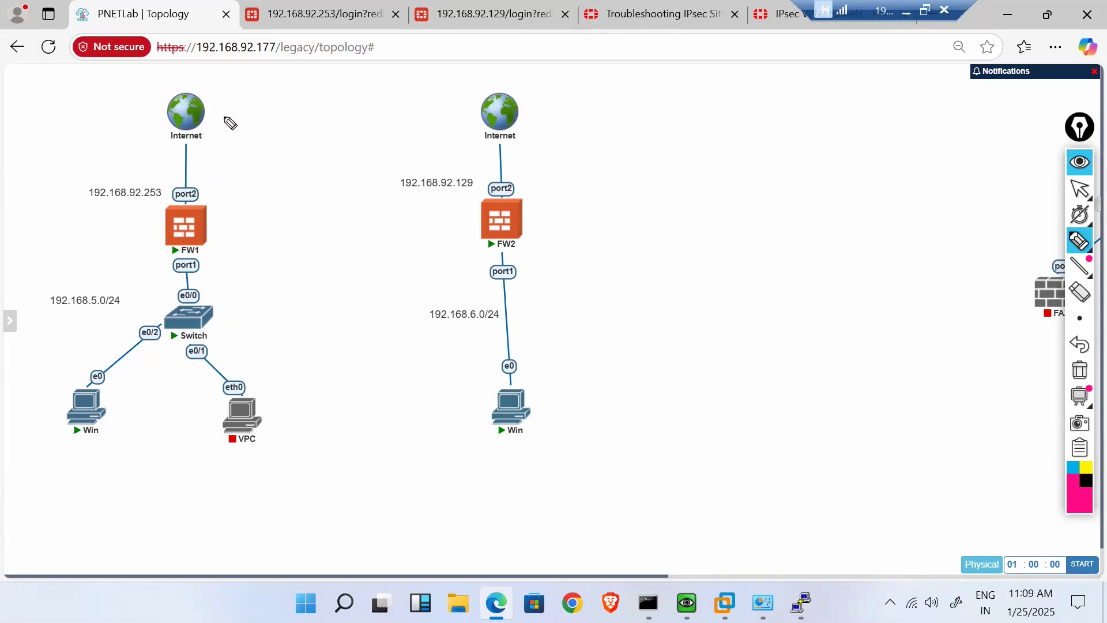
- Tick the Delhi cloud, FW1 and switch, circle the VPC and Win PC, and write Delhi/Banglore labels
{"action": "left_click_drag", "start_coordinate": [213, 115], "coordinate": [241, 123]}
{"action": "left_click_drag", "start_coordinate": [221, 232], "coordinate": [254, 219]}
{"action": "left_click_drag", "start_coordinate": [215, 322], "coordinate": [256, 310]}
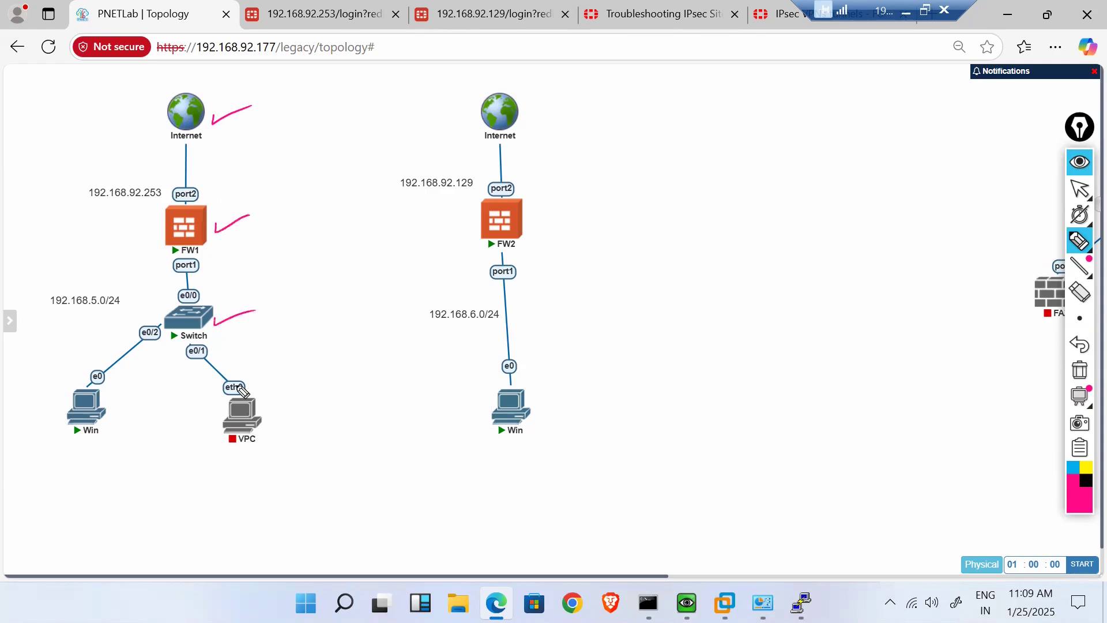
{"action": "left_click_drag", "start_coordinate": [248, 375], "coordinate": [214, 422]}
{"action": "mouse_move", "coordinate": [55, 424]}
{"action": "left_mouse_down"}
{"action": "mouse_move", "coordinate": [90, 460]}
{"action": "mouse_move", "coordinate": [88, 430]}
{"action": "left_mouse_up"}
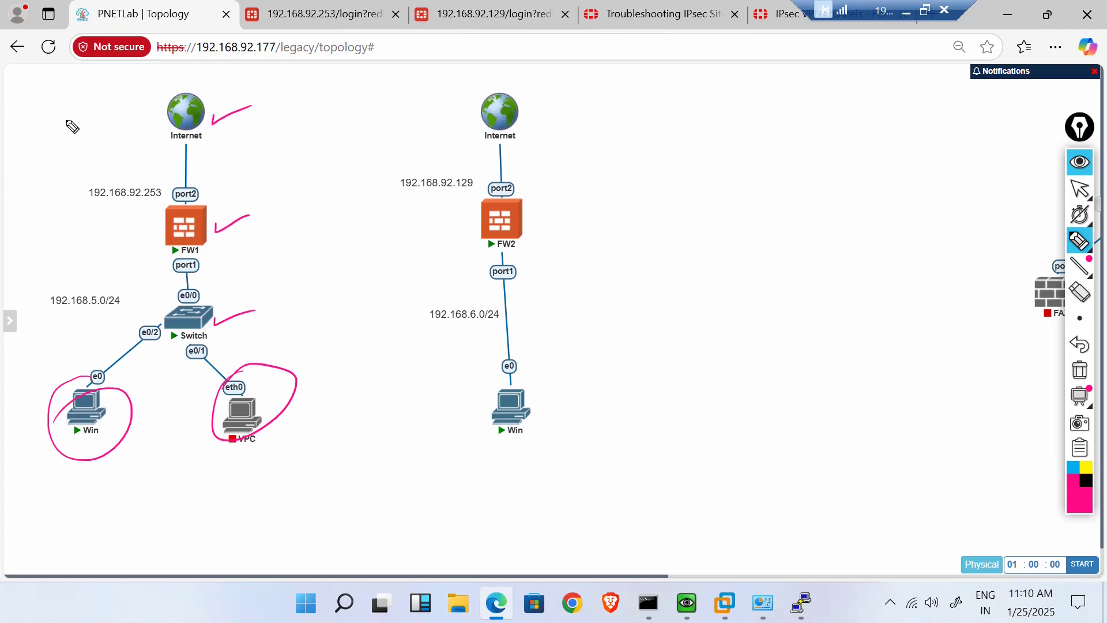
{"action": "mouse_move", "coordinate": [60, 103]}
{"action": "left_mouse_down"}
{"action": "mouse_move", "coordinate": [74, 112]}
{"action": "mouse_move", "coordinate": [135, 102]}
{"action": "left_mouse_up"}
{"action": "left_click", "coordinate": [121, 80]}
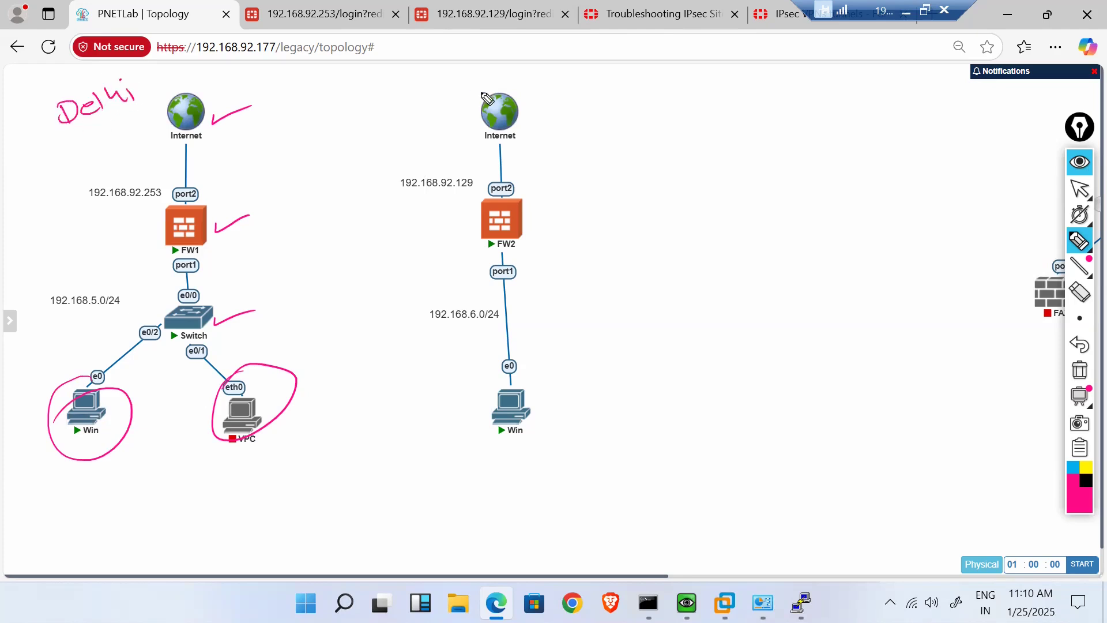
{"action": "left_click_drag", "start_coordinate": [533, 114], "coordinate": [728, 93]}
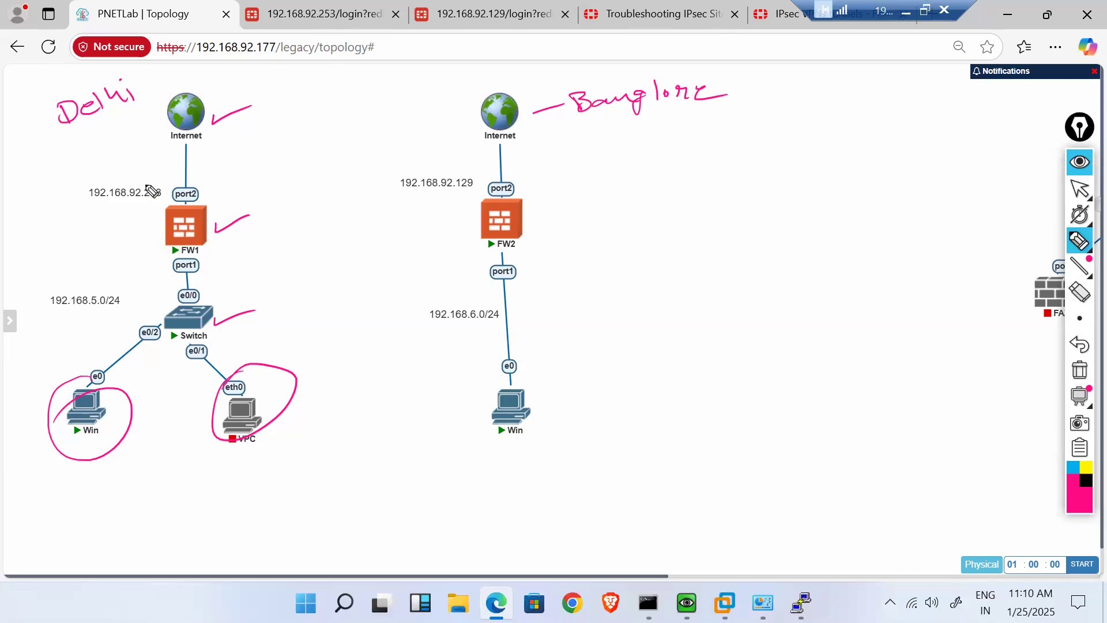
- Tick FW1's port2 and port1, 192.168.5.0/24, FW2's port2 and the hosts; underline 192.168.6.0/24
{"action": "left_click_drag", "start_coordinate": [204, 196], "coordinate": [229, 188]}
{"action": "left_click_drag", "start_coordinate": [143, 268], "coordinate": [165, 264]}
{"action": "left_click_drag", "start_coordinate": [119, 312], "coordinate": [145, 300]}
{"action": "left_click_drag", "start_coordinate": [516, 190], "coordinate": [541, 182]}
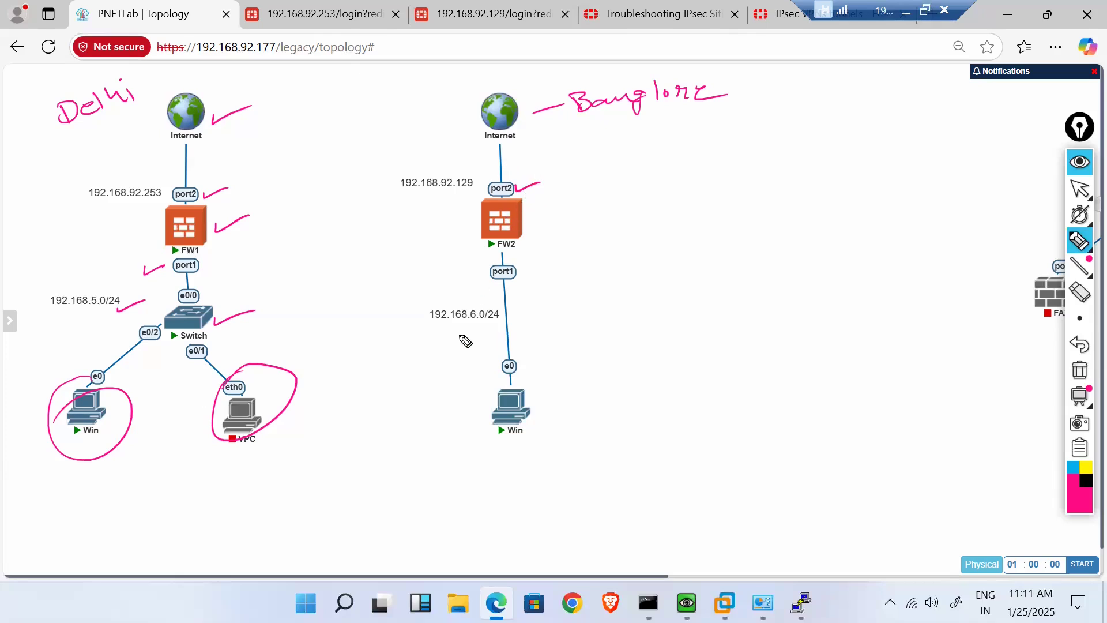
{"action": "left_click_drag", "start_coordinate": [536, 411], "coordinate": [563, 402]}
{"action": "mouse_move", "coordinate": [520, 378]}
{"action": "left_mouse_down"}
{"action": "mouse_move", "coordinate": [521, 456]}
{"action": "mouse_move", "coordinate": [494, 392]}
{"action": "left_mouse_up"}
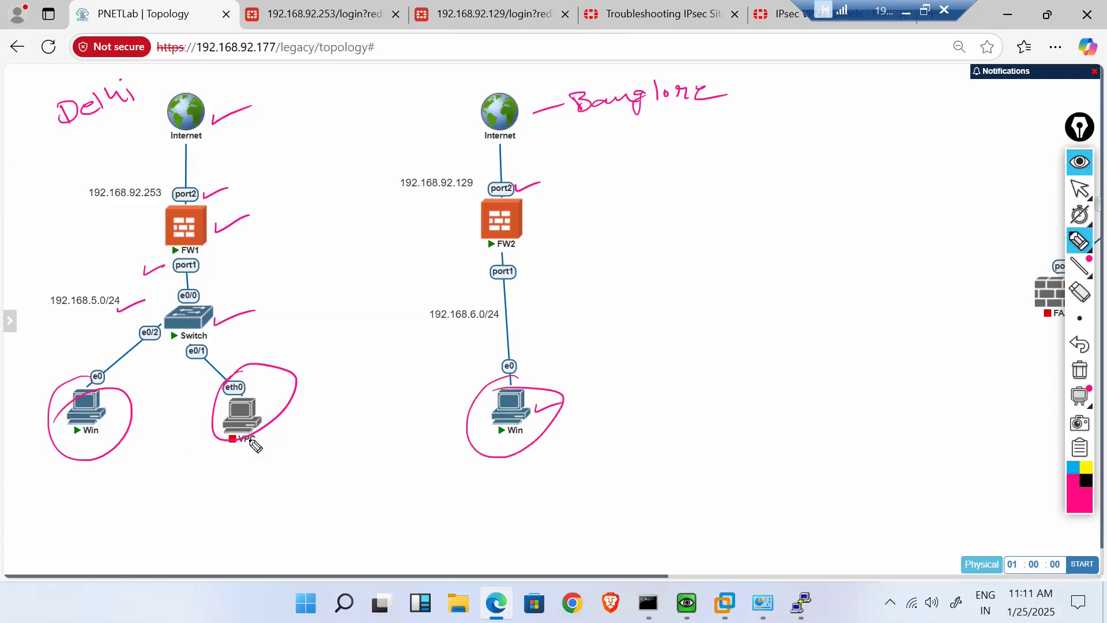
{"action": "left_click_drag", "start_coordinate": [261, 453], "coordinate": [288, 442]}
{"action": "left_click_drag", "start_coordinate": [428, 328], "coordinate": [501, 323]}
- Clear all annotations and sketch an internet cloud linked to an ISP box beside FW2
{"action": "left_click", "coordinate": [1081, 371]}
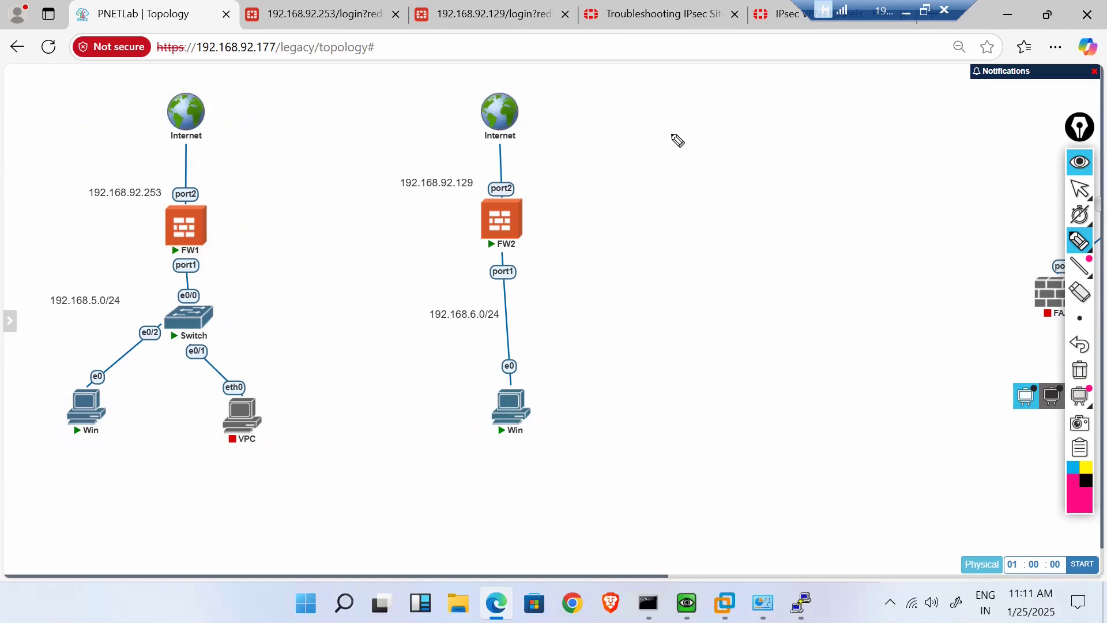
{"action": "mouse_move", "coordinate": [659, 168]}
{"action": "left_mouse_down"}
{"action": "mouse_move", "coordinate": [672, 144]}
{"action": "mouse_move", "coordinate": [721, 163]}
{"action": "mouse_move", "coordinate": [703, 176]}
{"action": "left_mouse_up"}
{"action": "left_click_drag", "start_coordinate": [683, 184], "coordinate": [683, 219]}
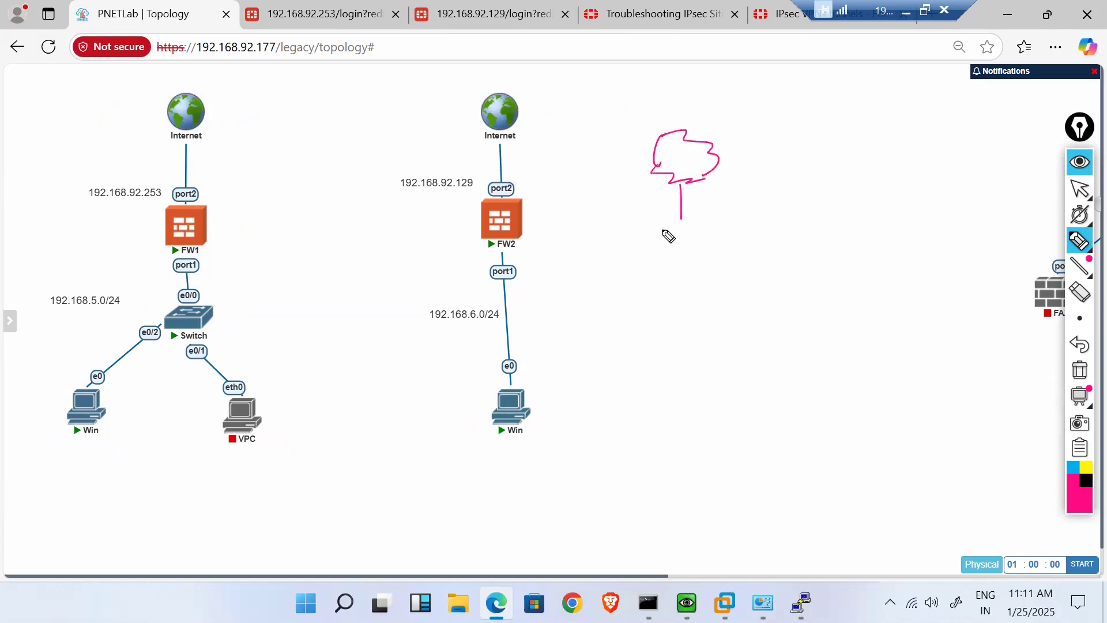
{"action": "mouse_move", "coordinate": [639, 239]}
{"action": "left_mouse_down"}
{"action": "mouse_move", "coordinate": [636, 224]}
{"action": "mouse_move", "coordinate": [726, 206]}
{"action": "mouse_move", "coordinate": [652, 237]}
{"action": "left_mouse_up"}
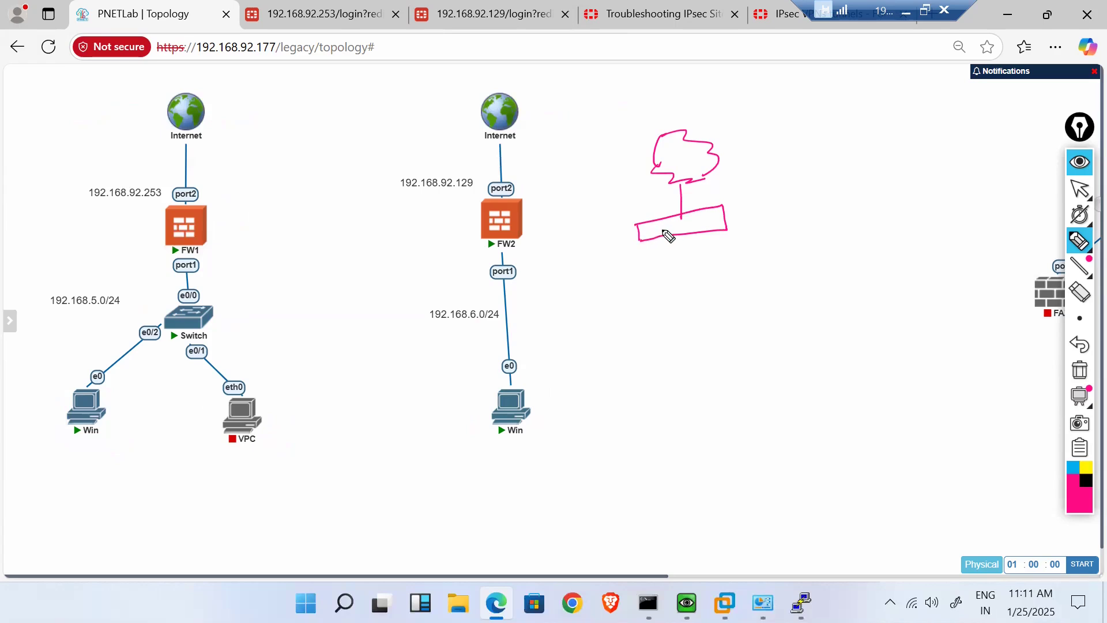
{"action": "mouse_move", "coordinate": [667, 231]}
{"action": "left_mouse_down"}
{"action": "mouse_move", "coordinate": [699, 230]}
{"action": "mouse_move", "coordinate": [700, 241]}
{"action": "mouse_move", "coordinate": [645, 281]}
{"action": "mouse_move", "coordinate": [743, 255]}
{"action": "mouse_move", "coordinate": [664, 295]}
{"action": "mouse_move", "coordinate": [666, 284]}
{"action": "mouse_move", "coordinate": [709, 277]}
{"action": "mouse_move", "coordinate": [690, 330]}
{"action": "mouse_move", "coordinate": [659, 336]}
{"action": "mouse_move", "coordinate": [737, 333]}
{"action": "mouse_move", "coordinate": [657, 356]}
{"action": "mouse_move", "coordinate": [681, 334]}
{"action": "mouse_move", "coordinate": [720, 331]}
{"action": "mouse_move", "coordinate": [686, 380]}
{"action": "mouse_move", "coordinate": [734, 373]}
{"action": "mouse_move", "coordinate": [704, 391]}
{"action": "mouse_move", "coordinate": [720, 391]}
{"action": "mouse_move", "coordinate": [719, 376]}
{"action": "mouse_move", "coordinate": [668, 438]}
{"action": "mouse_move", "coordinate": [661, 485]}
{"action": "left_mouse_up"}
- Draw PCs under the switch box and write Pri and NAT at the firewall box
{"action": "left_click_drag", "start_coordinate": [652, 482], "coordinate": [685, 470]}
{"action": "mouse_move", "coordinate": [708, 392]}
{"action": "left_mouse_down"}
{"action": "mouse_move", "coordinate": [728, 426]}
{"action": "mouse_move", "coordinate": [731, 468]}
{"action": "left_mouse_up"}
{"action": "left_click_drag", "start_coordinate": [721, 469], "coordinate": [742, 462]}
{"action": "left_click_drag", "start_coordinate": [731, 388], "coordinate": [763, 415]}
{"action": "mouse_move", "coordinate": [765, 414]}
{"action": "left_mouse_down"}
{"action": "mouse_move", "coordinate": [782, 427]}
{"action": "mouse_move", "coordinate": [761, 416]}
{"action": "left_mouse_up"}
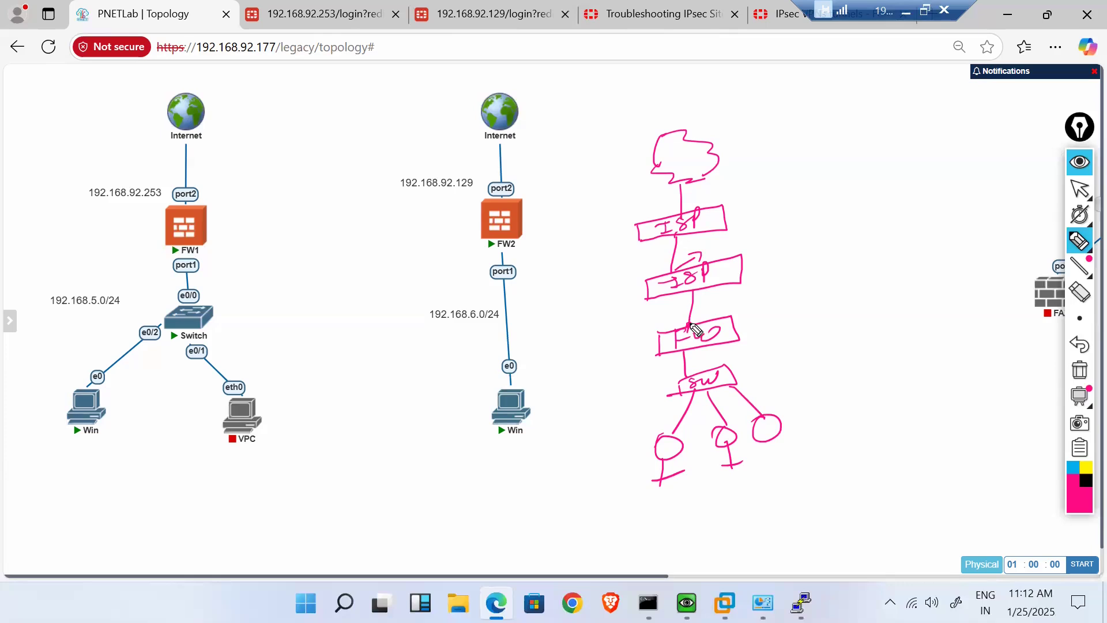
{"action": "left_click_drag", "start_coordinate": [712, 307], "coordinate": [745, 296]}
{"action": "mouse_move", "coordinate": [748, 340]}
{"action": "left_mouse_down"}
{"action": "mouse_move", "coordinate": [752, 326]}
{"action": "mouse_move", "coordinate": [801, 311]}
{"action": "mouse_move", "coordinate": [799, 336]}
{"action": "left_mouse_up"}
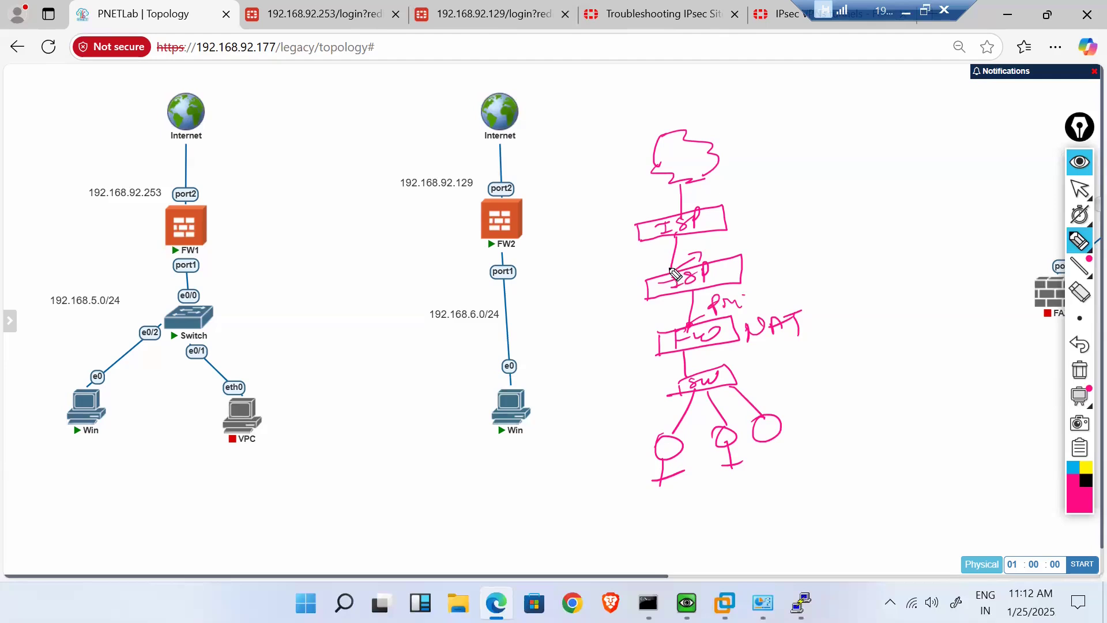
{"action": "left_click_drag", "start_coordinate": [674, 276], "coordinate": [690, 275]}
{"action": "mouse_move", "coordinate": [738, 381]}
{"action": "left_mouse_down"}
{"action": "mouse_move", "coordinate": [799, 383]}
{"action": "mouse_move", "coordinate": [822, 404]}
{"action": "mouse_move", "coordinate": [817, 417]}
{"action": "mouse_move", "coordinate": [837, 408]}
{"action": "left_mouse_up"}
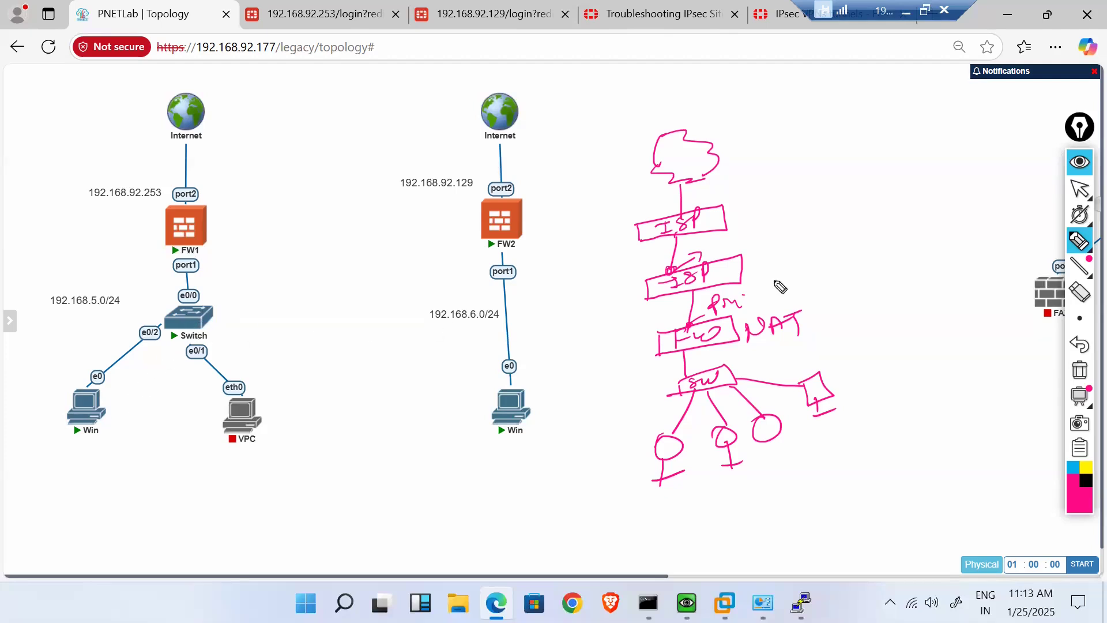
- Clear the sketch, tick FW1's port2 with an SP note, and draw lines to DMZ and a zone box
{"action": "left_click", "coordinate": [1081, 372]}
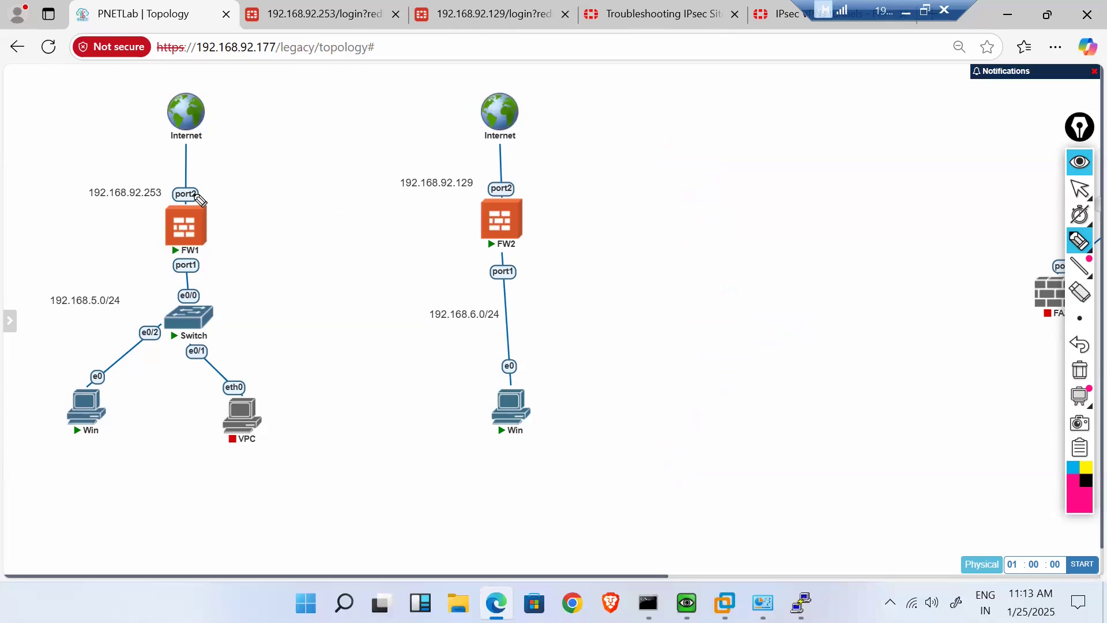
{"action": "left_click", "coordinate": [205, 189]}
{"action": "mouse_move", "coordinate": [209, 191]}
{"action": "left_mouse_down"}
{"action": "mouse_move", "coordinate": [241, 175]}
{"action": "mouse_move", "coordinate": [215, 189]}
{"action": "mouse_move", "coordinate": [245, 202]}
{"action": "left_mouse_up"}
{"action": "left_click_drag", "start_coordinate": [244, 188], "coordinate": [257, 177]}
{"action": "left_click_drag", "start_coordinate": [259, 176], "coordinate": [263, 185]}
{"action": "left_click", "coordinate": [285, 182]}
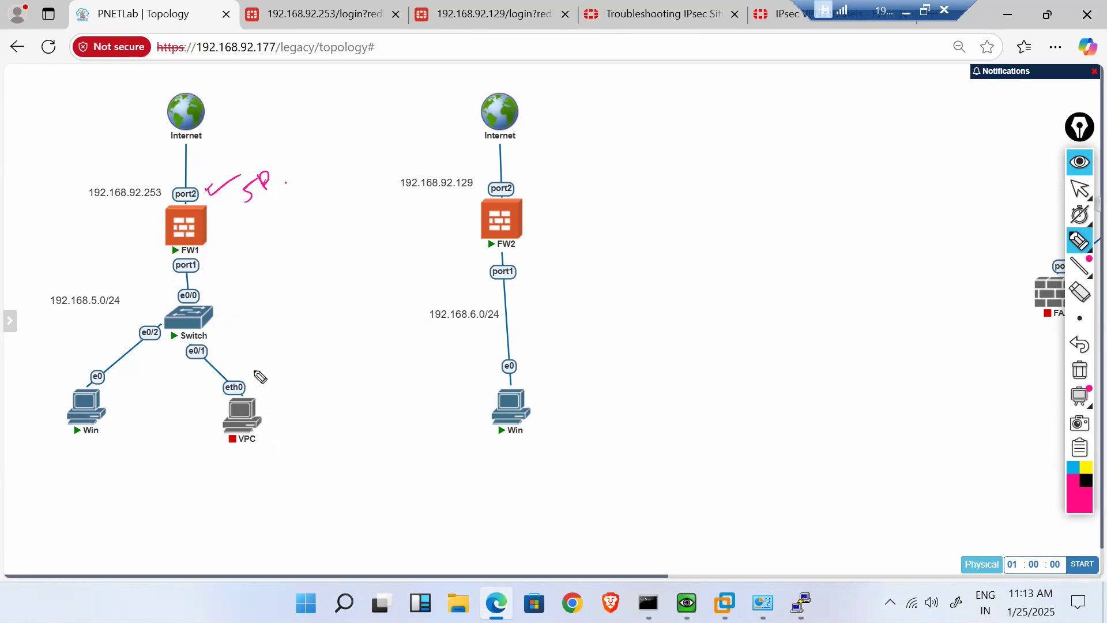
{"action": "mouse_move", "coordinate": [207, 231]}
{"action": "left_mouse_down"}
{"action": "mouse_move", "coordinate": [316, 217]}
{"action": "mouse_move", "coordinate": [341, 202]}
{"action": "mouse_move", "coordinate": [349, 215]}
{"action": "left_mouse_up"}
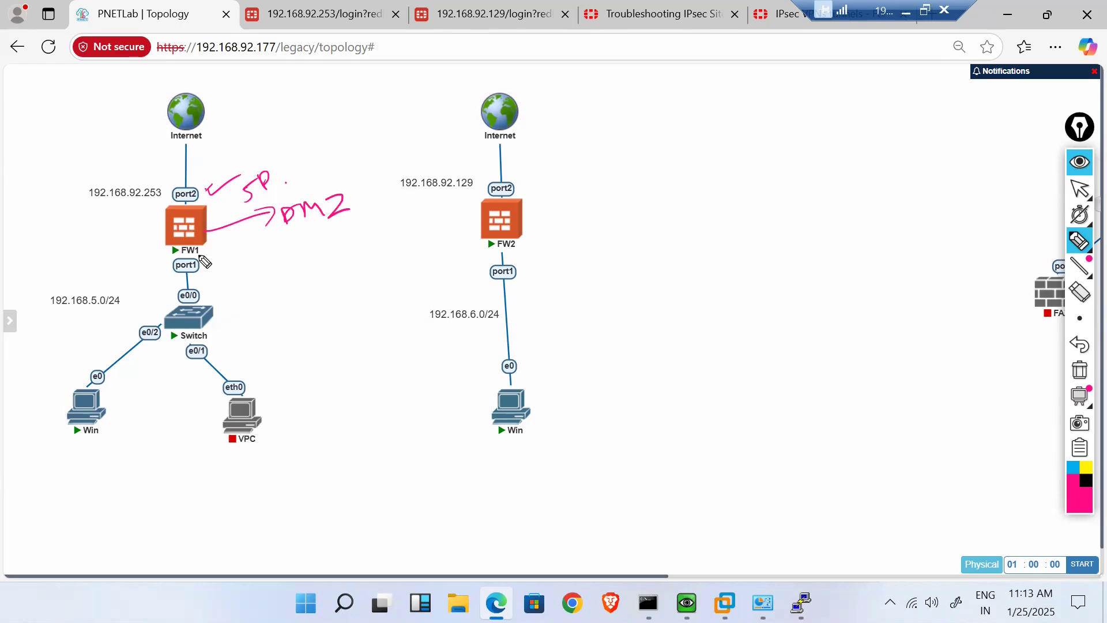
{"action": "mouse_move", "coordinate": [206, 242]}
{"action": "left_mouse_down"}
{"action": "mouse_move", "coordinate": [257, 264]}
{"action": "mouse_move", "coordinate": [266, 281]}
{"action": "left_mouse_up"}
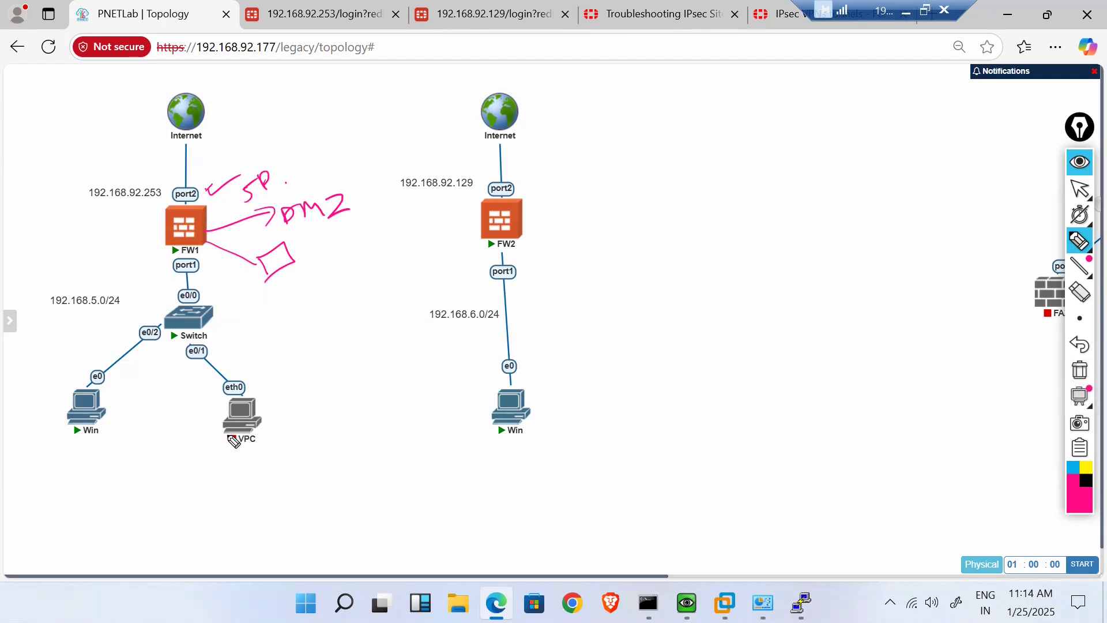
- Clear the notes and sketch two PCs linked to FW1 and the switch
{"action": "left_click", "coordinate": [1085, 378]}
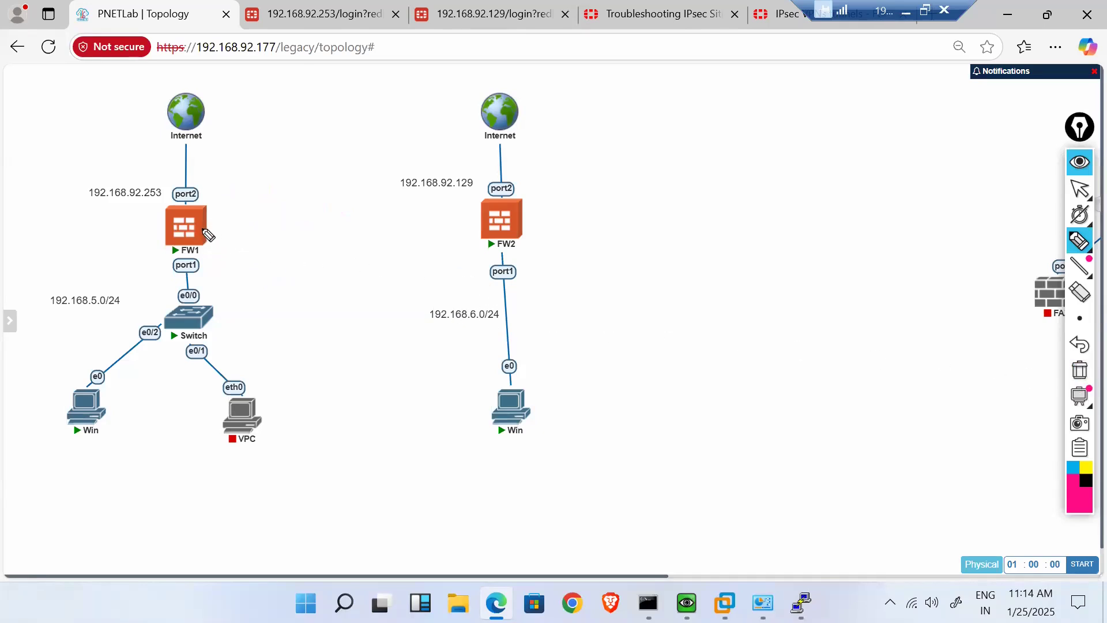
{"action": "mouse_move", "coordinate": [210, 225]}
{"action": "left_mouse_down"}
{"action": "mouse_move", "coordinate": [260, 215]}
{"action": "mouse_move", "coordinate": [260, 237]}
{"action": "mouse_move", "coordinate": [321, 224]}
{"action": "mouse_move", "coordinate": [251, 240]}
{"action": "mouse_move", "coordinate": [298, 282]}
{"action": "mouse_move", "coordinate": [291, 316]}
{"action": "mouse_move", "coordinate": [333, 308]}
{"action": "mouse_move", "coordinate": [293, 317]}
{"action": "left_mouse_up"}
{"action": "left_click_drag", "start_coordinate": [211, 316], "coordinate": [297, 292]}
{"action": "mouse_move", "coordinate": [210, 319]}
{"action": "left_mouse_down"}
{"action": "mouse_move", "coordinate": [295, 299]}
{"action": "mouse_move", "coordinate": [333, 307]}
{"action": "mouse_move", "coordinate": [292, 365]}
{"action": "mouse_move", "coordinate": [291, 386]}
{"action": "mouse_move", "coordinate": [313, 384]}
{"action": "mouse_move", "coordinate": [310, 401]}
{"action": "left_mouse_up"}
{"action": "left_click_drag", "start_coordinate": [298, 404], "coordinate": [334, 391]}
{"action": "left_click_drag", "start_coordinate": [324, 309], "coordinate": [367, 347]}
{"action": "mouse_move", "coordinate": [361, 341]}
{"action": "left_mouse_down"}
{"action": "mouse_move", "coordinate": [375, 369]}
{"action": "mouse_move", "coordinate": [387, 356]}
{"action": "mouse_move", "coordinate": [376, 367]}
{"action": "left_mouse_up"}
{"action": "mouse_move", "coordinate": [383, 358]}
{"action": "left_mouse_down"}
{"action": "mouse_move", "coordinate": [387, 378]}
{"action": "mouse_move", "coordinate": [407, 370]}
{"action": "left_mouse_up"}
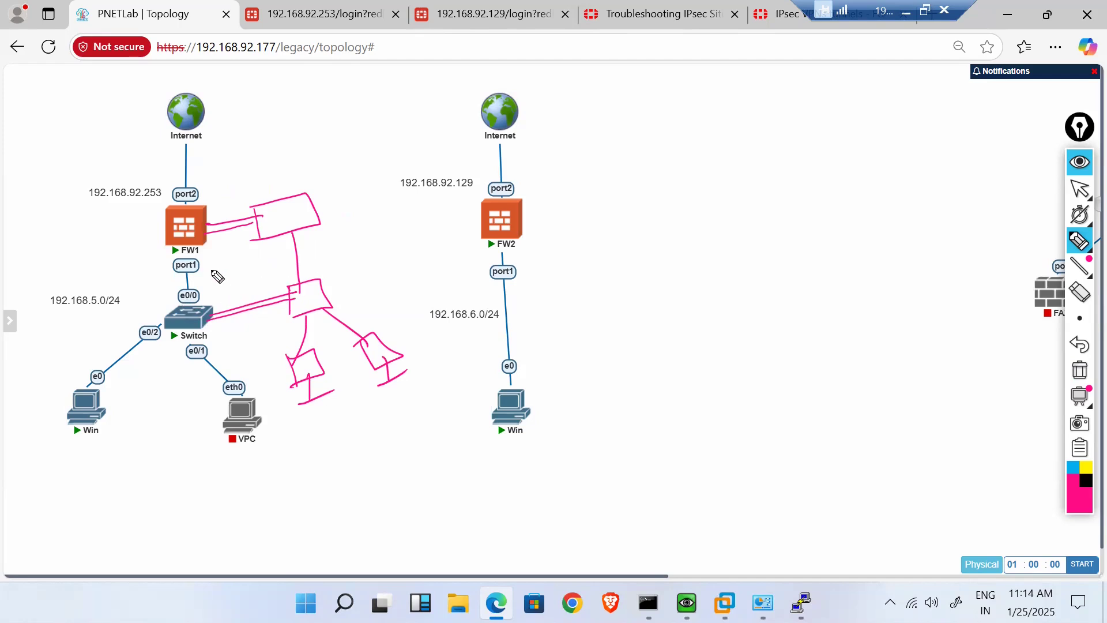
{"action": "mouse_move", "coordinate": [185, 253]}
{"action": "left_mouse_down"}
{"action": "mouse_move", "coordinate": [298, 275]}
{"action": "mouse_move", "coordinate": [206, 295]}
{"action": "left_mouse_up"}
{"action": "left_click_drag", "start_coordinate": [287, 241], "coordinate": [313, 275]}
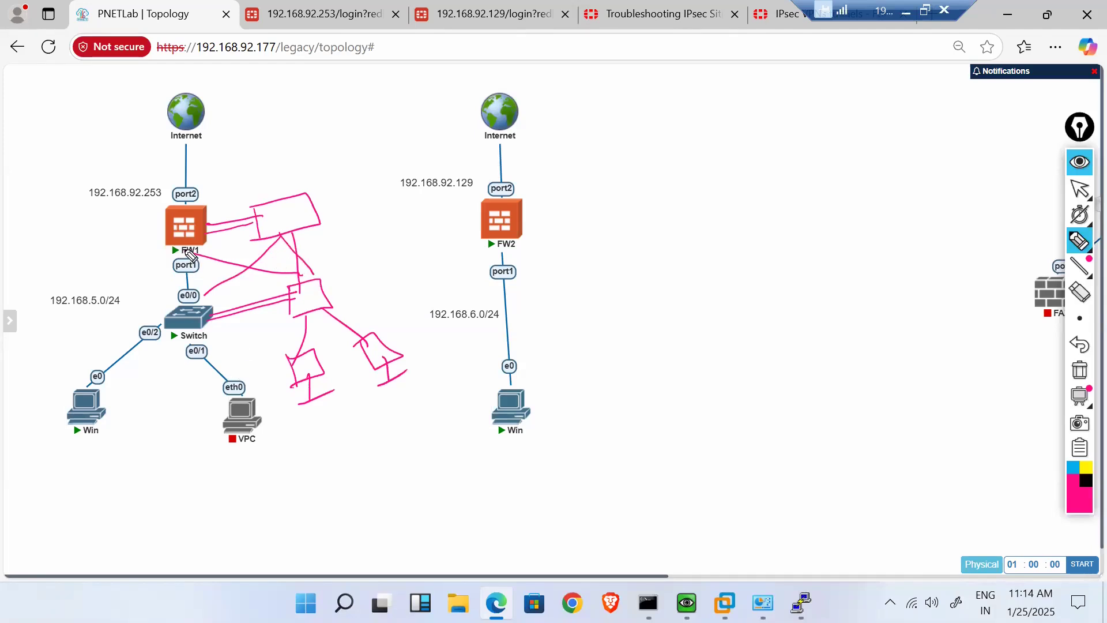
- Circle FW1, draw a user figure linked to the Internet cloud, circle port2 and add a tick
{"action": "left_click_drag", "start_coordinate": [183, 244], "coordinate": [203, 251]}
{"action": "mouse_move", "coordinate": [274, 235]}
{"action": "left_mouse_down"}
{"action": "mouse_move", "coordinate": [283, 238]}
{"action": "mouse_move", "coordinate": [273, 241]}
{"action": "left_mouse_up"}
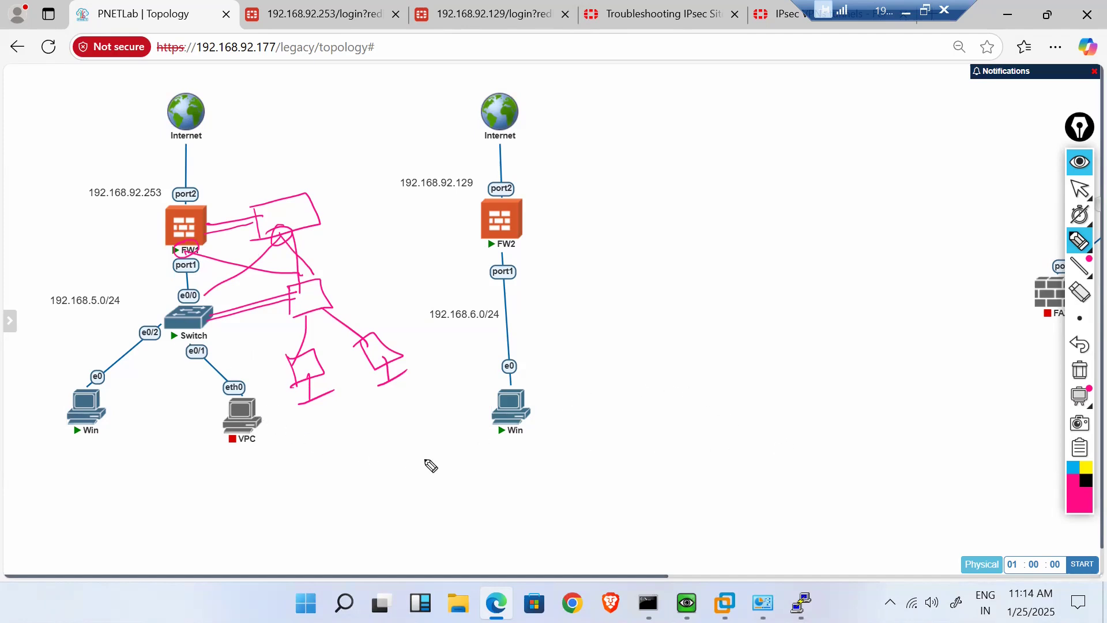
{"action": "mouse_move", "coordinate": [289, 200]}
{"action": "left_mouse_down"}
{"action": "mouse_move", "coordinate": [284, 94]}
{"action": "mouse_move", "coordinate": [280, 131]}
{"action": "left_mouse_up"}
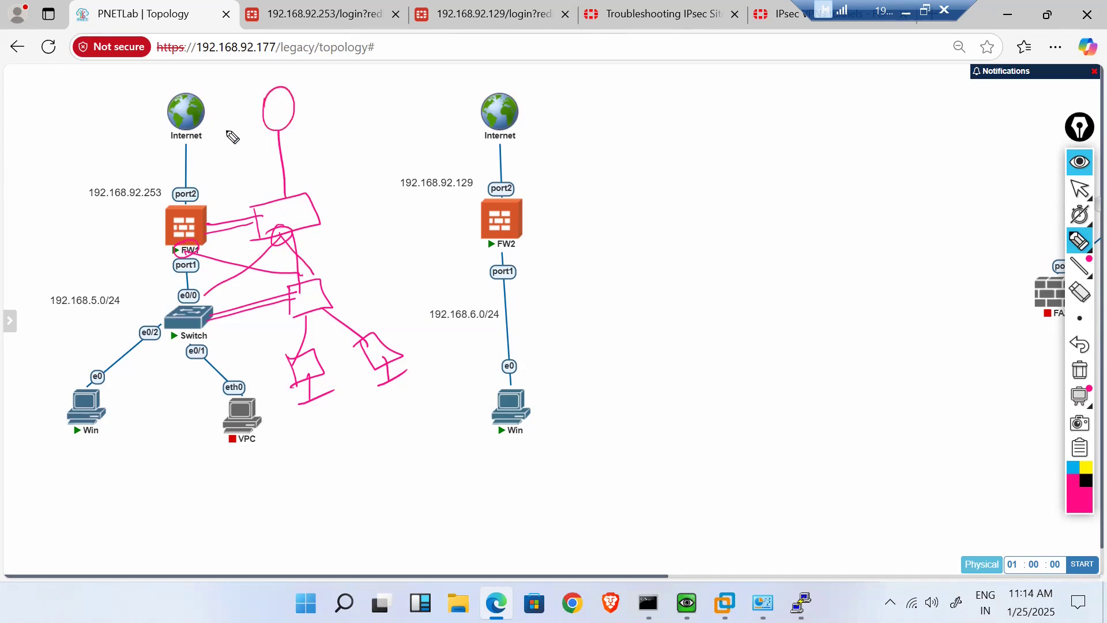
{"action": "left_click_drag", "start_coordinate": [196, 125], "coordinate": [284, 180]}
{"action": "left_click_drag", "start_coordinate": [278, 129], "coordinate": [212, 200]}
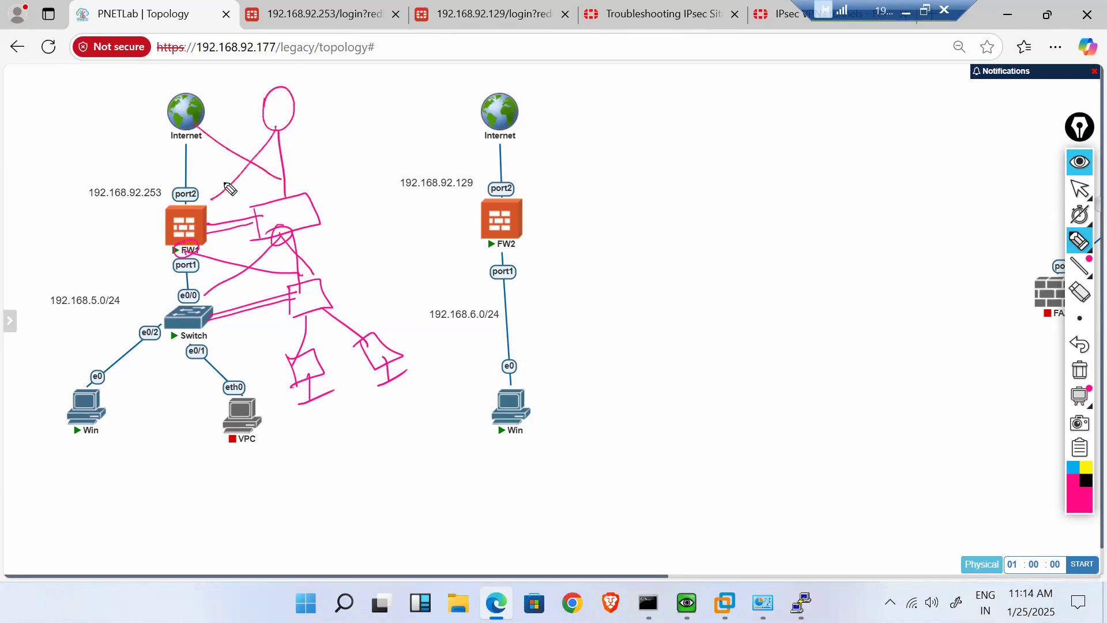
{"action": "mouse_move", "coordinate": [292, 186]}
{"action": "left_mouse_down"}
{"action": "mouse_move", "coordinate": [286, 175]}
{"action": "mouse_move", "coordinate": [276, 190]}
{"action": "left_mouse_up"}
{"action": "mouse_move", "coordinate": [205, 203]}
{"action": "left_mouse_down"}
{"action": "mouse_move", "coordinate": [184, 199]}
{"action": "mouse_move", "coordinate": [223, 196]}
{"action": "left_mouse_up"}
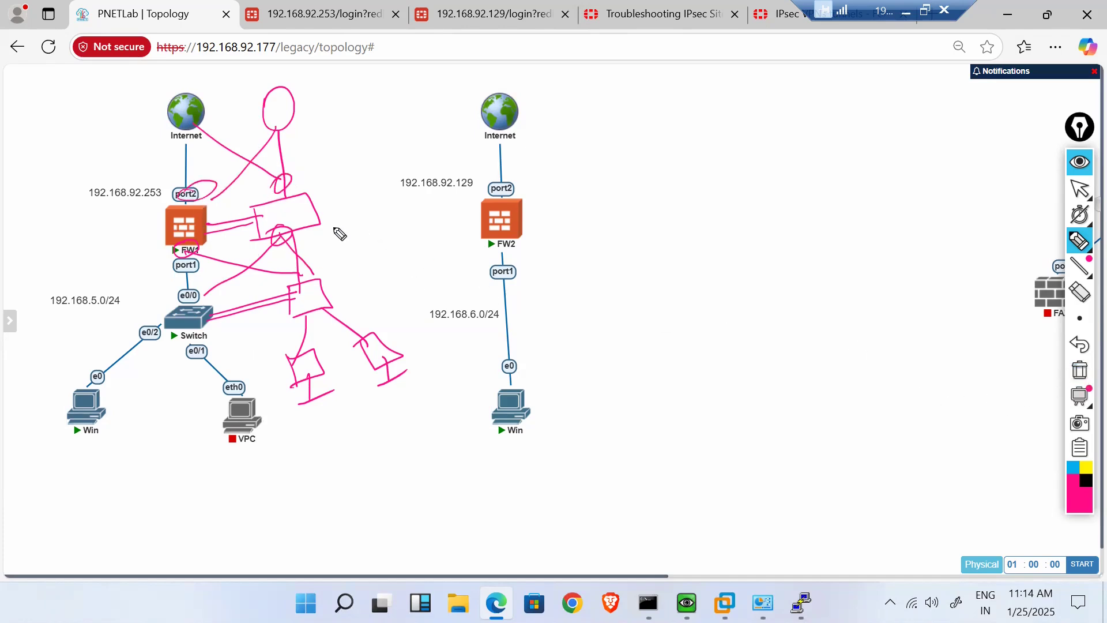
{"action": "left_click_drag", "start_coordinate": [332, 230], "coordinate": [357, 226]}
{"action": "left_click", "coordinate": [1076, 375]}
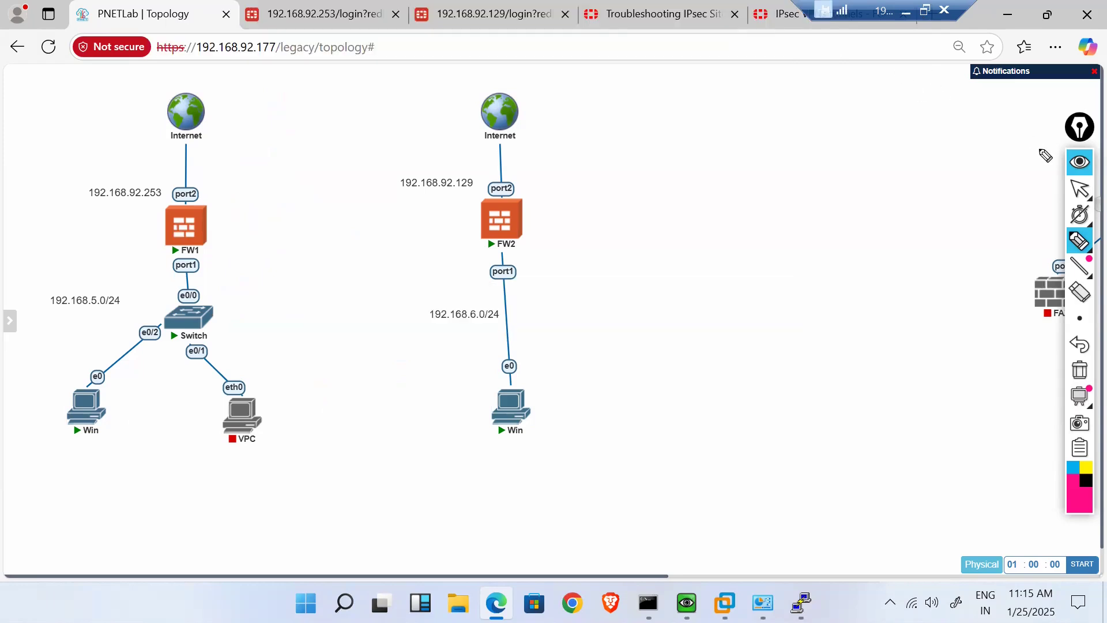
{"action": "left_click", "coordinate": [1079, 192]}
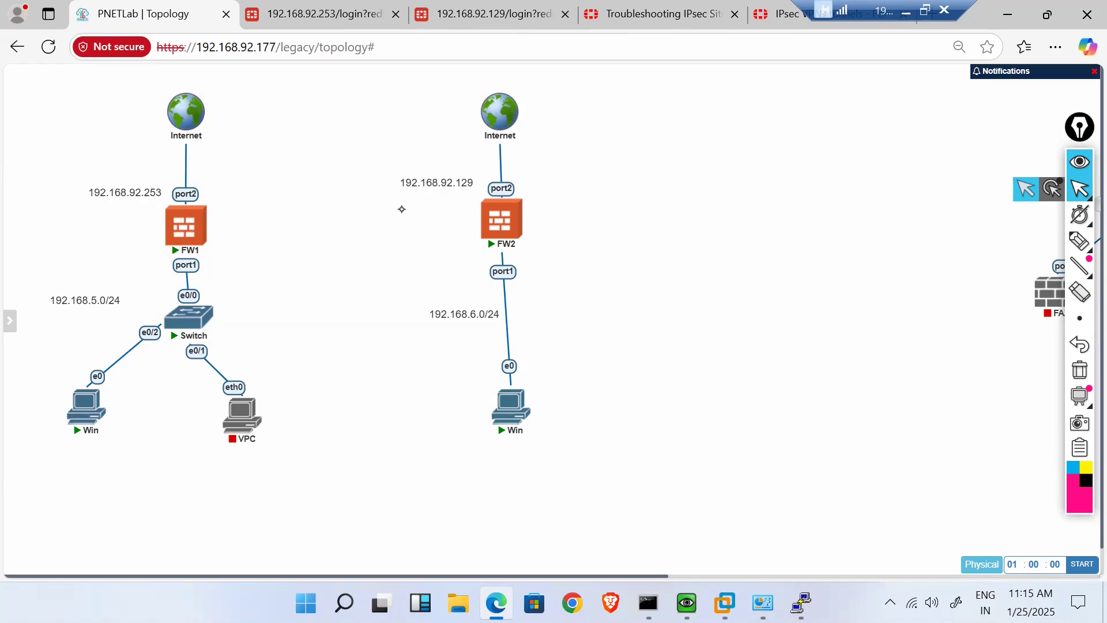
- Log back in to FW1 with the admin credentials
{"action": "left_click", "coordinate": [297, 16]}
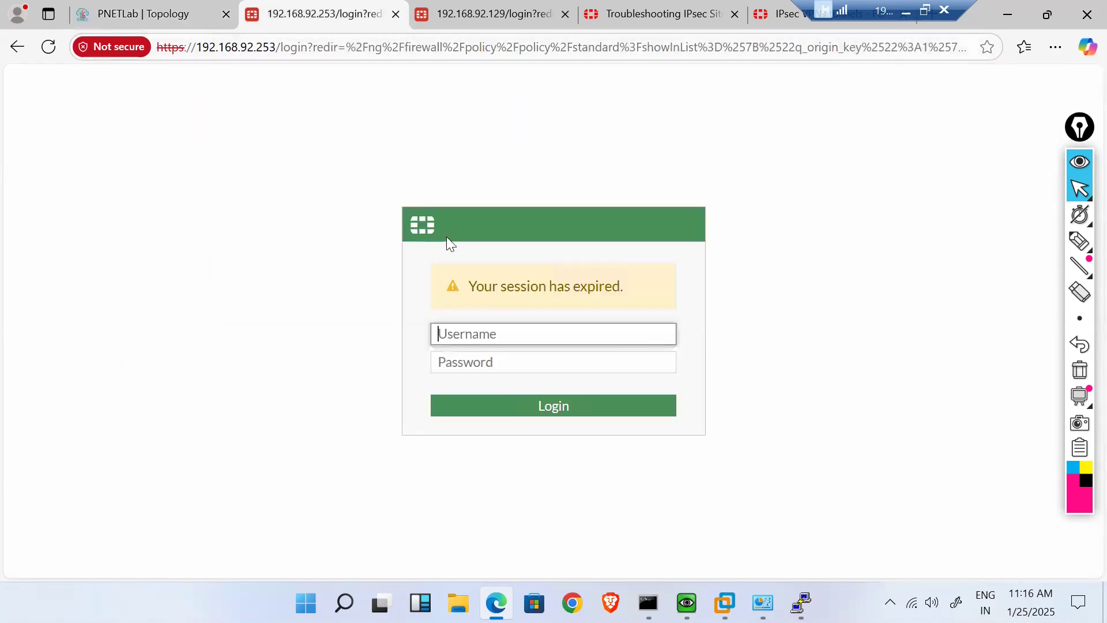
{"action": "type", "text": "admin"}
{"action": "key", "text": "Tab"}
{"action": "type", "text": "adm"}
{"action": "key", "text": "BackSpace"}
{"action": "type", "text": "min"}
{"action": "key", "text": "Return"}
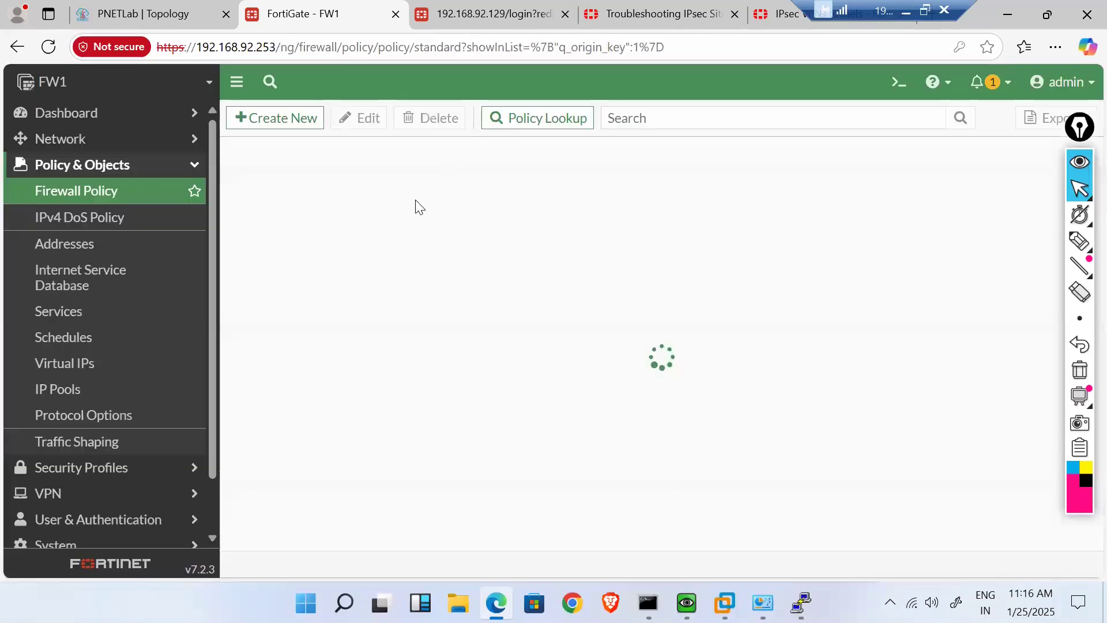
- Open FW1's Network > Interfaces list showing port1 192.168.5.1 and port2 192.168.92.253
{"action": "left_click", "coordinate": [163, 7]}
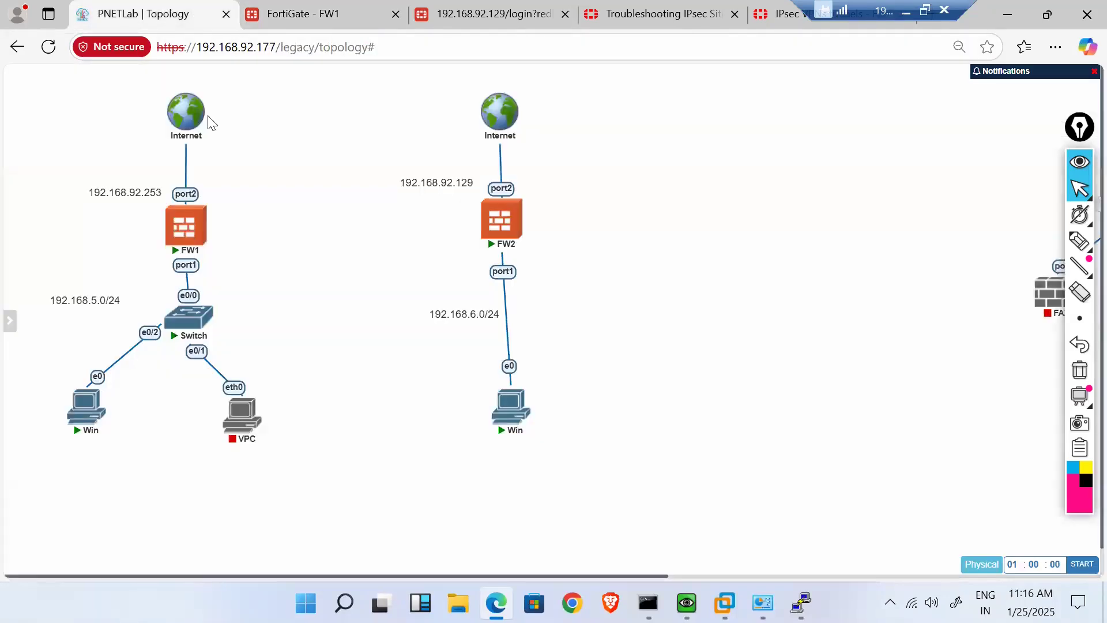
{"action": "mouse_move", "coordinate": [175, 327]}
{"action": "left_click", "coordinate": [358, 8]}
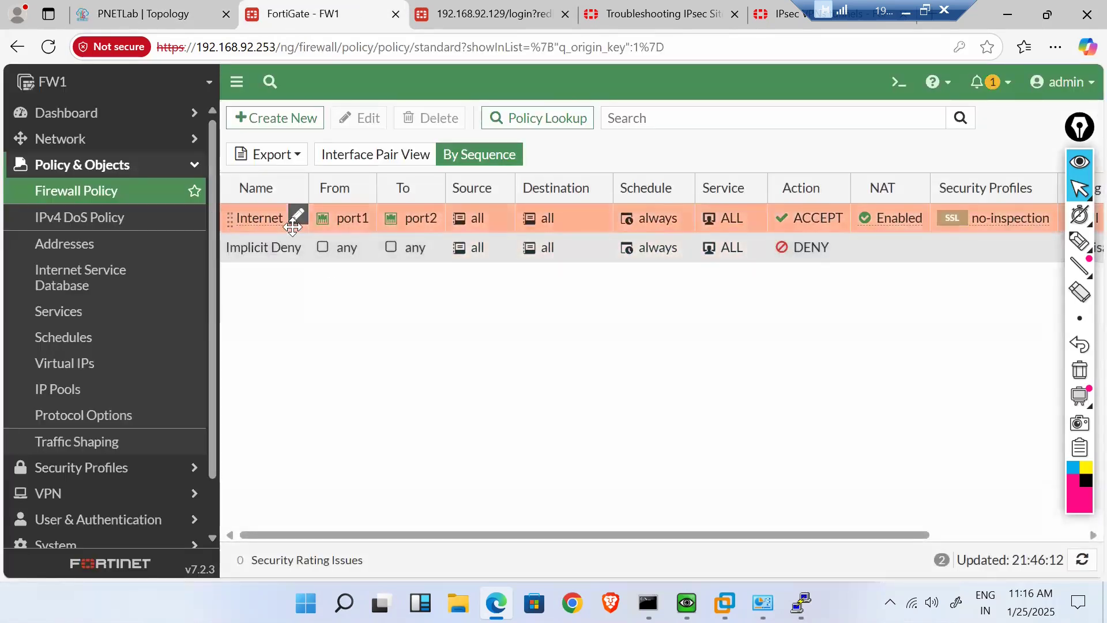
{"action": "left_click", "coordinate": [1081, 160]}
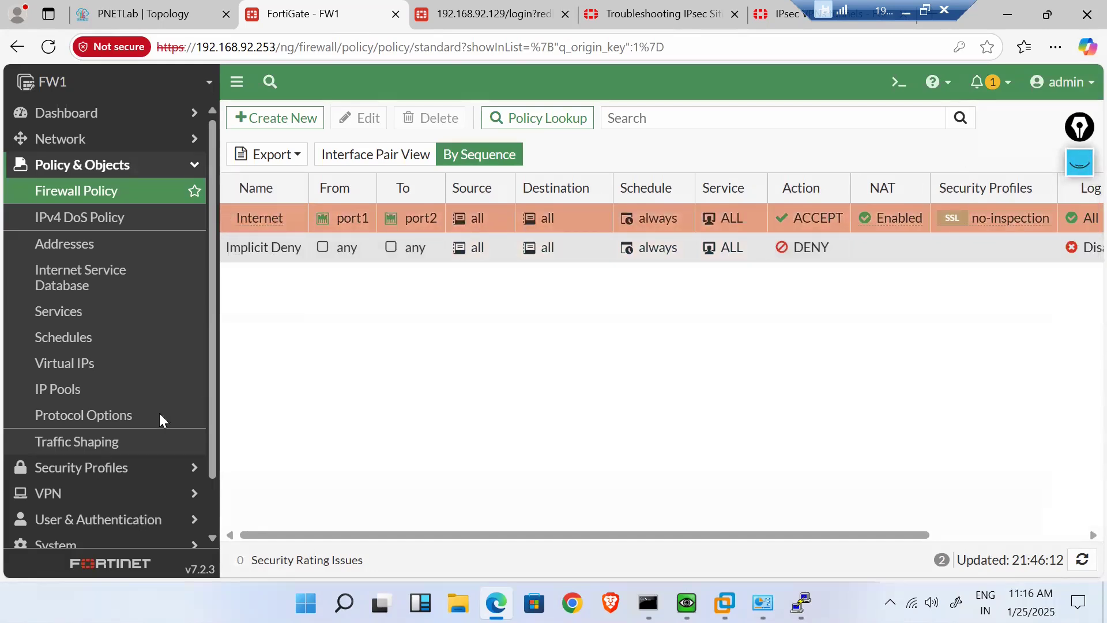
{"action": "left_click", "coordinate": [117, 139]}
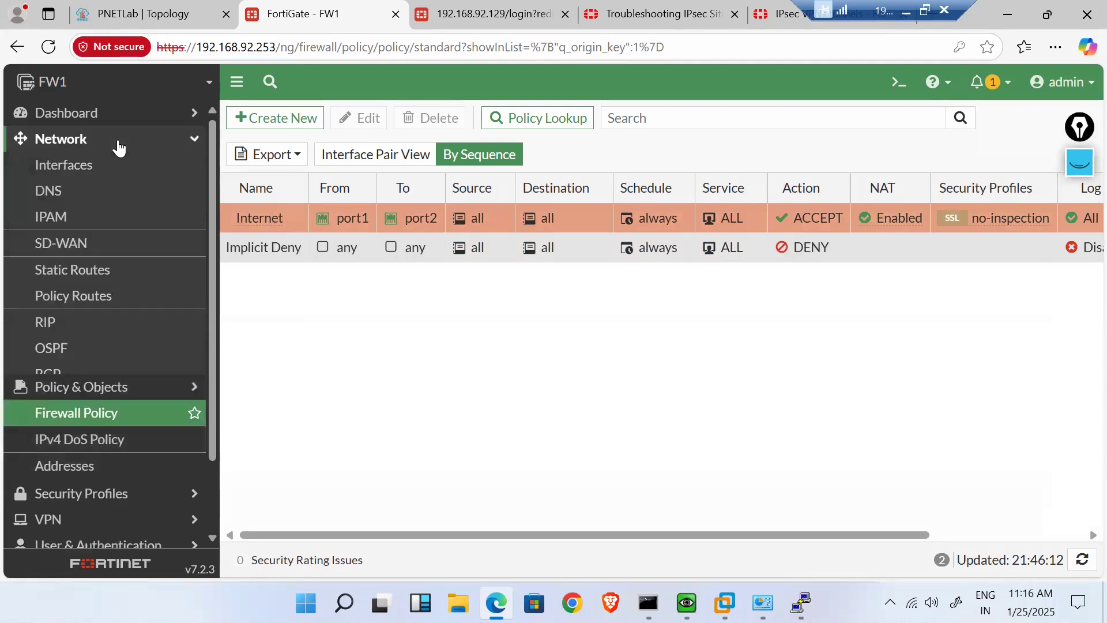
{"action": "left_click", "coordinate": [97, 167]}
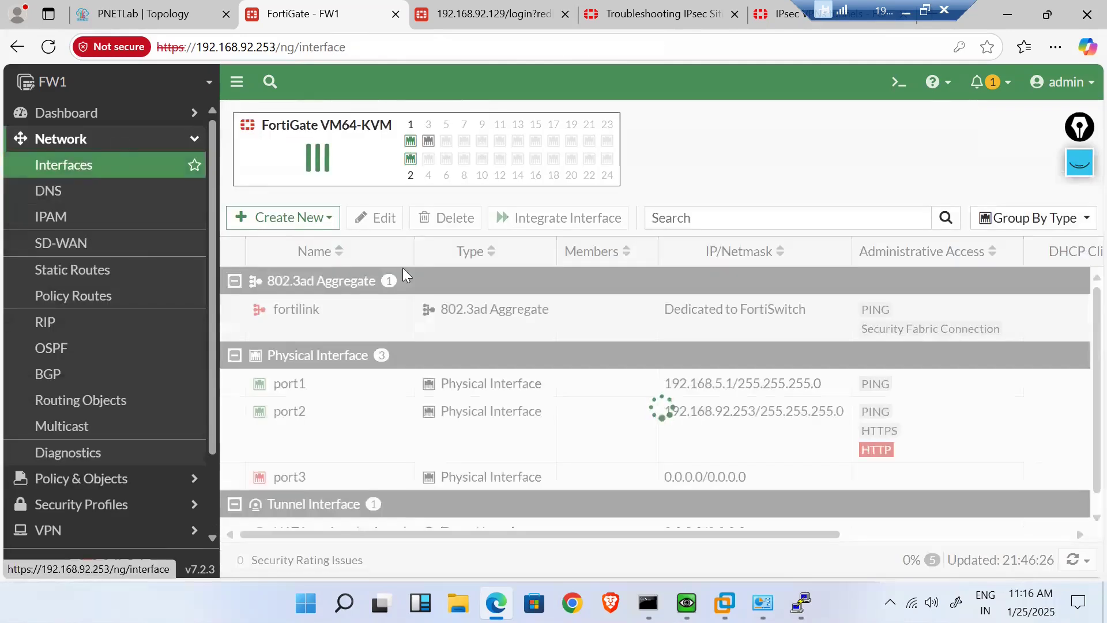
{"action": "scroll", "coordinate": [409, 396], "scroll_direction": "down", "scroll_amount": 1}
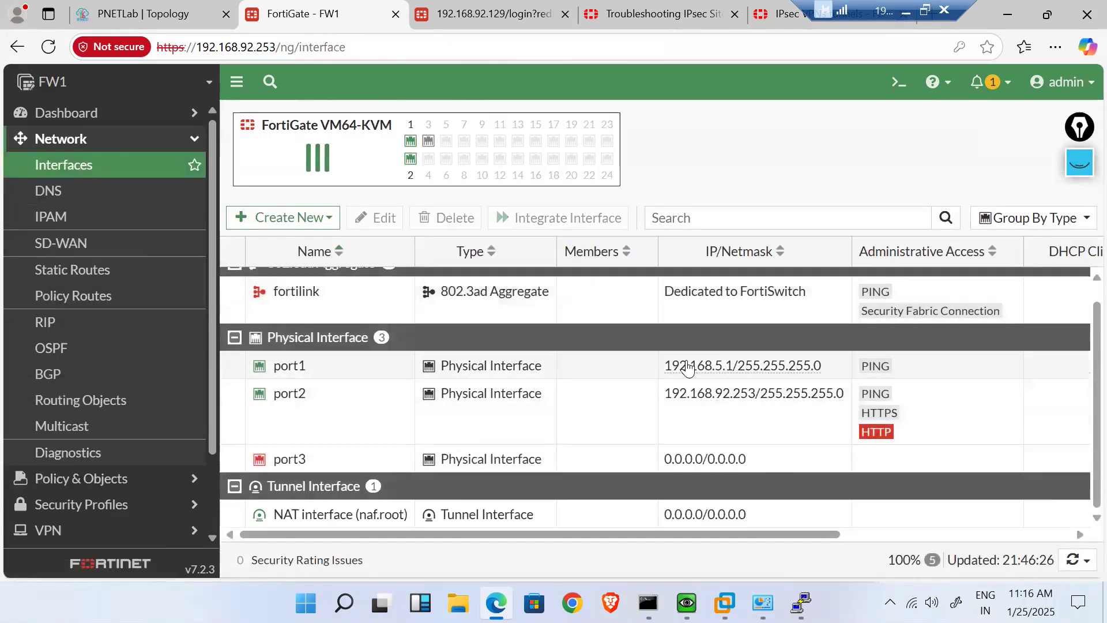
{"action": "mouse_move", "coordinate": [703, 368]}
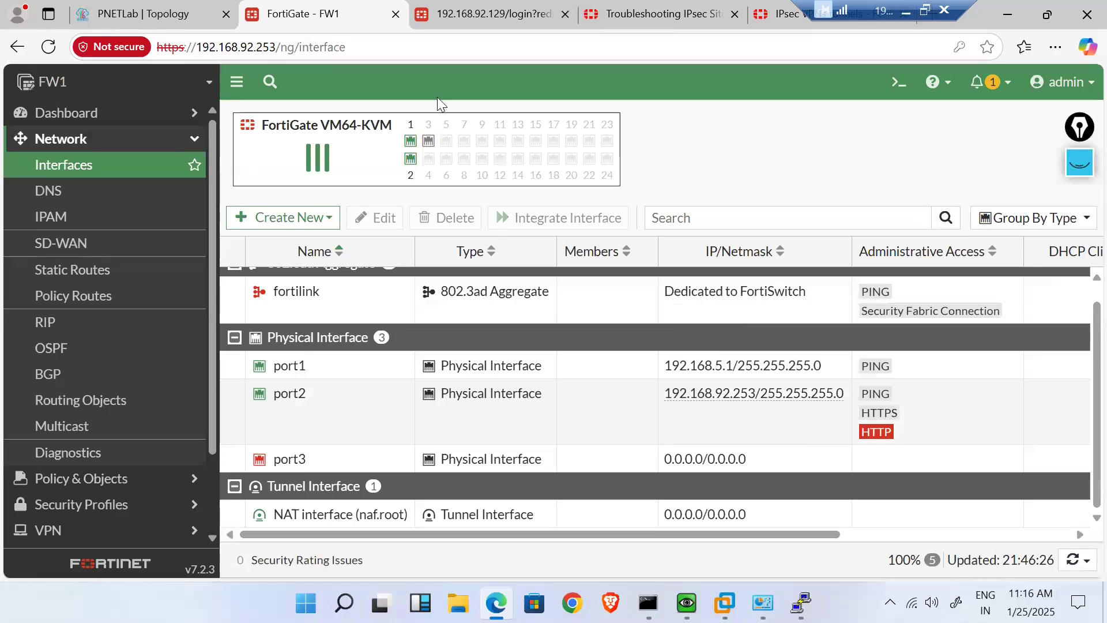
- Sign in to FW2 with the admin credentials, declining to save the password
{"action": "left_click", "coordinate": [460, 8]}
{"action": "type", "text": "admin"}
{"action": "key", "text": "Tab"}
{"action": "type", "text": "admin"}
{"action": "key", "text": "Return"}
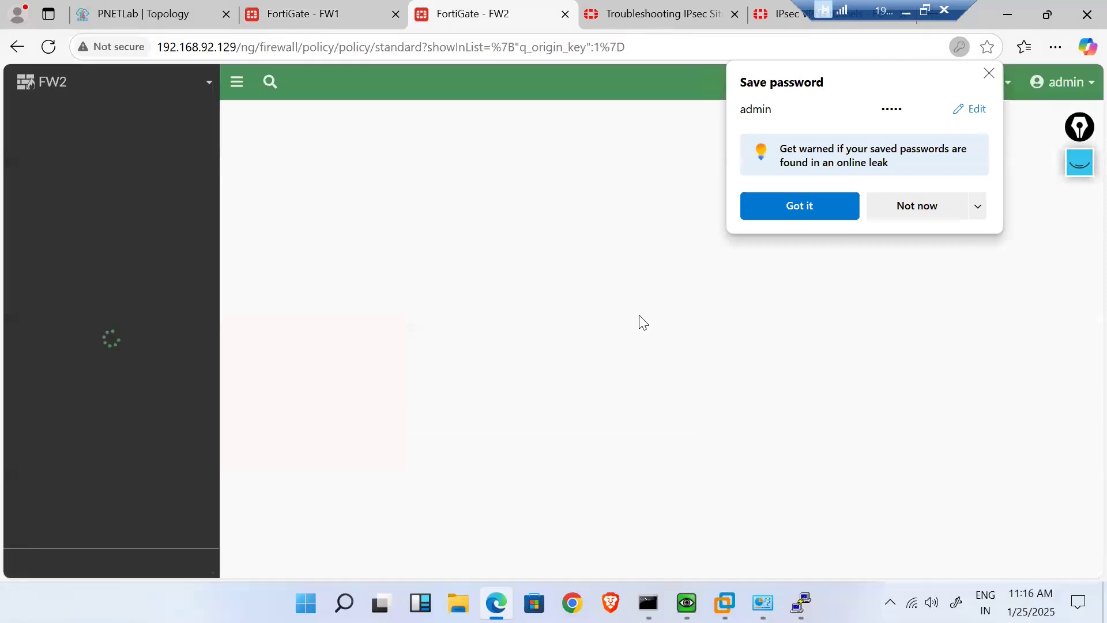
{"action": "left_click", "coordinate": [923, 208]}
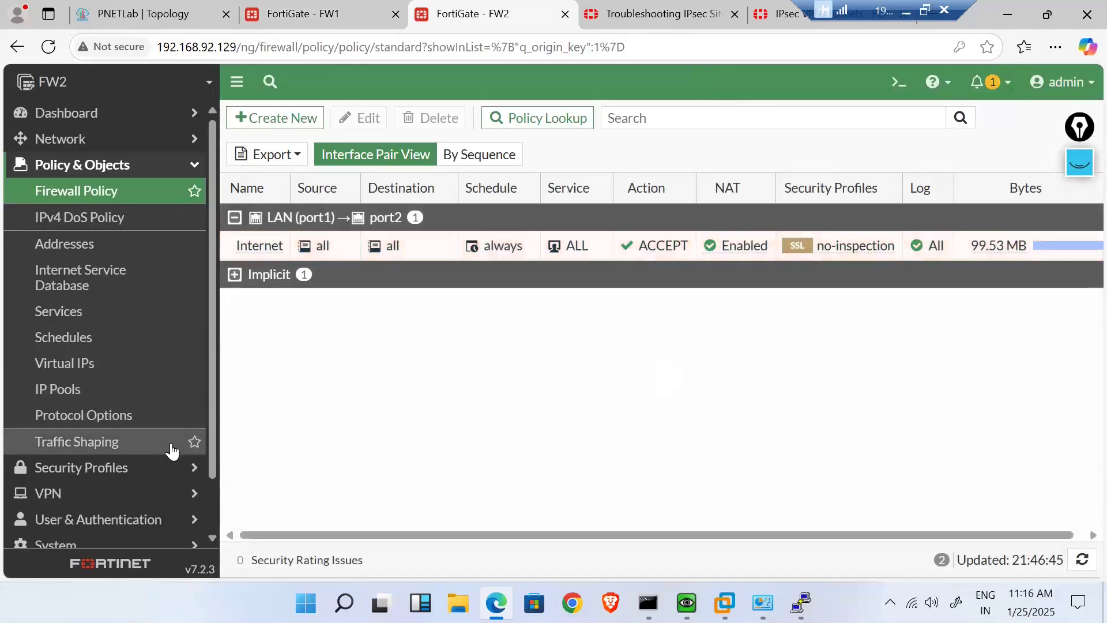
{"action": "scroll", "coordinate": [54, 470], "scroll_direction": "down", "scroll_amount": 1}
{"action": "scroll", "coordinate": [131, 148], "scroll_direction": "up", "scroll_amount": 1}
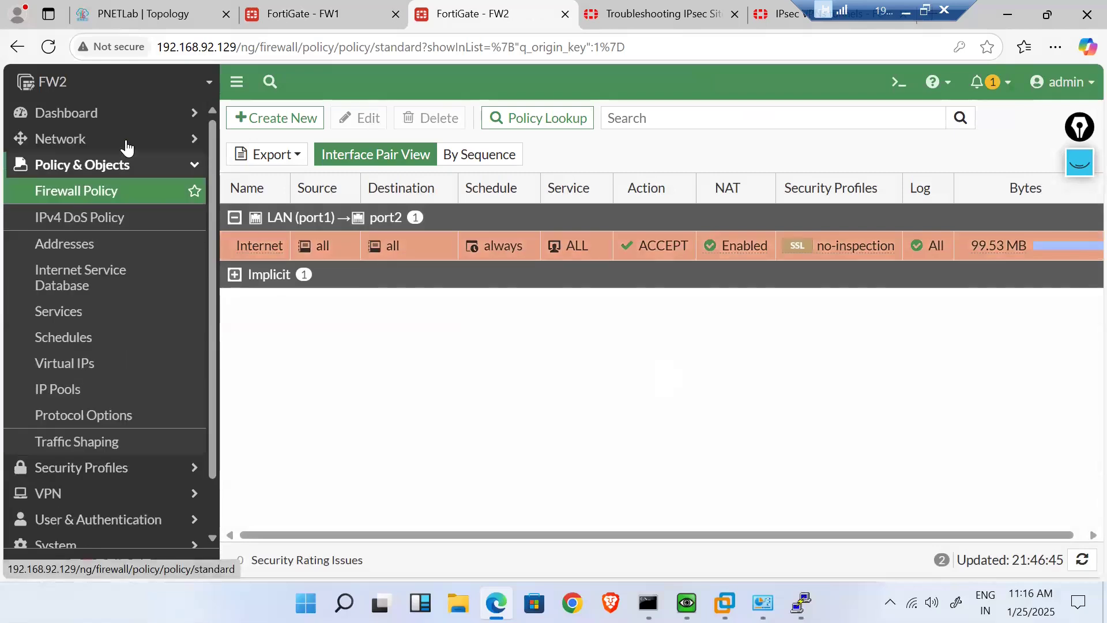
- Give FW2's port2 interface the alias WAN
{"action": "left_click", "coordinate": [124, 143]}
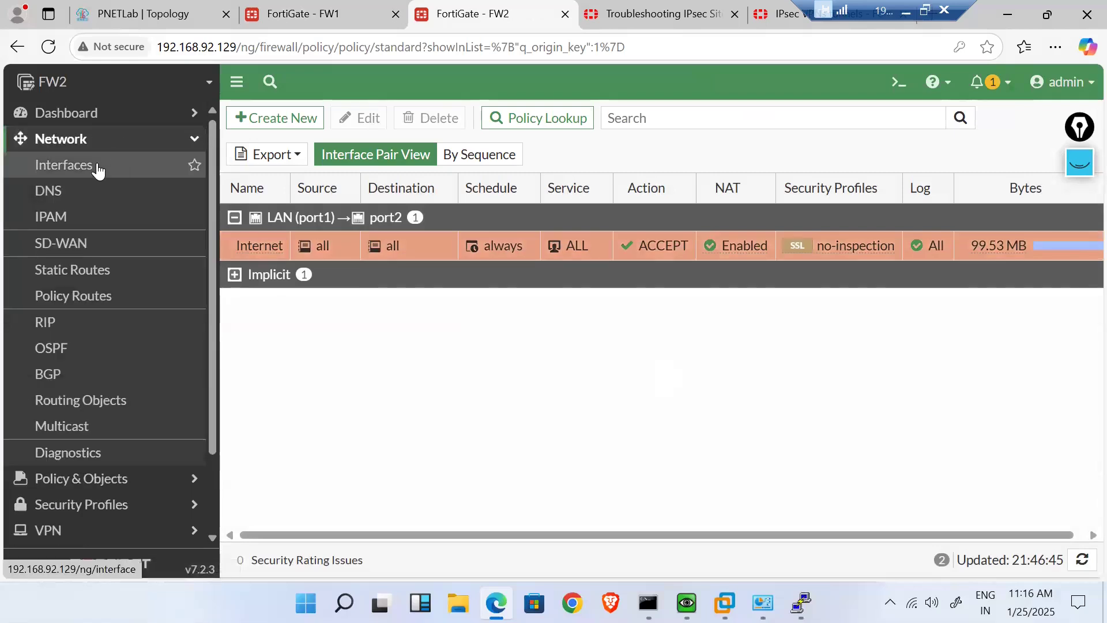
{"action": "left_click", "coordinate": [98, 168]}
{"action": "scroll", "coordinate": [337, 442], "scroll_direction": "down", "scroll_amount": 1}
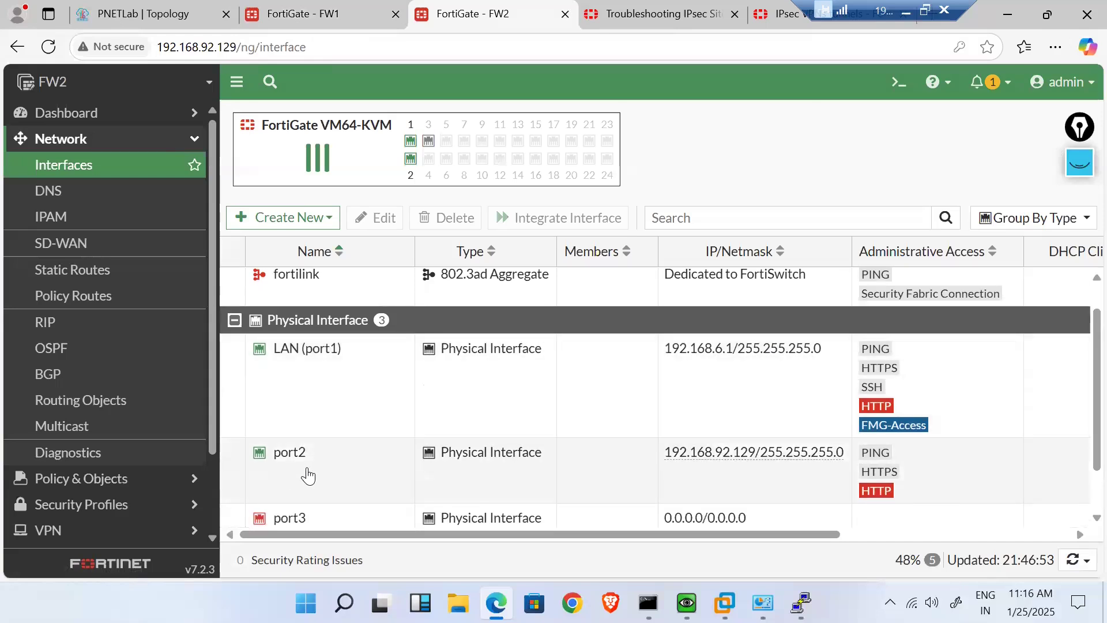
{"action": "double_click", "coordinate": [308, 474]}
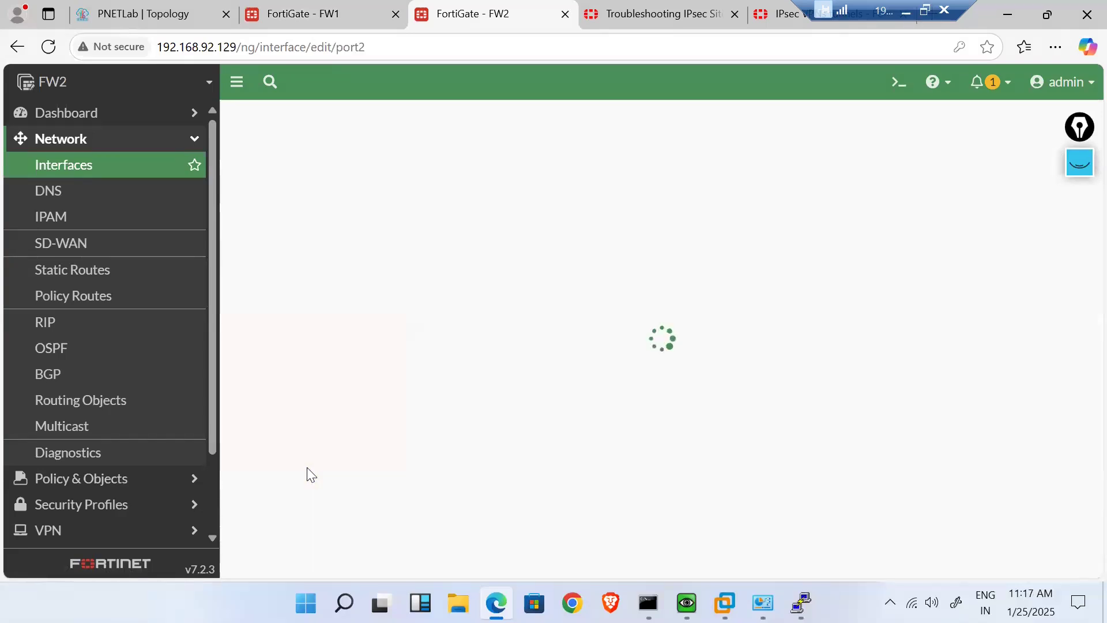
{"action": "left_click", "coordinate": [370, 183]}
{"action": "type", "text": "WAN"}
{"action": "left_click", "coordinate": [627, 568]}
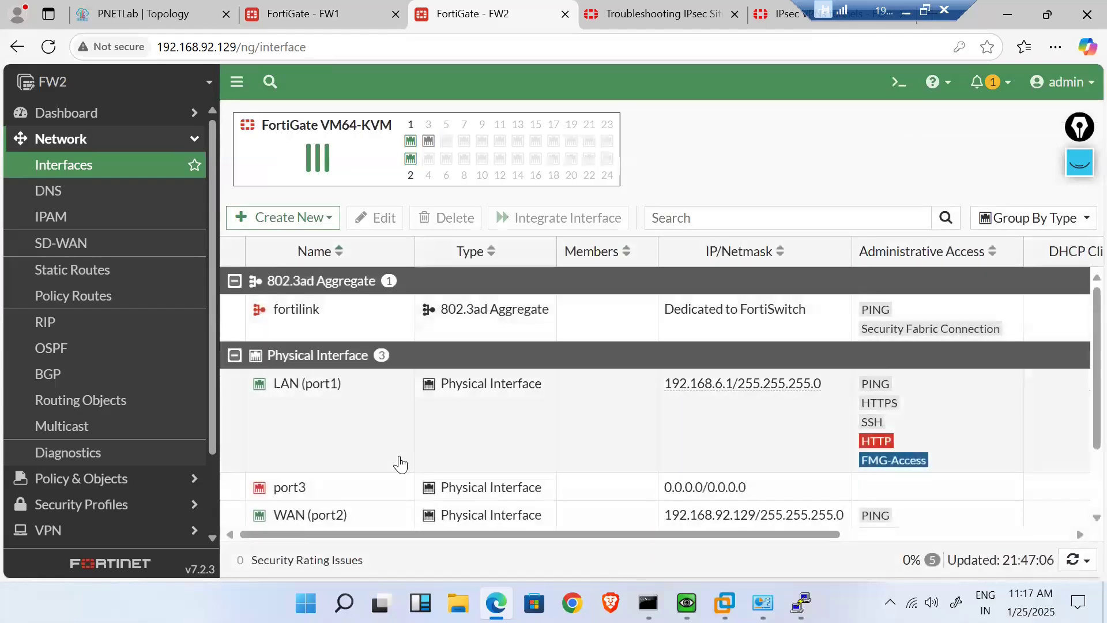
{"action": "scroll", "coordinate": [401, 465], "scroll_direction": "down", "scroll_amount": 3}
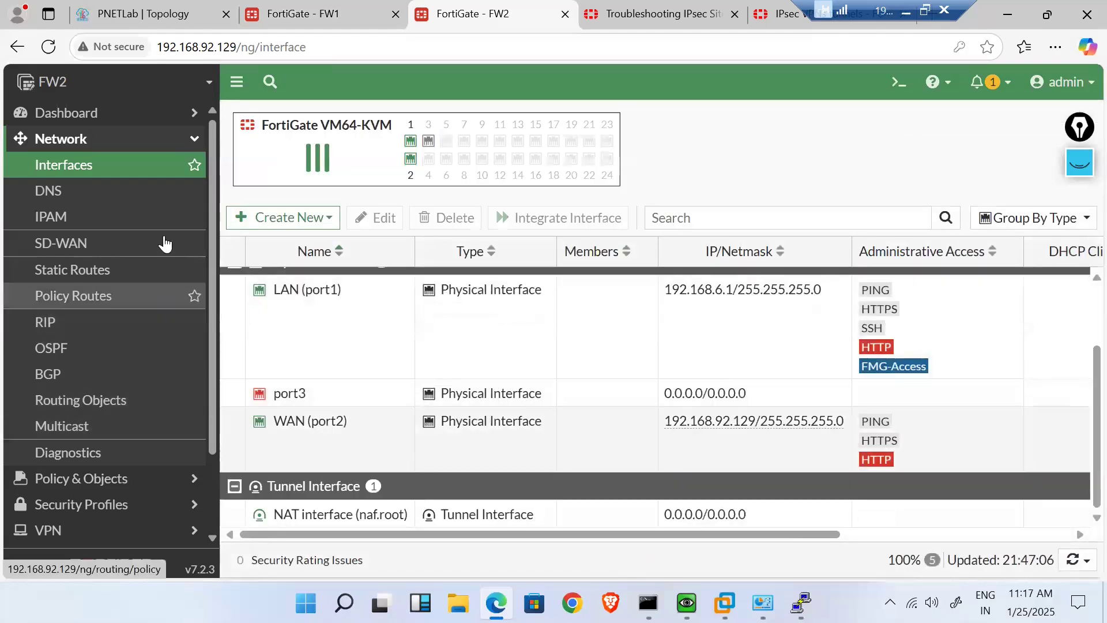
{"action": "left_click", "coordinate": [89, 173]}
- On FW1, alias port2 as WAN and port1 as LAN, then go back to the topology
{"action": "left_click", "coordinate": [323, 14]}
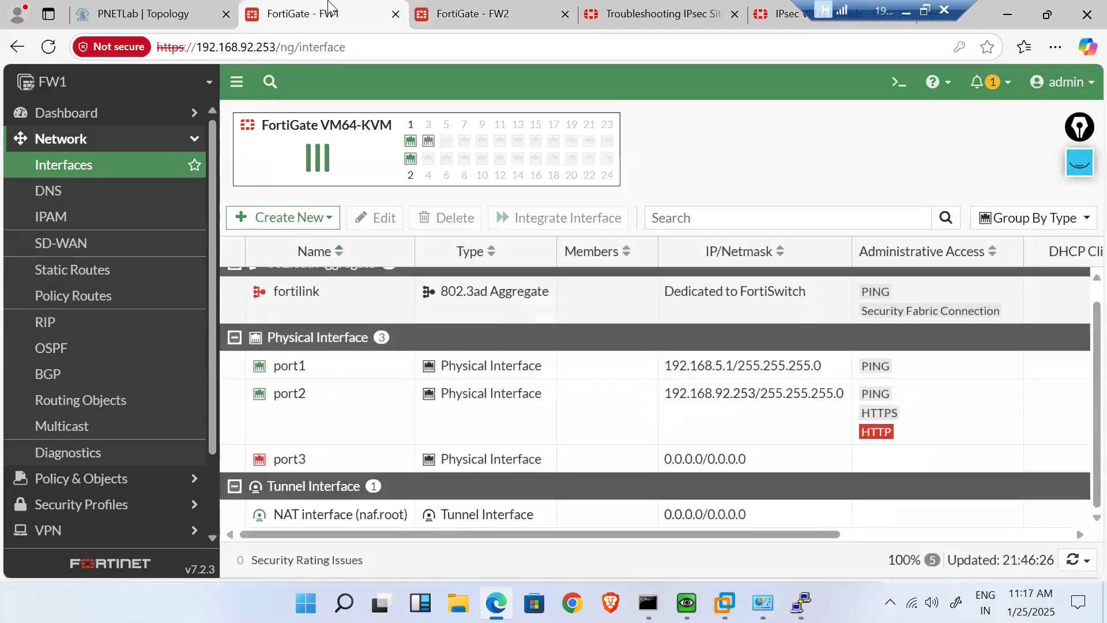
{"action": "double_click", "coordinate": [331, 425]}
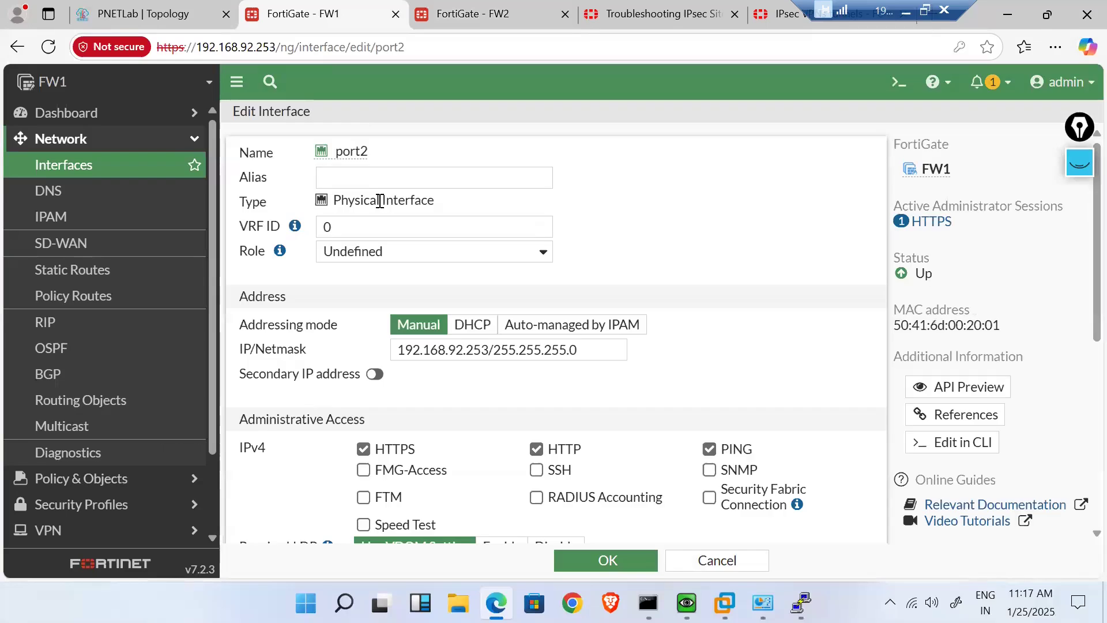
{"action": "left_click", "coordinate": [370, 183]}
{"action": "type", "text": "WAN"}
{"action": "left_click", "coordinate": [607, 557]}
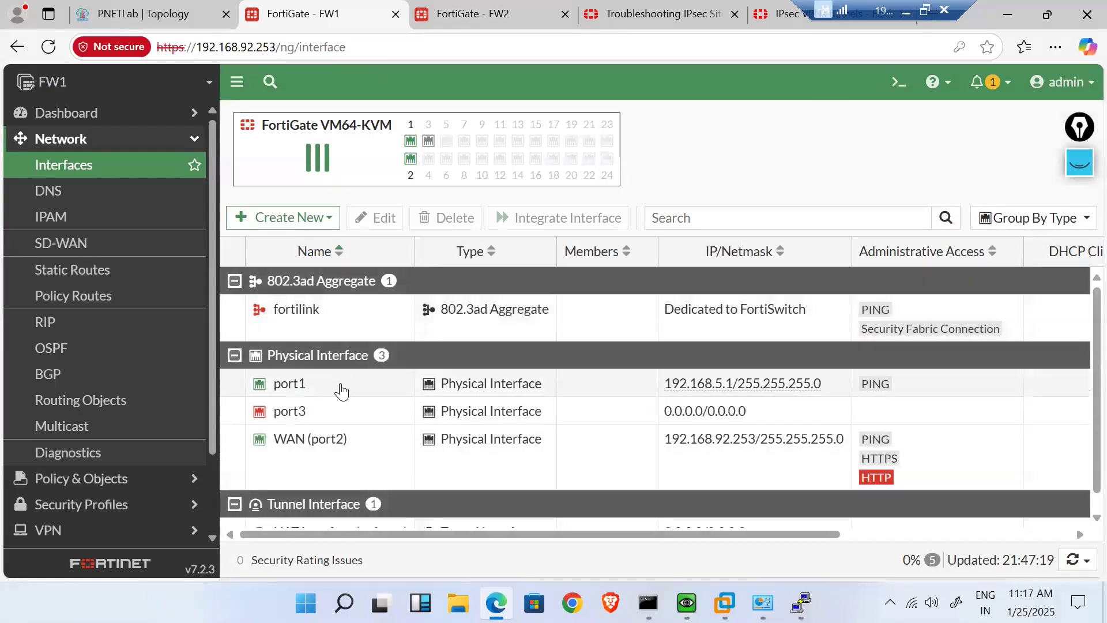
{"action": "double_click", "coordinate": [340, 391]}
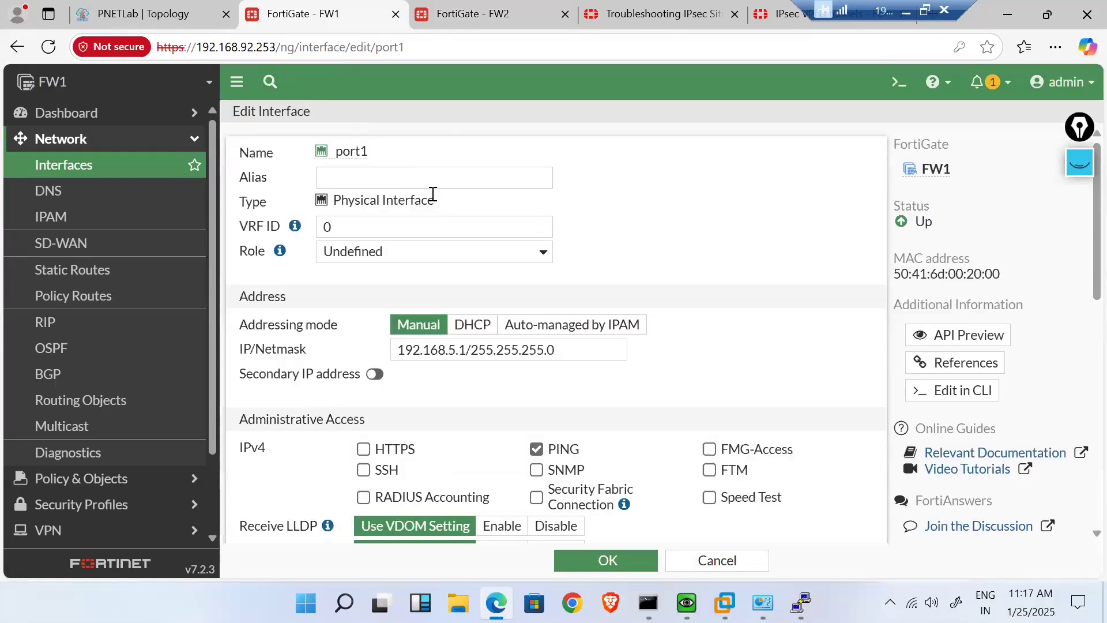
{"action": "left_click", "coordinate": [417, 183]}
{"action": "type", "text": "LAN"}
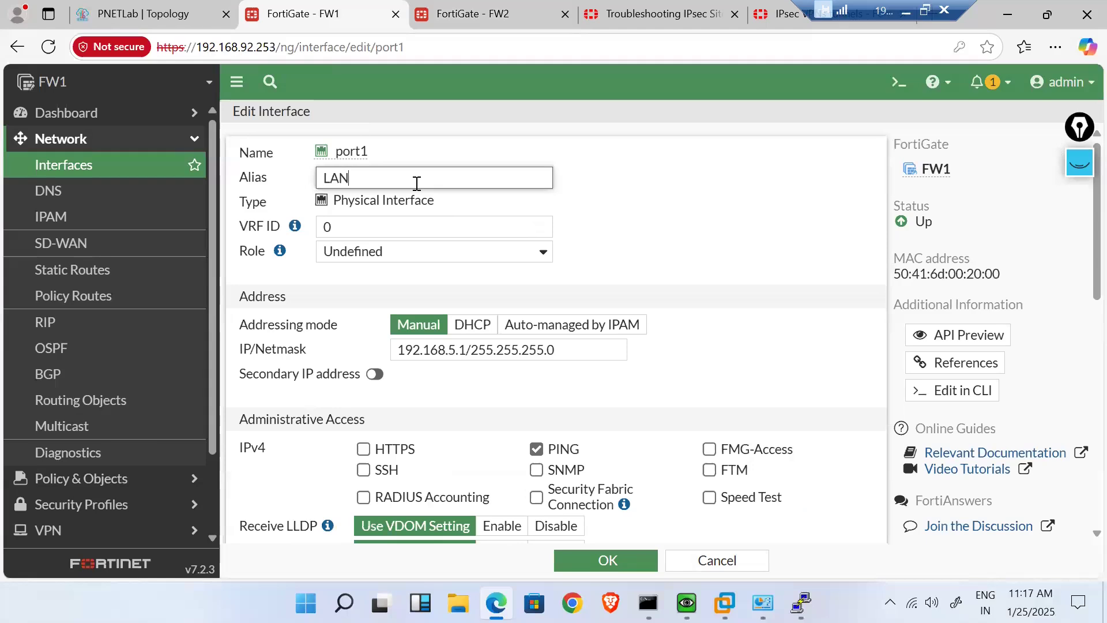
{"action": "left_click", "coordinate": [583, 563]}
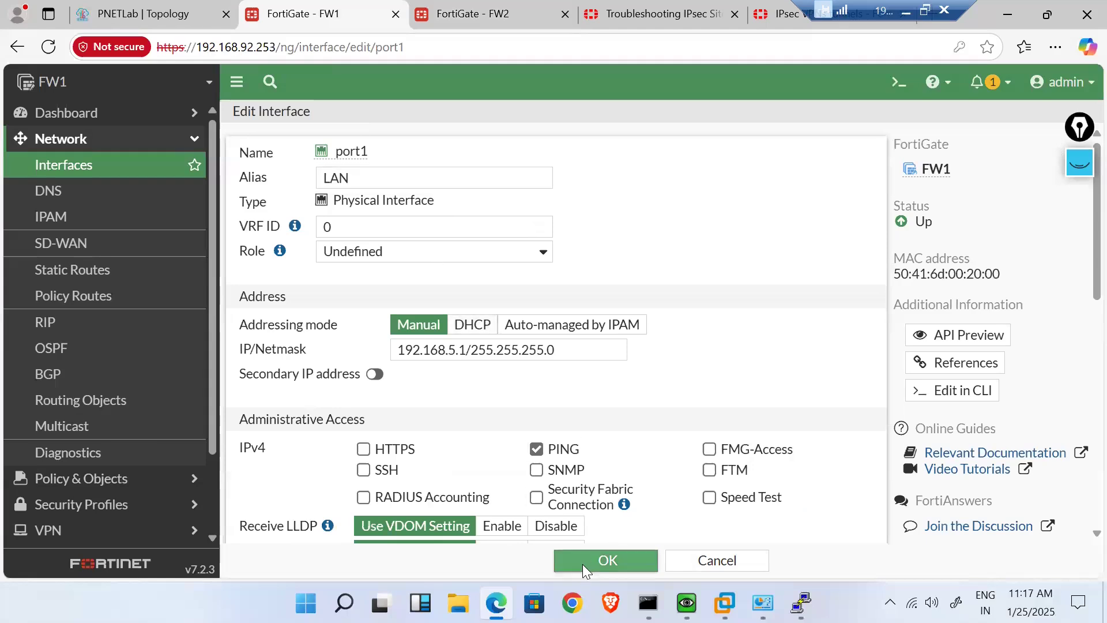
{"action": "left_click", "coordinate": [147, 13]}
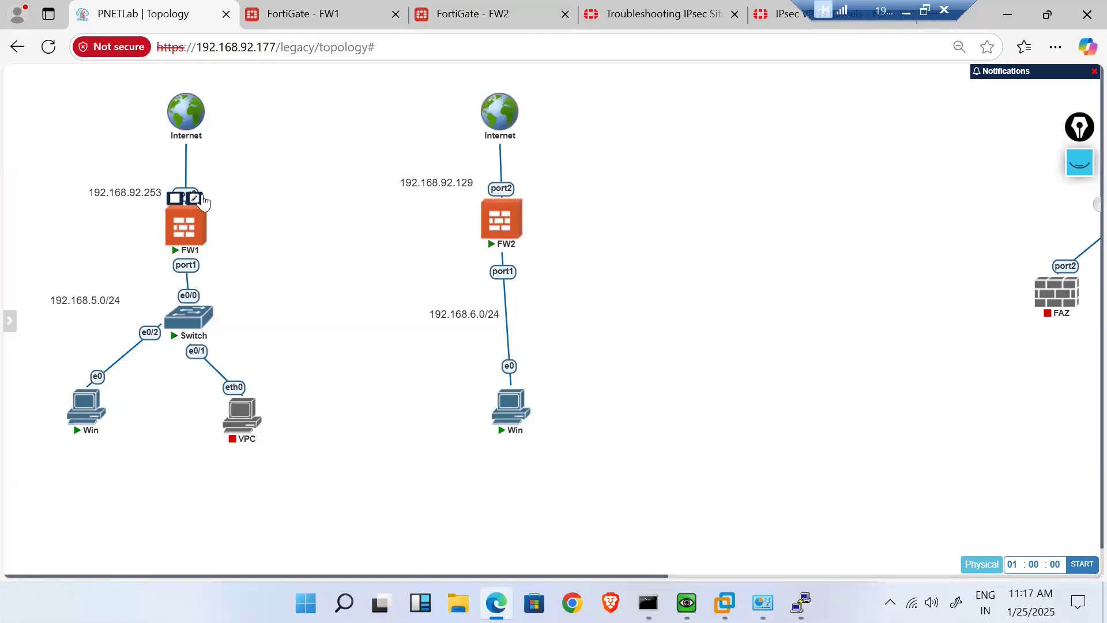
- Recheck FW1's updated interface list, then bring the Delhi Win PC's QEMU console forward
{"action": "mouse_move", "coordinate": [190, 212]}
{"action": "left_click", "coordinate": [321, 14]}
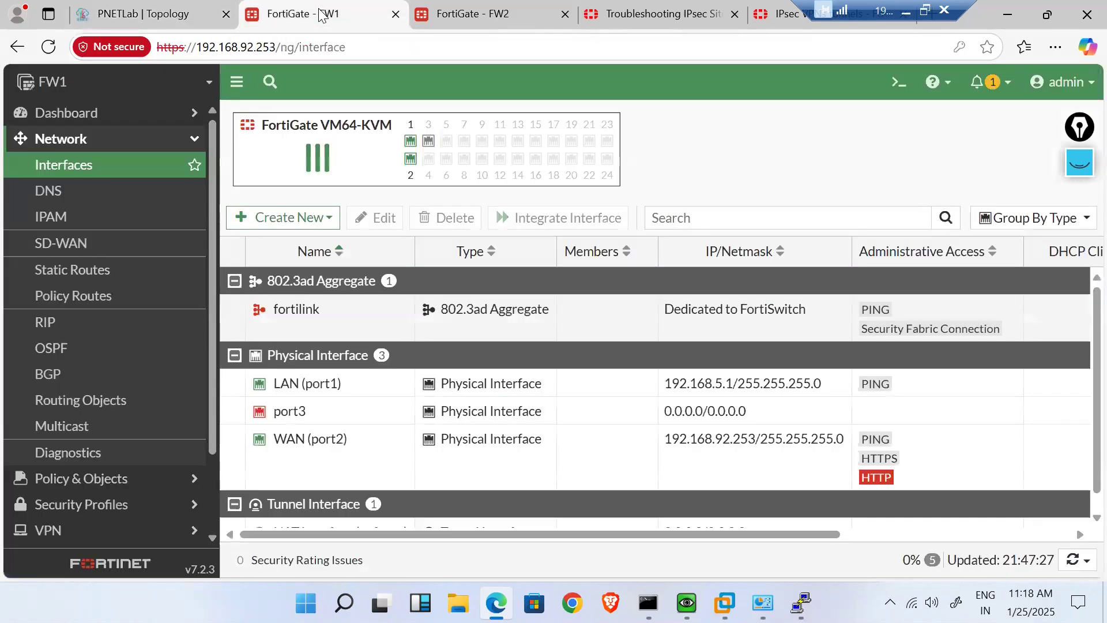
{"action": "left_click", "coordinate": [181, 16]}
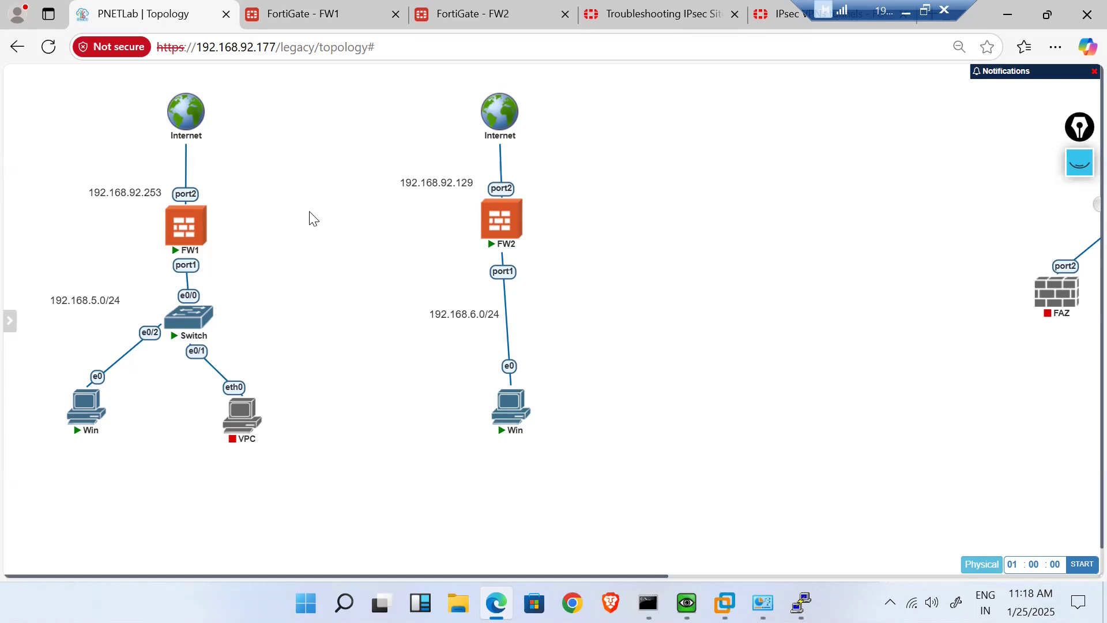
{"action": "left_click", "coordinate": [321, 14]}
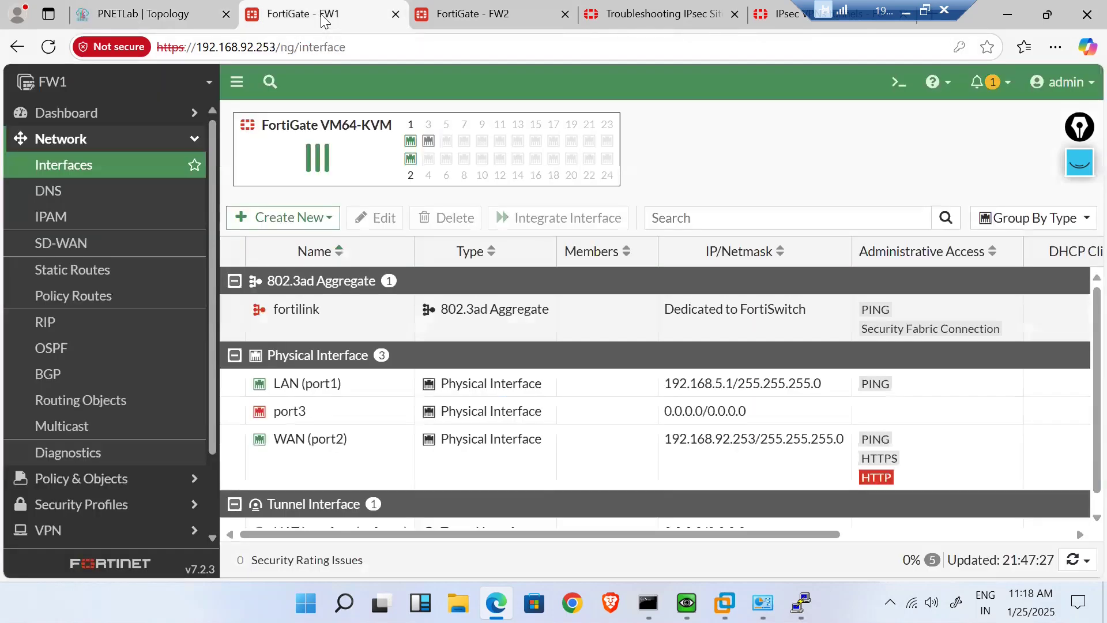
{"action": "left_click", "coordinate": [131, 14]}
{"action": "mouse_move", "coordinate": [687, 603]}
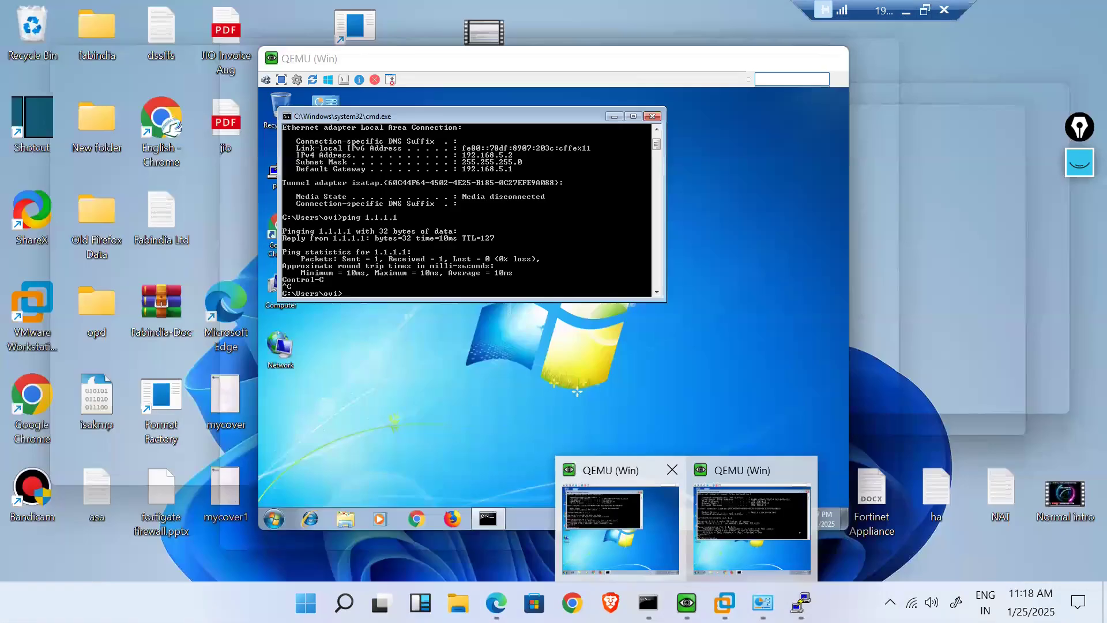
{"action": "left_click", "coordinate": [624, 539]}
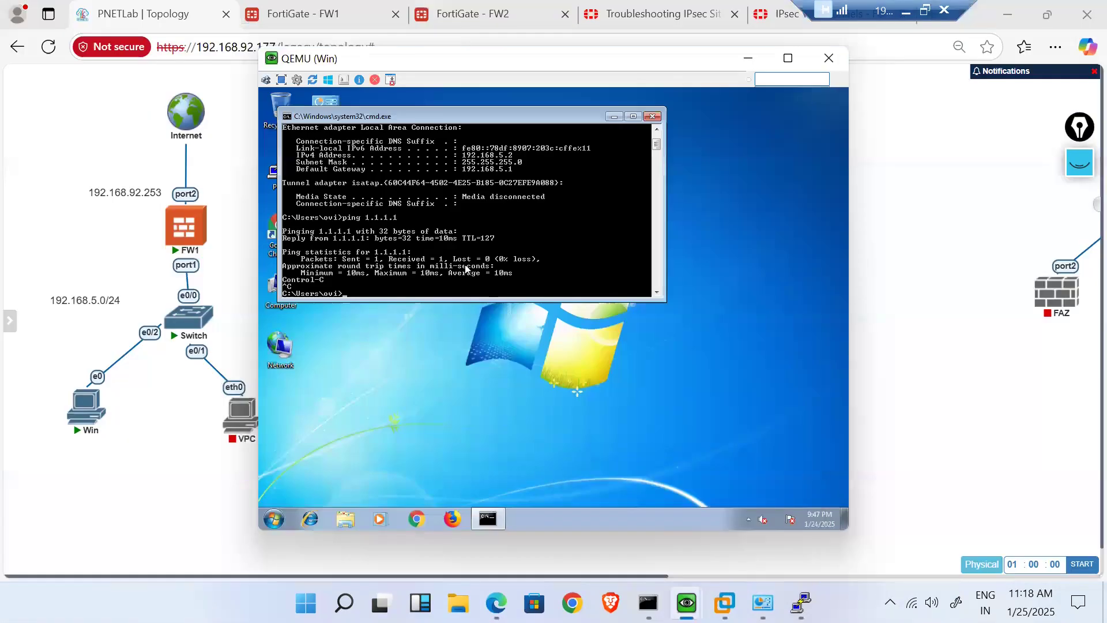
- Change the command window's font to 12x16
{"action": "right_click", "coordinate": [436, 114]}
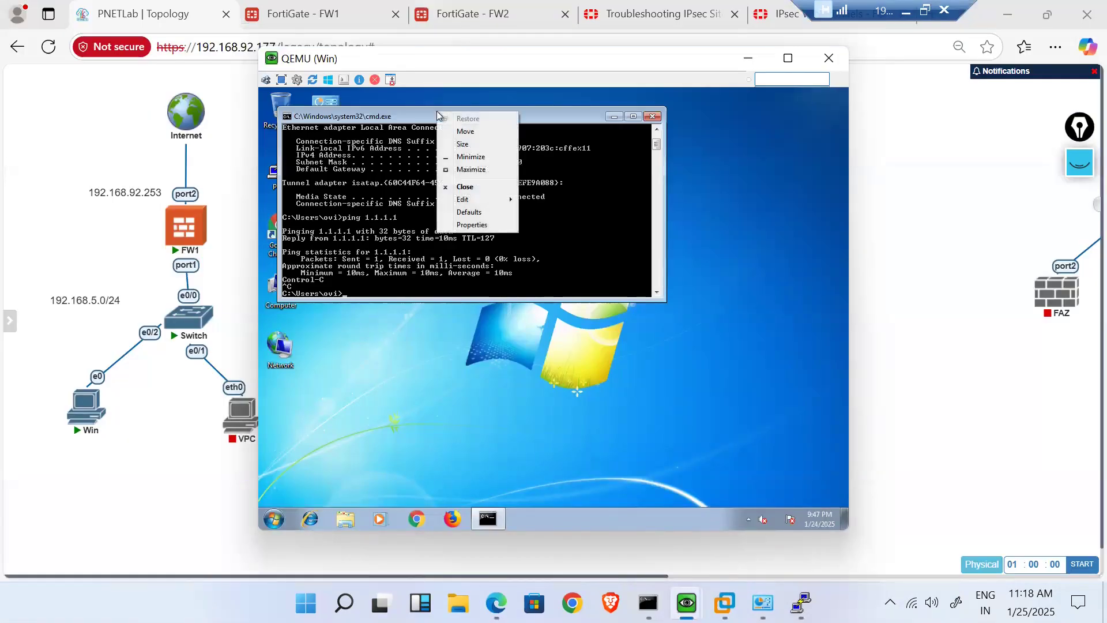
{"action": "left_click", "coordinate": [454, 230]}
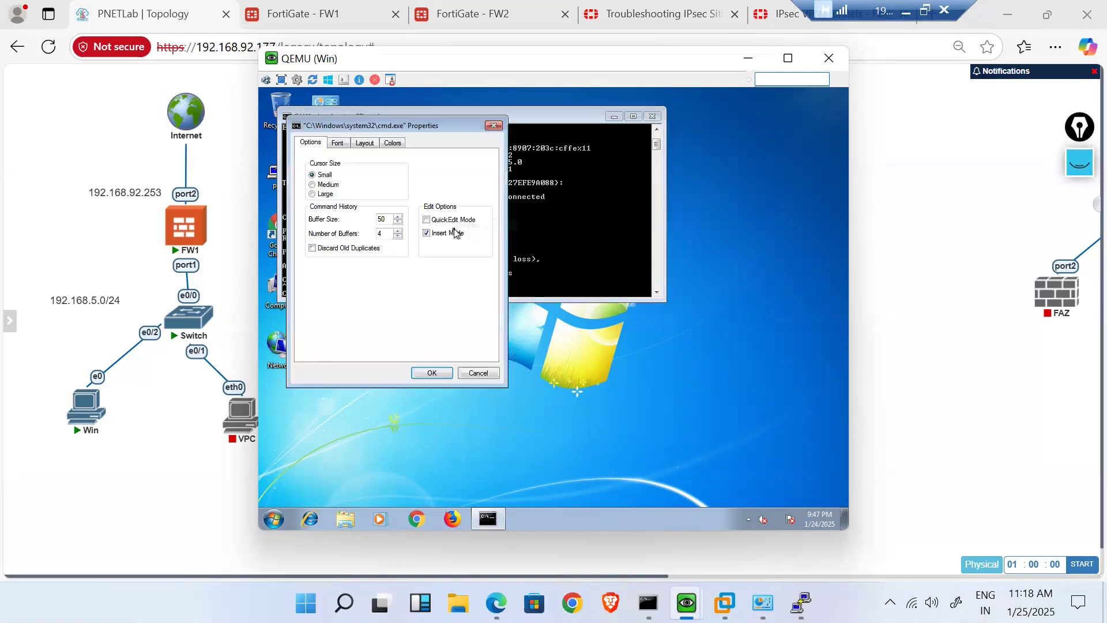
{"action": "left_click", "coordinate": [339, 144]}
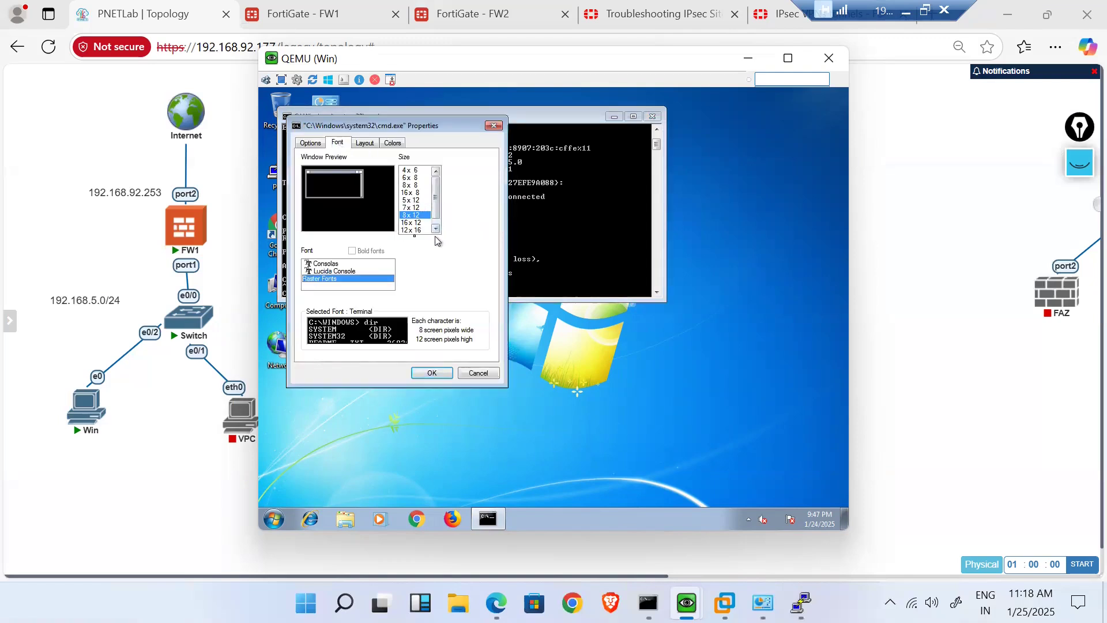
{"action": "left_click", "coordinate": [417, 230]}
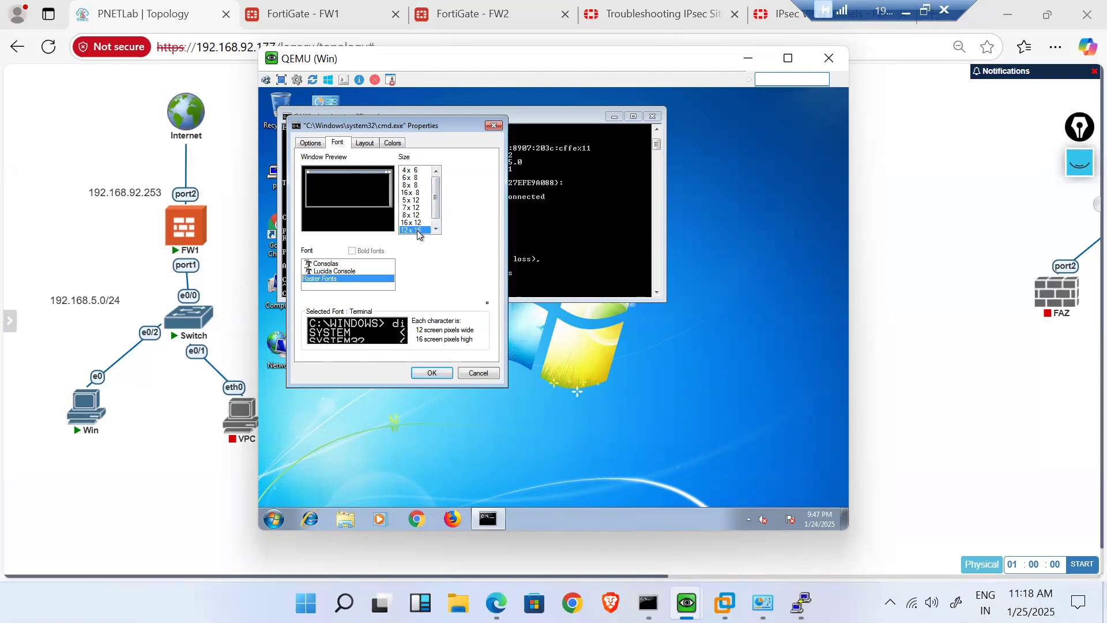
{"action": "left_click", "coordinate": [440, 374]}
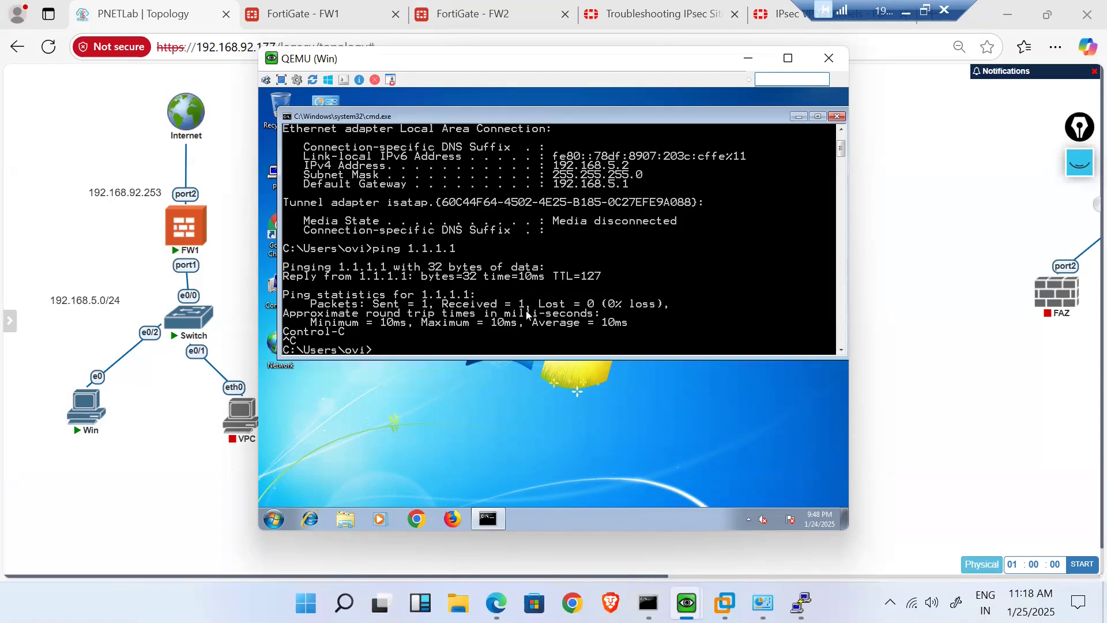
- Run ipconfig to show 192.168.5.2 with gateway 192.168.5.1
{"action": "key", "text": "Return"}
{"action": "key", "text": "Return"}
{"action": "key", "text": "Return"}
{"action": "key", "text": "Return"}
{"action": "key", "text": "Return"}
{"action": "key", "text": "Return"}
{"action": "key", "text": "Return"}
{"action": "key", "text": "Return"}
{"action": "key", "text": "Return"}
{"action": "key", "text": "Return"}
{"action": "key", "text": "Return"}
{"action": "key", "text": "Return"}
{"action": "key", "text": "Return"}
{"action": "key", "text": "Return"}
{"action": "key", "text": "Return"}
{"action": "key", "text": "Return"}
{"action": "key", "text": "Return"}
{"action": "type", "text": "ipconfig"}
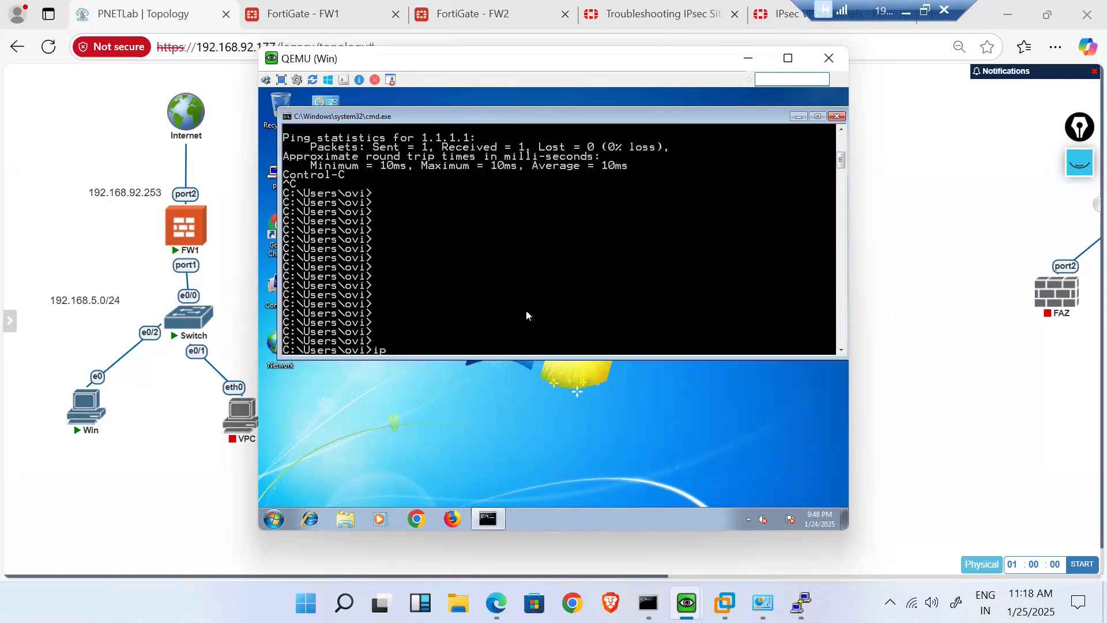
{"action": "key", "text": "Return"}
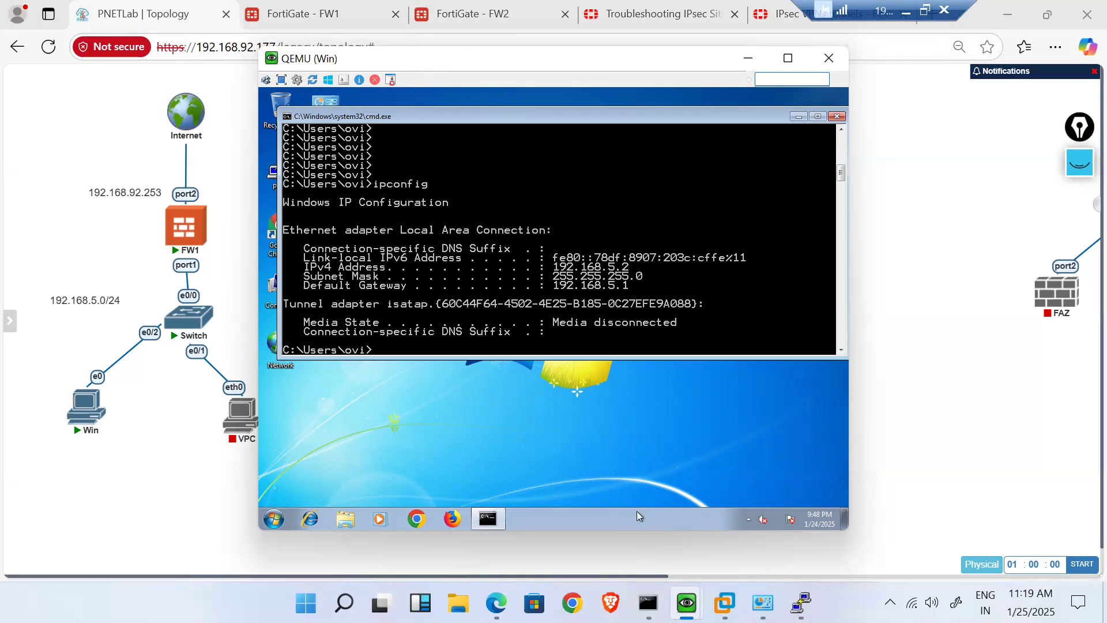
- On the second Windows PC, run ipconfig to show its 192.168.6.2 address
{"action": "mouse_move", "coordinate": [687, 603]}
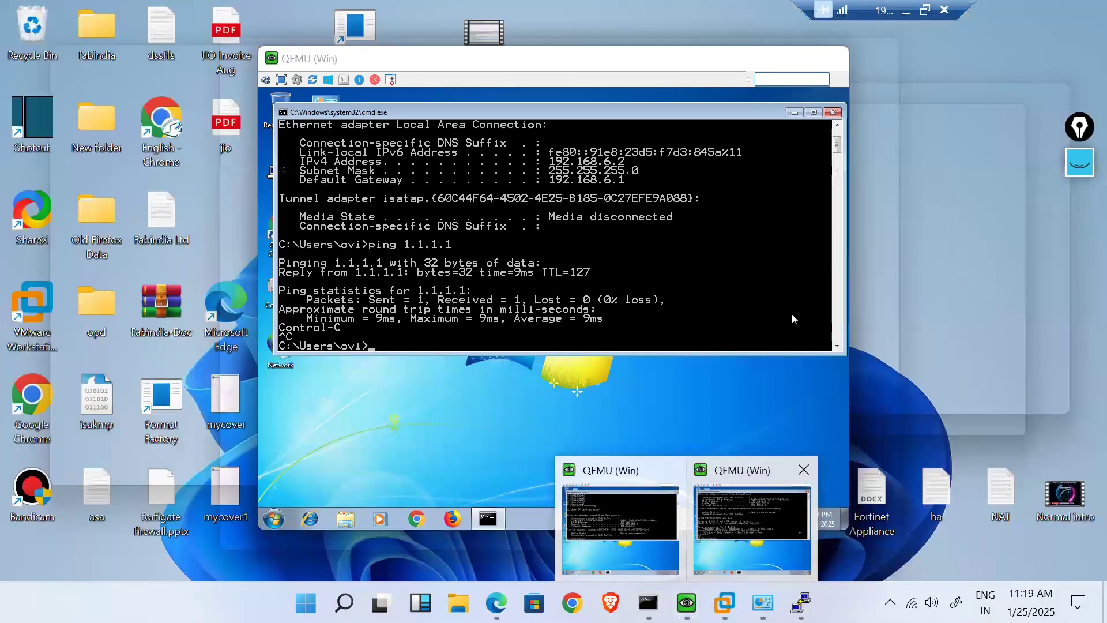
{"action": "left_click", "coordinate": [734, 519]}
{"action": "type", "text": "ipconfig"}
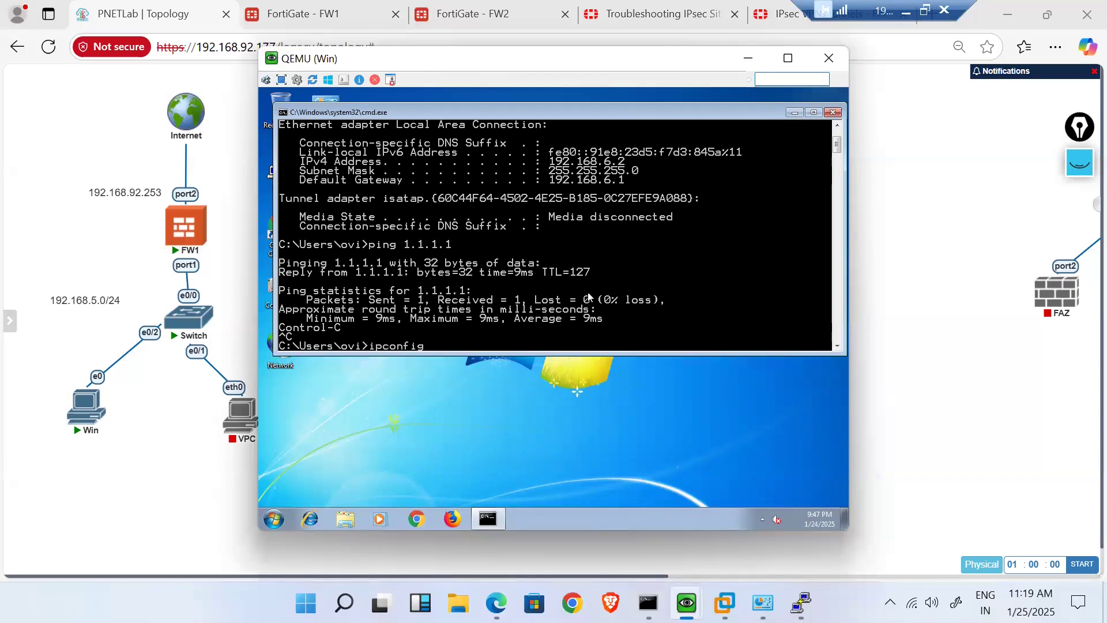
{"action": "key", "text": "Return"}
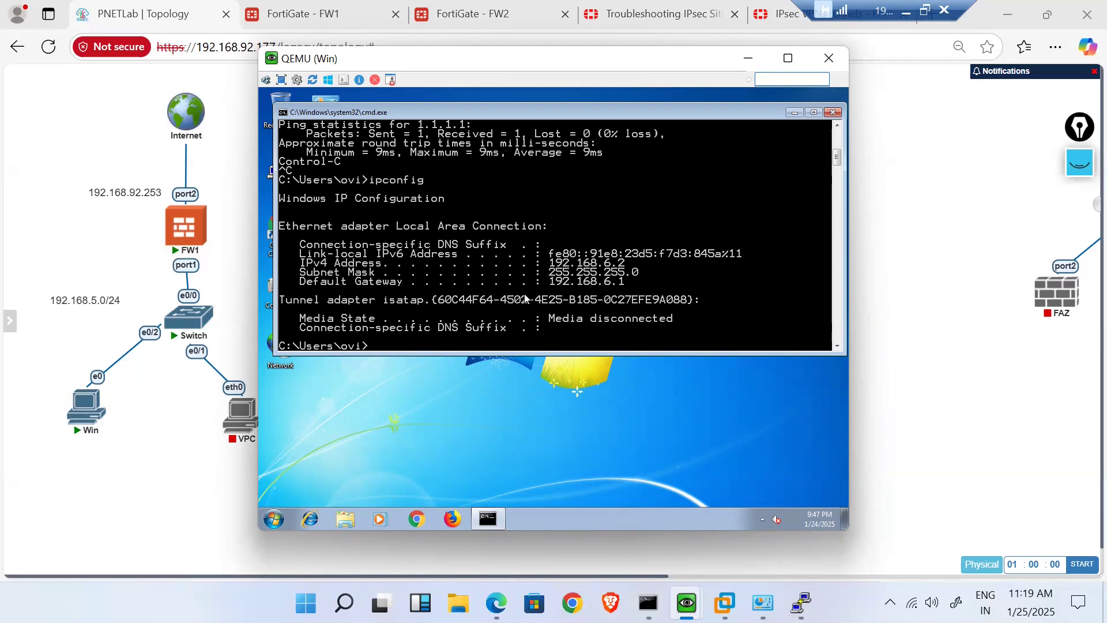
- Rerun the ping to 1.1.1.1, then go back to the PNETLab topology
{"action": "key", "text": "Return"}
{"action": "key", "text": "Return"}
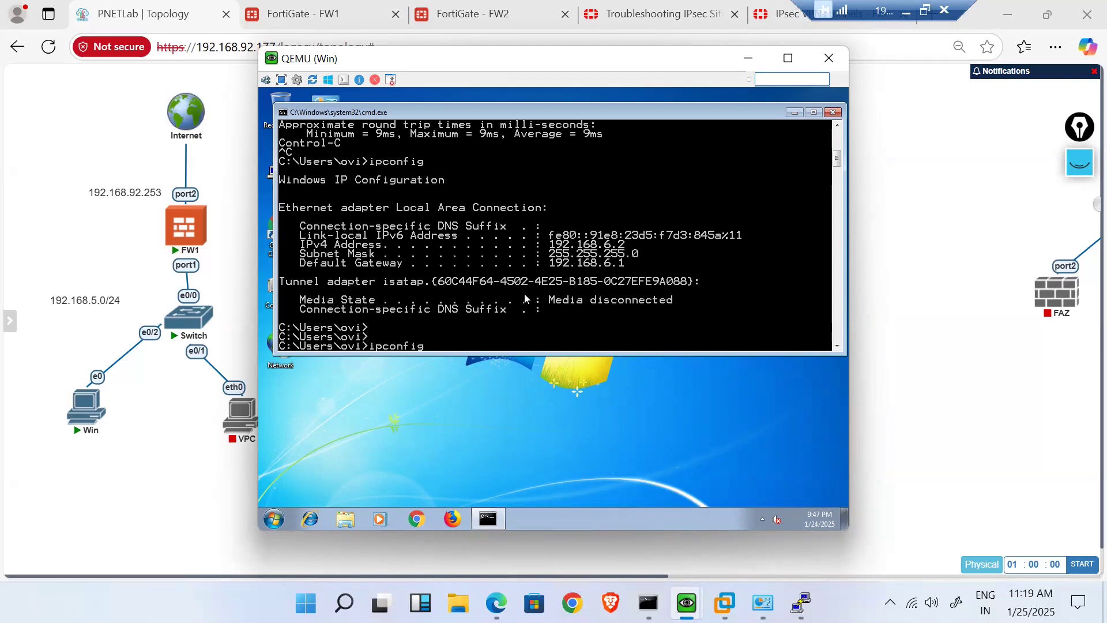
{"action": "key", "text": "Up"}
{"action": "key", "text": "Return"}
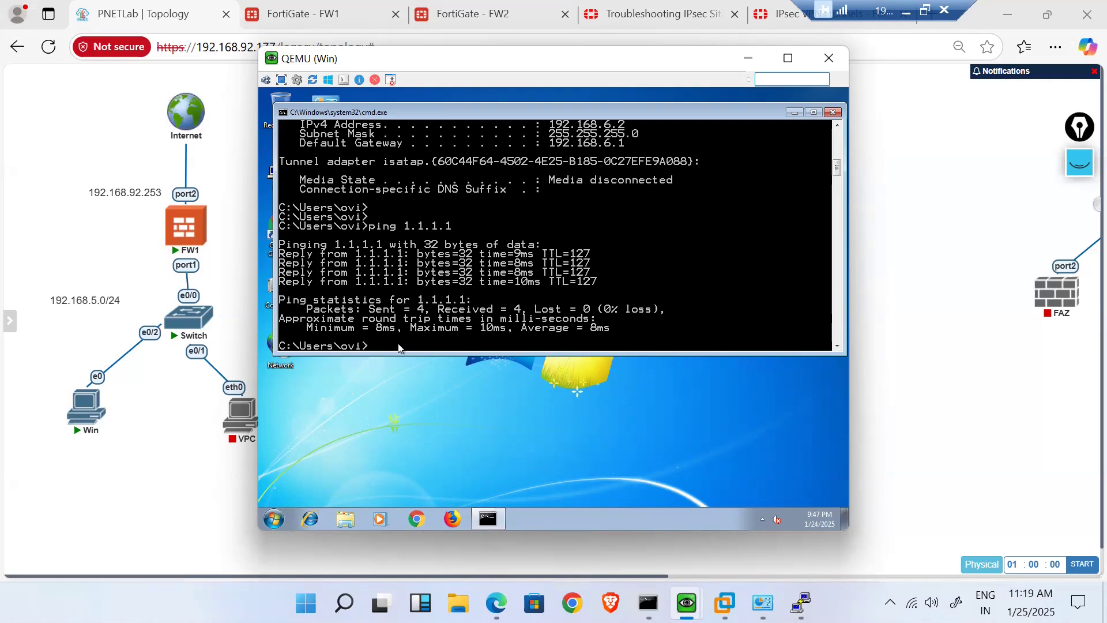
{"action": "mouse_move", "coordinate": [7, 444]}
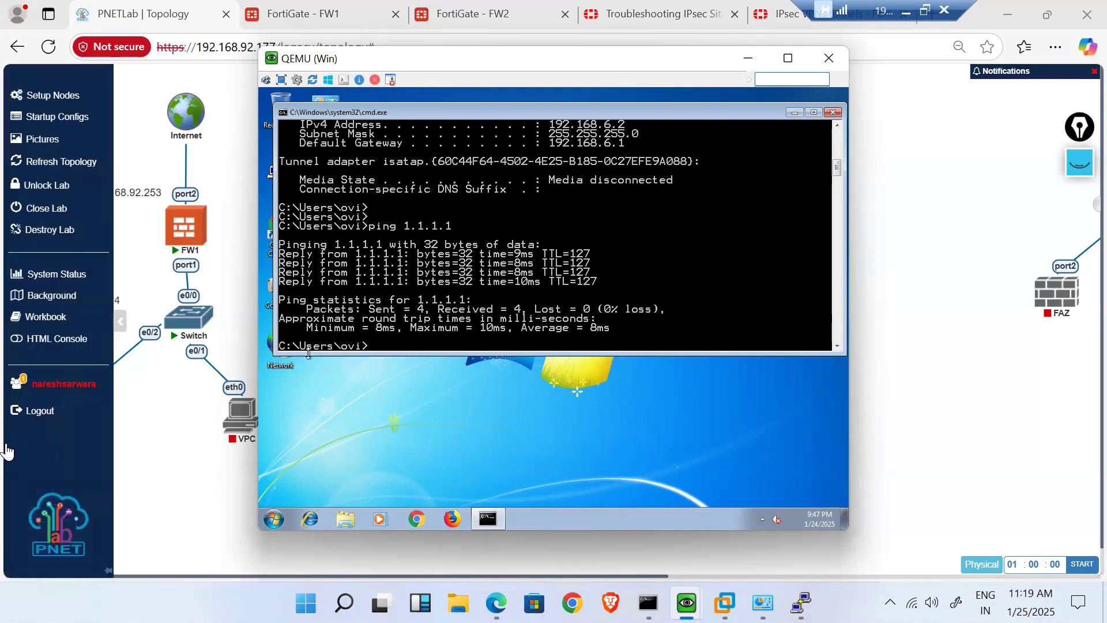
{"action": "left_click", "coordinate": [142, 457]}
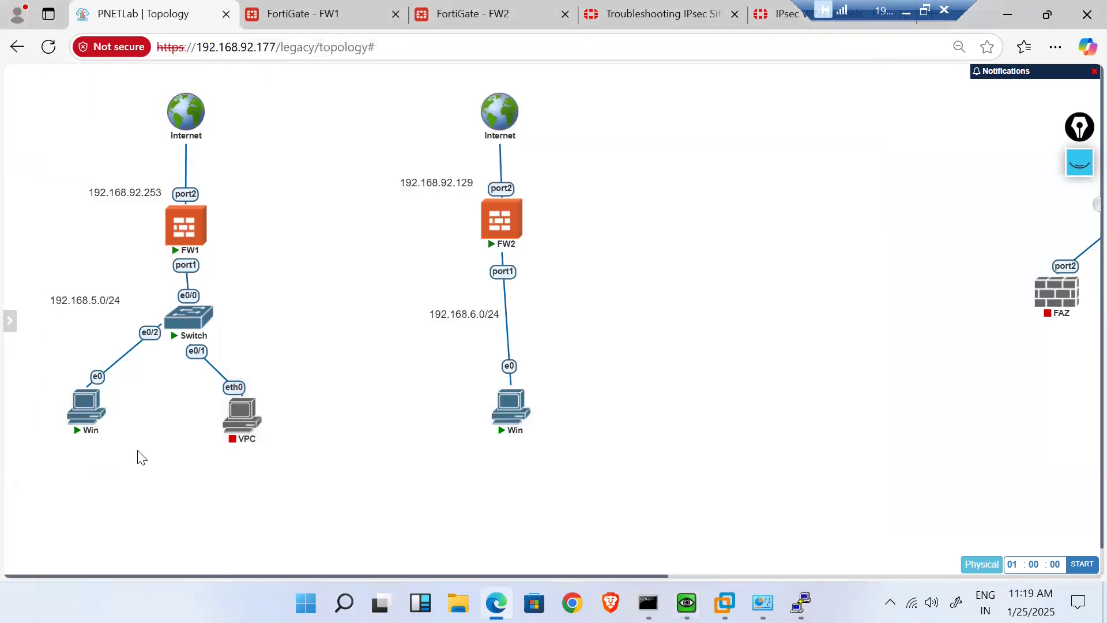
- On FW1's tab, open the still-empty IPsec Tunnels list under VPN
{"action": "mouse_move", "coordinate": [338, 9]}
{"action": "left_click", "coordinate": [324, 7]}
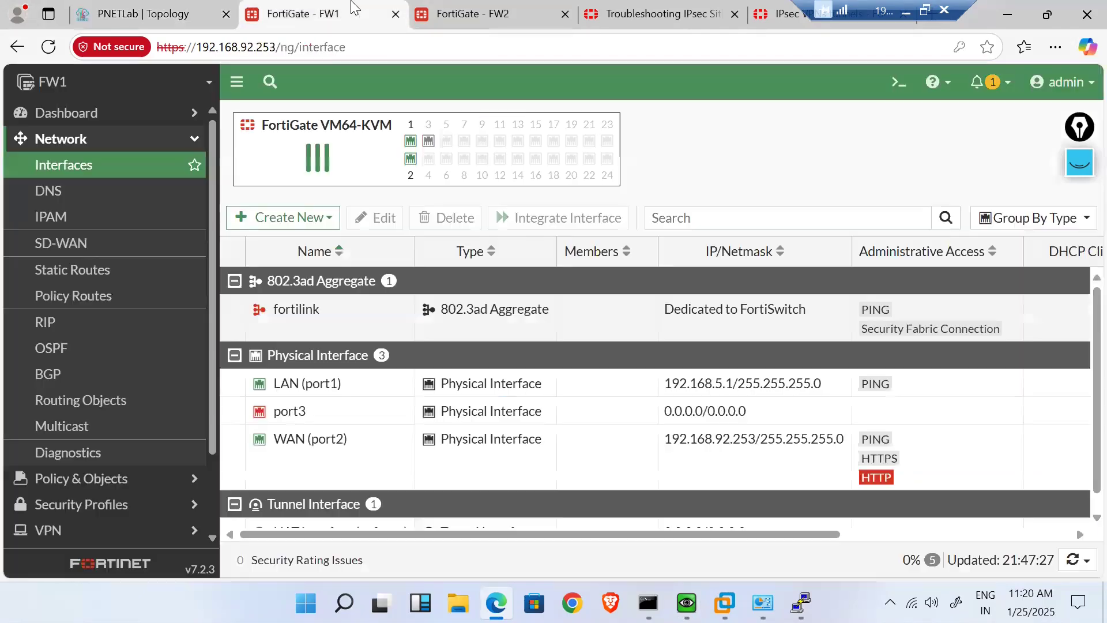
{"action": "scroll", "coordinate": [115, 378], "scroll_direction": "down", "scroll_amount": 2}
{"action": "scroll", "coordinate": [113, 376], "scroll_direction": "up", "scroll_amount": 2}
{"action": "scroll", "coordinate": [131, 430], "scroll_direction": "down", "scroll_amount": 2}
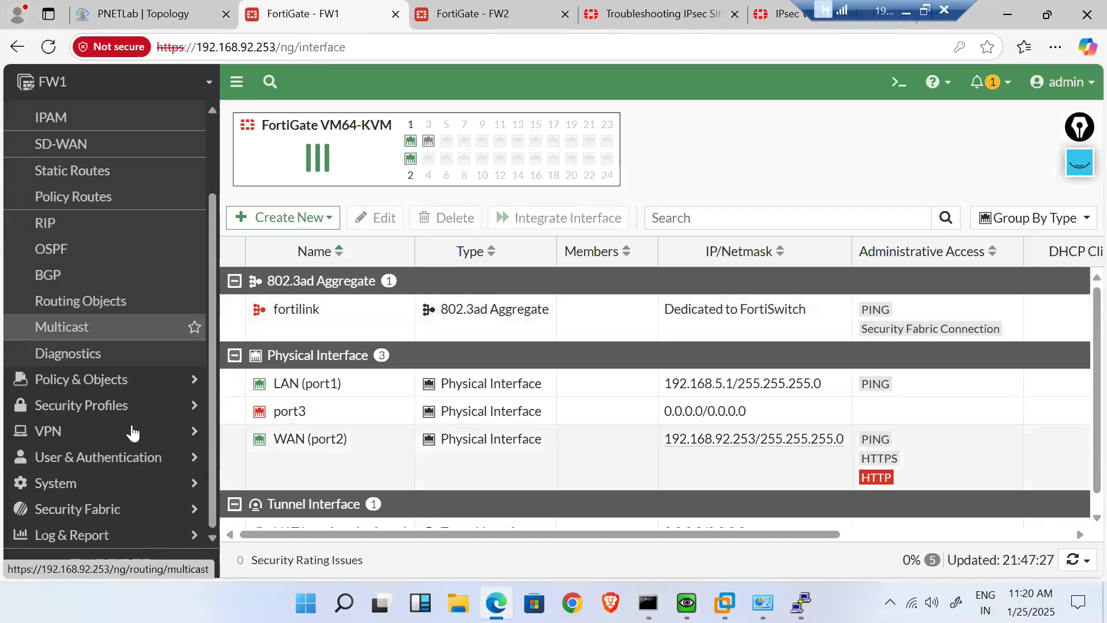
{"action": "left_click", "coordinate": [188, 443]}
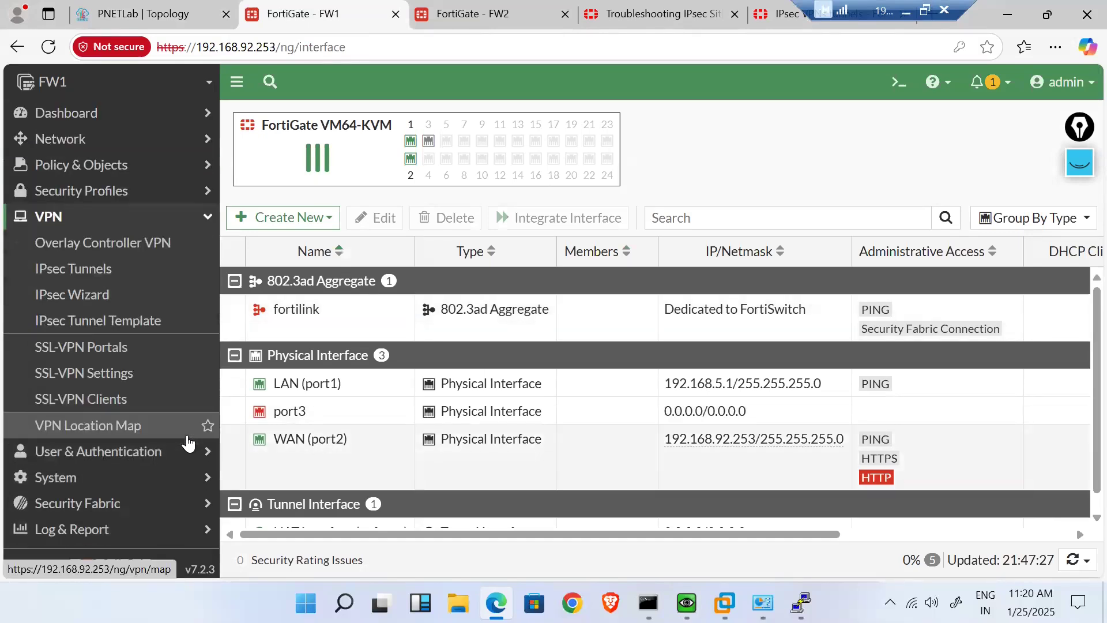
{"action": "left_click", "coordinate": [103, 282]}
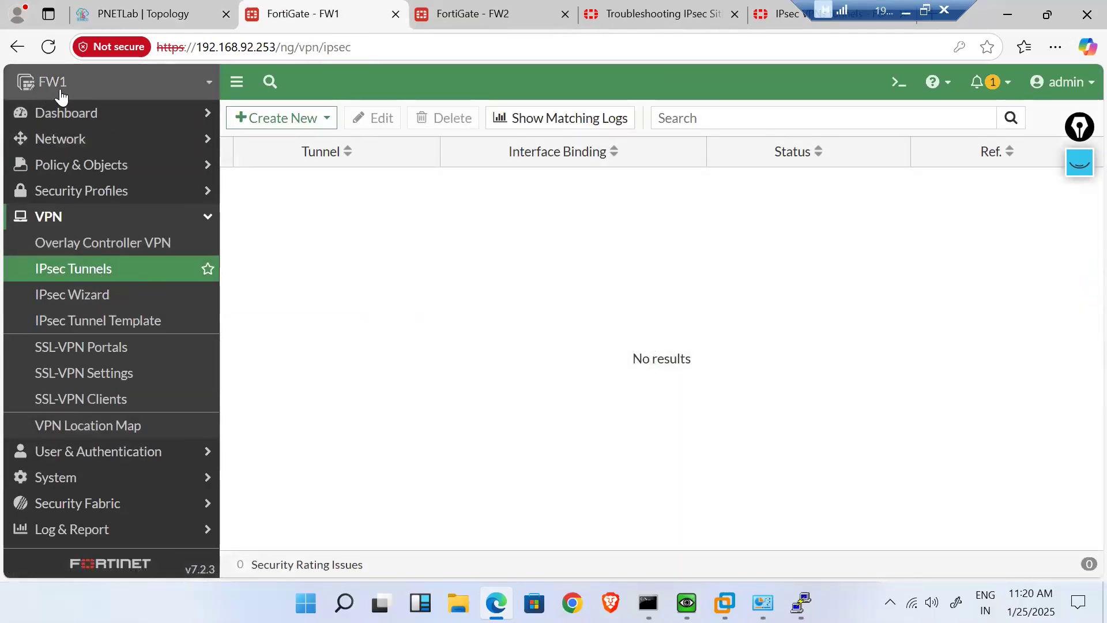
- Start a new Custom IPsec tunnel and name it Delhi-To-Banglore
{"action": "left_click", "coordinate": [311, 120]}
{"action": "left_click", "coordinate": [318, 143]}
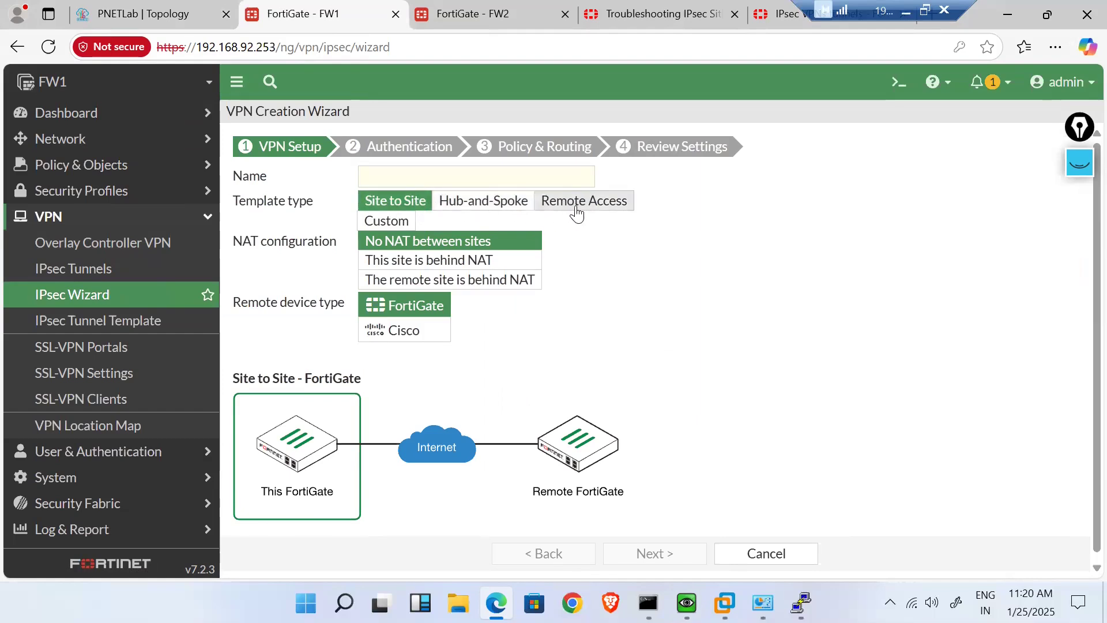
{"action": "left_click", "coordinate": [384, 224]}
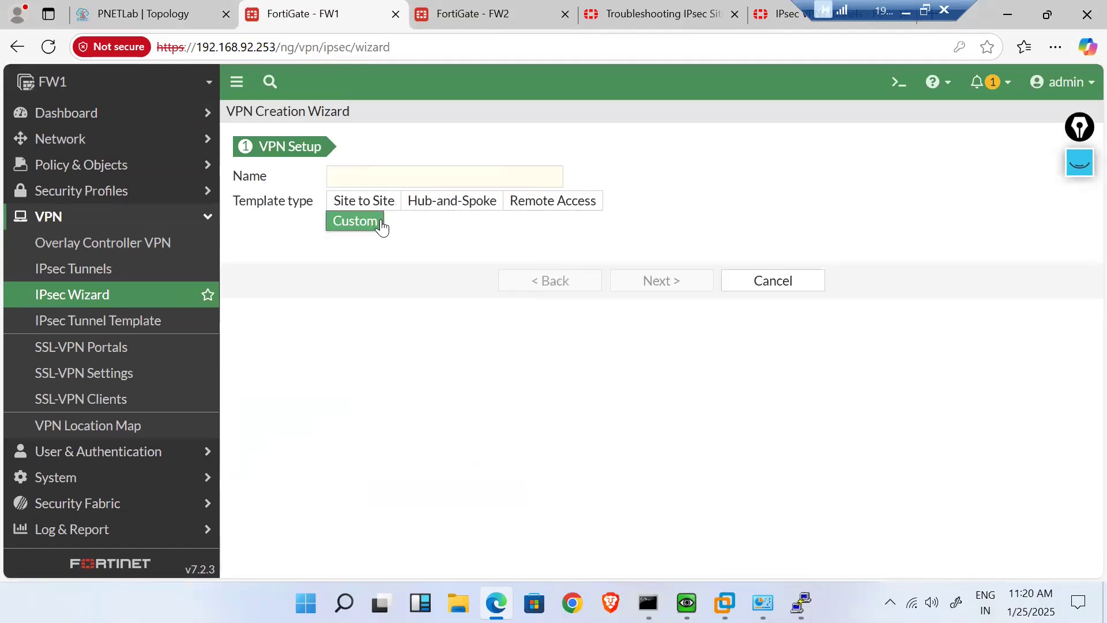
{"action": "left_click", "coordinate": [364, 181]}
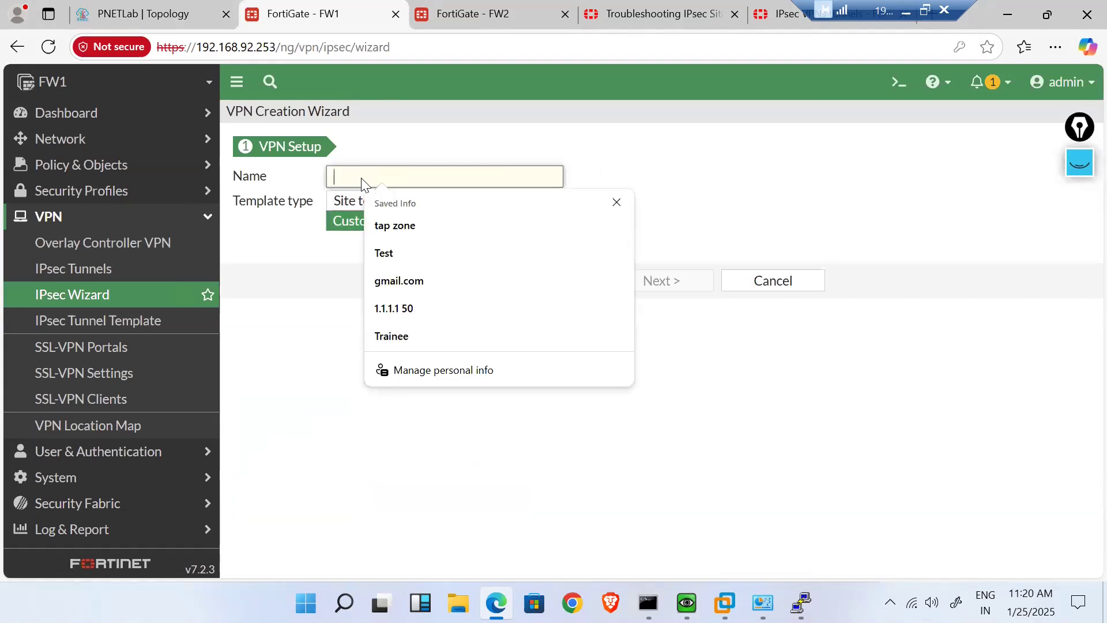
{"action": "type", "text": "Del"}
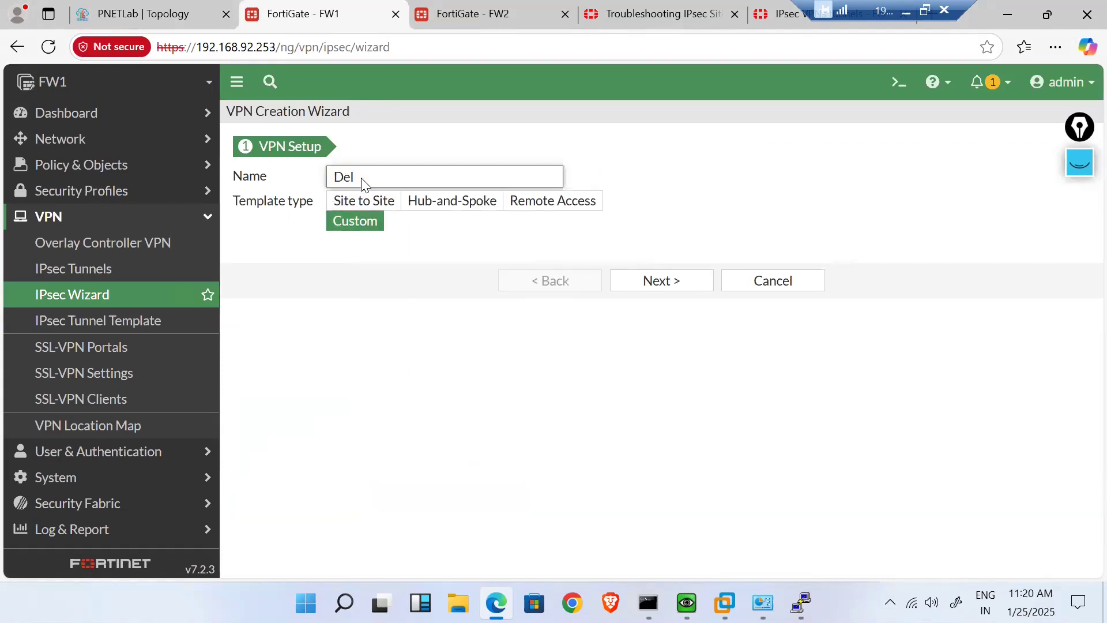
{"action": "type", "text": "hi-ToBNGLR"}
{"action": "key", "text": "Left"}
{"action": "key", "text": "Left"}
{"action": "key", "text": "Left"}
{"action": "key", "text": "Left"}
{"action": "type", "text": "-"}
{"action": "key", "text": "shift+Right"}
{"action": "key", "text": "shift+Right"}
{"action": "key", "text": "shift+Right"}
{"action": "key", "text": "shift+Right"}
{"action": "key", "text": "shift+Right"}
{"action": "type", "text": "Banglore"}
- Shorten the name to 'Delhi-To-BNGLR' to fit 15 characters and continue to detailed settings
{"action": "left_click", "coordinate": [706, 218]}
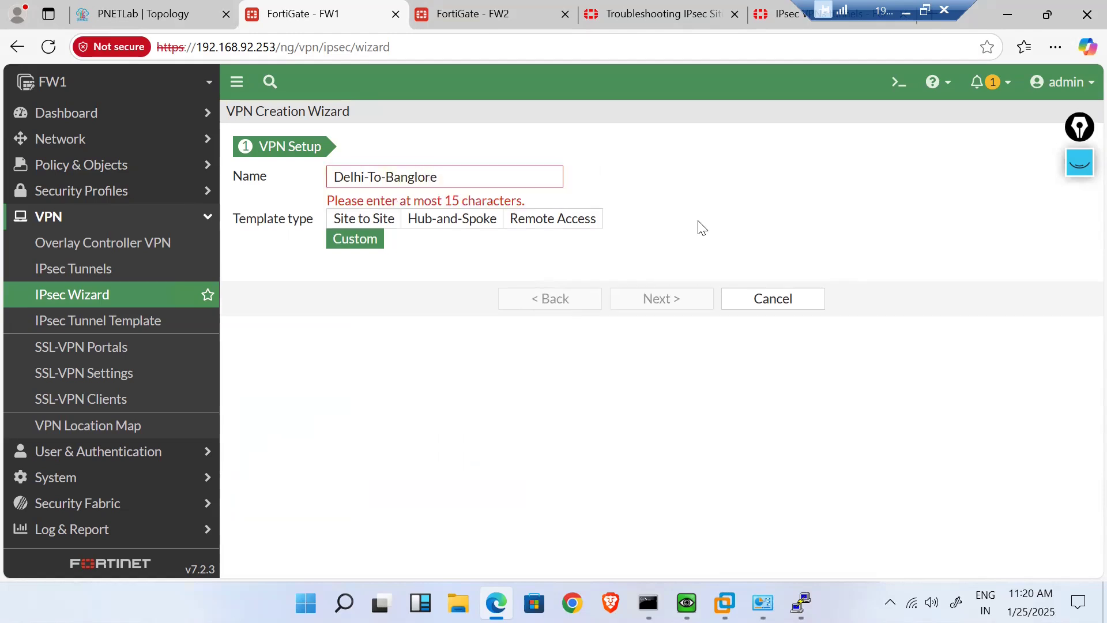
{"action": "left_click", "coordinate": [476, 179]}
{"action": "key", "text": "BackSpace"}
{"action": "key", "text": "BackSpace"}
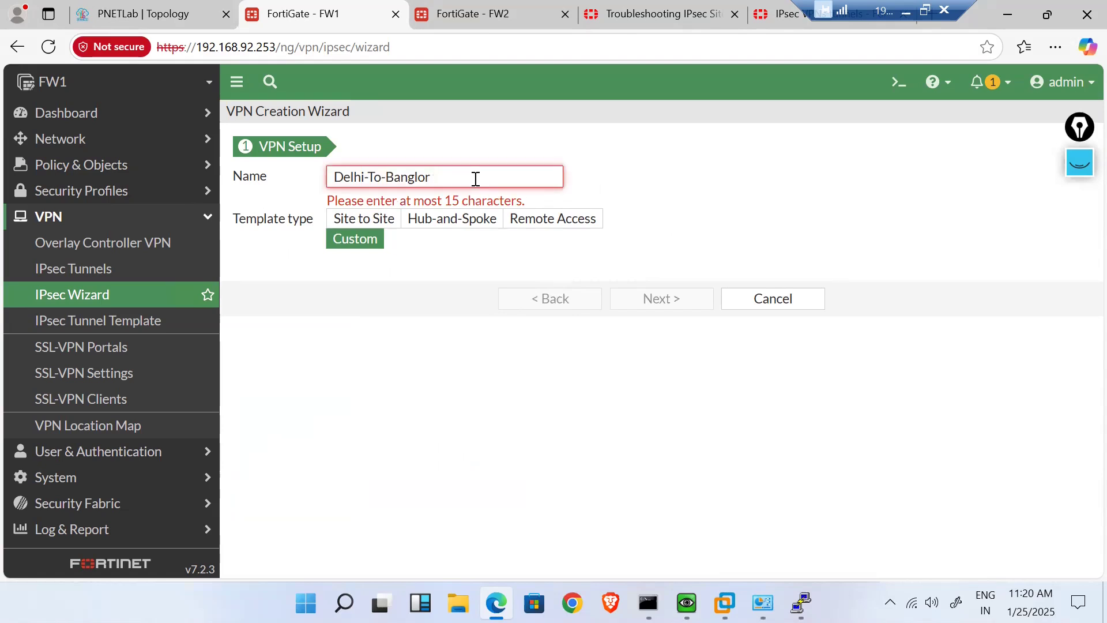
{"action": "key", "text": "BackSpace"}
{"action": "key", "text": "BackSpace"}
{"action": "key", "text": "BackSpace"}
{"action": "key", "text": "BackSpace"}
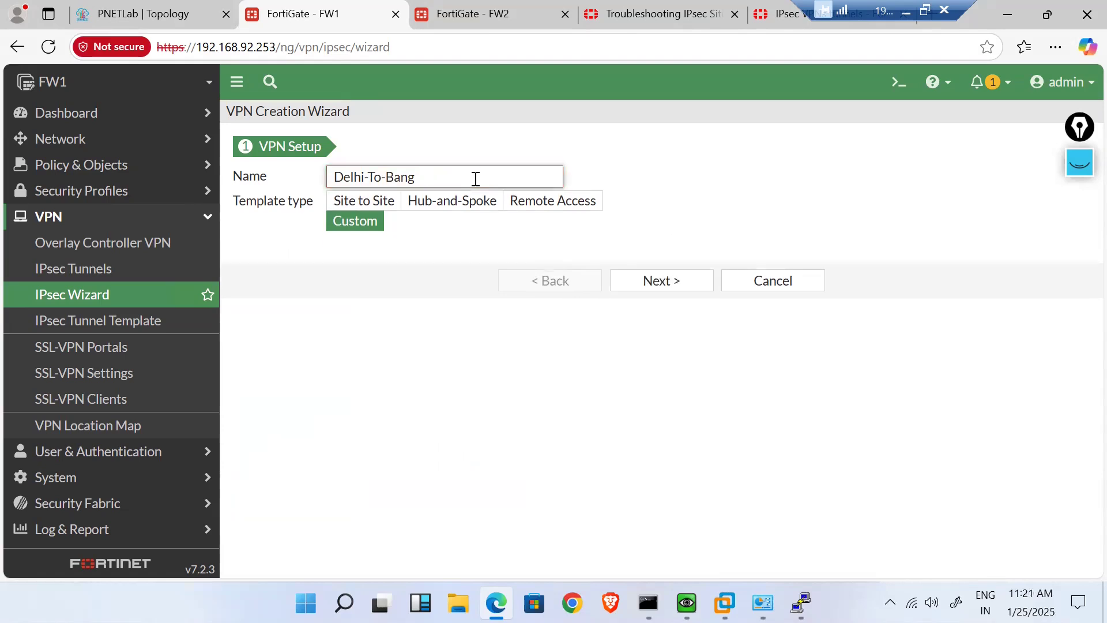
{"action": "key", "text": "BackSpace"}
{"action": "type", "text": "NGLR"}
{"action": "left_click", "coordinate": [685, 168]}
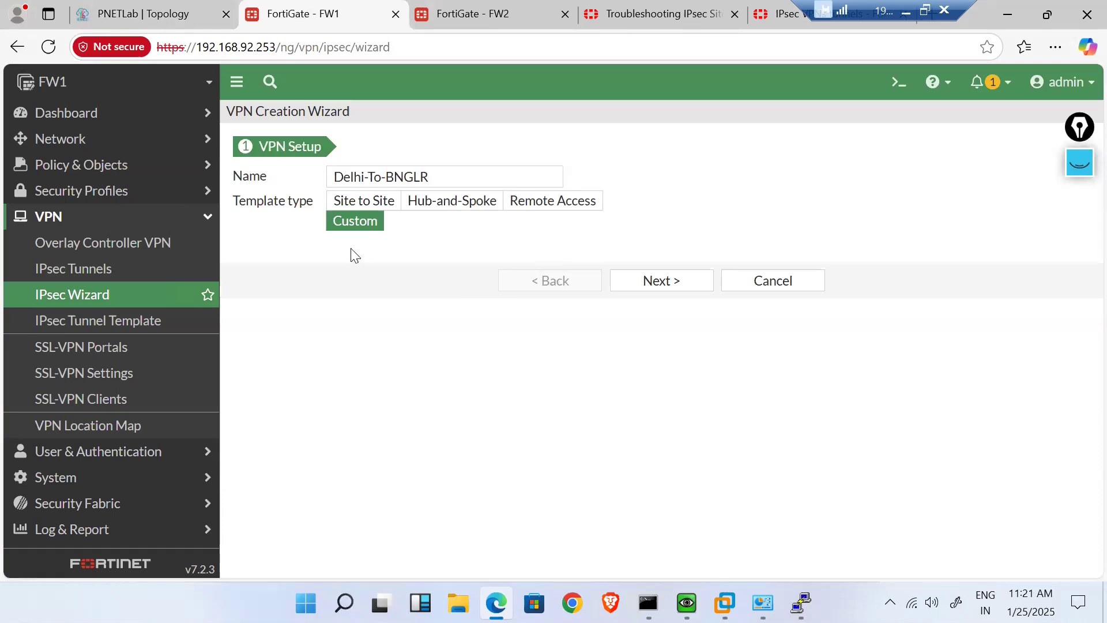
{"action": "left_click", "coordinate": [688, 291]}
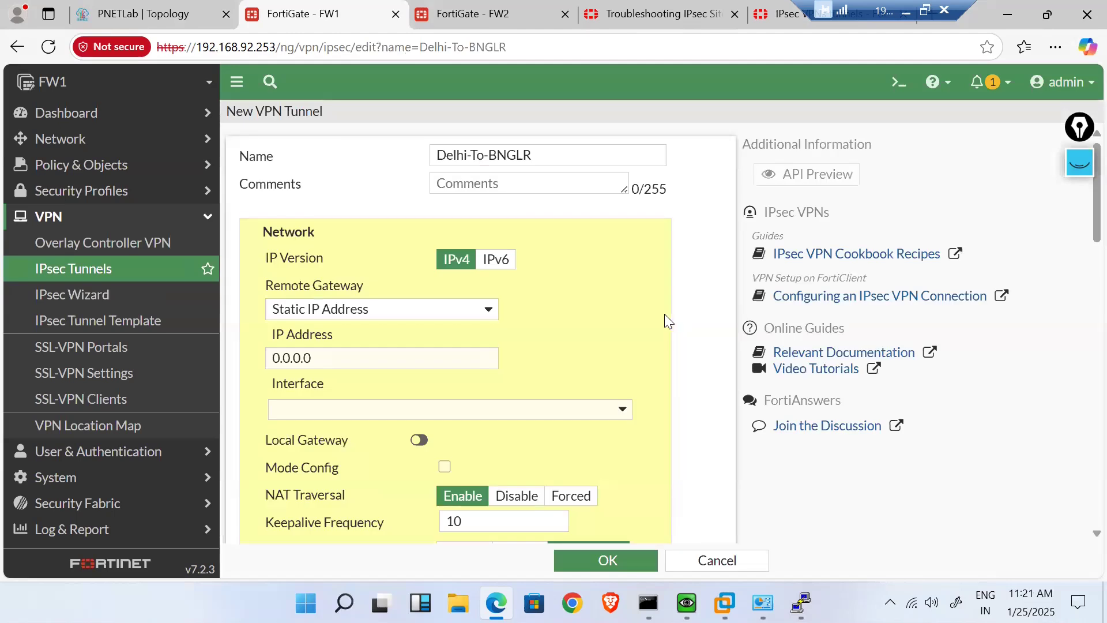
- Copy the tunnel name Delhi-To-BNGLR into the tunnel's Comments field
{"action": "left_click", "coordinate": [534, 154]}
{"action": "key", "text": "ctrl+a"}
{"action": "key", "text": "ctrl+c"}
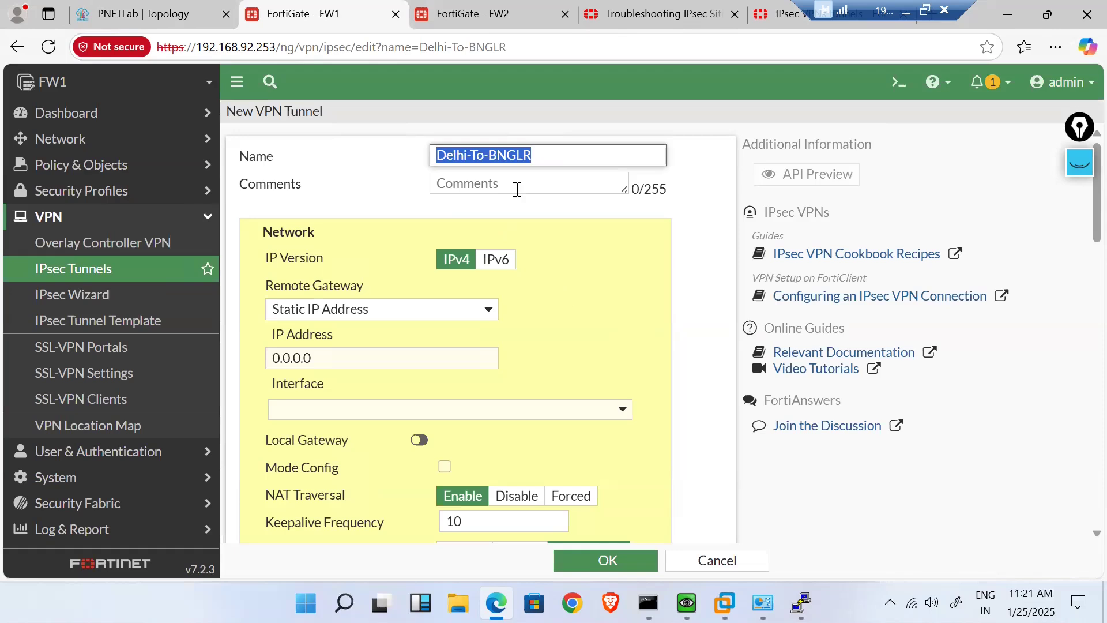
{"action": "left_click", "coordinate": [486, 182]}
{"action": "key", "text": "ctrl+v"}
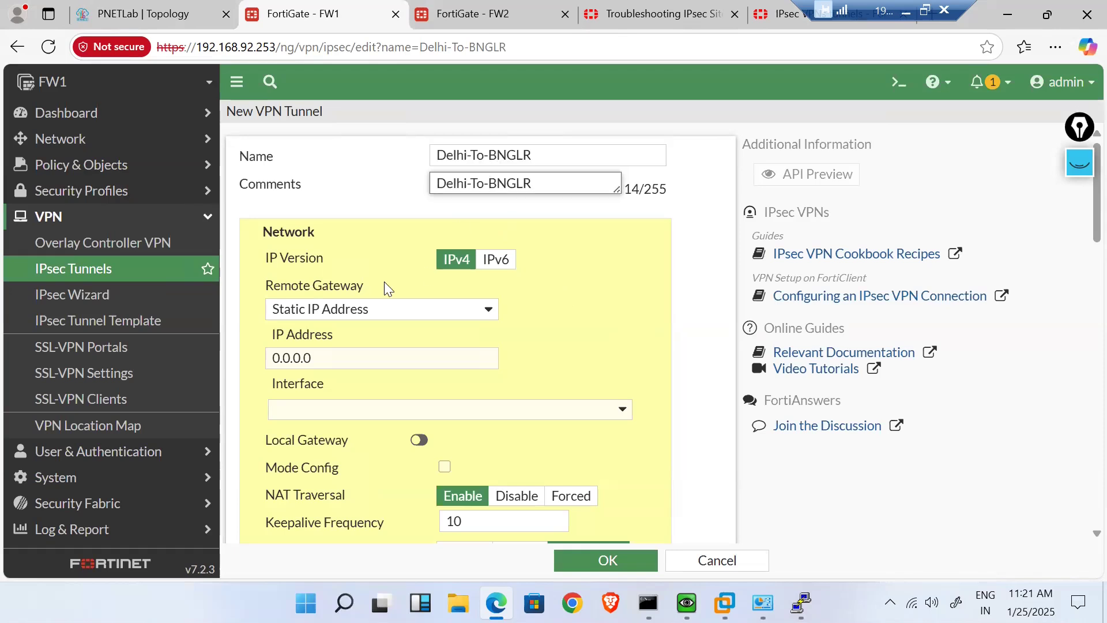
{"action": "scroll", "coordinate": [382, 282], "scroll_direction": "down", "scroll_amount": 1}
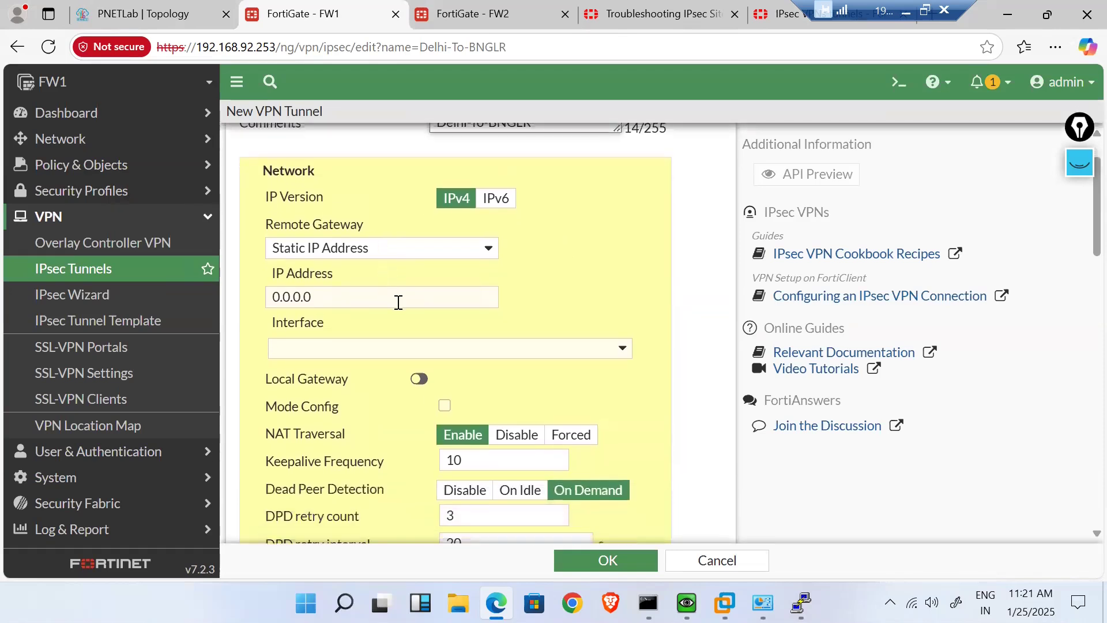
- Keep a Static IP remote gateway, use interface WAN (port2), and enable Local Gateway
{"action": "left_click", "coordinate": [379, 249]}
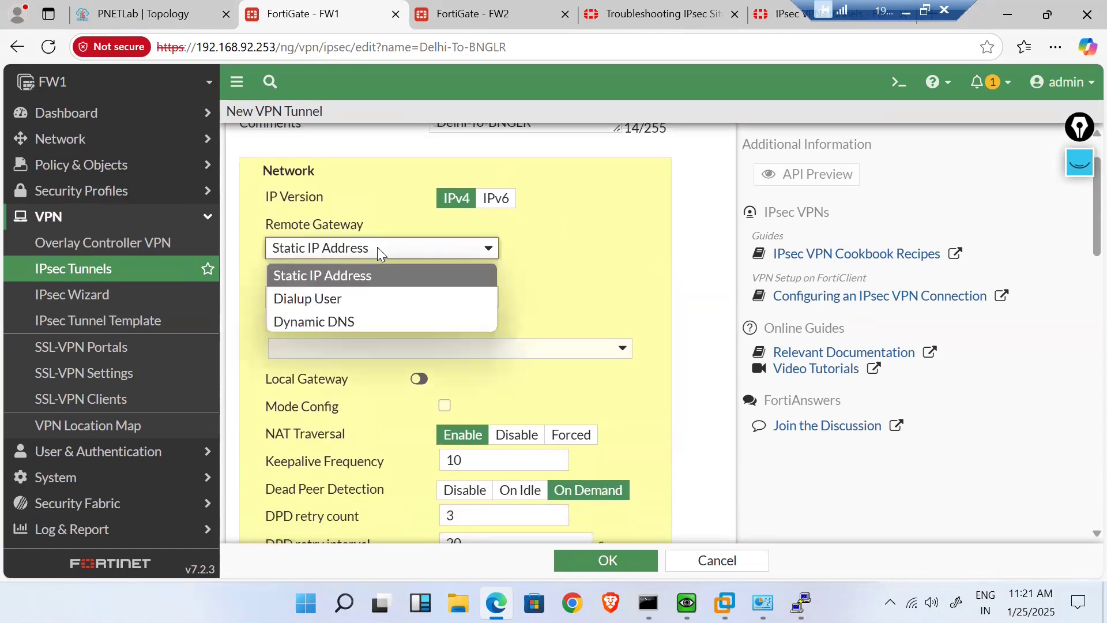
{"action": "left_click", "coordinate": [377, 248]}
{"action": "left_click", "coordinate": [327, 296]}
{"action": "left_click_drag", "start_coordinate": [328, 297], "coordinate": [269, 290]}
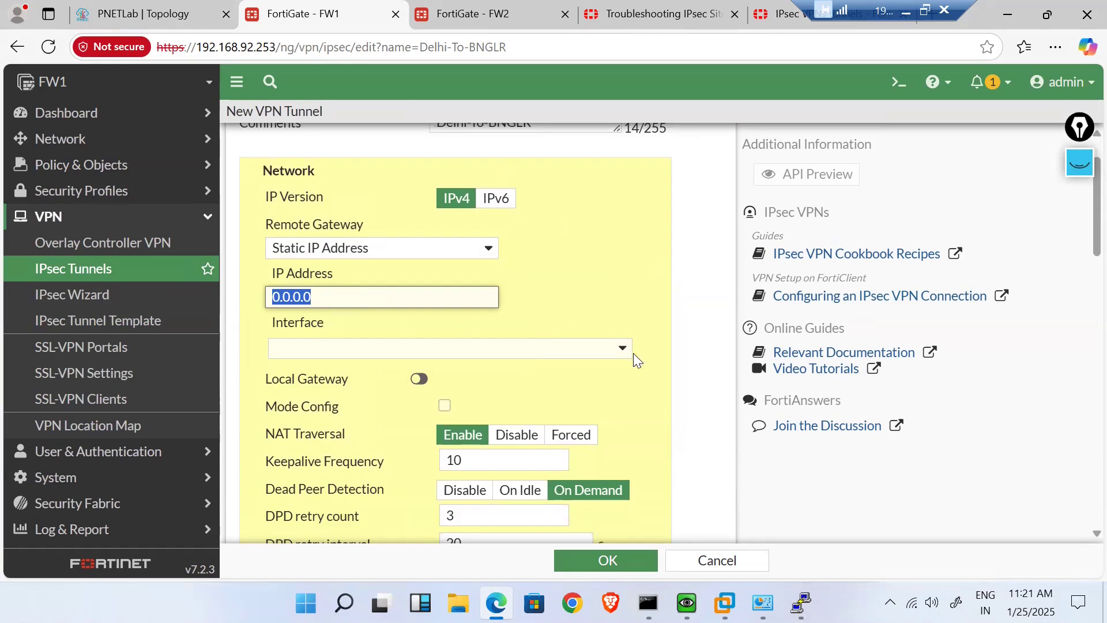
{"action": "left_click", "coordinate": [617, 355]}
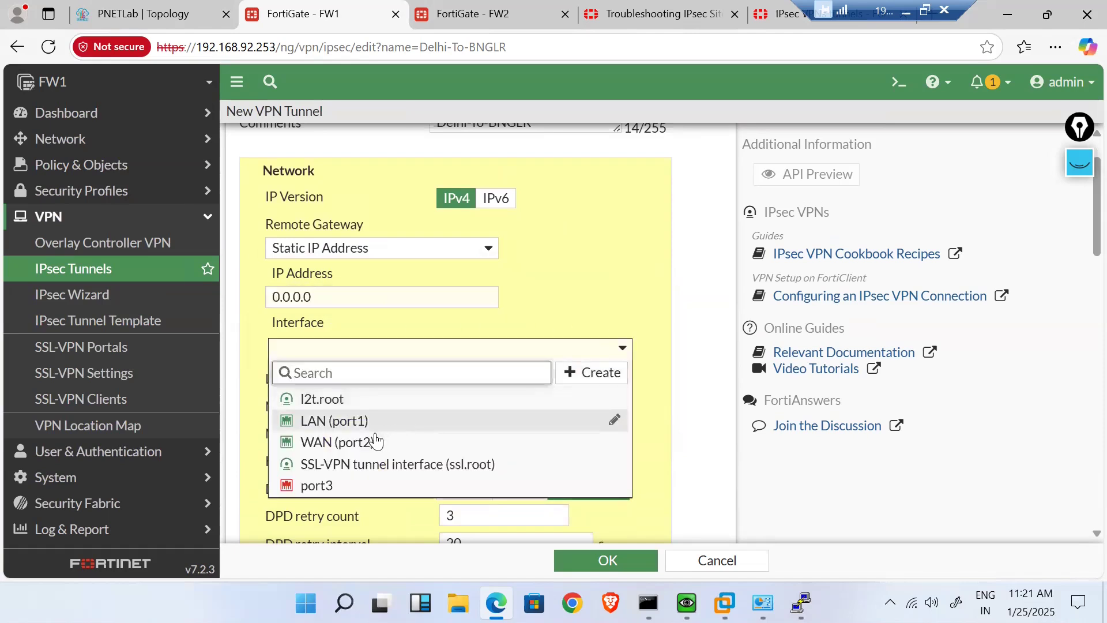
{"action": "left_click", "coordinate": [365, 442]}
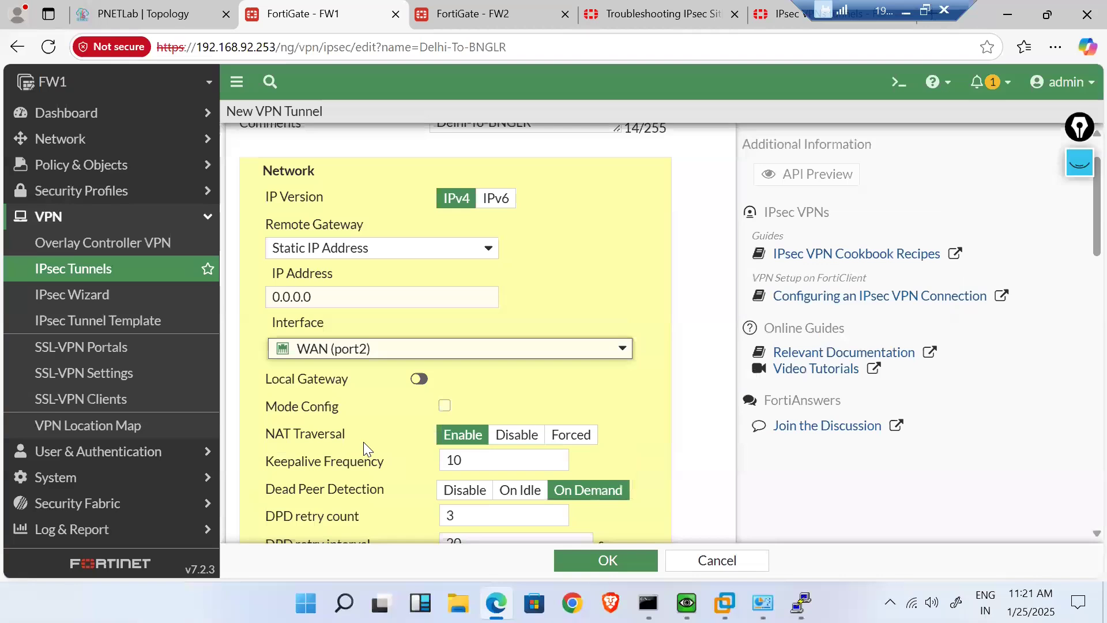
{"action": "left_click", "coordinate": [419, 379]}
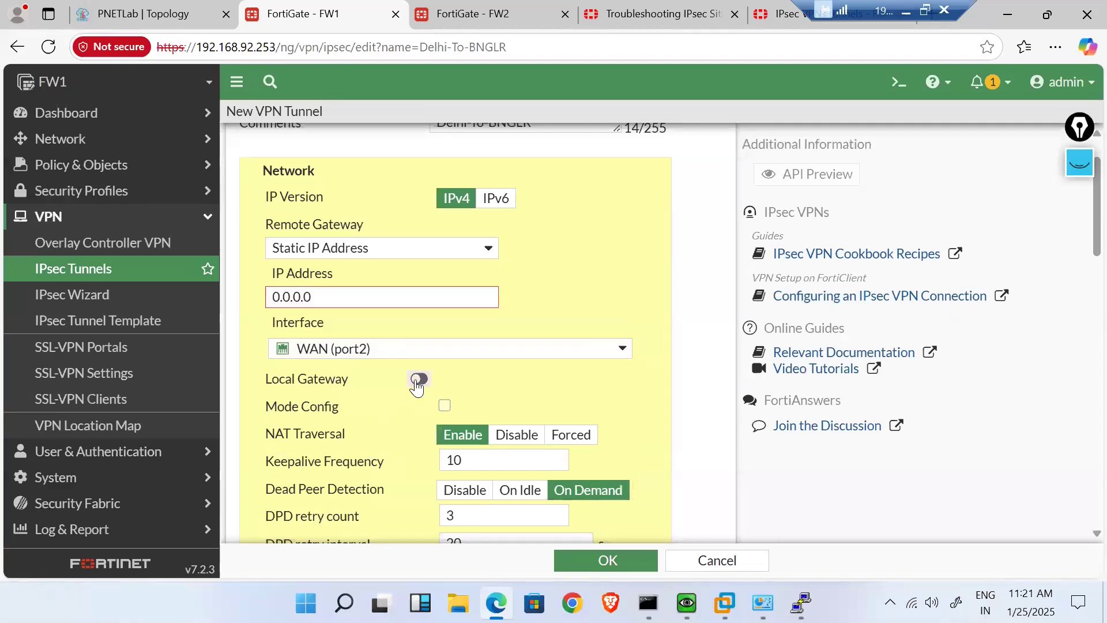
{"action": "left_click", "coordinate": [339, 296]}
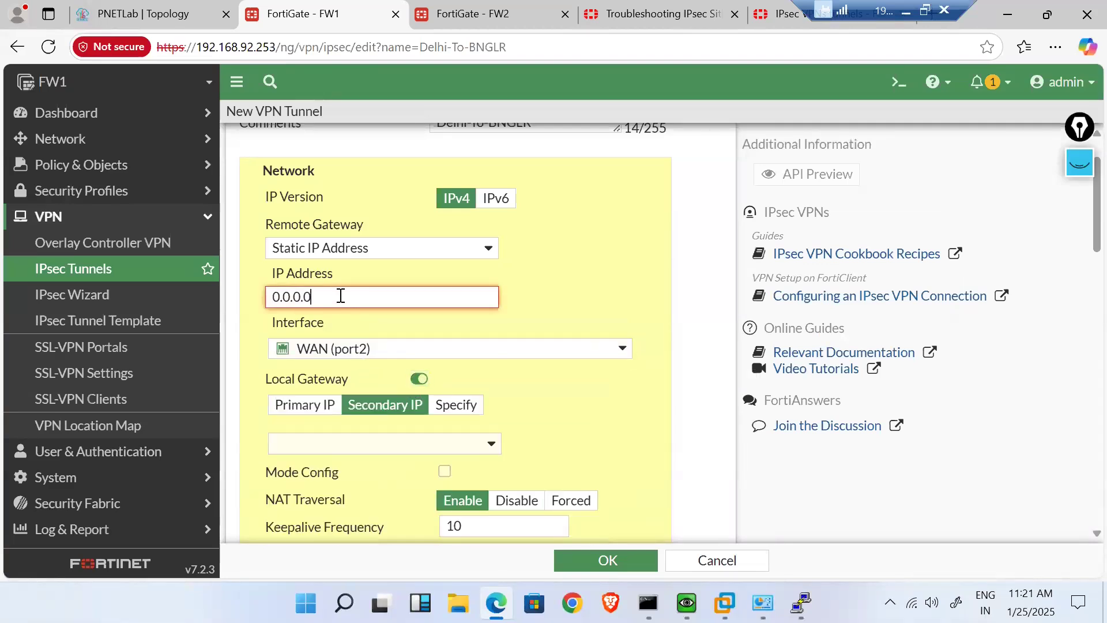
{"action": "left_click", "coordinate": [156, 10]}
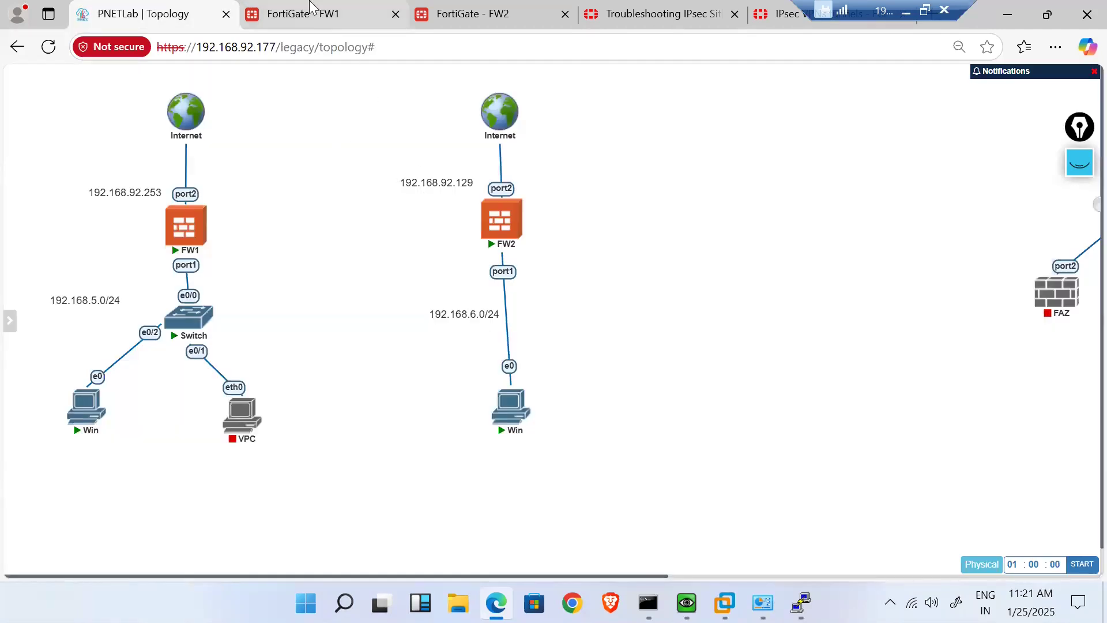
- Set the remote gateway IP address to 192.168.92.129
{"action": "left_click", "coordinate": [331, 13]}
{"action": "key", "text": "BackSpace"}
{"action": "key", "text": "BackSpace"}
{"action": "key", "text": "BackSpace"}
{"action": "key", "text": "BackSpace"}
{"action": "key", "text": "BackSpace"}
{"action": "key", "text": "BackSpace"}
{"action": "key", "text": "BackSpace"}
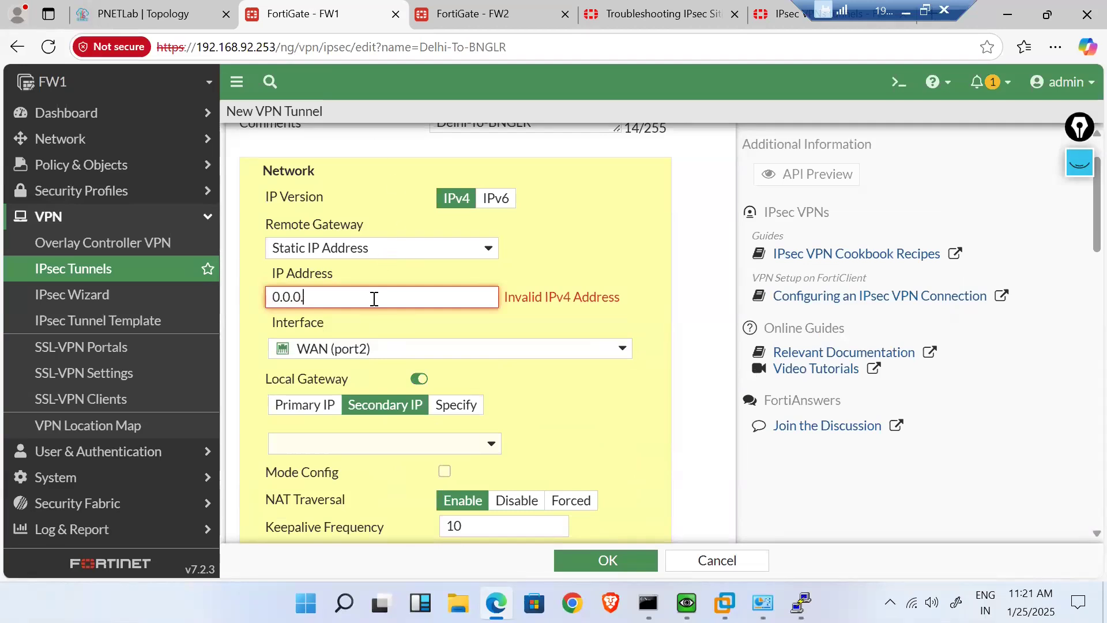
{"action": "type", "text": "192.168.92"}
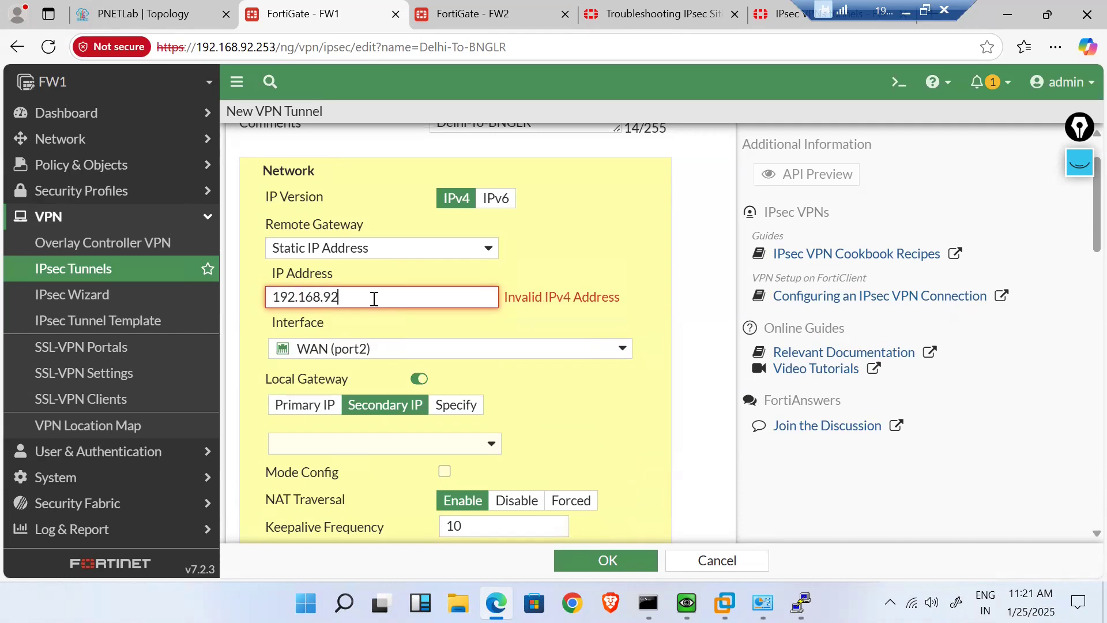
{"action": "type", "text": ".129"}
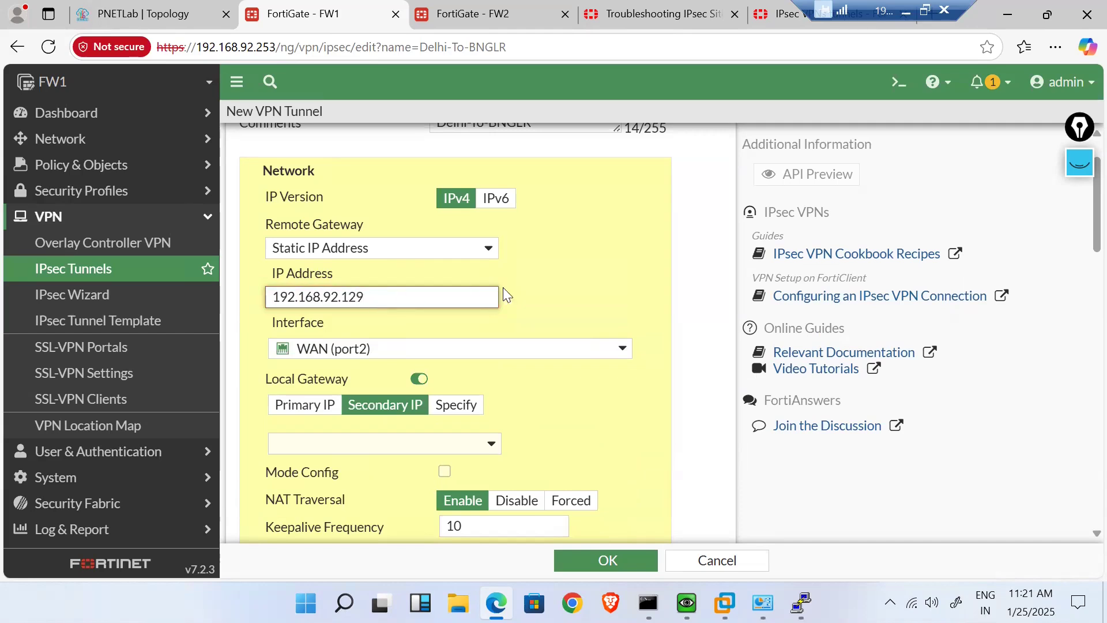
{"action": "left_click", "coordinate": [588, 290]}
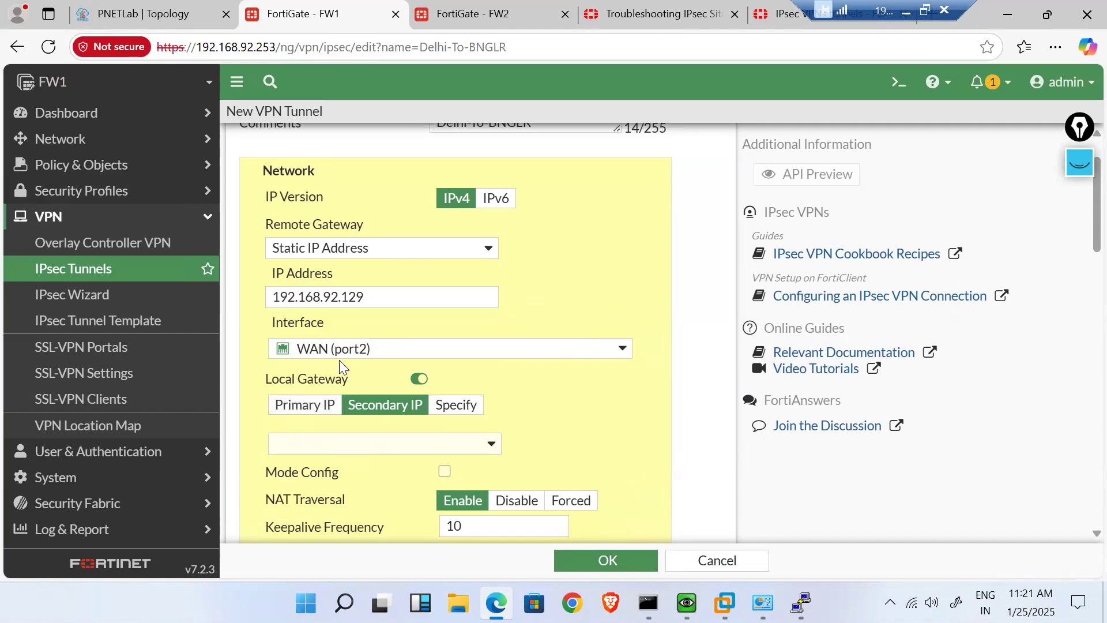
- Use FW1's primary IP 192.168.92.253 as the local gateway
{"action": "mouse_move", "coordinate": [342, 355]}
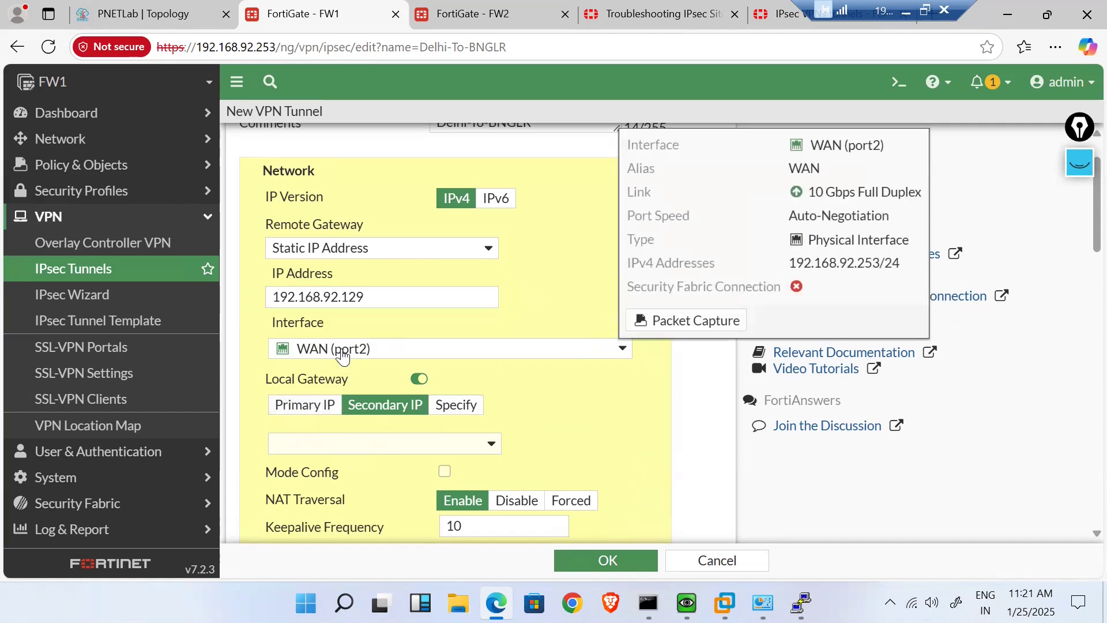
{"action": "left_click", "coordinate": [315, 414]}
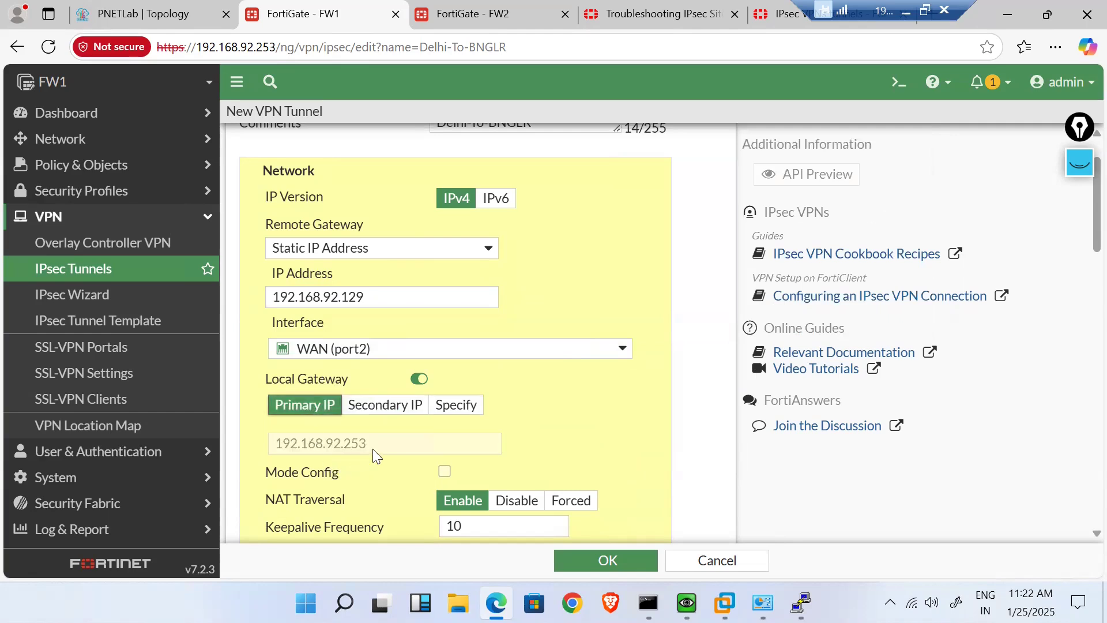
{"action": "scroll", "coordinate": [372, 448], "scroll_direction": "down", "scroll_amount": 2}
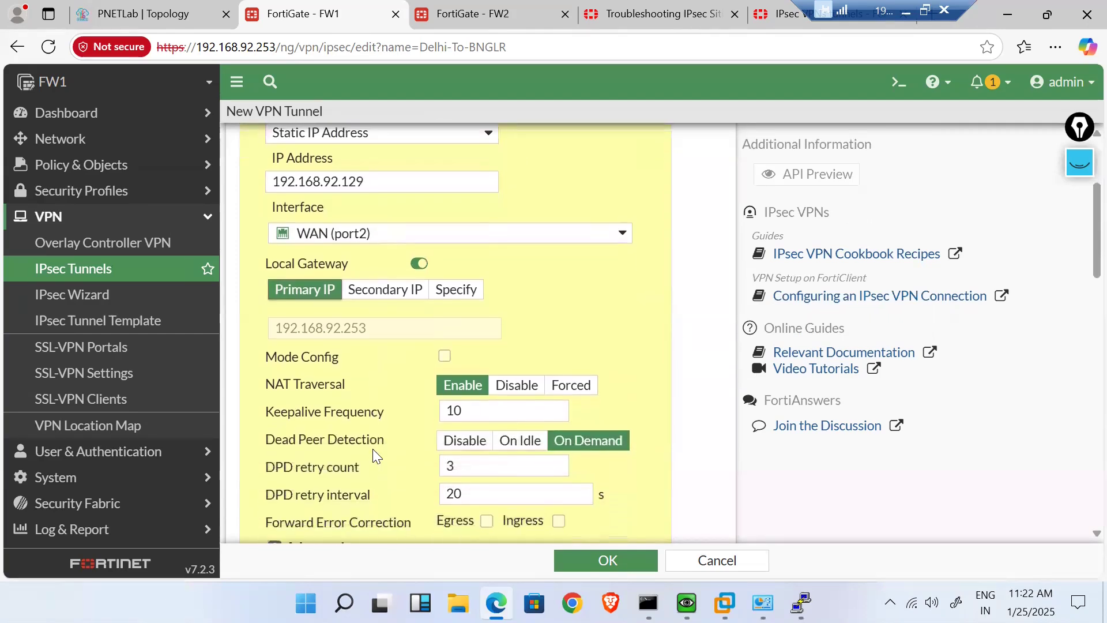
{"action": "scroll", "coordinate": [372, 449], "scroll_direction": "down", "scroll_amount": 1}
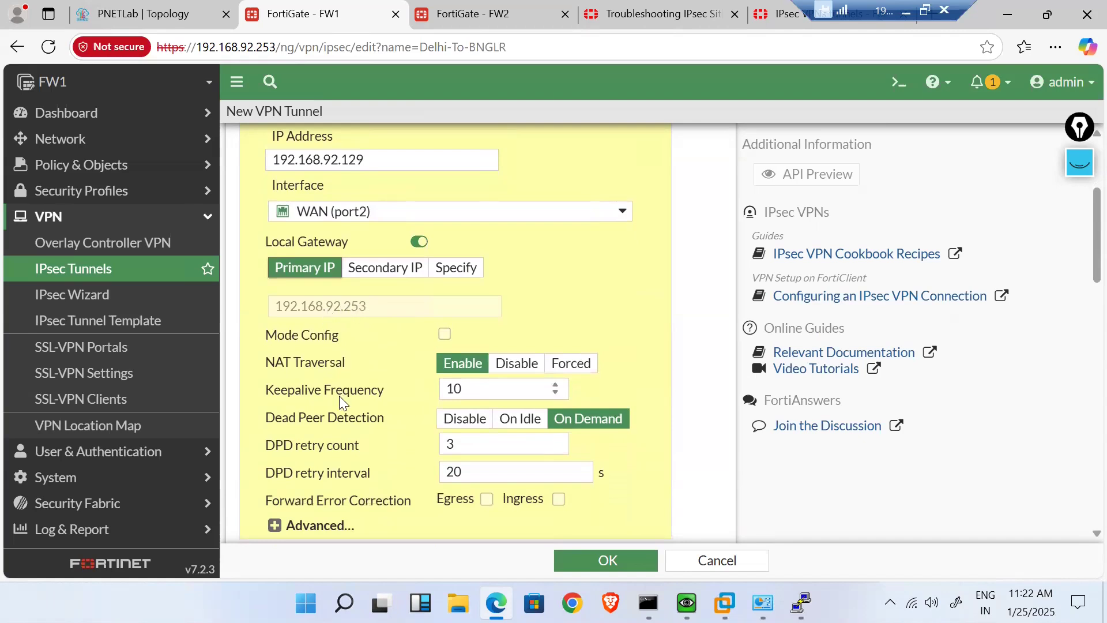
{"action": "scroll", "coordinate": [339, 396], "scroll_direction": "down", "scroll_amount": 1}
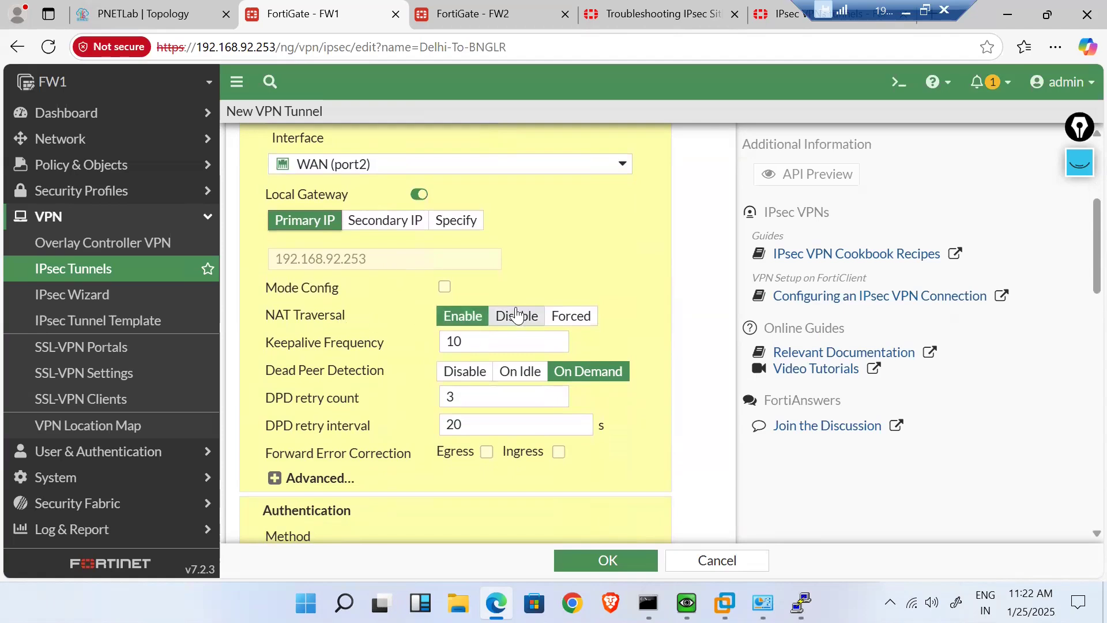
{"action": "left_click", "coordinate": [152, 12]}
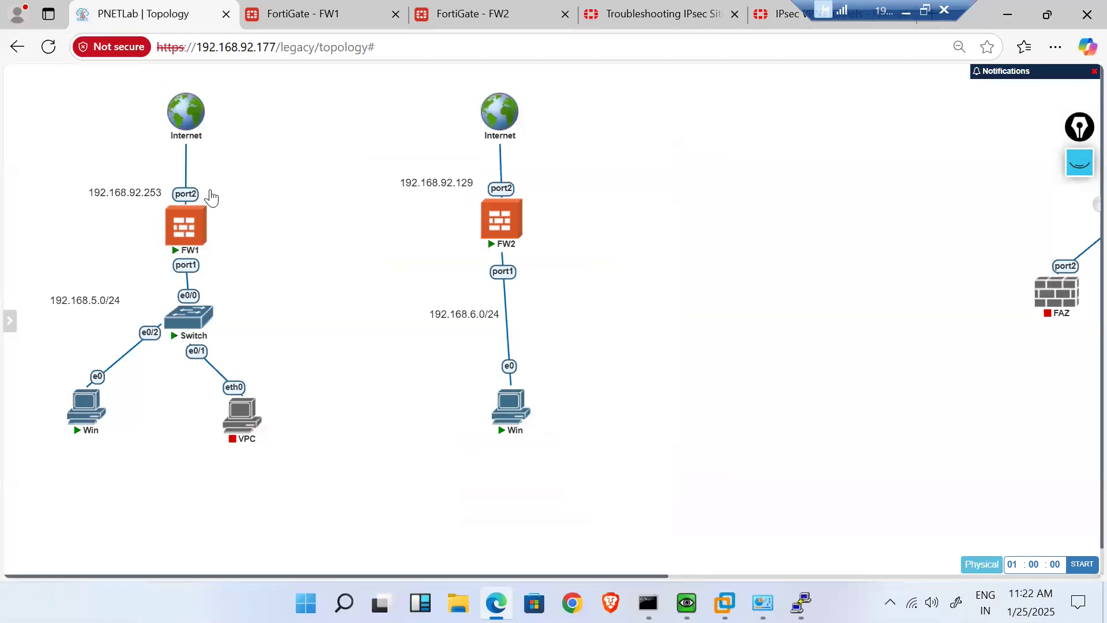
- Inspect the FW1 node in the PNETLab topology, then return to the FW1 tunnel form
{"action": "mouse_move", "coordinate": [191, 218]}
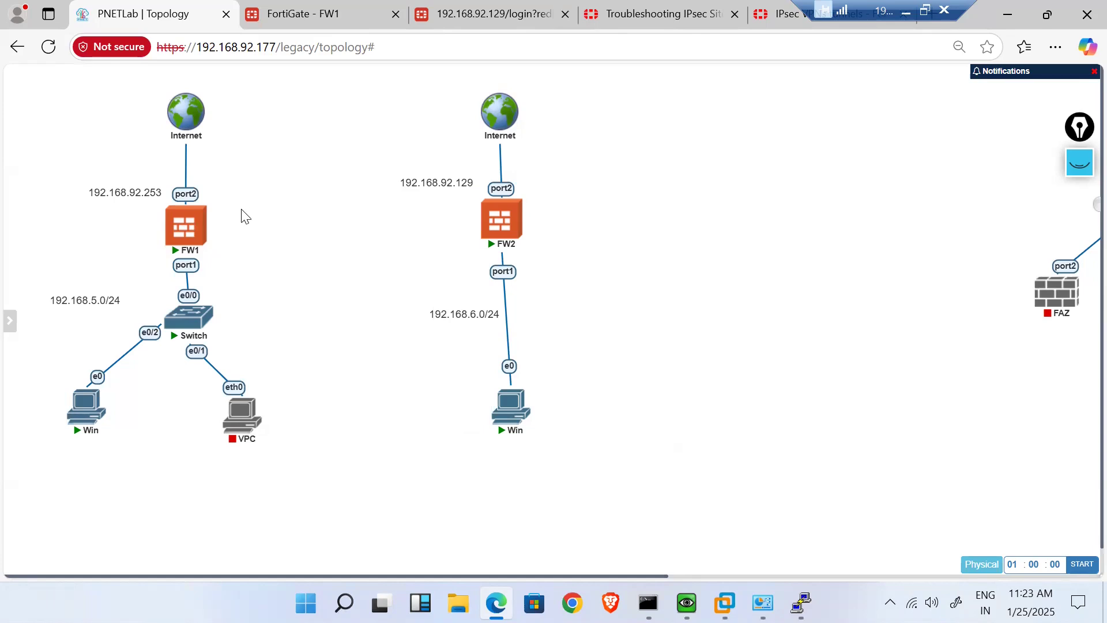
{"action": "left_click", "coordinate": [297, 13]}
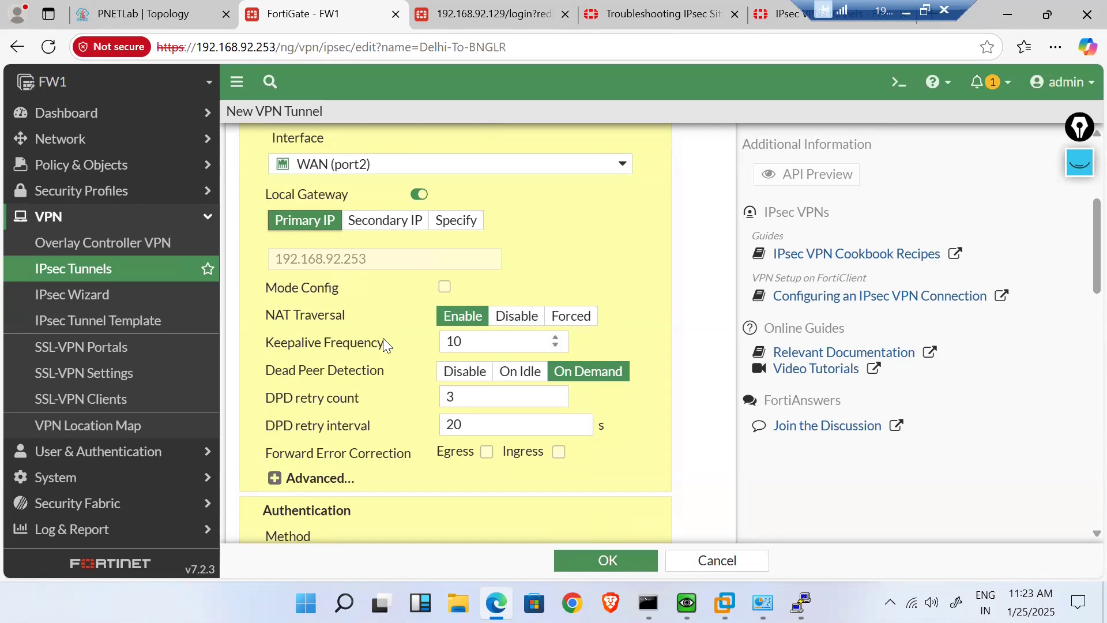
- Set NAT Traversal to Disable, leaving the Advanced options and DPD settings unchanged
{"action": "scroll", "coordinate": [385, 344], "scroll_direction": "down", "scroll_amount": 3}
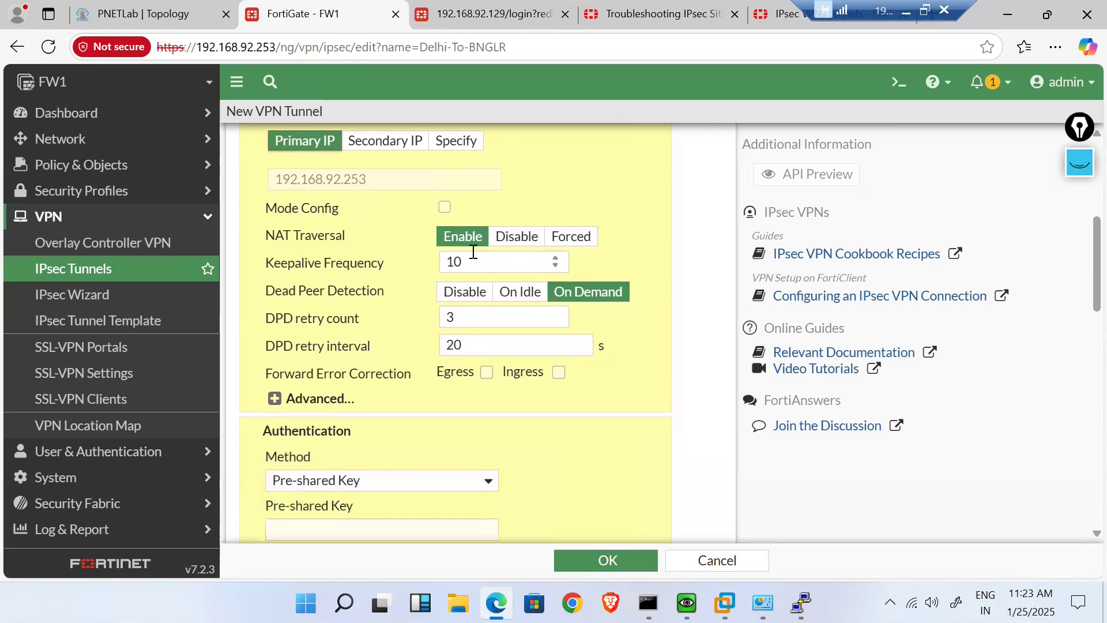
{"action": "left_click", "coordinate": [503, 242]}
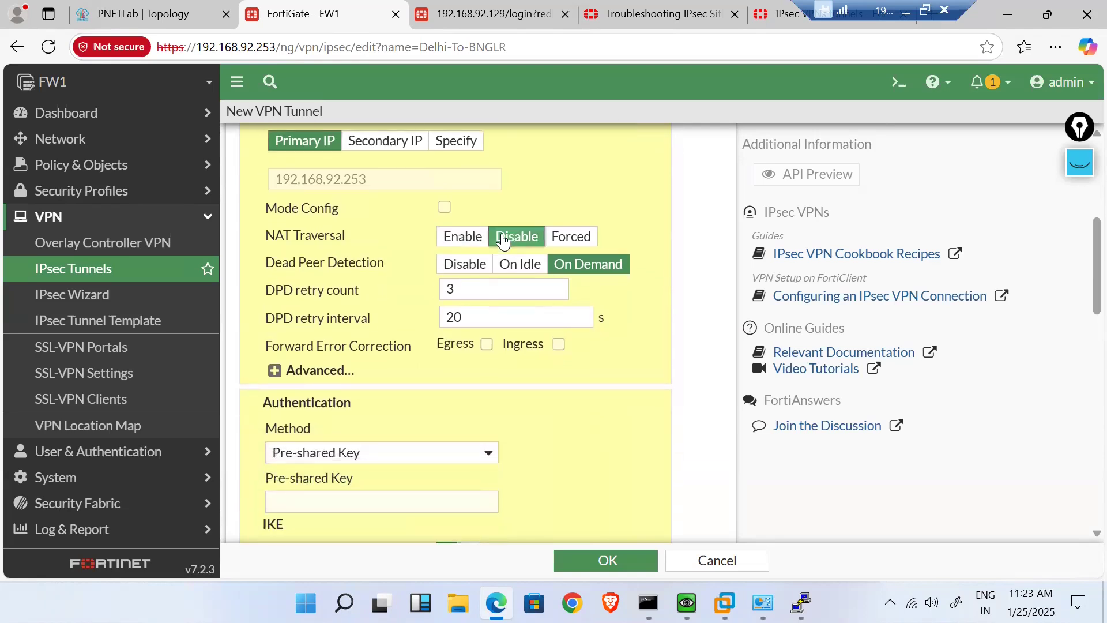
{"action": "left_click", "coordinate": [275, 371]}
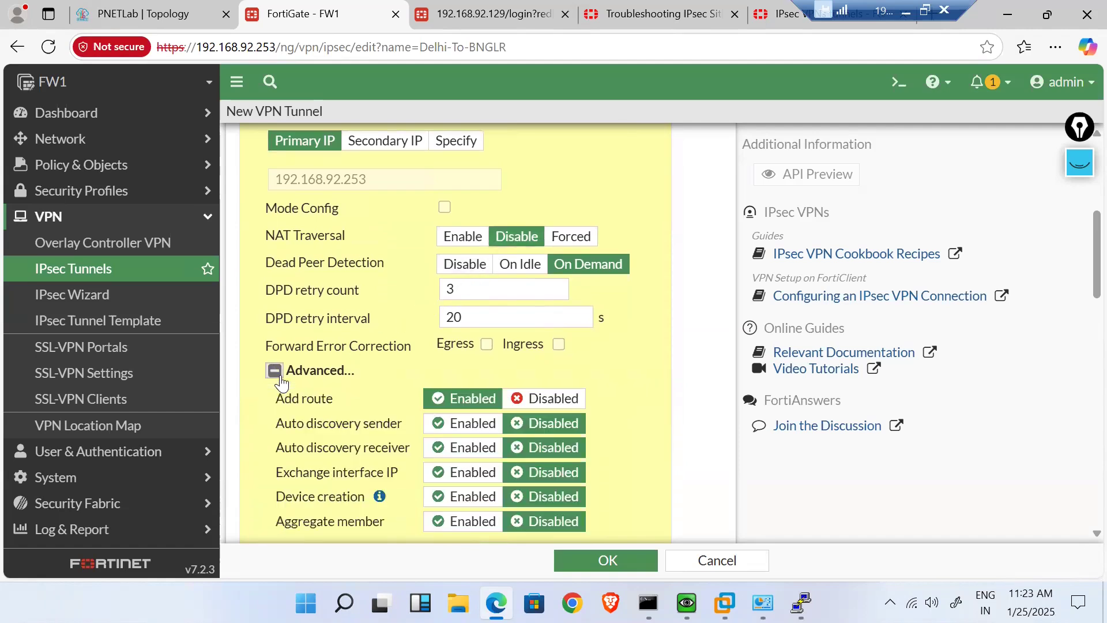
{"action": "scroll", "coordinate": [299, 455], "scroll_direction": "down", "scroll_amount": 2}
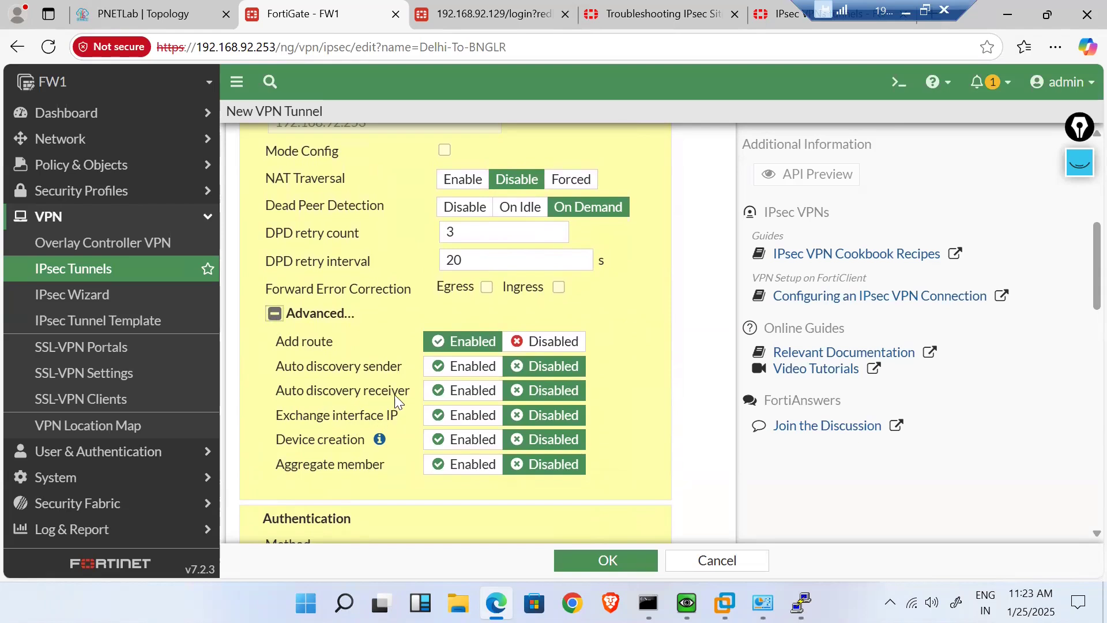
{"action": "left_click", "coordinate": [275, 321]}
{"action": "scroll", "coordinate": [276, 325], "scroll_direction": "down", "scroll_amount": 1}
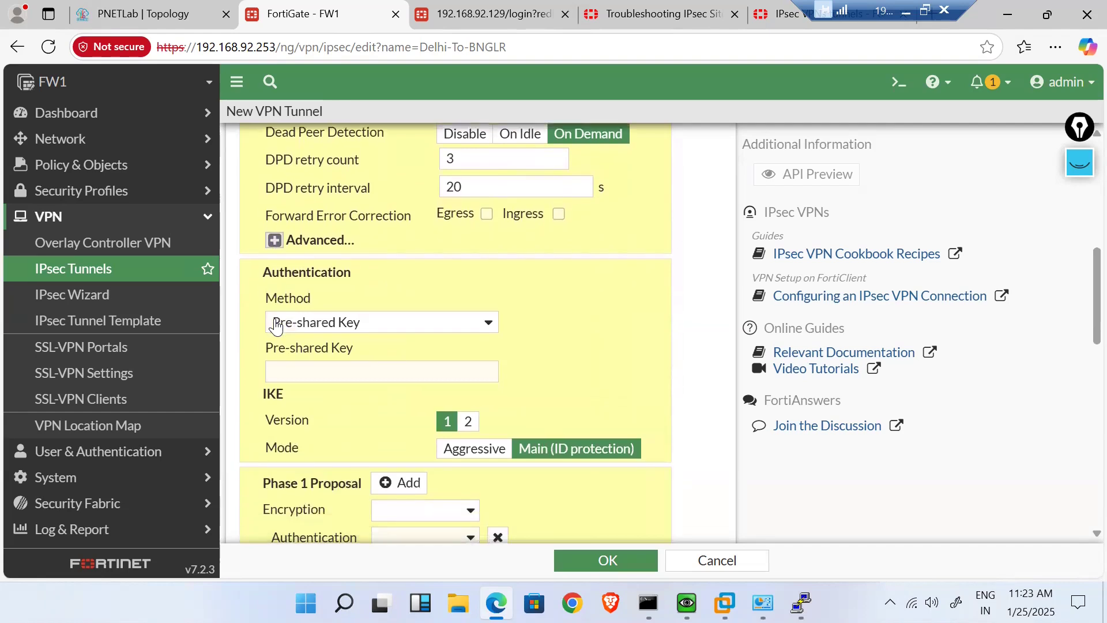
{"action": "scroll", "coordinate": [274, 323], "scroll_direction": "up", "scroll_amount": 1}
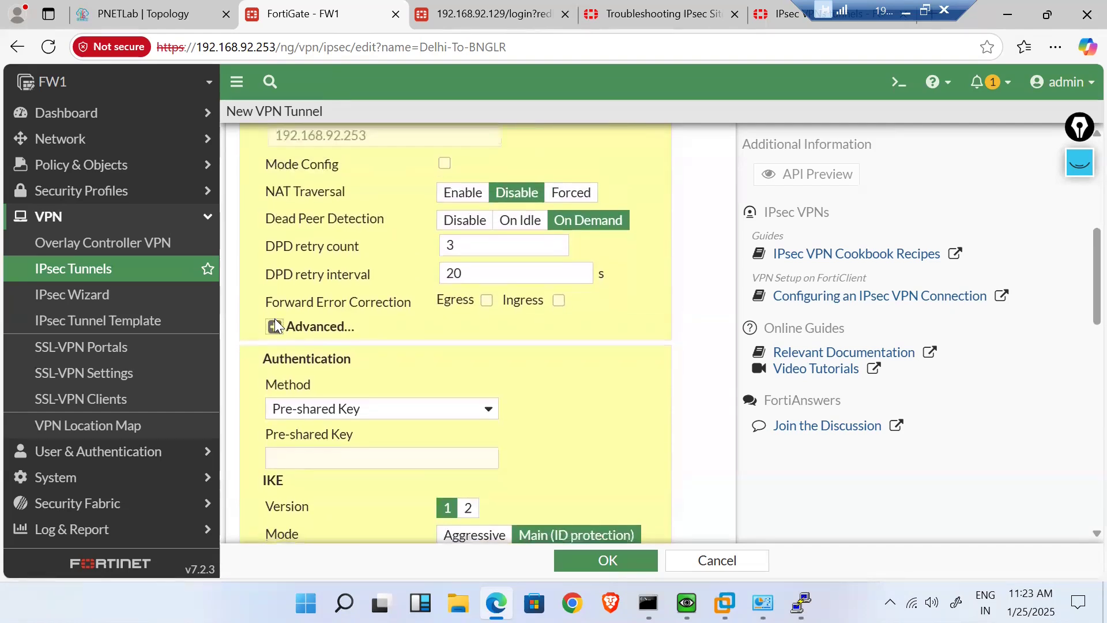
{"action": "scroll", "coordinate": [275, 323], "scroll_direction": "down", "scroll_amount": 1}
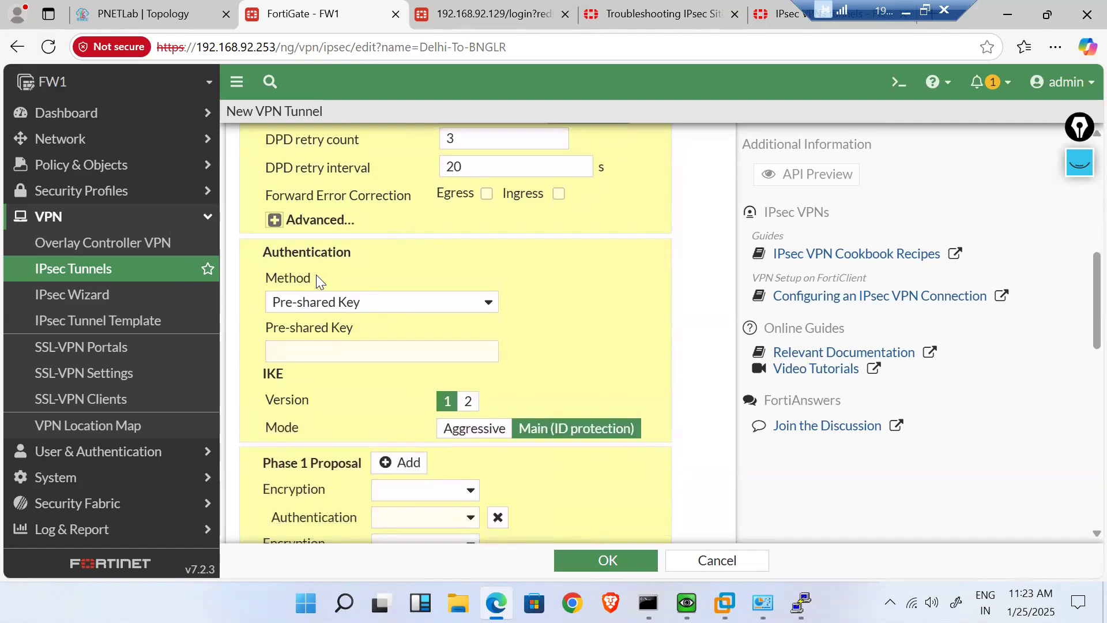
- Enter the tunnel's pre-shared key, reveal it to verify, then hide it again
{"action": "left_click", "coordinate": [395, 351]}
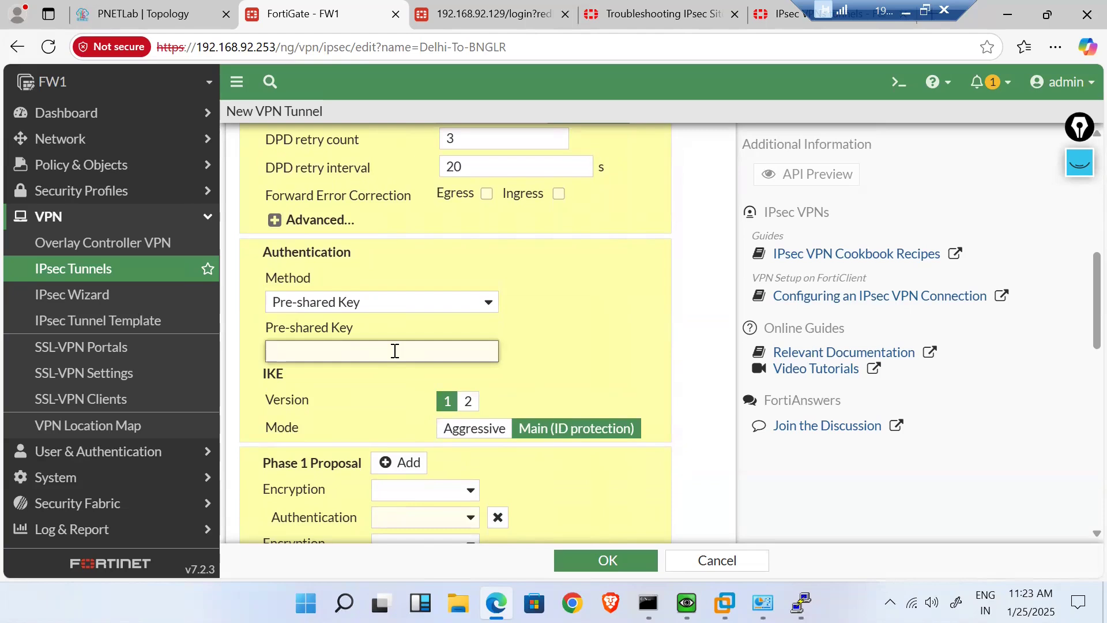
{"action": "type", "text": "•••••"}
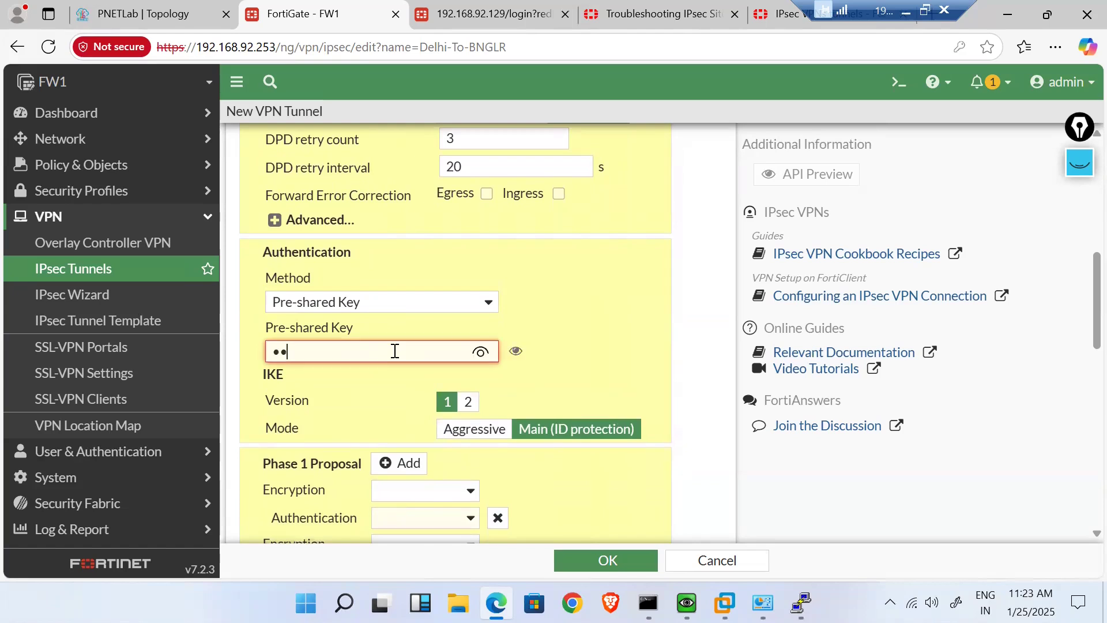
{"action": "type", "text": "••••"}
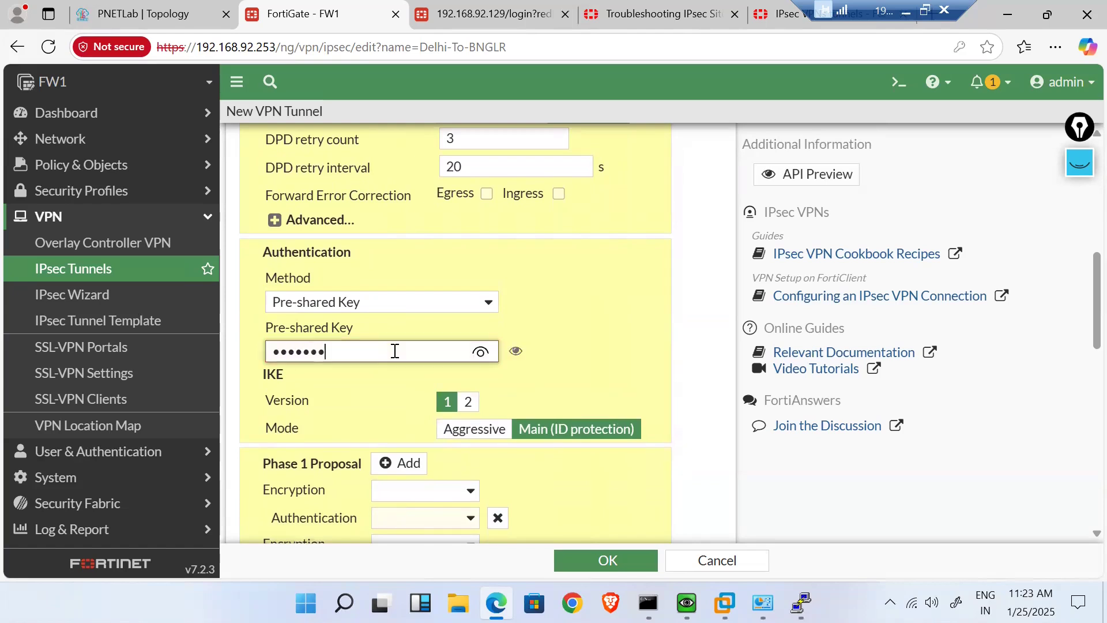
{"action": "left_click", "coordinate": [482, 353]}
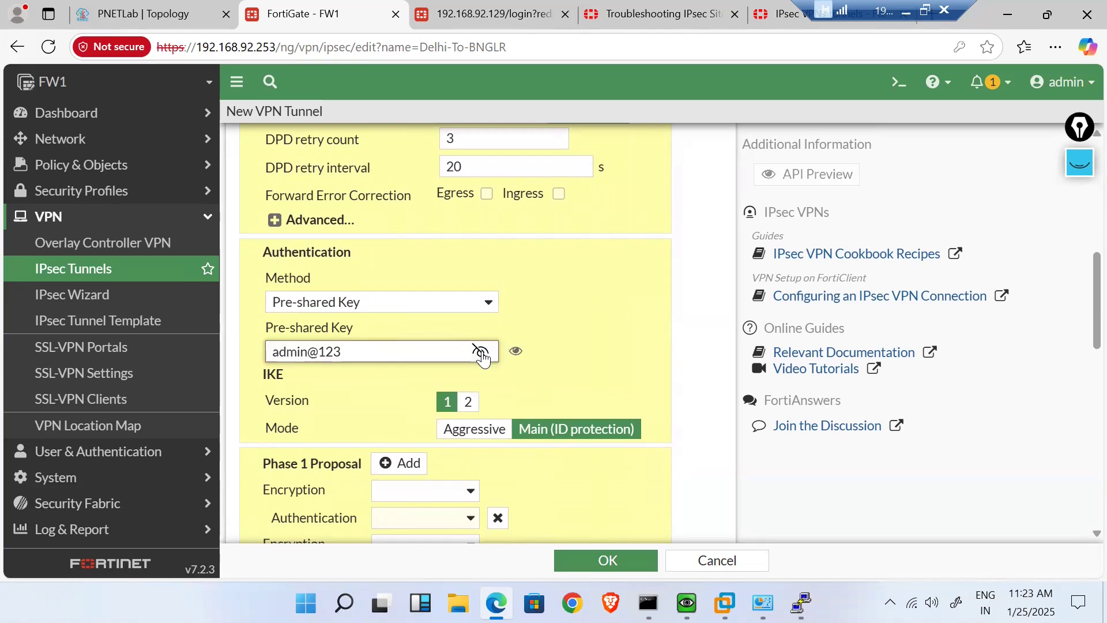
{"action": "left_click", "coordinate": [324, 375]}
{"action": "scroll", "coordinate": [328, 363], "scroll_direction": "down", "scroll_amount": 3}
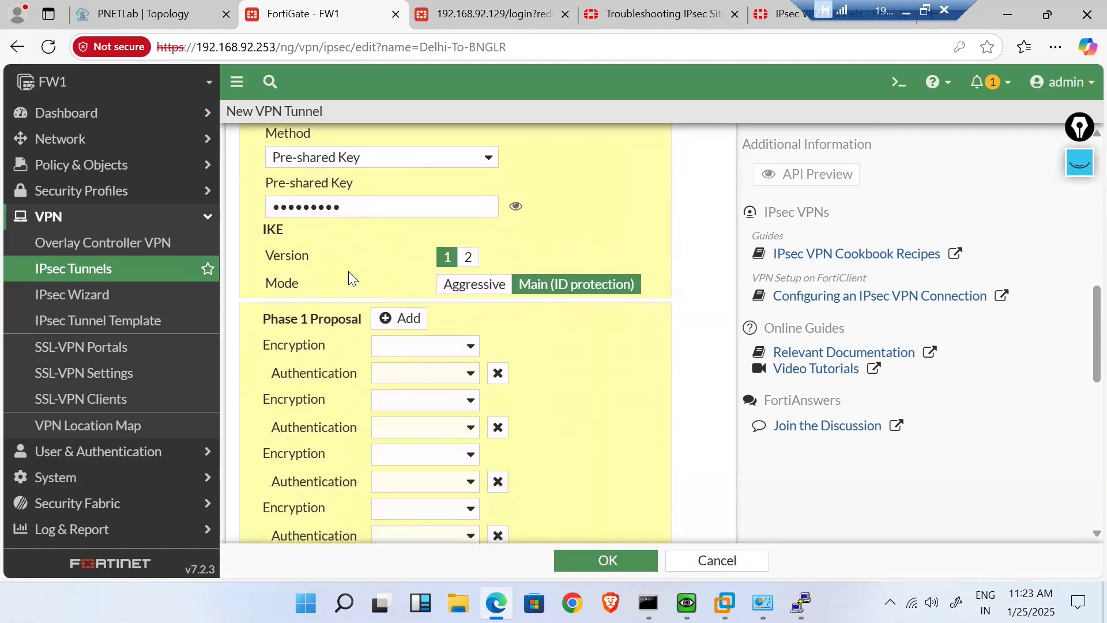
{"action": "scroll", "coordinate": [348, 272], "scroll_direction": "up", "scroll_amount": 1}
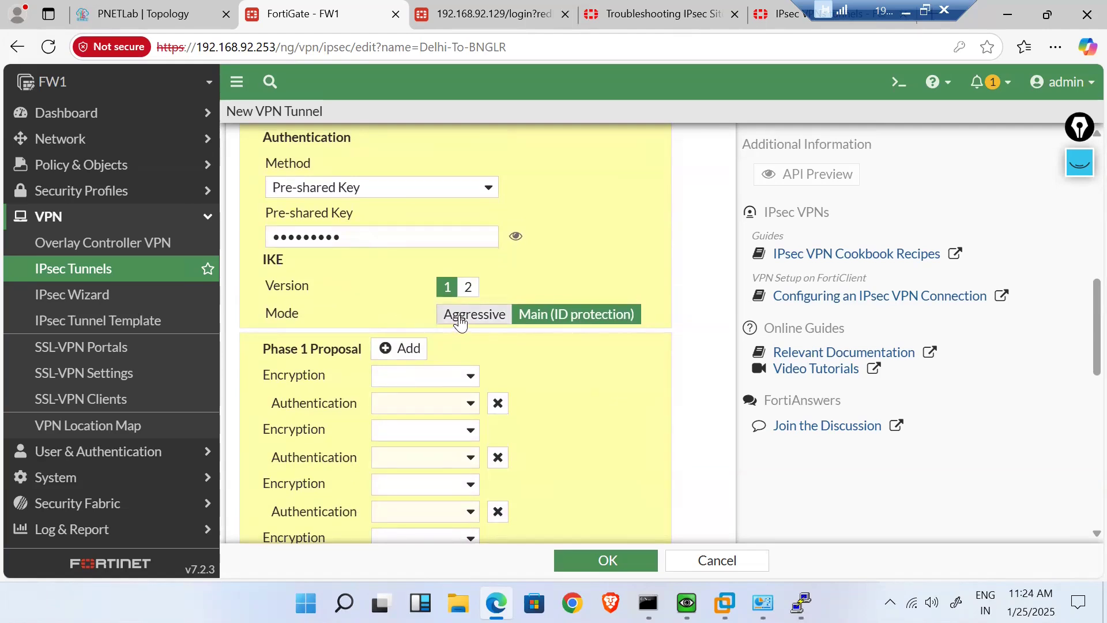
- Remove three extra Phase 1 proposals, comparing IKE modes and versions, ending on version 2
{"action": "left_click", "coordinate": [460, 316]}
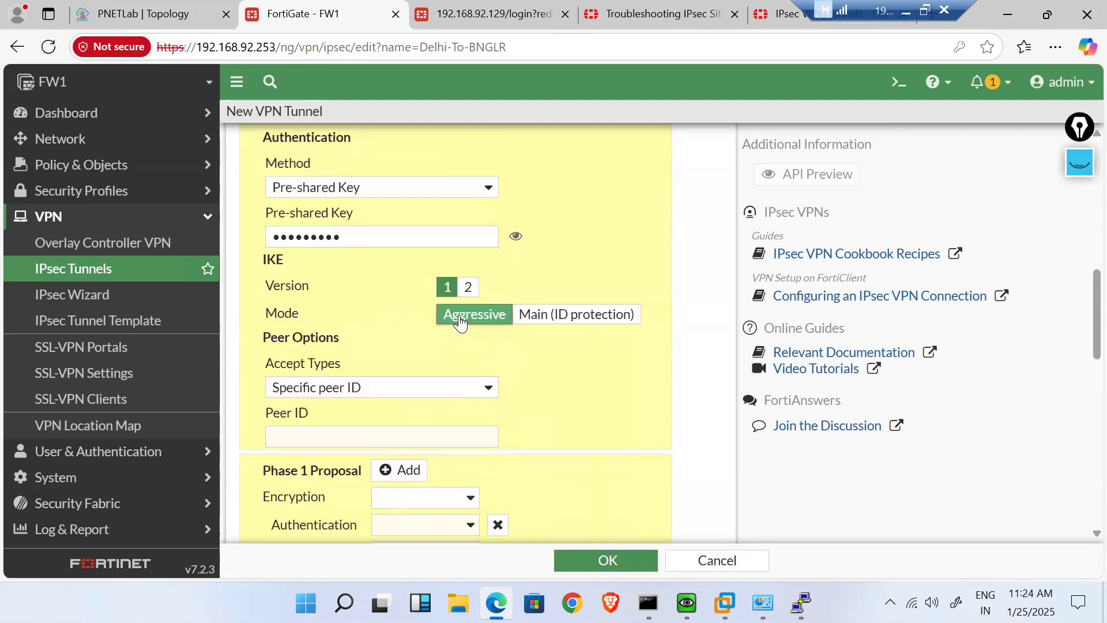
{"action": "left_click", "coordinate": [556, 316]}
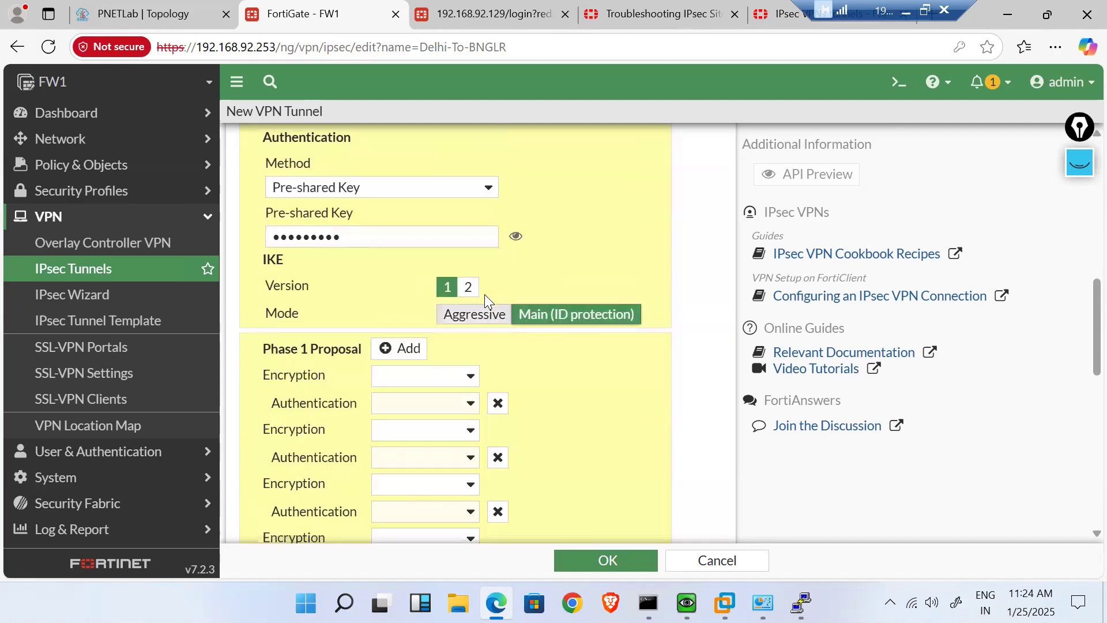
{"action": "left_click", "coordinate": [467, 288]}
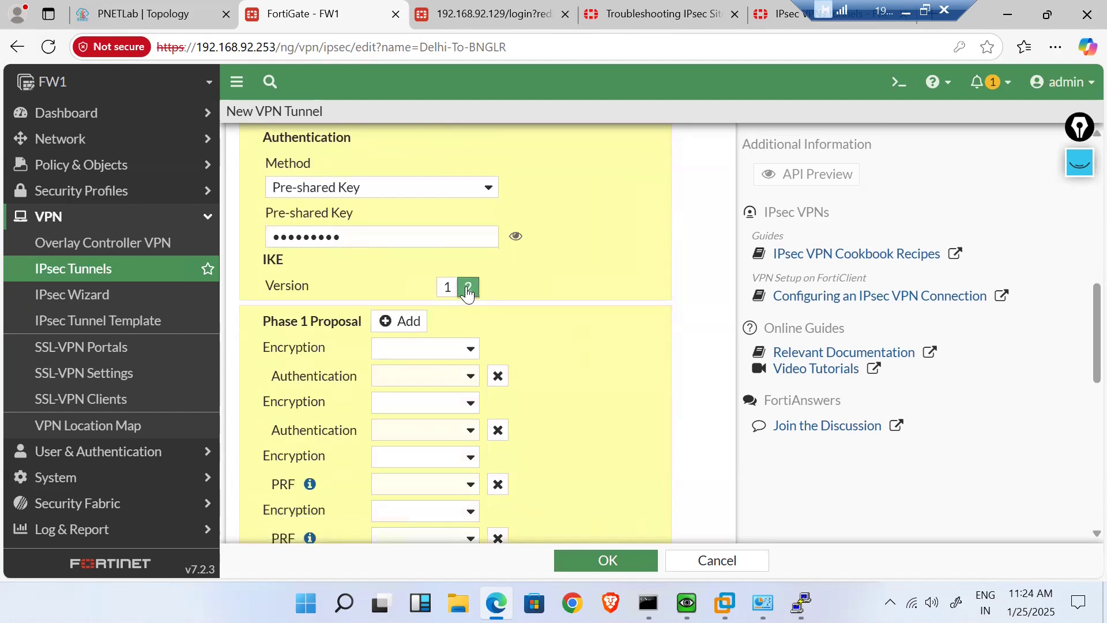
{"action": "left_click", "coordinate": [498, 376]}
{"action": "left_click", "coordinate": [498, 376]}
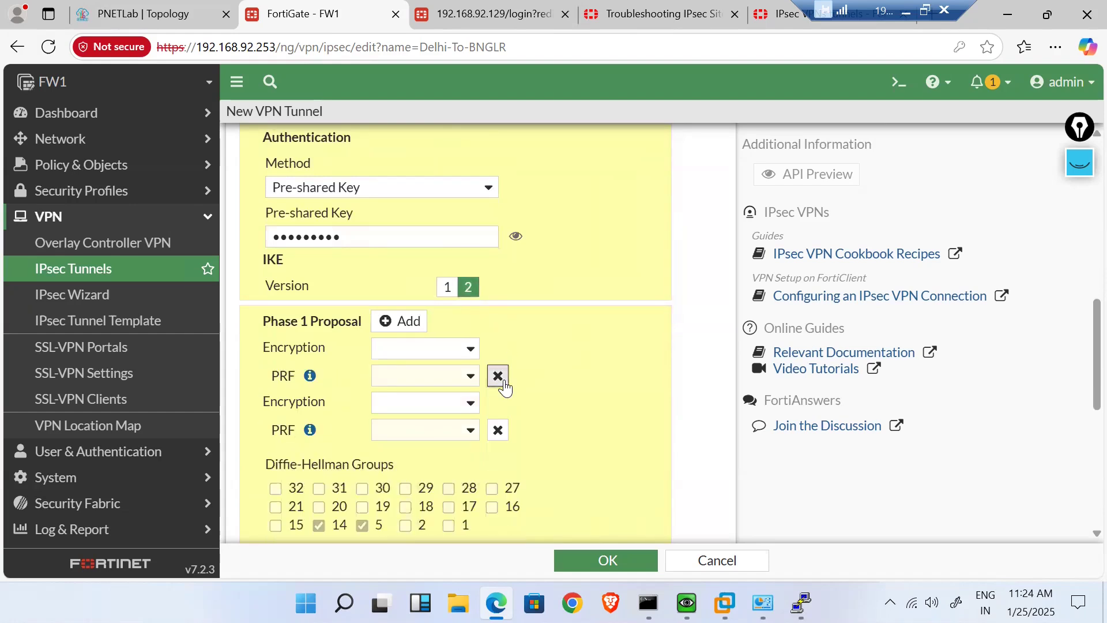
{"action": "left_click", "coordinate": [503, 381]}
{"action": "left_click", "coordinate": [448, 288]}
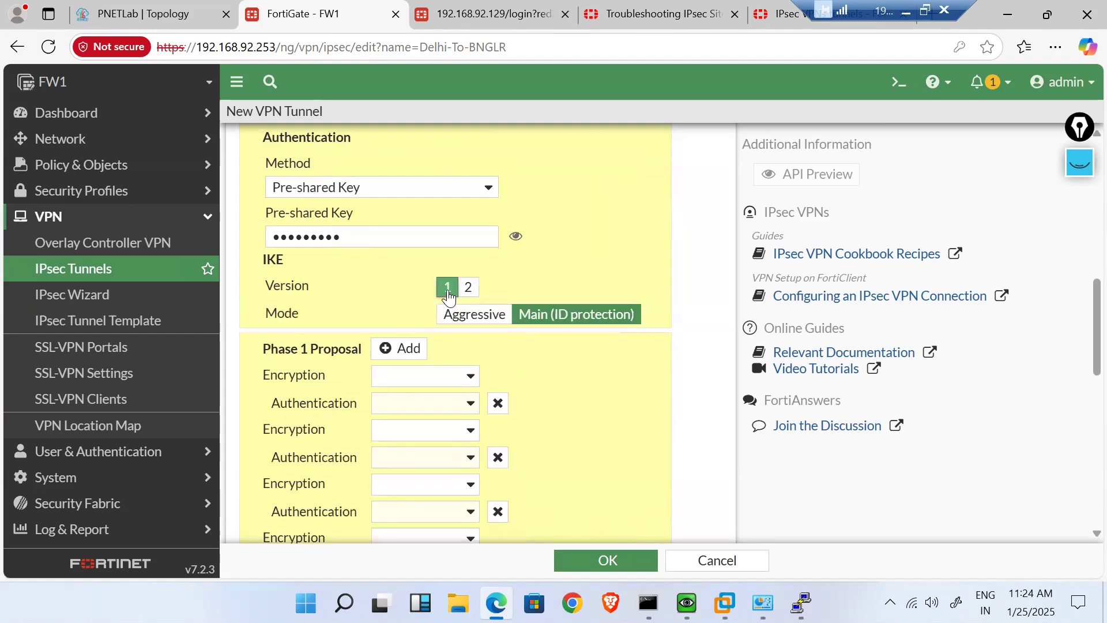
{"action": "left_click", "coordinate": [468, 289]}
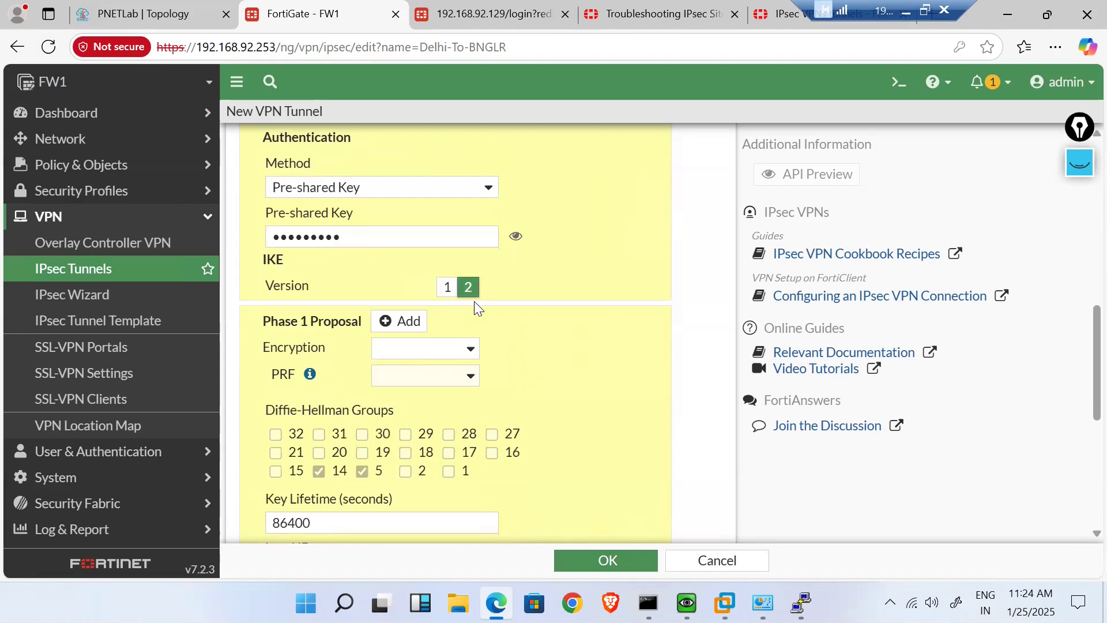
{"action": "left_click", "coordinate": [449, 289]}
{"action": "left_click", "coordinate": [467, 290]}
- Delete two more encryption/authentication proposal pairs, keeping Main mode and IKE version 2
{"action": "left_click", "coordinate": [455, 295]}
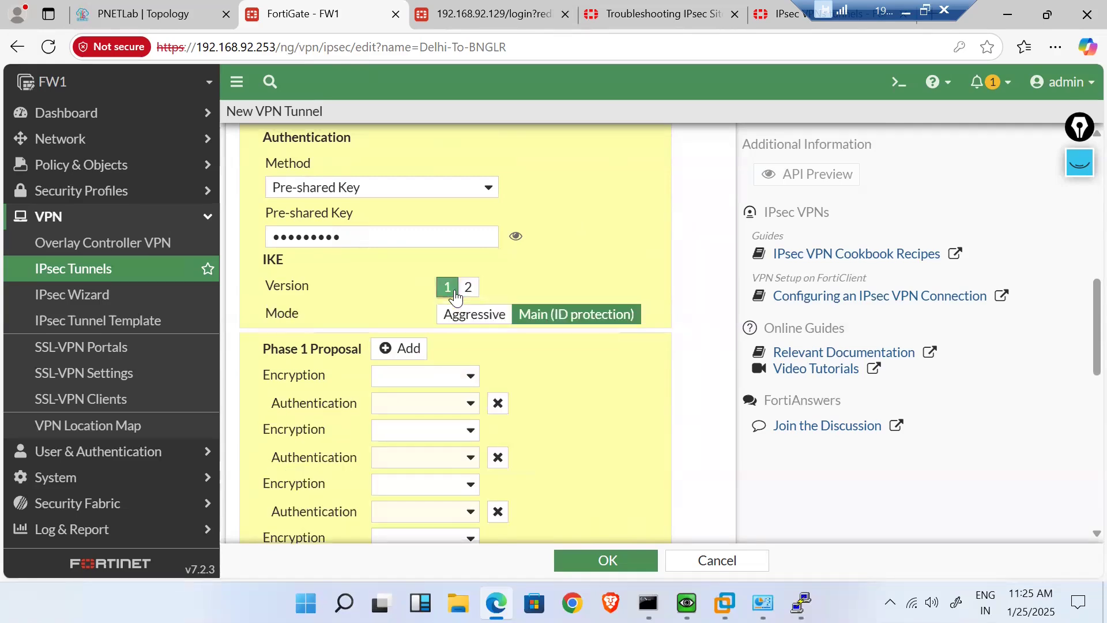
{"action": "left_click", "coordinate": [498, 404]}
{"action": "left_click", "coordinate": [498, 404]}
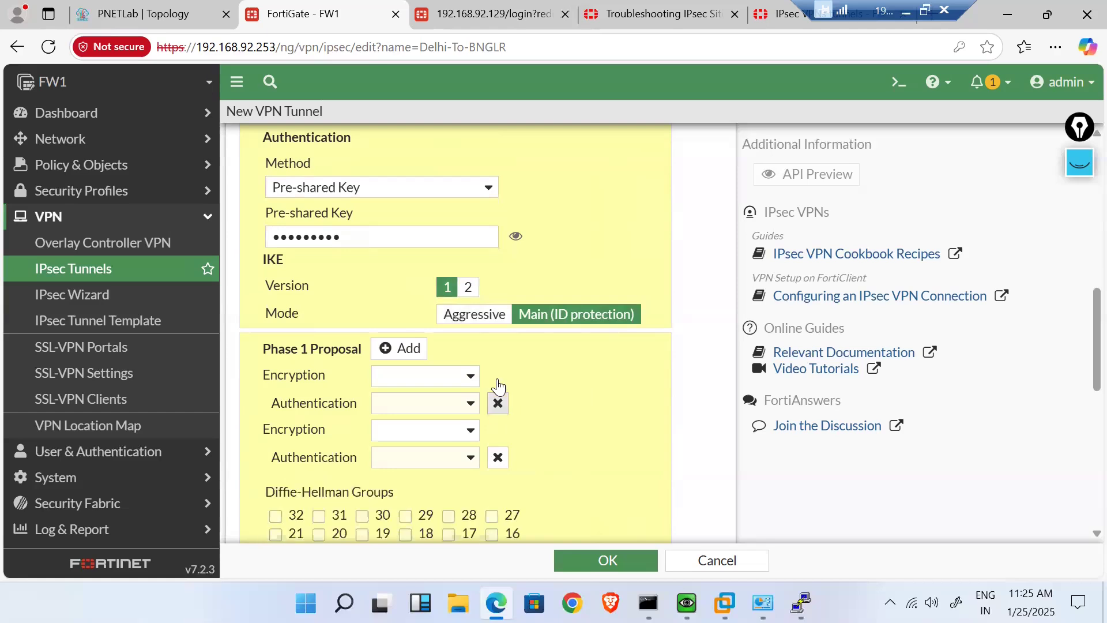
{"action": "left_click", "coordinate": [472, 320]}
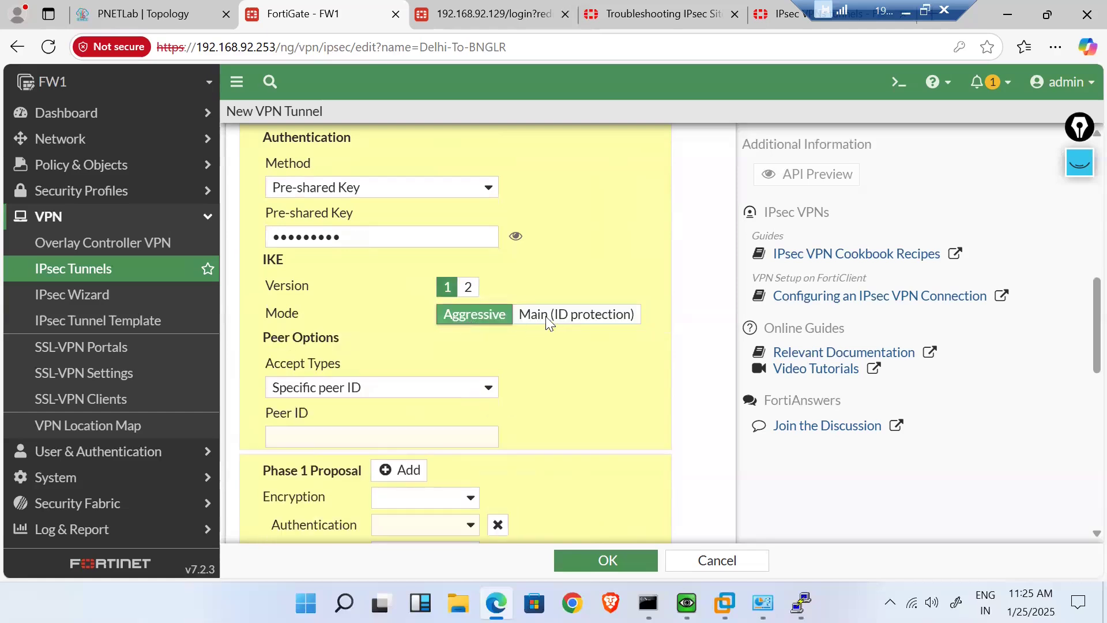
{"action": "left_click", "coordinate": [514, 314]}
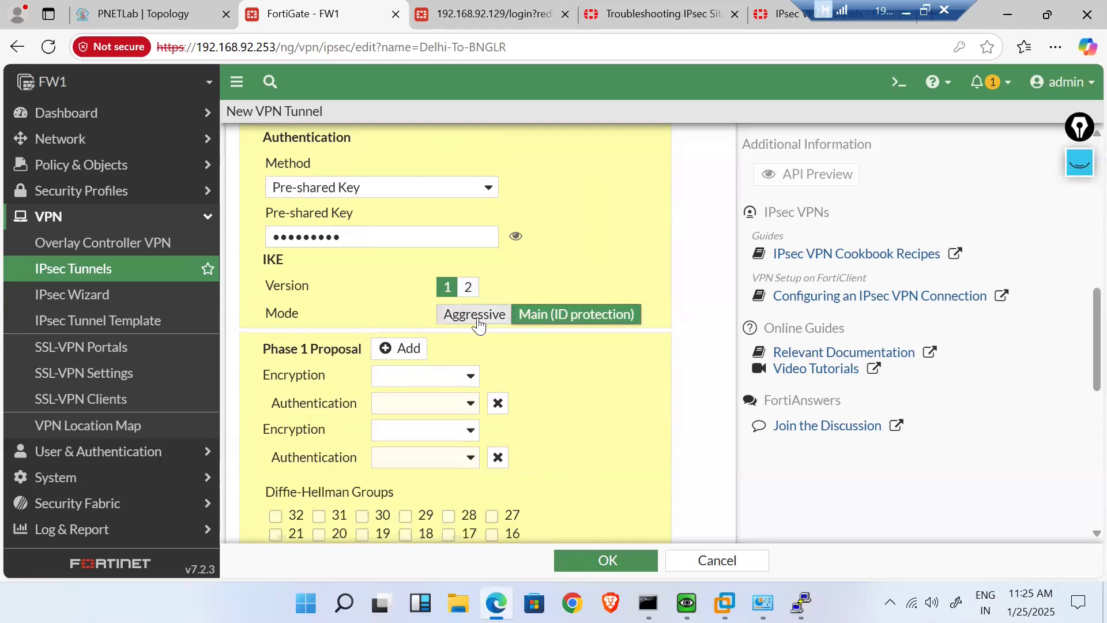
{"action": "left_click", "coordinate": [468, 286]}
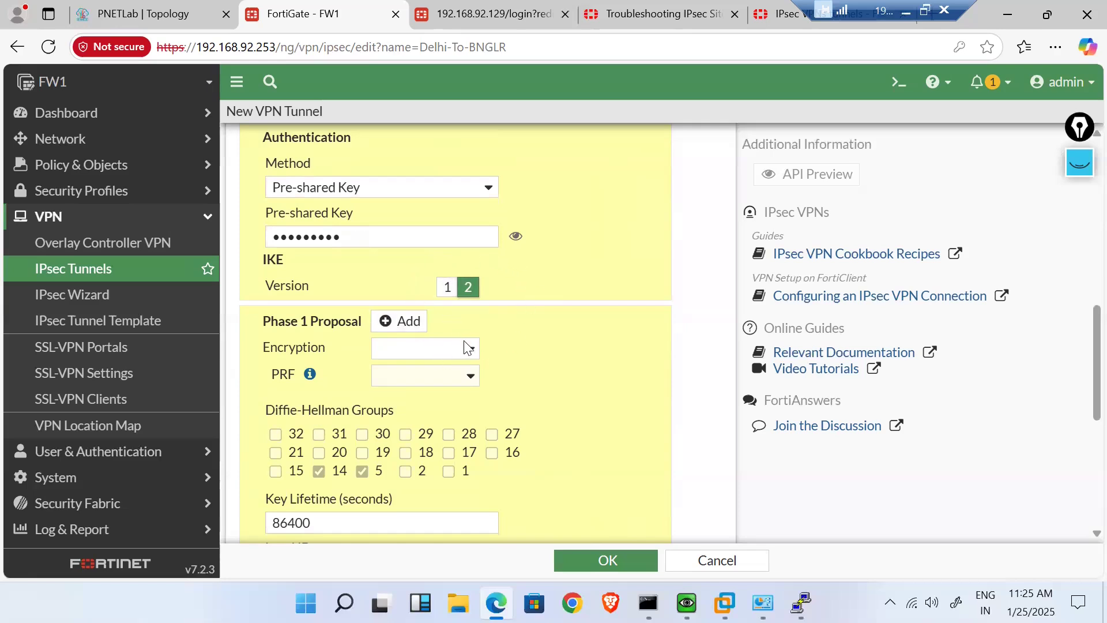
- Set Phase 1 encryption to DES and authentication to SHA256, keeping DH groups 14 and 5
{"action": "scroll", "coordinate": [501, 334], "scroll_direction": "down", "scroll_amount": 1}
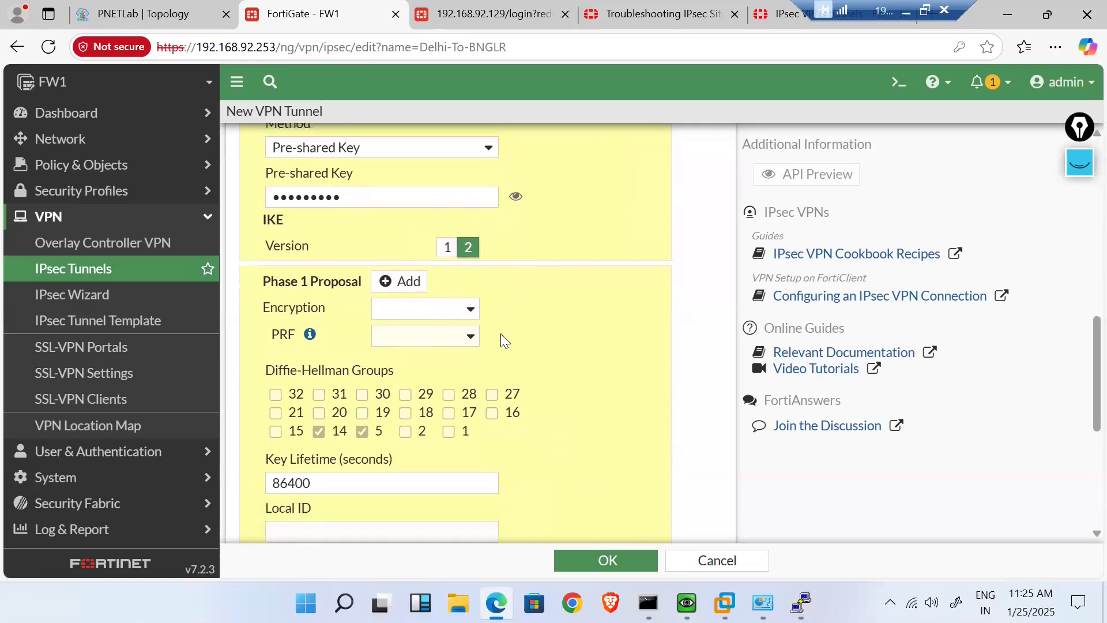
{"action": "left_click", "coordinate": [462, 300]}
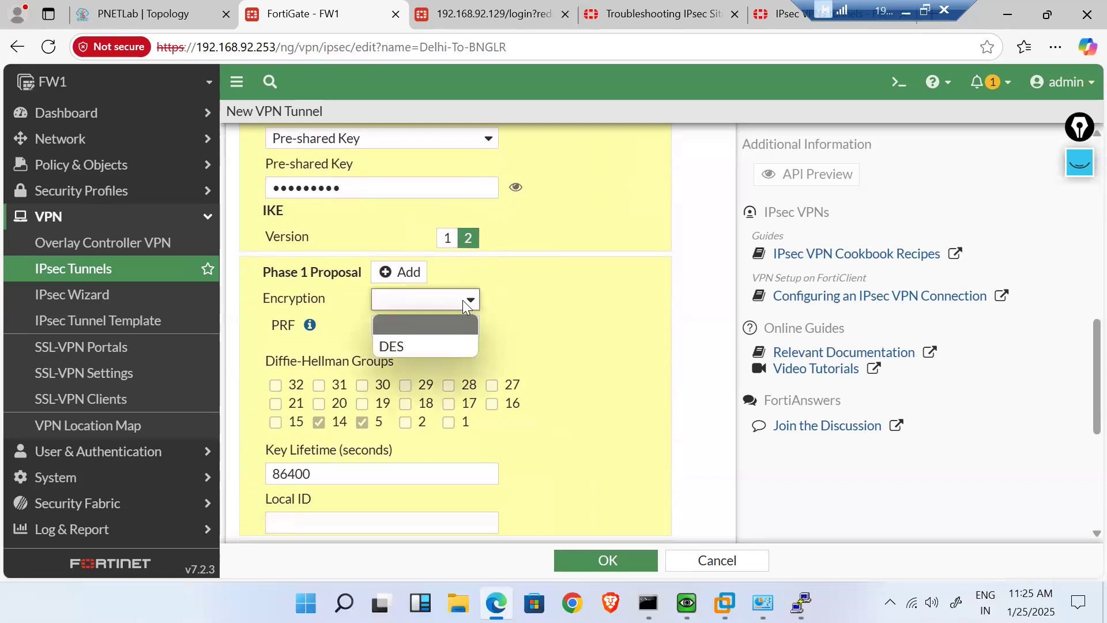
{"action": "left_click", "coordinate": [436, 343]}
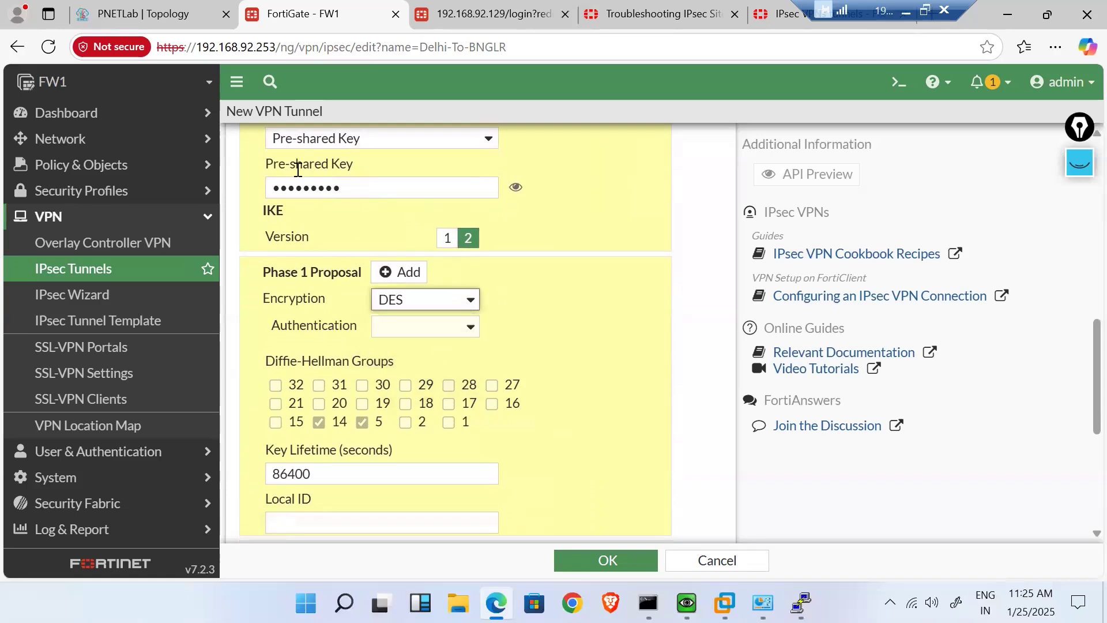
{"action": "left_click", "coordinate": [440, 305]}
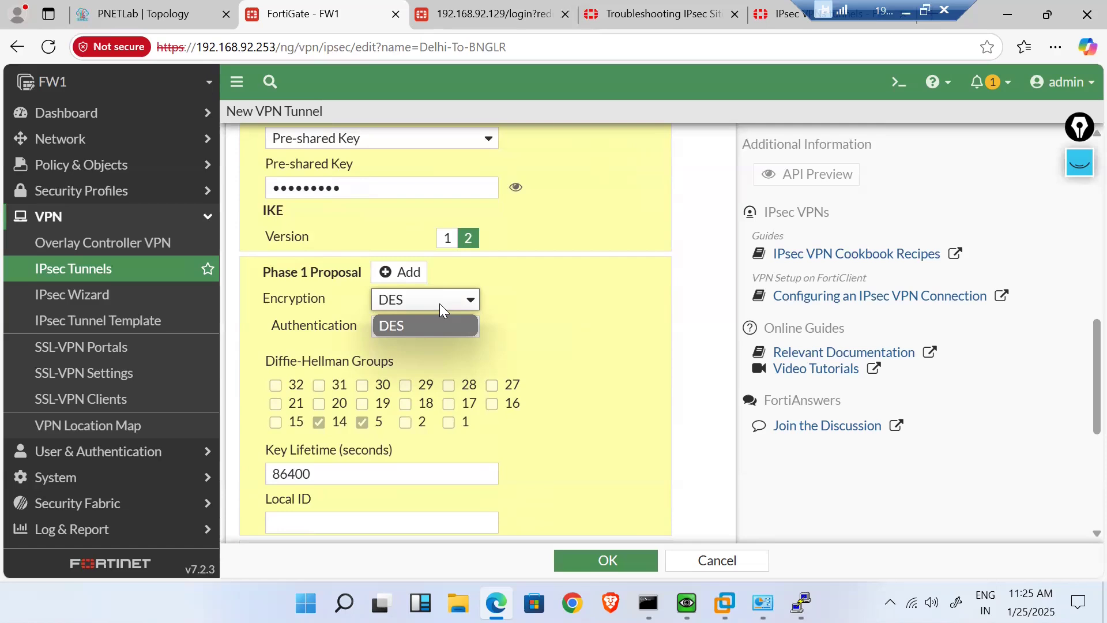
{"action": "left_click", "coordinate": [440, 303]}
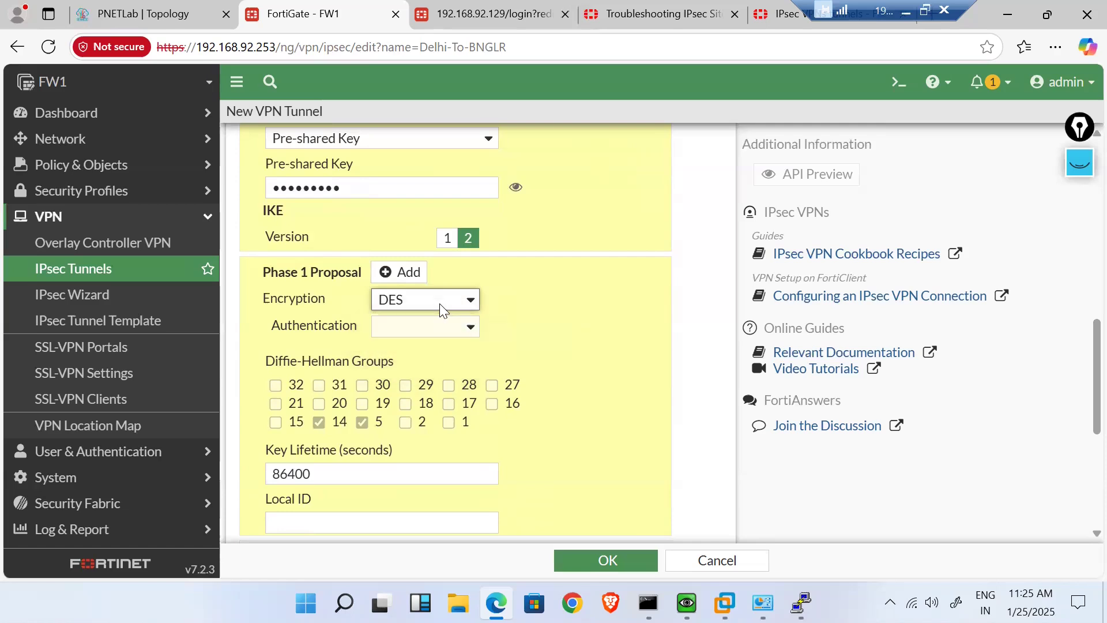
{"action": "left_click", "coordinate": [456, 329]}
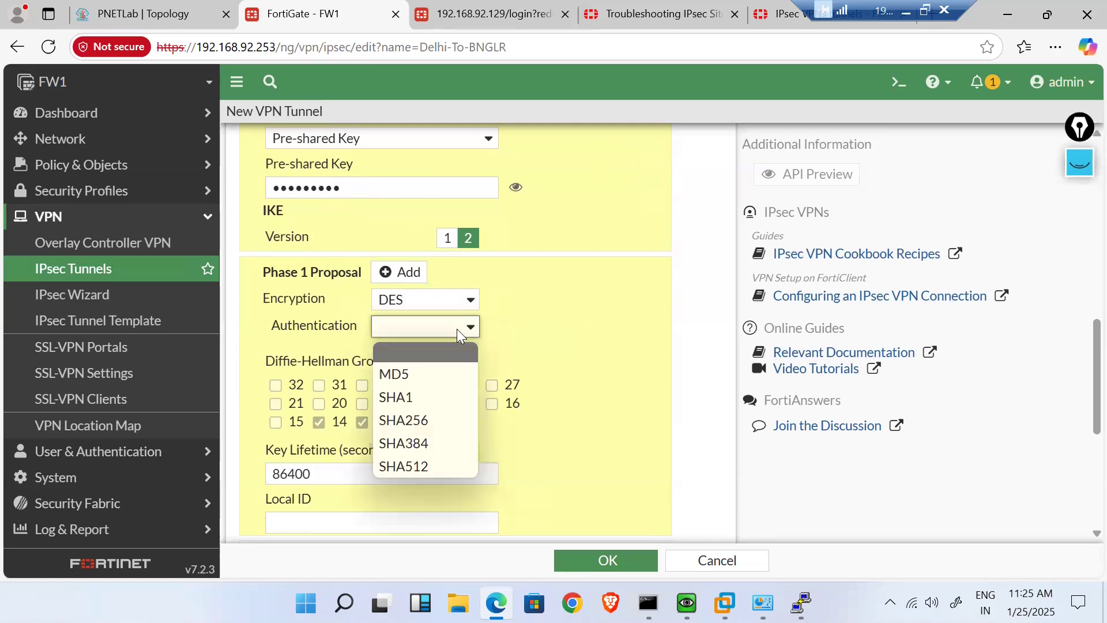
{"action": "left_click", "coordinate": [420, 424]}
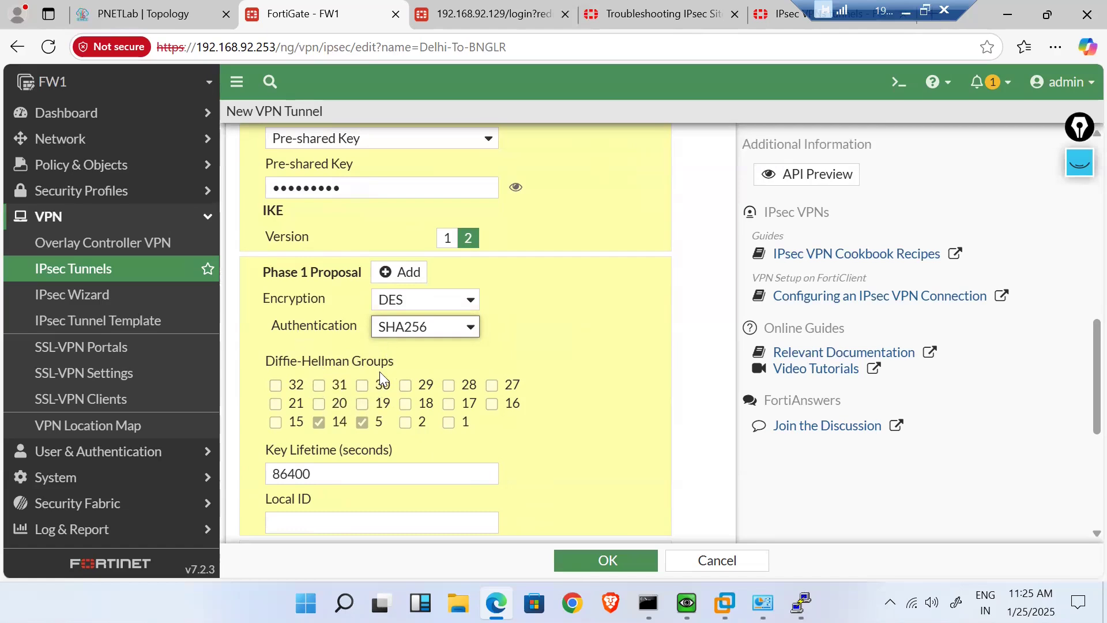
{"action": "left_click", "coordinate": [319, 423]}
{"action": "left_click", "coordinate": [318, 423]}
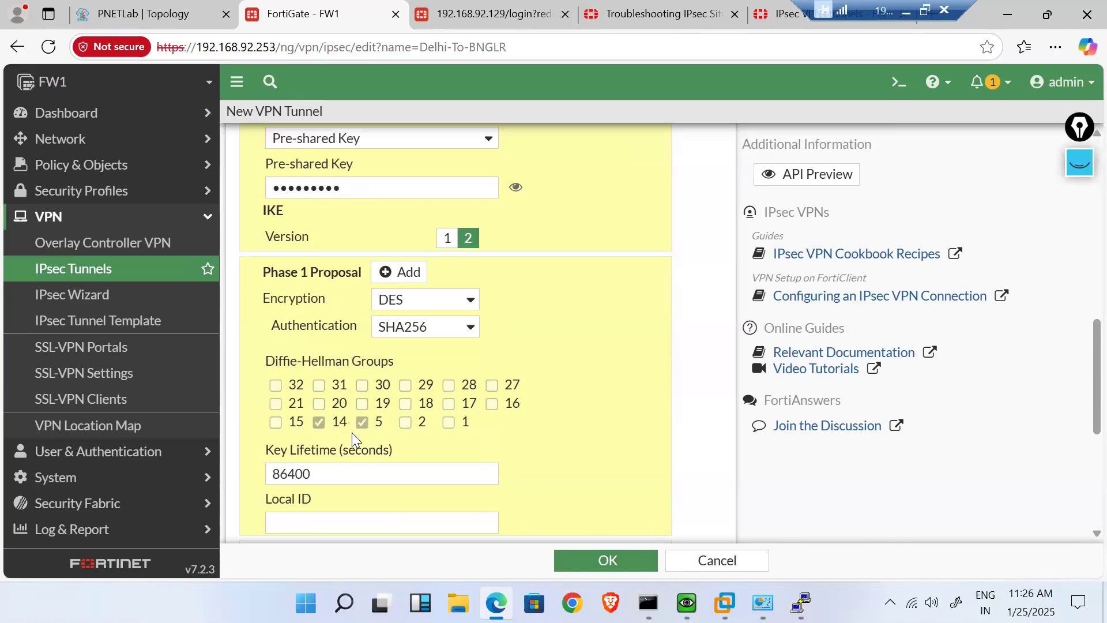
{"action": "scroll", "coordinate": [538, 433], "scroll_direction": "down", "scroll_amount": 2}
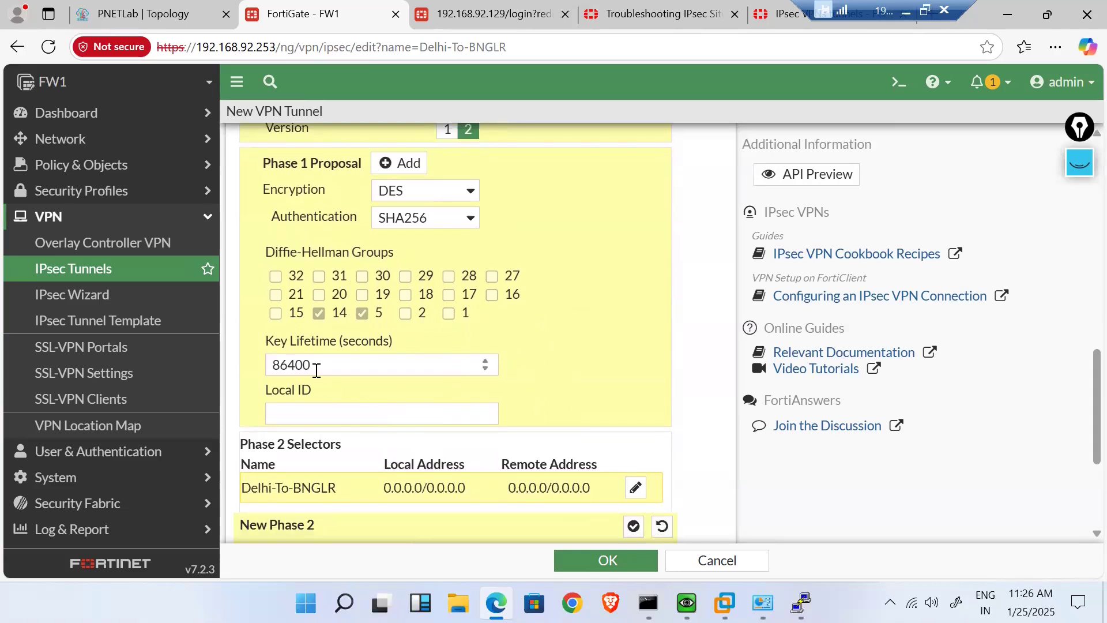
{"action": "left_click_drag", "start_coordinate": [317, 366], "coordinate": [269, 366]}
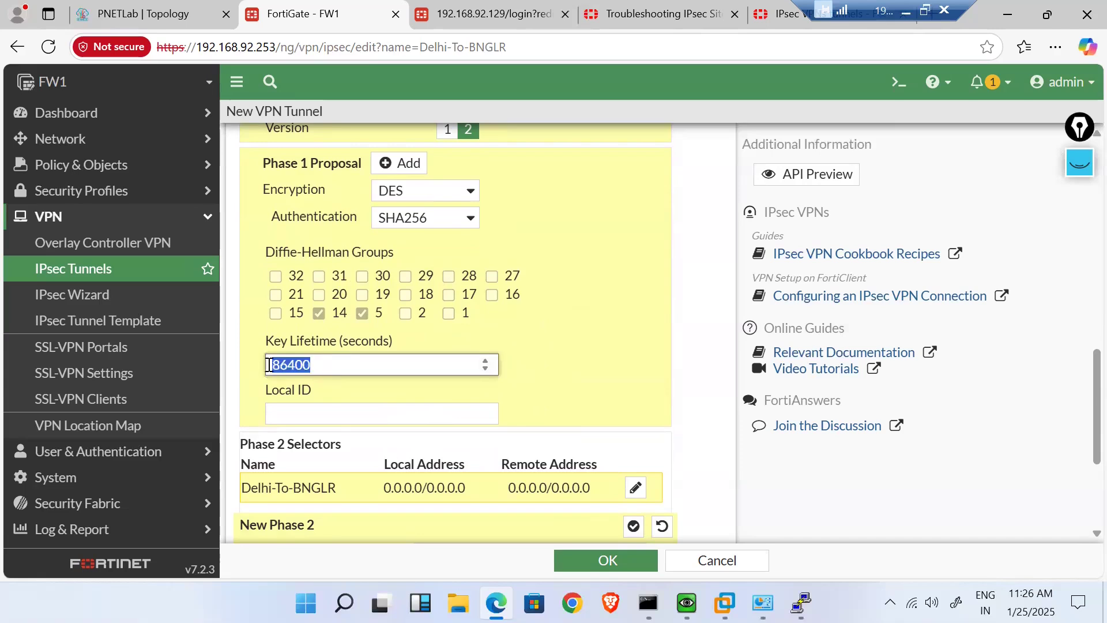
{"action": "left_click", "coordinate": [535, 338]}
{"action": "scroll", "coordinate": [536, 338], "scroll_direction": "down", "scroll_amount": 2}
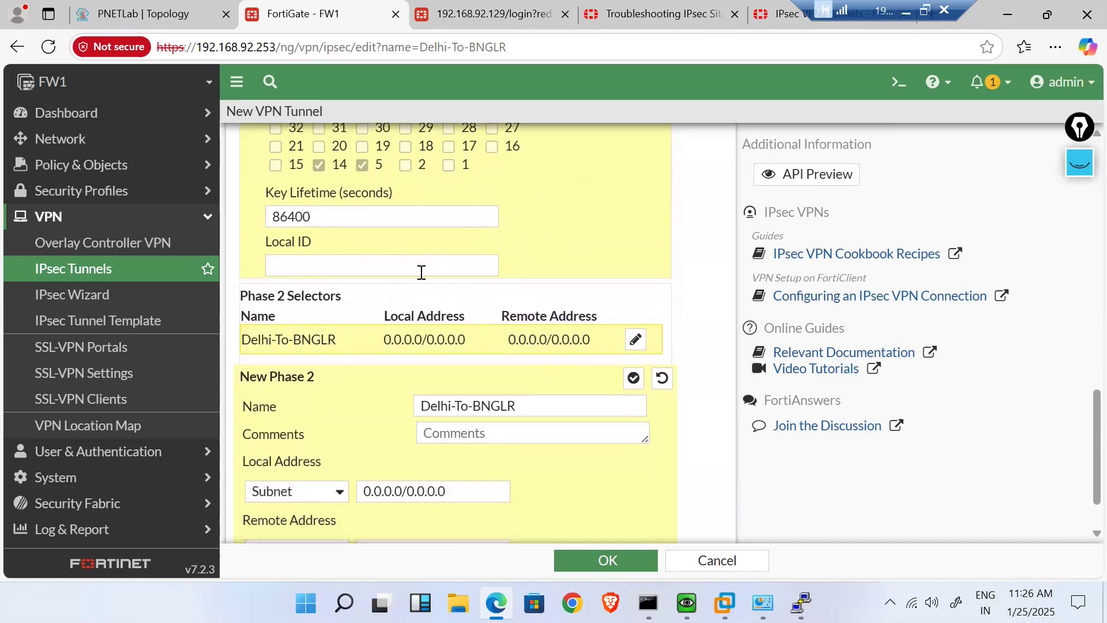
{"action": "left_click", "coordinate": [417, 270]}
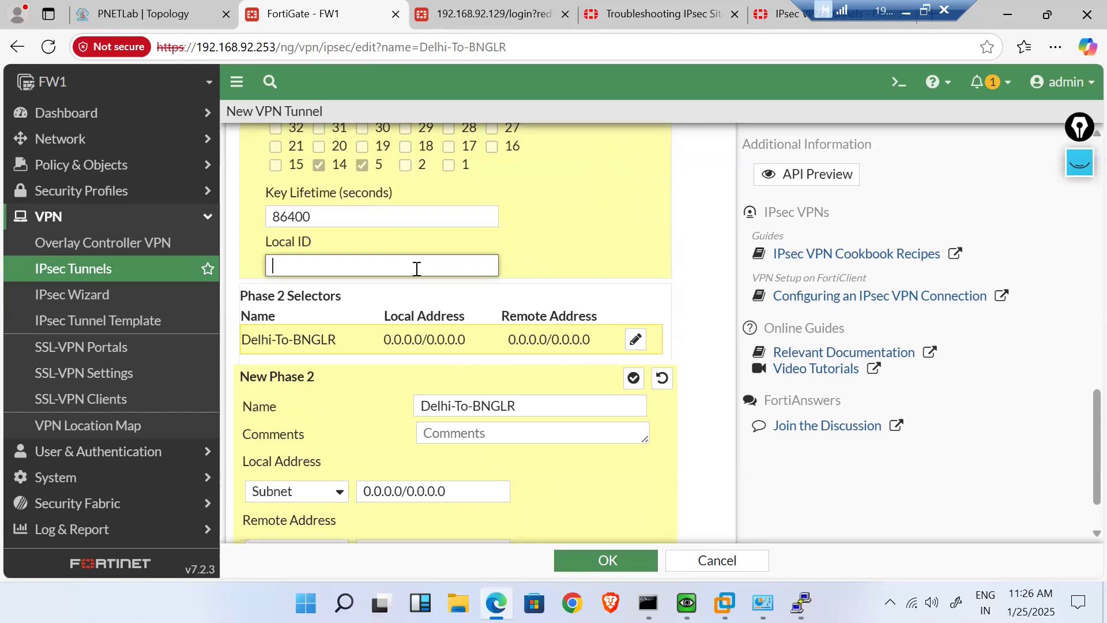
{"action": "scroll", "coordinate": [418, 370], "scroll_direction": "down", "scroll_amount": 1}
{"action": "scroll", "coordinate": [418, 370], "scroll_direction": "down", "scroll_amount": 1}
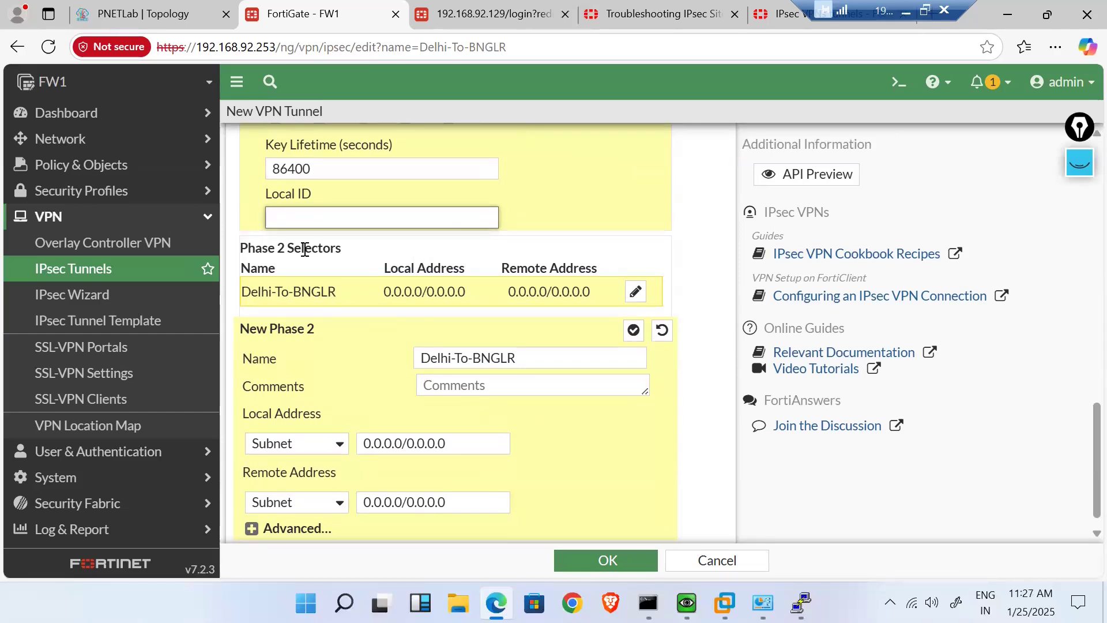
- Copy the Phase 2 name Delhi-To-BNGLR into the Phase 2 Comments field
{"action": "left_click", "coordinate": [522, 364]}
{"action": "triple_click", "coordinate": [522, 363]}
{"action": "key", "text": "ctrl+c"}
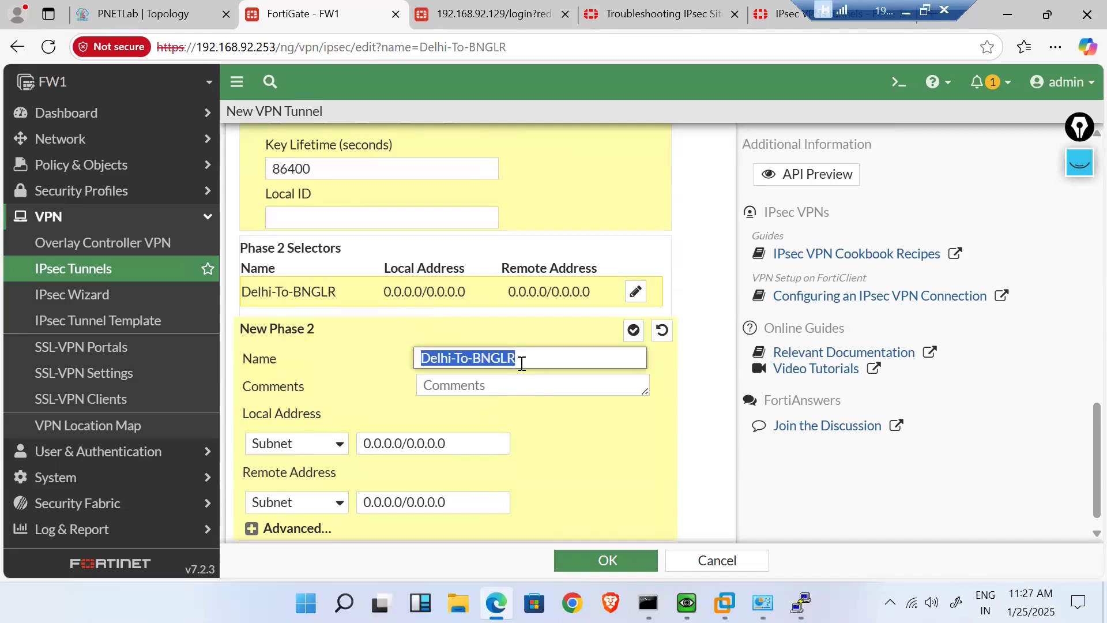
{"action": "left_click", "coordinate": [495, 379]}
{"action": "key", "text": "ctrl+v"}
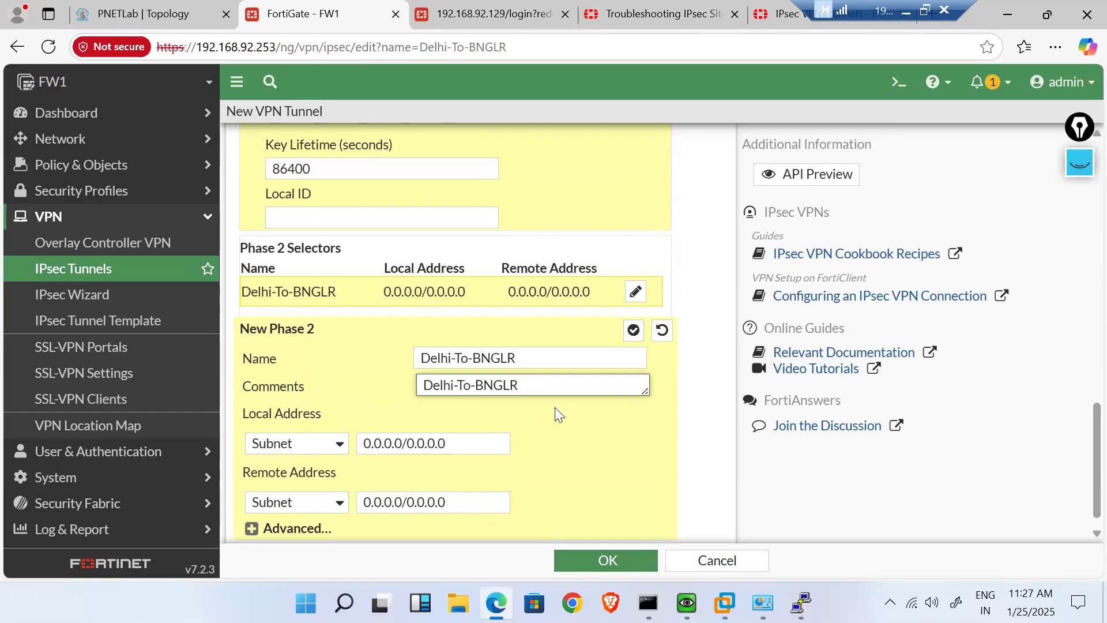
{"action": "scroll", "coordinate": [609, 454], "scroll_direction": "down", "scroll_amount": 1}
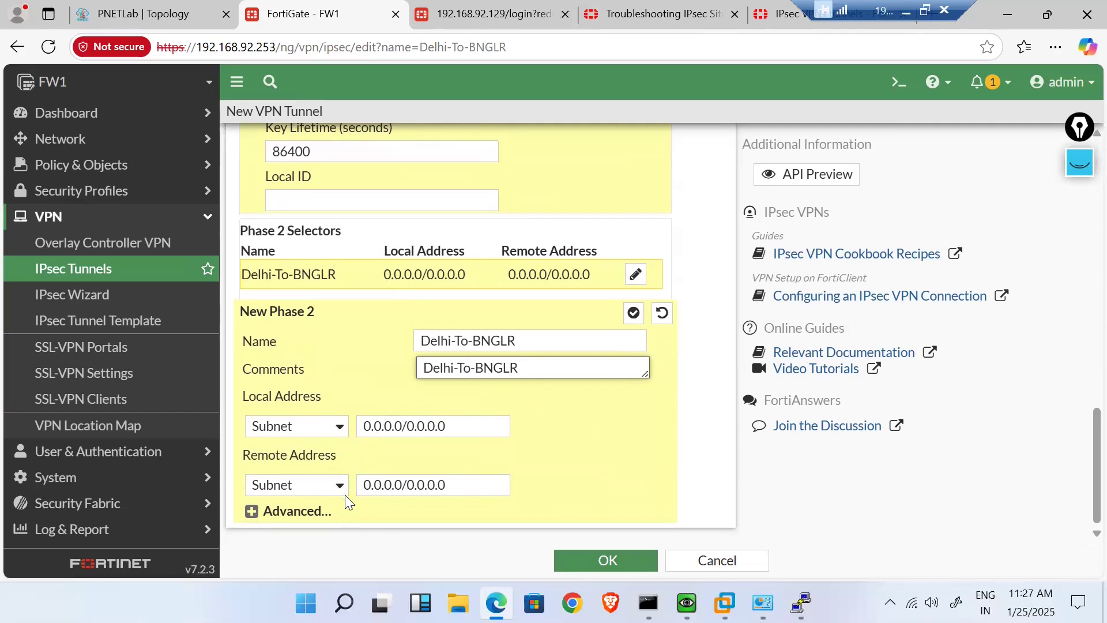
- Keep Subnet as the local address type and expand the Advanced Phase 2 proposal settings
{"action": "left_click", "coordinate": [338, 432]}
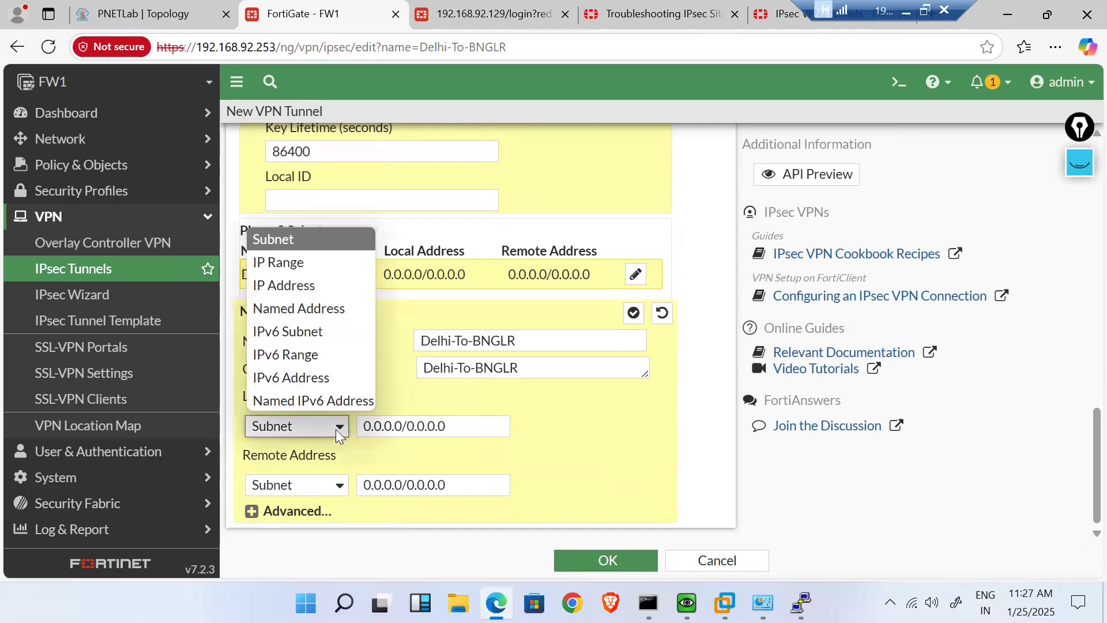
{"action": "left_click", "coordinate": [335, 429]}
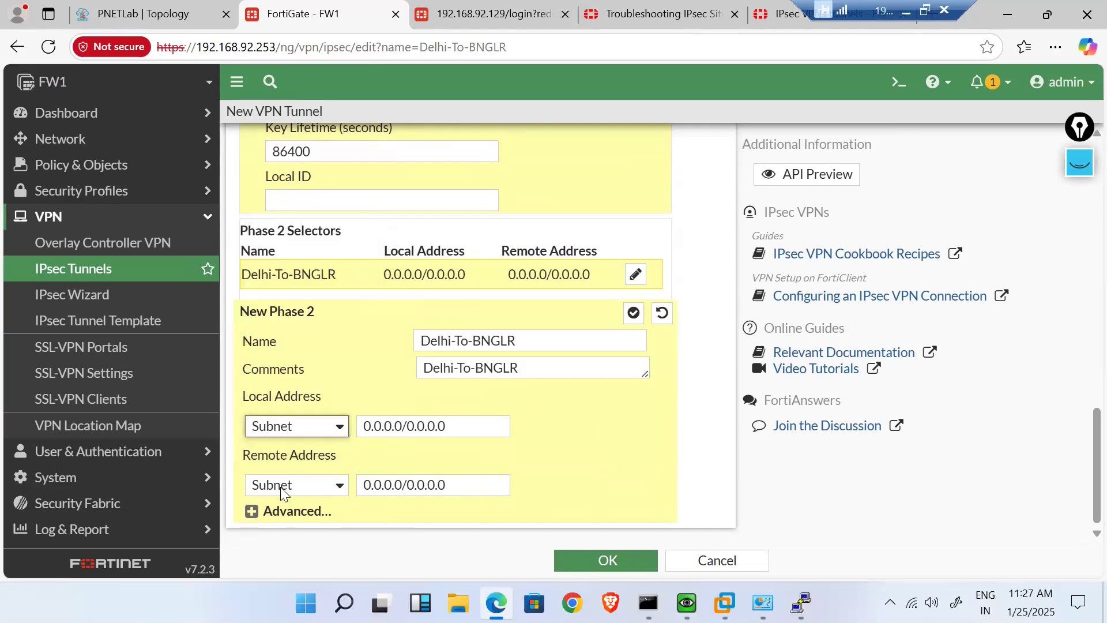
{"action": "left_click", "coordinate": [254, 511]}
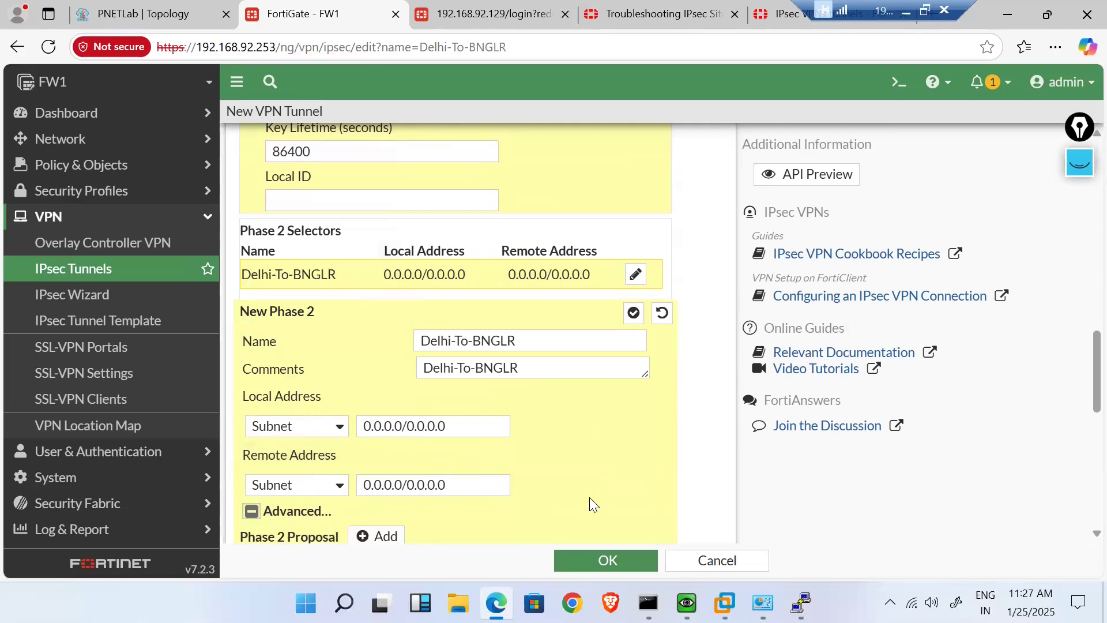
{"action": "scroll", "coordinate": [589, 497], "scroll_direction": "down", "scroll_amount": 3}
{"action": "scroll", "coordinate": [589, 498], "scroll_direction": "up", "scroll_amount": 1}
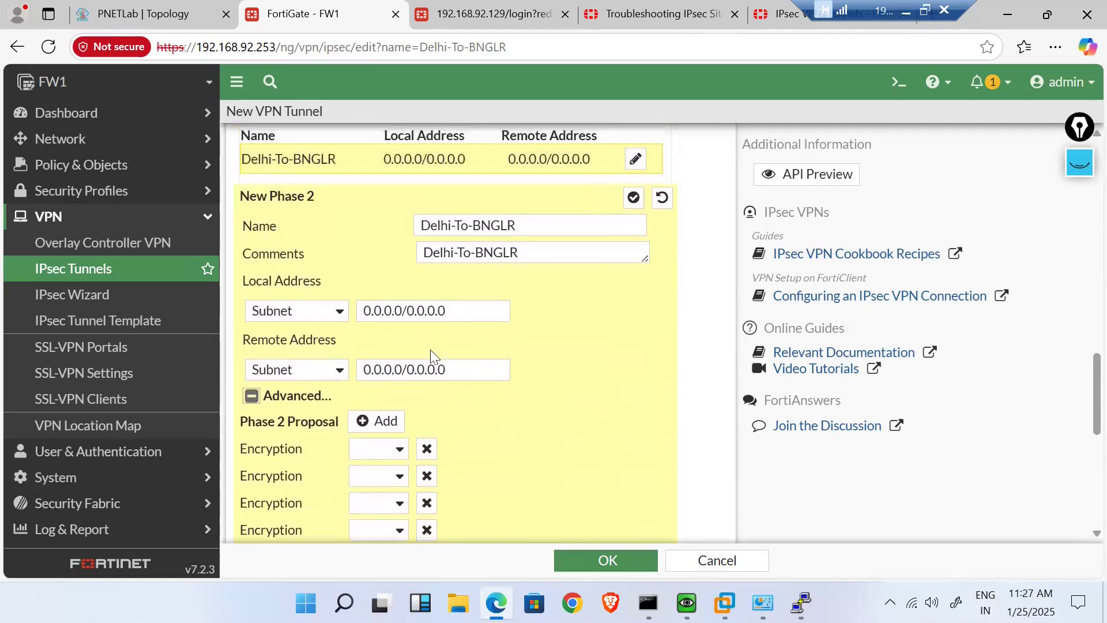
- Set the Phase 2 local address to IP Address 192.168.92.253
{"action": "left_click", "coordinate": [338, 314]}
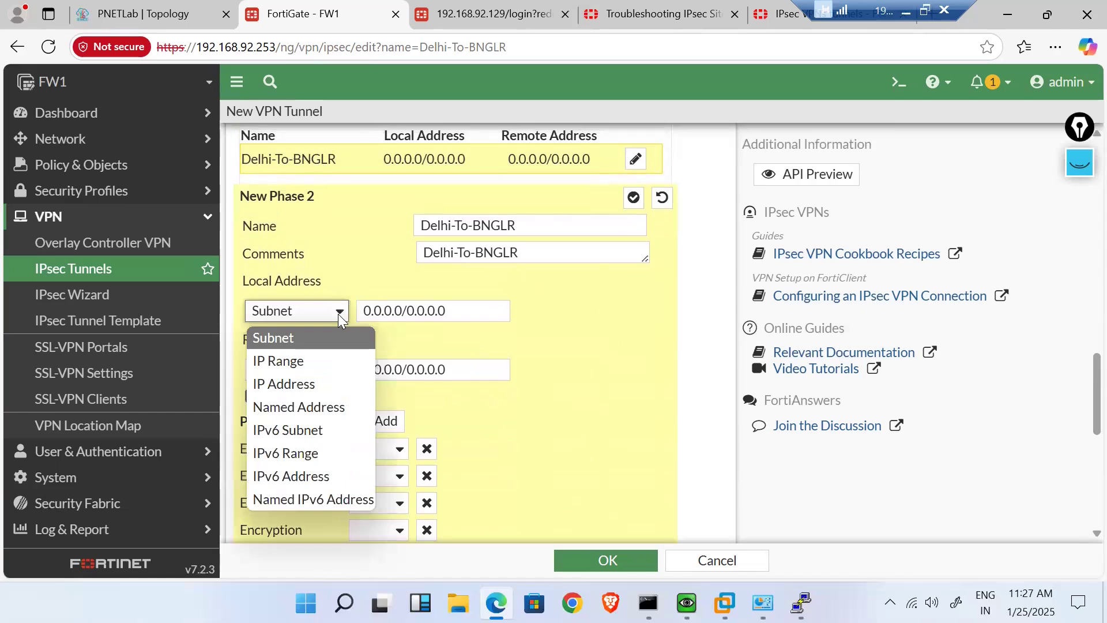
{"action": "left_click", "coordinate": [323, 387]}
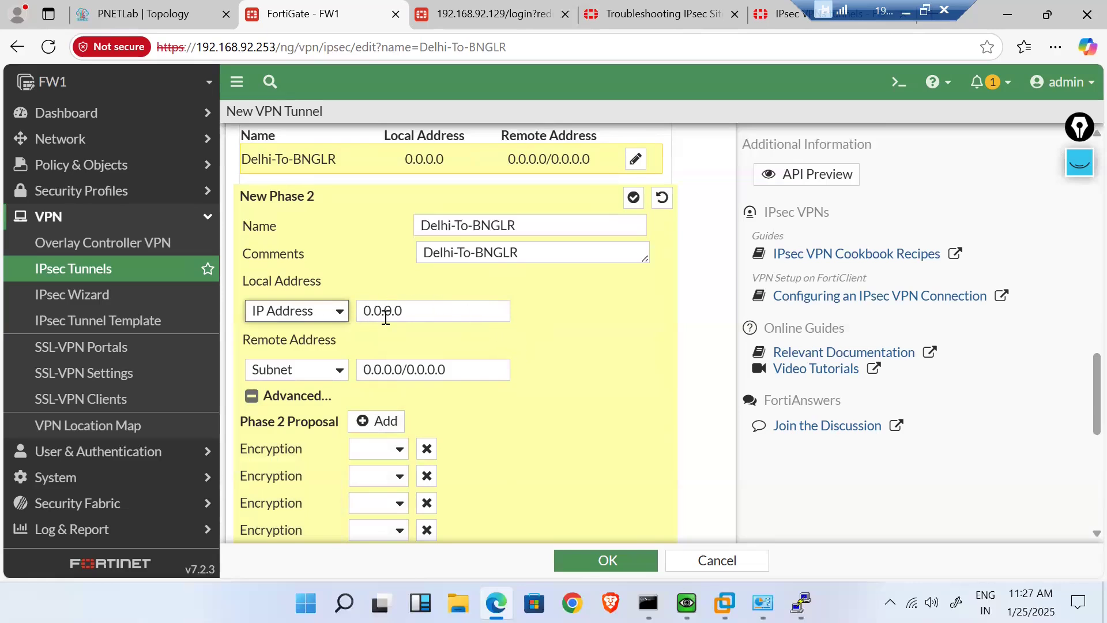
{"action": "left_click_drag", "start_coordinate": [413, 310], "coordinate": [286, 312]}
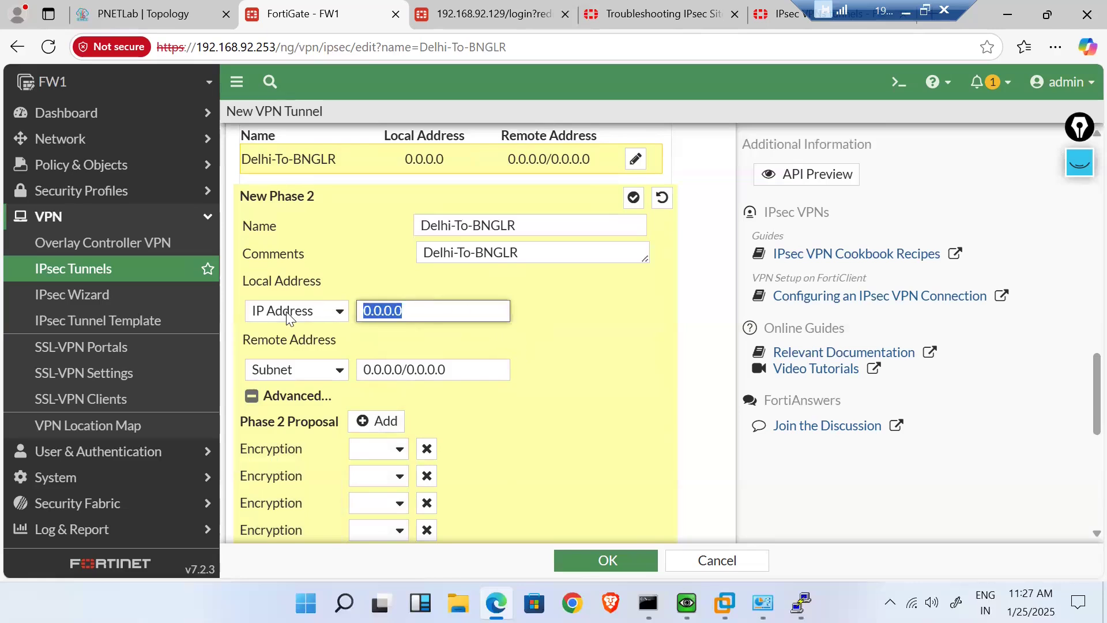
{"action": "type", "text": "192.16"}
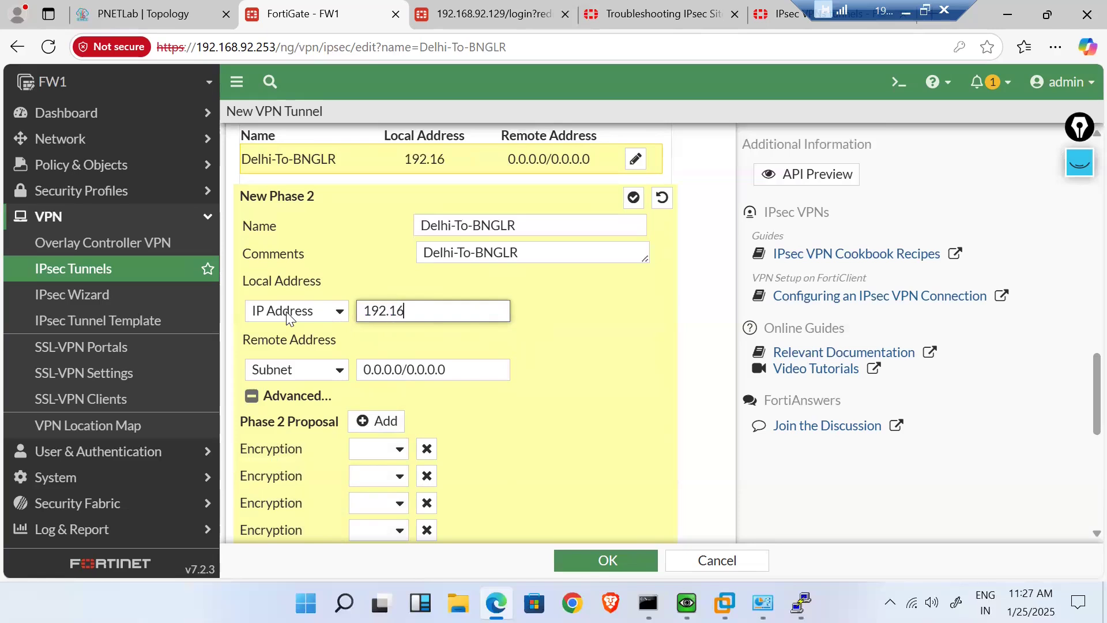
{"action": "type", "text": "8.92.253"}
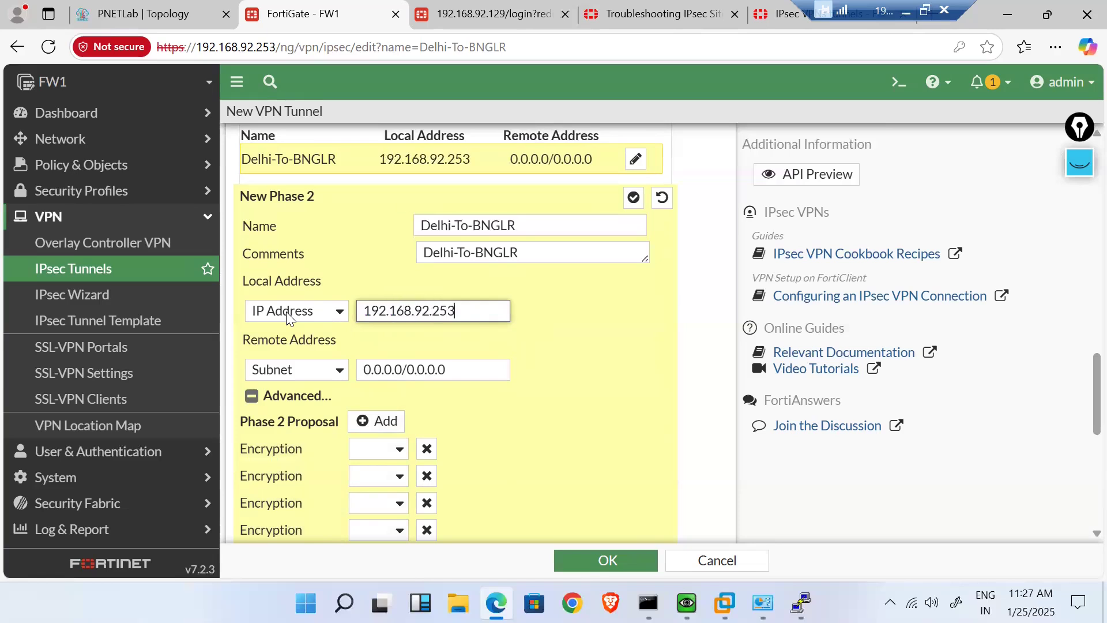
- Set the Phase 2 remote address to IP Address 192.168.92.129, keeping local as IP Address
{"action": "left_click", "coordinate": [341, 372]}
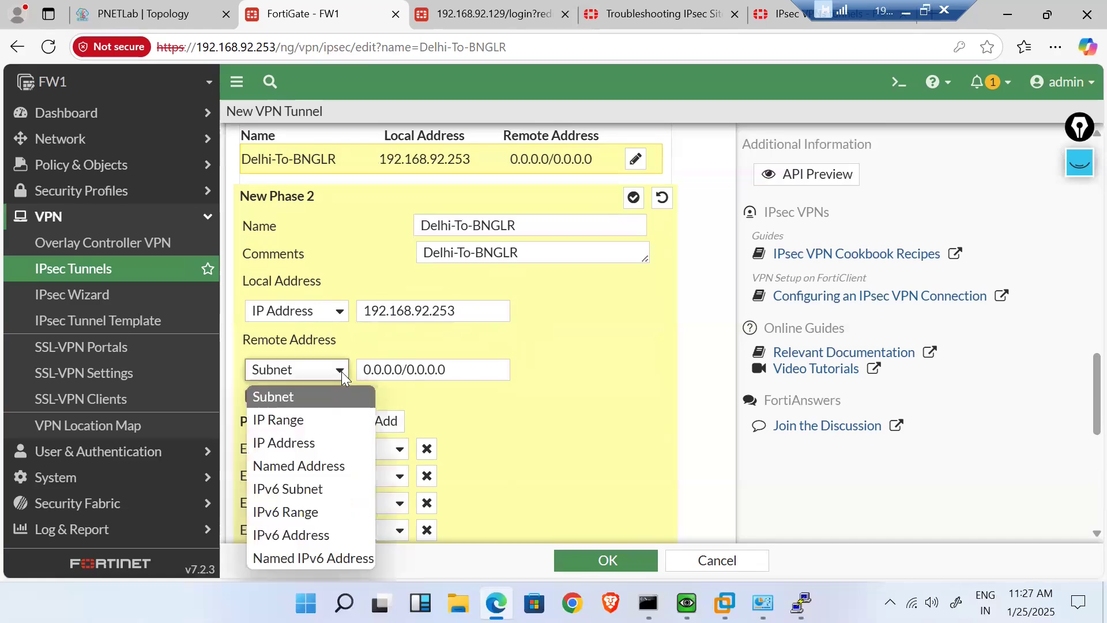
{"action": "left_click", "coordinate": [322, 443]}
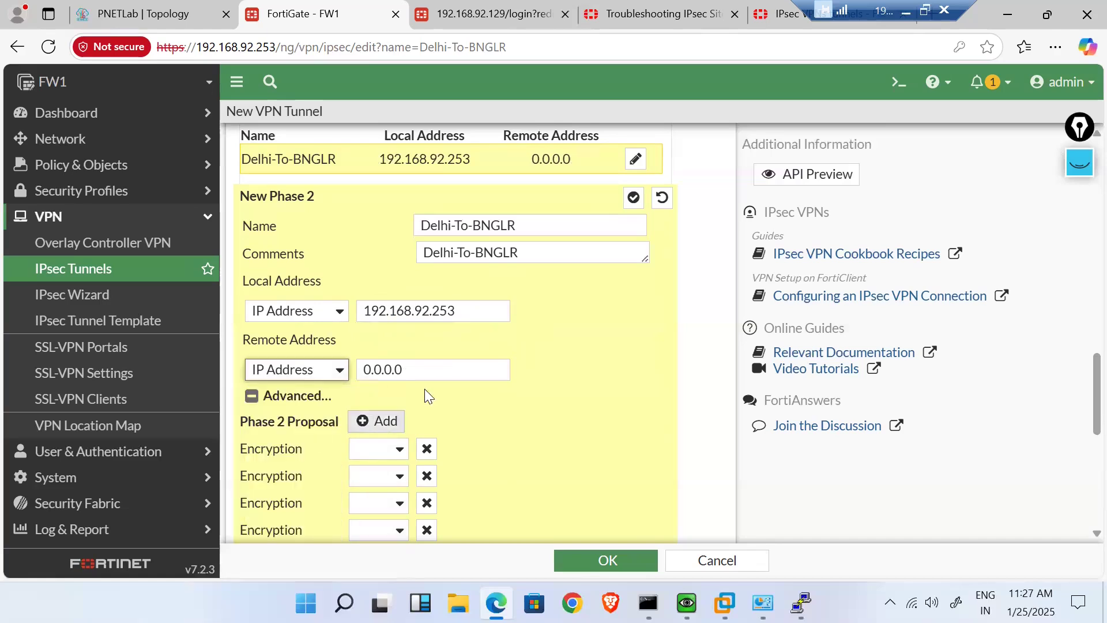
{"action": "left_click", "coordinate": [378, 369]}
{"action": "double_click", "coordinate": [378, 370]}
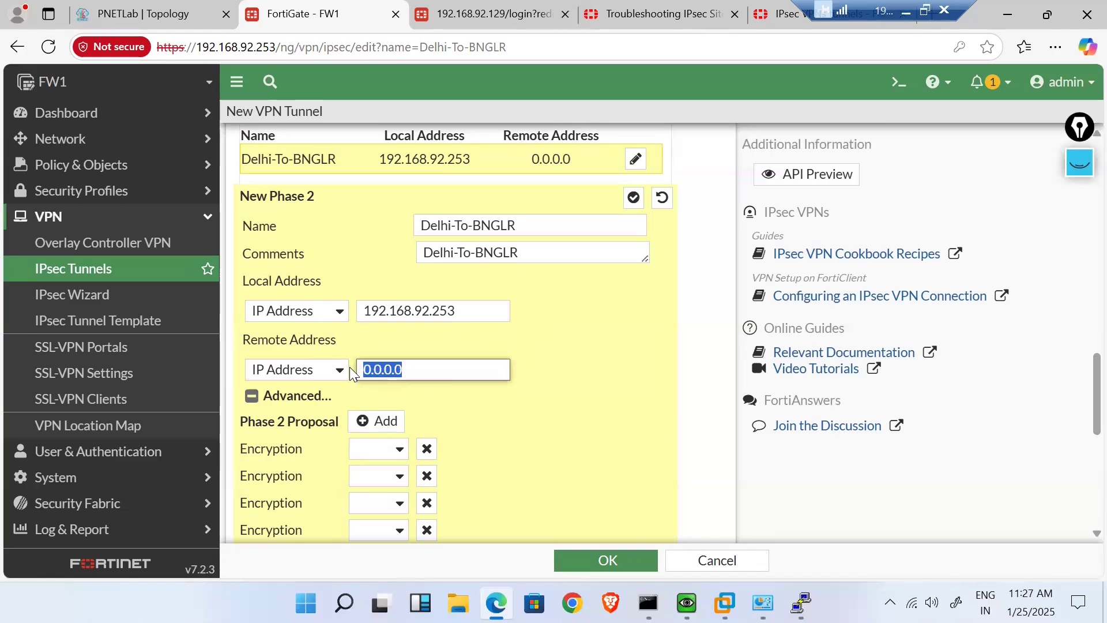
{"action": "type", "text": "192"}
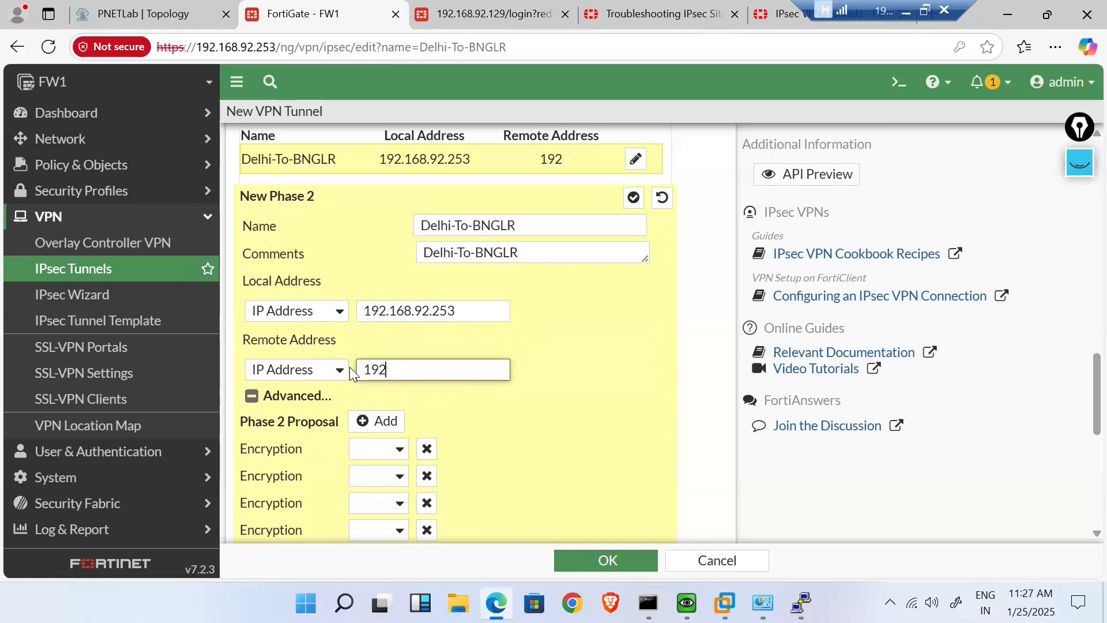
{"action": "type", "text": ".168.92.129"}
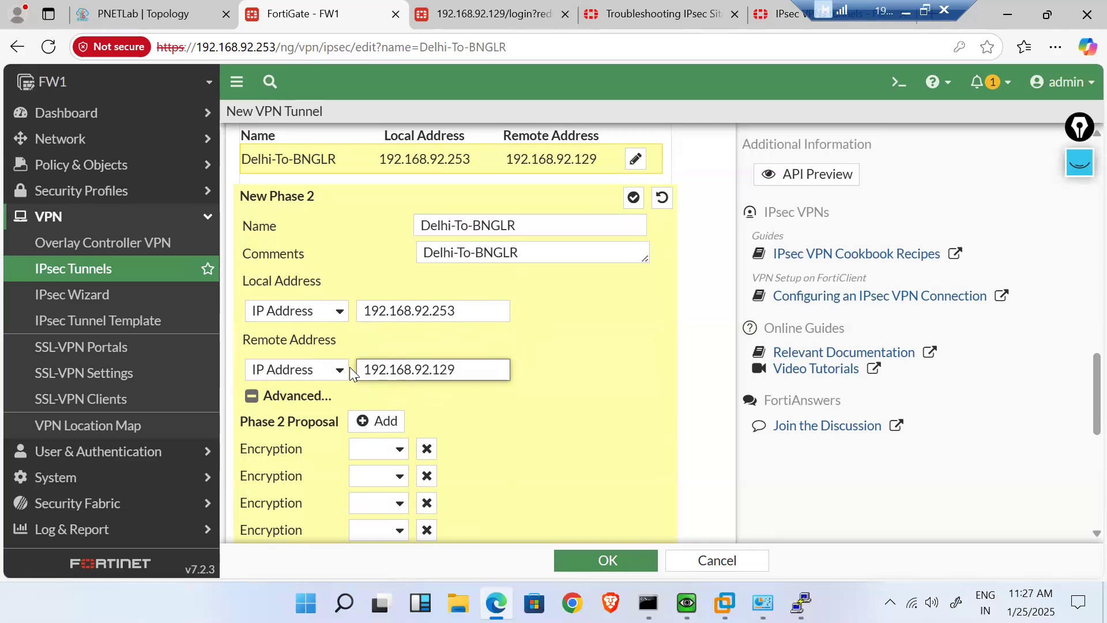
{"action": "left_click", "coordinate": [340, 315]}
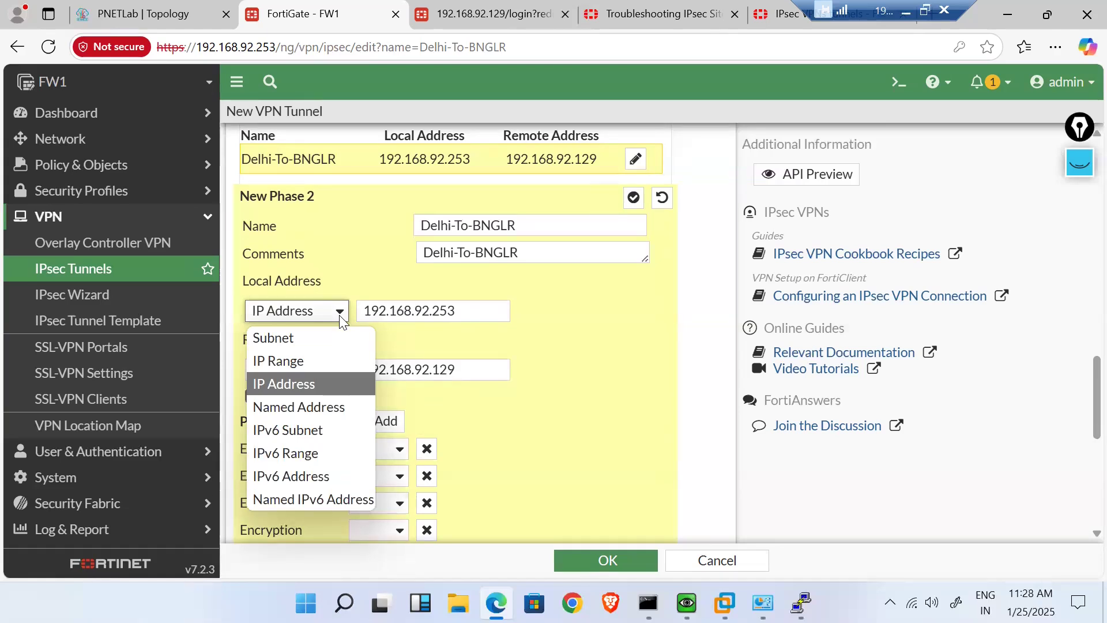
{"action": "left_click", "coordinate": [339, 315]}
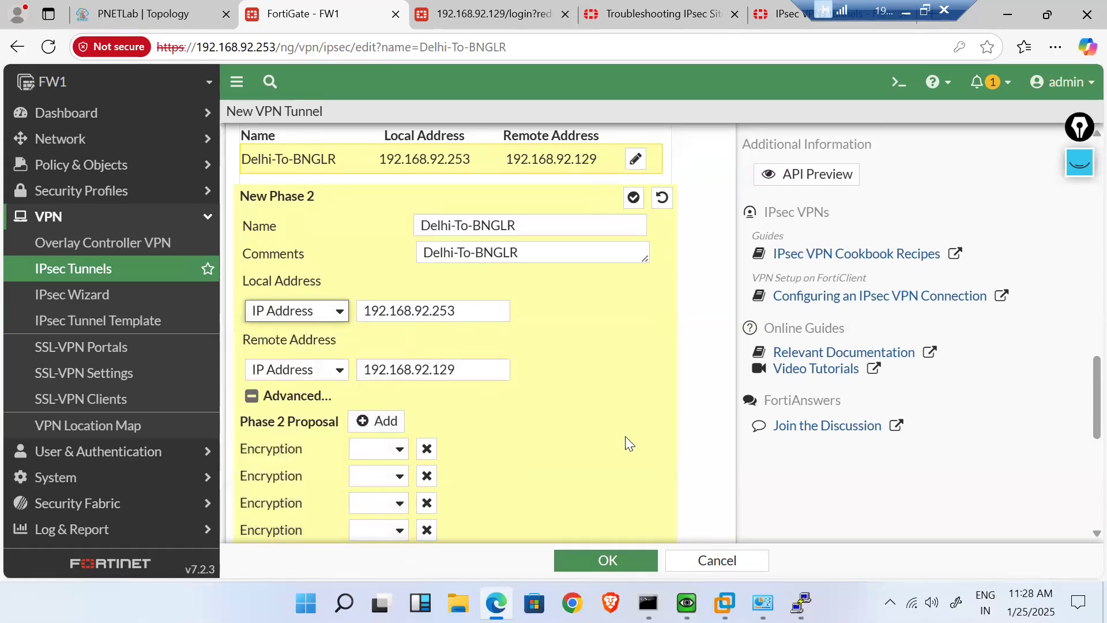
- Delete the extra Phase 2 proposal rows, leaving a single proposal
{"action": "scroll", "coordinate": [625, 436], "scroll_direction": "down", "scroll_amount": 2}
{"action": "scroll", "coordinate": [625, 436], "scroll_direction": "down", "scroll_amount": 1}
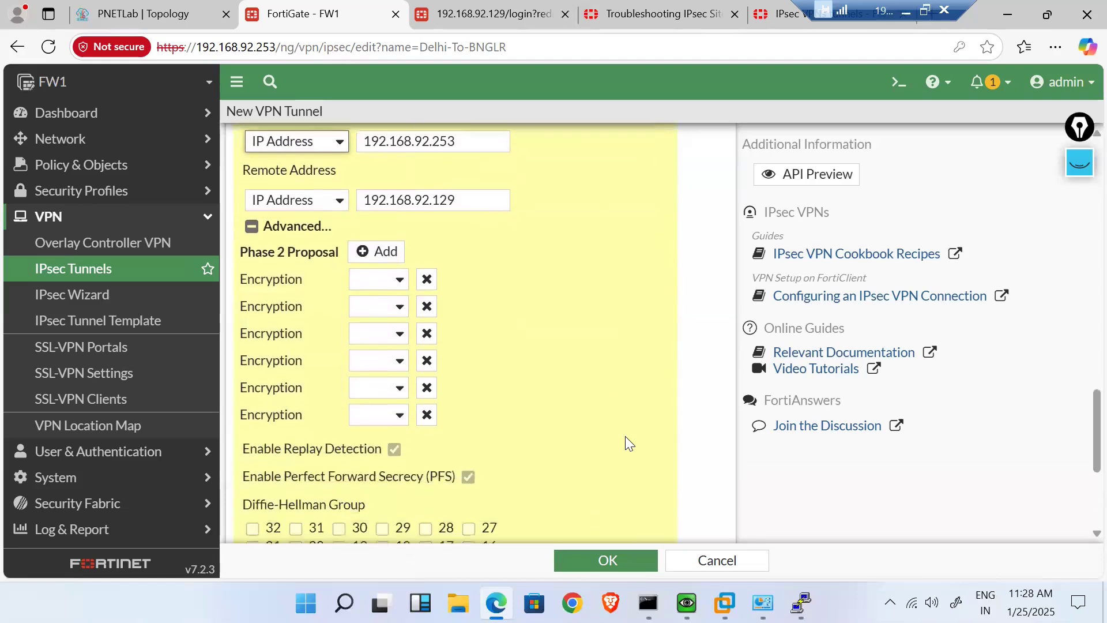
{"action": "double_click", "coordinate": [430, 311]}
{"action": "double_click", "coordinate": [429, 312]}
{"action": "left_click", "coordinate": [429, 312]}
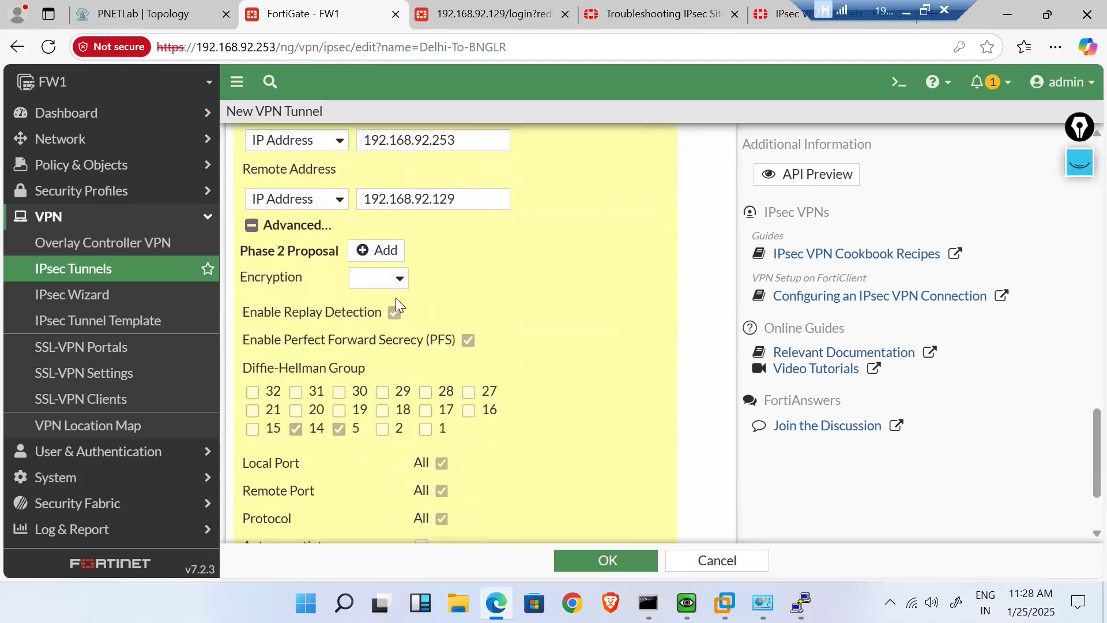
- Set the remaining Phase 2 proposal to DES encryption with SHA256 authentication
{"action": "left_click", "coordinate": [393, 281]}
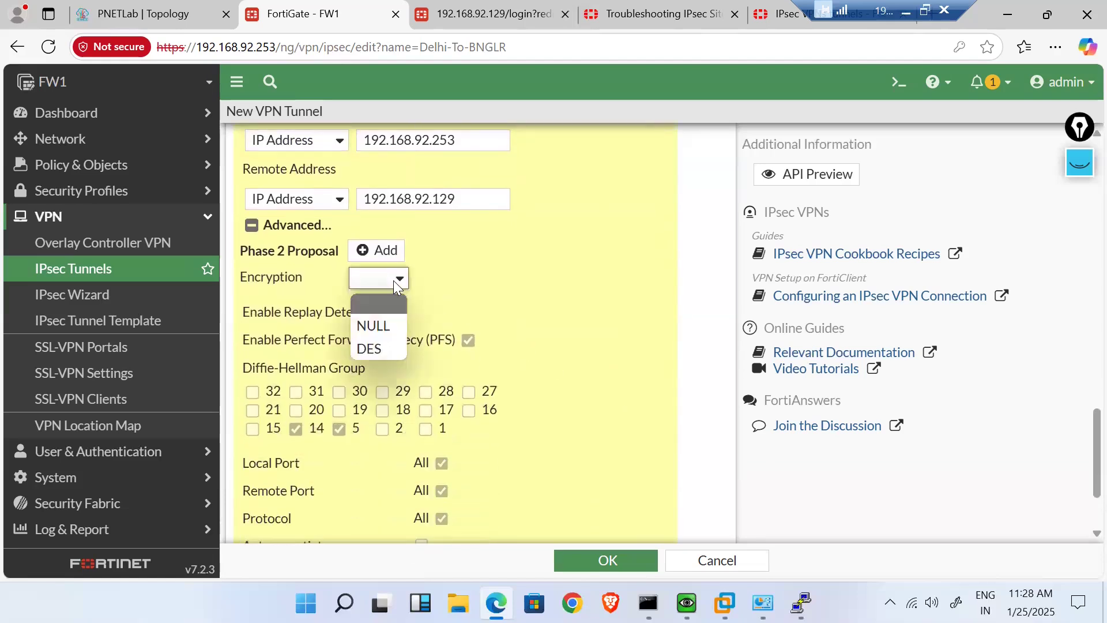
{"action": "left_click", "coordinate": [387, 345]}
{"action": "left_click", "coordinate": [441, 311]}
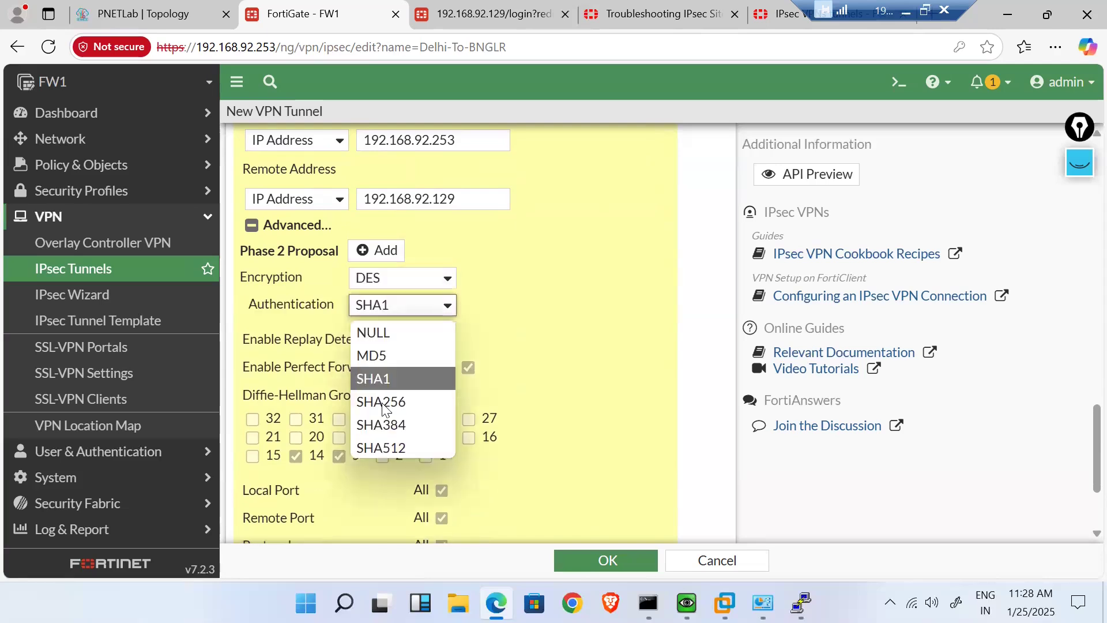
{"action": "left_click", "coordinate": [381, 403]}
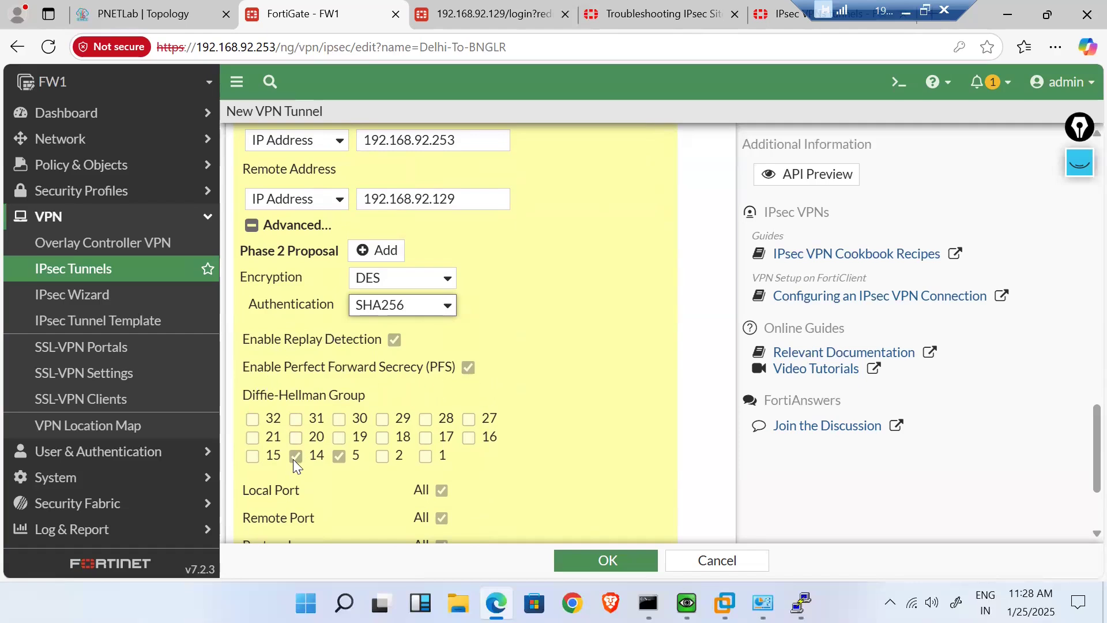
{"action": "scroll", "coordinate": [345, 483], "scroll_direction": "down", "scroll_amount": 3}
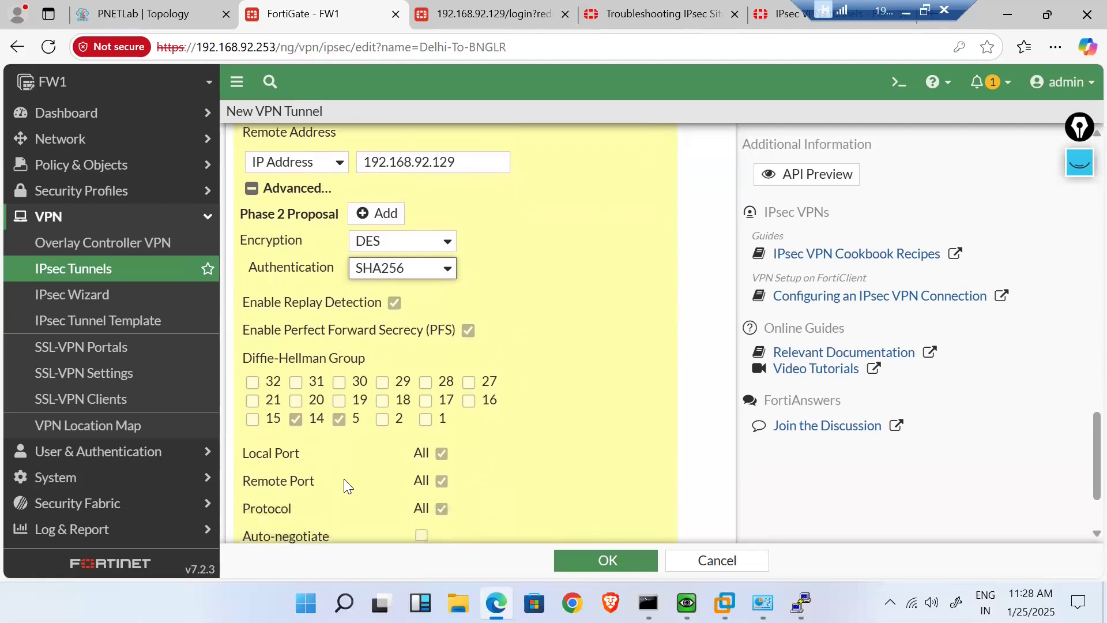
{"action": "scroll", "coordinate": [345, 482], "scroll_direction": "down", "scroll_amount": 1}
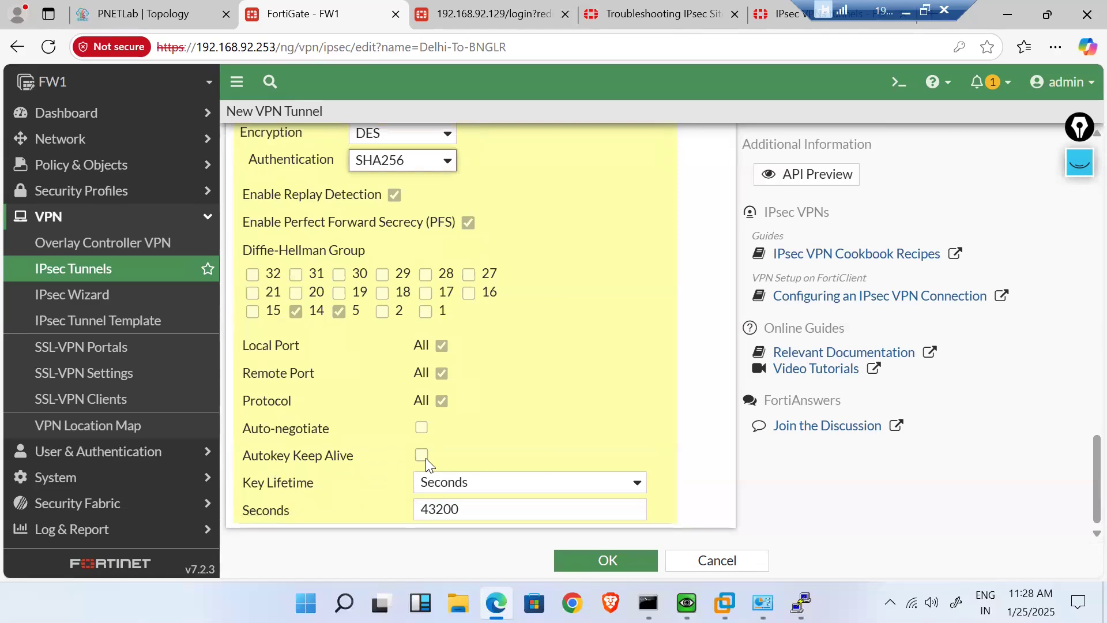
- Enable Auto-negotiate, save the Delhi-To-BNGLR tunnel, and decline the browser's password prompt
{"action": "left_click", "coordinate": [422, 427]}
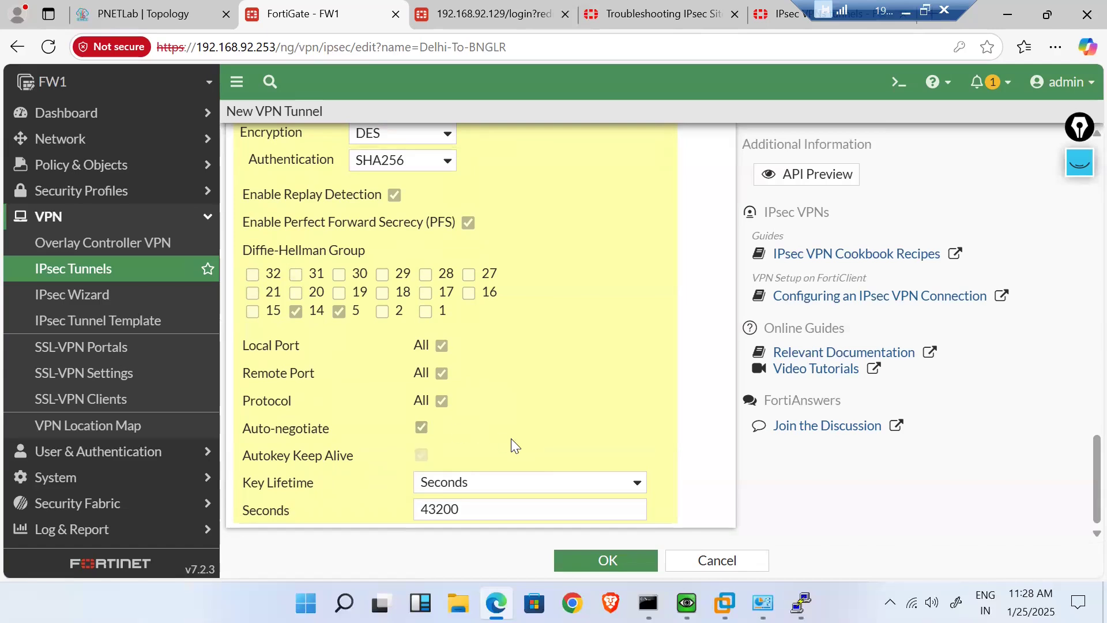
{"action": "left_click", "coordinate": [601, 560]}
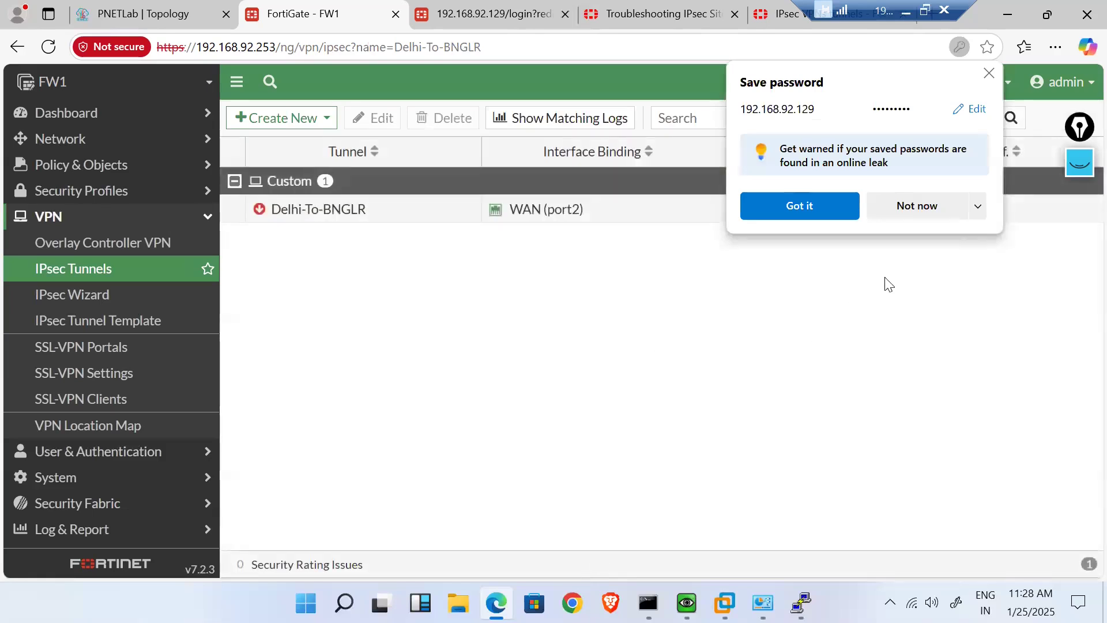
{"action": "left_click", "coordinate": [925, 208]}
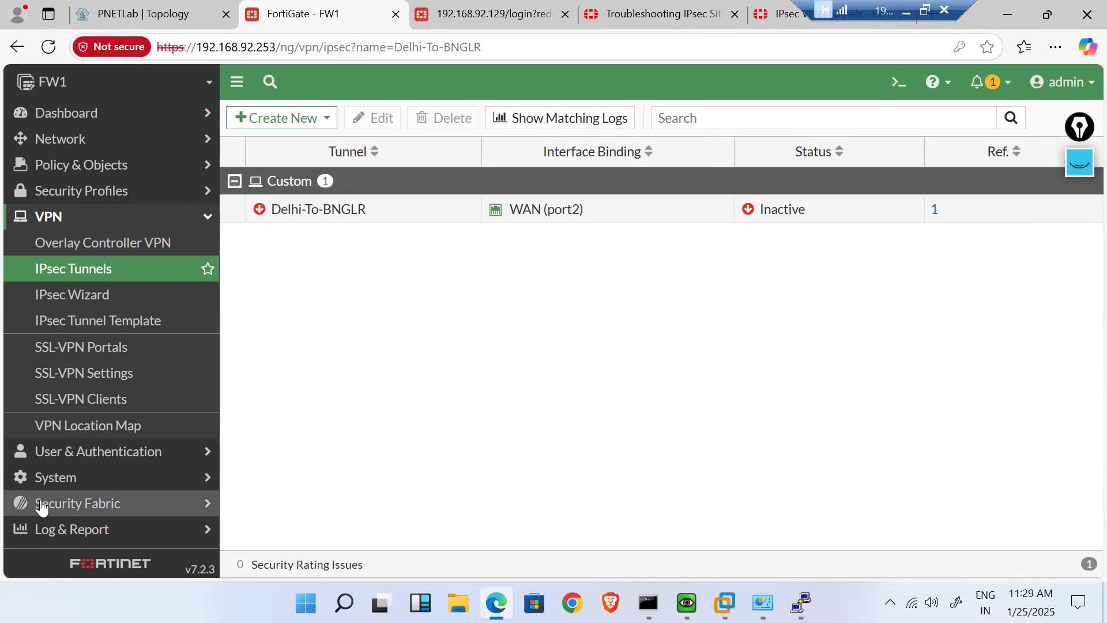
- Create a new static route using the Delhi-To-BNGLR tunnel as its interface
{"action": "left_click", "coordinate": [177, 143]}
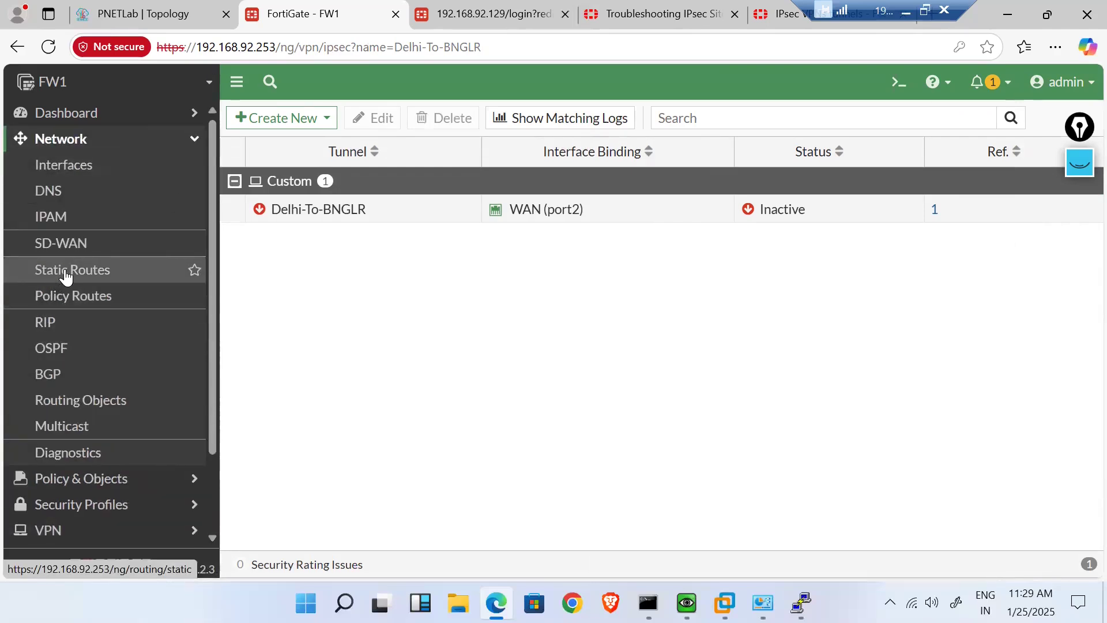
{"action": "left_click", "coordinate": [56, 283]}
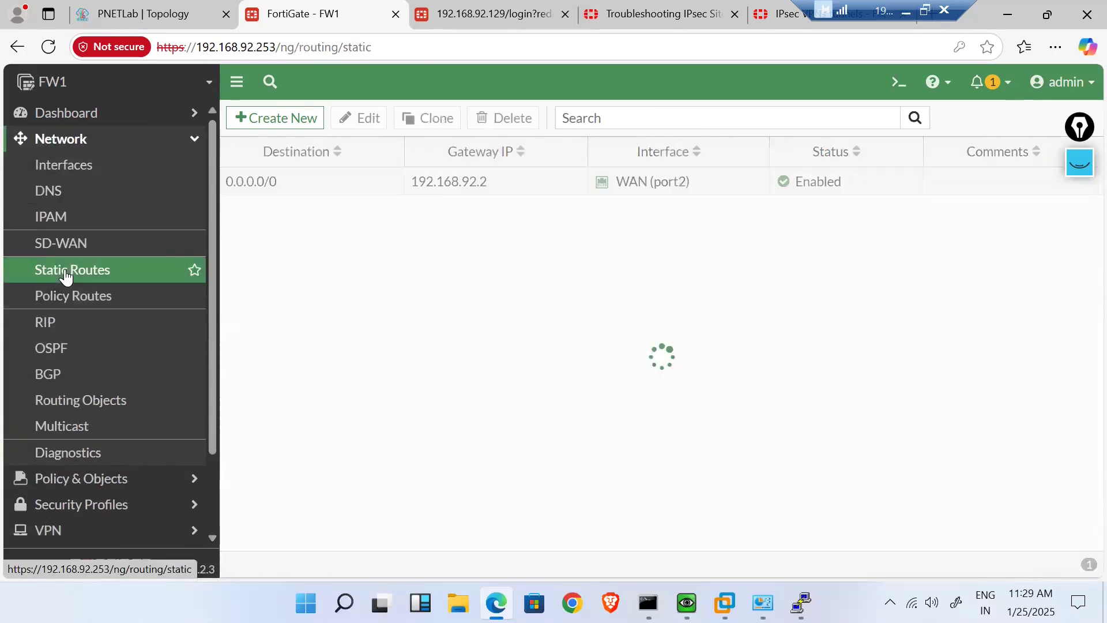
{"action": "left_click", "coordinate": [286, 119]}
{"action": "left_click", "coordinate": [530, 228]}
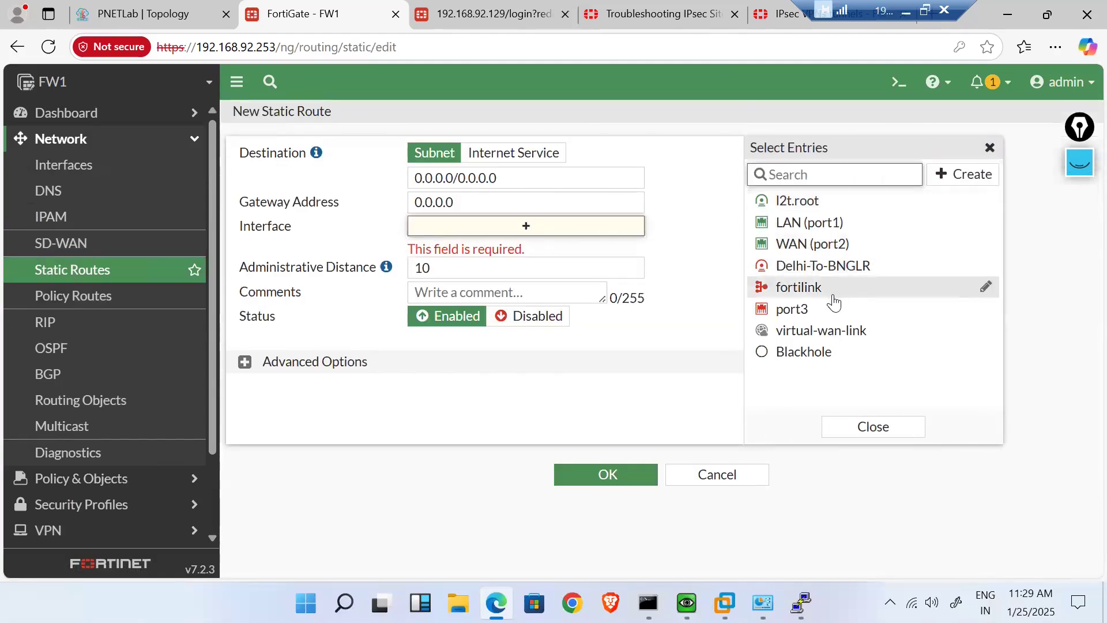
{"action": "left_click", "coordinate": [858, 268]}
- Set the route destination to 192.168.6.0/24 and save it
{"action": "left_click_drag", "start_coordinate": [504, 180], "coordinate": [369, 170]}
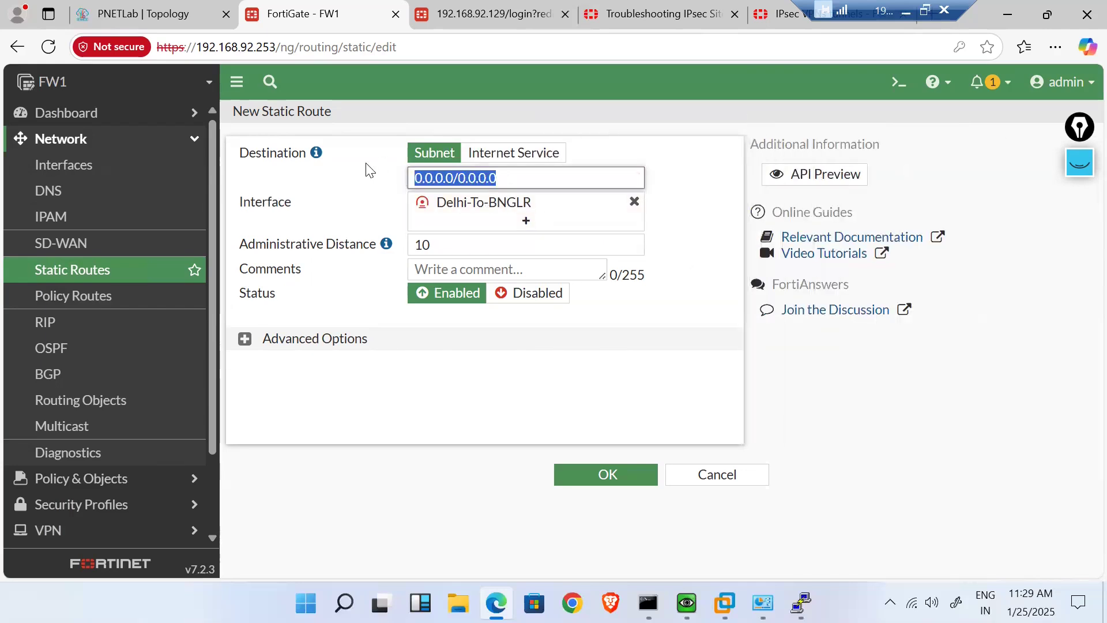
{"action": "type", "text": "192.168"}
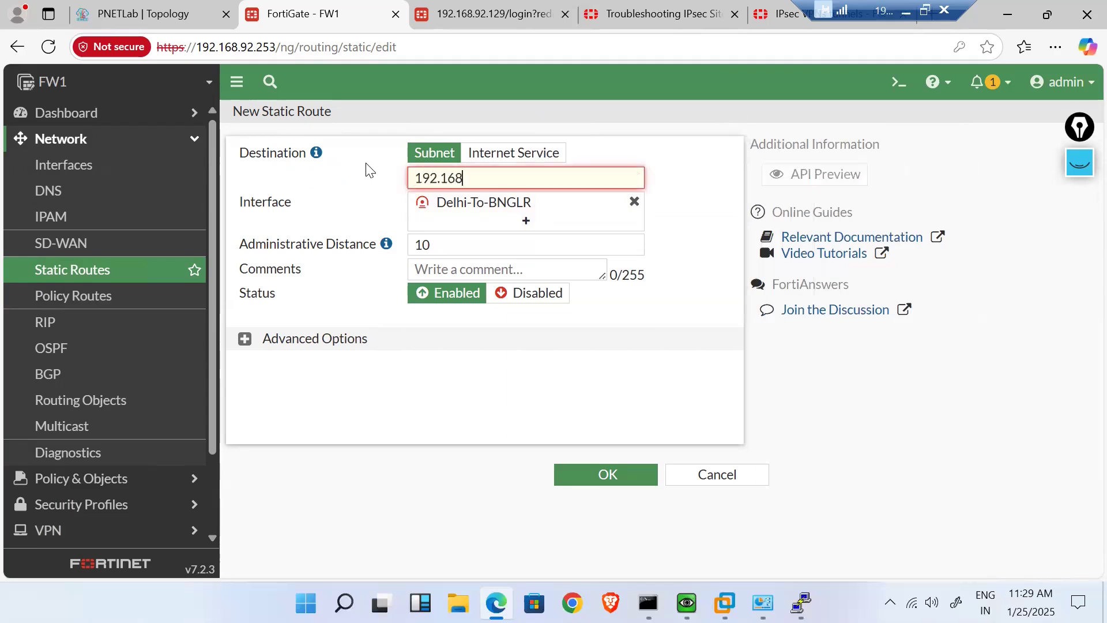
{"action": "type", "text": ".6.0/24"}
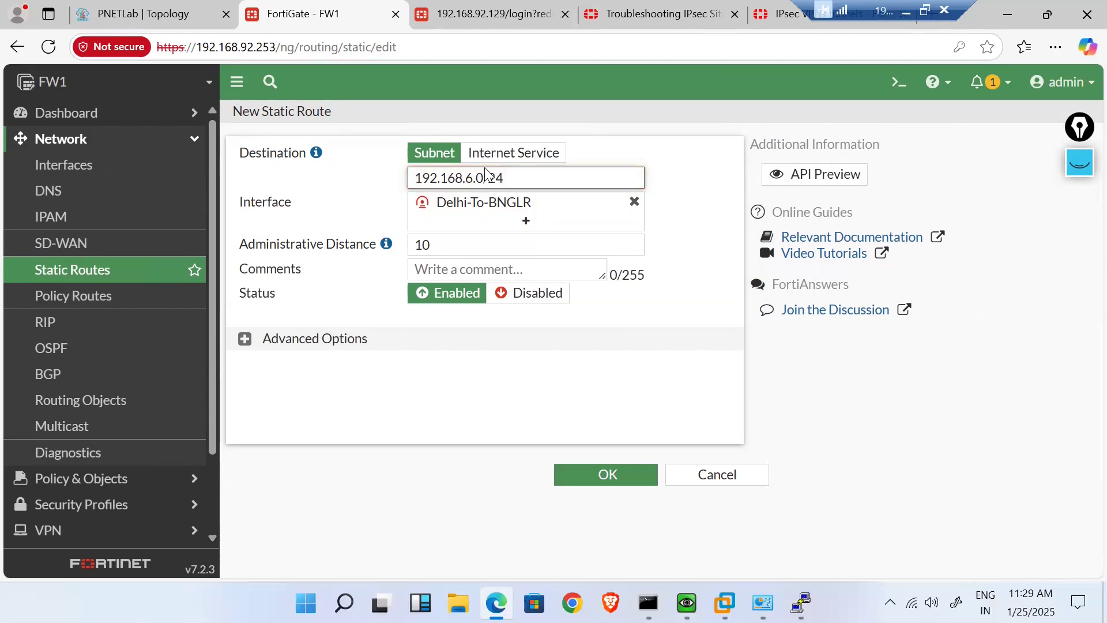
{"action": "left_click", "coordinate": [129, 8]}
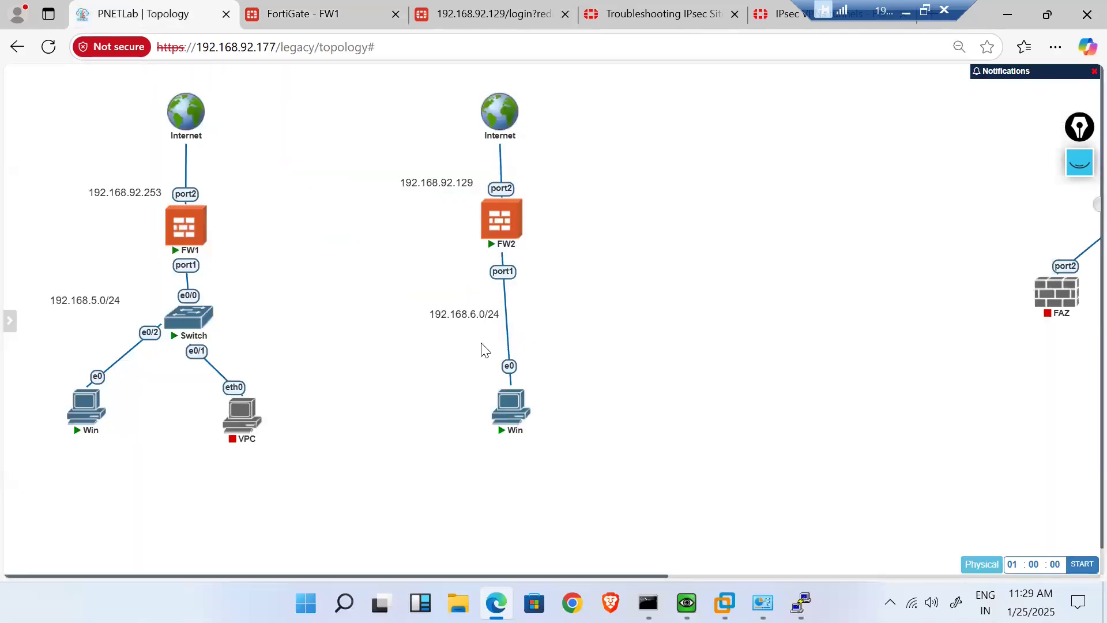
{"action": "left_click", "coordinate": [302, 13]}
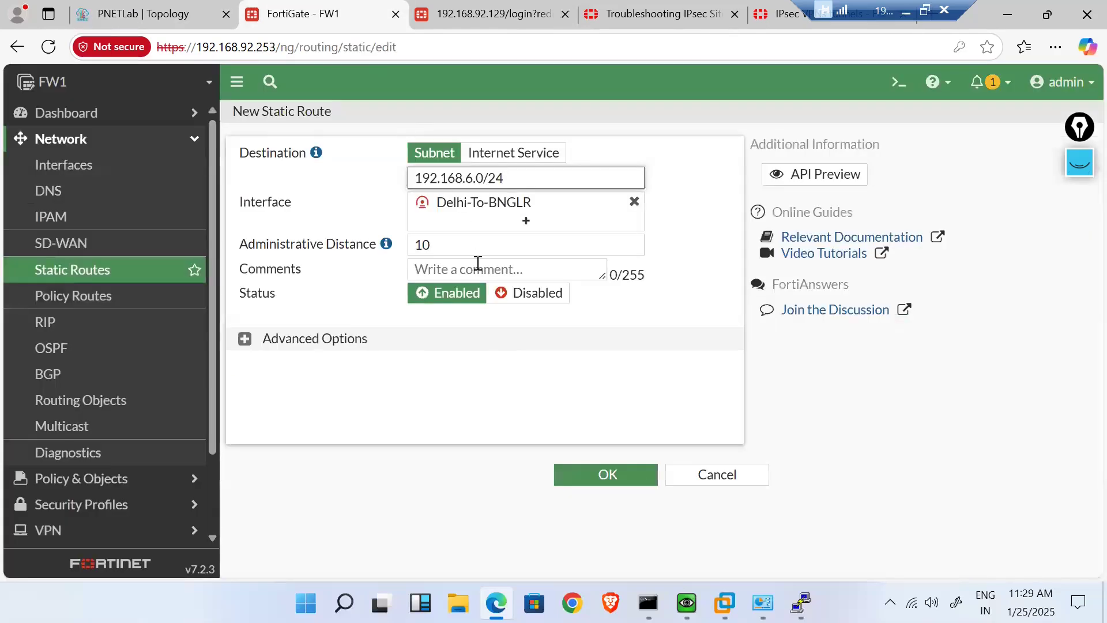
{"action": "left_click", "coordinate": [611, 471]}
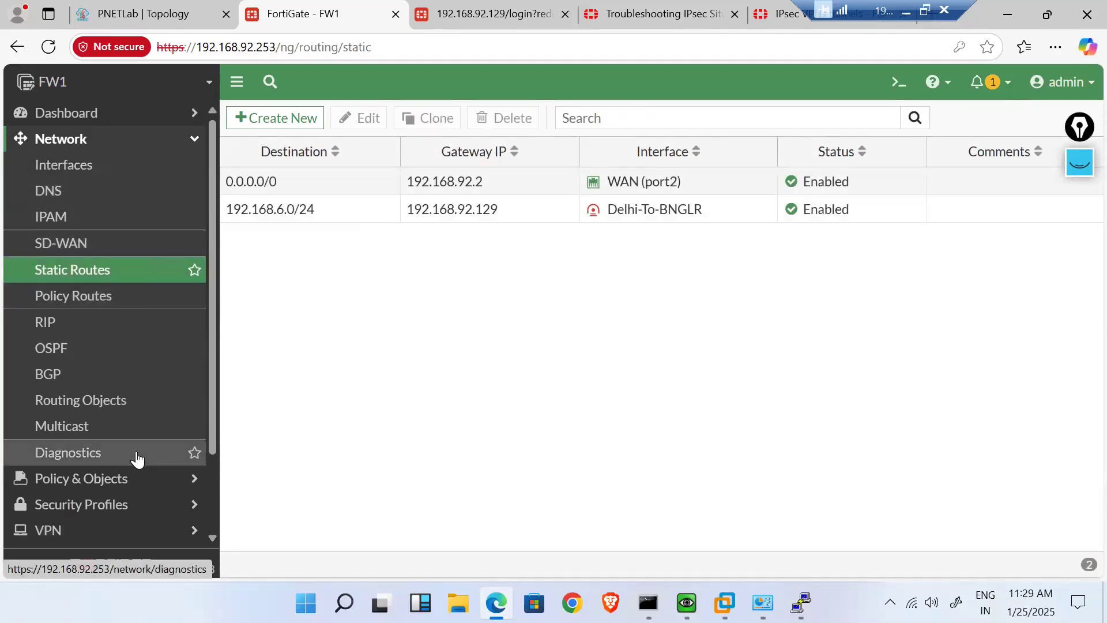
{"action": "scroll", "coordinate": [137, 458], "scroll_direction": "down", "scroll_amount": 2}
- Start a new firewall policy named Lan-to-VPN
{"action": "left_click", "coordinate": [178, 380]}
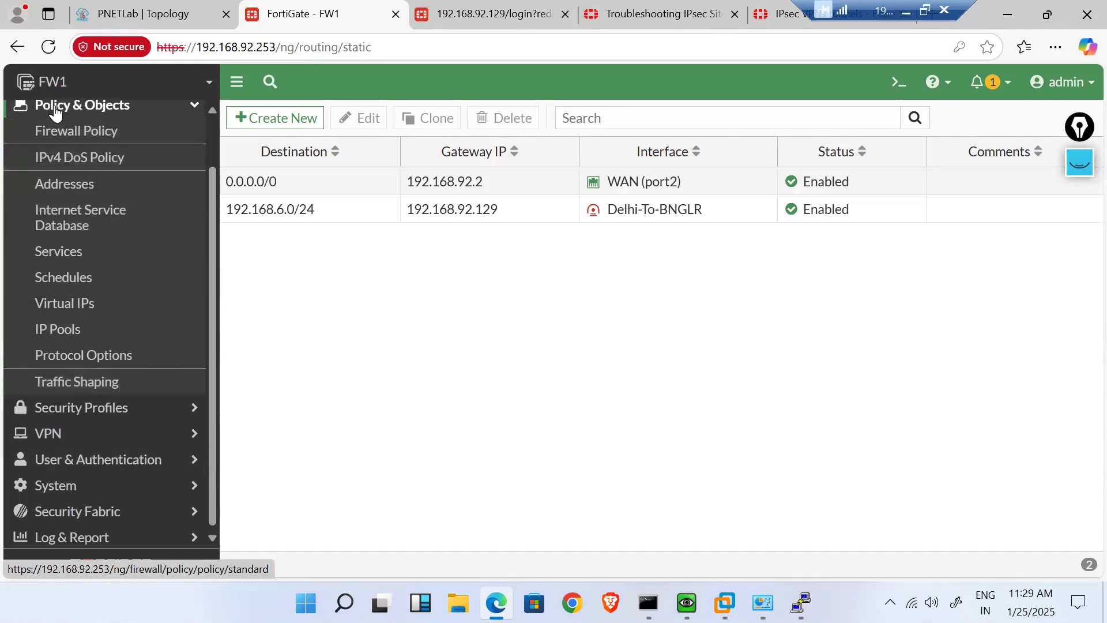
{"action": "scroll", "coordinate": [95, 149], "scroll_direction": "up", "scroll_amount": 1}
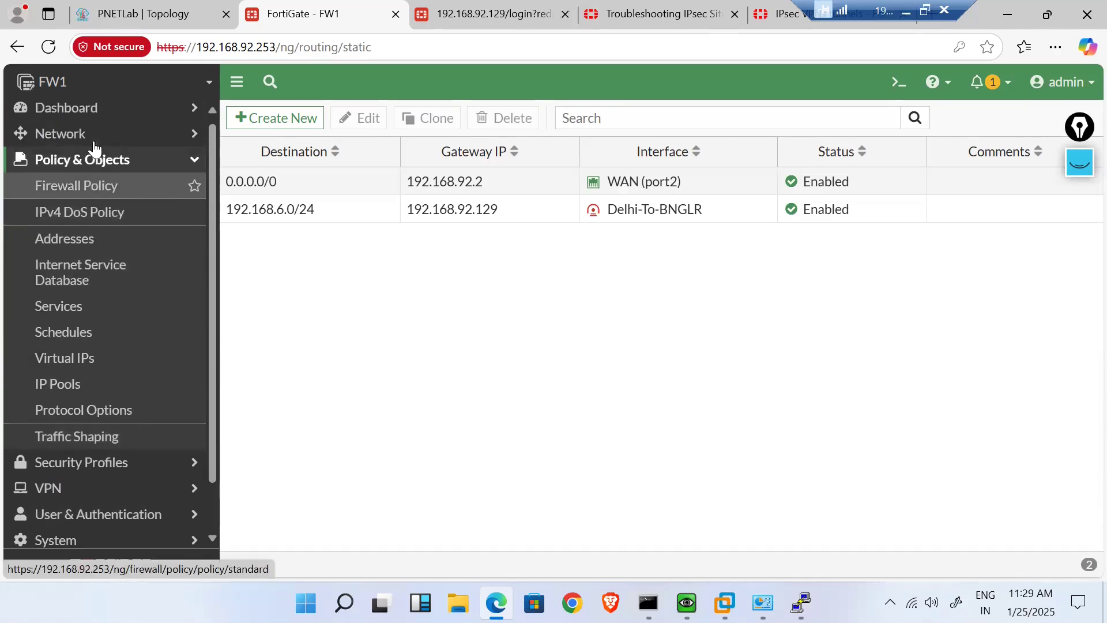
{"action": "left_click", "coordinate": [81, 195]}
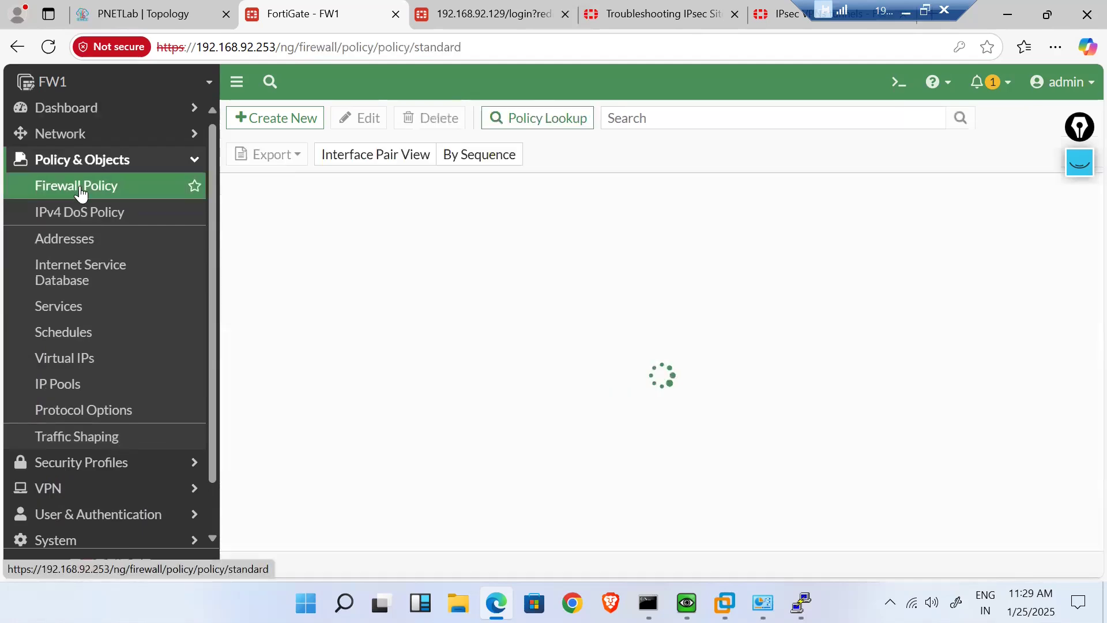
{"action": "left_click", "coordinate": [299, 122]}
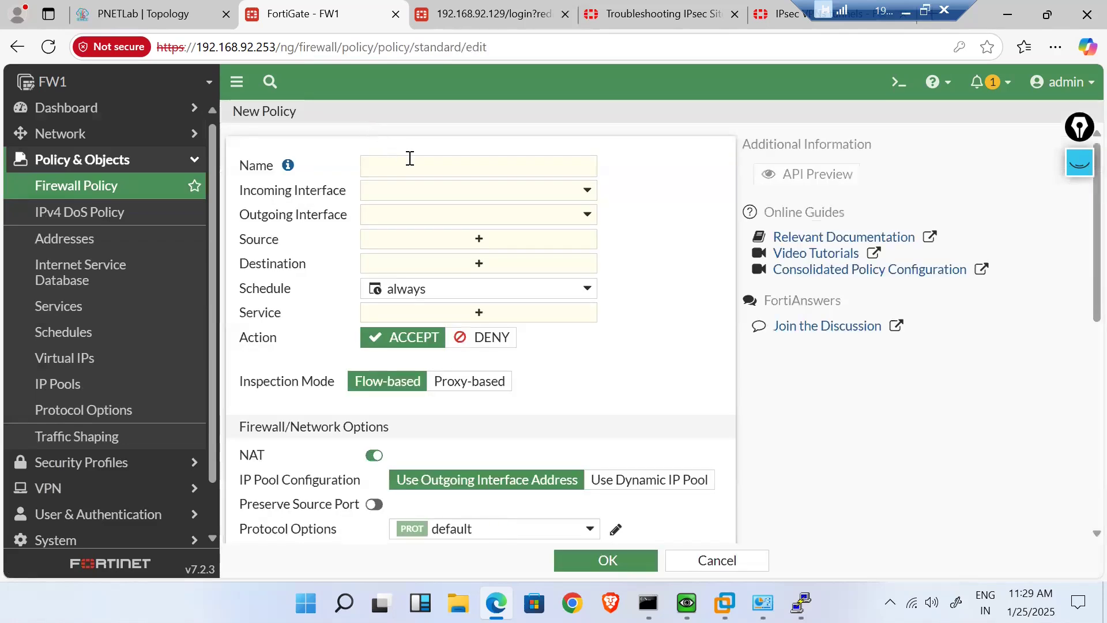
{"action": "left_click", "coordinate": [409, 166]}
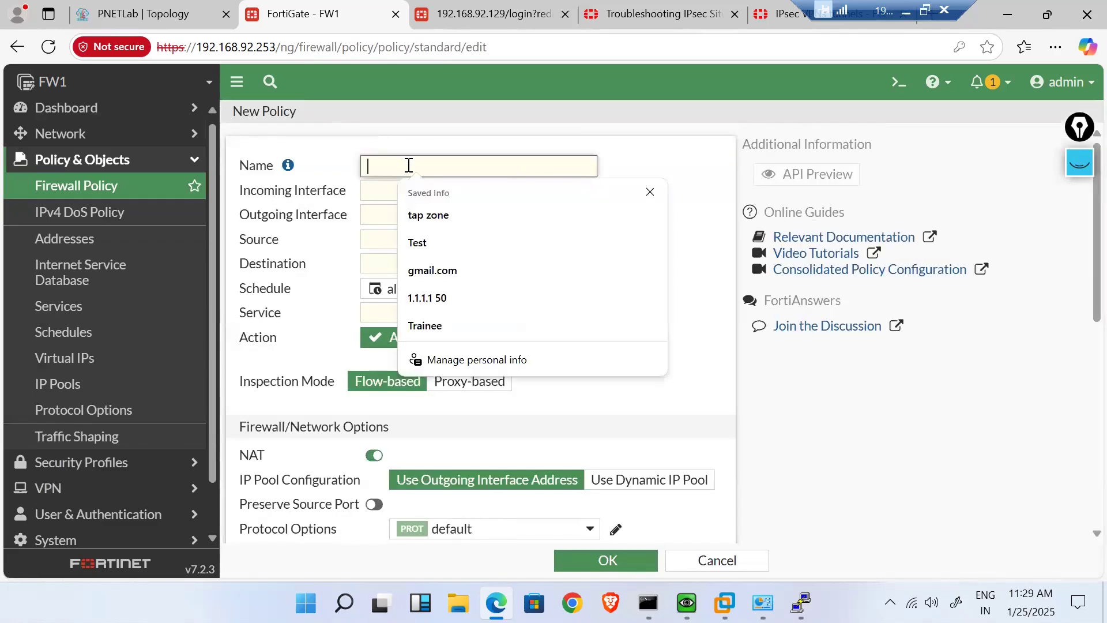
{"action": "type", "text": "Lan-to-VPN"}
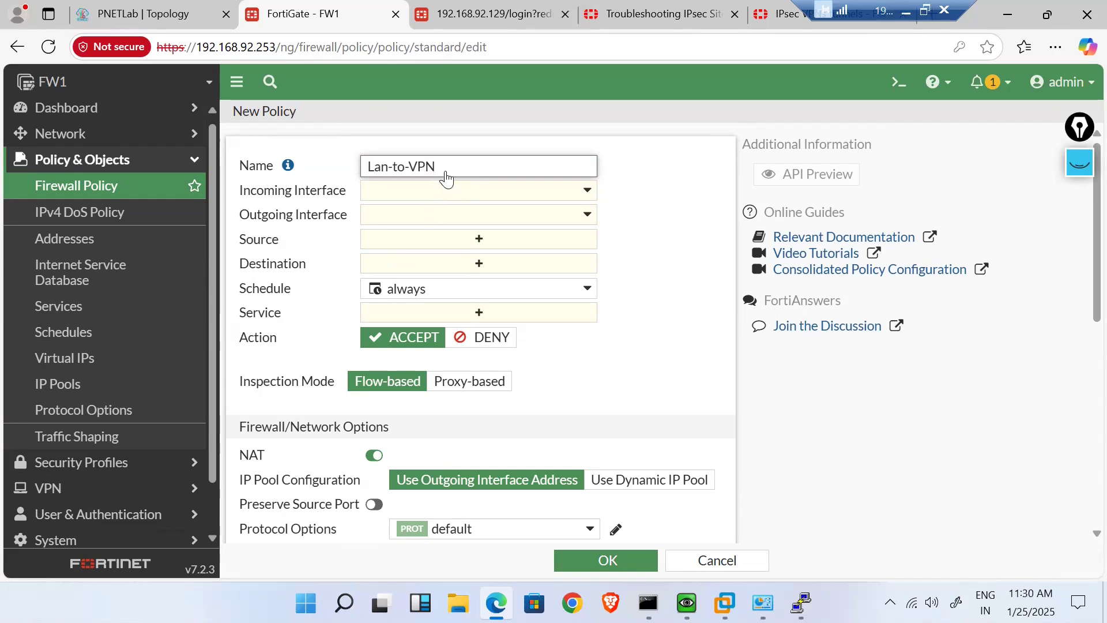
- Set the policy's incoming interface to LAN (port1) and outgoing to Delhi-To-BNGLR
{"action": "left_click", "coordinate": [405, 201]}
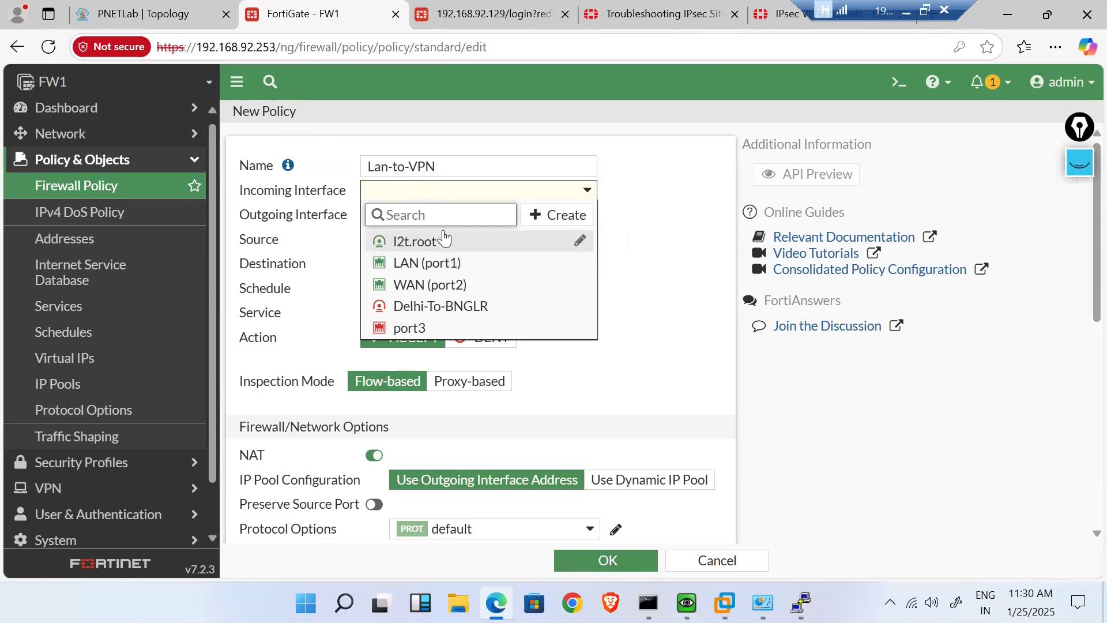
{"action": "left_click", "coordinate": [468, 270]}
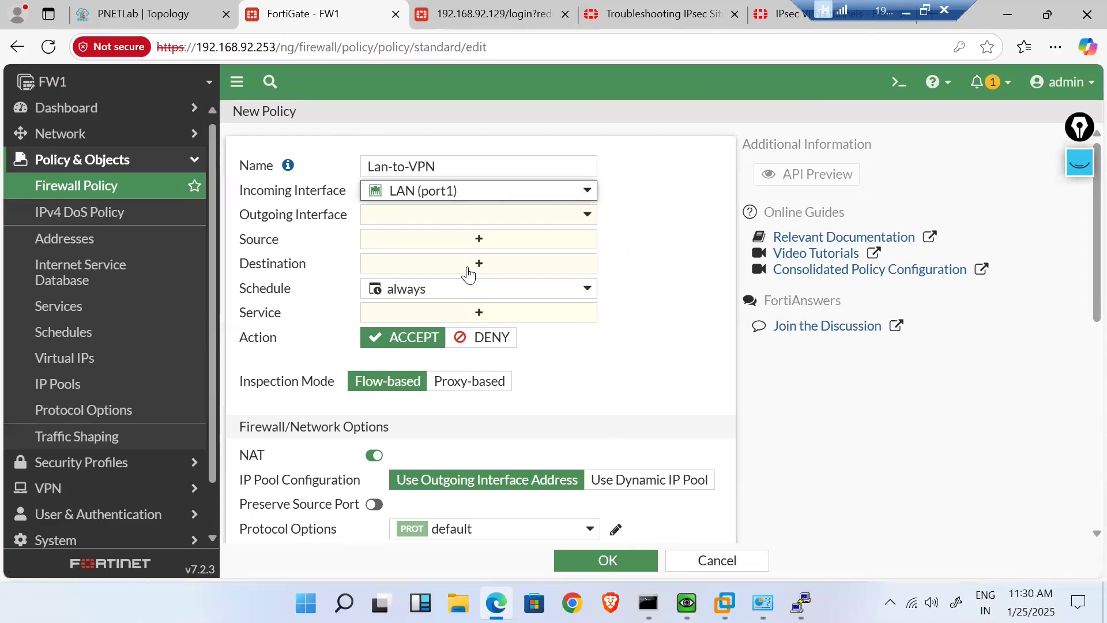
{"action": "left_click", "coordinate": [437, 219]}
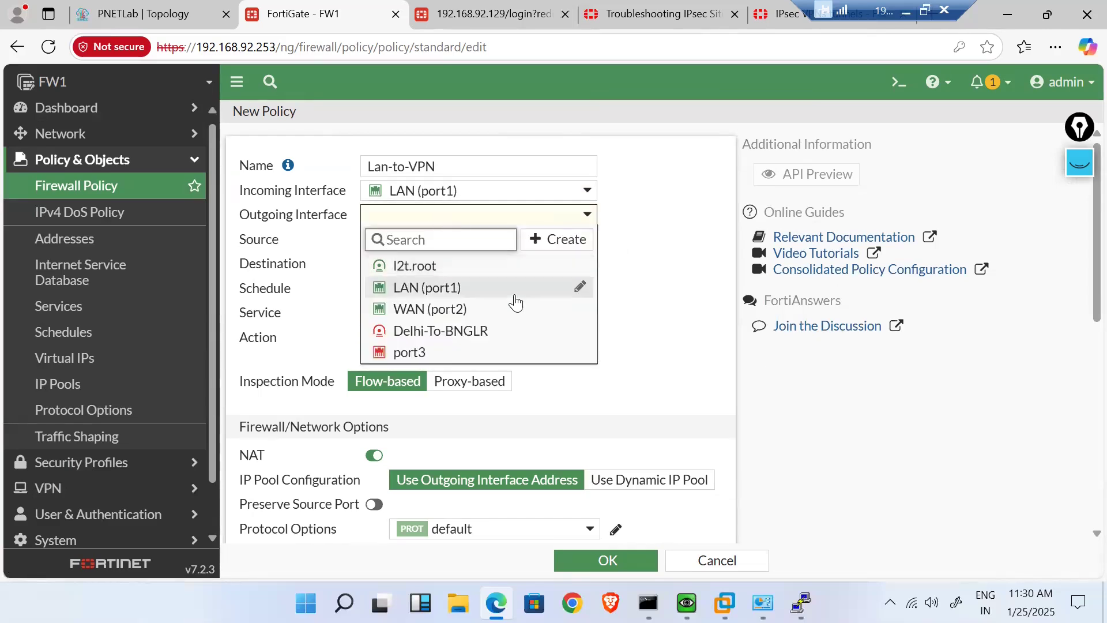
{"action": "left_click", "coordinate": [512, 330]}
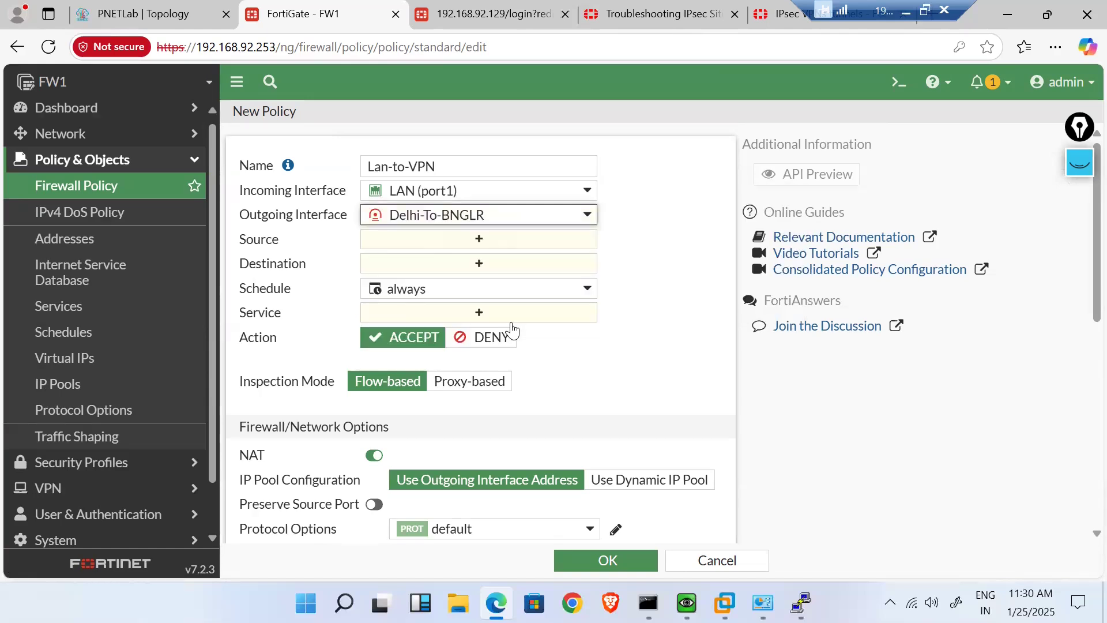
- Set source and destination addresses to all and the service to ALL
{"action": "left_click", "coordinate": [444, 240]}
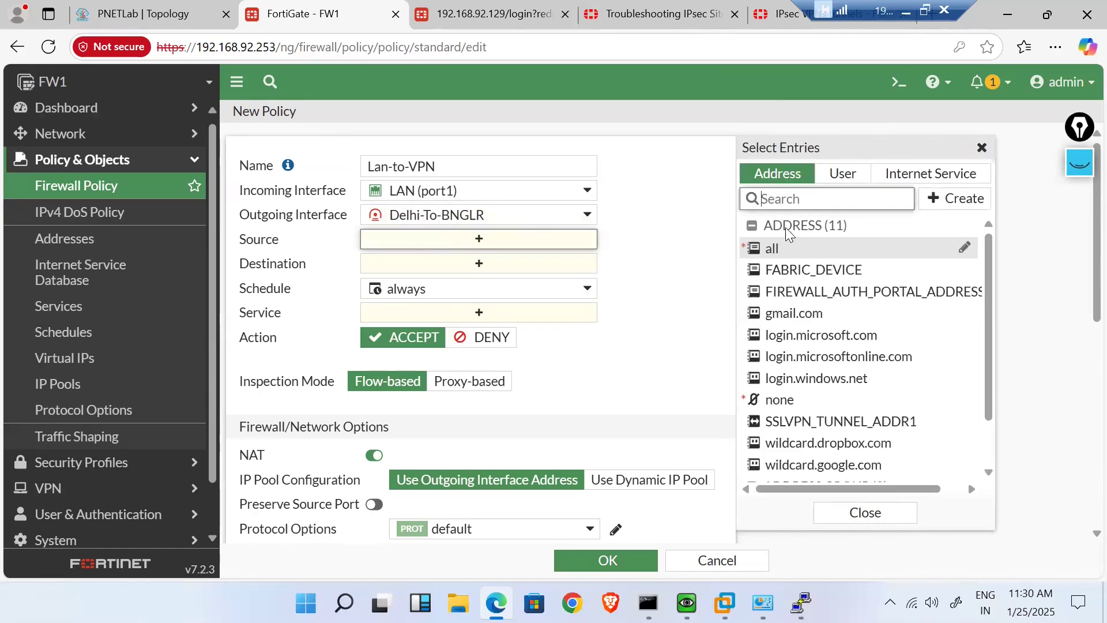
{"action": "left_click", "coordinate": [773, 260]}
{"action": "left_click", "coordinate": [546, 290]}
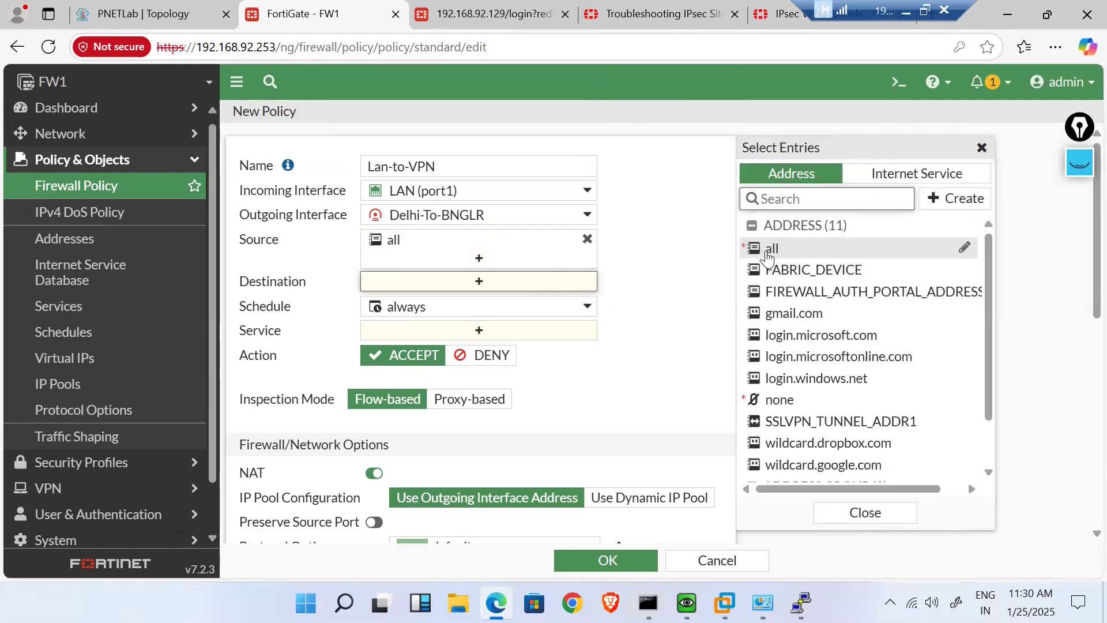
{"action": "left_click", "coordinate": [767, 257]}
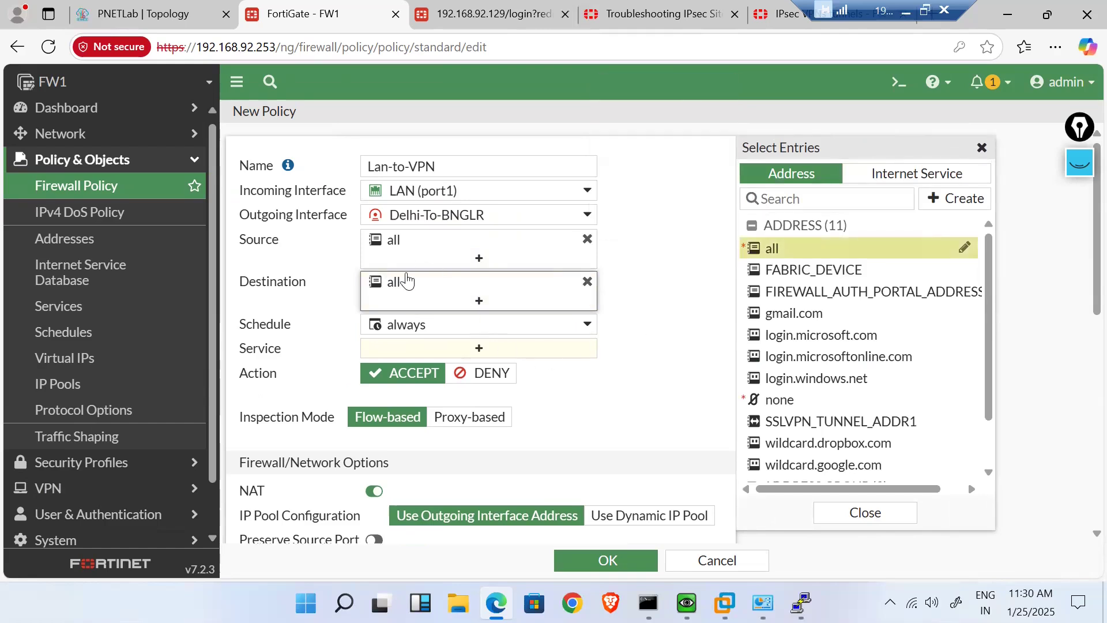
{"action": "mouse_move", "coordinate": [376, 254]}
{"action": "left_click", "coordinate": [476, 349]}
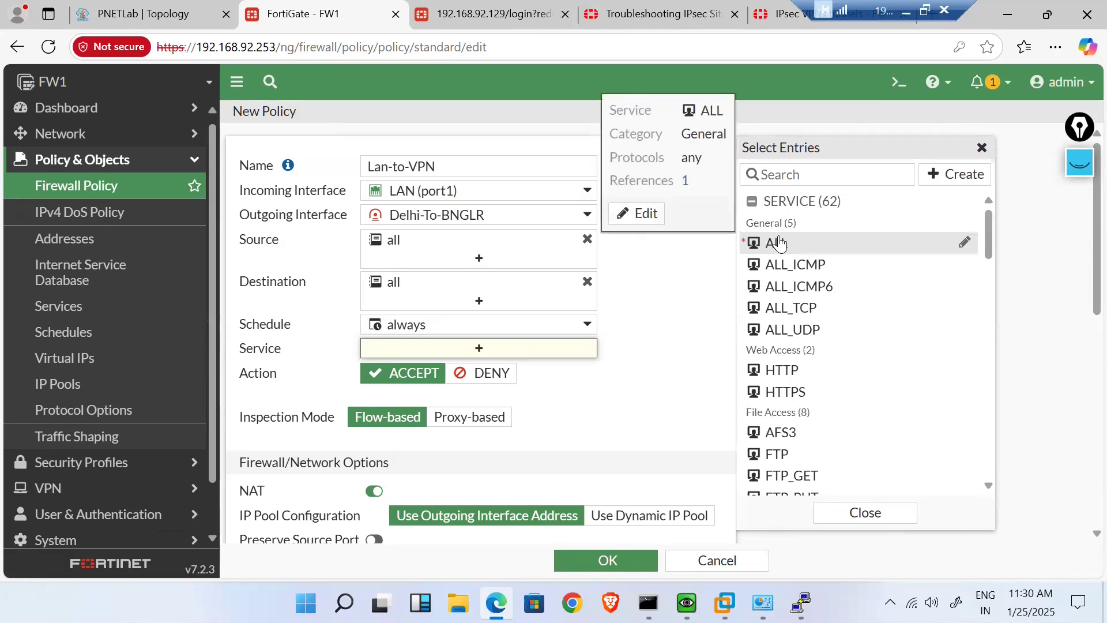
{"action": "left_click", "coordinate": [778, 242]}
{"action": "left_click", "coordinate": [595, 450]}
- Disable NAT, log all sessions, and save the Lan-to-VPN policy
{"action": "scroll", "coordinate": [591, 447], "scroll_direction": "down", "scroll_amount": 4}
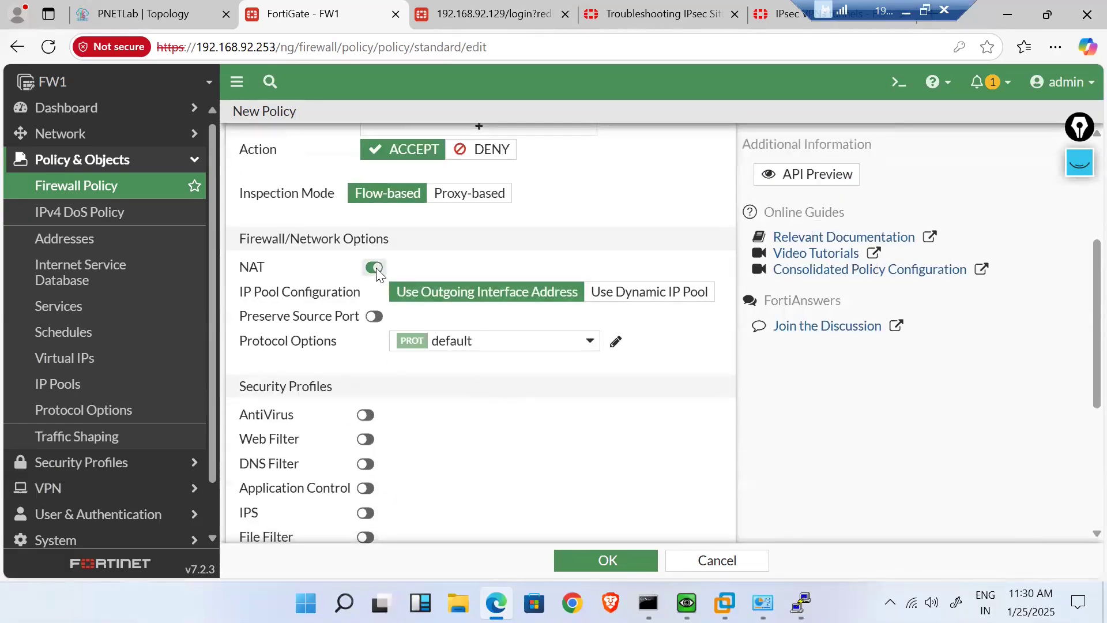
{"action": "left_click", "coordinate": [375, 268]}
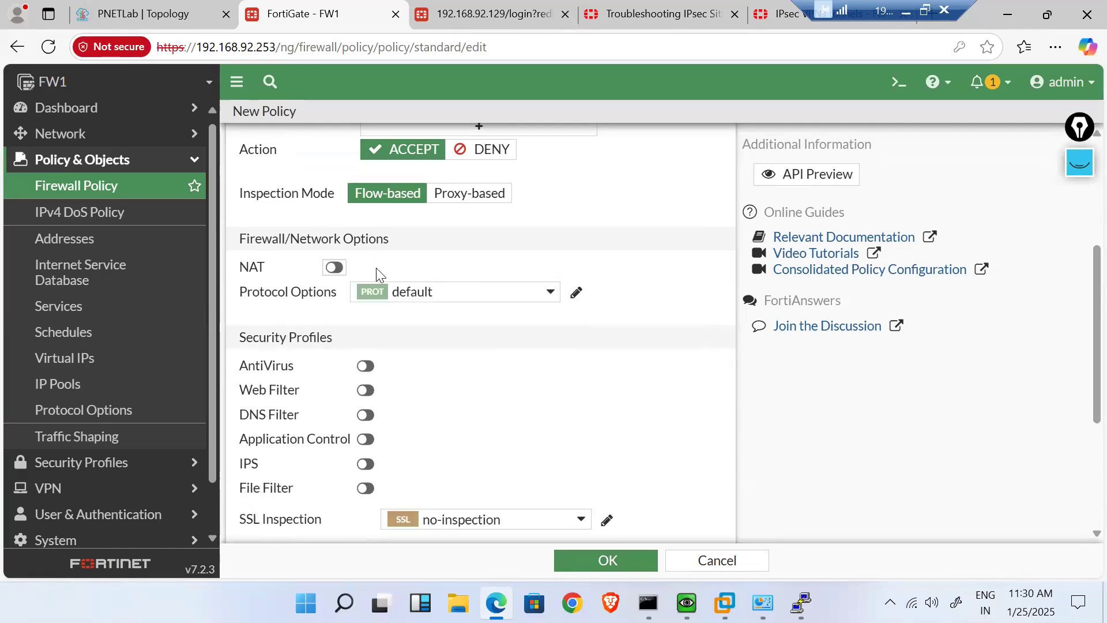
{"action": "scroll", "coordinate": [519, 413], "scroll_direction": "down", "scroll_amount": 2}
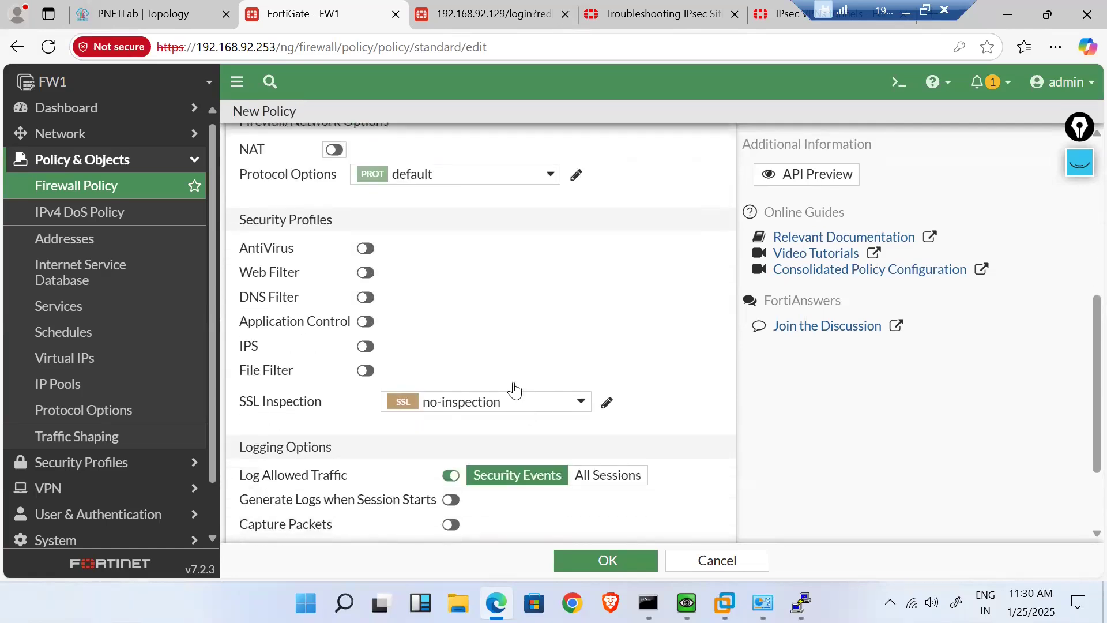
{"action": "scroll", "coordinate": [489, 311], "scroll_direction": "down", "scroll_amount": 1}
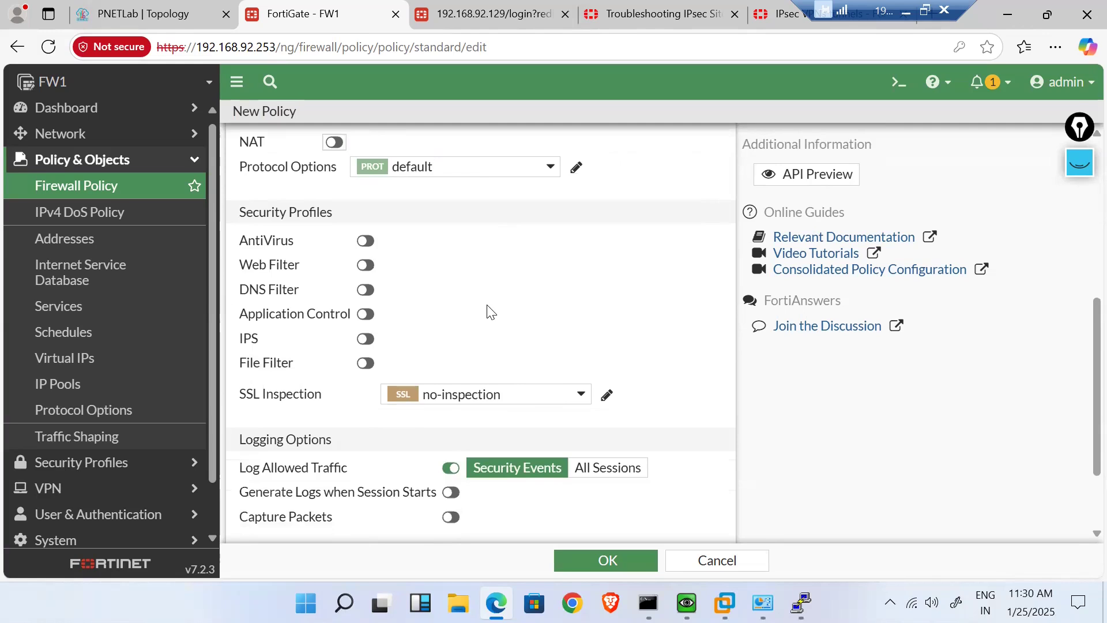
{"action": "scroll", "coordinate": [488, 311], "scroll_direction": "up", "scroll_amount": 2}
{"action": "scroll", "coordinate": [487, 309], "scroll_direction": "down", "scroll_amount": 4}
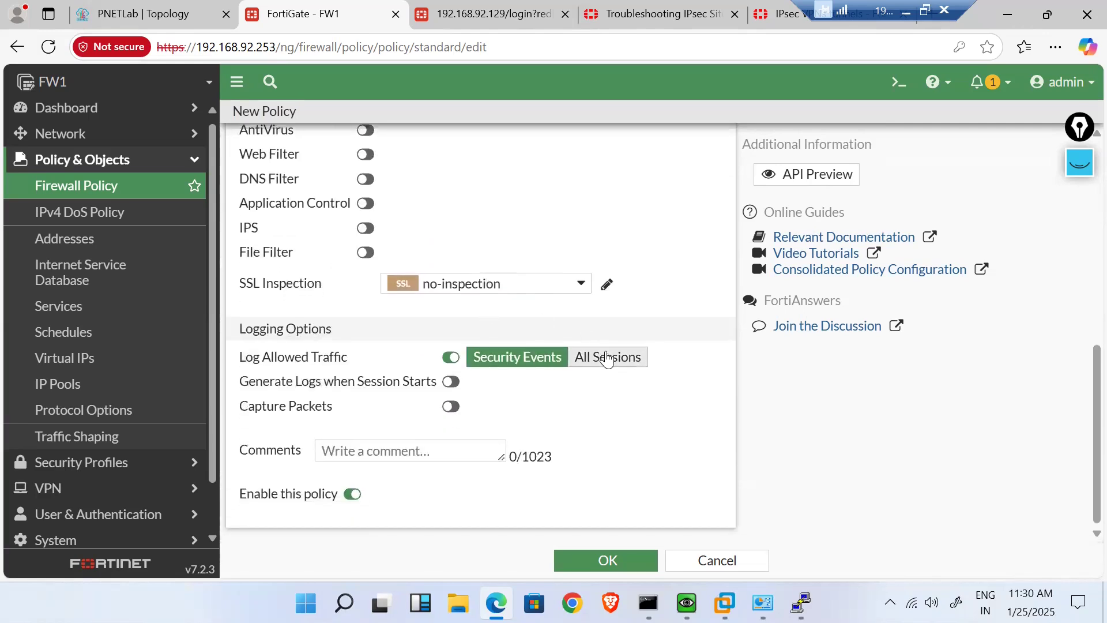
{"action": "left_click", "coordinate": [607, 357]}
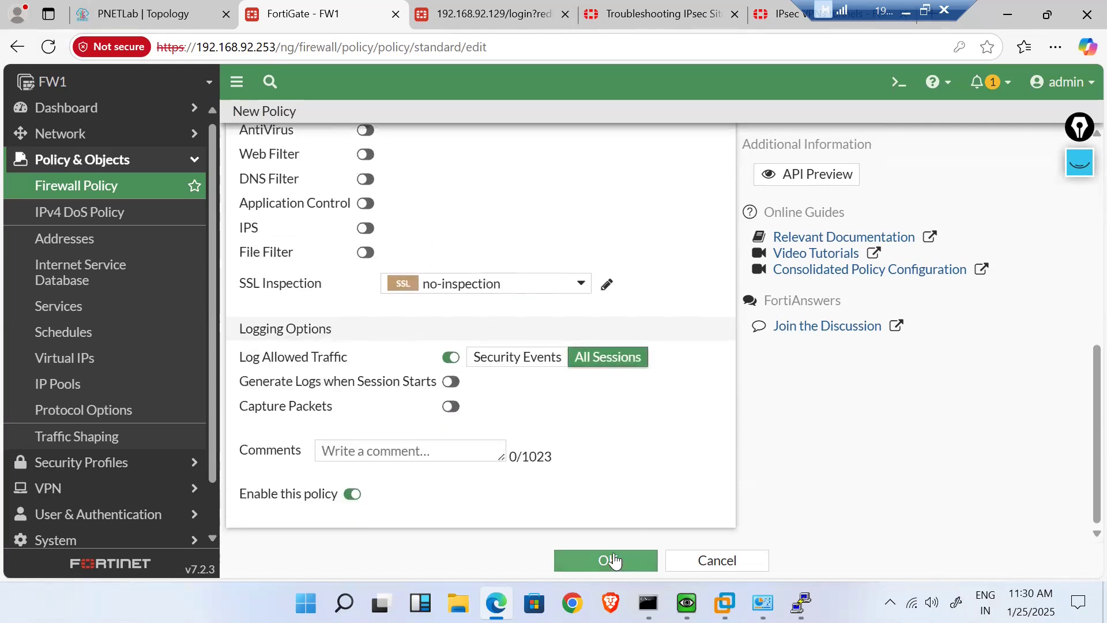
{"action": "left_click", "coordinate": [614, 560]}
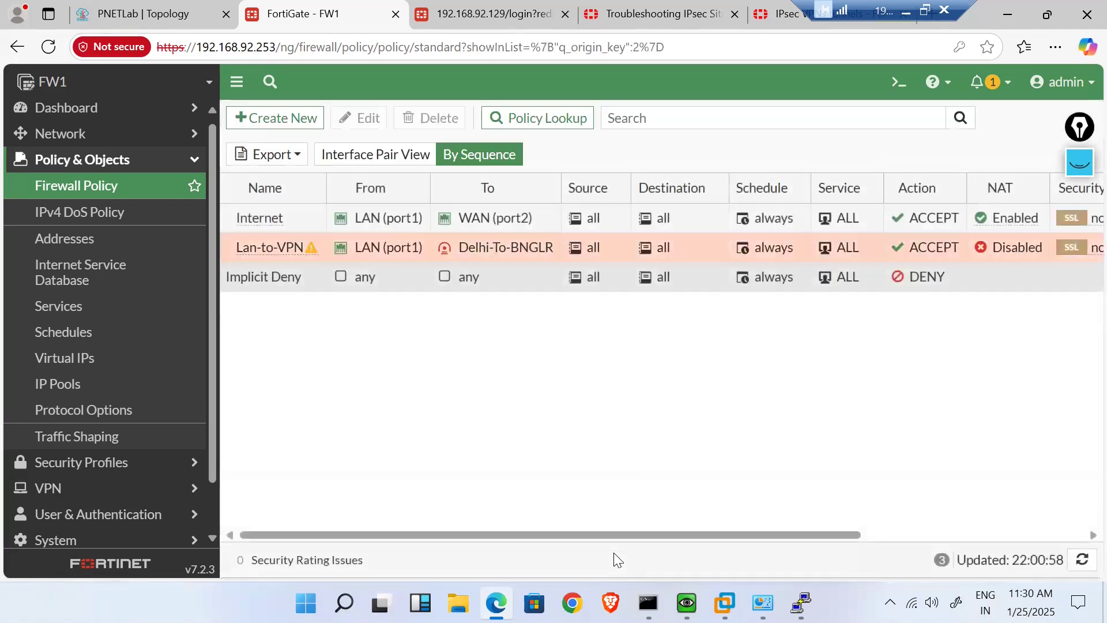
- Clone Lan-to-VPN in reverse, creating a Delhi-To-BNGLR to LAN (port1) policy
{"action": "right_click", "coordinate": [268, 252]}
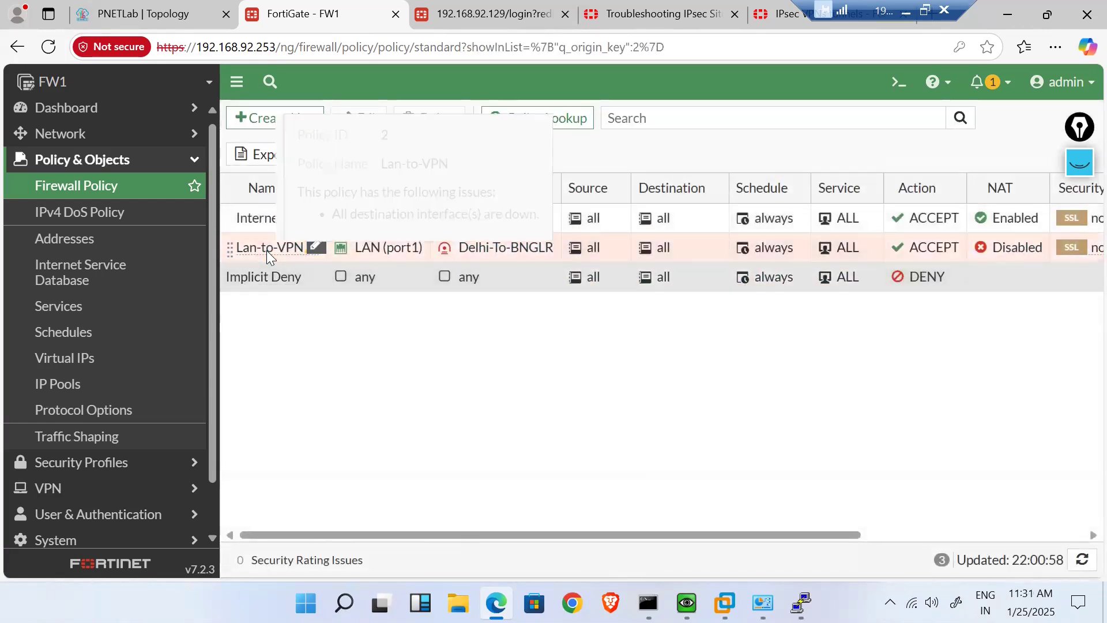
{"action": "mouse_move", "coordinate": [394, 317]}
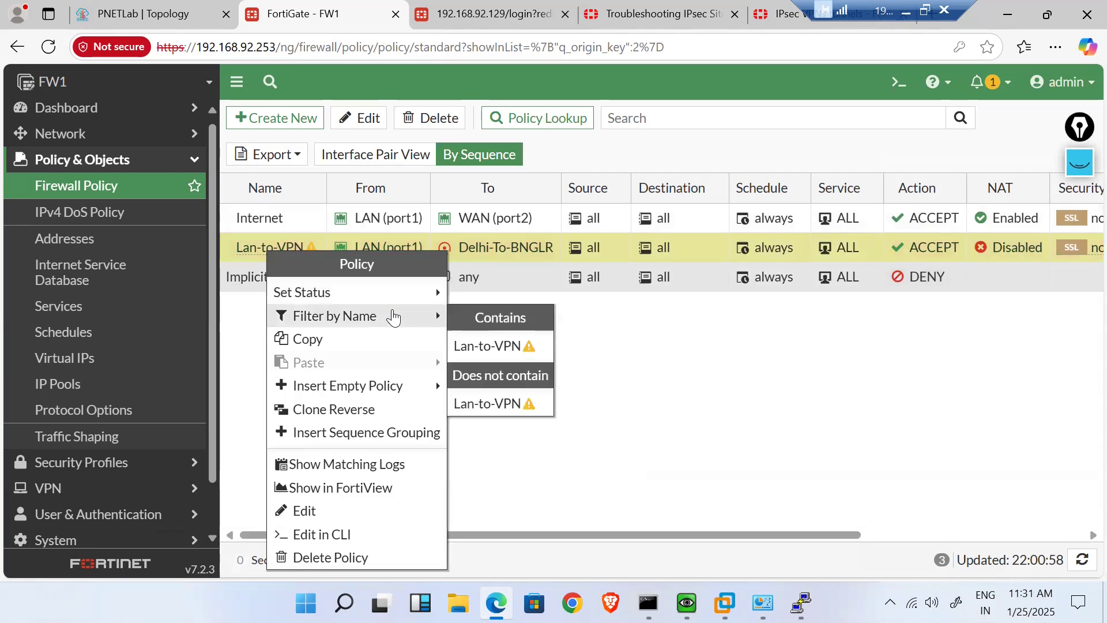
{"action": "left_click", "coordinate": [400, 409]}
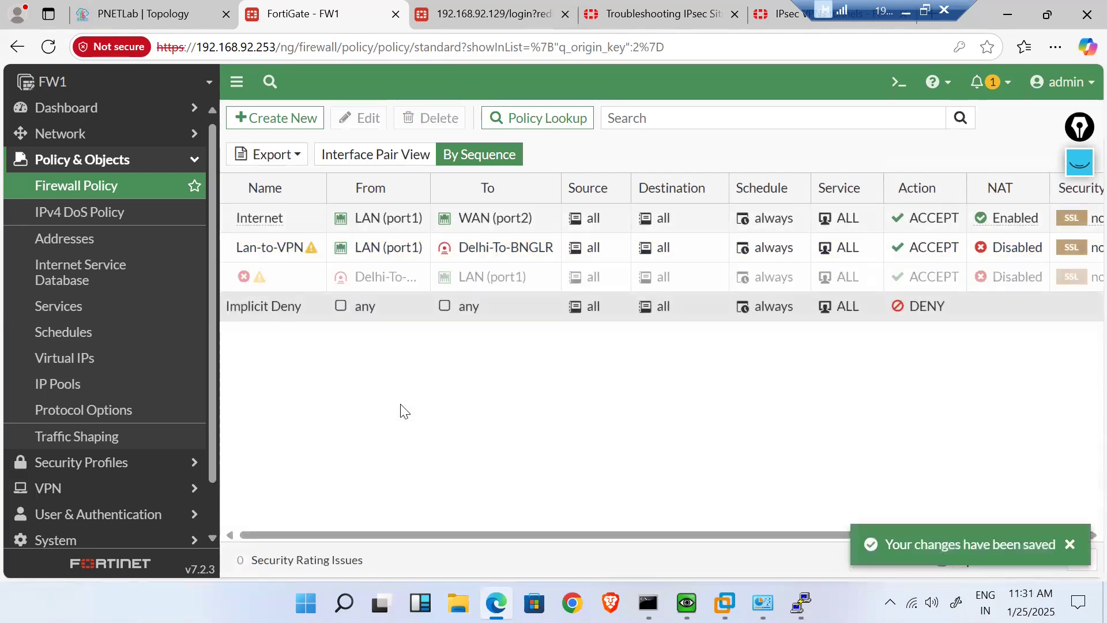
- Enable the reversed policy and move it to the top of the list
{"action": "right_click", "coordinate": [303, 275]}
{"action": "mouse_move", "coordinate": [459, 317]}
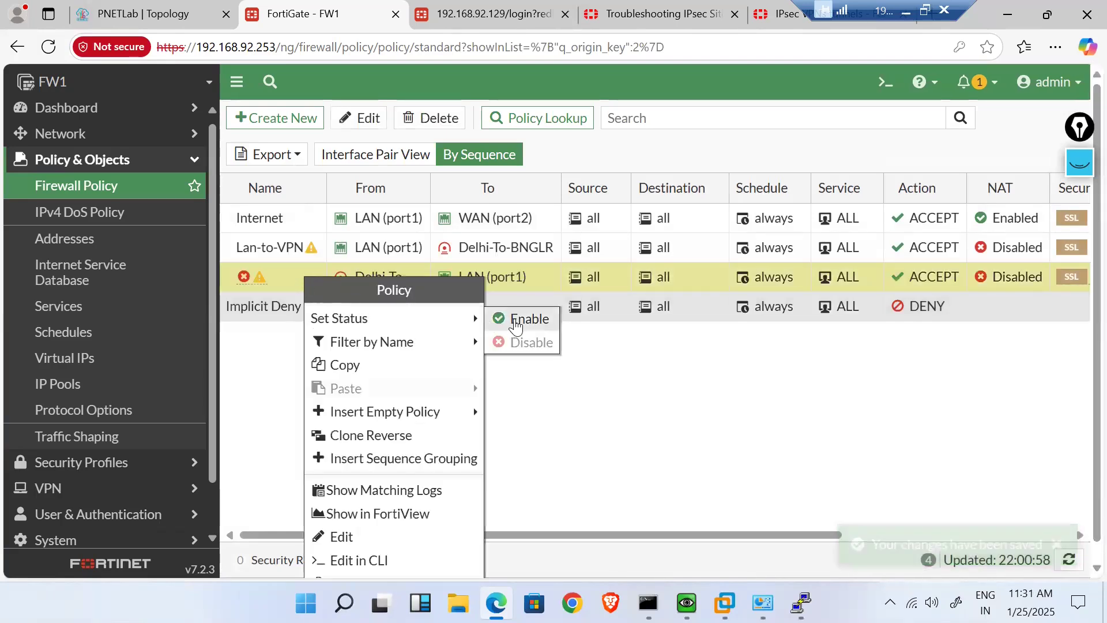
{"action": "left_click", "coordinate": [515, 323]}
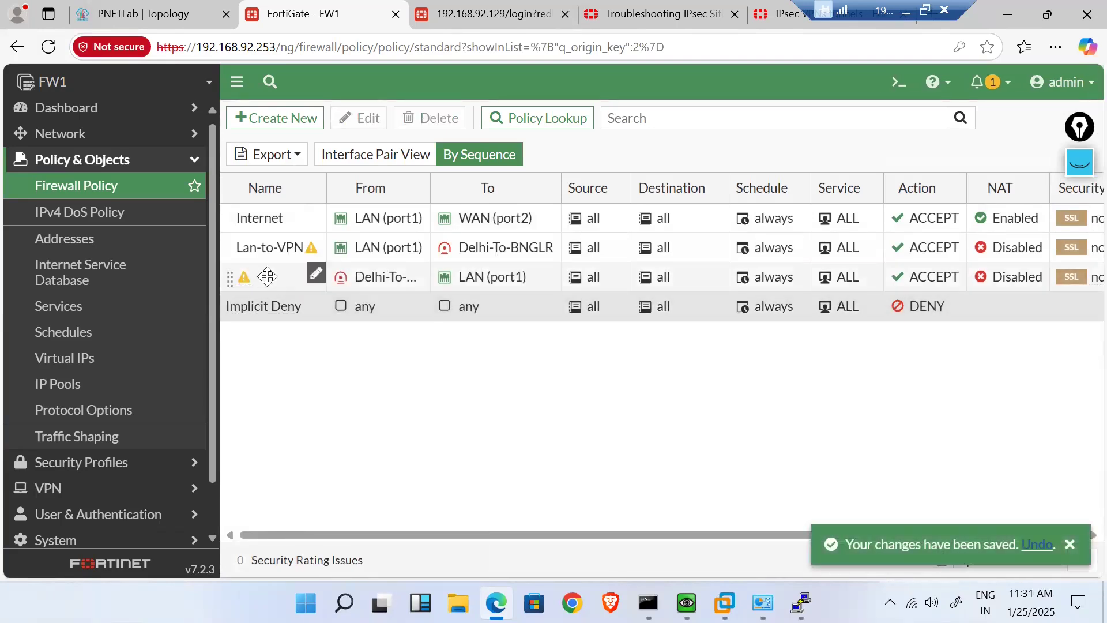
{"action": "left_click_drag", "start_coordinate": [267, 276], "coordinate": [267, 214]}
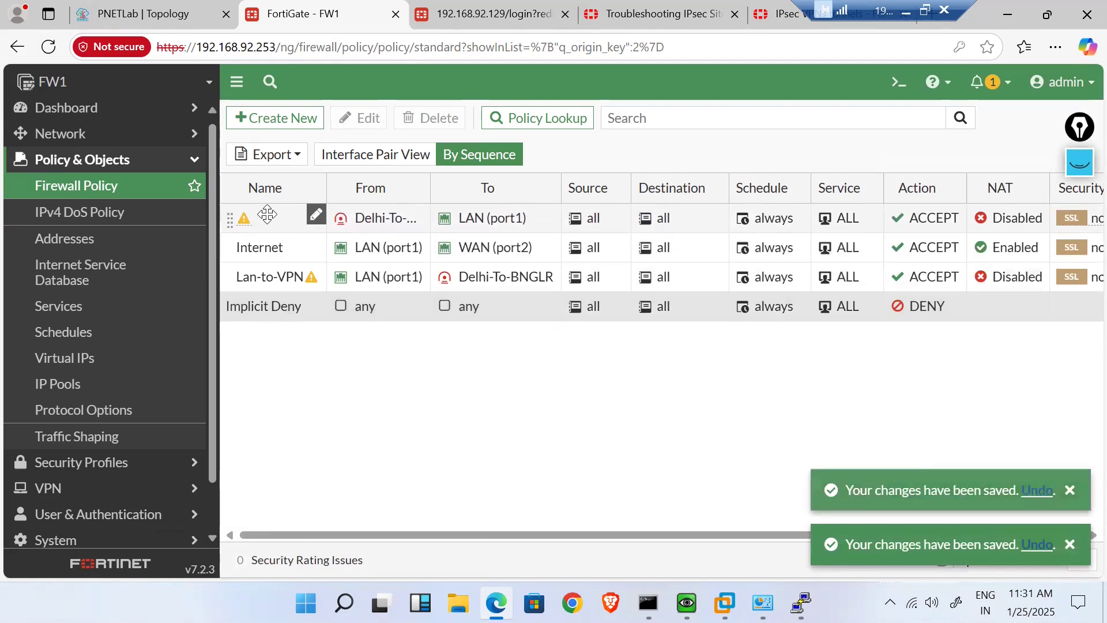
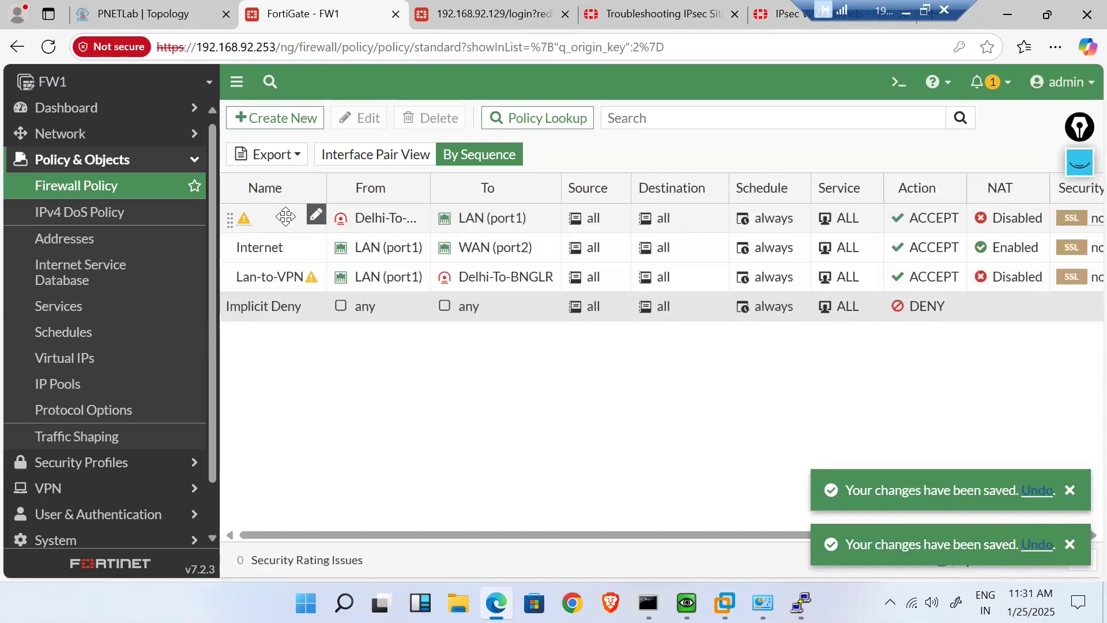
- Rename the first policy VPN-to-LAN and move Lan-to-VPN above the Internet policy
{"action": "left_click", "coordinate": [315, 217]}
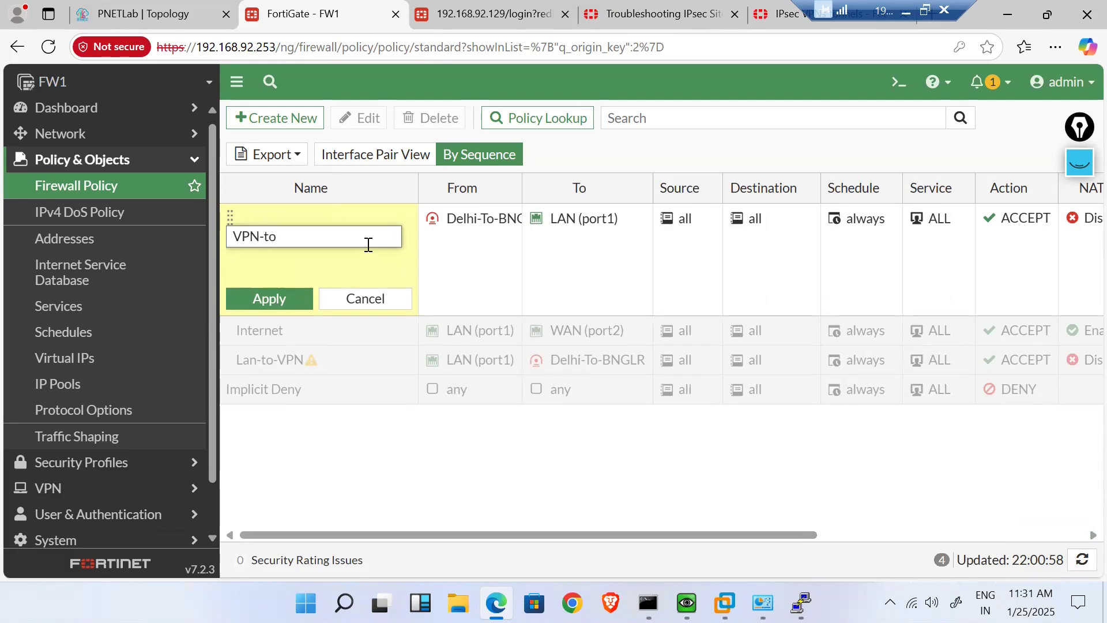
{"action": "left_click", "coordinate": [268, 300]}
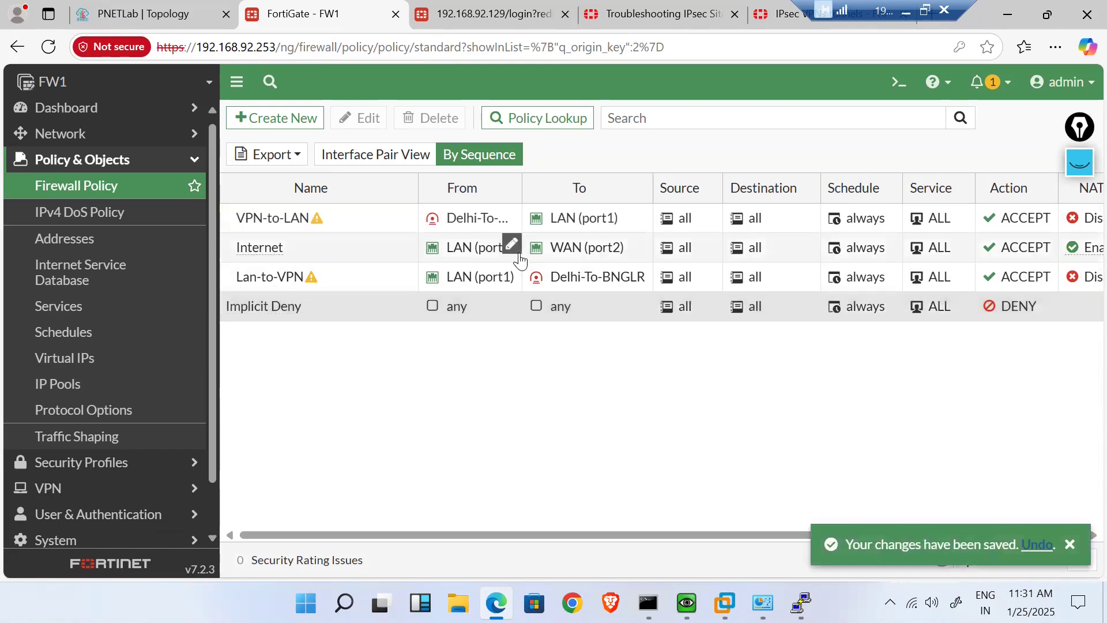
{"action": "left_click_drag", "start_coordinate": [354, 277], "coordinate": [353, 255]}
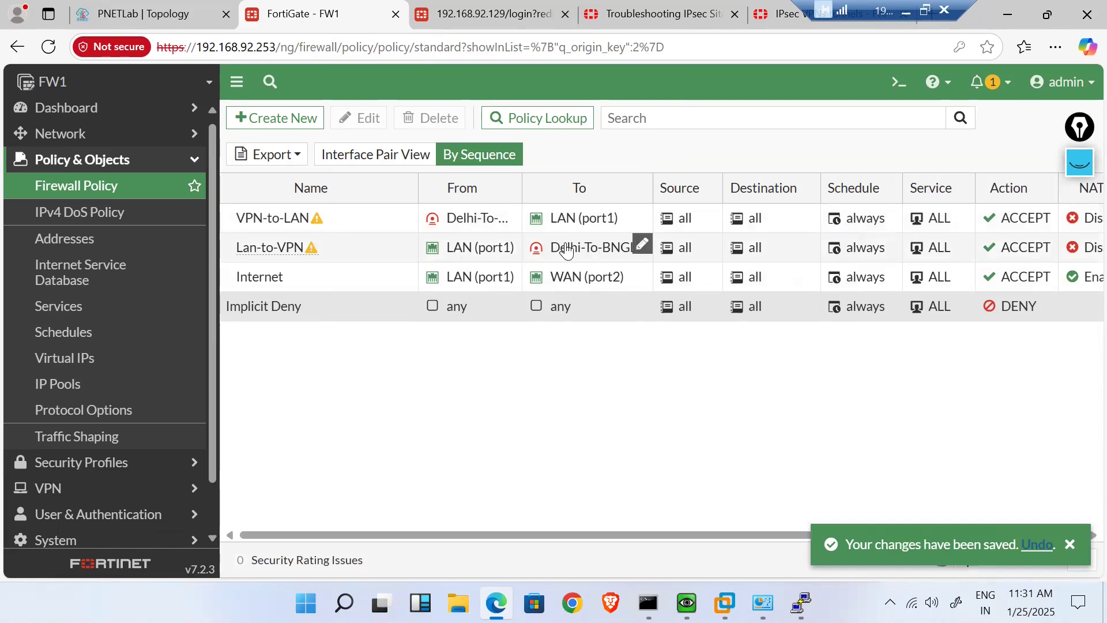
{"action": "mouse_move", "coordinate": [570, 252]}
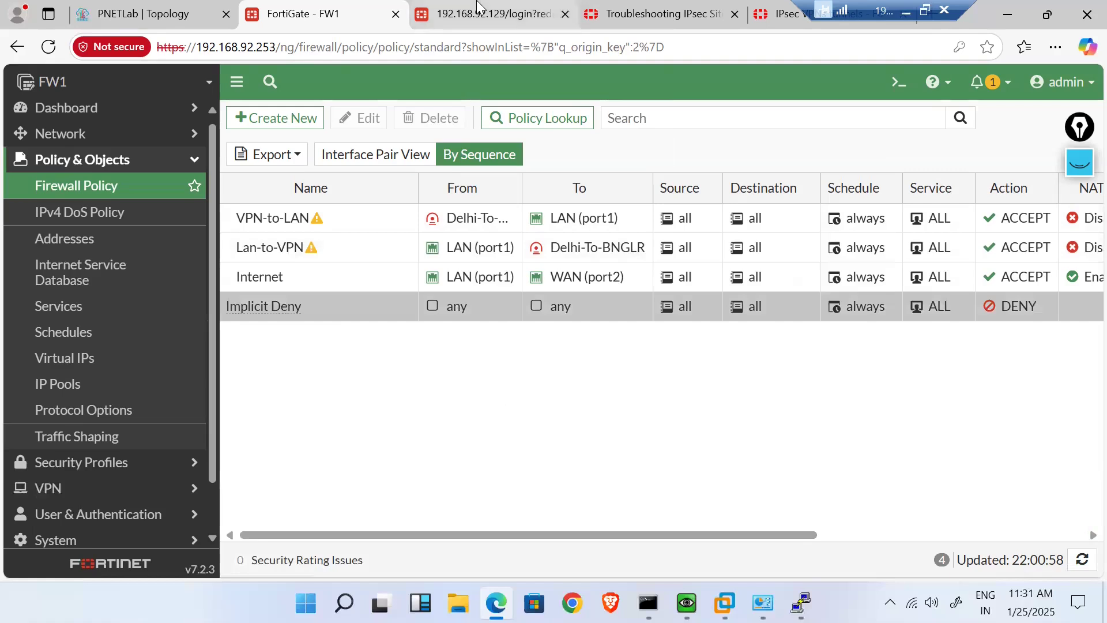
- Sign in to the second firewall's web GUI with the admin account and its password
{"action": "left_click", "coordinate": [490, 14]}
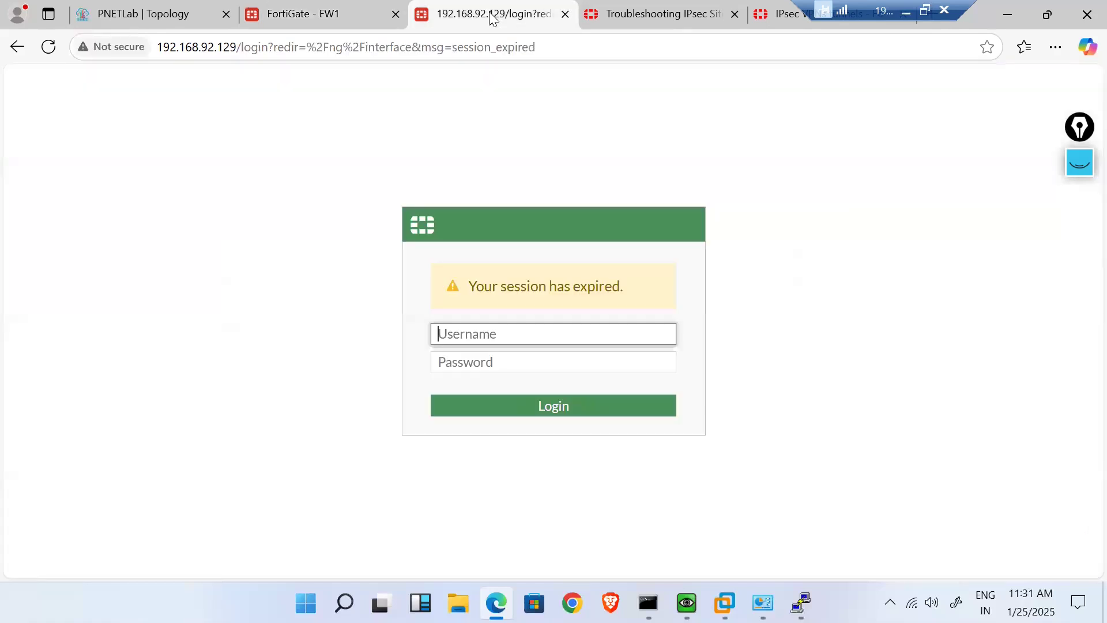
{"action": "type", "text": "admin"}
{"action": "key", "text": "Tab"}
{"action": "type", "text": "••••"}
{"action": "key", "text": "Return"}
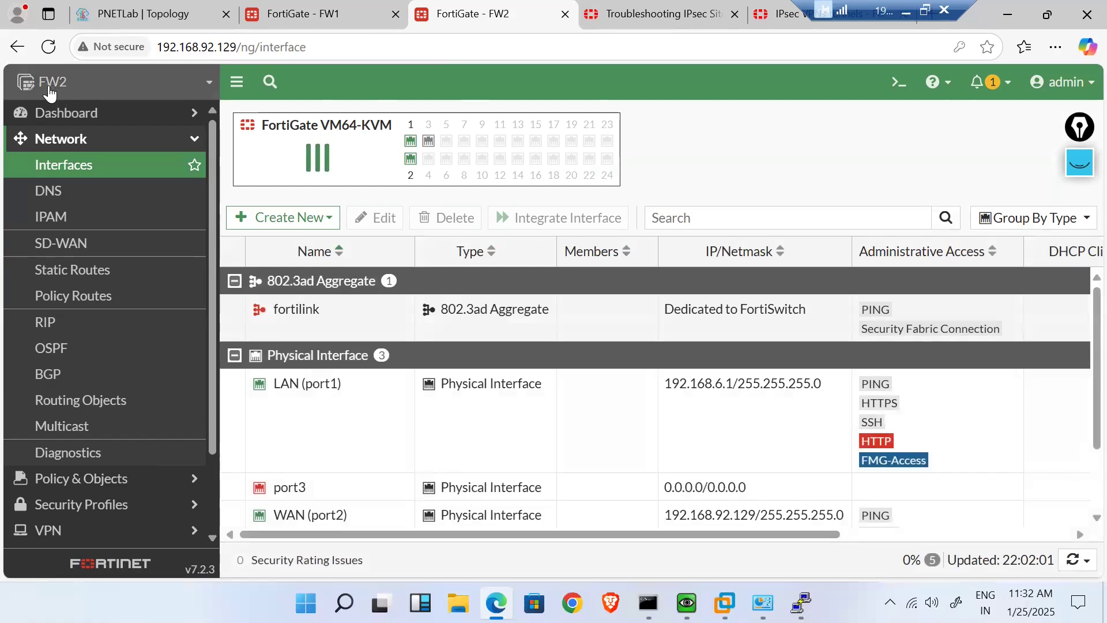
- Create a custom IPsec tunnel named BNGLR-to-Delhi and continue to its settings
{"action": "scroll", "coordinate": [89, 375], "scroll_direction": "down", "scroll_amount": 3}
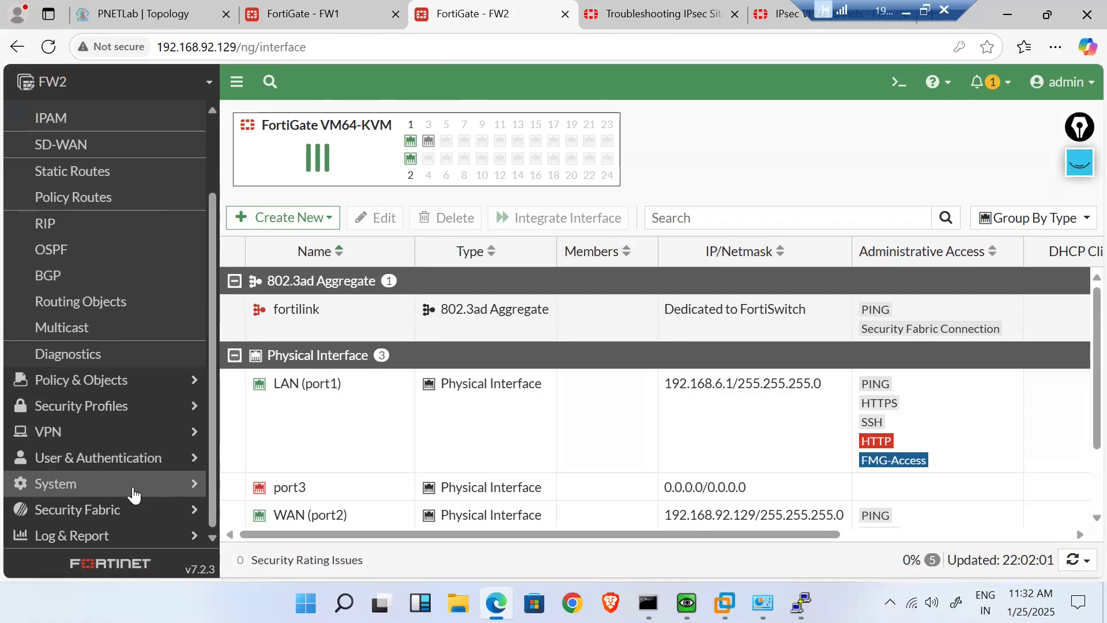
{"action": "left_click", "coordinate": [132, 493]}
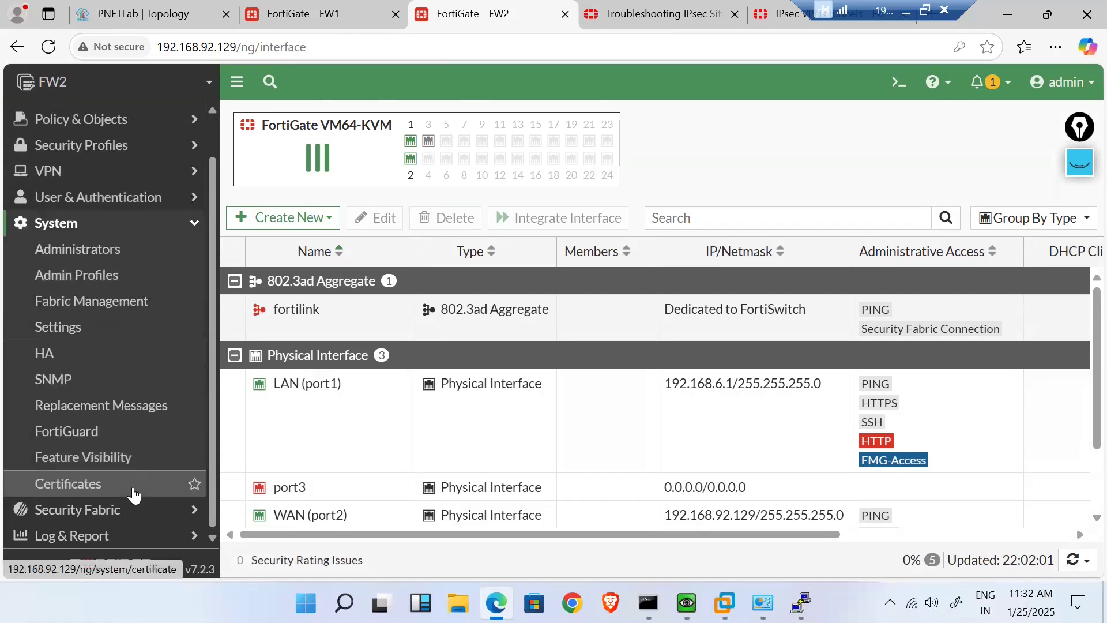
{"action": "left_click", "coordinate": [107, 181]}
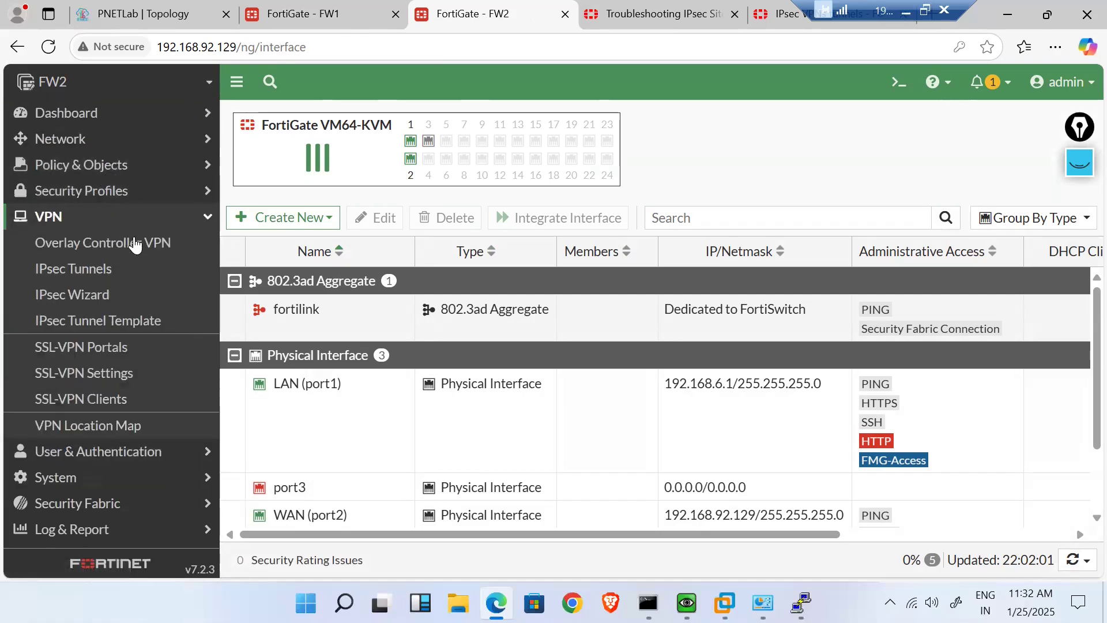
{"action": "left_click", "coordinate": [88, 277]}
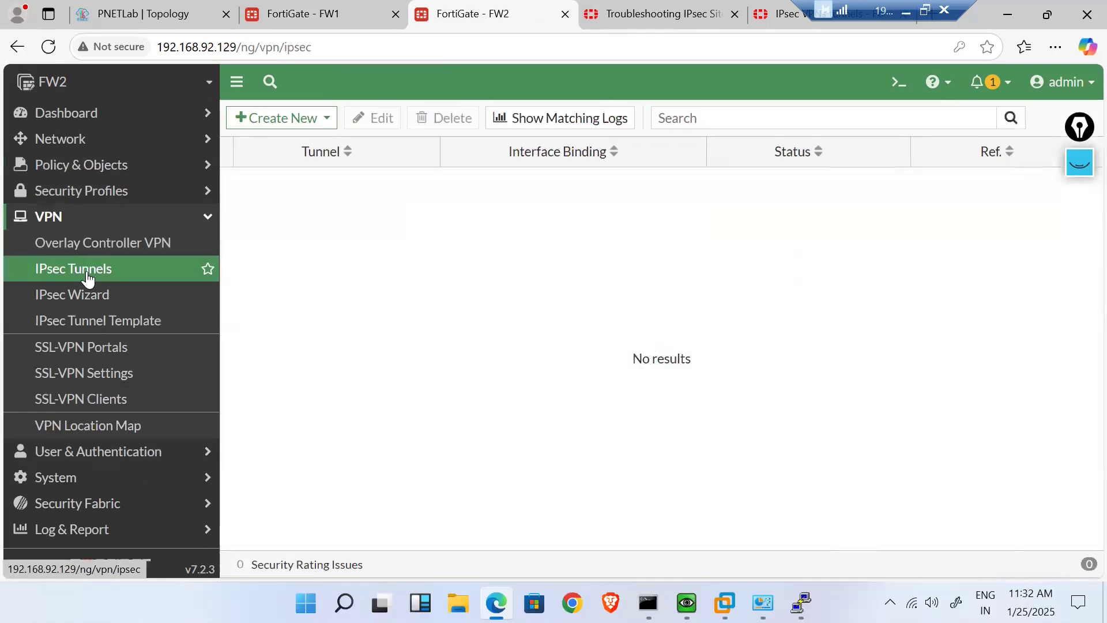
{"action": "left_click", "coordinate": [295, 119]}
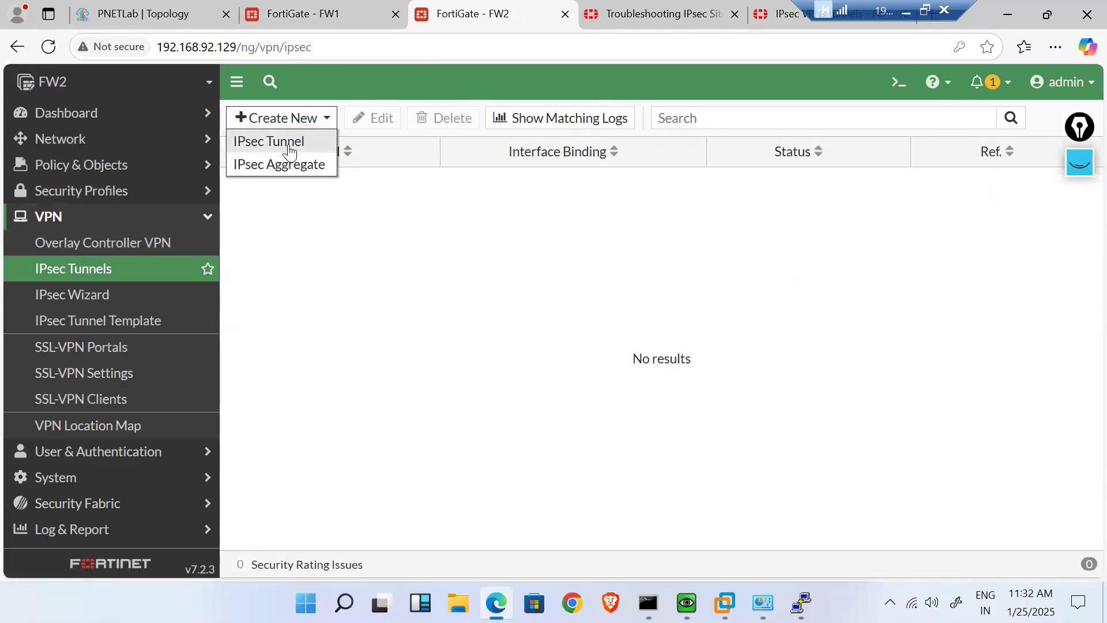
{"action": "left_click", "coordinate": [290, 151]}
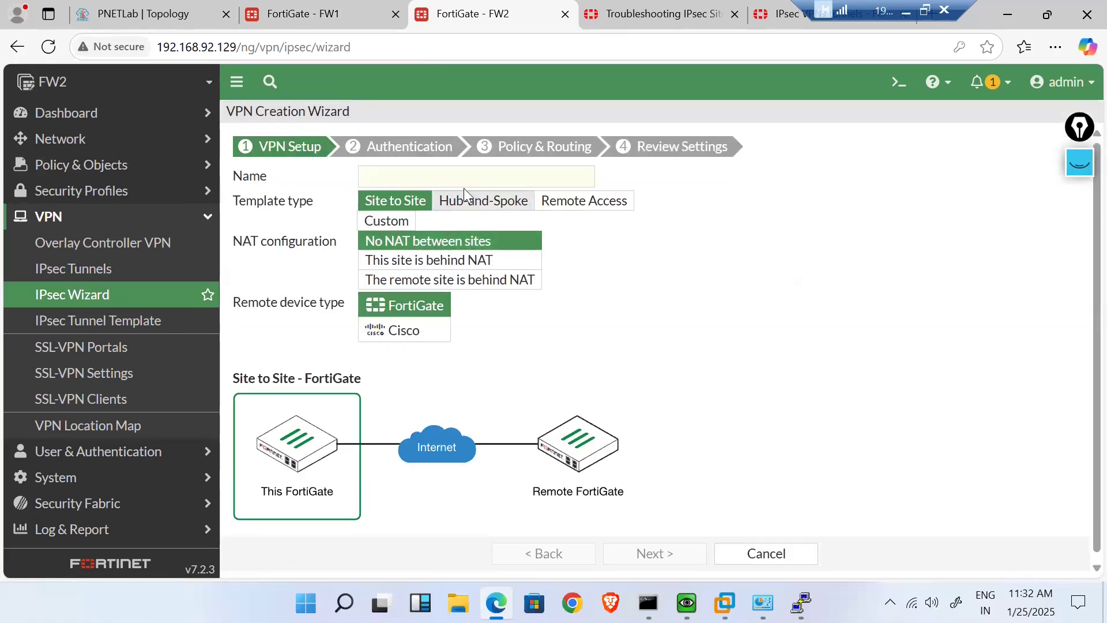
{"action": "left_click", "coordinate": [391, 226]}
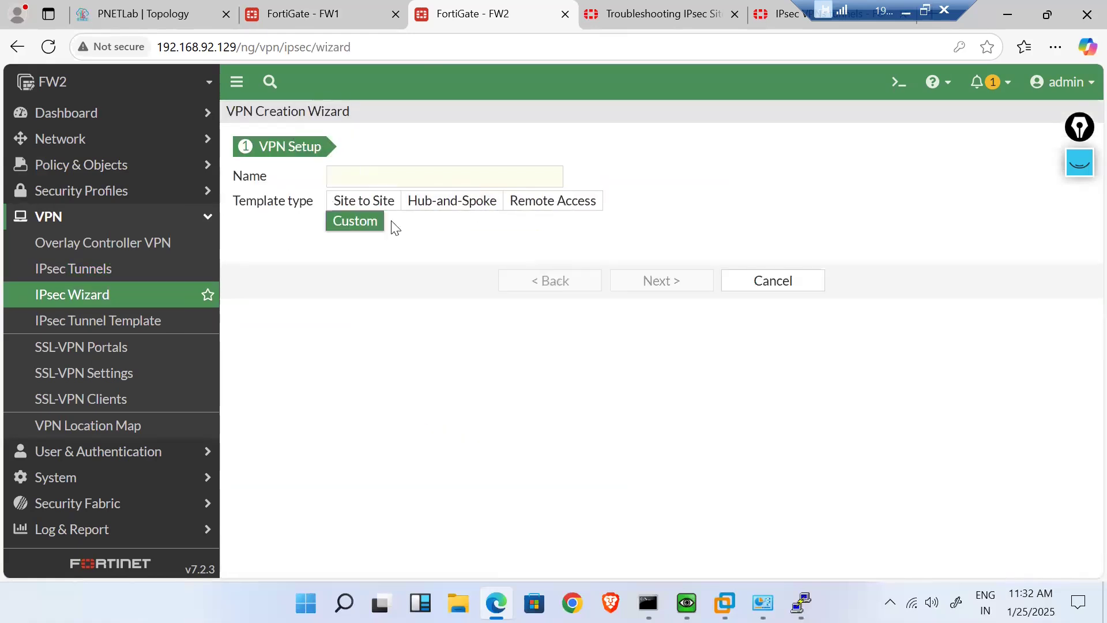
{"action": "left_click", "coordinate": [387, 176]}
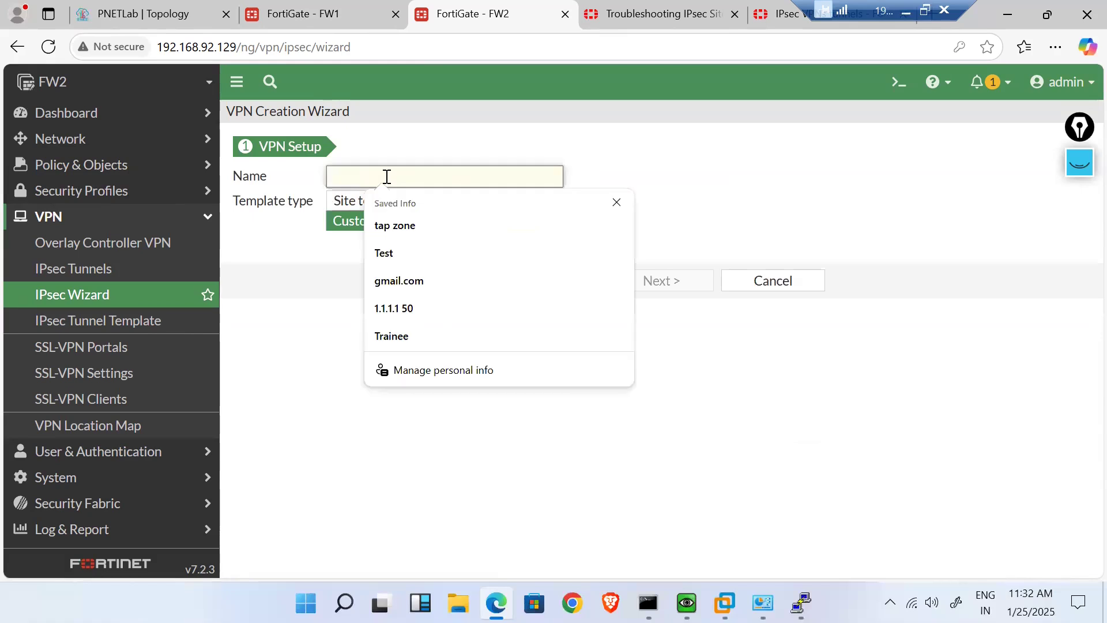
{"action": "type", "text": "BNGLR-to-Delhi"}
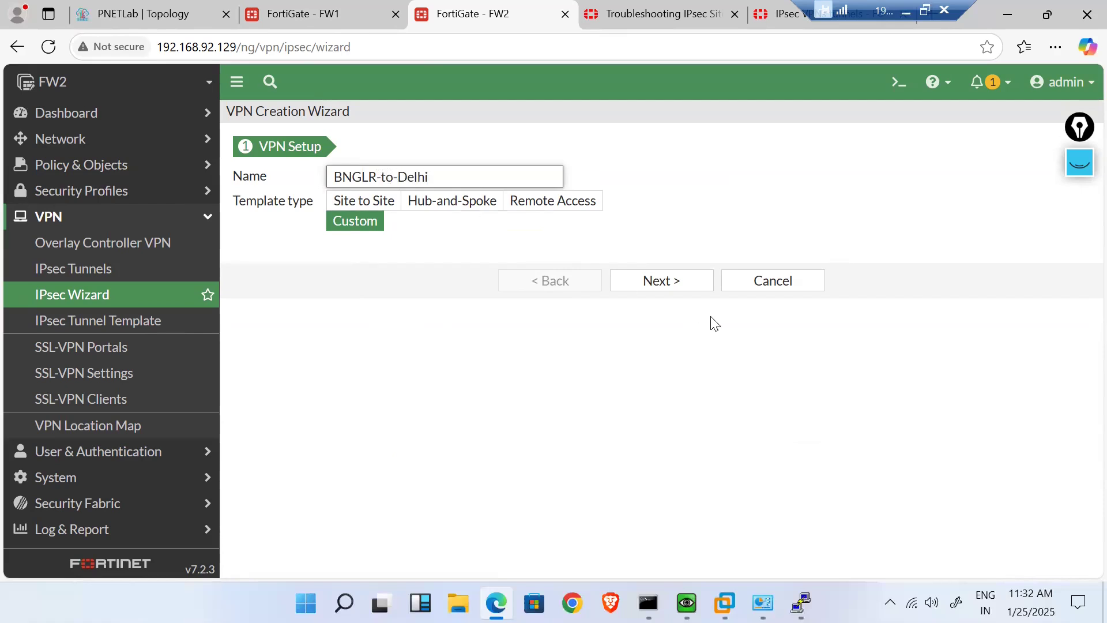
{"action": "left_click", "coordinate": [676, 279]}
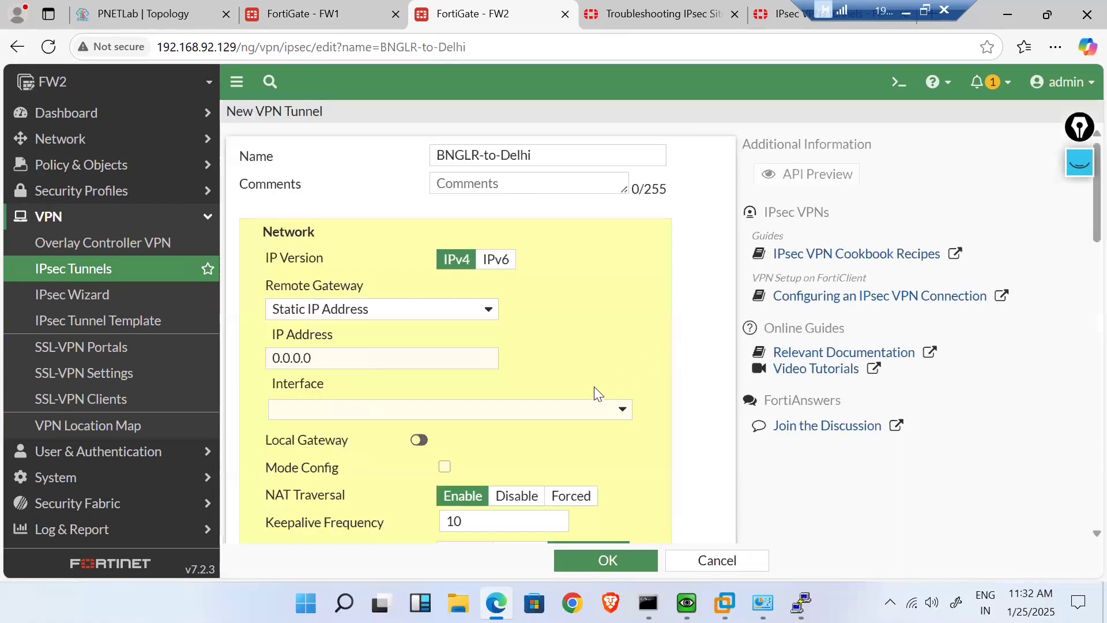
- Copy the tunnel name BNGLR-to-Delhi into the Comments field
{"action": "triple_click", "coordinate": [538, 154]}
{"action": "key", "text": "ctrl+c"}
{"action": "left_click", "coordinate": [454, 191]}
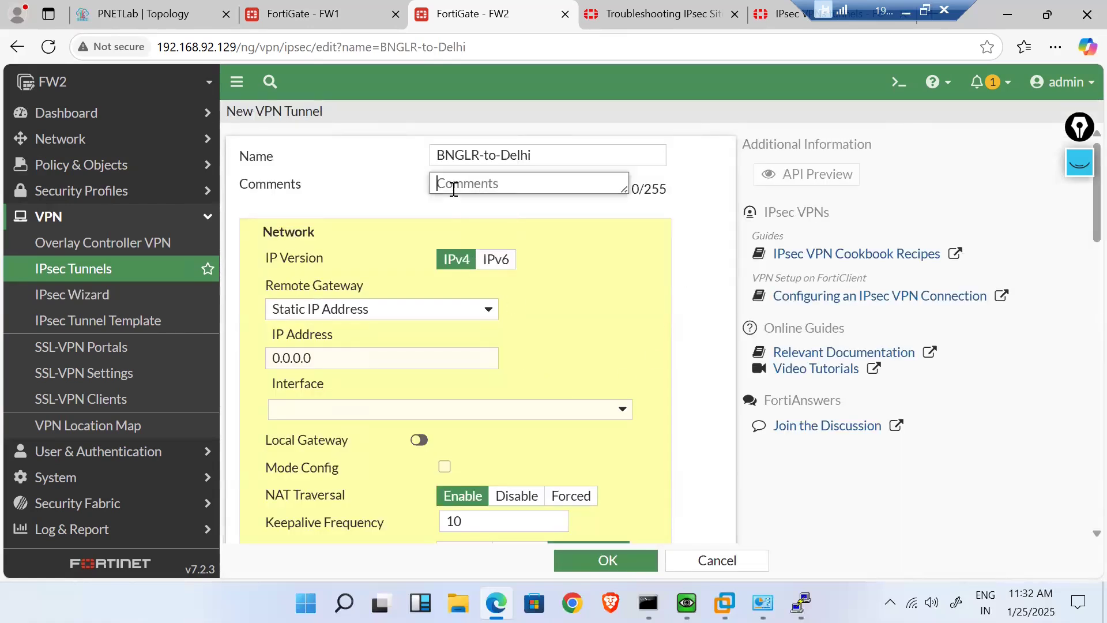
{"action": "key", "text": "ctrl+v"}
{"action": "right_click", "coordinate": [378, 280]}
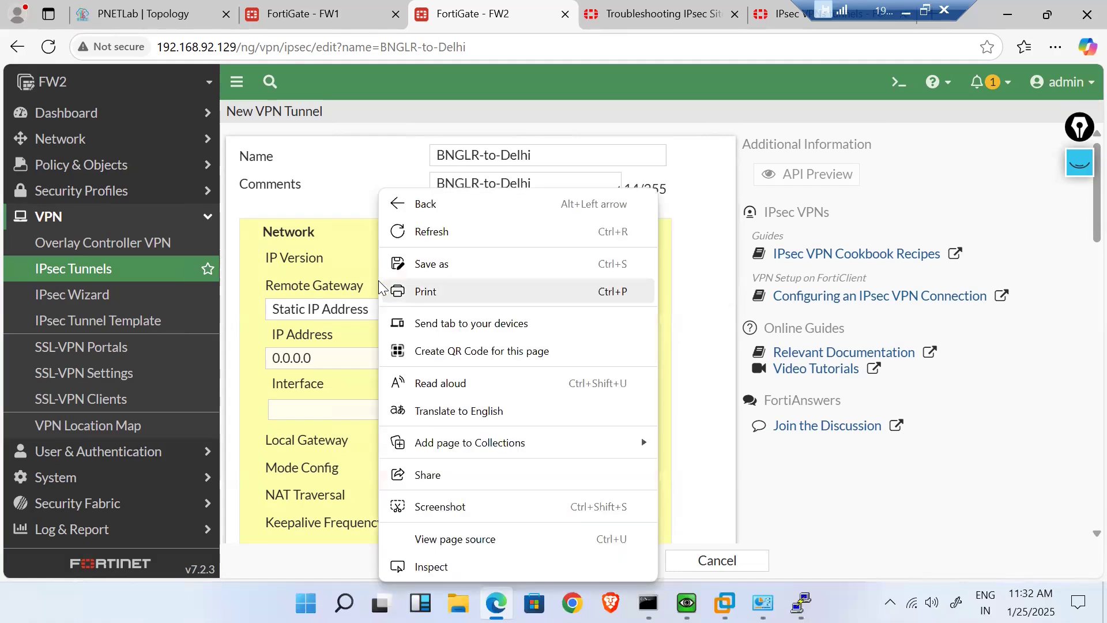
{"action": "left_click", "coordinate": [359, 248]}
- Bind the tunnel to WAN (port2) with remote gateway IP 192.168.92.129
{"action": "scroll", "coordinate": [359, 248], "scroll_direction": "down", "scroll_amount": 1}
{"action": "scroll", "coordinate": [361, 253], "scroll_direction": "down", "scroll_amount": 2}
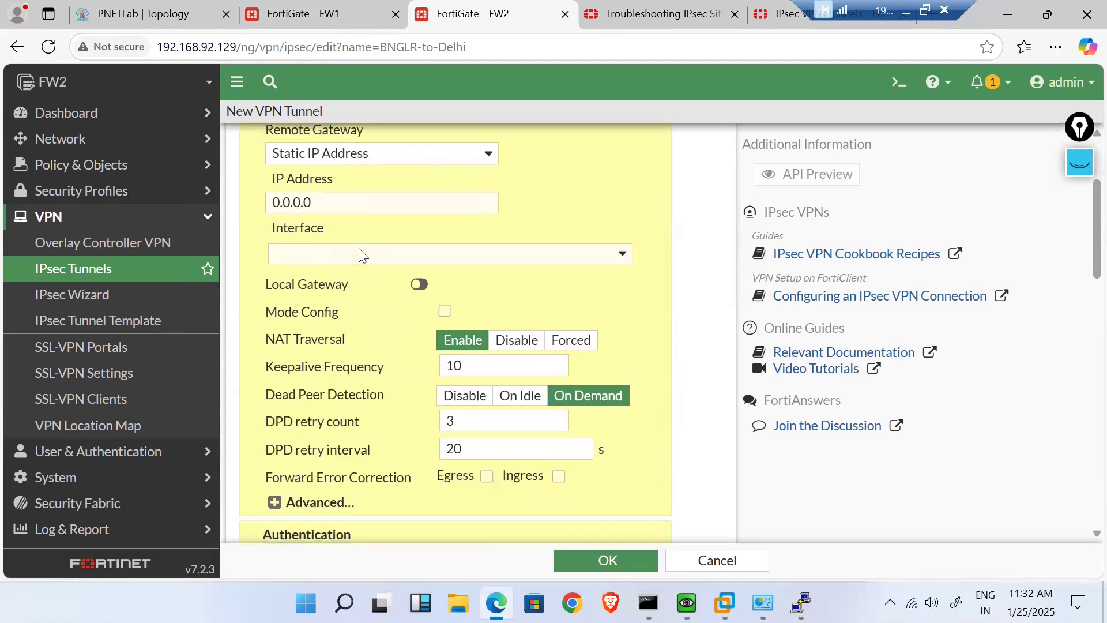
{"action": "left_click", "coordinate": [355, 251]}
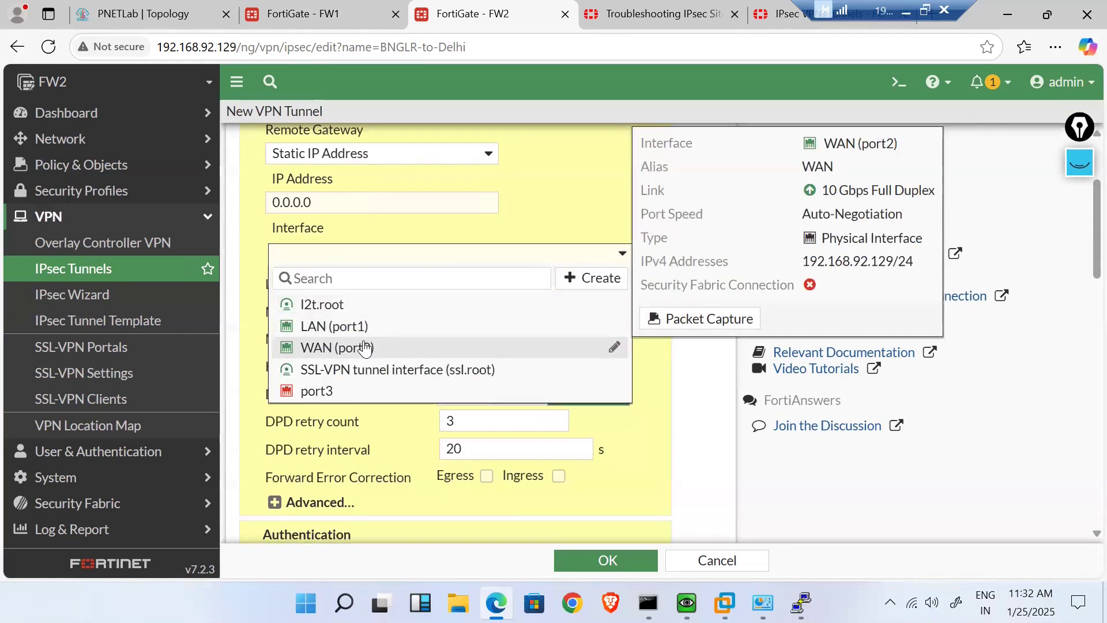
{"action": "left_click", "coordinate": [364, 348]}
{"action": "left_click_drag", "start_coordinate": [334, 210], "coordinate": [258, 198]}
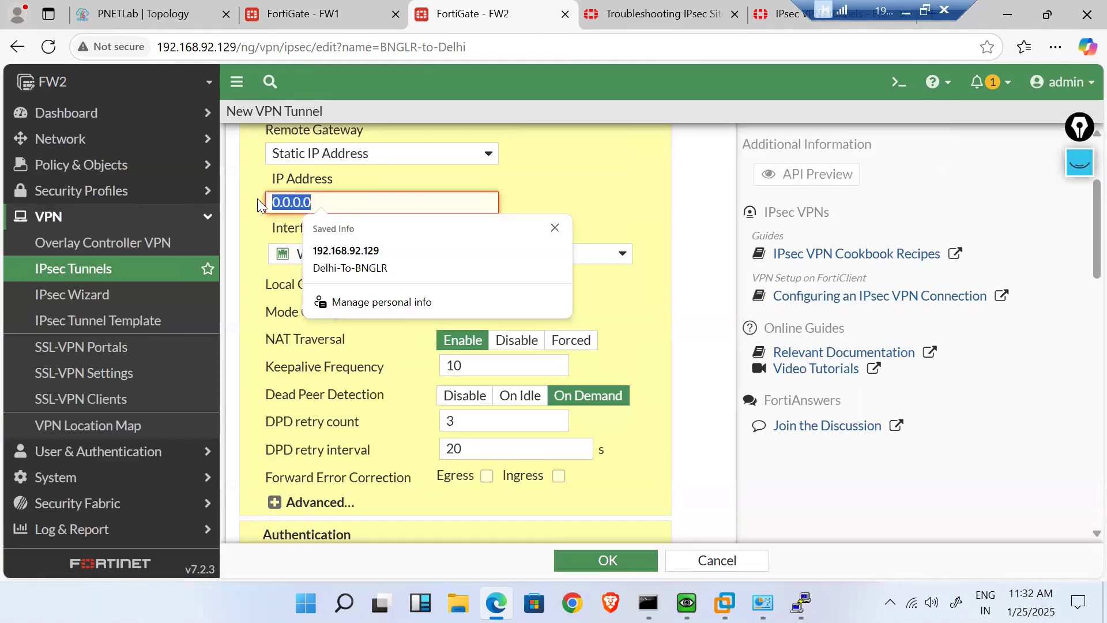
{"action": "type", "text": "192.168.92."}
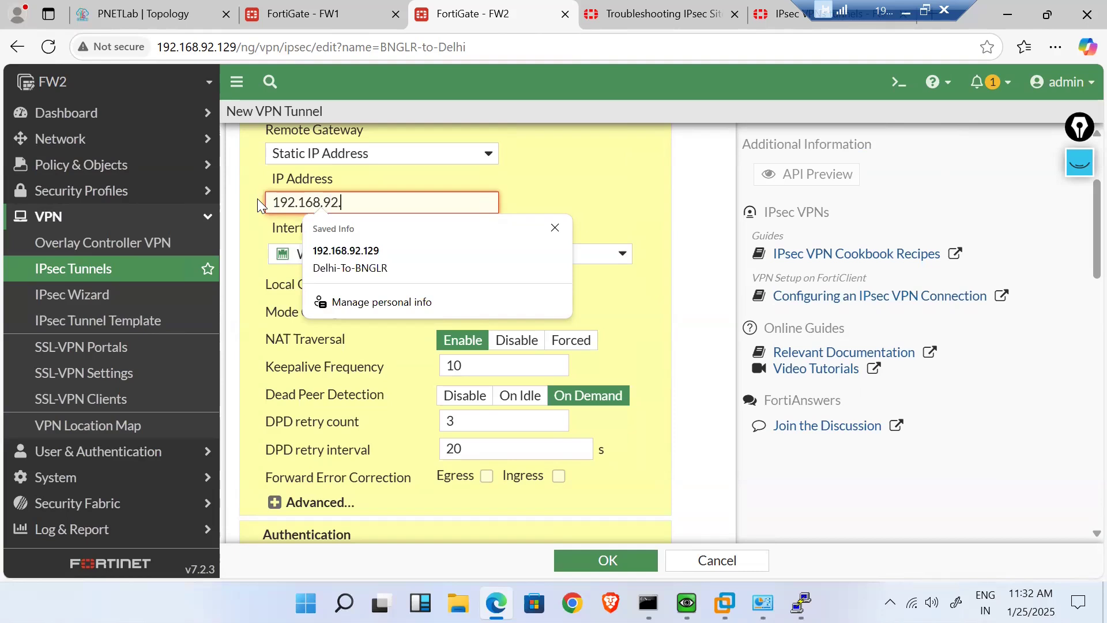
{"action": "type", "text": "129"}
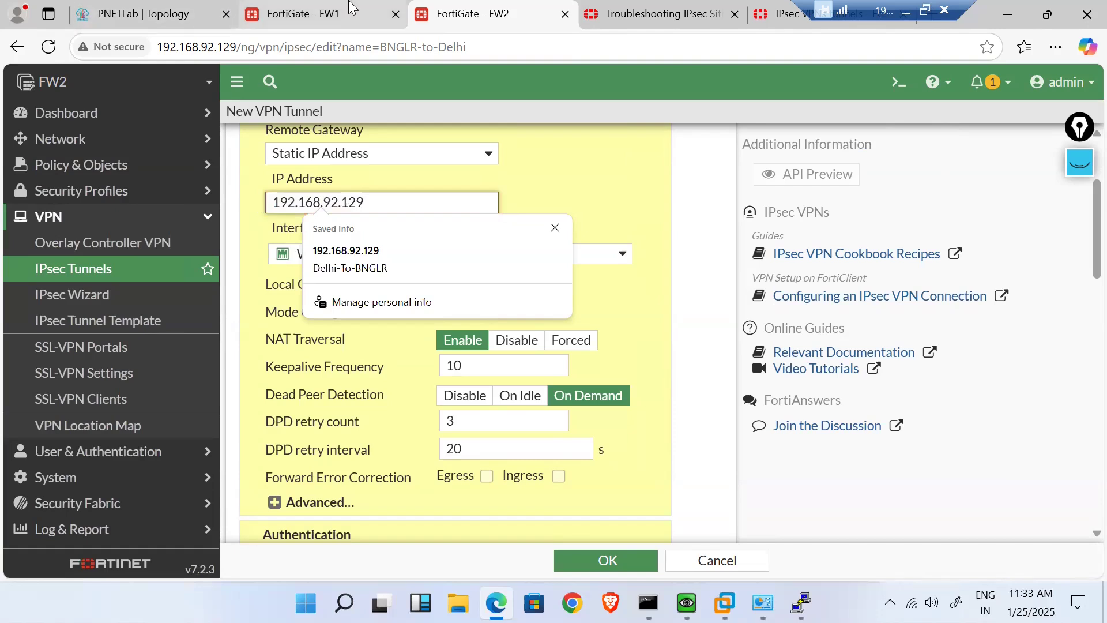
{"action": "left_click", "coordinate": [349, 8]}
- Open FW1's Delhi-To-BNGLR tunnel settings for reference
{"action": "scroll", "coordinate": [102, 407], "scroll_direction": "down", "scroll_amount": 2}
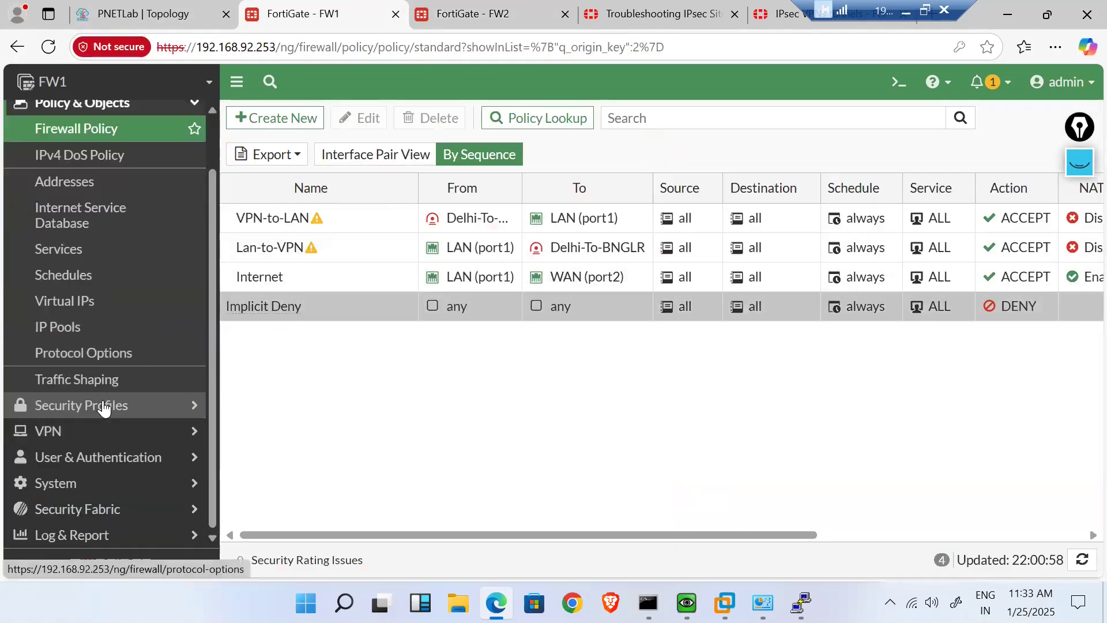
{"action": "left_click", "coordinate": [126, 431]}
{"action": "left_click", "coordinate": [86, 270]}
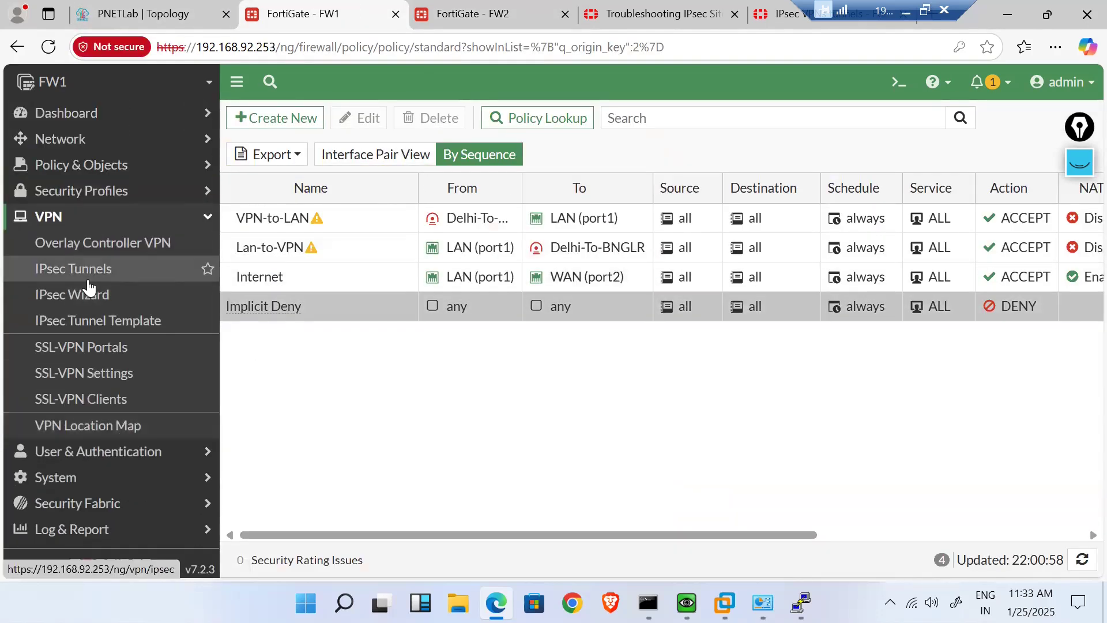
{"action": "double_click", "coordinate": [389, 212]}
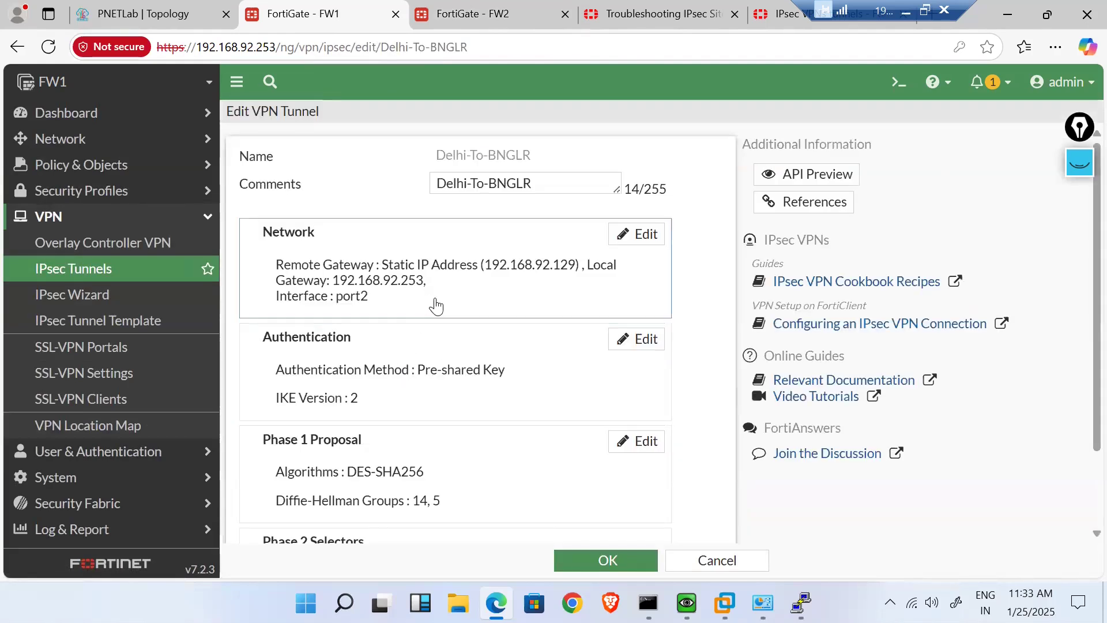
{"action": "left_click", "coordinate": [483, 12]}
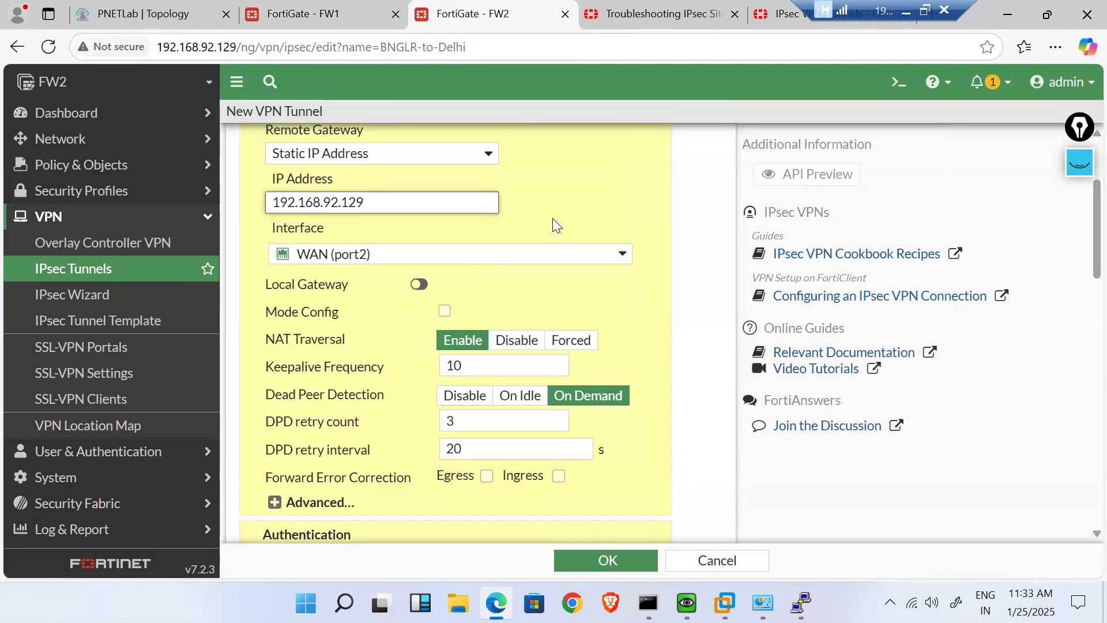
- Confirm the FW2 tunnel's remote gateway address 192.168.92.129
{"action": "left_click", "coordinate": [572, 221]}
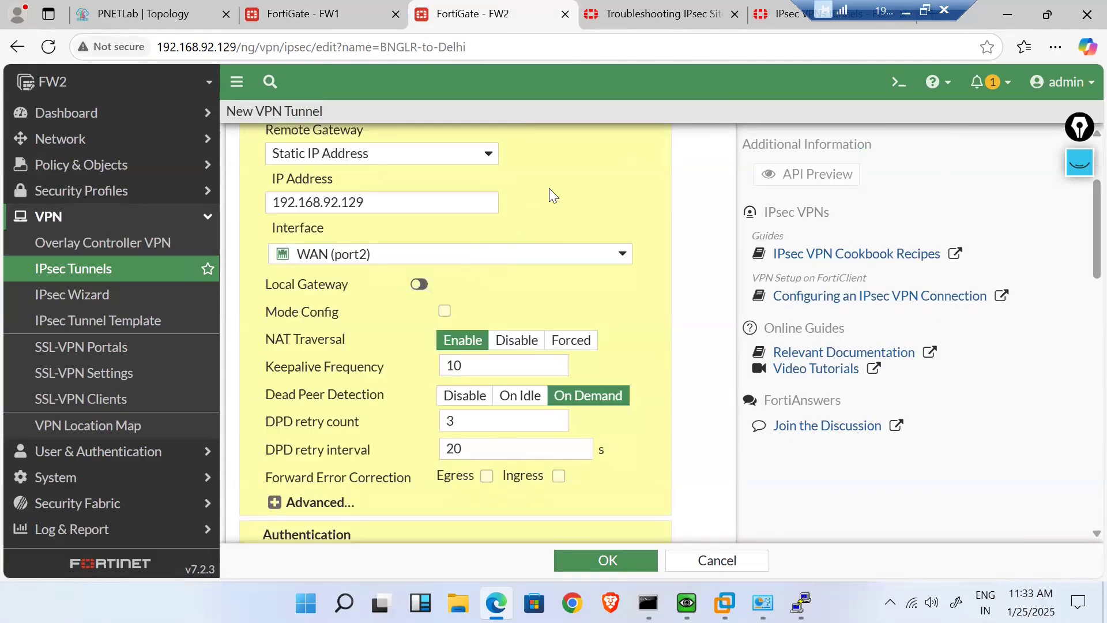
{"action": "scroll", "coordinate": [551, 193], "scroll_direction": "up", "scroll_amount": 2}
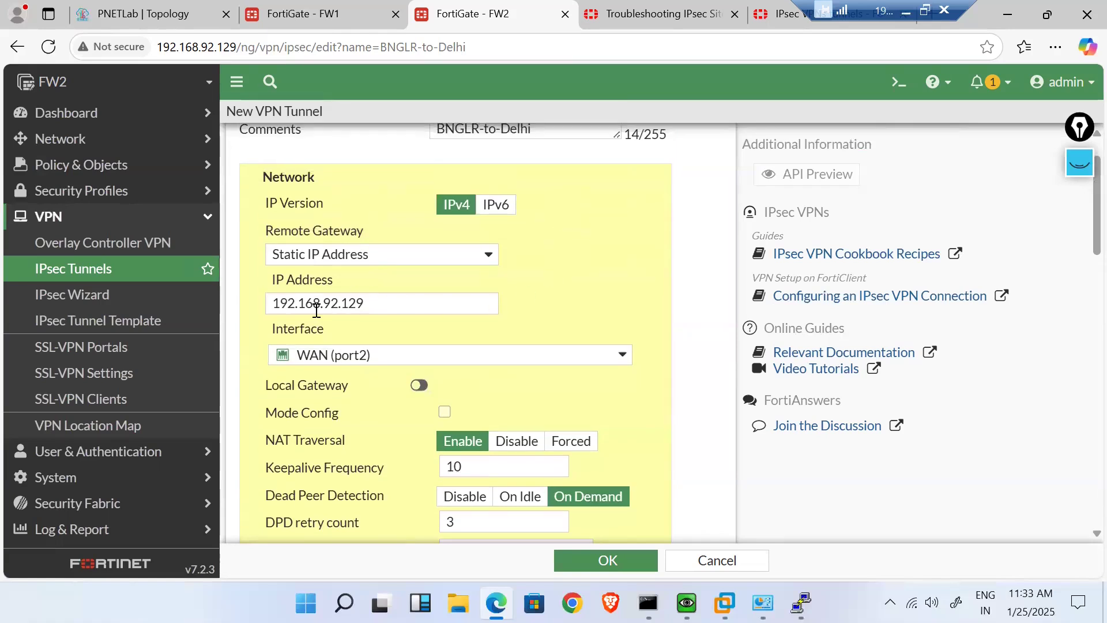
{"action": "left_click", "coordinate": [374, 305]}
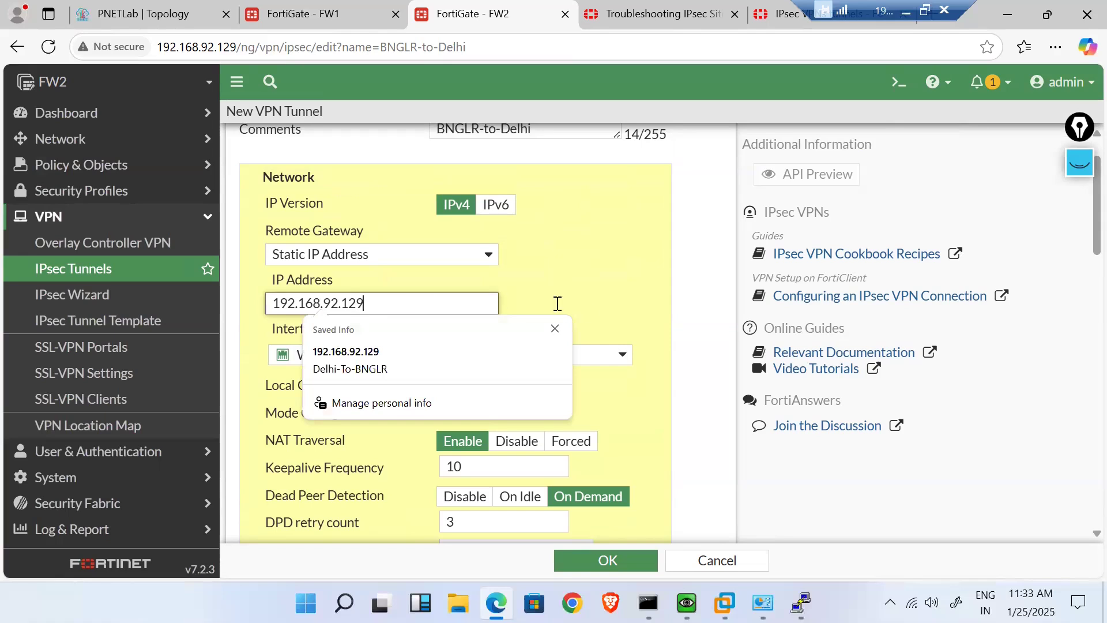
{"action": "left_click", "coordinate": [587, 303]}
{"action": "scroll", "coordinate": [588, 303], "scroll_direction": "down", "scroll_amount": 2}
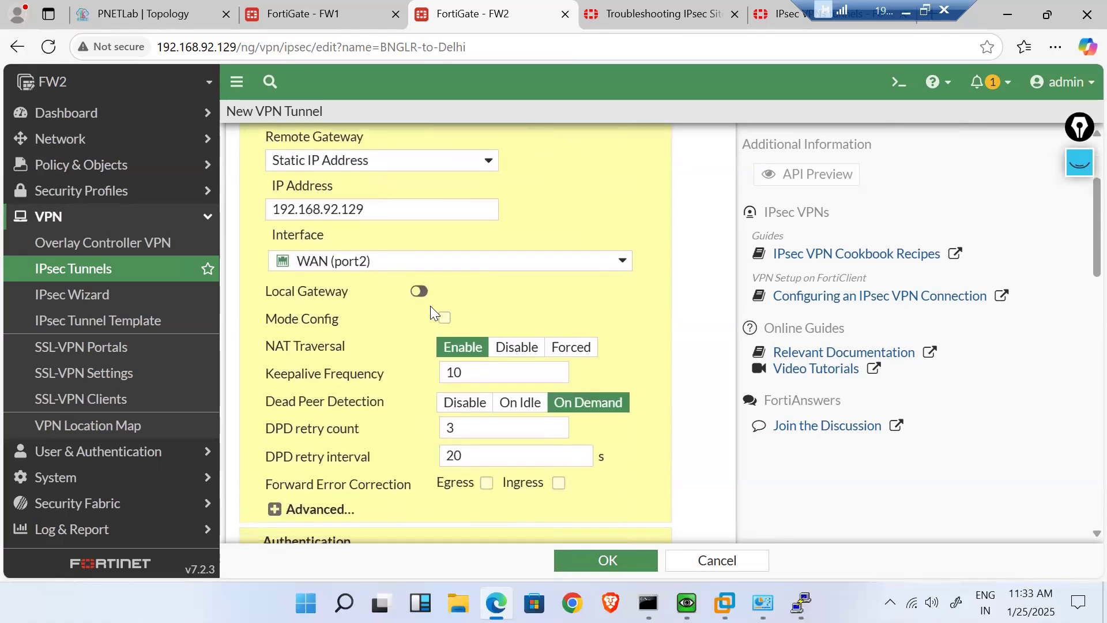
- Enable a local gateway using the primary IP and disable NAT traversal
{"action": "left_click", "coordinate": [419, 293]}
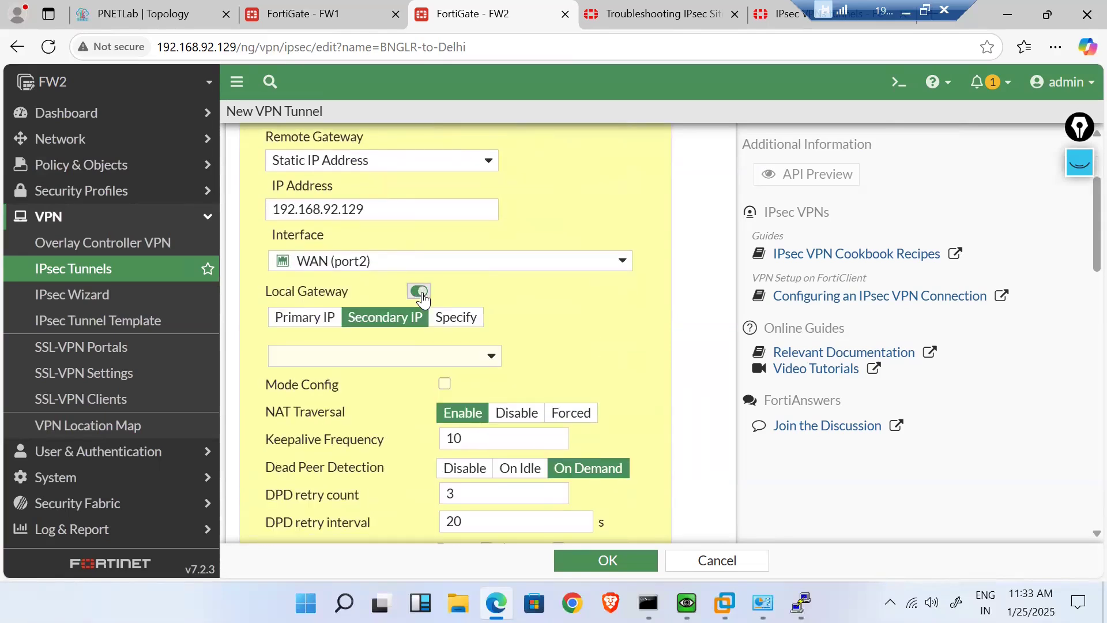
{"action": "left_click", "coordinate": [301, 324]}
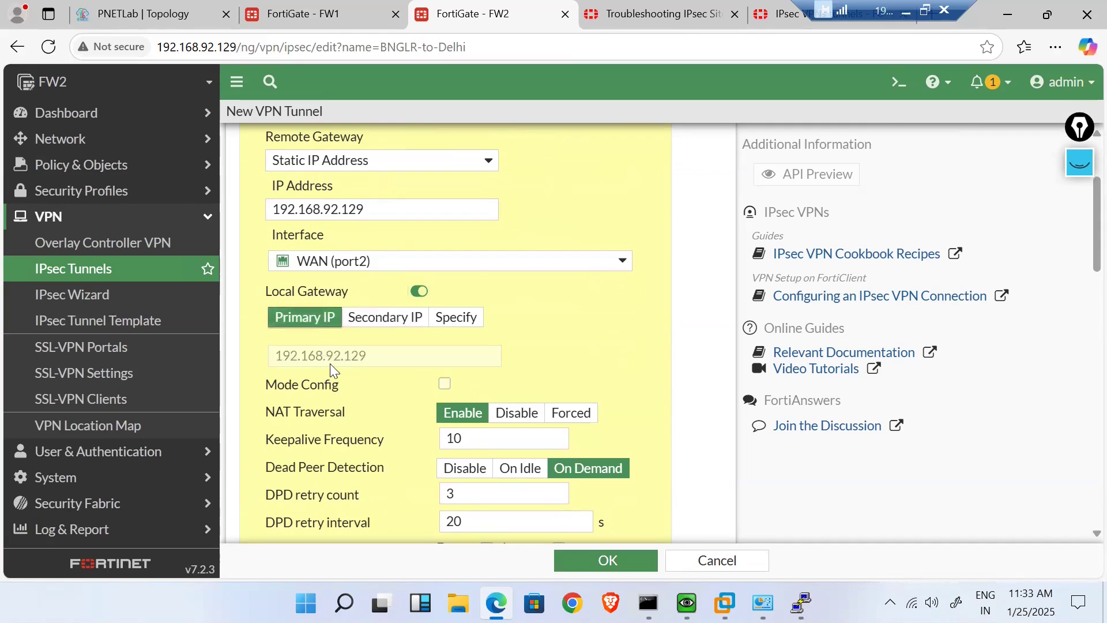
{"action": "scroll", "coordinate": [330, 364], "scroll_direction": "down", "scroll_amount": 3}
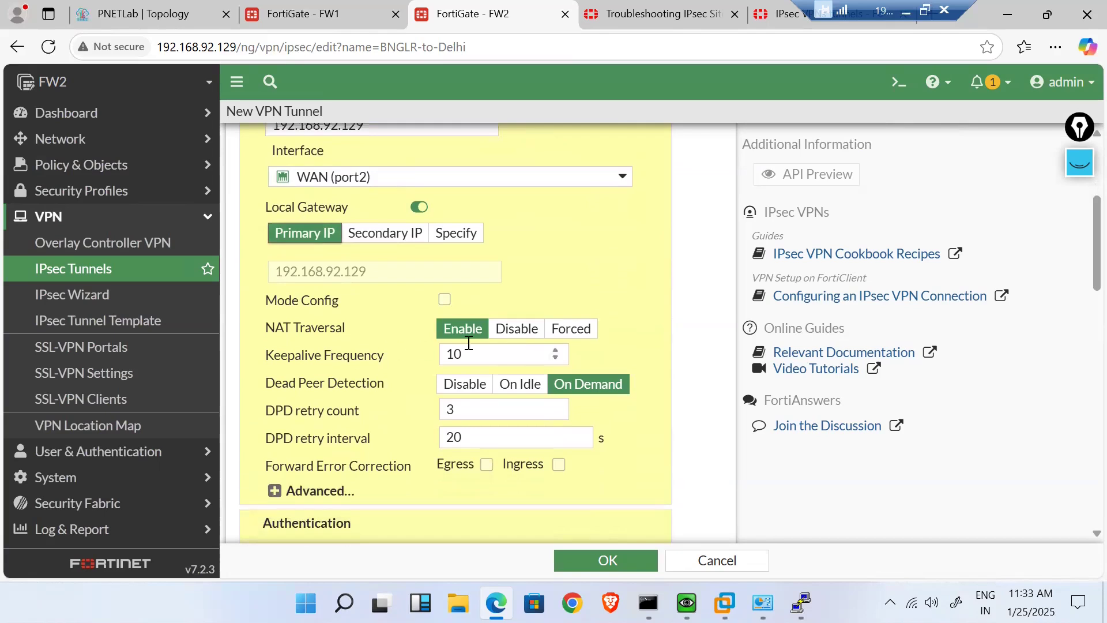
{"action": "left_click", "coordinate": [517, 328]}
{"action": "scroll", "coordinate": [405, 417], "scroll_direction": "down", "scroll_amount": 4}
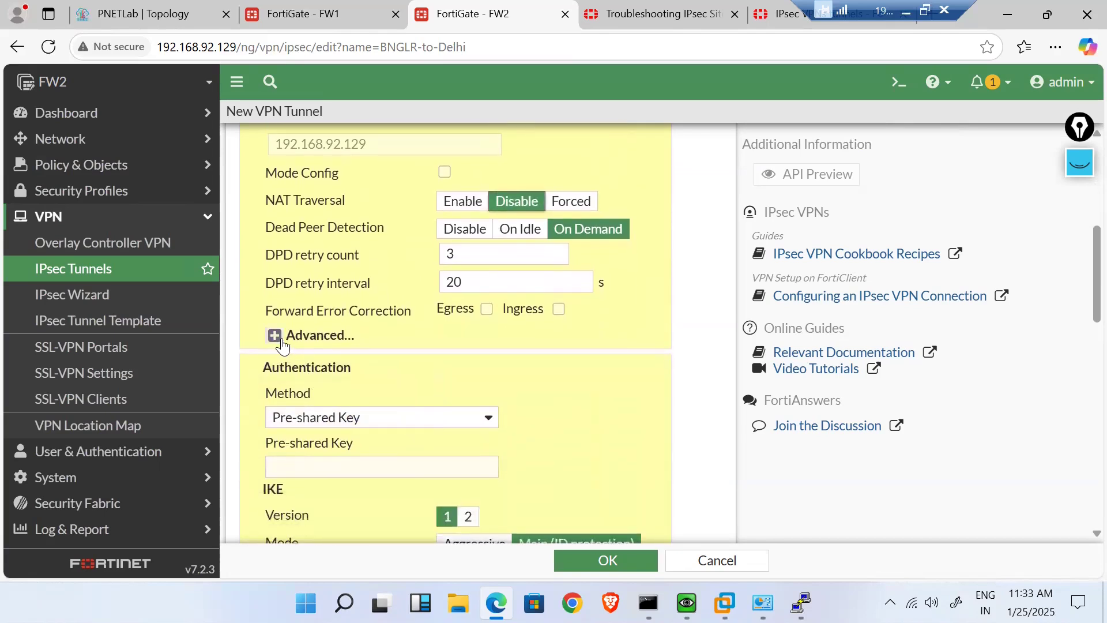
{"action": "left_click", "coordinate": [276, 337]}
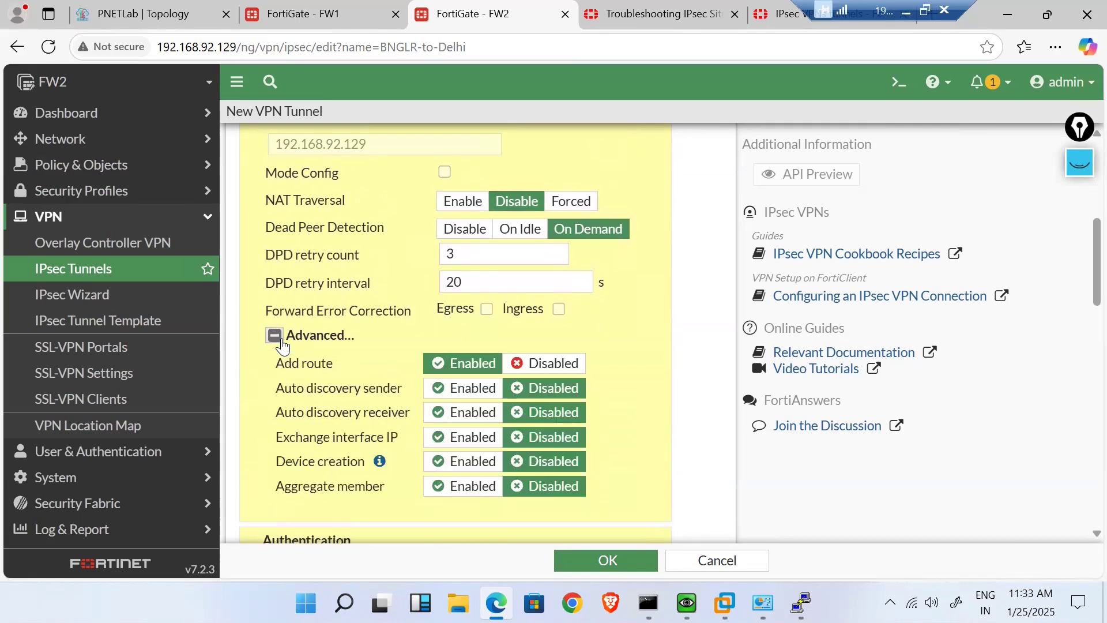
{"action": "left_click", "coordinate": [280, 341]}
{"action": "scroll", "coordinate": [282, 345], "scroll_direction": "down", "scroll_amount": 2}
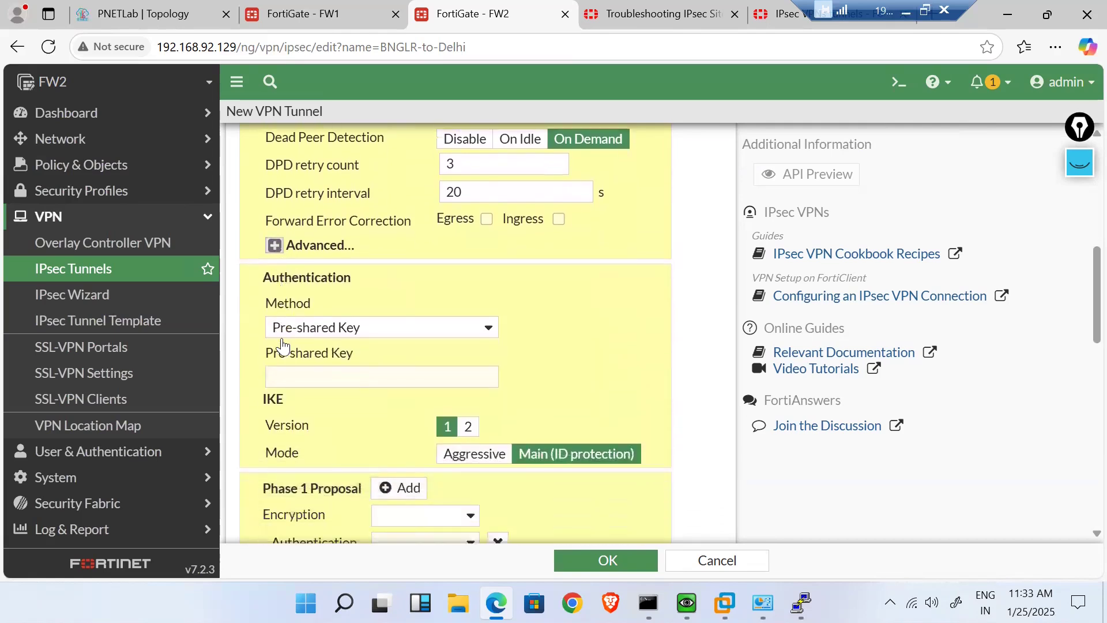
- Enter the tunnel's pre-shared key and reveal it to verify
{"action": "left_click", "coordinate": [395, 343]}
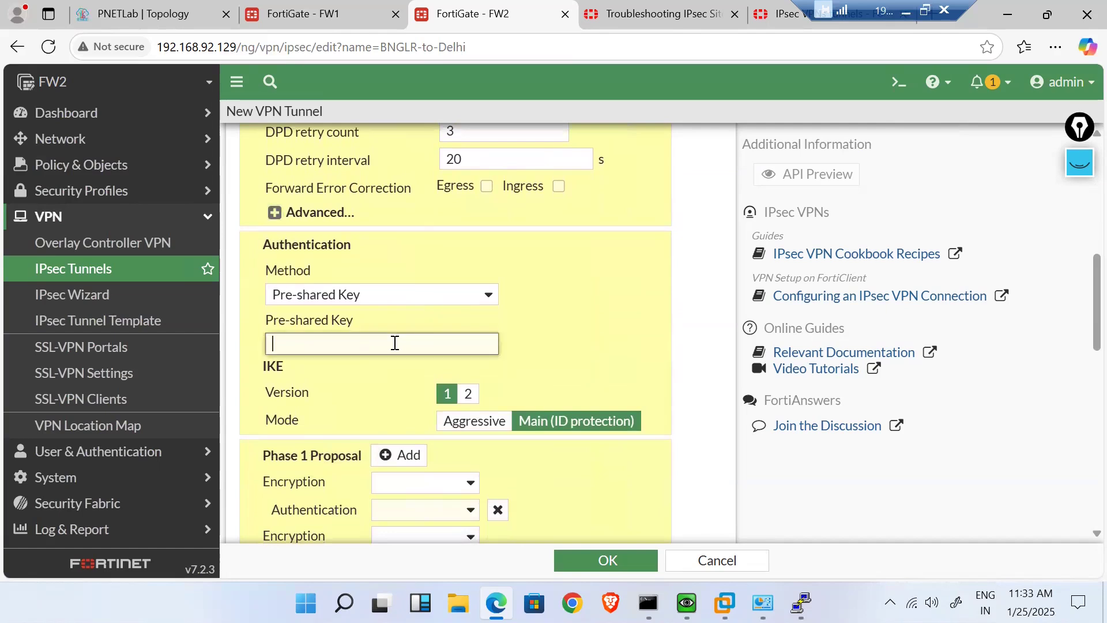
{"action": "type", "text": "••••••••"}
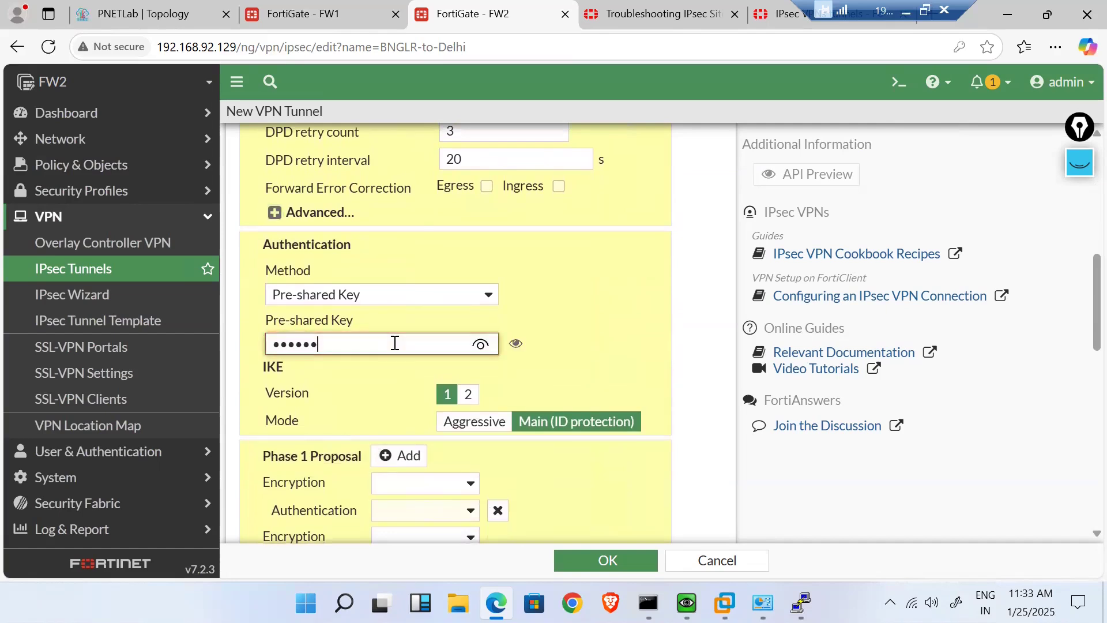
{"action": "left_click", "coordinate": [480, 344]}
{"action": "scroll", "coordinate": [595, 367], "scroll_direction": "down", "scroll_amount": 2}
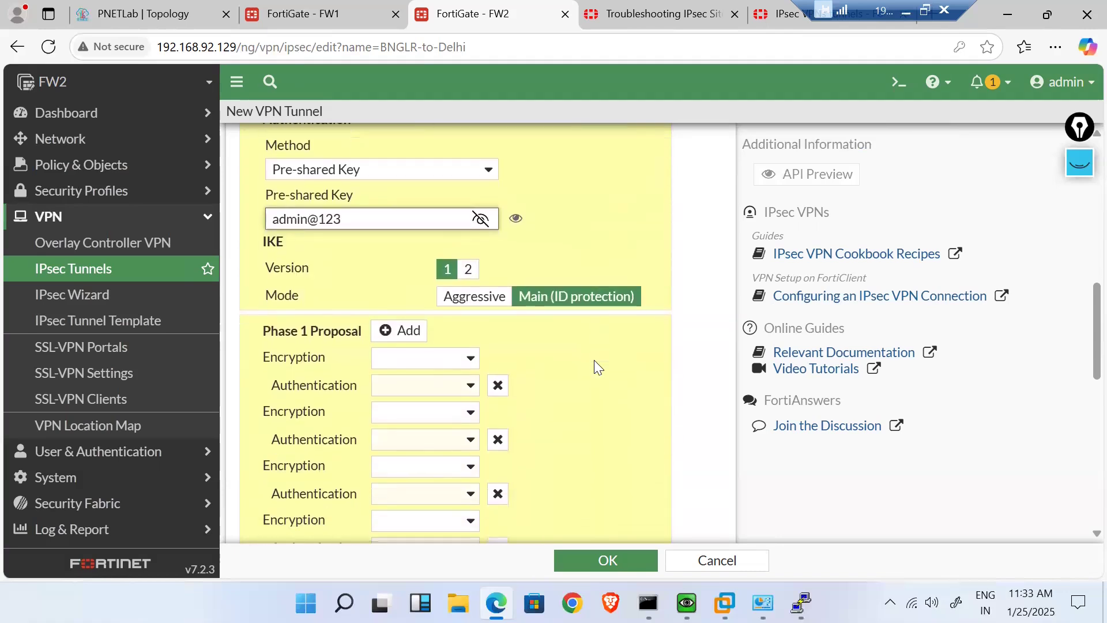
- Switch to IKE version 2 and keep a single DES/SHA256 Phase 1 proposal
{"action": "left_click", "coordinate": [469, 270]}
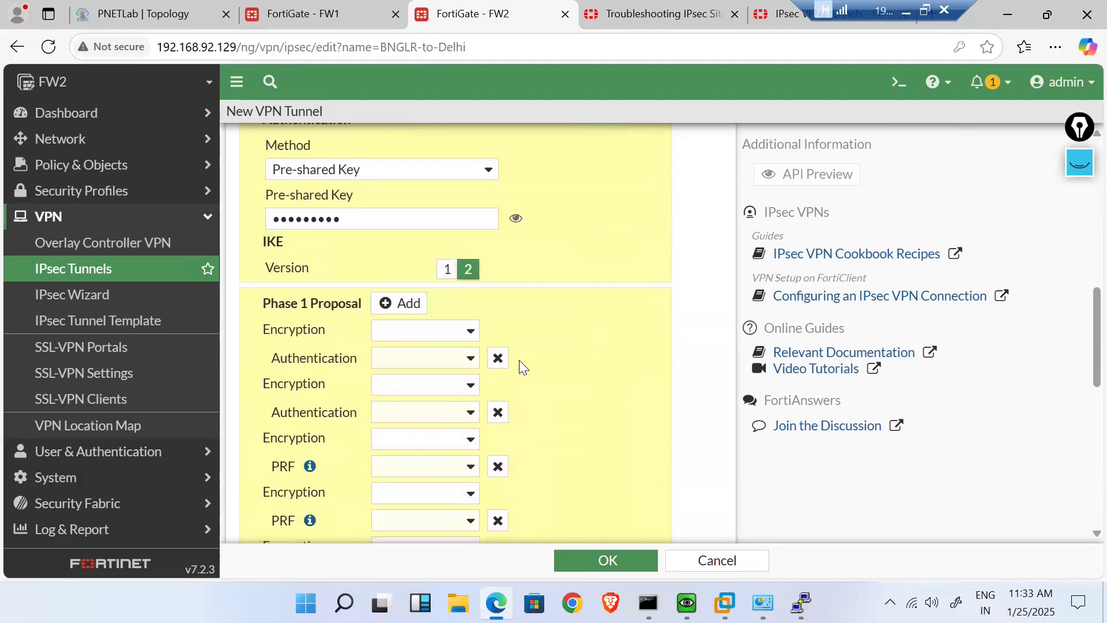
{"action": "left_click", "coordinate": [498, 360]}
{"action": "left_click", "coordinate": [497, 360]}
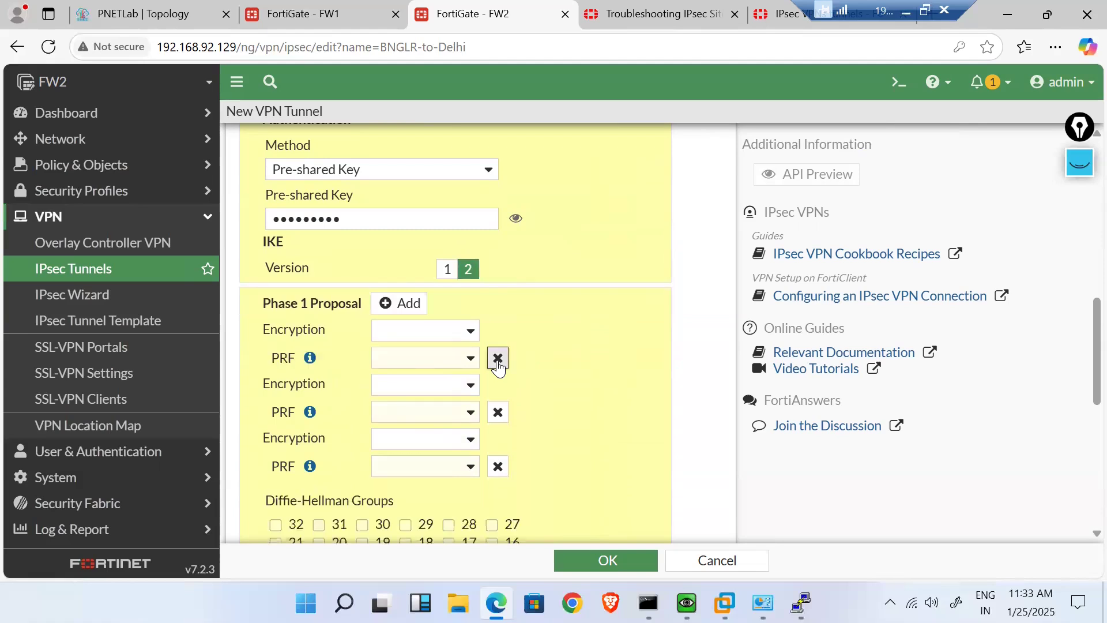
{"action": "left_click", "coordinate": [498, 360]}
{"action": "left_click", "coordinate": [498, 359]}
{"action": "left_click", "coordinate": [470, 331]}
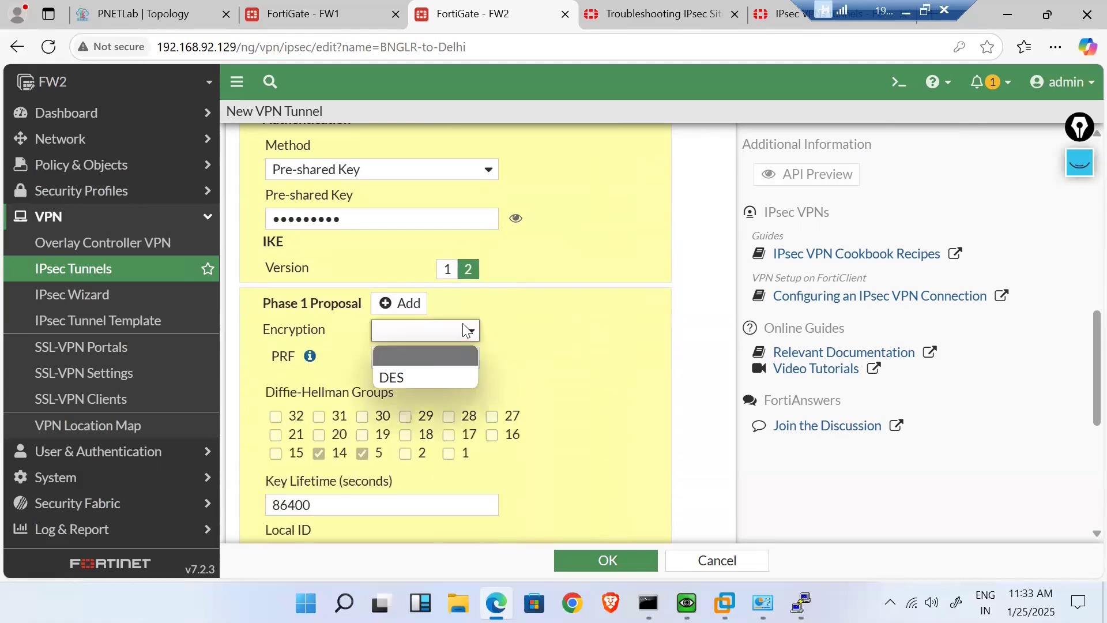
{"action": "left_click", "coordinate": [406, 379]}
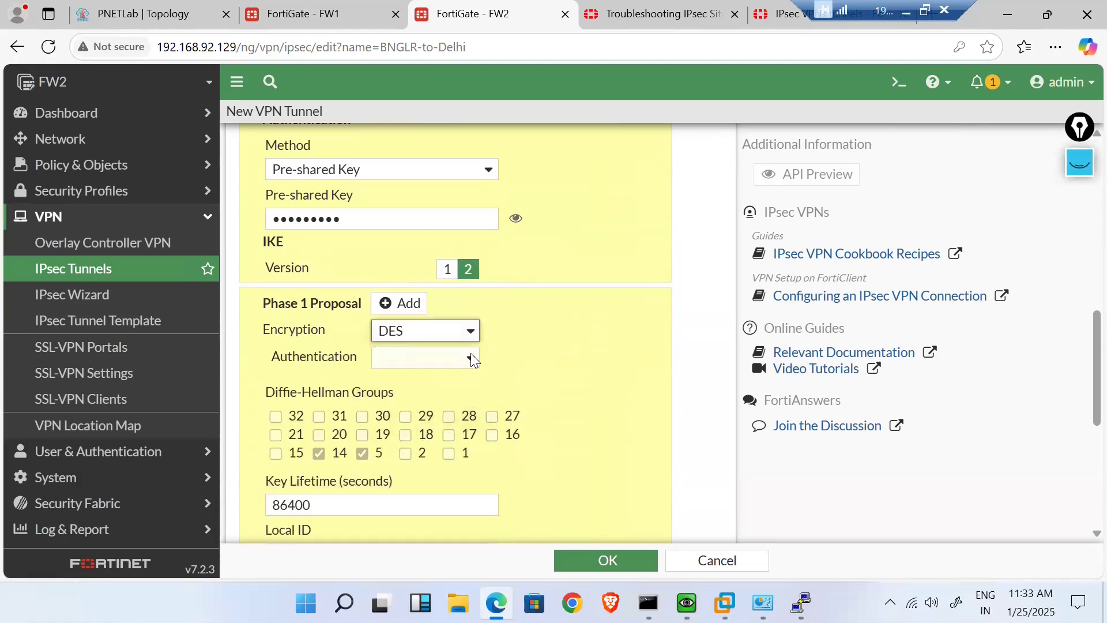
{"action": "left_click", "coordinate": [470, 358]}
{"action": "left_click", "coordinate": [426, 452]}
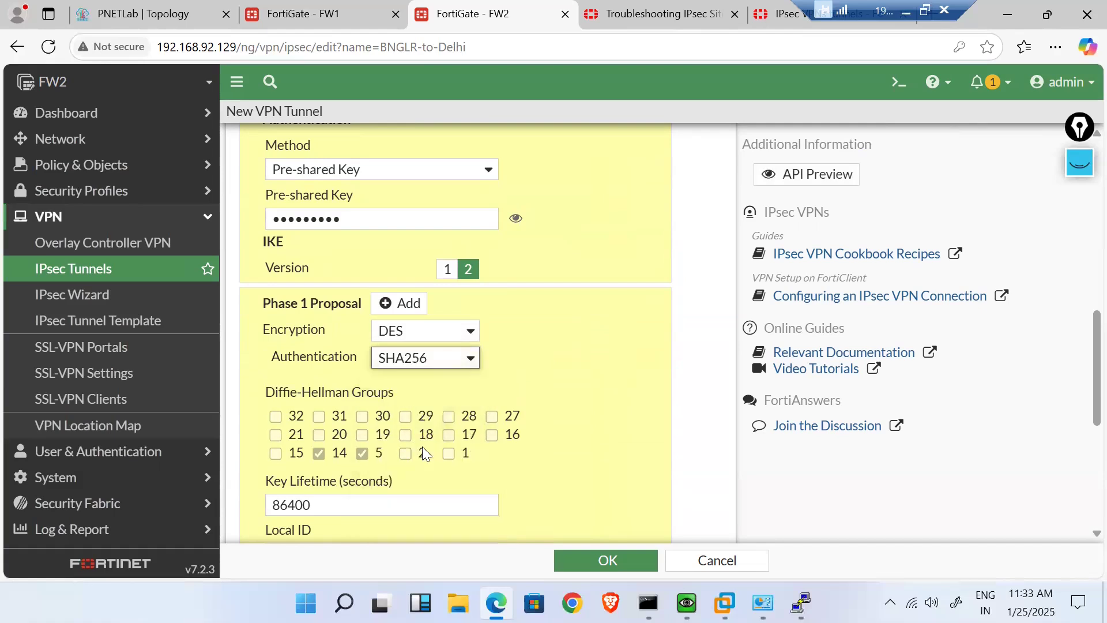
- Set the Phase 1 Local ID to 192.168.92.129
{"action": "scroll", "coordinate": [554, 380], "scroll_direction": "down", "scroll_amount": 1}
{"action": "scroll", "coordinate": [554, 380], "scroll_direction": "down", "scroll_amount": 2}
{"action": "scroll", "coordinate": [553, 380], "scroll_direction": "up", "scroll_amount": 1}
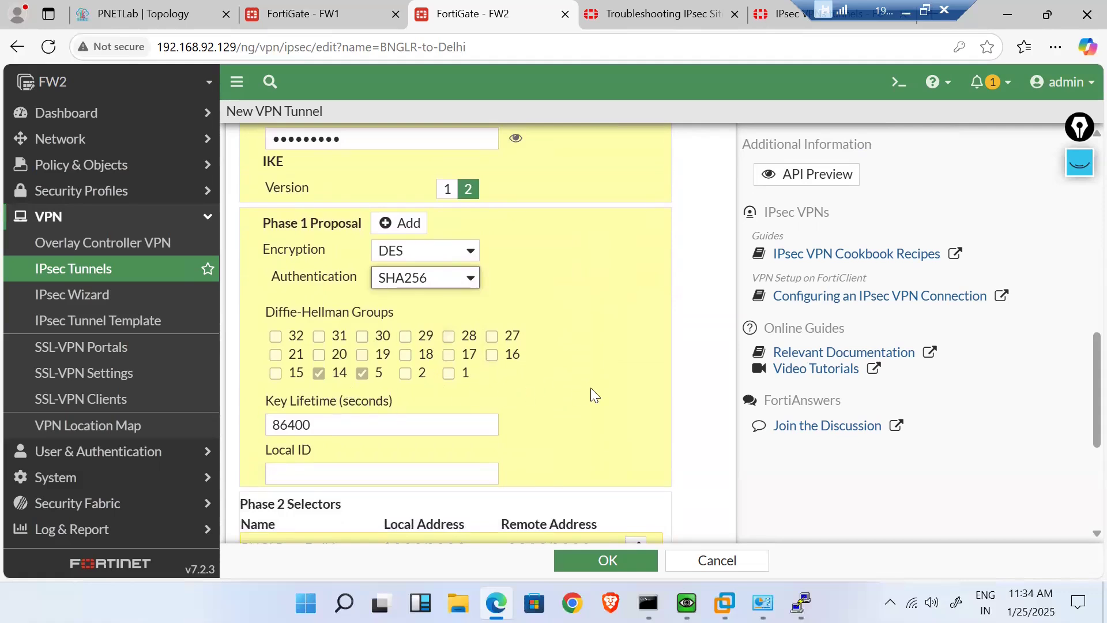
{"action": "scroll", "coordinate": [591, 389], "scroll_direction": "down", "scroll_amount": 2}
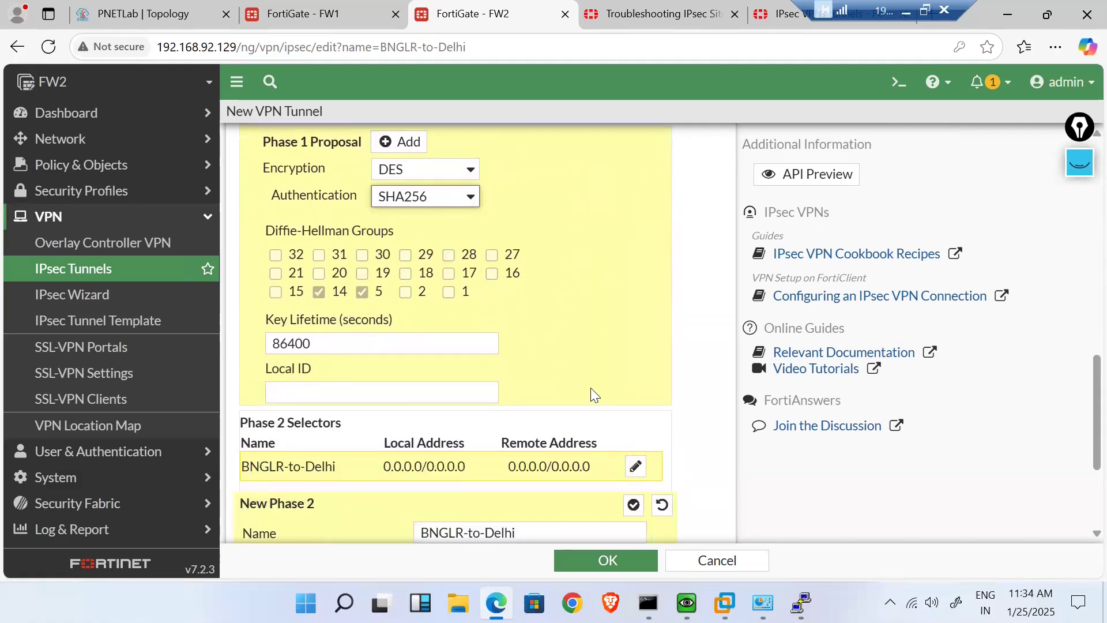
{"action": "scroll", "coordinate": [591, 388], "scroll_direction": "down", "scroll_amount": 1}
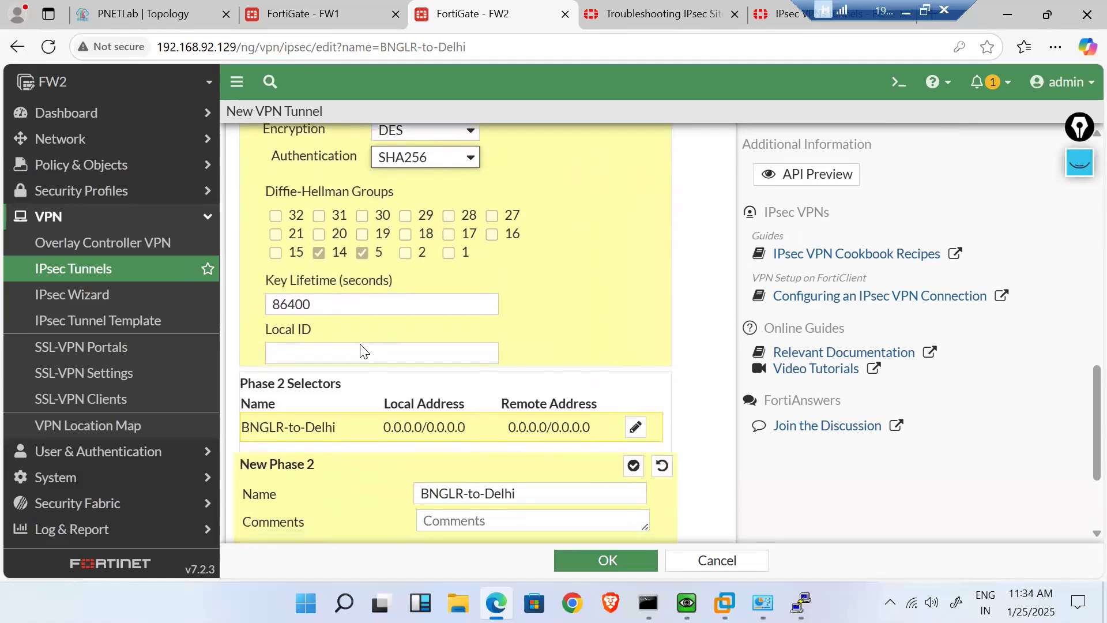
{"action": "scroll", "coordinate": [362, 352], "scroll_direction": "down", "scroll_amount": 2}
{"action": "left_click", "coordinate": [320, 280]}
{"action": "type", "text": "192"}
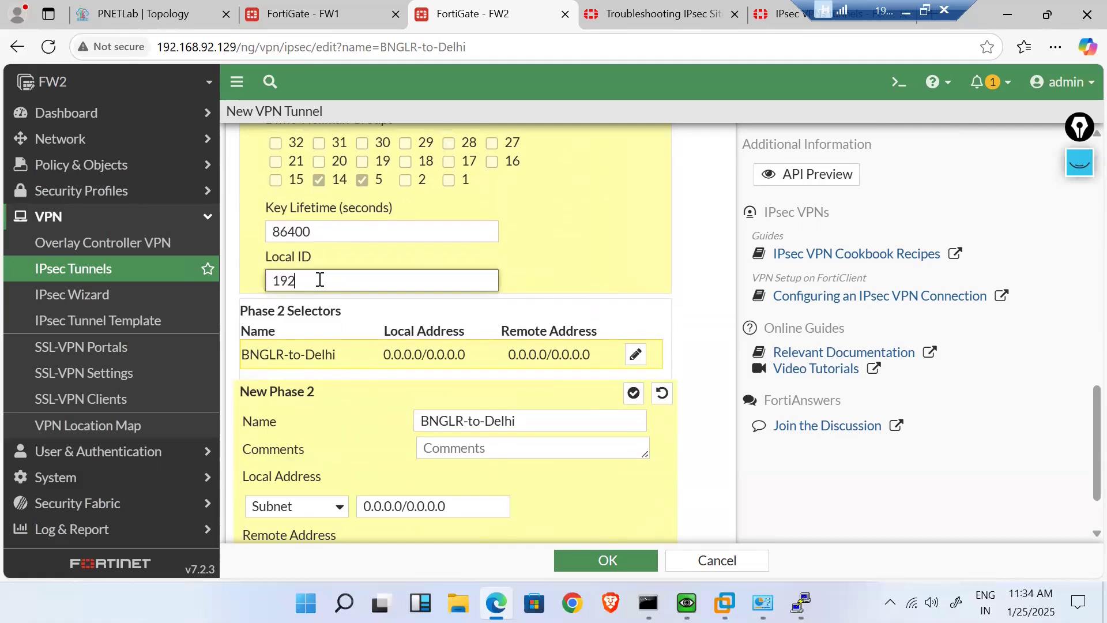
{"action": "type", "text": ".168.92.129"}
{"action": "scroll", "coordinate": [527, 443], "scroll_direction": "down", "scroll_amount": 1}
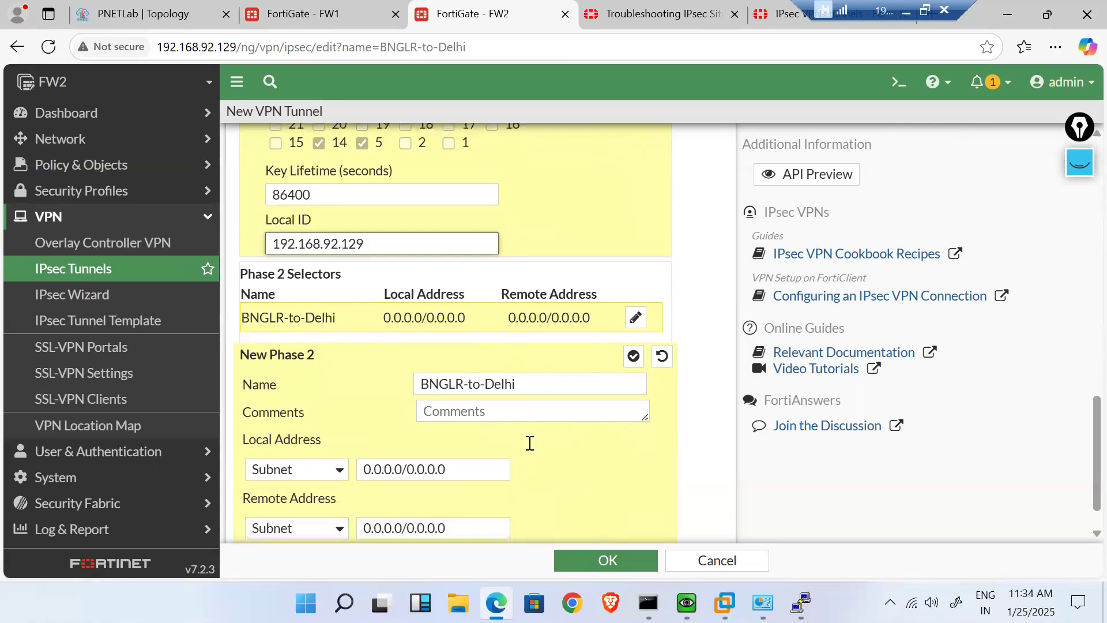
{"action": "scroll", "coordinate": [547, 425], "scroll_direction": "down", "scroll_amount": 1}
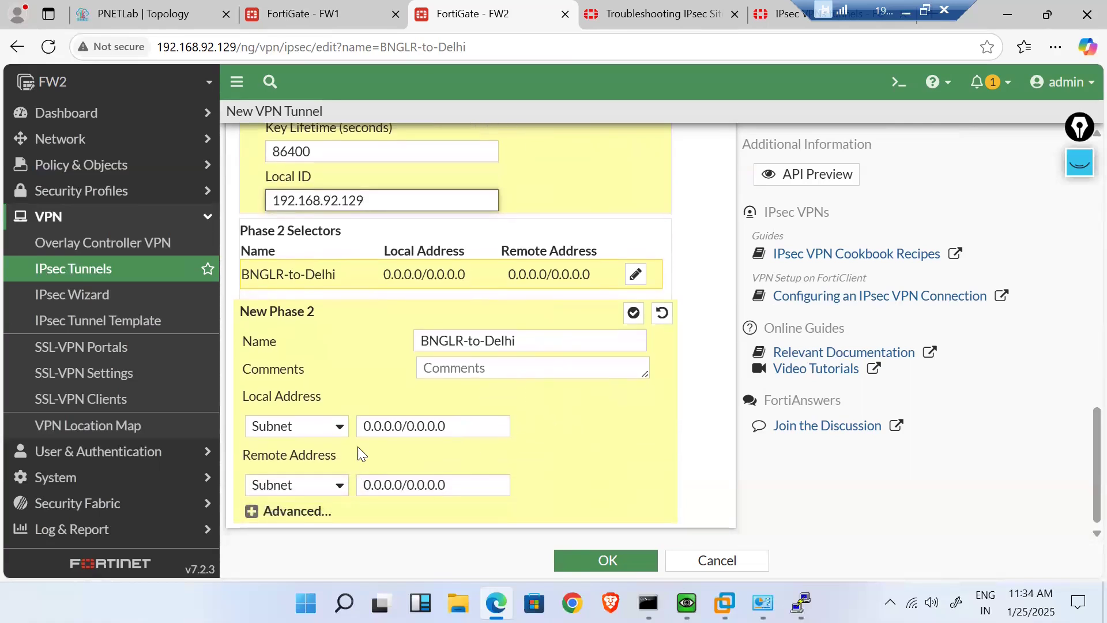
- Make the Phase 2 local and remote addresses single IP types
{"action": "left_click", "coordinate": [339, 427]}
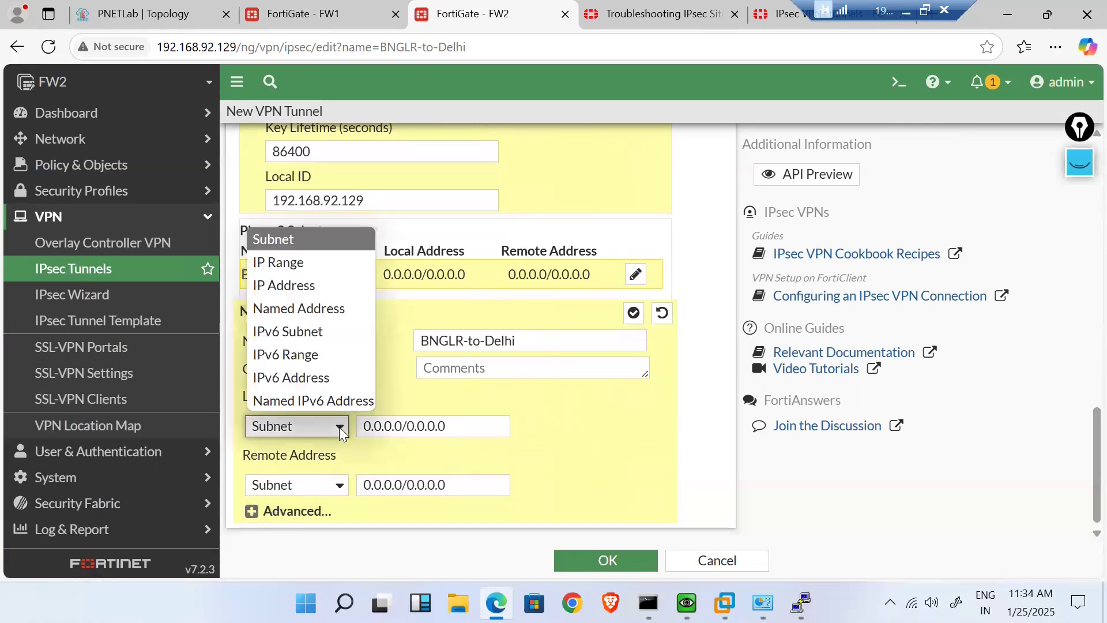
{"action": "left_click", "coordinate": [300, 289]}
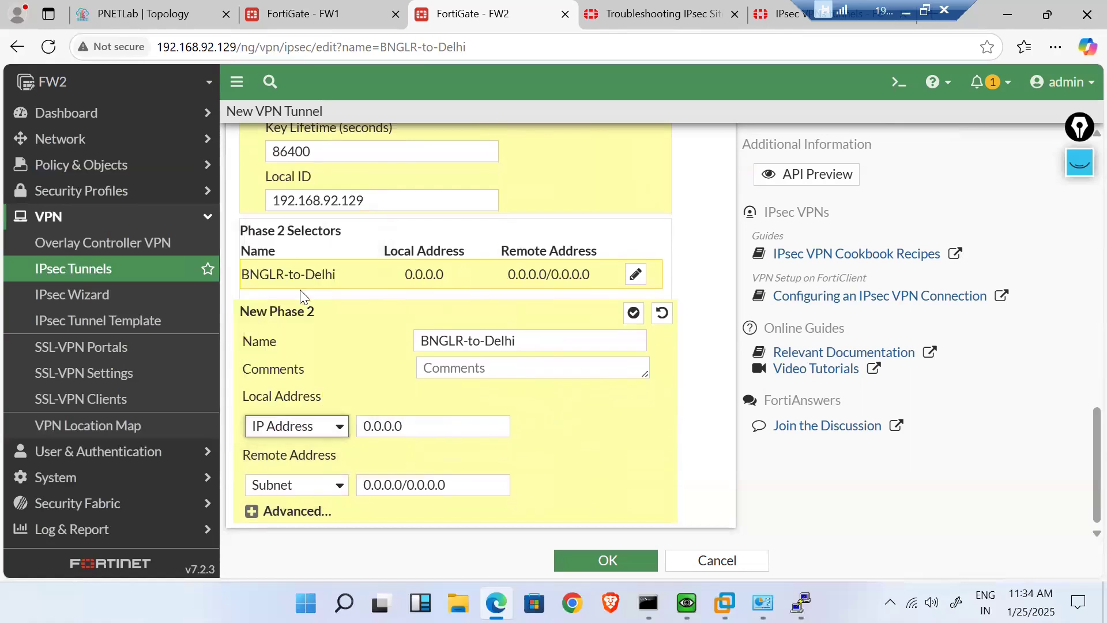
{"action": "left_click", "coordinate": [334, 488]}
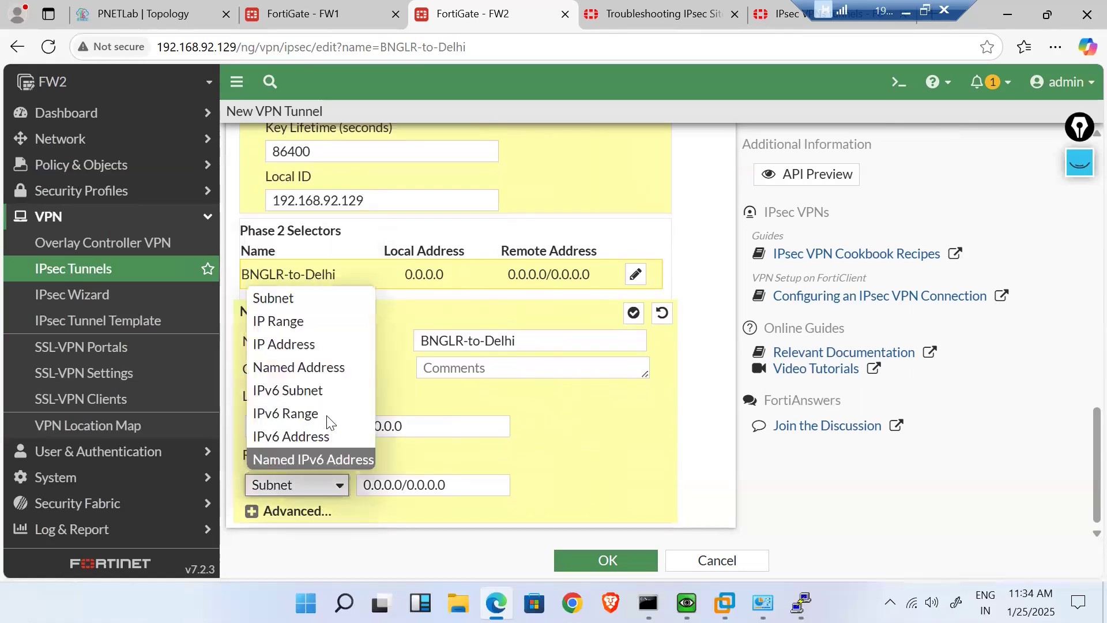
{"action": "left_click", "coordinate": [296, 345]}
- Set Phase 2 local address 192.168.92.129 and remote address 192.168.92.253
{"action": "left_click", "coordinate": [367, 203]}
{"action": "double_click", "coordinate": [367, 203]}
{"action": "key", "text": "ctrl+c"}
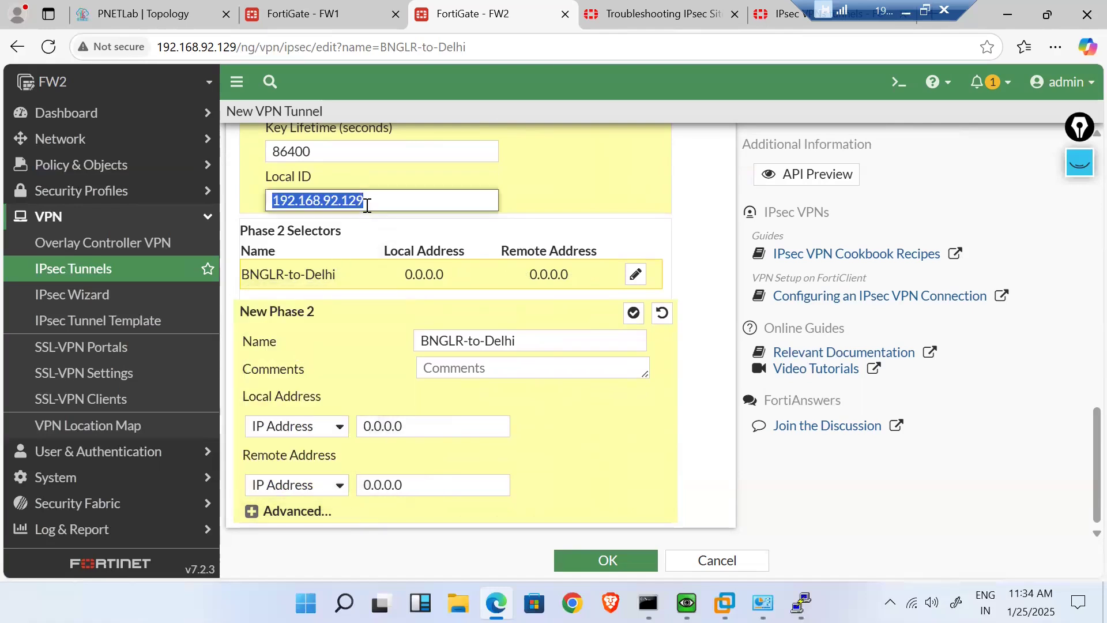
{"action": "left_click", "coordinate": [430, 432]}
{"action": "double_click", "coordinate": [427, 432]}
{"action": "key", "text": "ctrl+v"}
{"action": "left_click", "coordinate": [417, 481]}
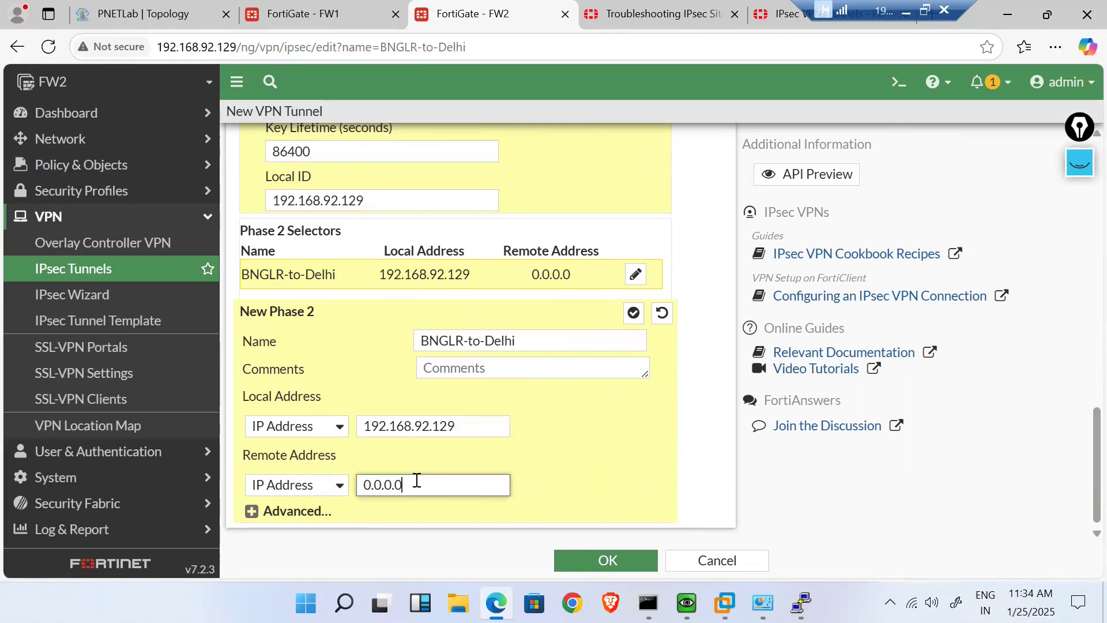
{"action": "double_click", "coordinate": [417, 482]}
{"action": "key", "text": "ctrl+v"}
{"action": "key", "text": "BackSpace"}
{"action": "key", "text": "BackSpace"}
{"action": "key", "text": "BackSpace"}
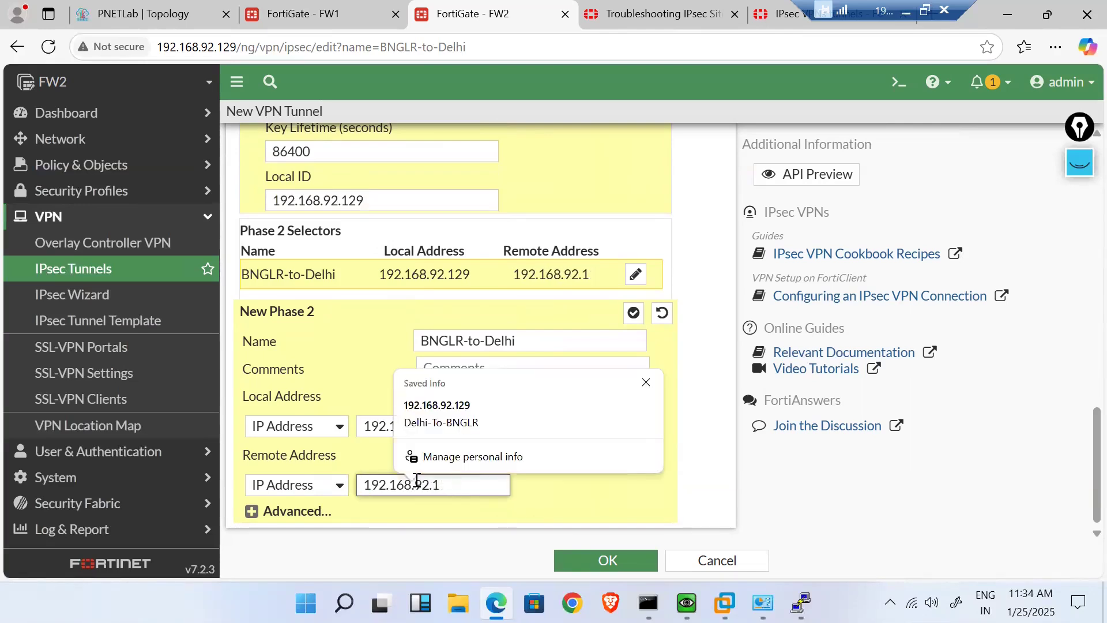
{"action": "type", "text": "2"}
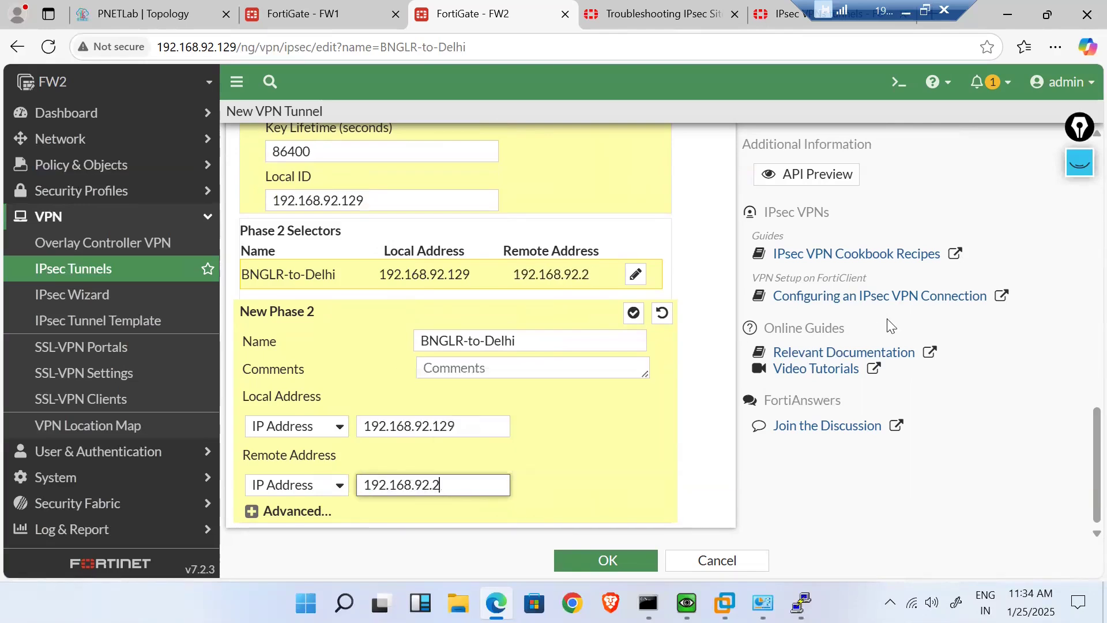
{"action": "type", "text": "53"}
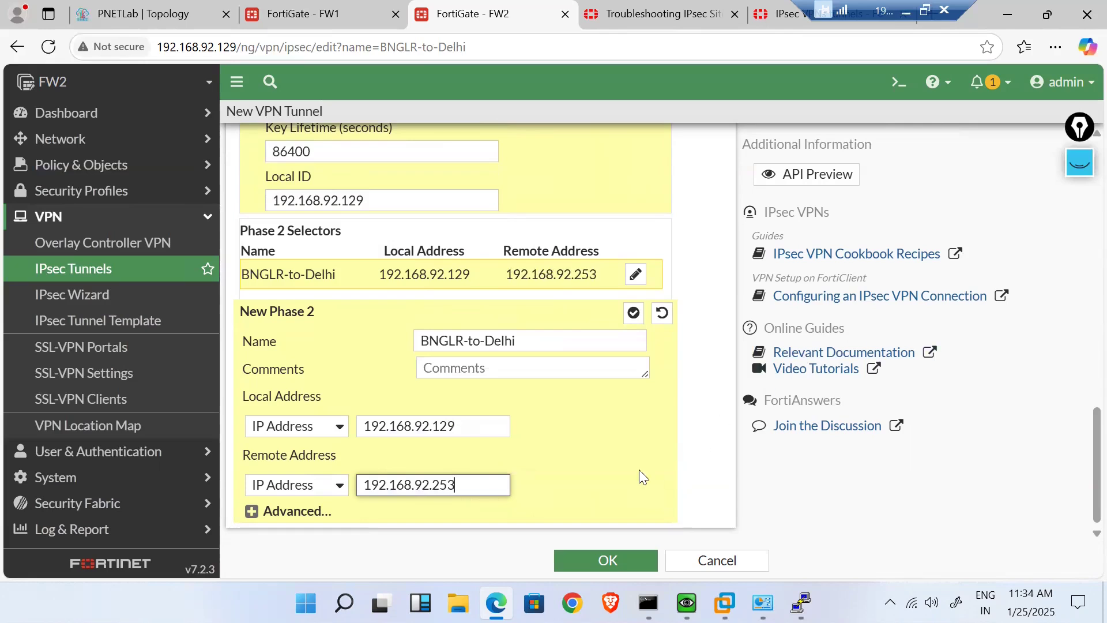
{"action": "left_click", "coordinate": [634, 315]}
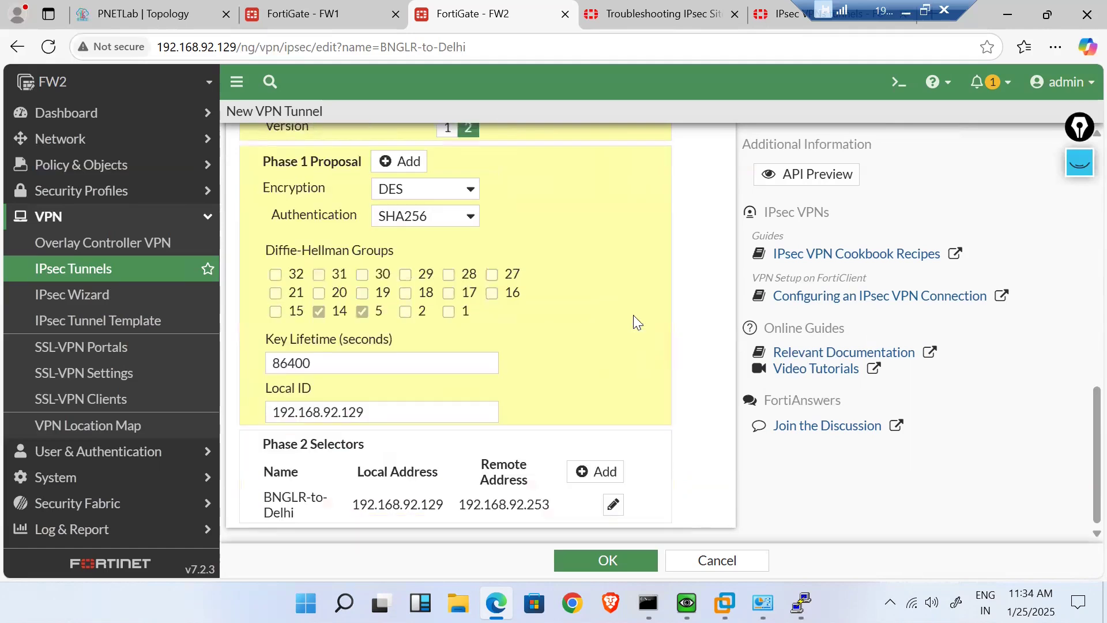
- Reopen the Phase 2 selector and expand its advanced settings
{"action": "scroll", "coordinate": [545, 449], "scroll_direction": "down", "scroll_amount": 2}
{"action": "double_click", "coordinate": [440, 505]}
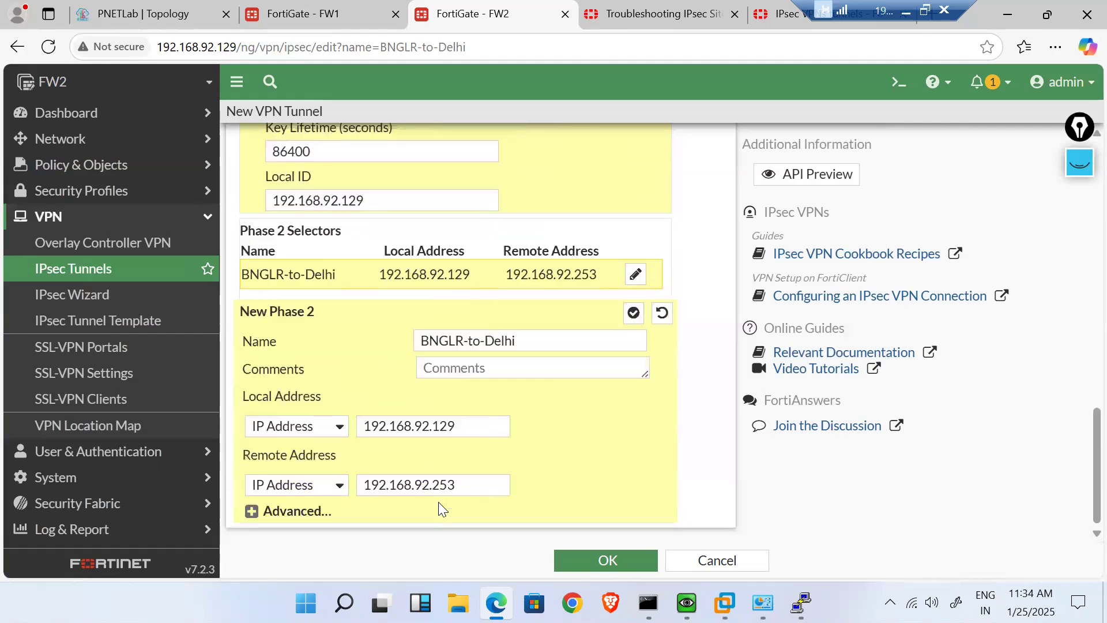
{"action": "left_click", "coordinate": [252, 515]}
- Reduce Phase 2 to one DES/SHA256 proposal and save the BNGLR-to-Delhi tunnel
{"action": "scroll", "coordinate": [542, 446], "scroll_direction": "down", "scroll_amount": 5}
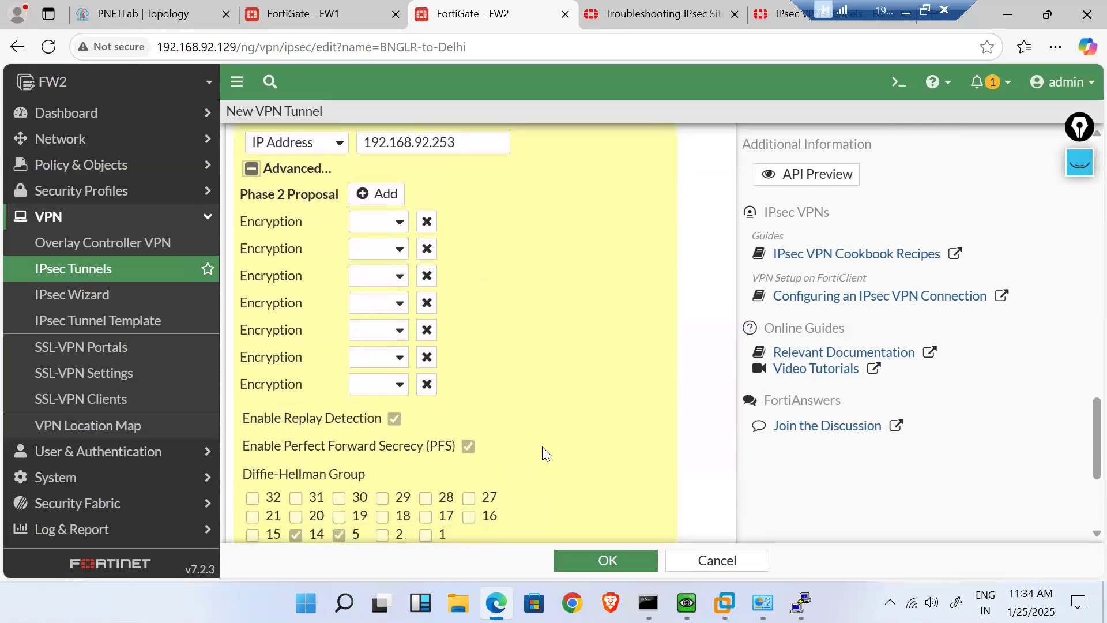
{"action": "left_click", "coordinate": [426, 244]}
{"action": "left_click", "coordinate": [425, 244]}
{"action": "left_click", "coordinate": [426, 244]}
{"action": "left_click", "coordinate": [425, 244]}
{"action": "left_click", "coordinate": [426, 244]}
{"action": "left_click", "coordinate": [426, 244]}
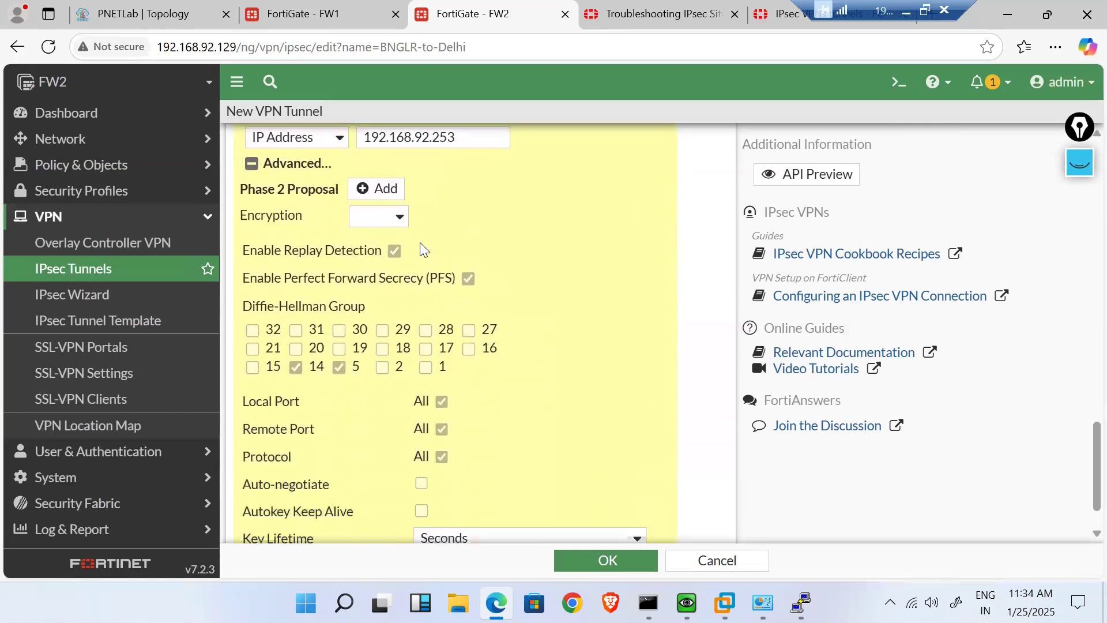
{"action": "left_click", "coordinate": [398, 218]}
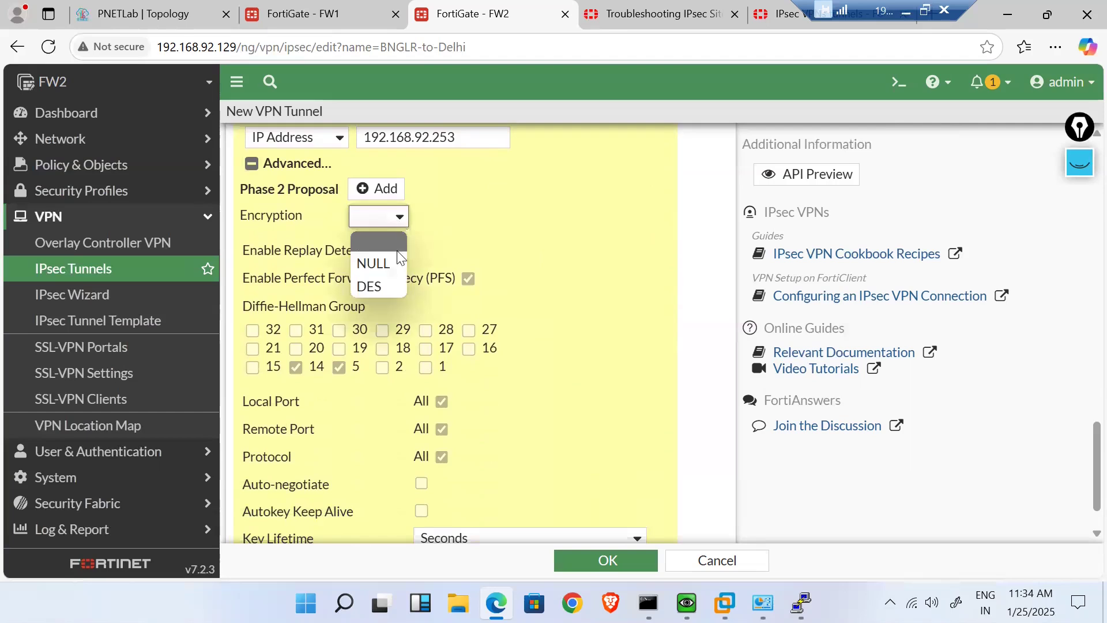
{"action": "left_click", "coordinate": [378, 285]}
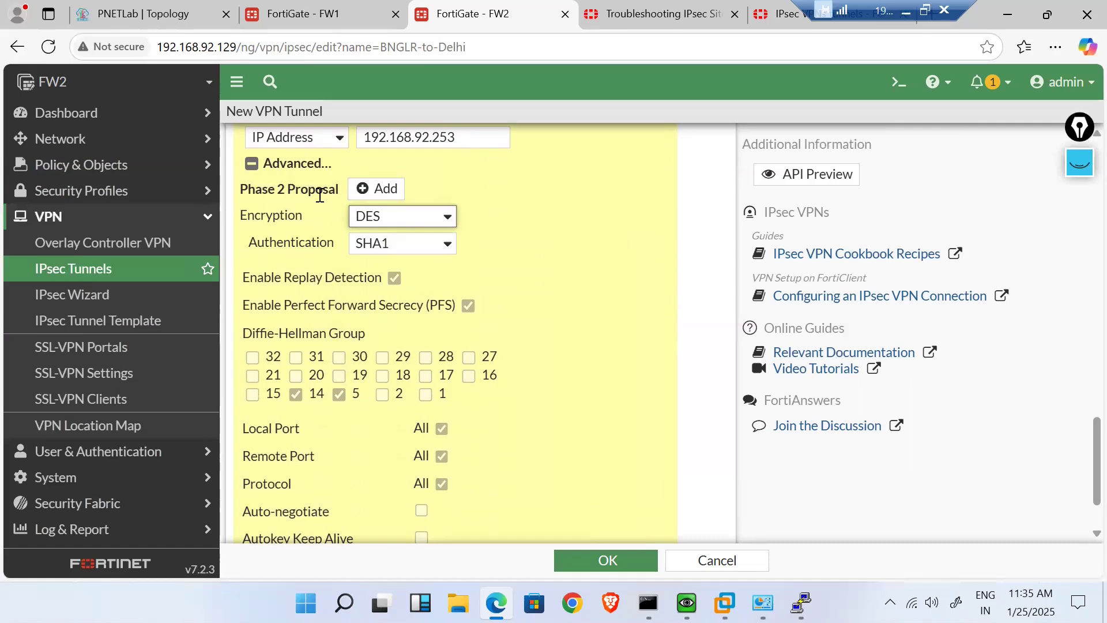
{"action": "left_click", "coordinate": [452, 217]}
{"action": "left_click", "coordinate": [452, 217]}
{"action": "left_click", "coordinate": [440, 243]}
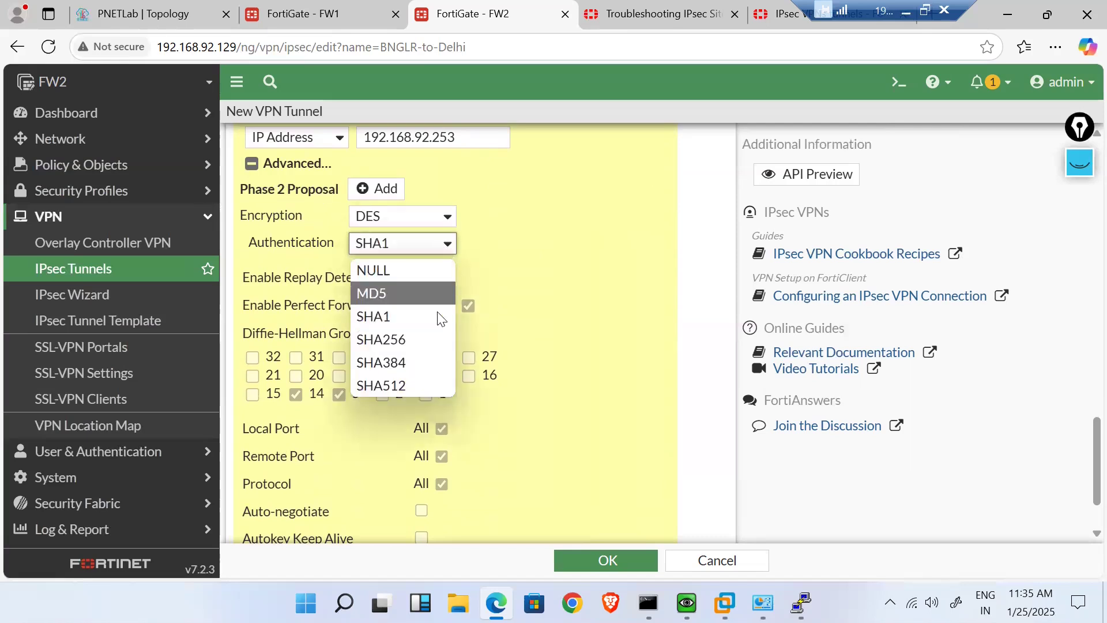
{"action": "left_click", "coordinate": [409, 339]}
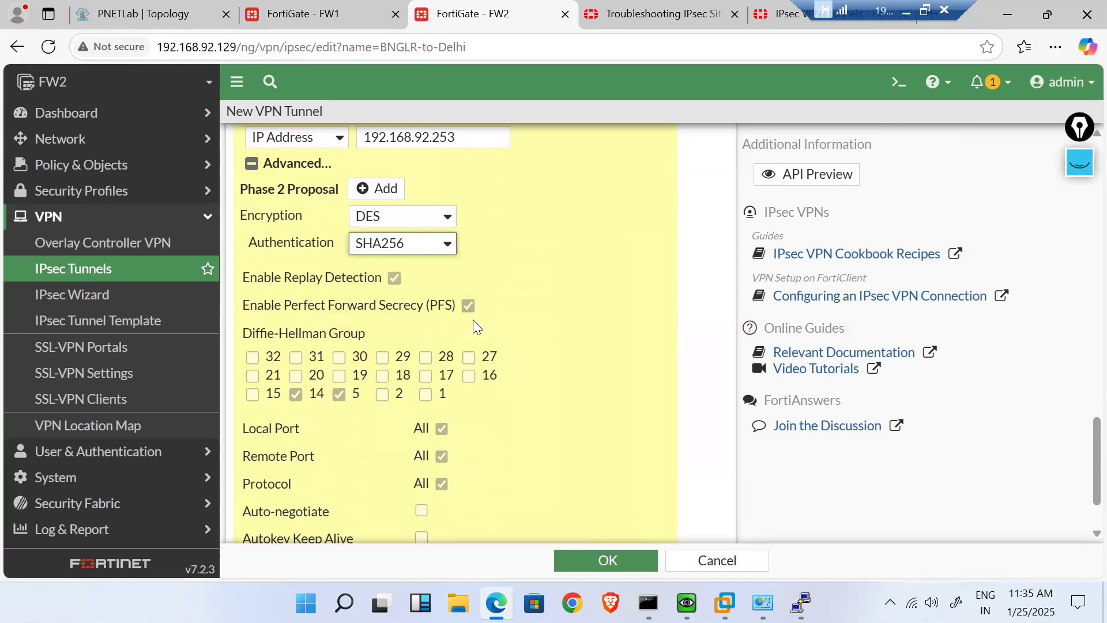
{"action": "scroll", "coordinate": [515, 408], "scroll_direction": "down", "scroll_amount": 2}
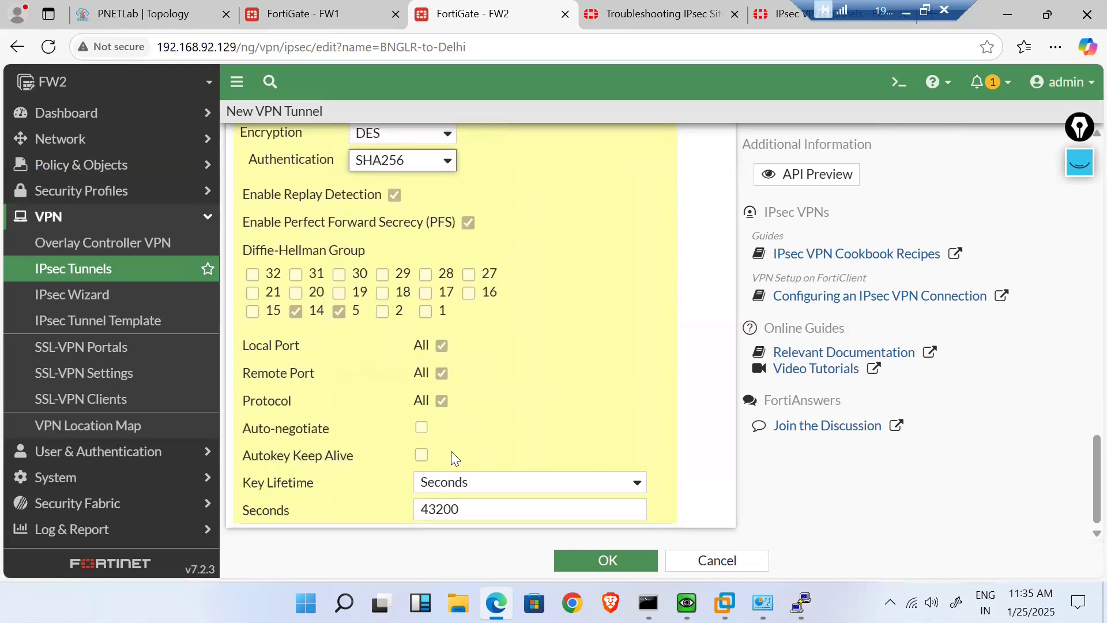
{"action": "left_click", "coordinate": [607, 560]}
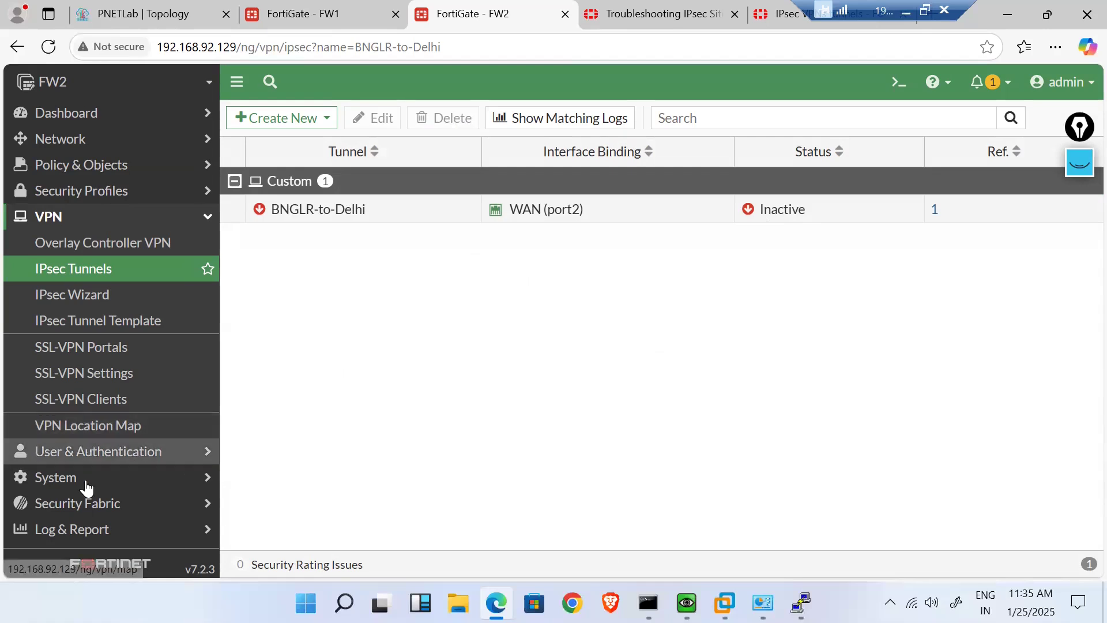
- Create a static route to 192.168.5.0/24 via the BNGLR-to-Delhi interface
{"action": "left_click", "coordinate": [156, 149]}
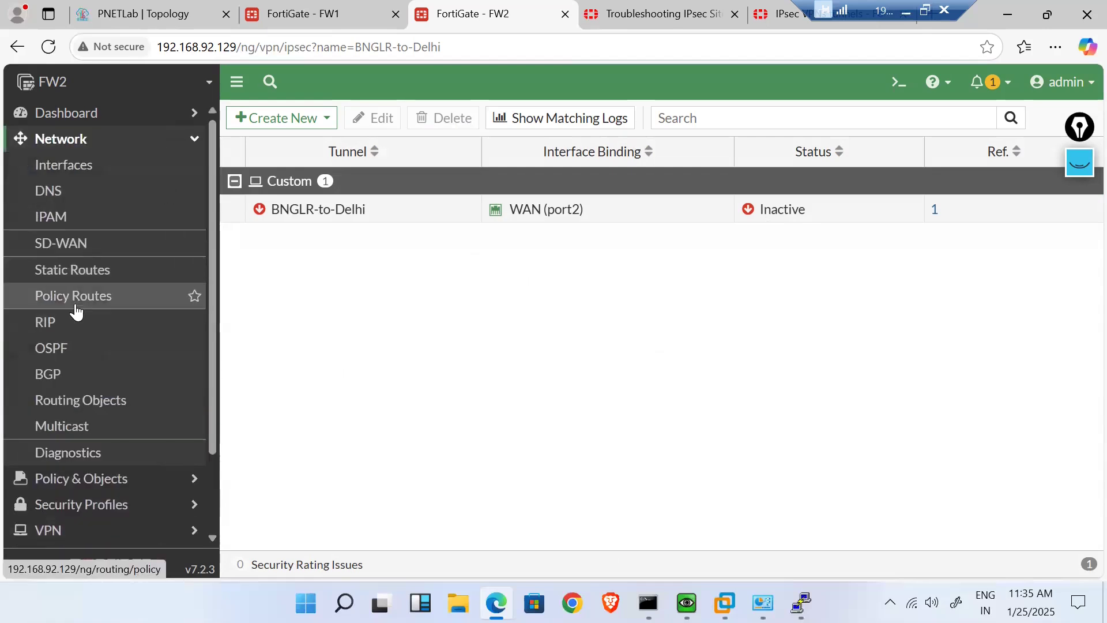
{"action": "left_click", "coordinate": [68, 279]}
{"action": "left_click", "coordinate": [301, 123]}
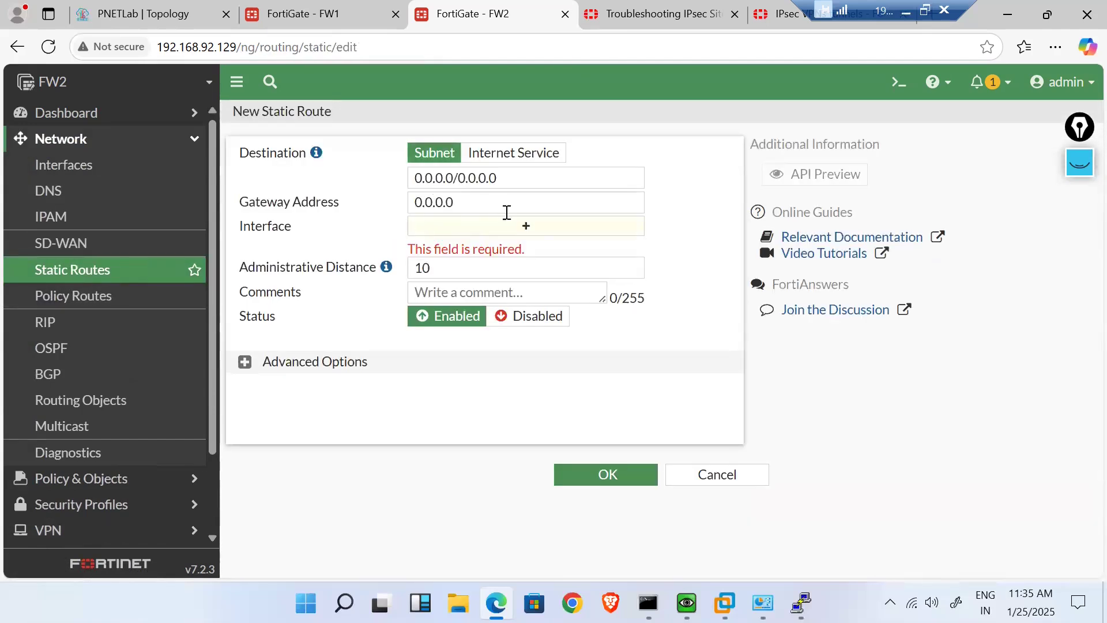
{"action": "left_click", "coordinate": [524, 226]}
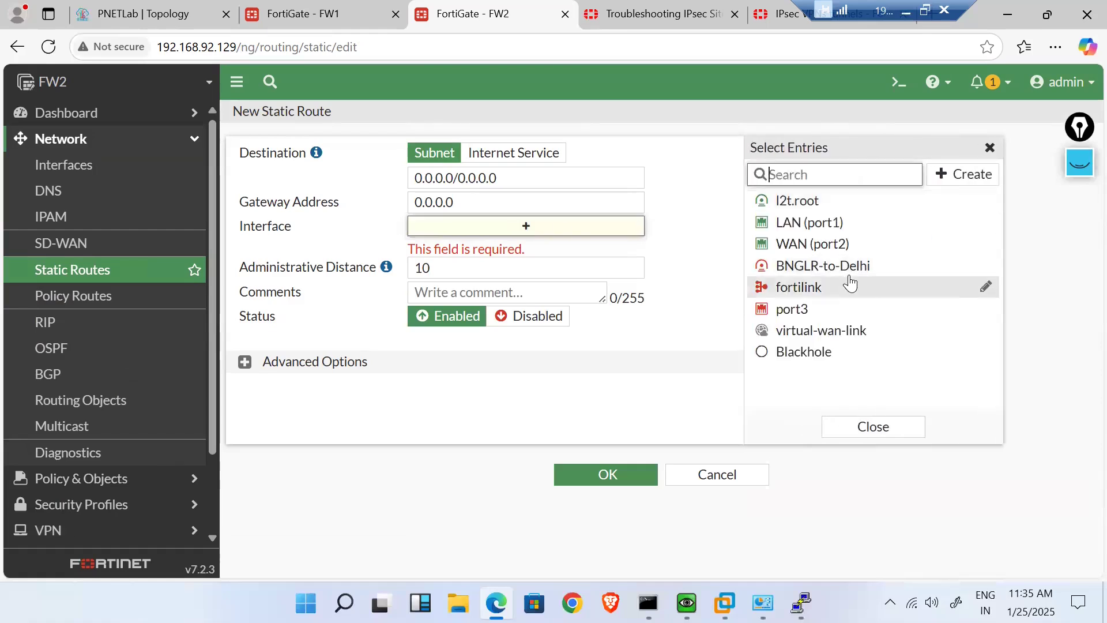
{"action": "left_click", "coordinate": [846, 271]}
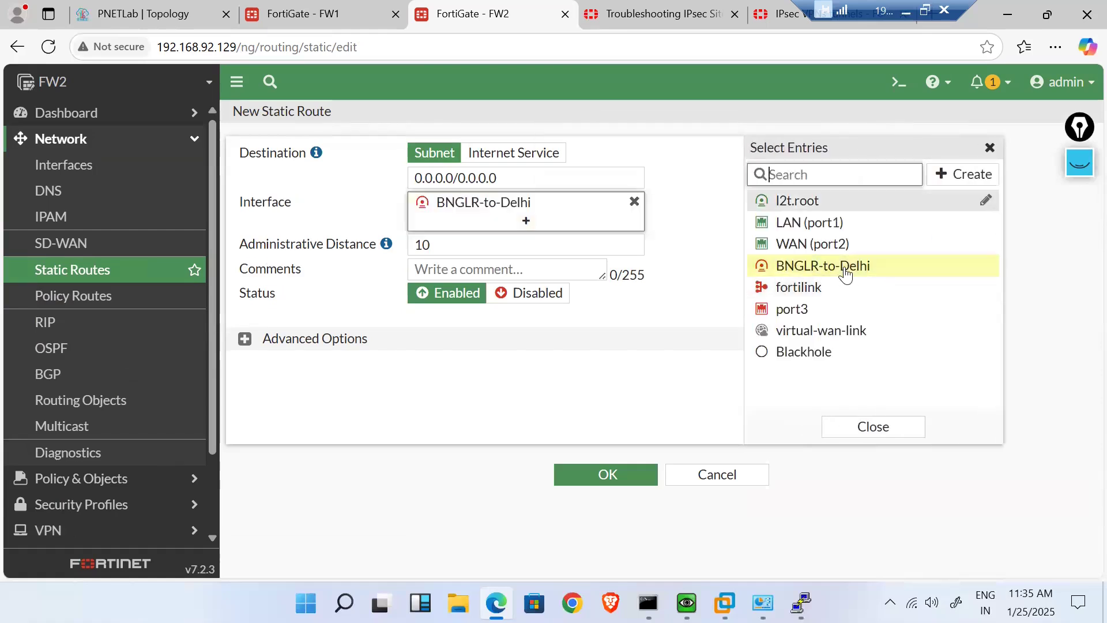
{"action": "left_click", "coordinate": [509, 182]}
{"action": "key", "text": "ctrl+a"}
{"action": "key", "text": "BackSpace"}
{"action": "type", "text": "192.168.5.0/"}
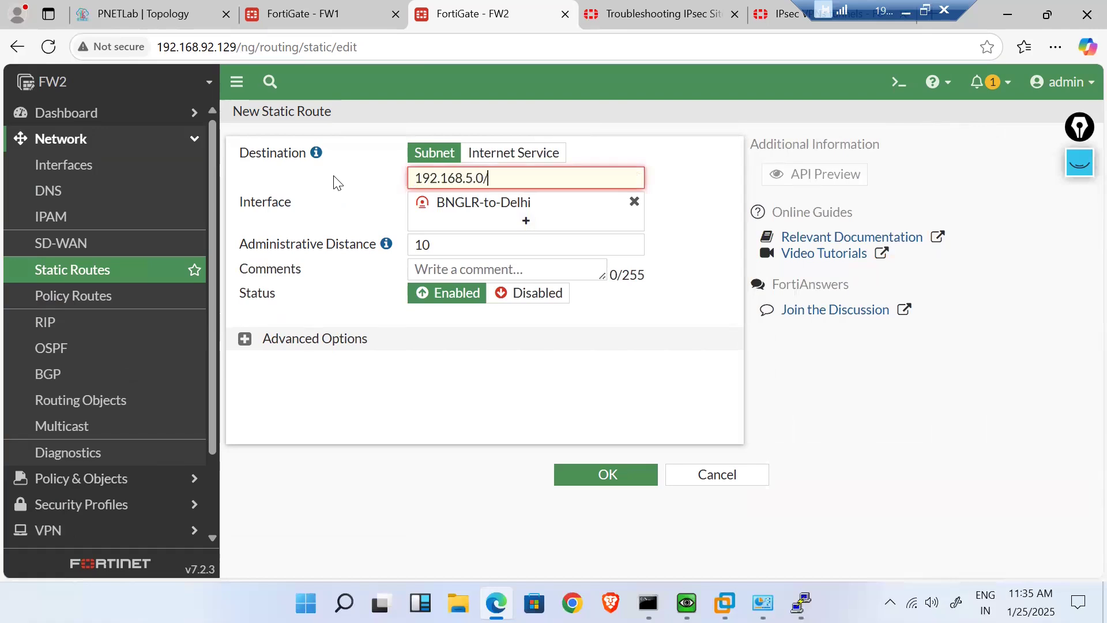
{"action": "type", "text": "24"}
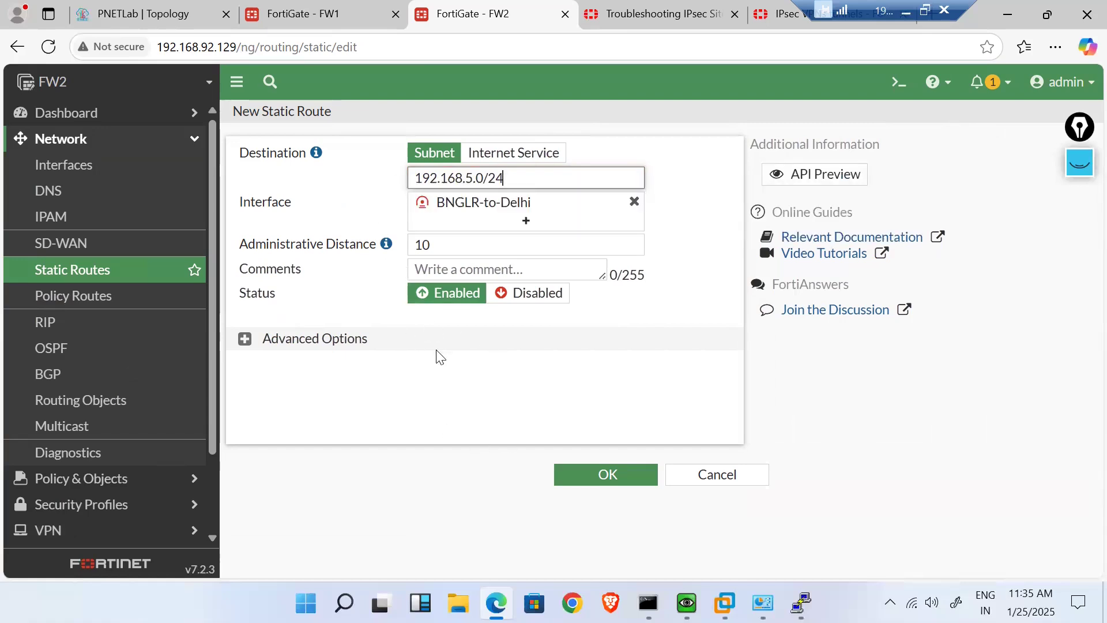
{"action": "left_click", "coordinate": [602, 480]}
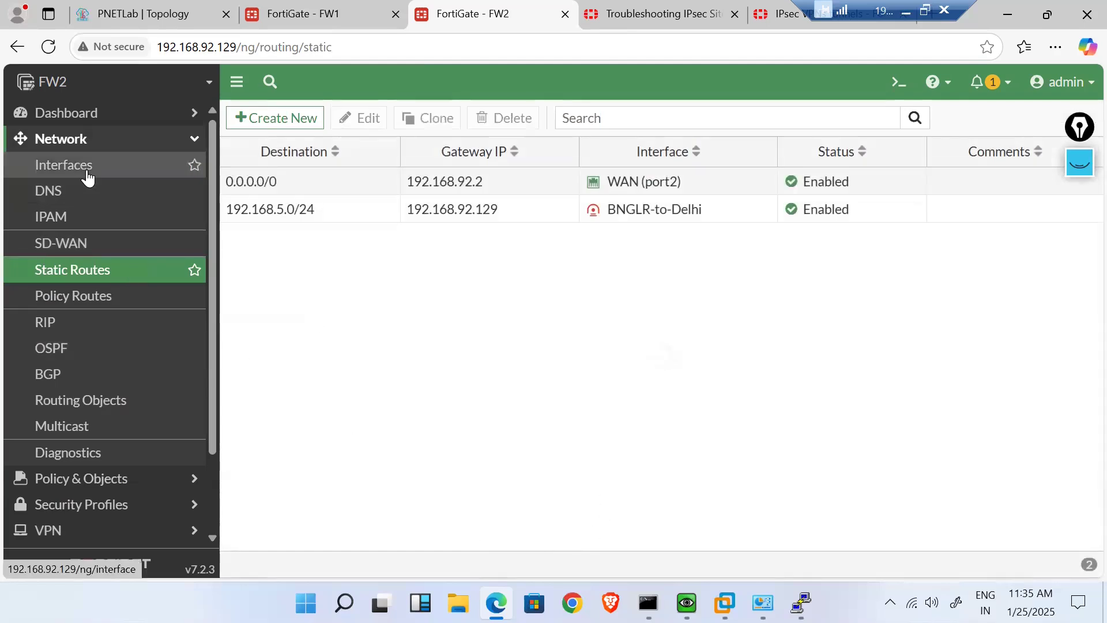
- List FW2's firewall policies in sequence order and start a new policy
{"action": "left_click", "coordinate": [127, 478]}
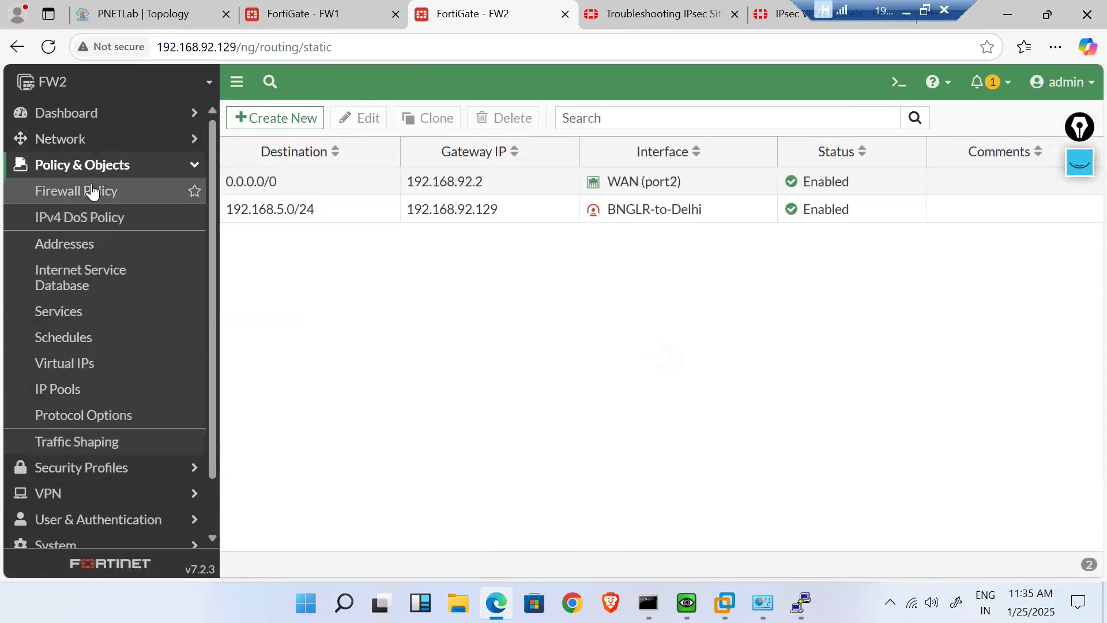
{"action": "left_click", "coordinate": [89, 189]}
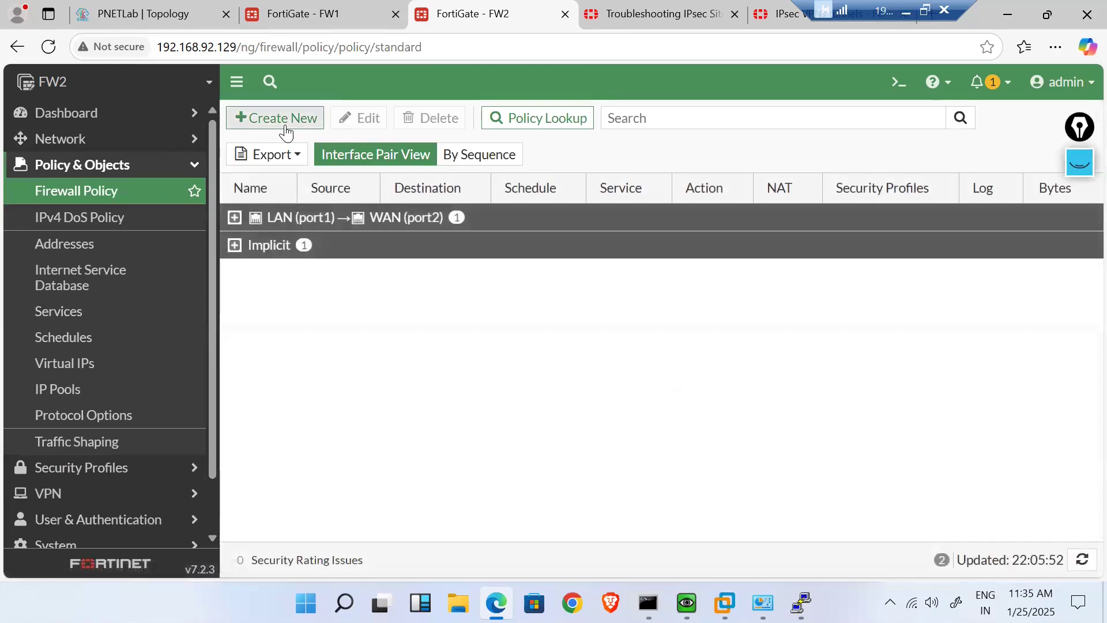
{"action": "left_click", "coordinate": [293, 156]}
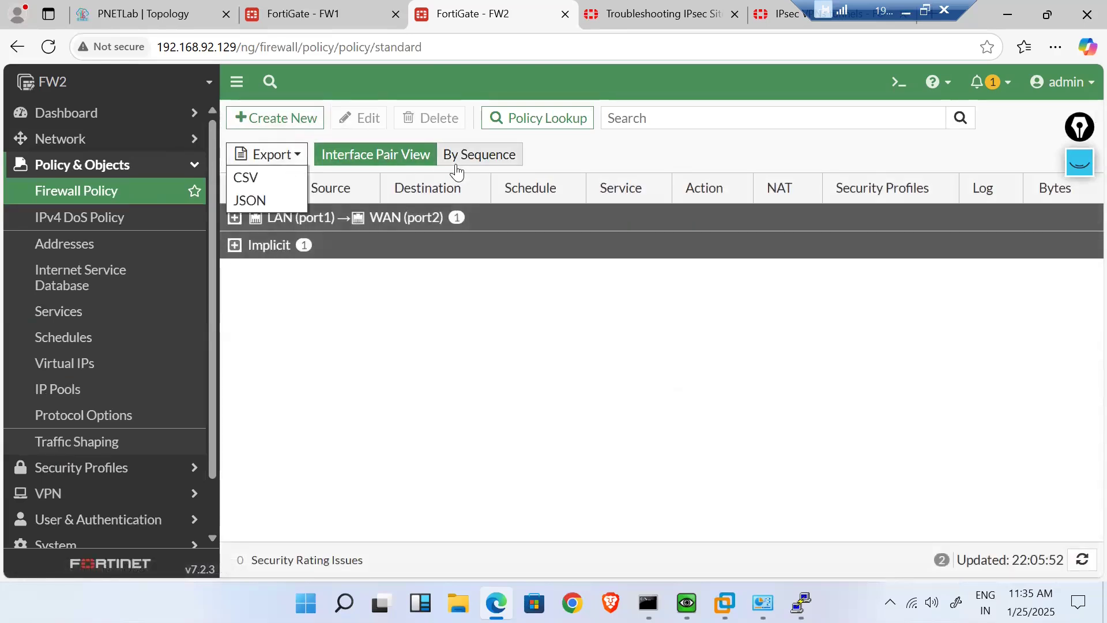
{"action": "left_click", "coordinate": [479, 155]}
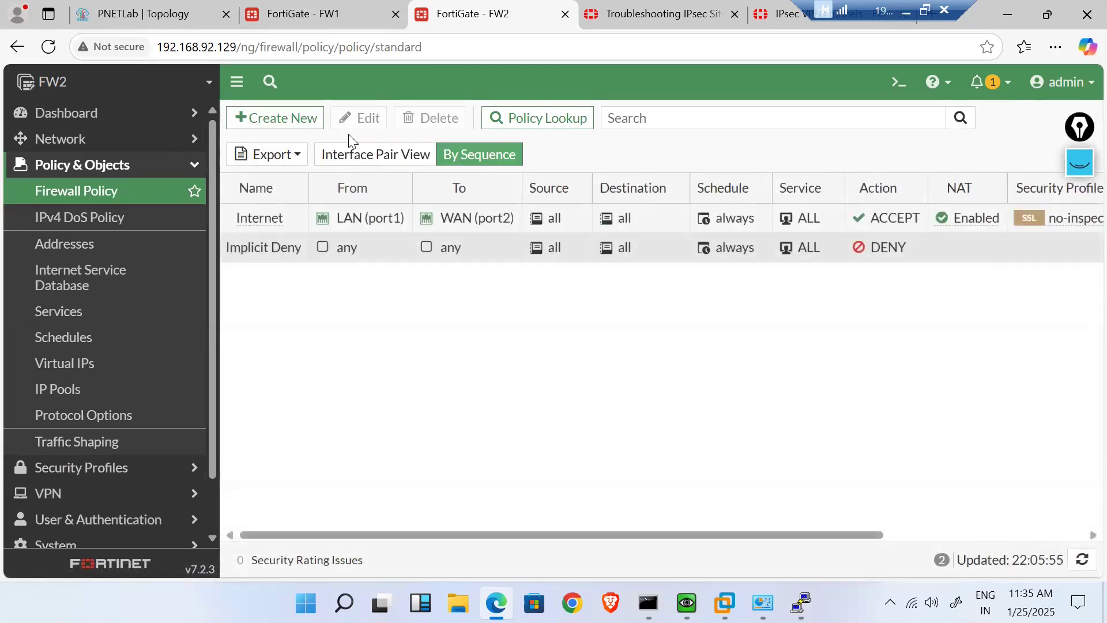
{"action": "left_click", "coordinate": [297, 124]}
- Name the policy LAN-to-VPN, running from LAN (port1) to BNGLR-to-Delhi
{"action": "left_click", "coordinate": [400, 169]}
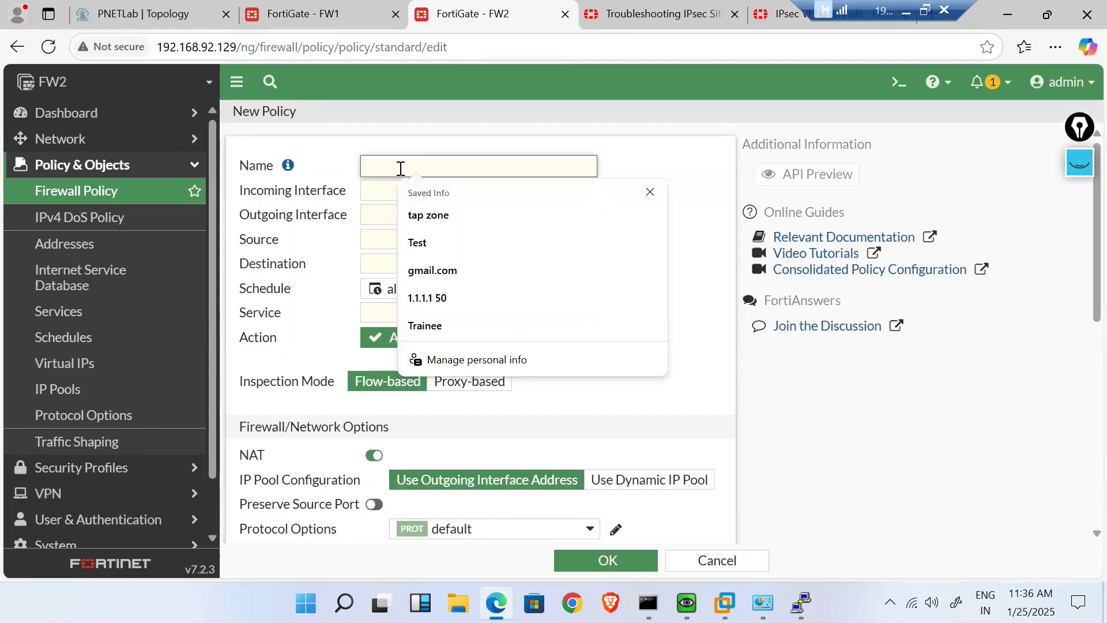
{"action": "type", "text": "V"}
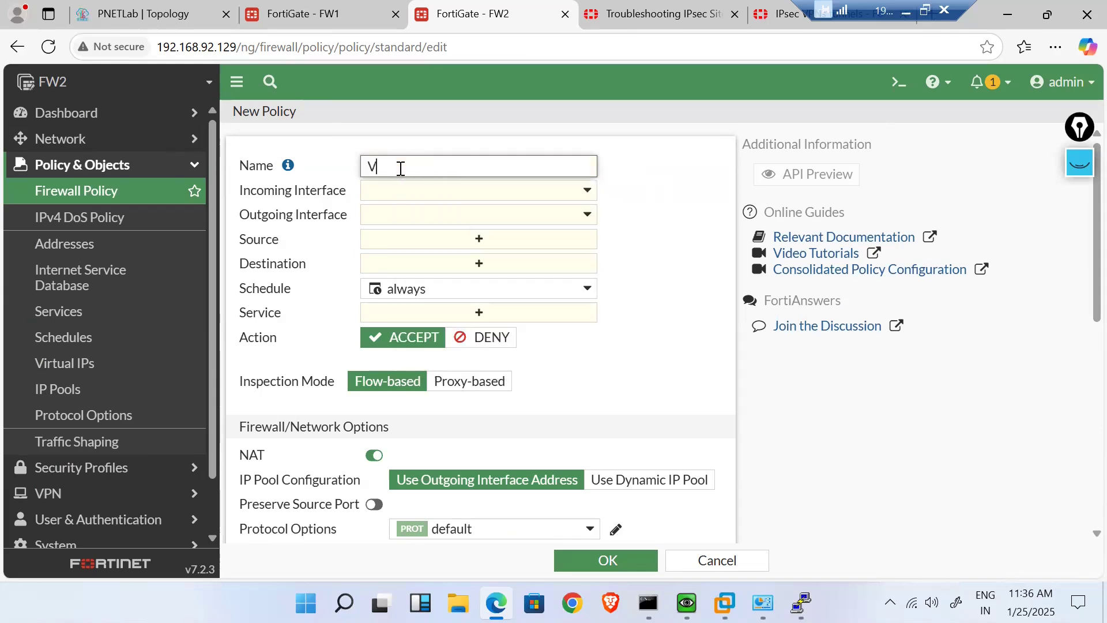
{"action": "type", "text": "LAN-to-VPN"}
{"action": "left_click", "coordinate": [583, 199]}
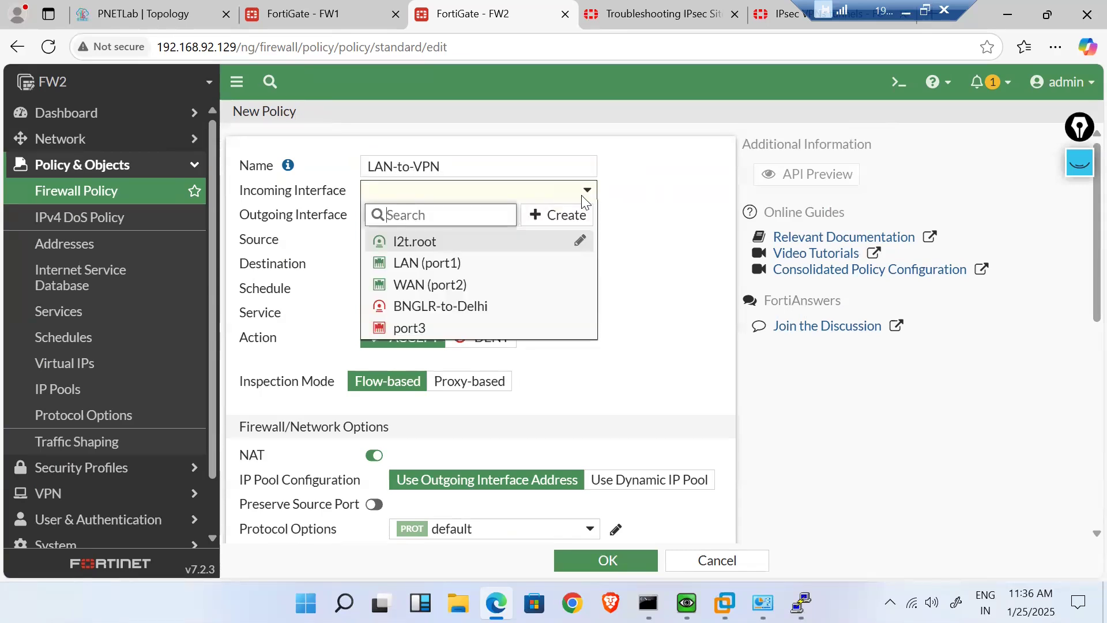
{"action": "left_click", "coordinate": [441, 269]}
{"action": "left_click", "coordinate": [424, 219]}
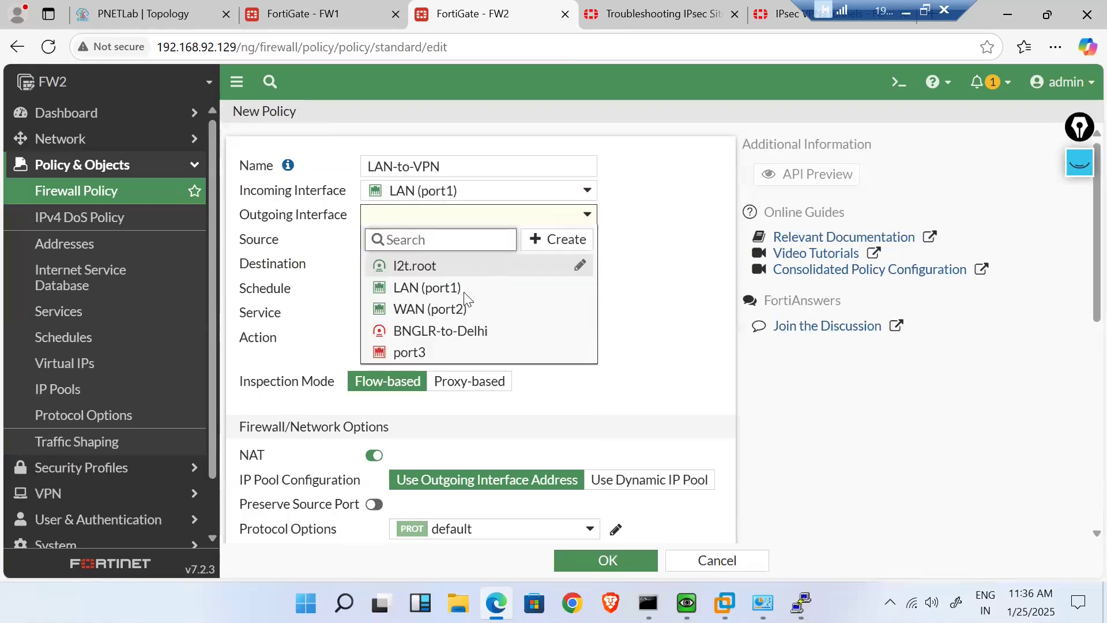
{"action": "left_click", "coordinate": [444, 330]}
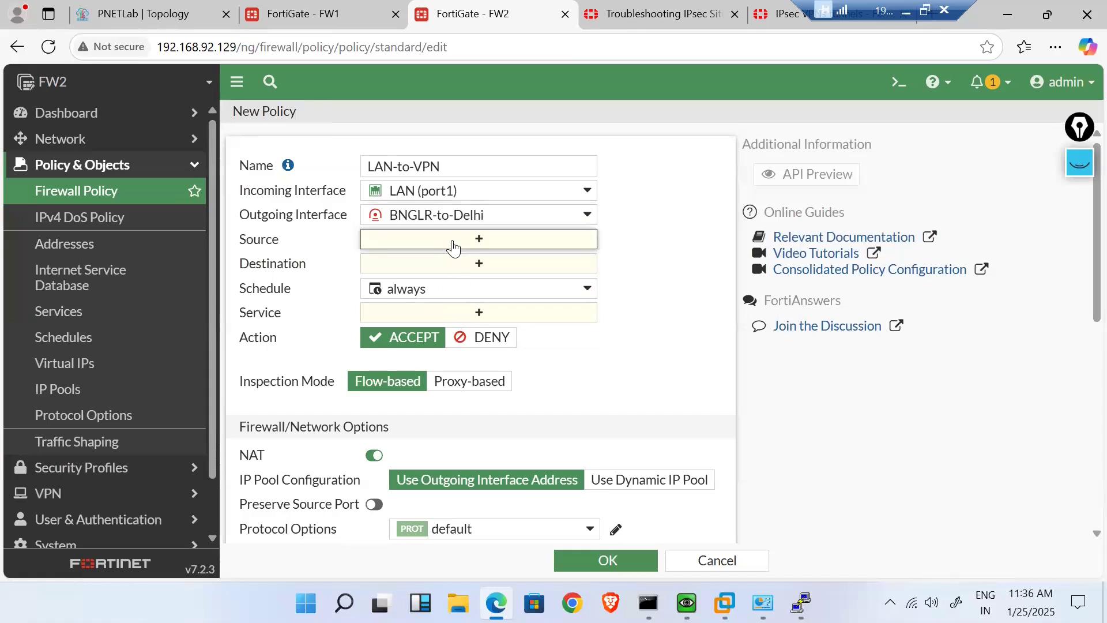
{"action": "left_click", "coordinate": [453, 247]}
{"action": "left_click", "coordinate": [945, 211]}
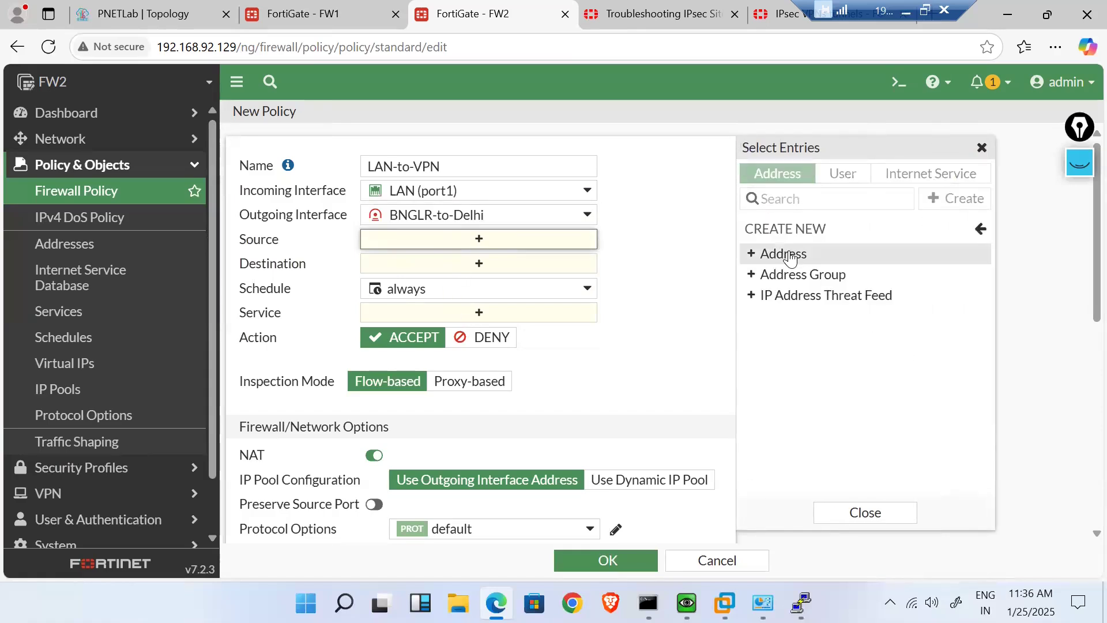
- Create address LAN-Subnet for 192.168.6.0/24 and select it as the policy source
{"action": "left_click", "coordinate": [789, 254]}
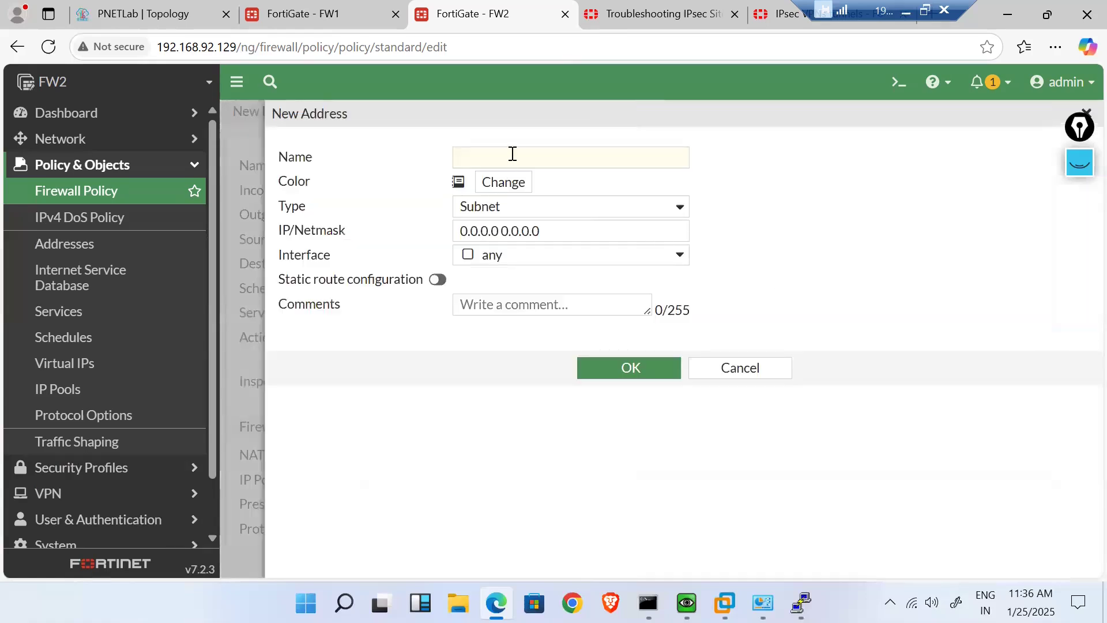
{"action": "left_click", "coordinate": [512, 154]}
{"action": "type", "text": "LAN-Sub"}
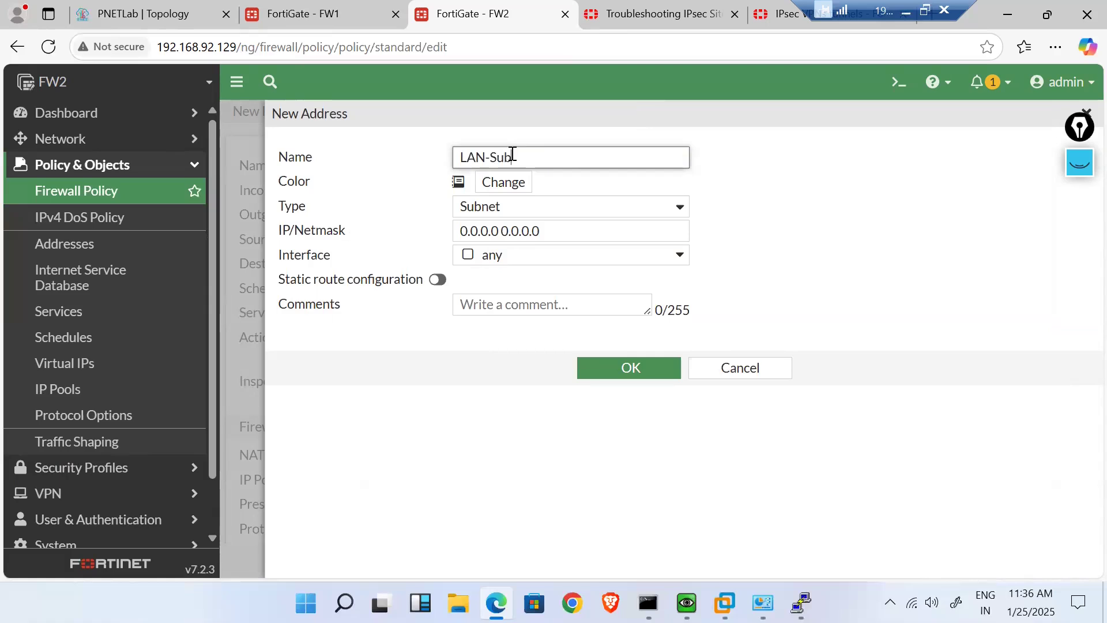
{"action": "left_click", "coordinate": [549, 225]}
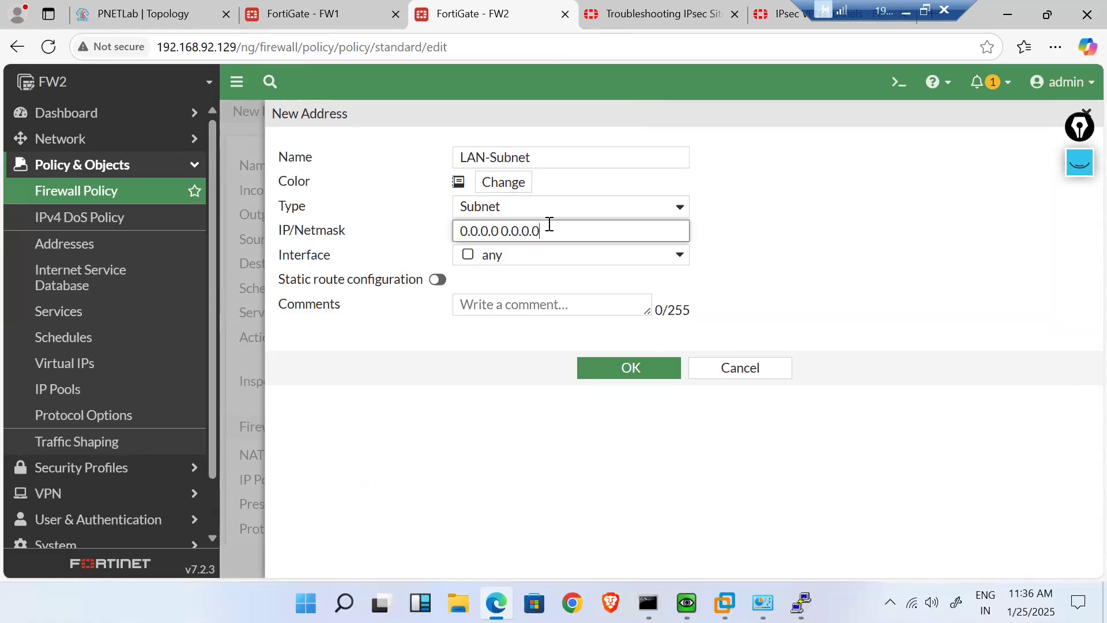
{"action": "key", "text": "ctrl+a"}
{"action": "type", "text": "192"}
{"action": "left_click", "coordinate": [604, 380]}
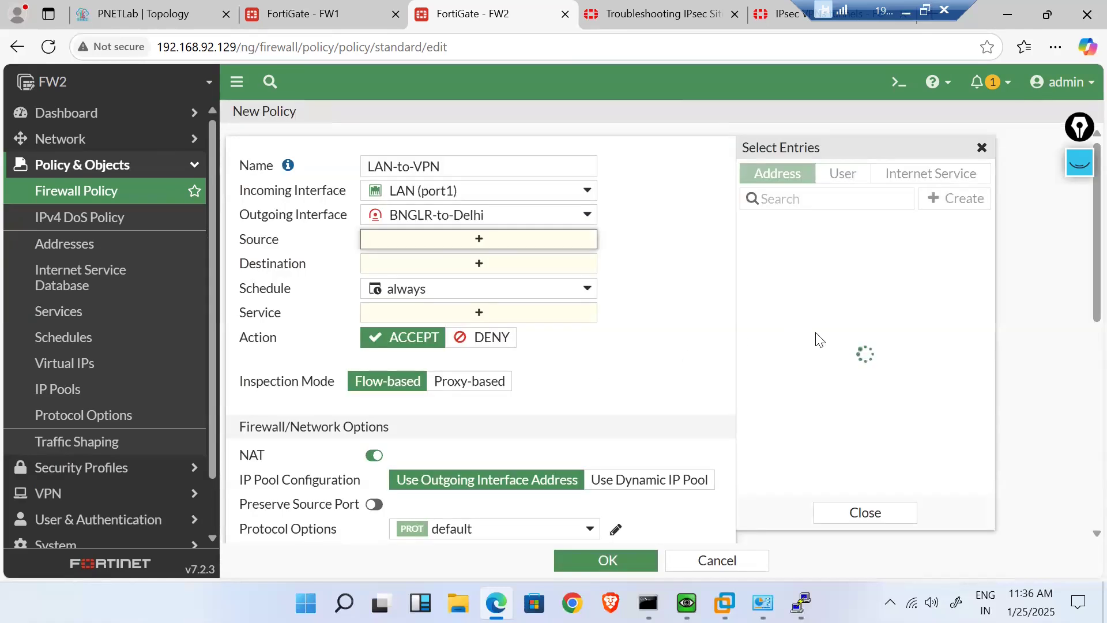
{"action": "left_click", "coordinate": [825, 335]}
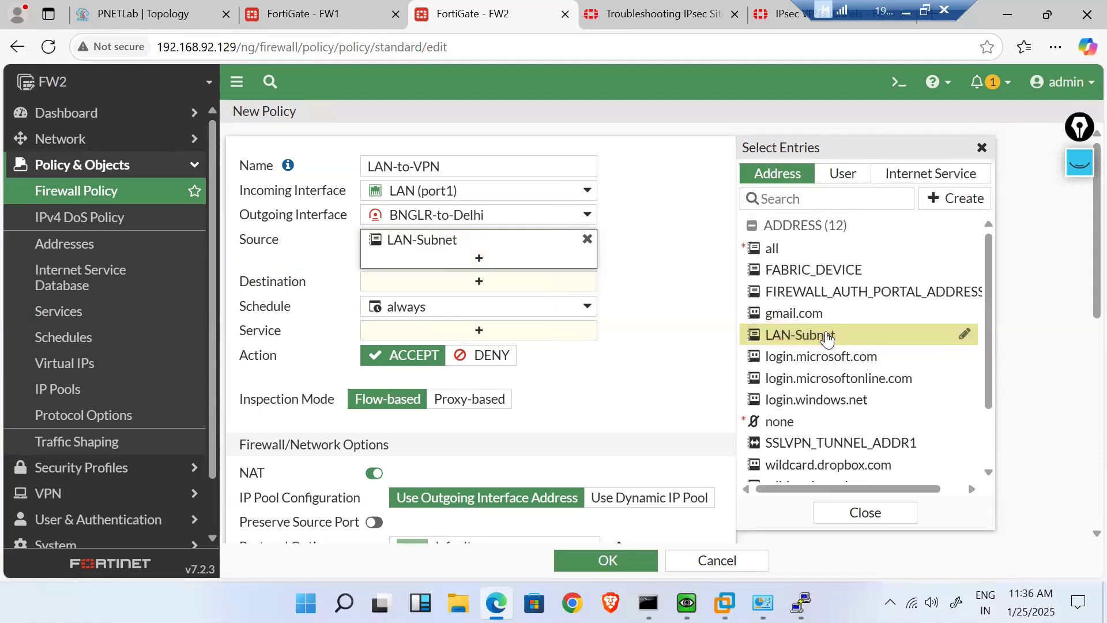
- Create the Delhi-Subnet address 192.168.5.0/24 and set it as the policy destination
{"action": "left_click", "coordinate": [473, 286]}
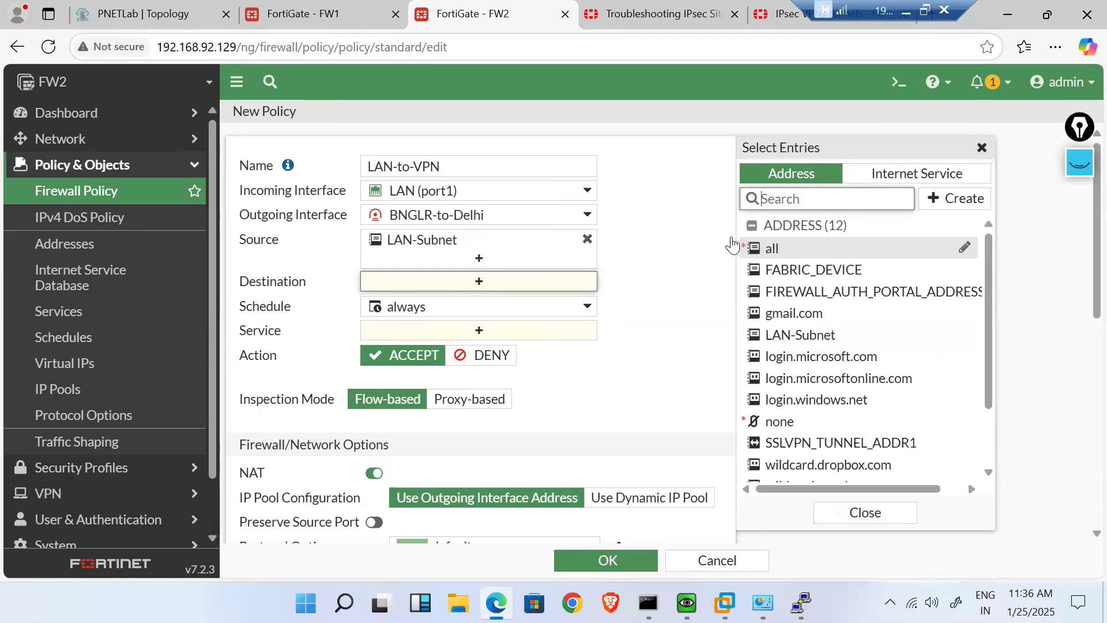
{"action": "left_click", "coordinate": [959, 199]}
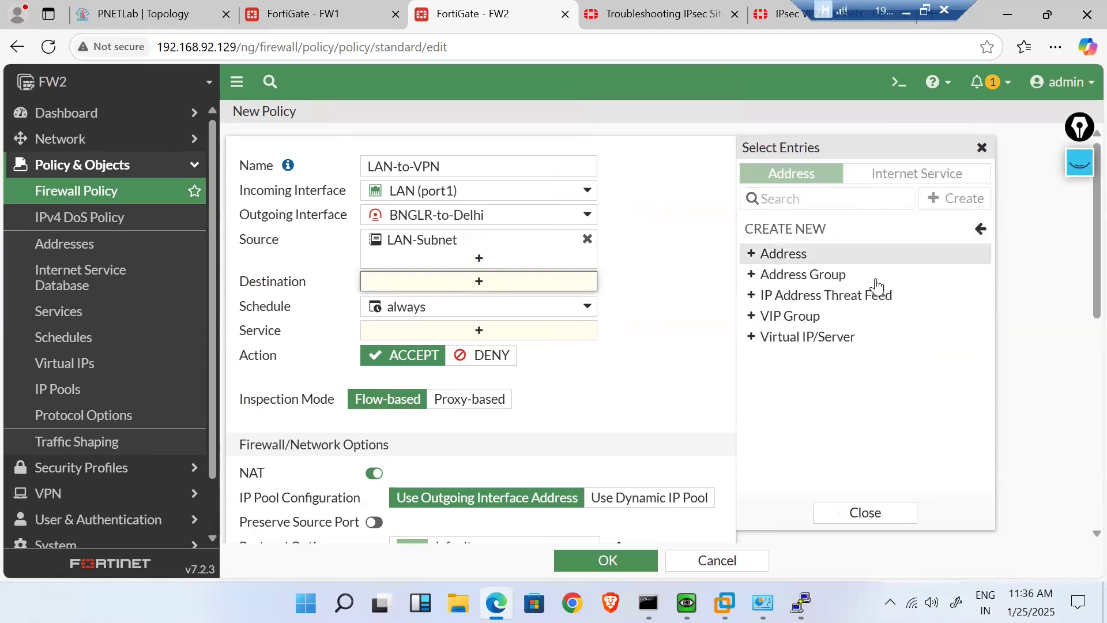
{"action": "left_click", "coordinate": [805, 255]}
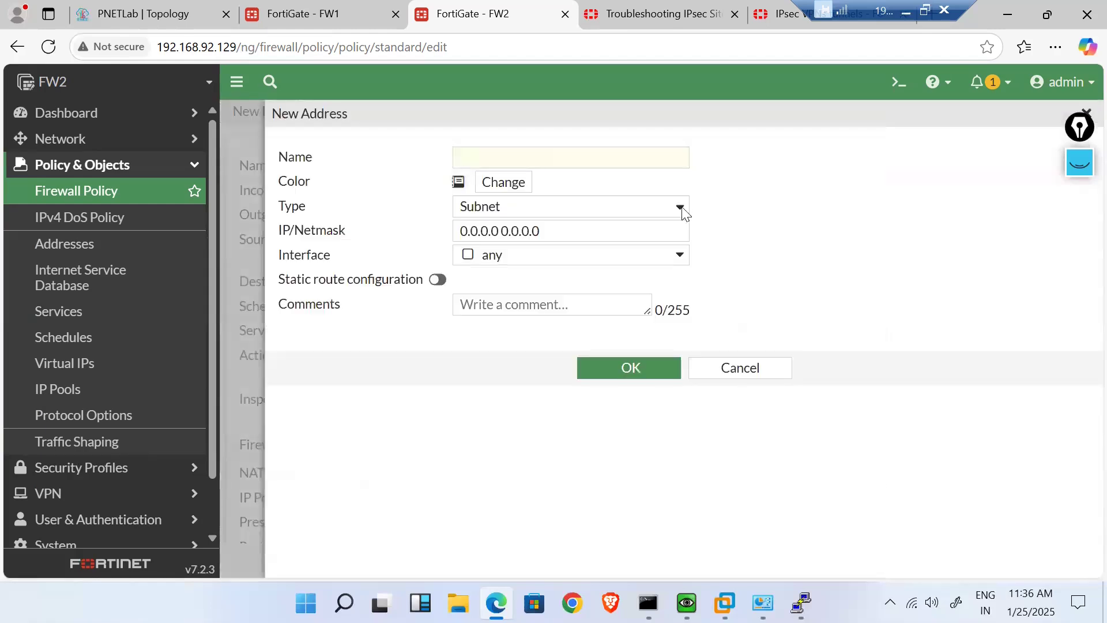
{"action": "left_click", "coordinate": [558, 158]}
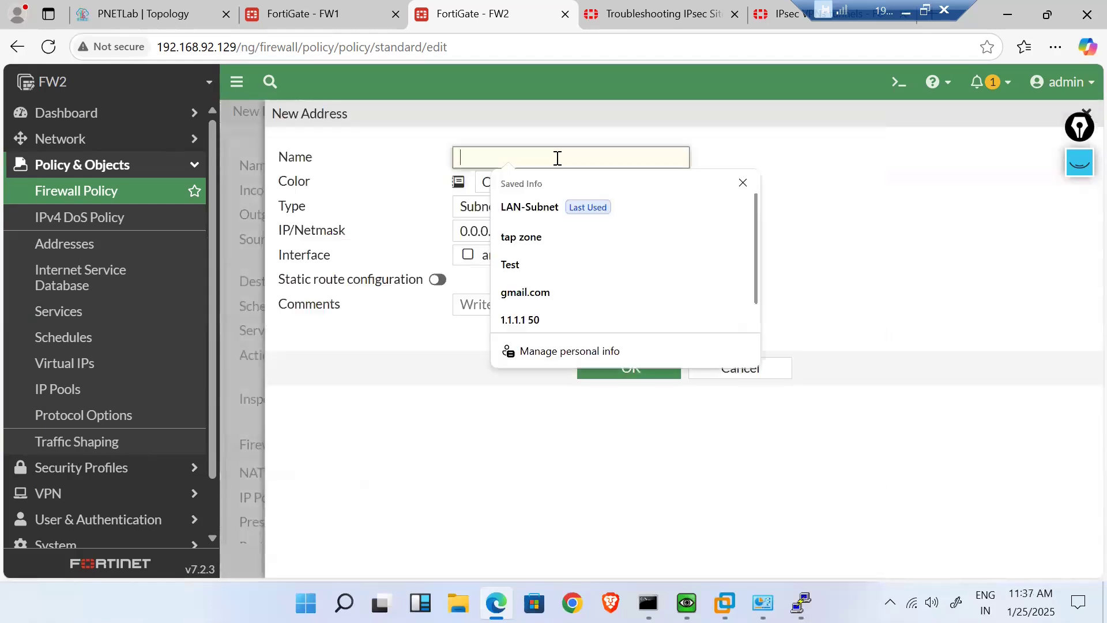
{"action": "type", "text": "D"}
{"action": "key", "text": "BackSpace"}
{"action": "key", "text": "BackSpace"}
{"action": "key", "text": "BackSpace"}
{"action": "type", "text": "Delhi-Su"}
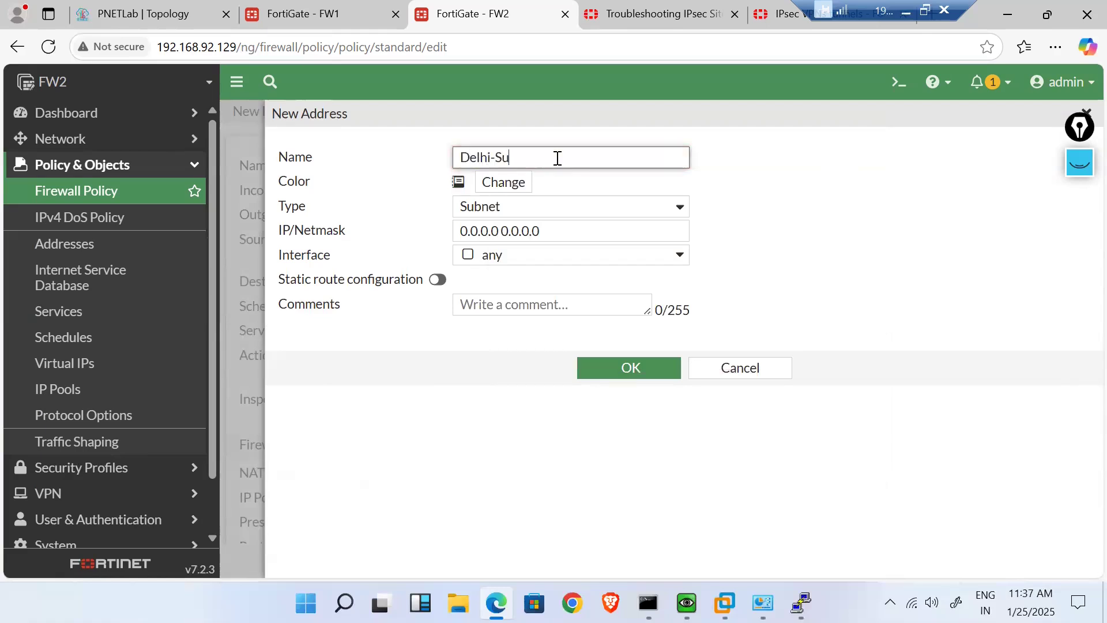
{"action": "left_click", "coordinate": [558, 232]}
{"action": "key", "text": "ctrl+a"}
{"action": "type", "text": "19"}
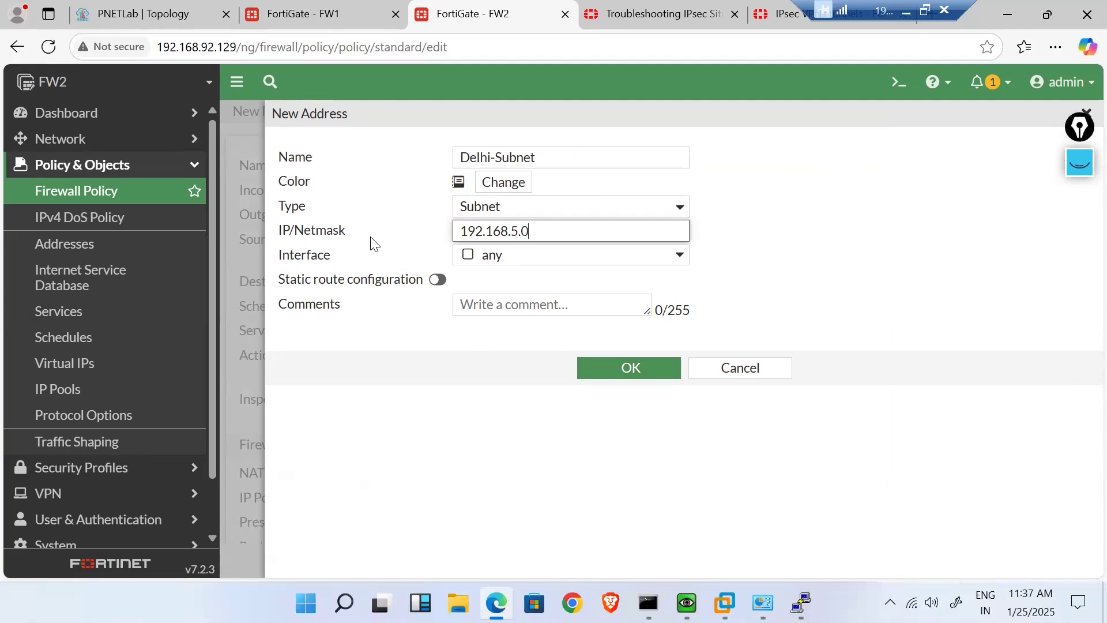
{"action": "left_click", "coordinate": [625, 367]}
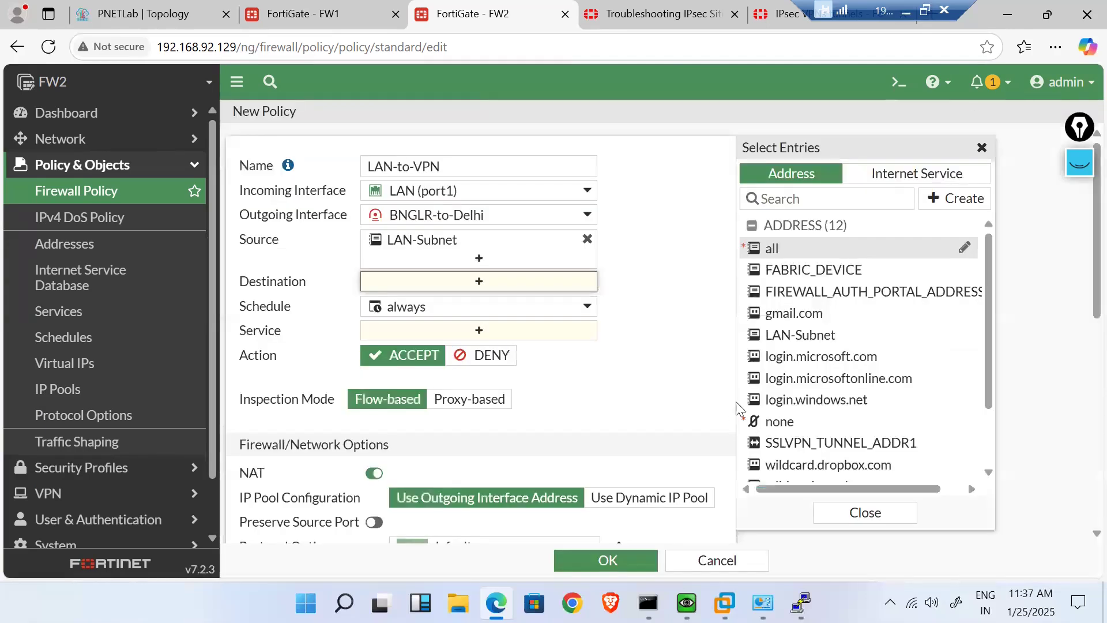
{"action": "left_click", "coordinate": [798, 271]}
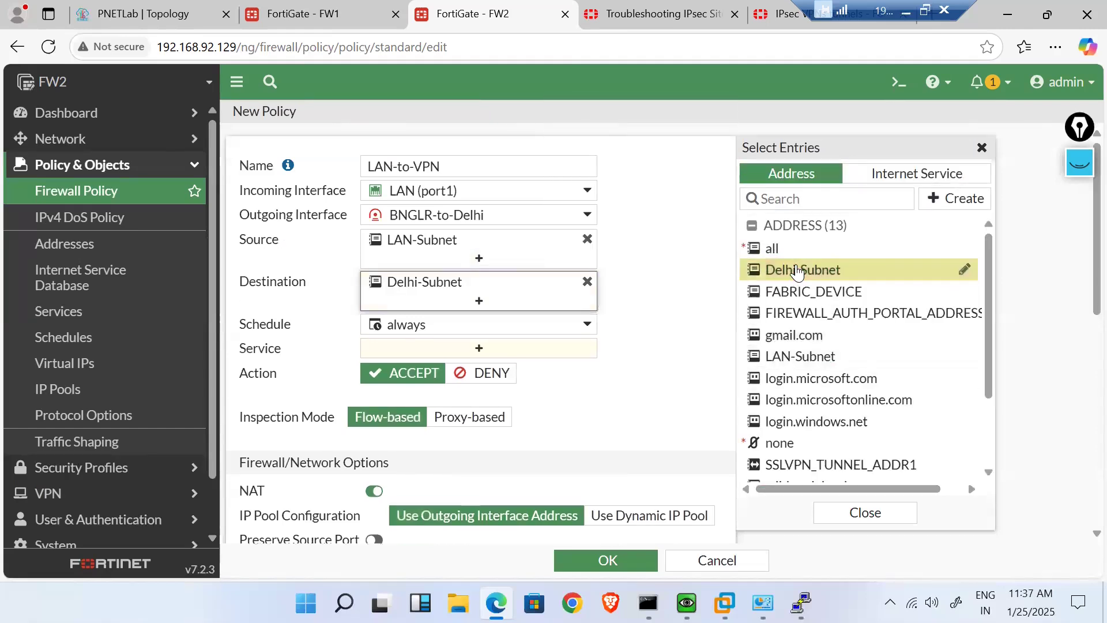
- Allow service ALL, disable NAT, log all sessions of allowed traffic, and save the policy
{"action": "left_click", "coordinate": [578, 346]}
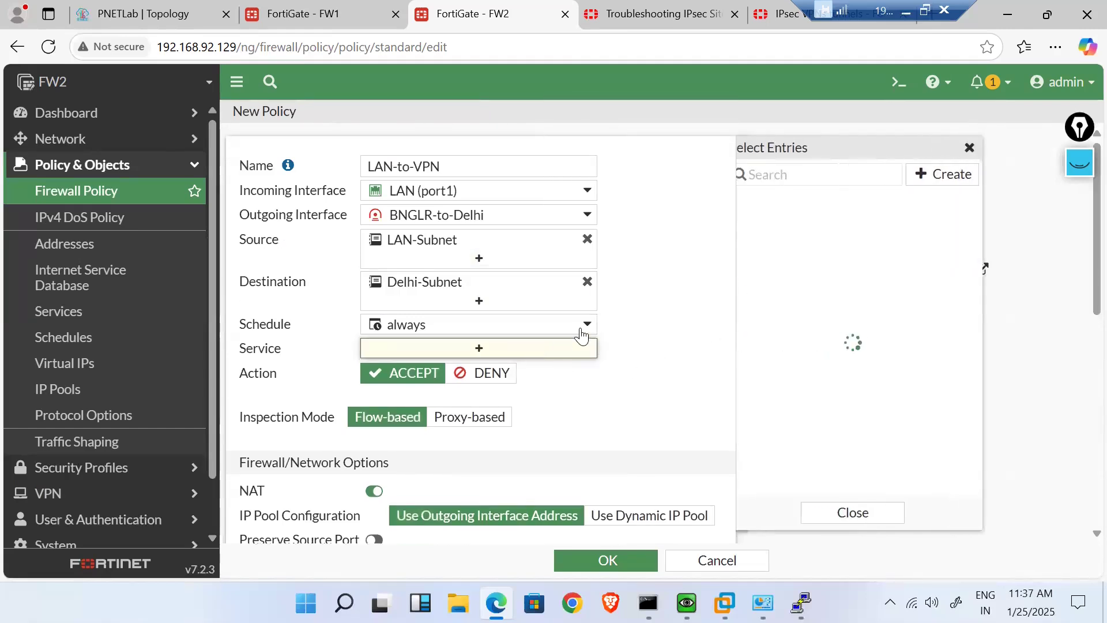
{"action": "left_click", "coordinate": [791, 245]}
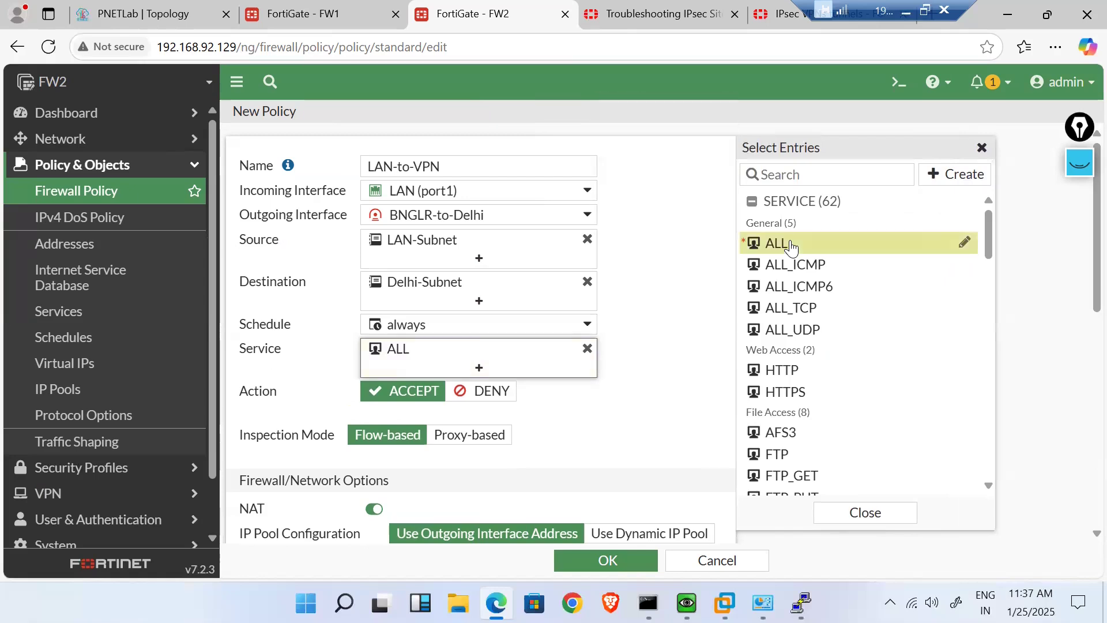
{"action": "left_click", "coordinate": [681, 378]}
{"action": "scroll", "coordinate": [678, 375], "scroll_direction": "down", "scroll_amount": 4}
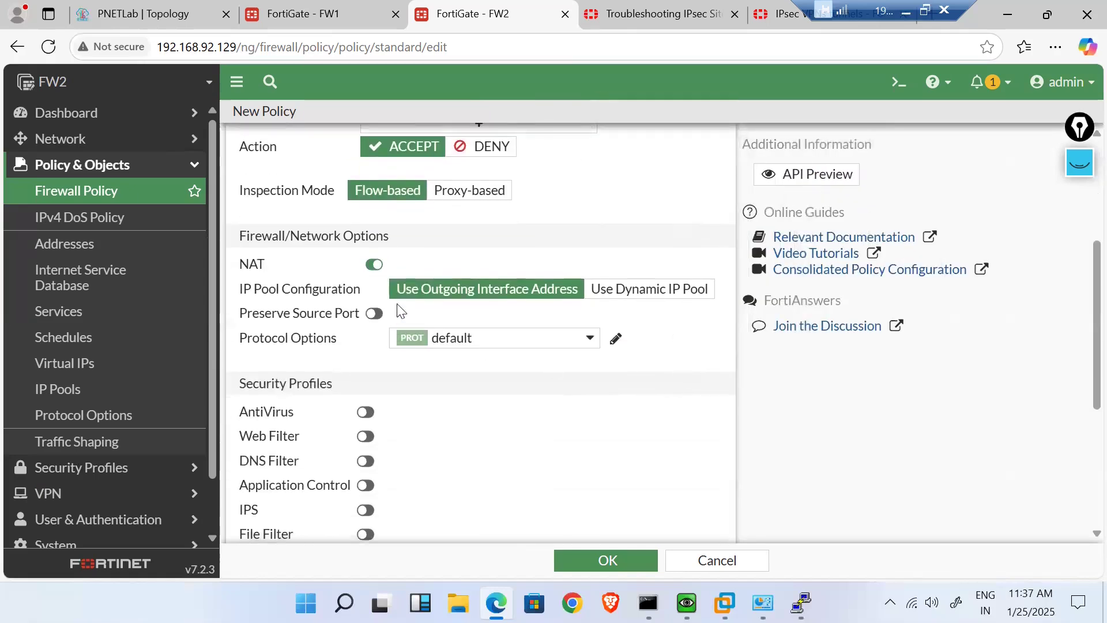
{"action": "left_click", "coordinate": [374, 264]}
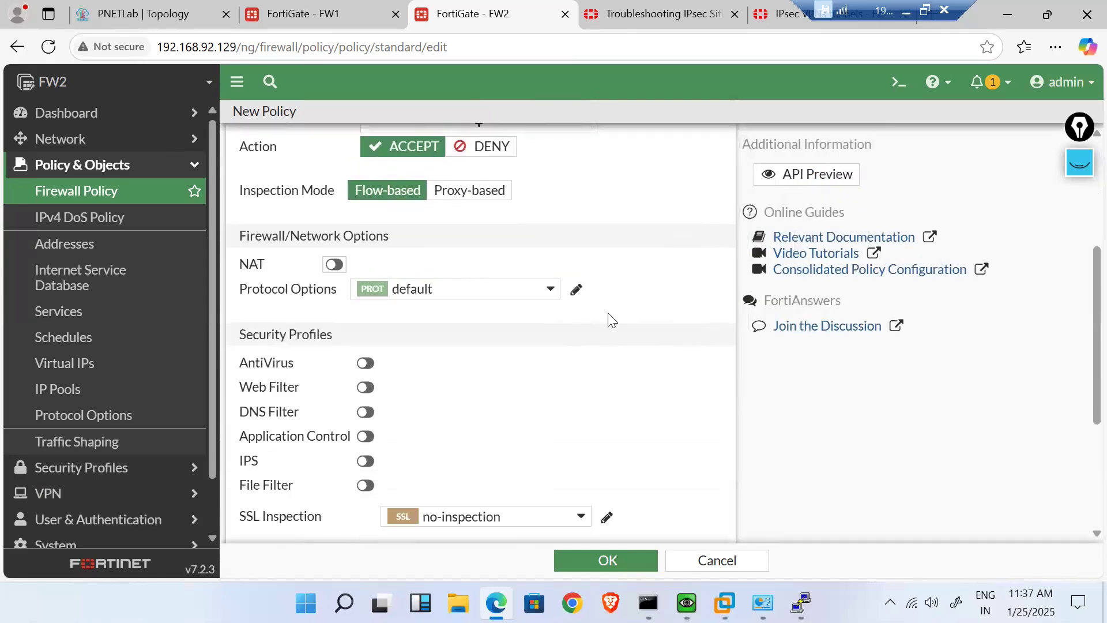
{"action": "scroll", "coordinate": [590, 369], "scroll_direction": "down", "scroll_amount": 4}
{"action": "left_click", "coordinate": [594, 365]}
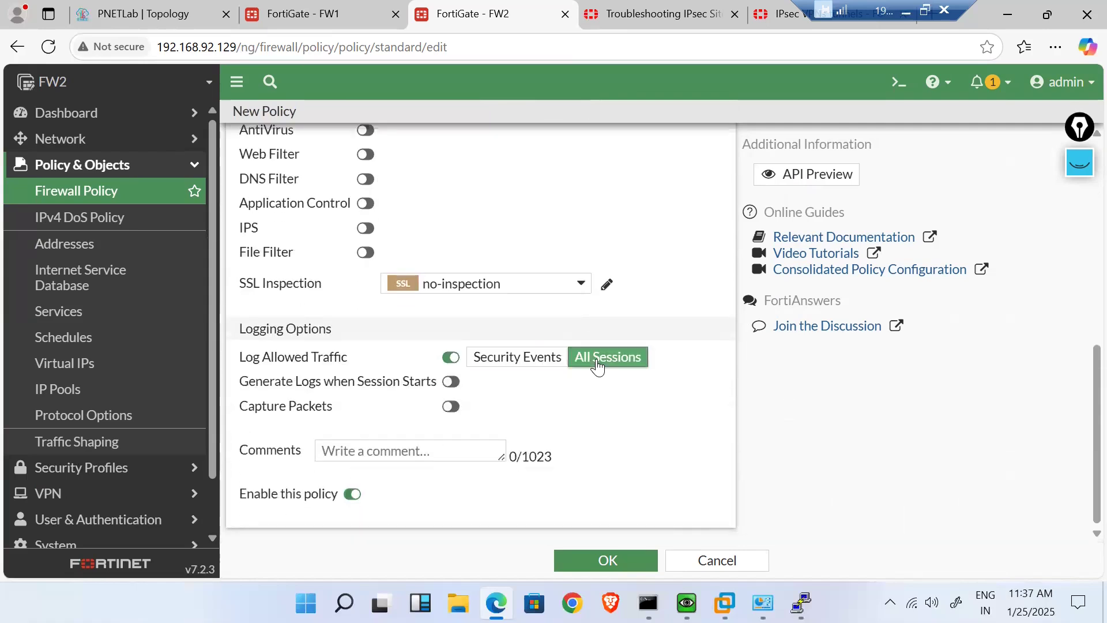
{"action": "left_click", "coordinate": [612, 564]}
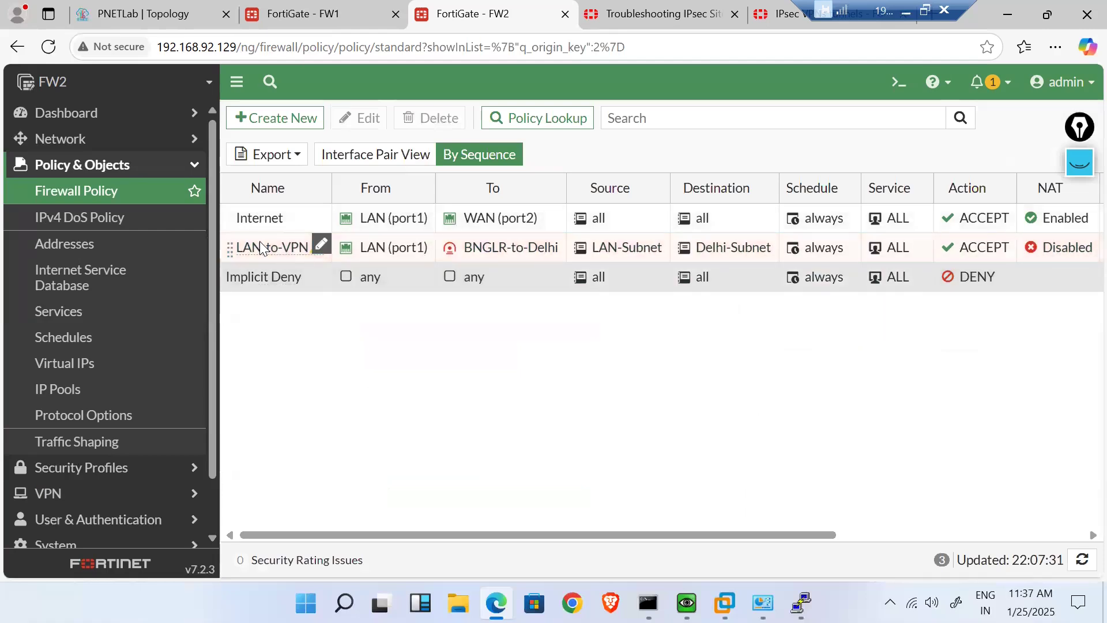
- Move LAN-to-VPN above the Internet policy and clone it as a reverse policy
{"action": "left_click_drag", "start_coordinate": [259, 219], "coordinate": [259, 217]}
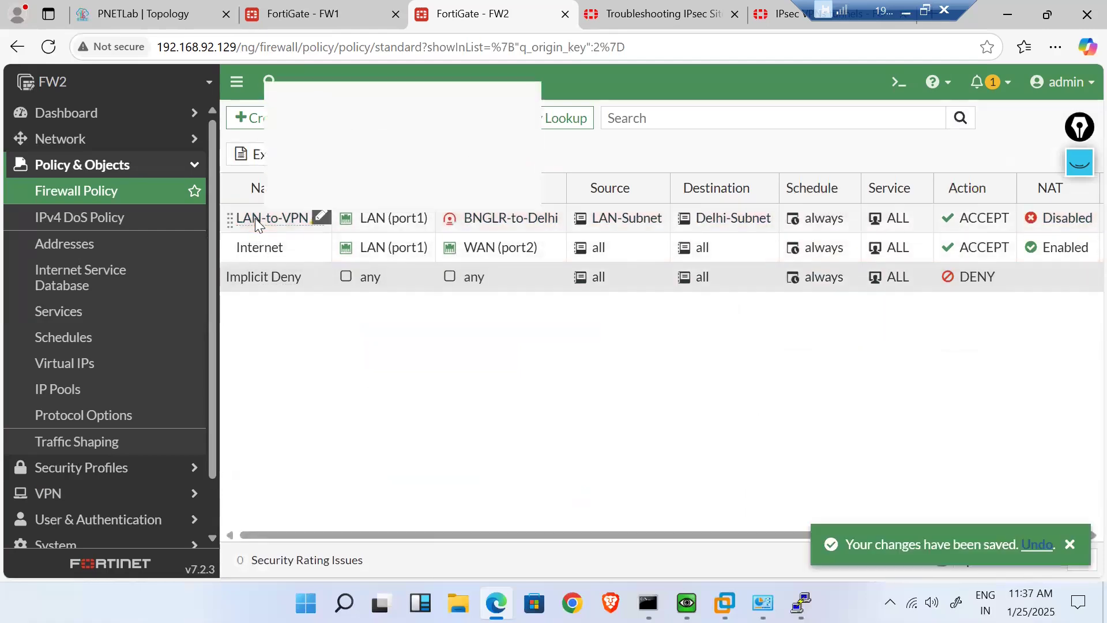
{"action": "right_click", "coordinate": [255, 218]}
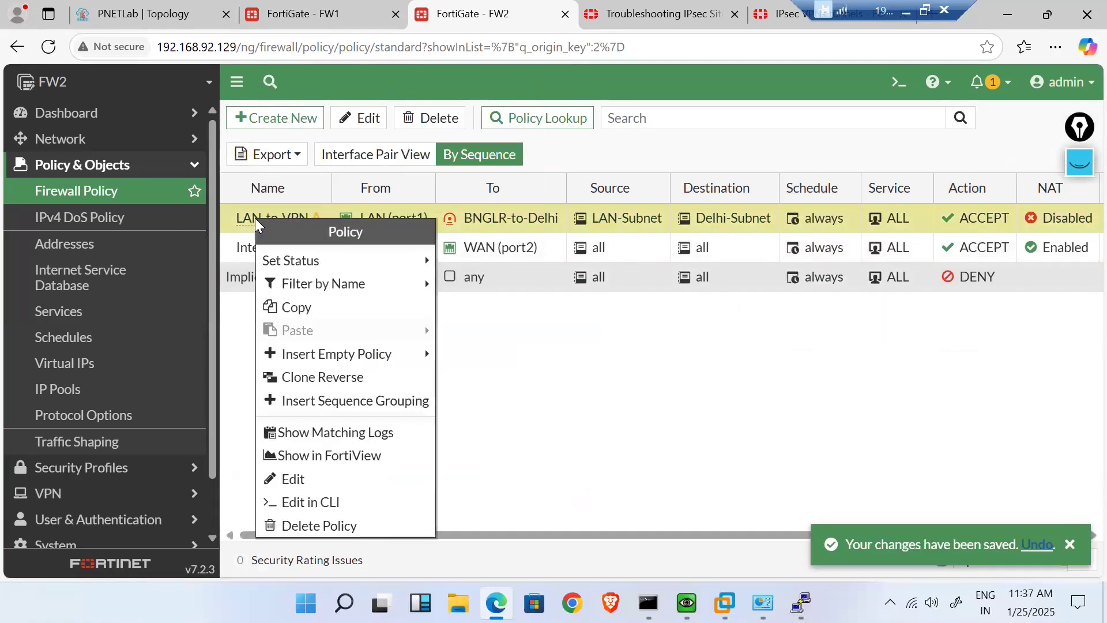
{"action": "left_click", "coordinate": [372, 378]}
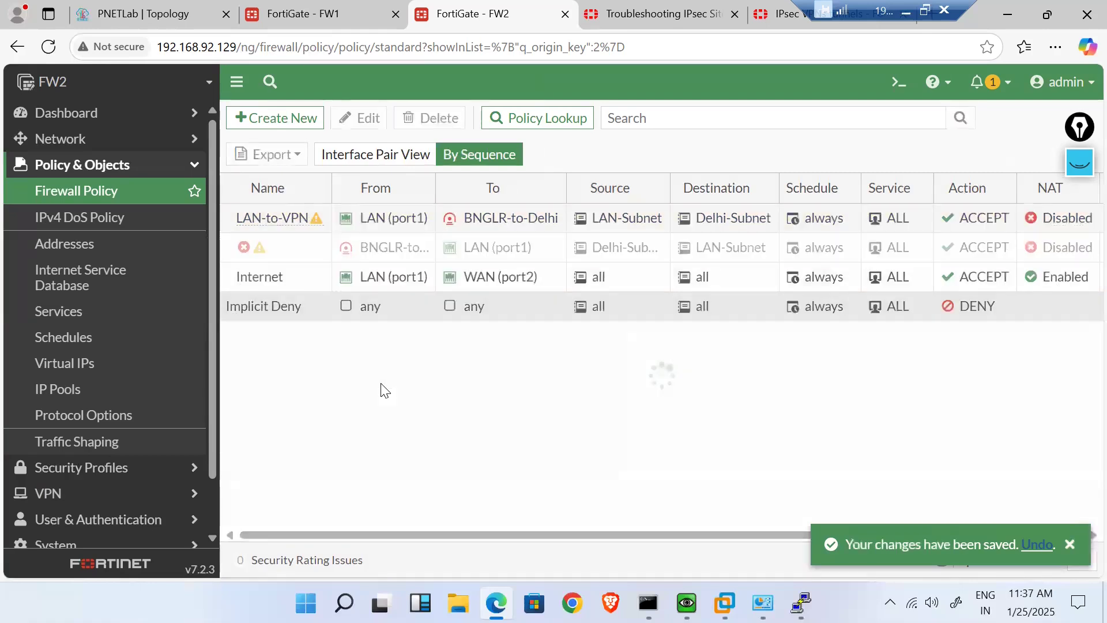
- Enable the cloned reverse policy and rename it VPN-to-LAN
{"action": "right_click", "coordinate": [275, 254]}
{"action": "mouse_move", "coordinate": [407, 298]}
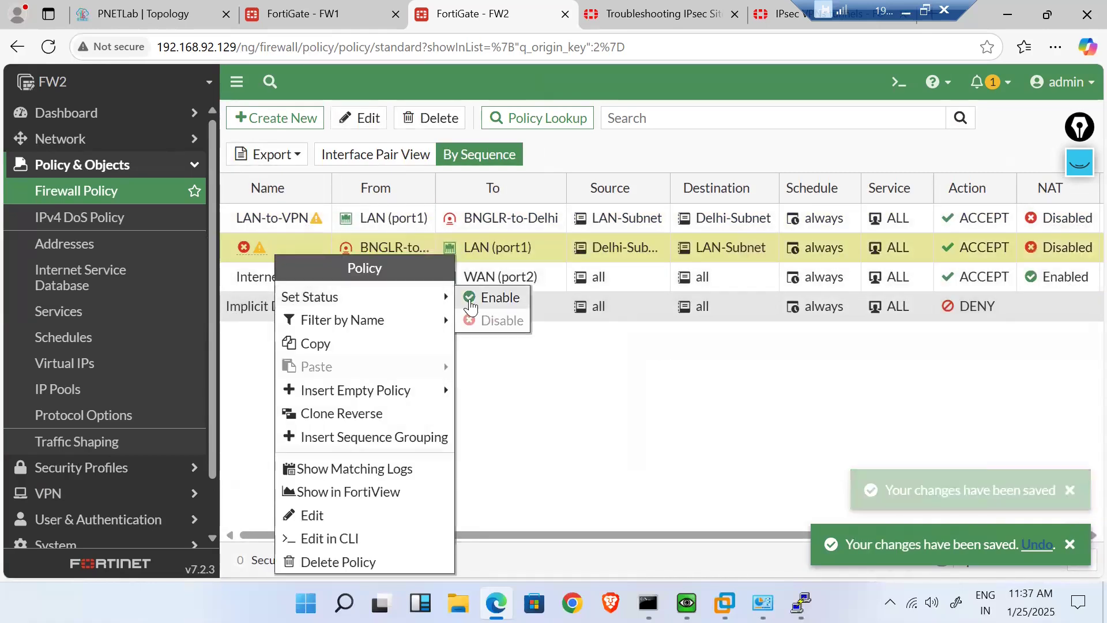
{"action": "left_click", "coordinate": [471, 299]}
{"action": "left_click", "coordinate": [322, 246]}
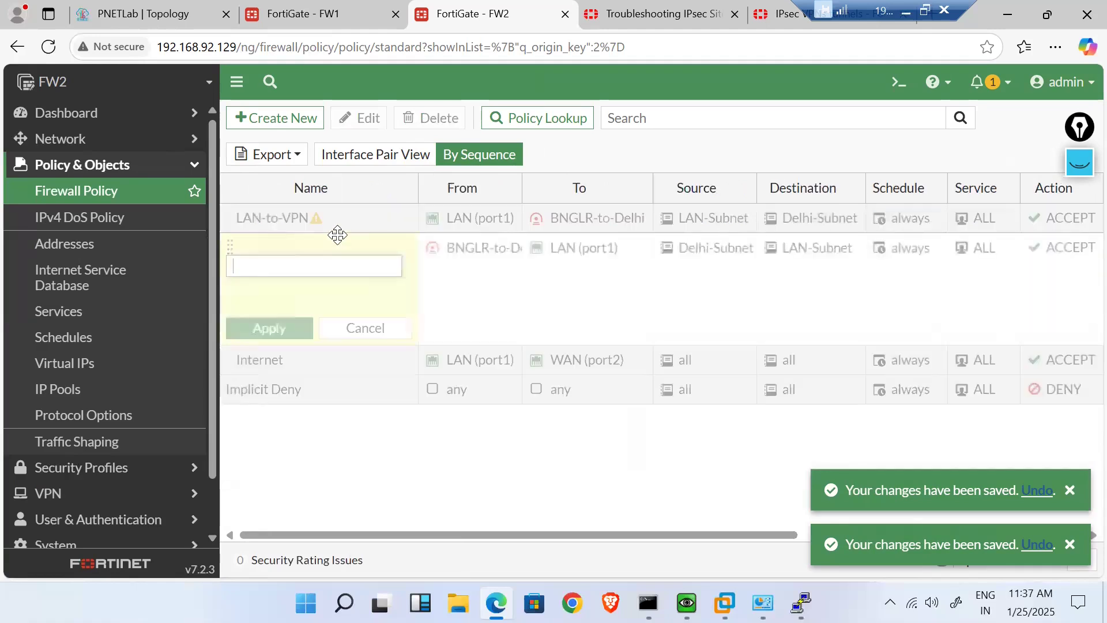
{"action": "type", "text": "VPN"}
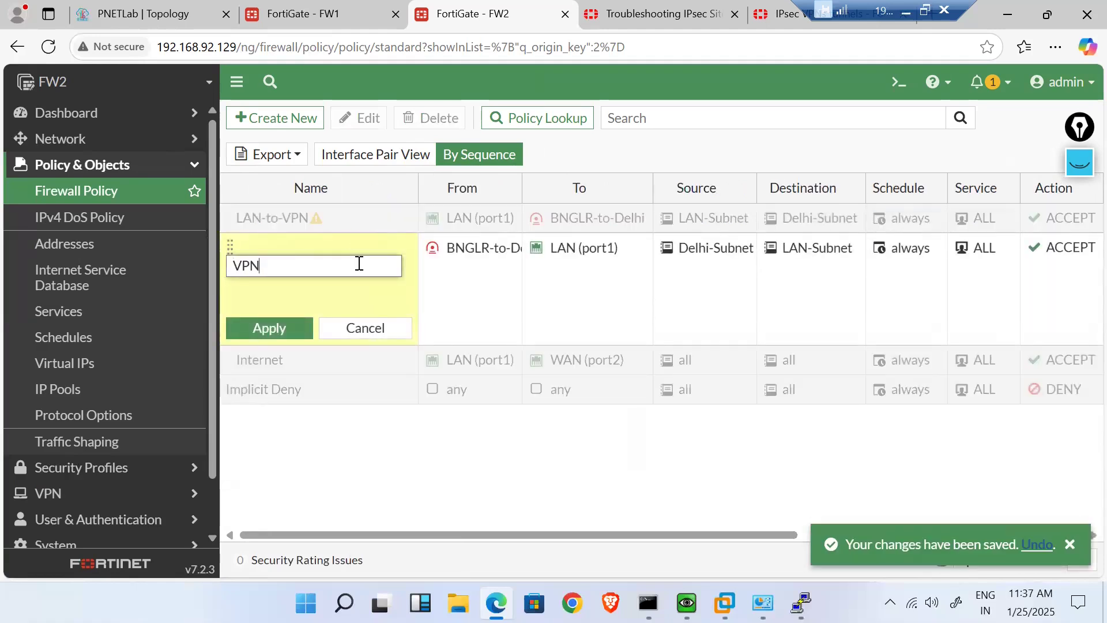
{"action": "type", "text": "-to-LAN"}
{"action": "left_click", "coordinate": [295, 327]}
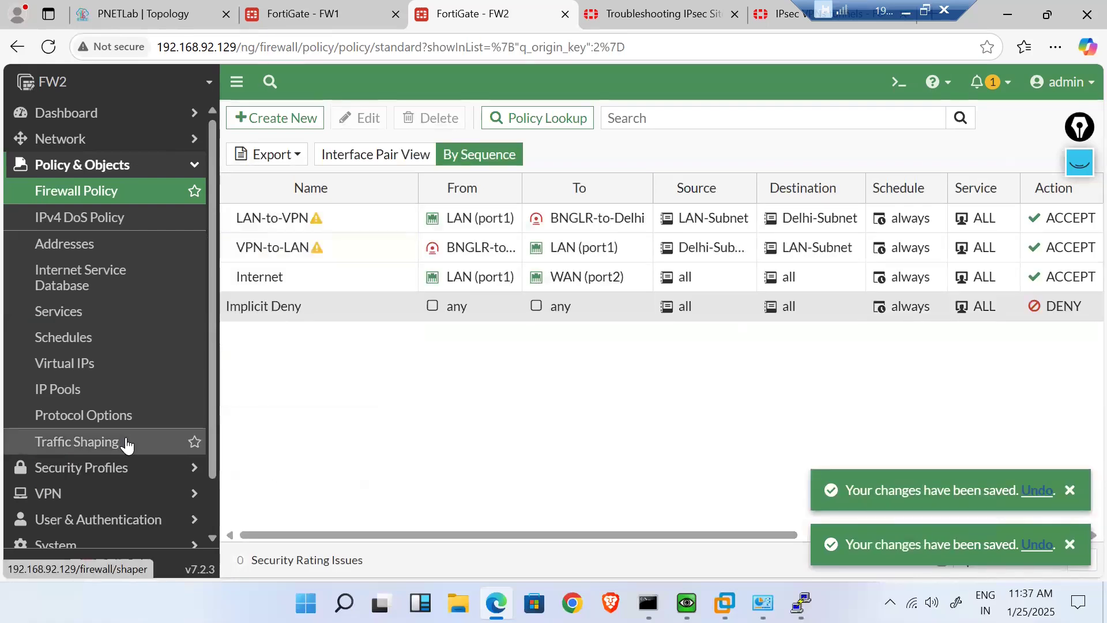
{"action": "scroll", "coordinate": [127, 445], "scroll_direction": "down", "scroll_amount": 1}
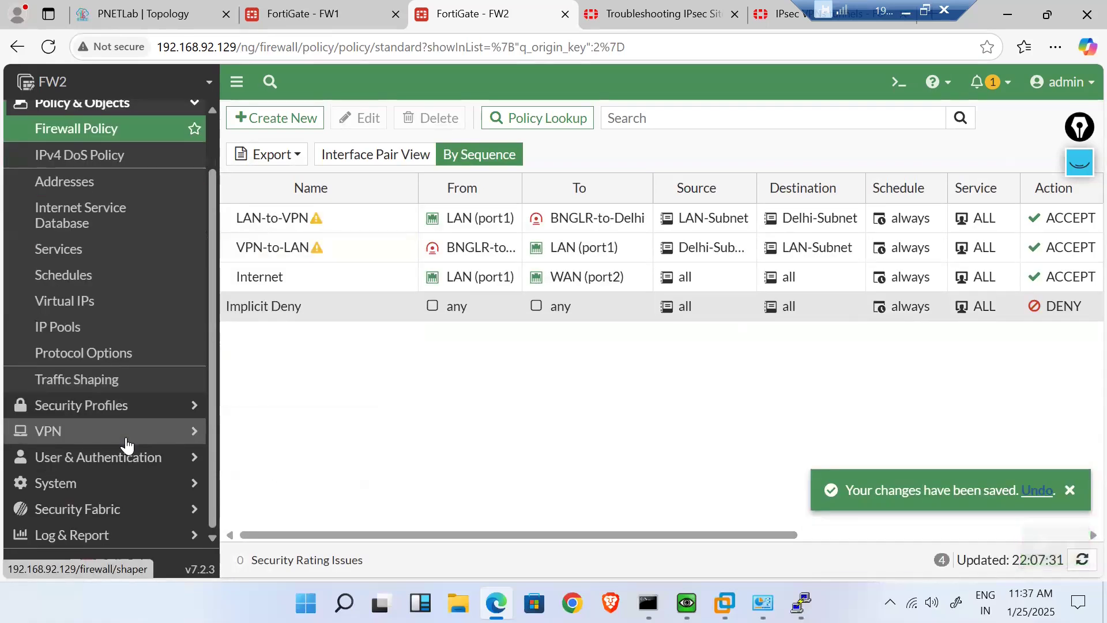
- Browse FW2's IPsec tunnel list and the BNGLR-to-Delhi tunnel's actions menu
{"action": "left_click", "coordinate": [170, 441]}
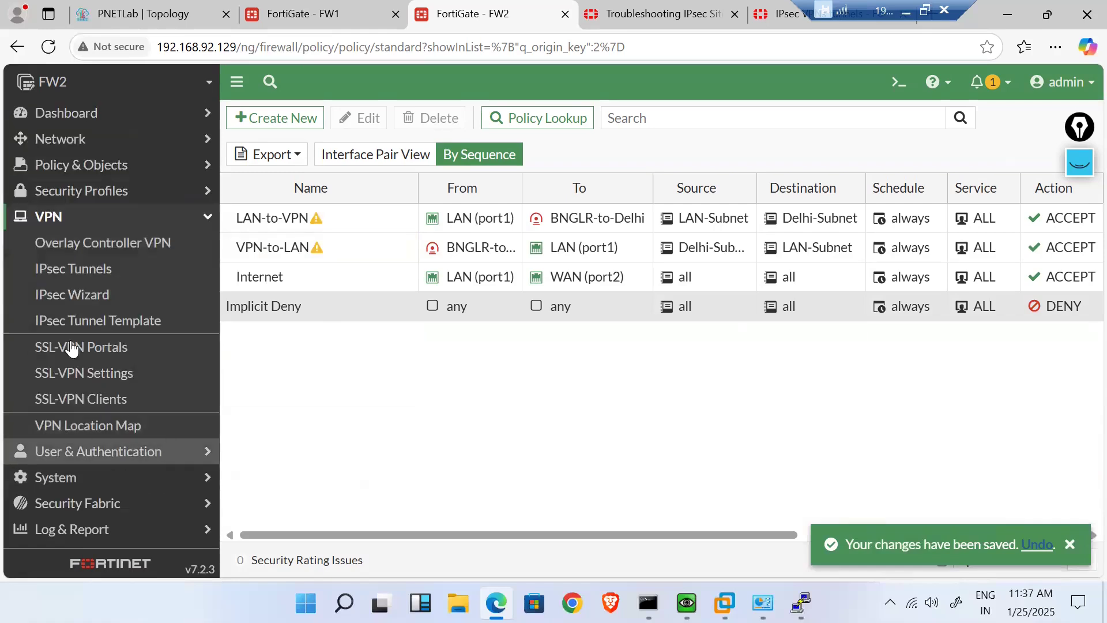
{"action": "left_click", "coordinate": [93, 271]}
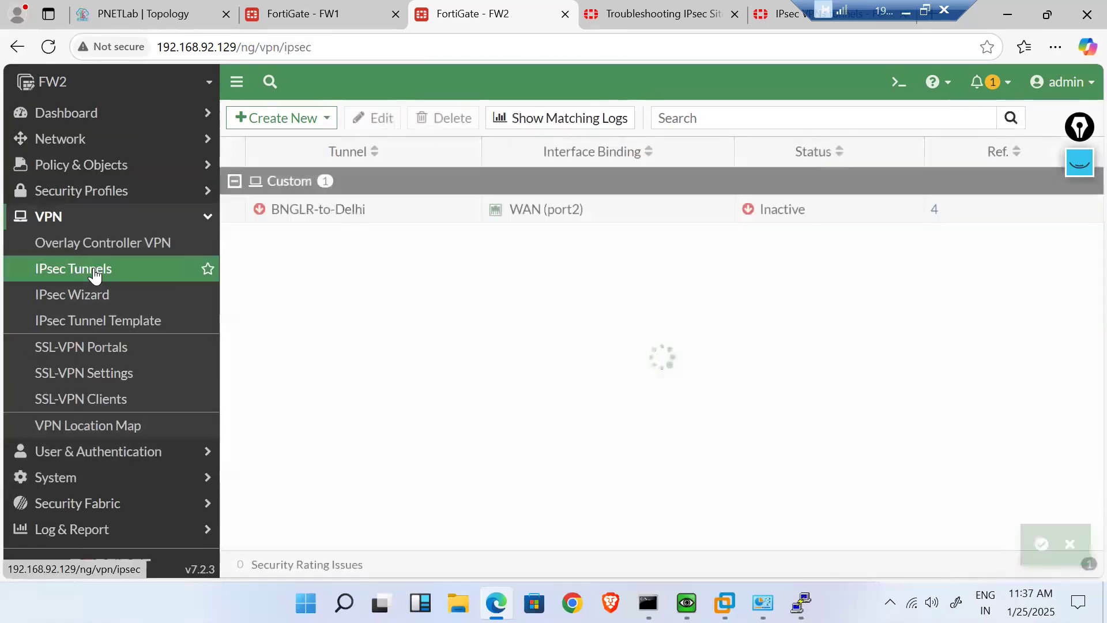
{"action": "left_click", "coordinate": [407, 222]}
{"action": "right_click", "coordinate": [407, 223]}
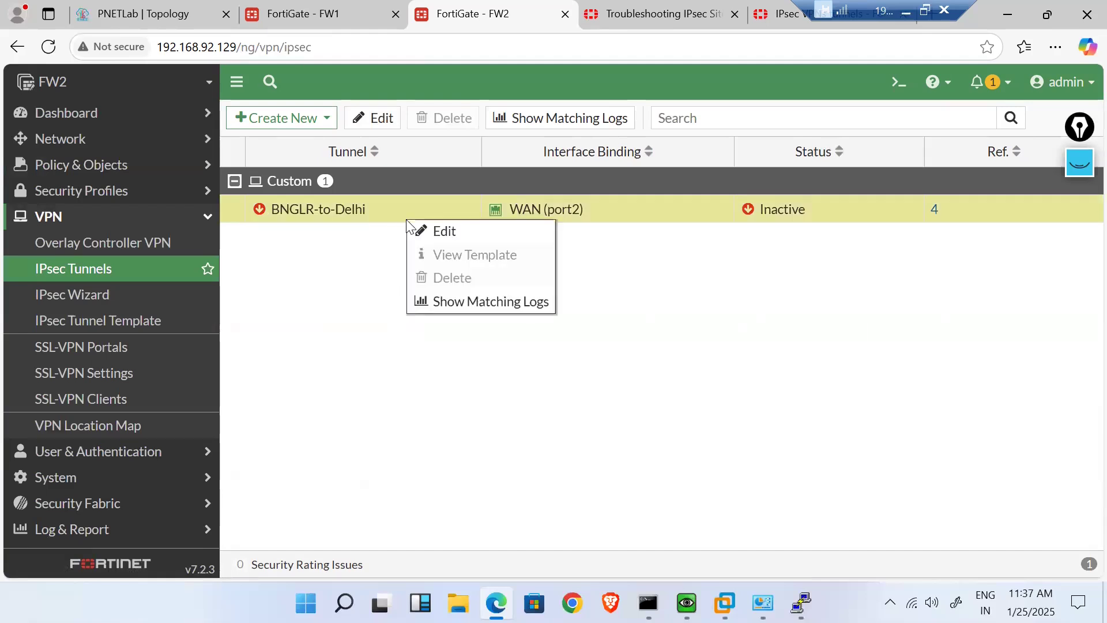
{"action": "left_click", "coordinate": [347, 337]}
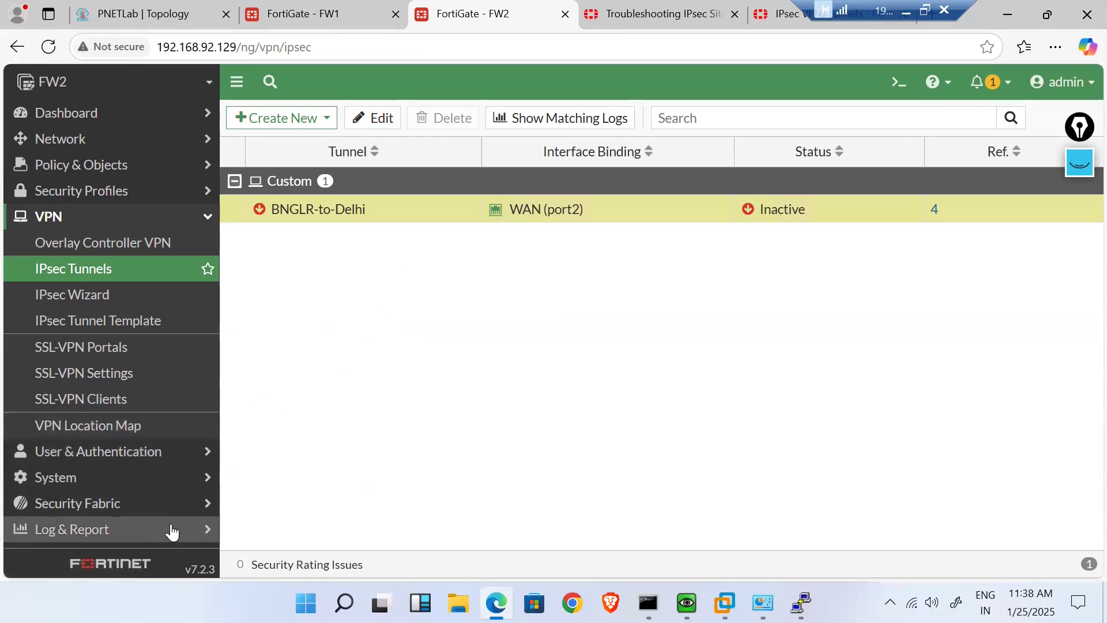
{"action": "left_click", "coordinate": [196, 482]}
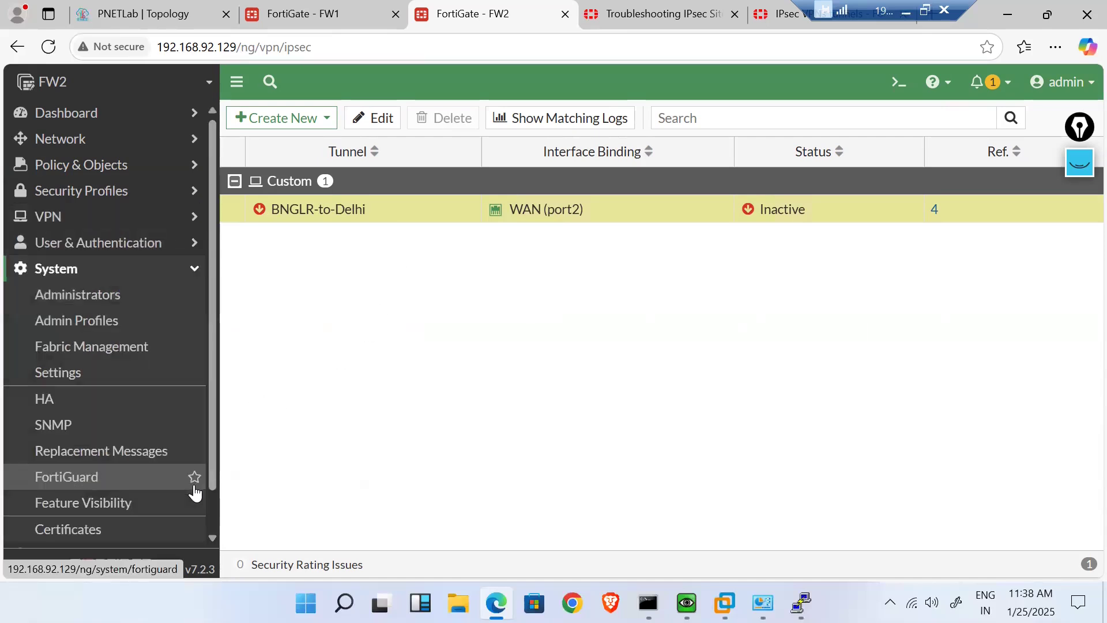
- Add the IPsec monitor, found by searching 'vpn', to FW2's dashboard
{"action": "left_click", "coordinate": [169, 114]}
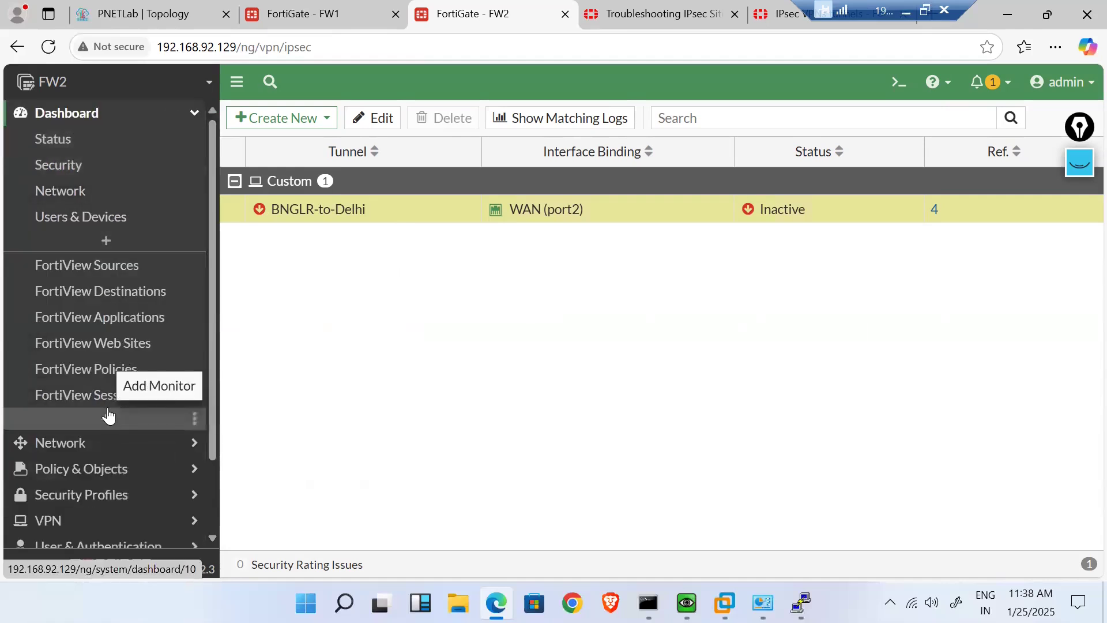
{"action": "left_click", "coordinate": [108, 414]}
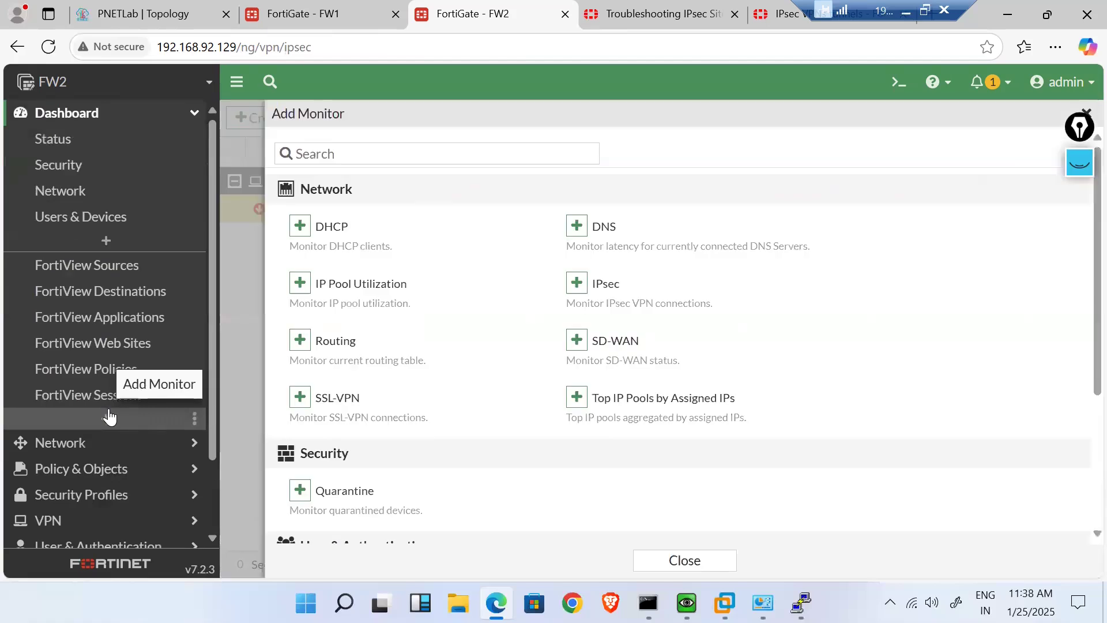
{"action": "left_click", "coordinate": [419, 151]}
{"action": "type", "text": "v"}
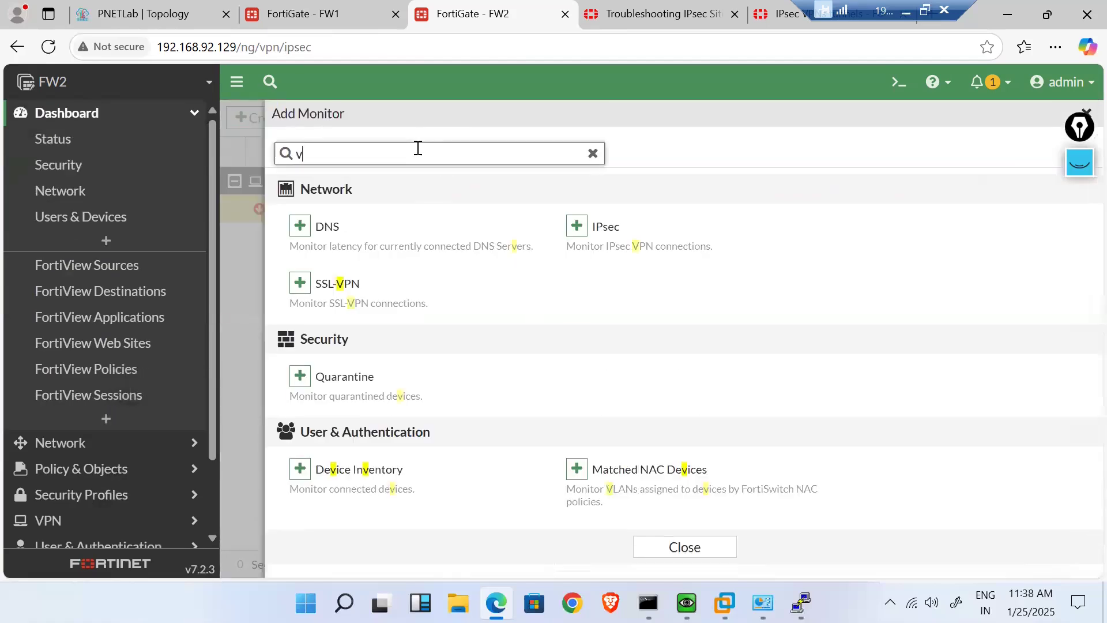
{"action": "type", "text": "pn"}
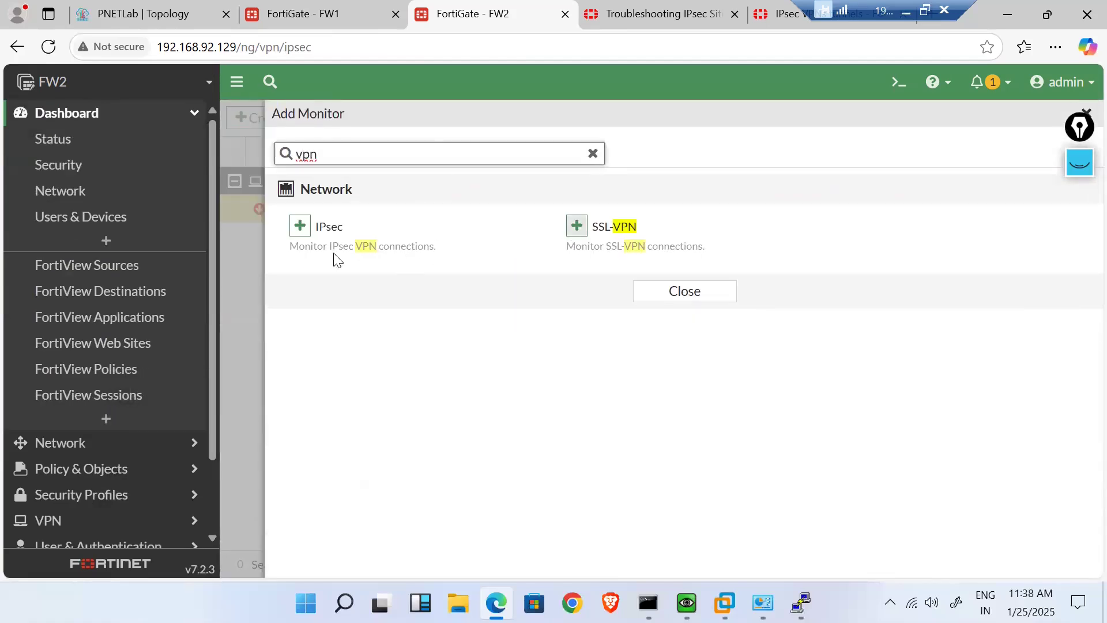
{"action": "left_click", "coordinate": [300, 240]}
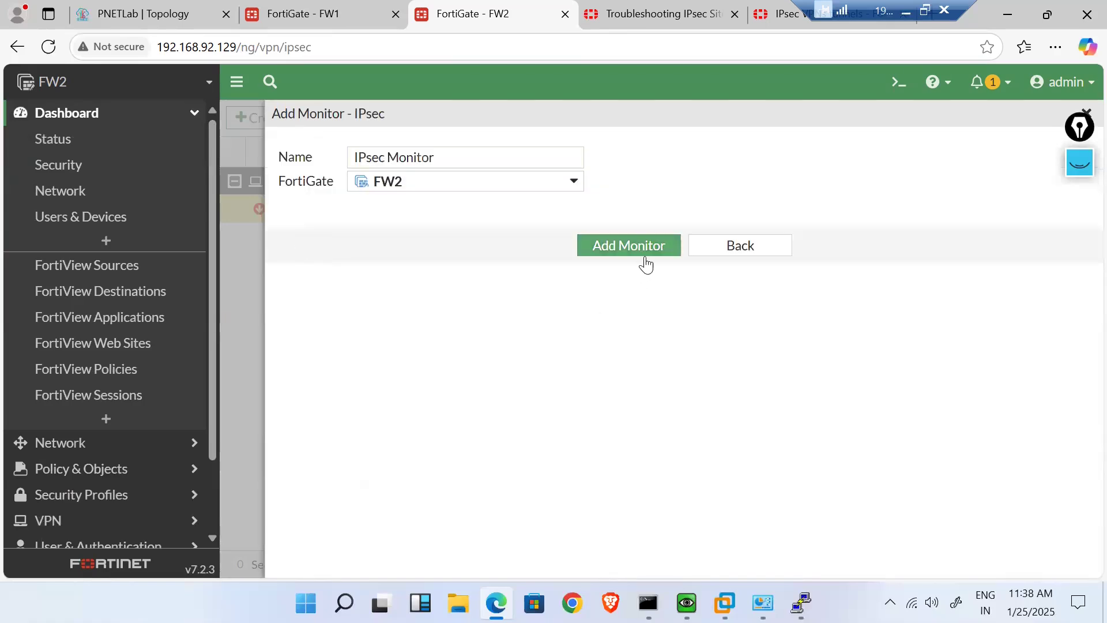
{"action": "left_click", "coordinate": [646, 258]}
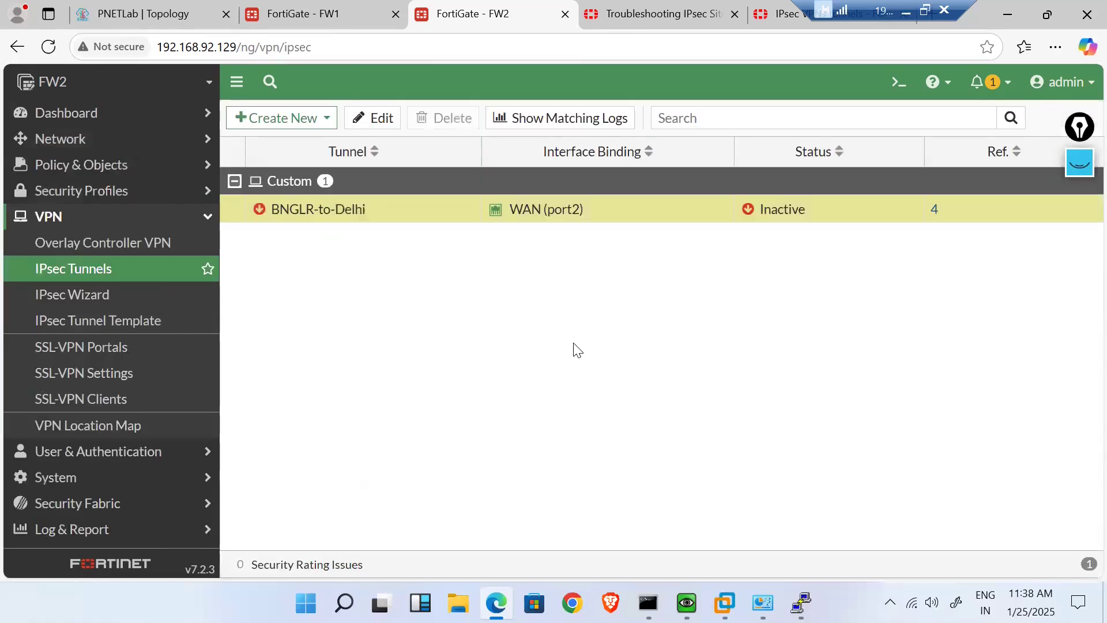
{"action": "left_click", "coordinate": [140, 122]}
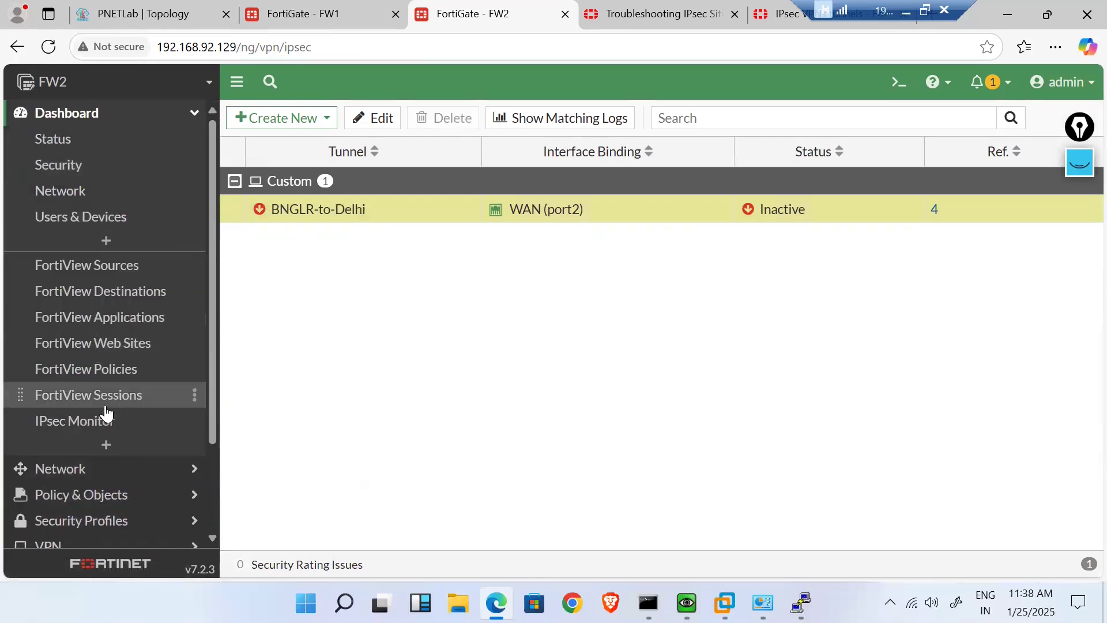
- Bring up all Phase 2 selectors of BNGLR-to-Delhi from FW2's IPsec Monitor
{"action": "left_click", "coordinate": [99, 424]}
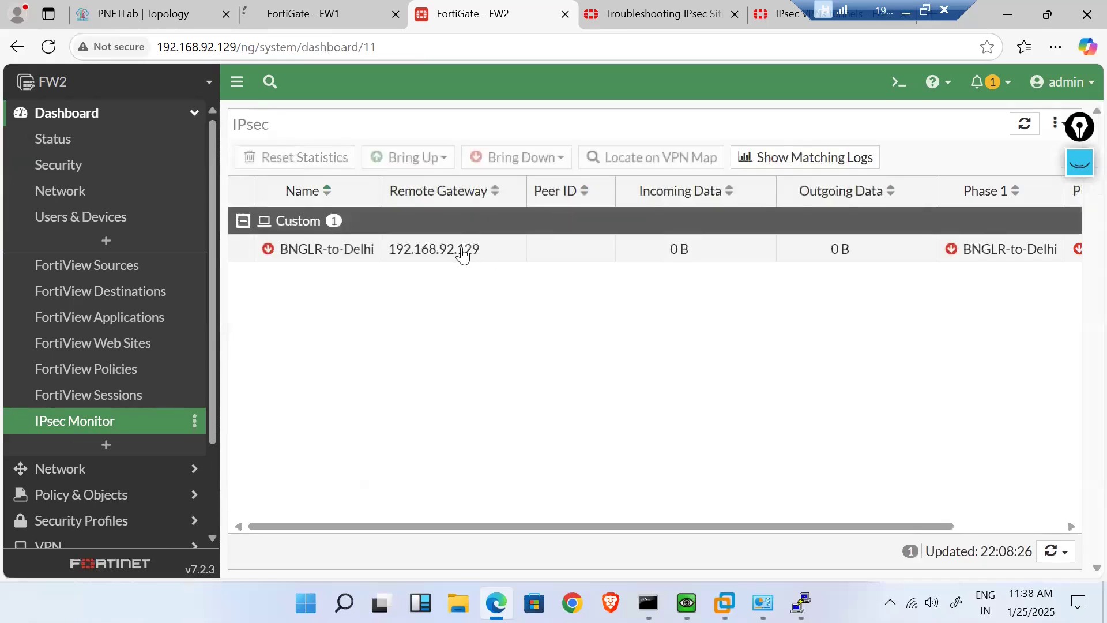
{"action": "left_click", "coordinate": [463, 255]}
{"action": "right_click", "coordinate": [463, 255]}
{"action": "mouse_move", "coordinate": [568, 289]}
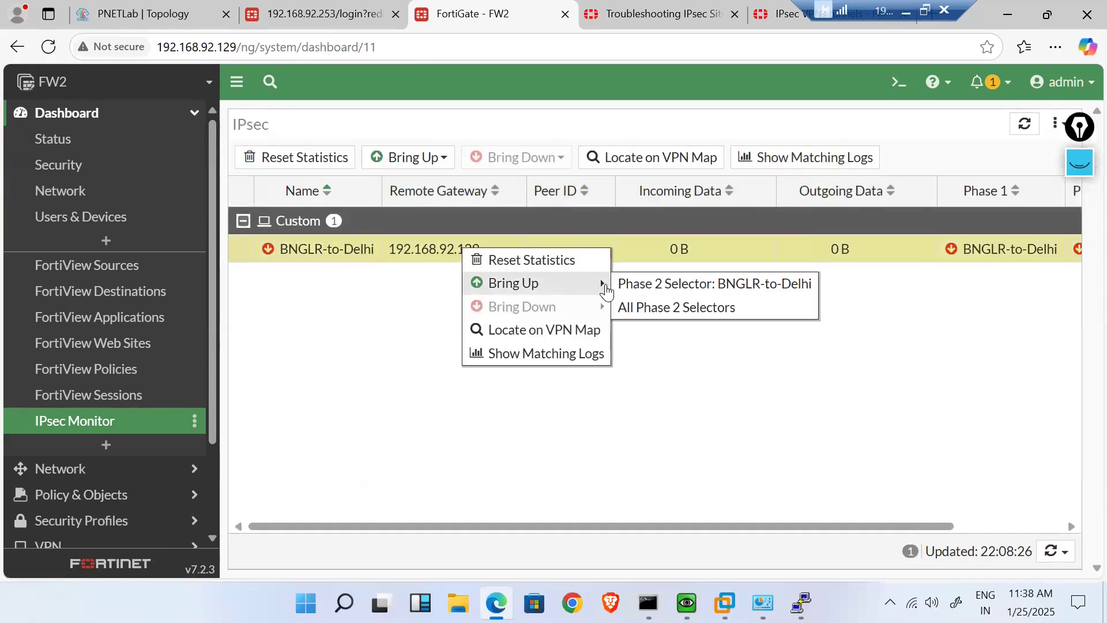
{"action": "left_click", "coordinate": [652, 310]}
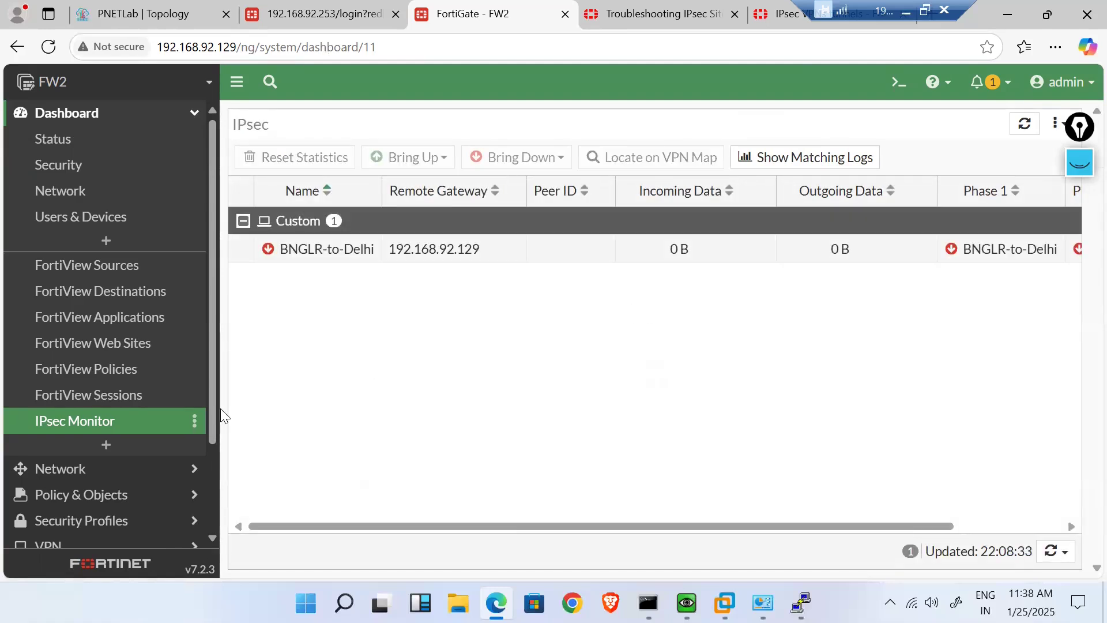
- Log in to FW1 with the admin account and password and review its tunnel's network settings
{"action": "left_click", "coordinate": [337, 4]}
{"action": "type", "text": "admin"}
{"action": "key", "text": "Tab"}
{"action": "type", "text": "admin"}
{"action": "key", "text": "Return"}
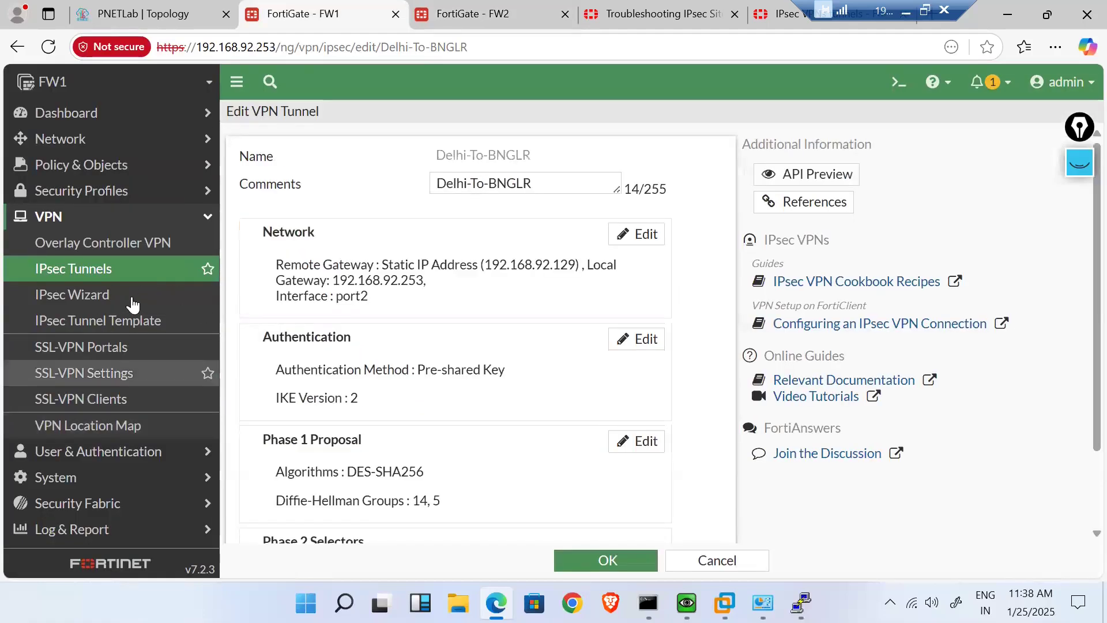
{"action": "left_click", "coordinate": [460, 296]}
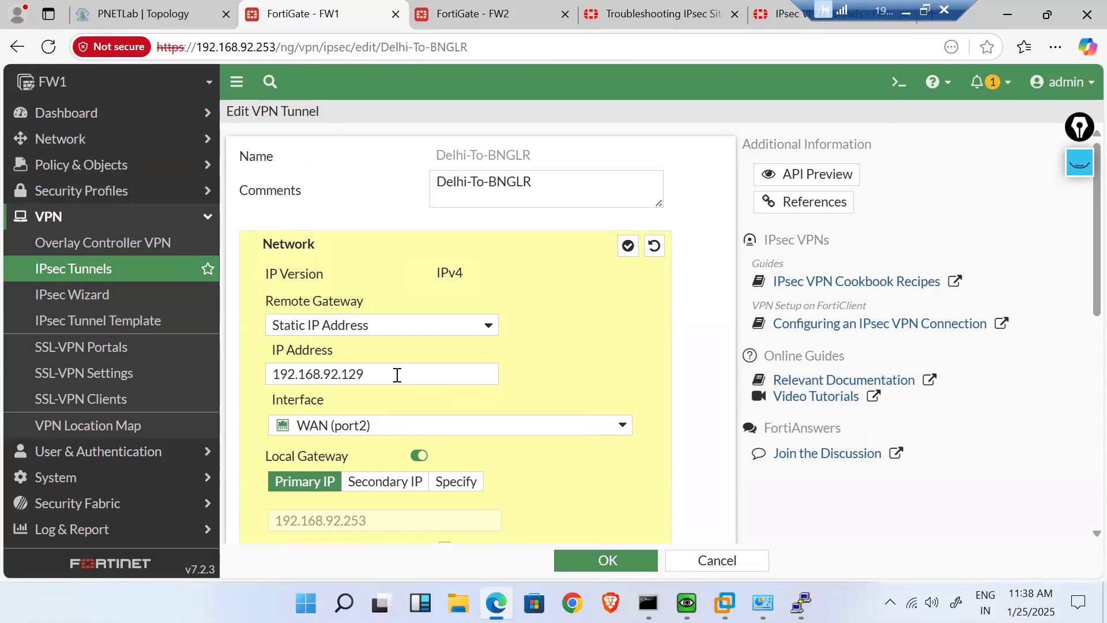
{"action": "left_click", "coordinate": [125, 266]}
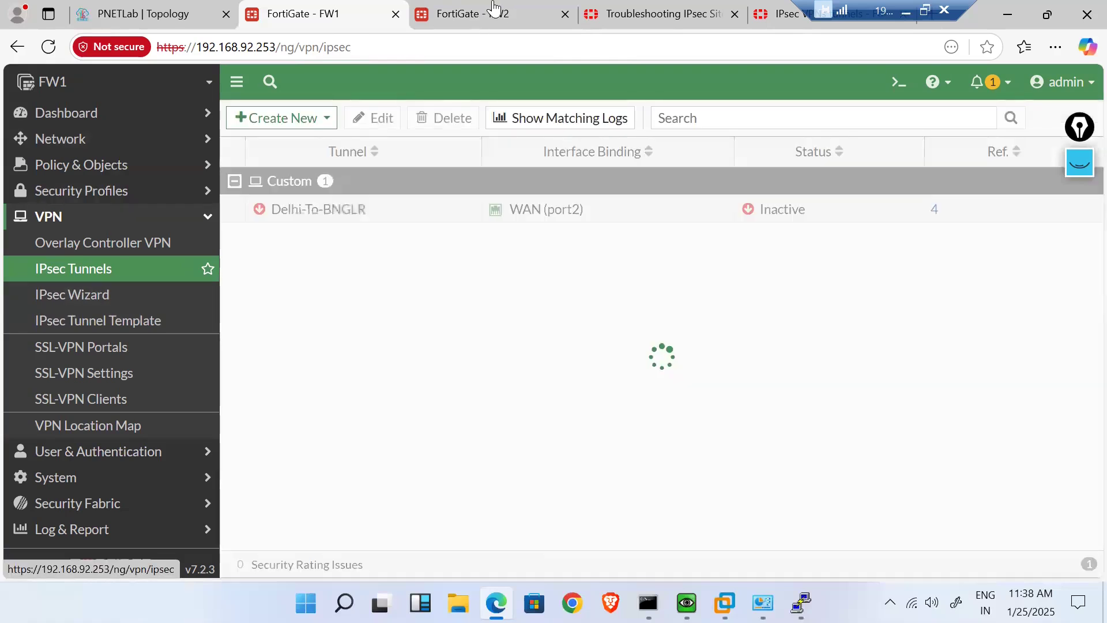
- Return to FW2 and expand its VPN settings
{"action": "left_click", "coordinate": [494, 8]}
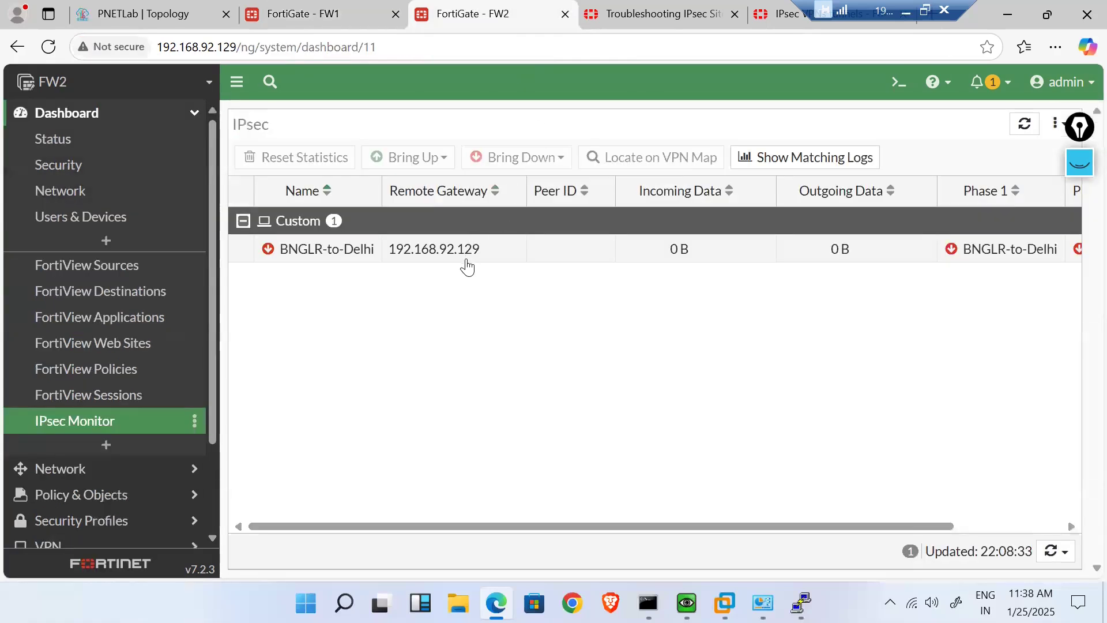
{"action": "scroll", "coordinate": [139, 366], "scroll_direction": "down", "scroll_amount": 2}
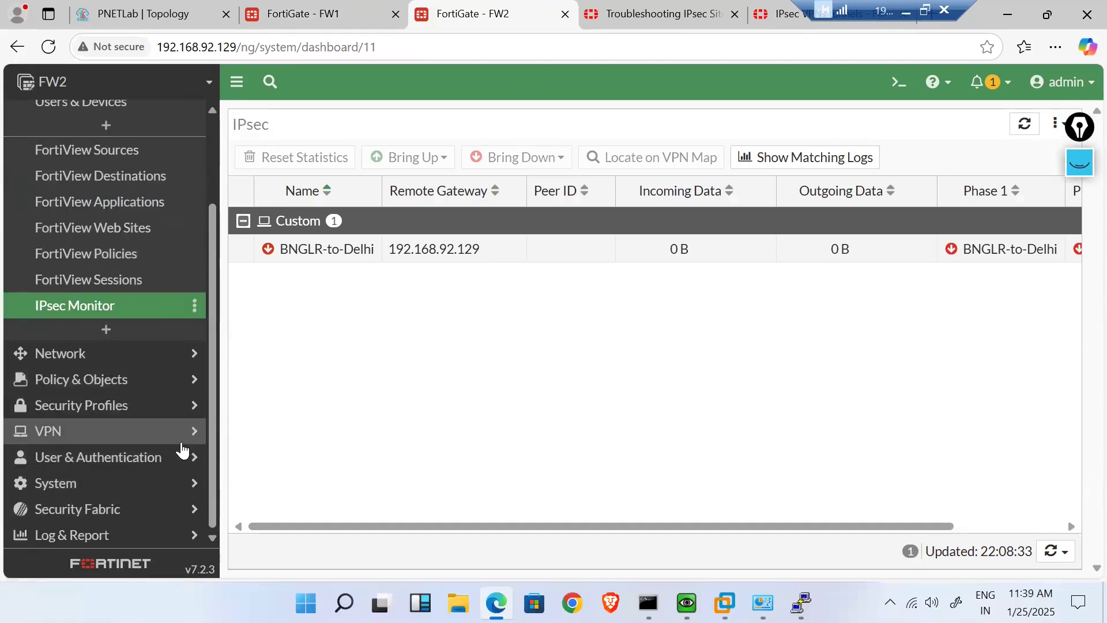
{"action": "left_click", "coordinate": [134, 431]}
- Change the BNGLR-to-Delhi remote gateway IP to 192.168.92.253 and save the tunnel
{"action": "left_click", "coordinate": [112, 269]}
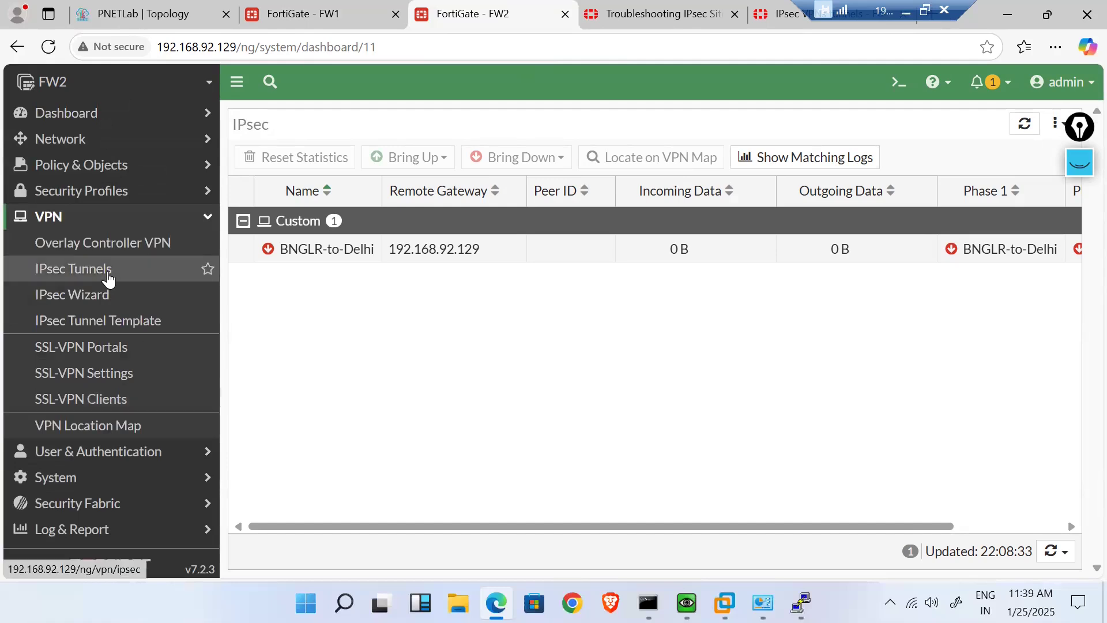
{"action": "double_click", "coordinate": [375, 209]}
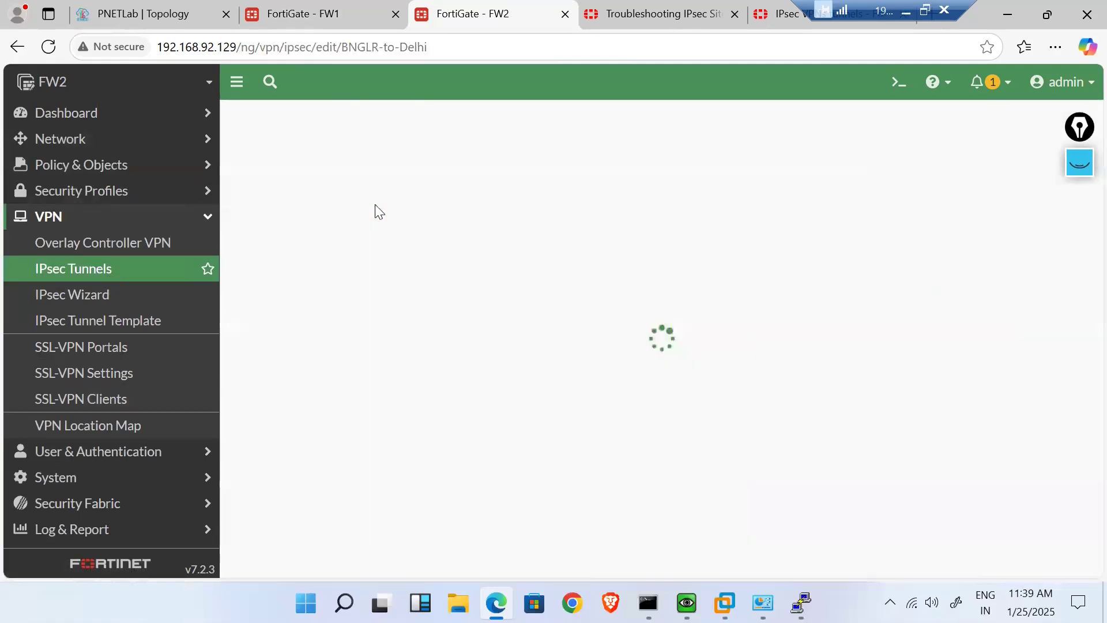
{"action": "left_click", "coordinate": [440, 304]}
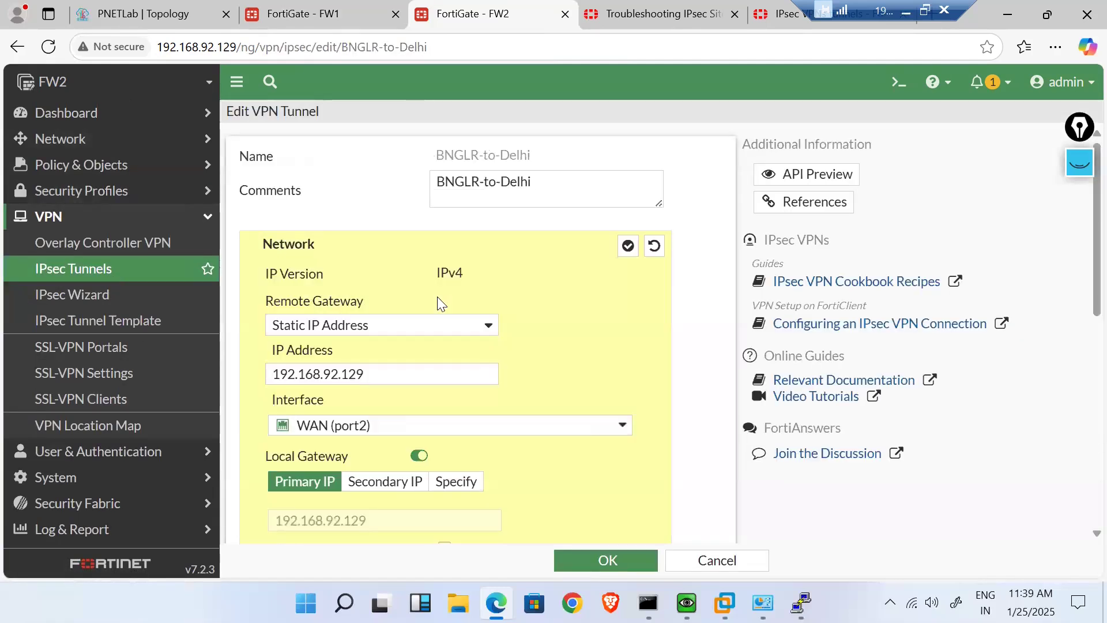
{"action": "left_click", "coordinate": [382, 369]}
{"action": "key", "text": "BackSpace"}
{"action": "key", "text": "BackSpace"}
{"action": "type", "text": "2"}
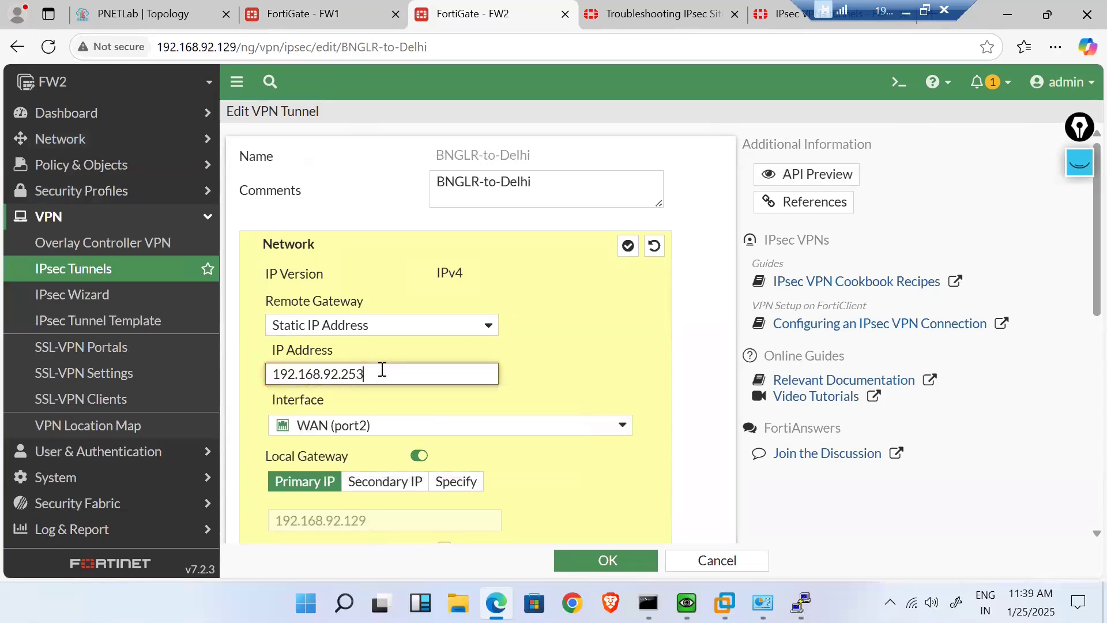
{"action": "left_click", "coordinate": [605, 560]}
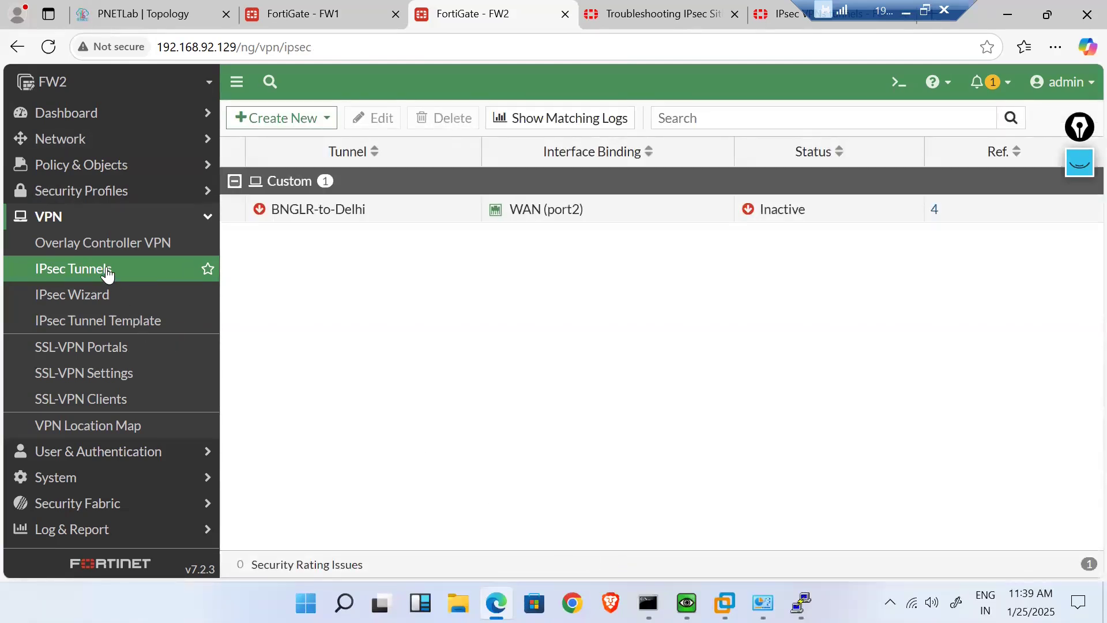
- Check FW2's IPsec Monitor shows BNGLR-to-Delhi up via 192.168.92.253 with Phase 1 and 2 up
{"action": "left_click", "coordinate": [173, 113]}
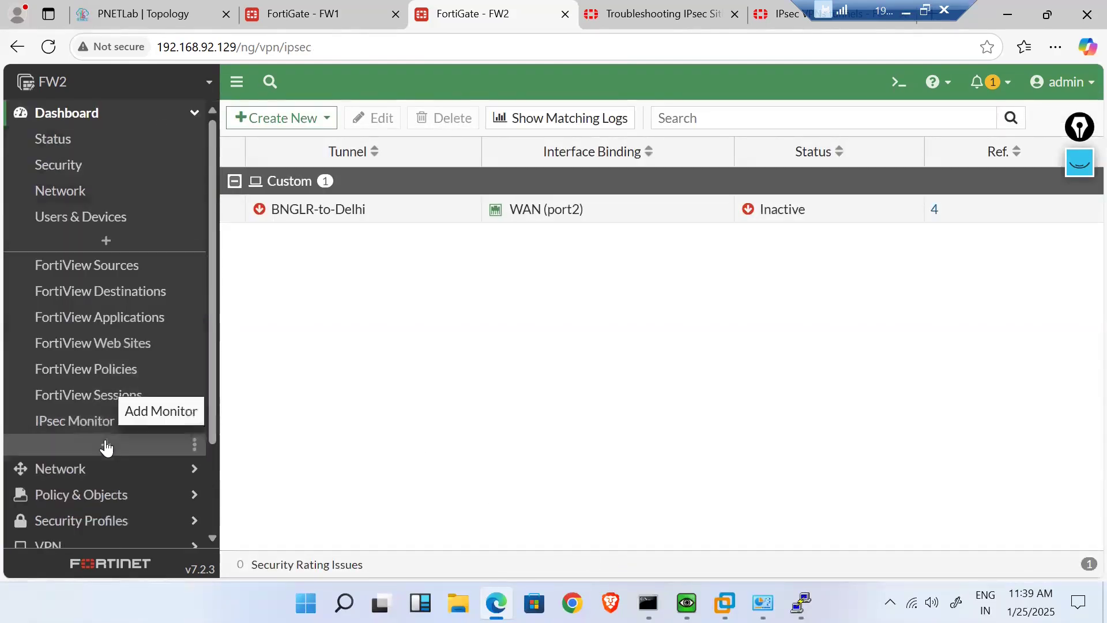
{"action": "left_click", "coordinate": [99, 424]}
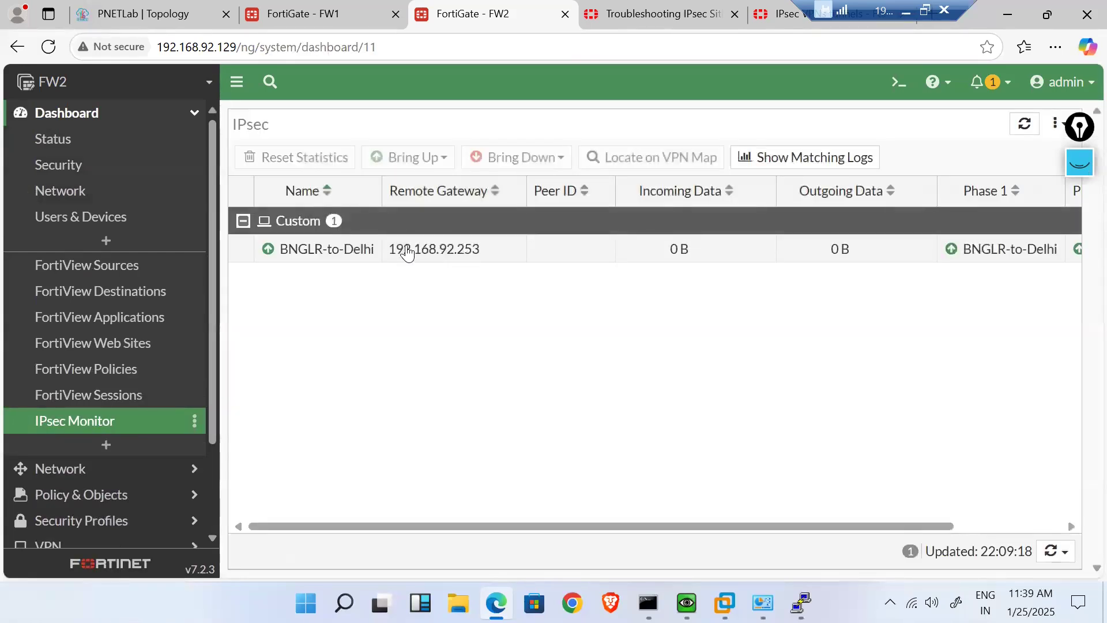
{"action": "mouse_move", "coordinate": [346, 259]}
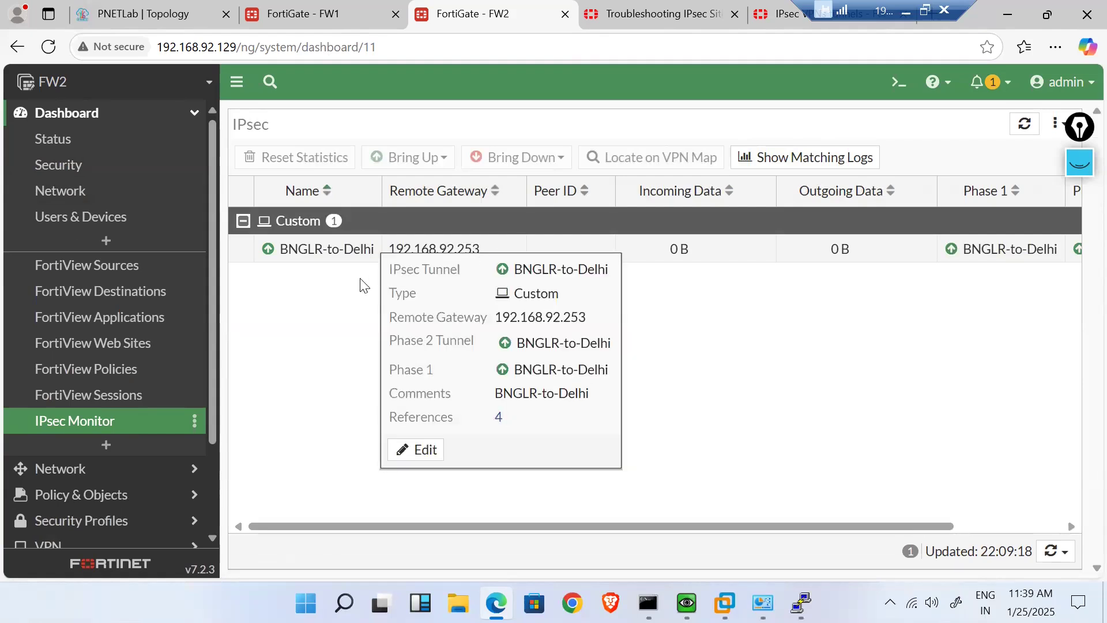
{"action": "left_click_drag", "start_coordinate": [867, 520], "coordinate": [988, 520]}
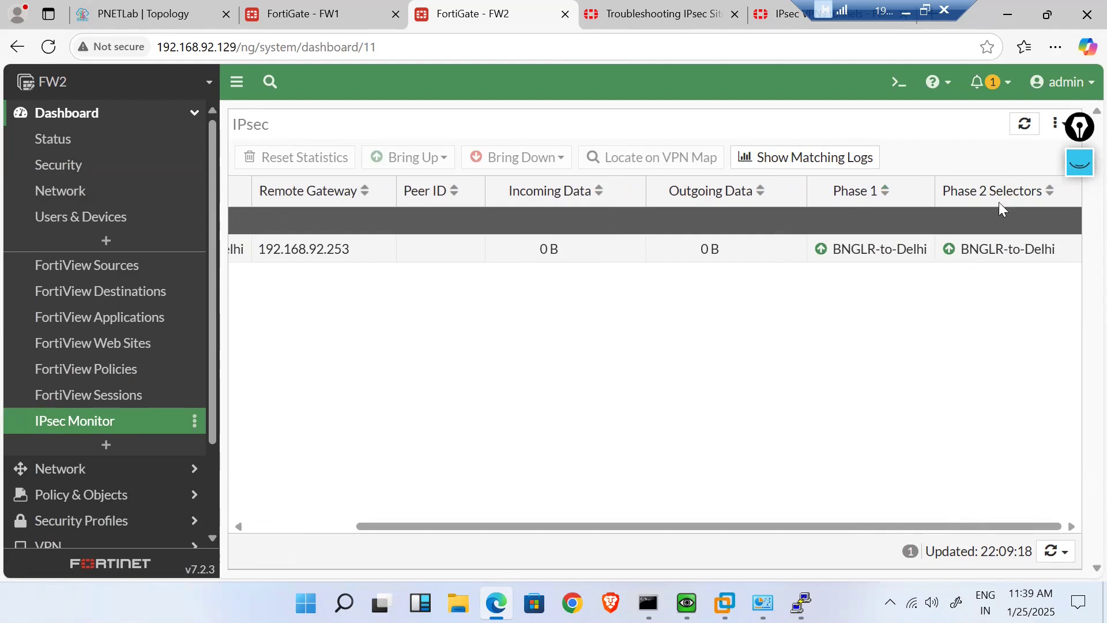
{"action": "mouse_move", "coordinate": [1012, 254]}
{"action": "left_click_drag", "start_coordinate": [894, 526], "coordinate": [701, 528]}
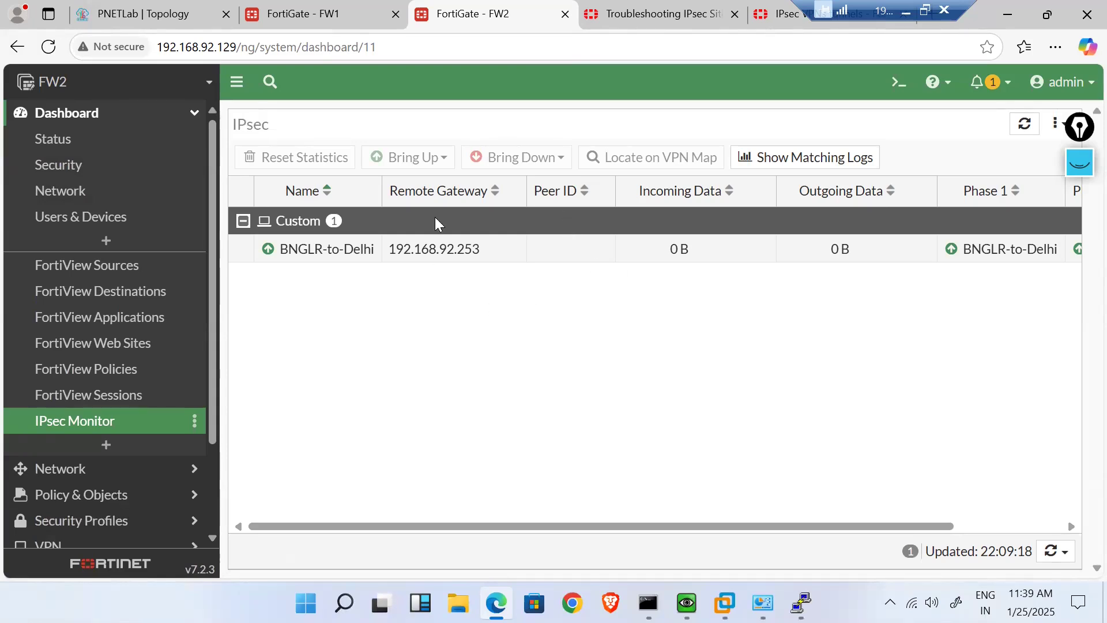
{"action": "left_click", "coordinate": [478, 260]}
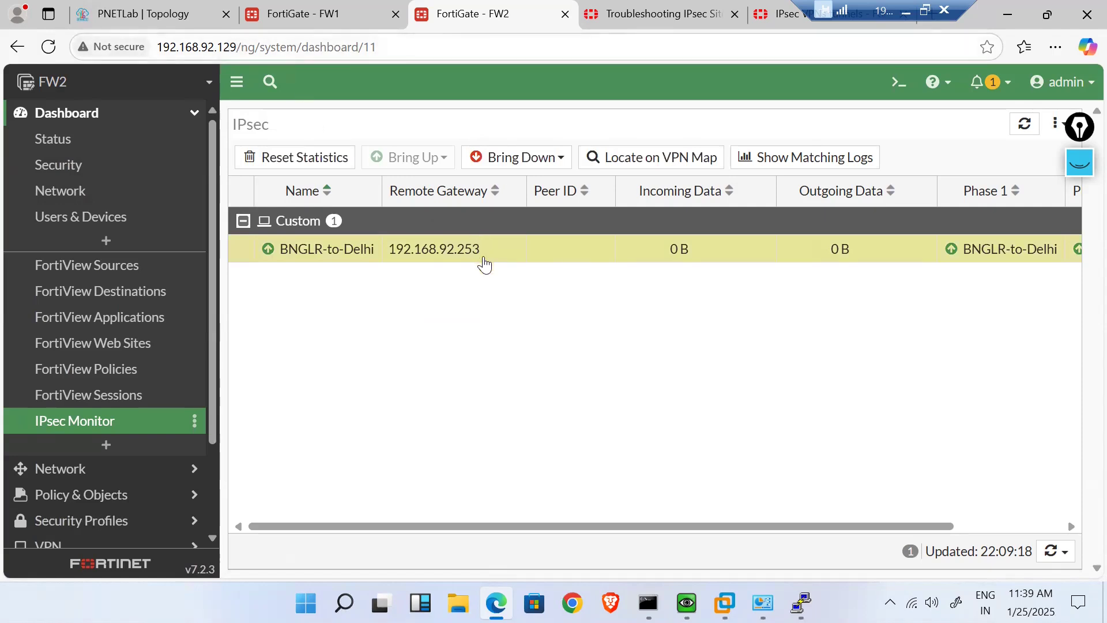
- Refresh FW1's IPsec tunnels to confirm Delhi-To-BNGLR is Up, then go to the PNETLab topology
{"action": "left_click", "coordinate": [294, 7]}
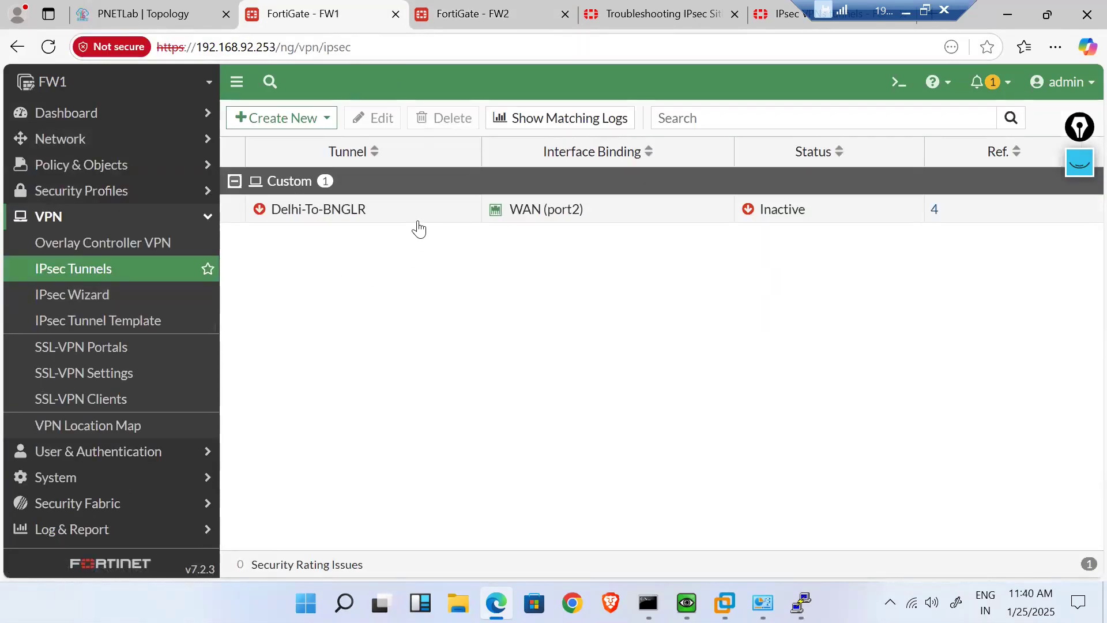
{"action": "left_click", "coordinate": [114, 279]}
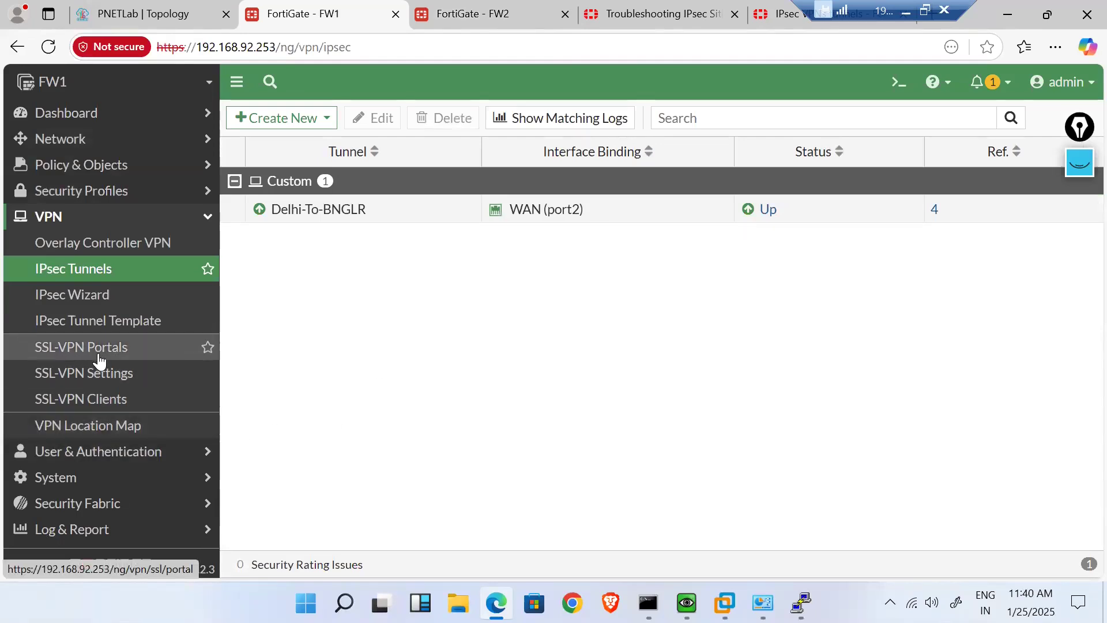
{"action": "left_click", "coordinate": [117, 13]}
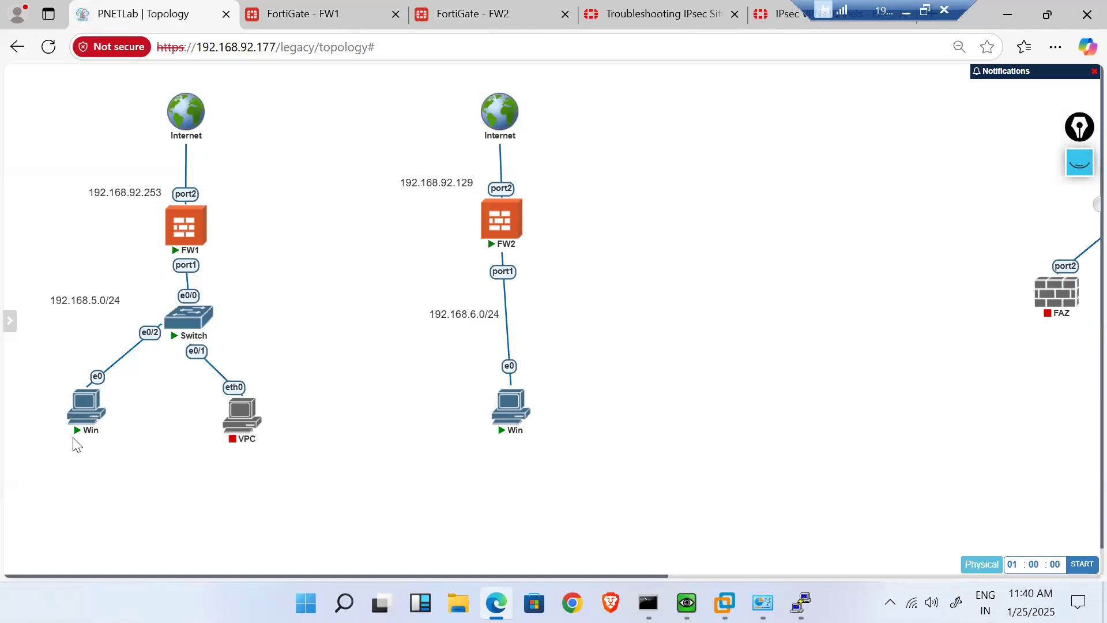
- Ping 192.168.6.2 from the Delhi Windows VM by editing the previous ping command
{"action": "mouse_move", "coordinate": [505, 388]}
{"action": "mouse_move", "coordinate": [254, 444]}
{"action": "mouse_move", "coordinate": [687, 603]}
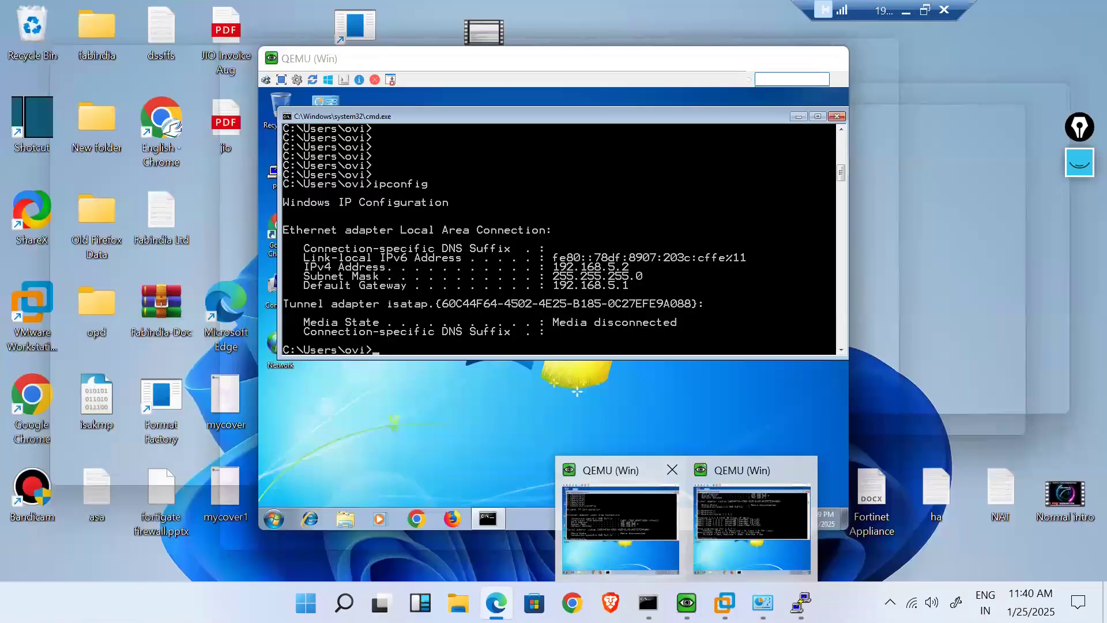
{"action": "left_click", "coordinate": [635, 529]}
{"action": "left_click_drag", "start_coordinate": [380, 65], "coordinate": [521, 73]}
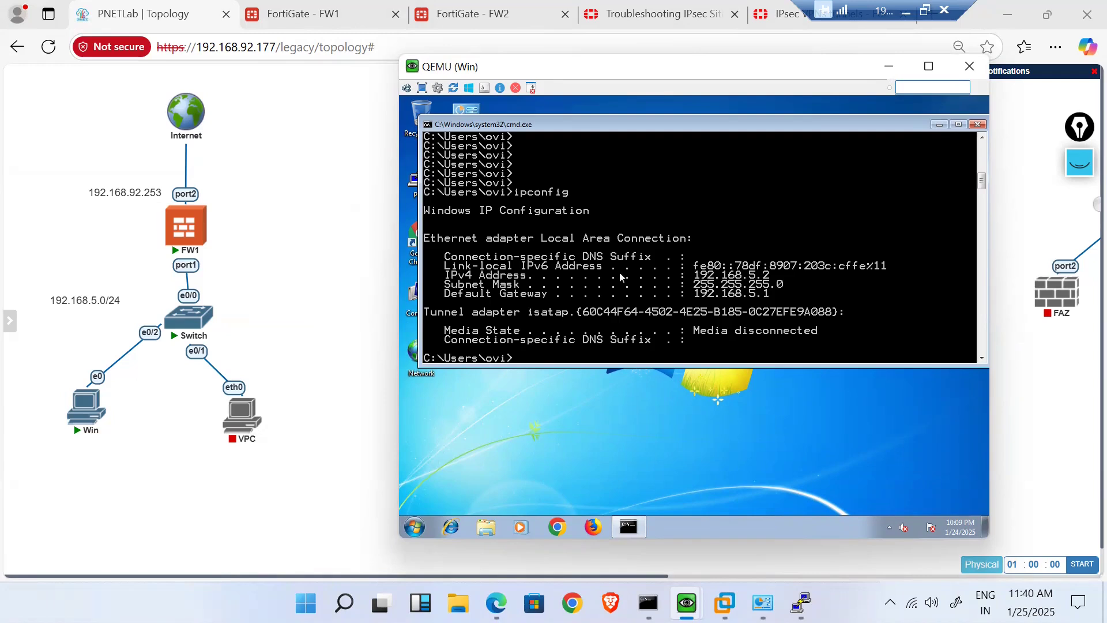
{"action": "key", "text": "Up"}
{"action": "key", "text": "Up"}
{"action": "key", "text": "BackSpace"}
{"action": "key", "text": "BackSpace"}
{"action": "key", "text": "BackSpace"}
{"action": "key", "text": "BackSpace"}
{"action": "key", "text": "BackSpace"}
{"action": "key", "text": "BackSpace"}
{"action": "type", "text": "92.168.6.2"}
{"action": "mouse_move", "coordinate": [687, 603]}
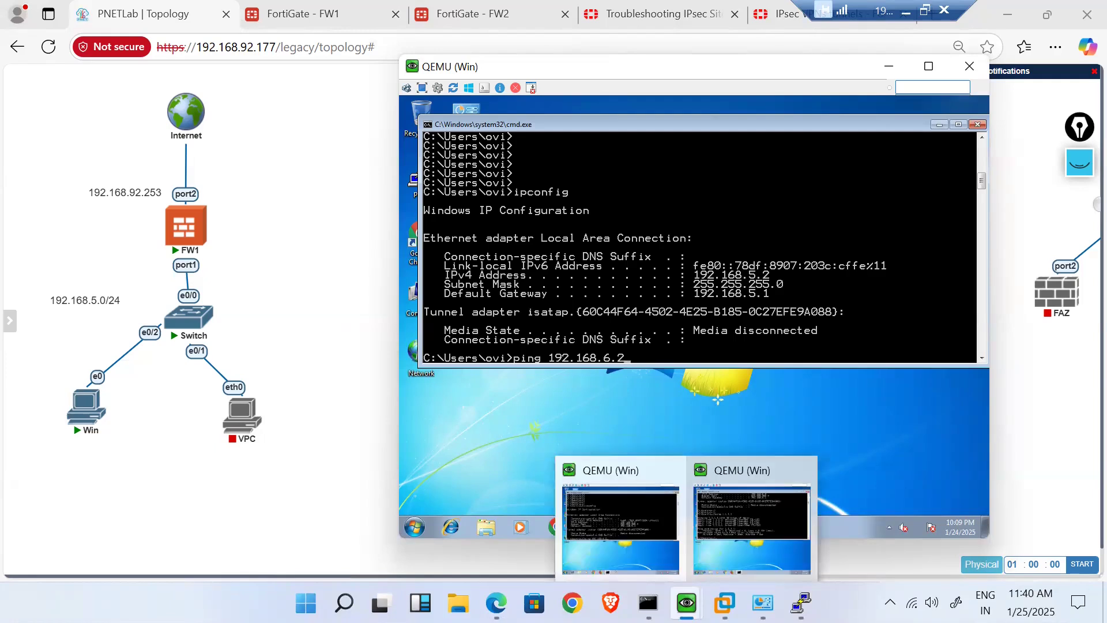
{"action": "mouse_move", "coordinate": [779, 506]}
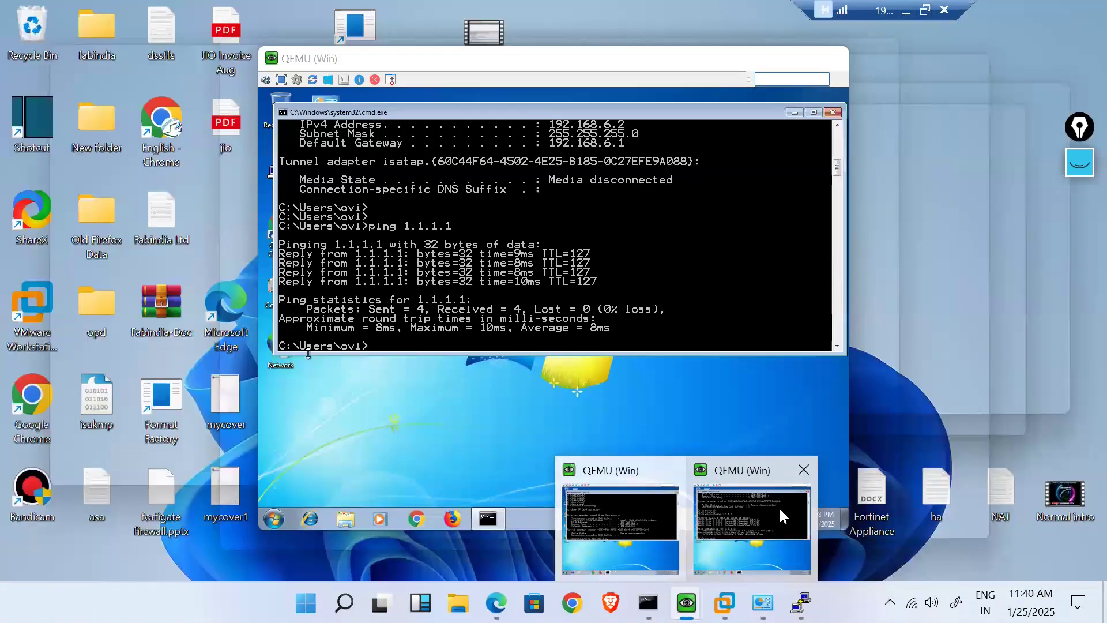
{"action": "key", "text": "Return"}
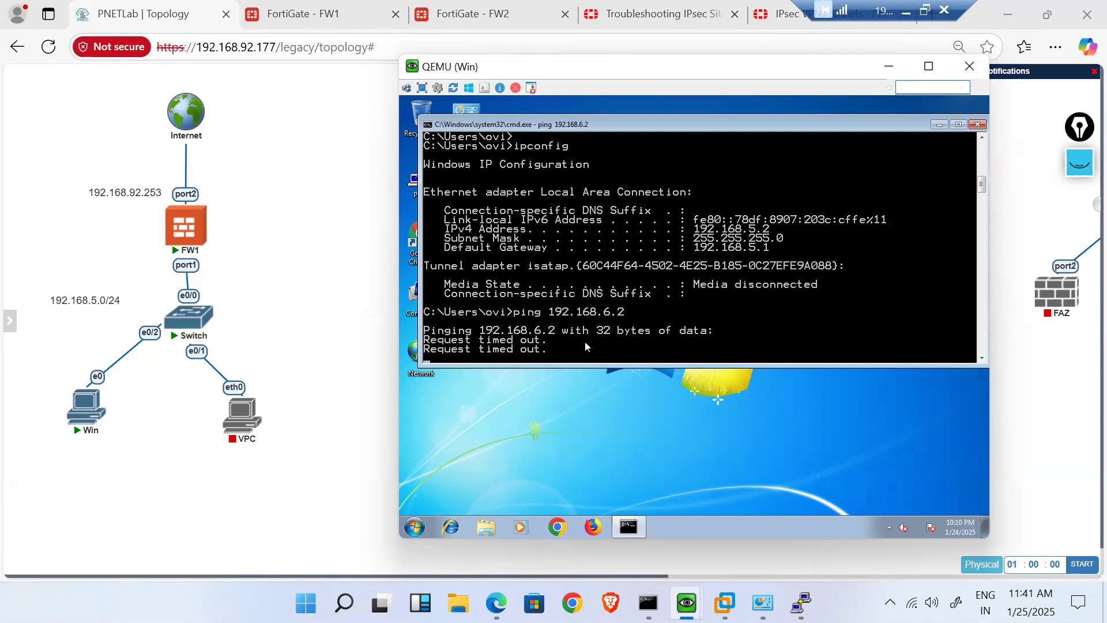
- Review FW1's firewall policies VPN-to-LAN and Lan-to-VPN, then return to FW2
{"action": "left_click", "coordinate": [317, 234]}
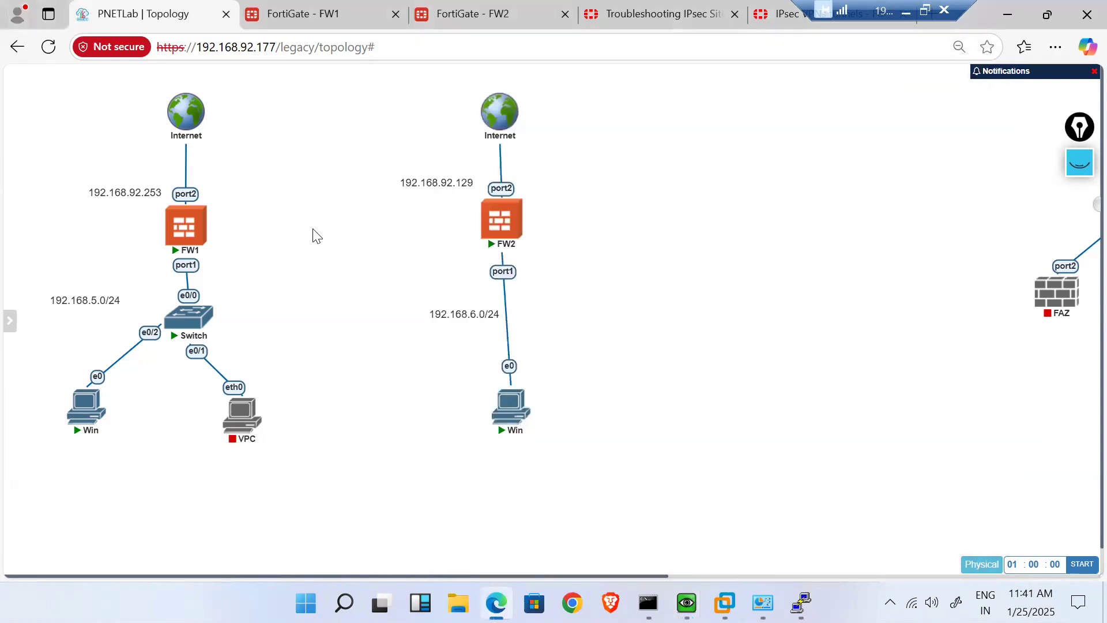
{"action": "left_click", "coordinate": [316, 11]}
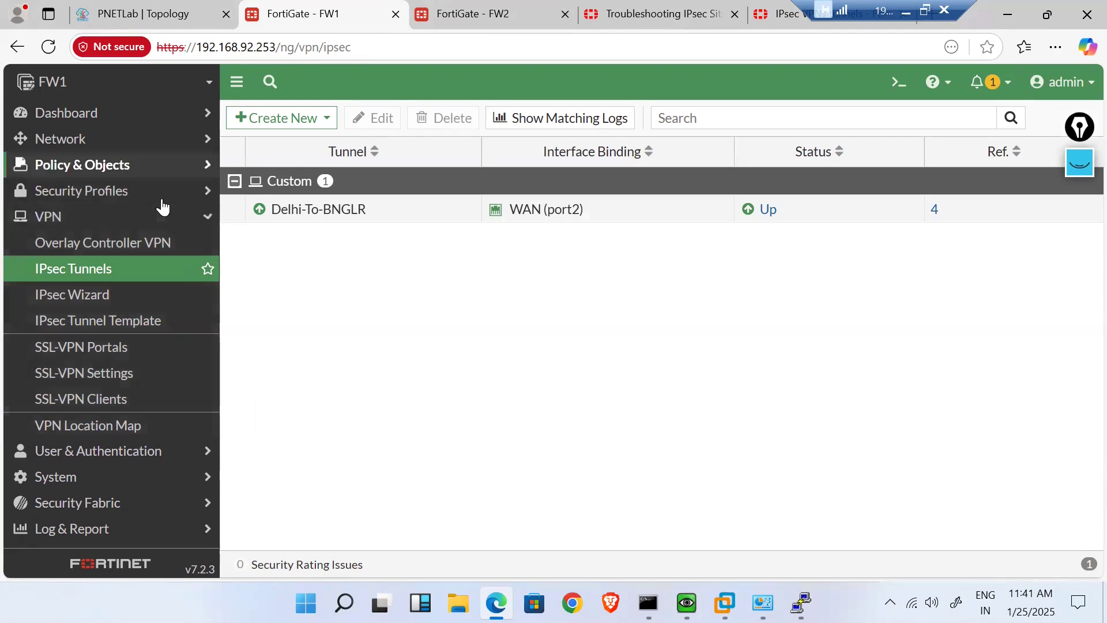
{"action": "left_click", "coordinate": [87, 165]}
{"action": "left_click", "coordinate": [94, 191]}
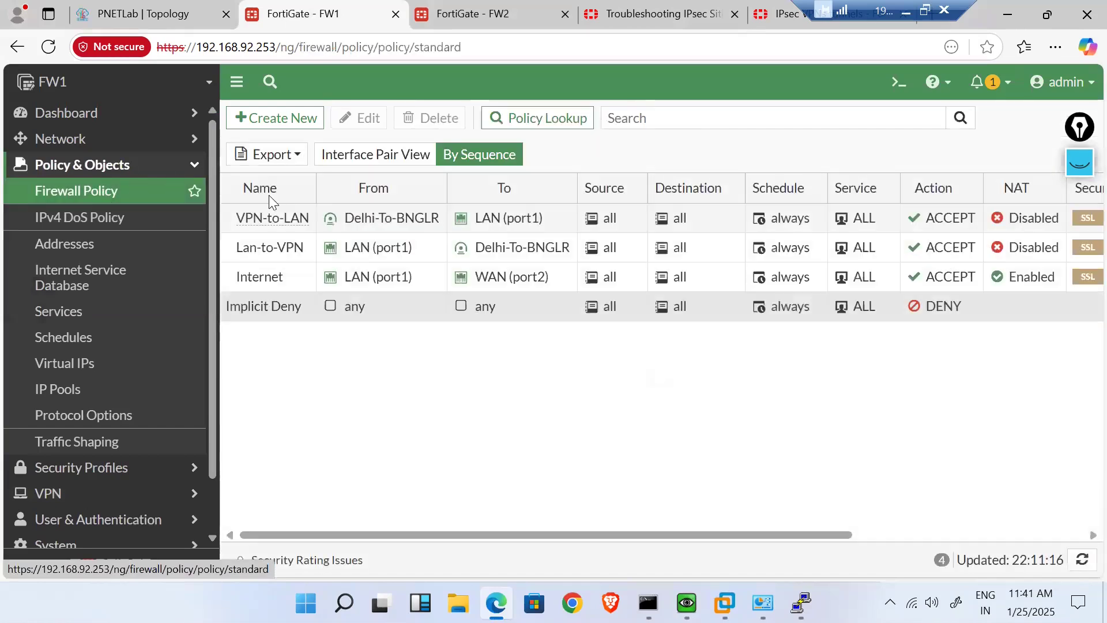
{"action": "left_click", "coordinate": [470, 8]}
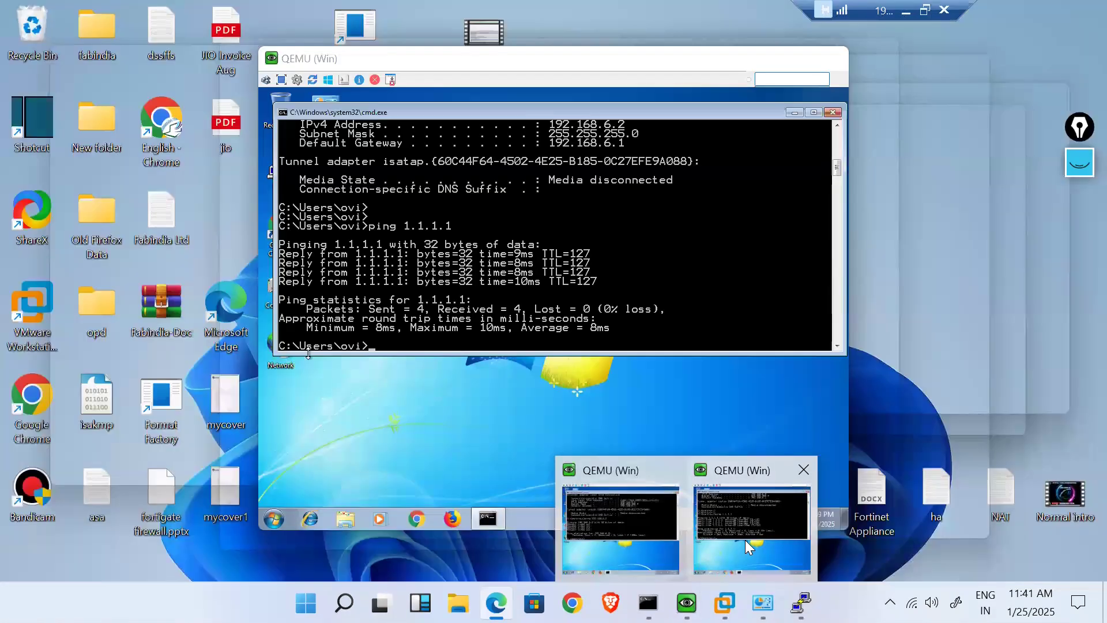
- Ping 192.168.5.2 from the Bangalore Windows VM by editing the recalled ping command
{"action": "left_click", "coordinate": [745, 540]}
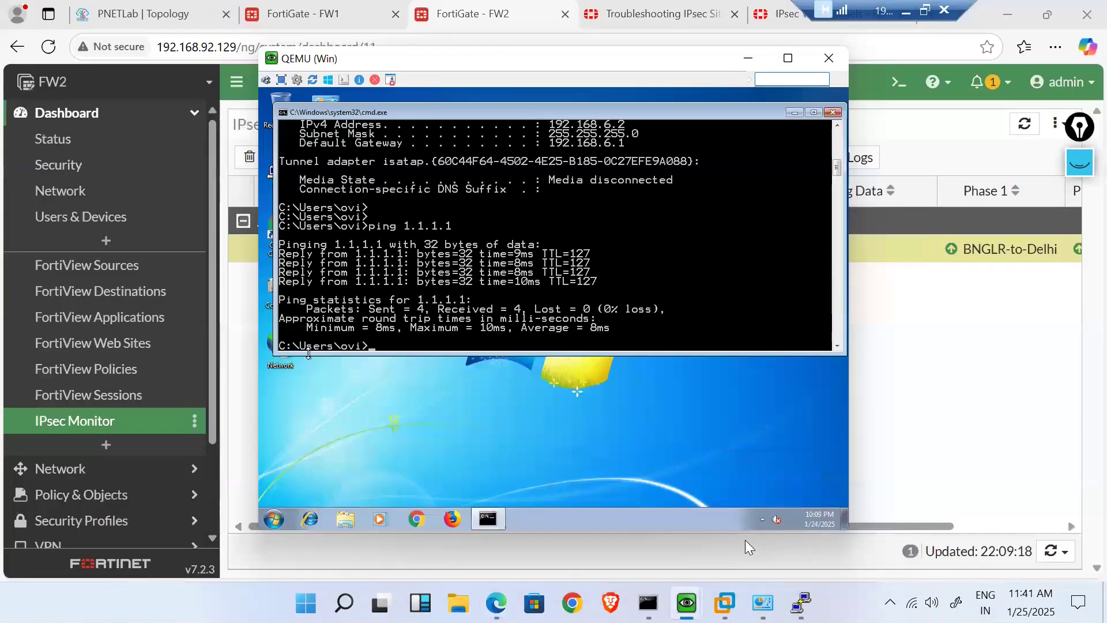
{"action": "type", "text": "ipconfig"}
{"action": "key", "text": "Up"}
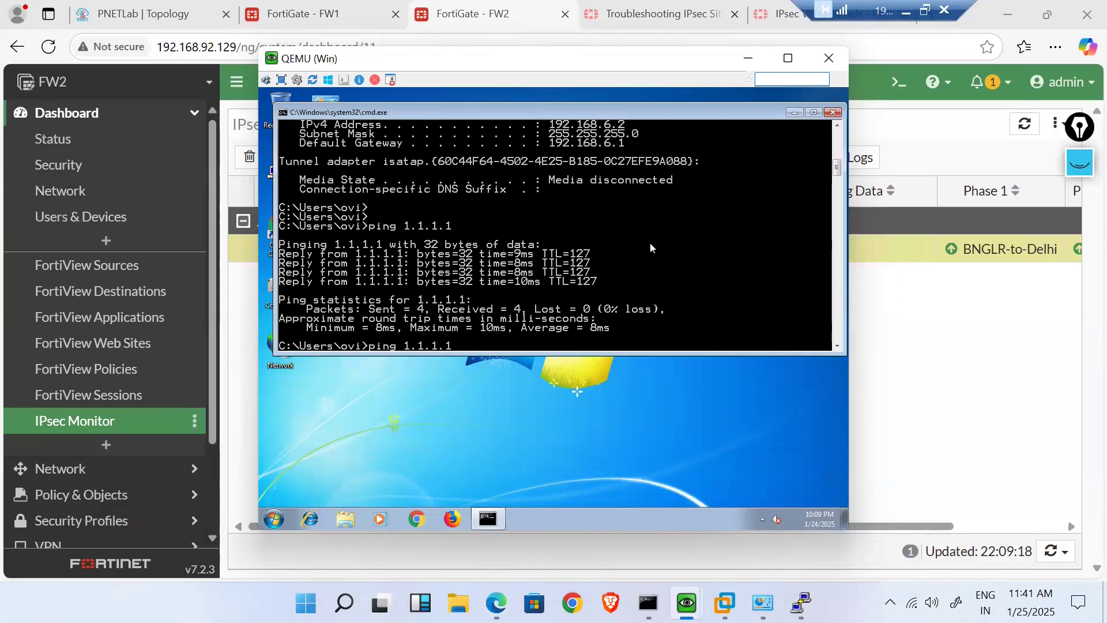
{"action": "key", "text": "BackSpace"}
{"action": "key", "text": "BackSpace"}
{"action": "key", "text": "BackSpace"}
{"action": "type", "text": "92.168.5.2"}
{"action": "key", "text": "Return"}
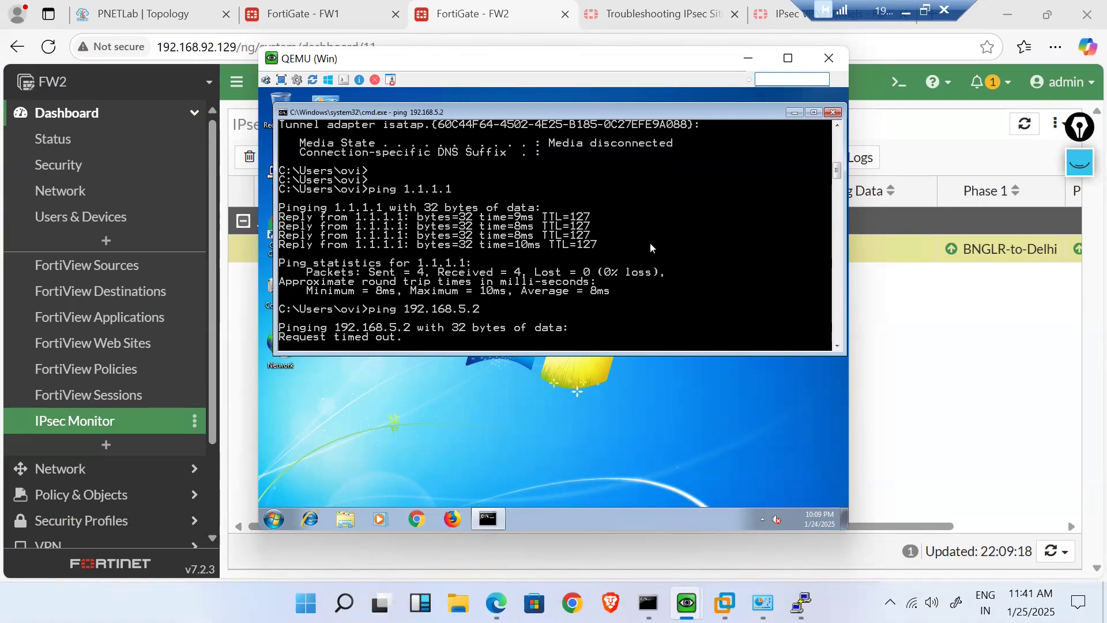
{"action": "left_click", "coordinate": [1002, 369]}
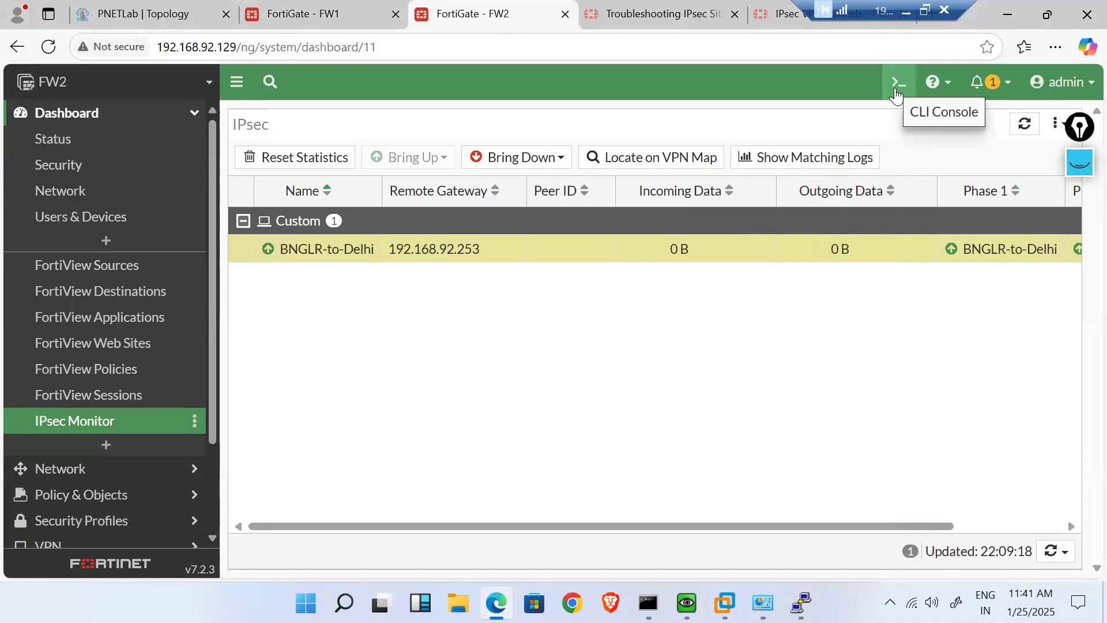
- Log in to the FW1 console as admin
{"action": "mouse_move", "coordinate": [801, 603]}
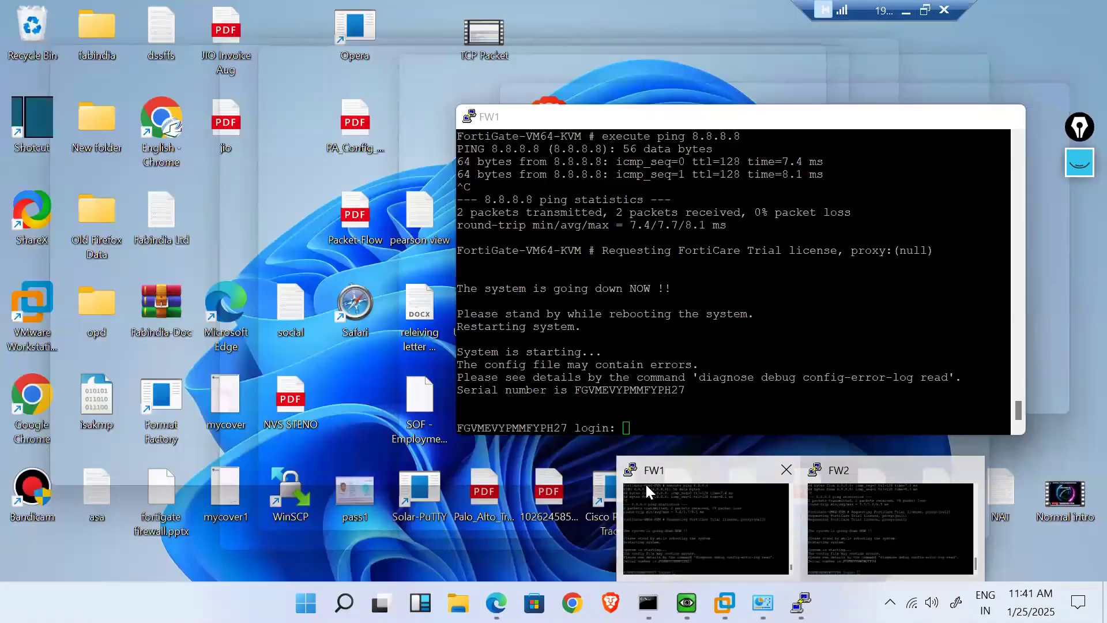
{"action": "left_click", "coordinate": [646, 484]}
{"action": "left_click_drag", "start_coordinate": [613, 124], "coordinate": [469, 93]}
{"action": "type", "text": "admin"}
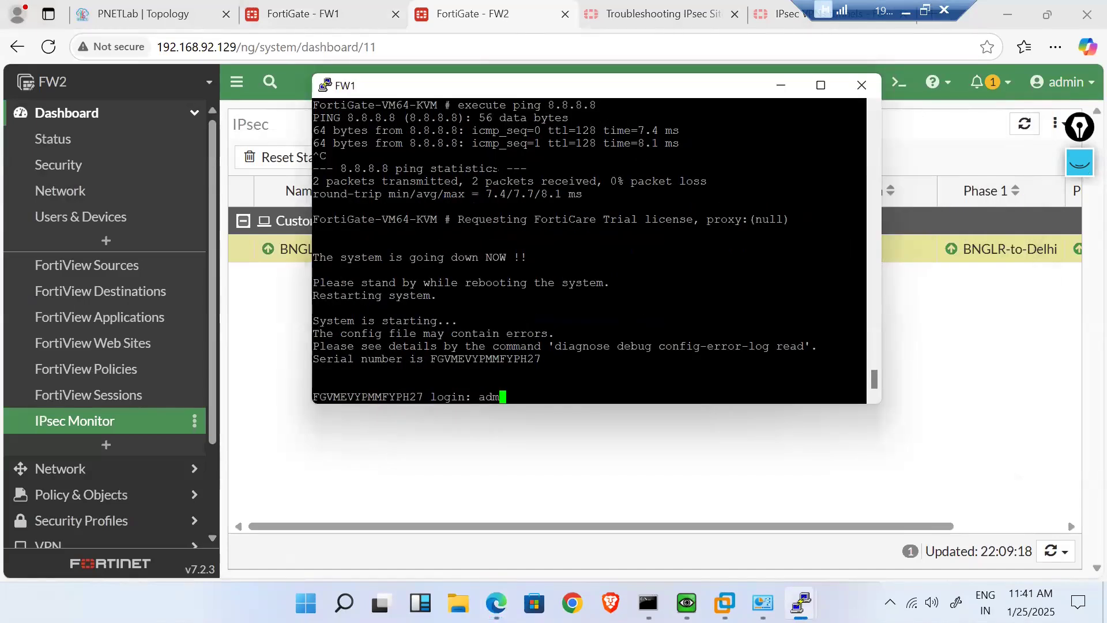
{"action": "key", "text": "Return"}
{"action": "key", "text": "Return"}
{"action": "key", "text": "Return"}
{"action": "key", "text": "Return"}
{"action": "key", "text": "Return"}
{"action": "key", "text": "Return"}
- Run 'show vpn ipsec phase1' and 'show vpn ipsec phase1-interface' on FW1
{"action": "type", "text": "show vpn ik"}
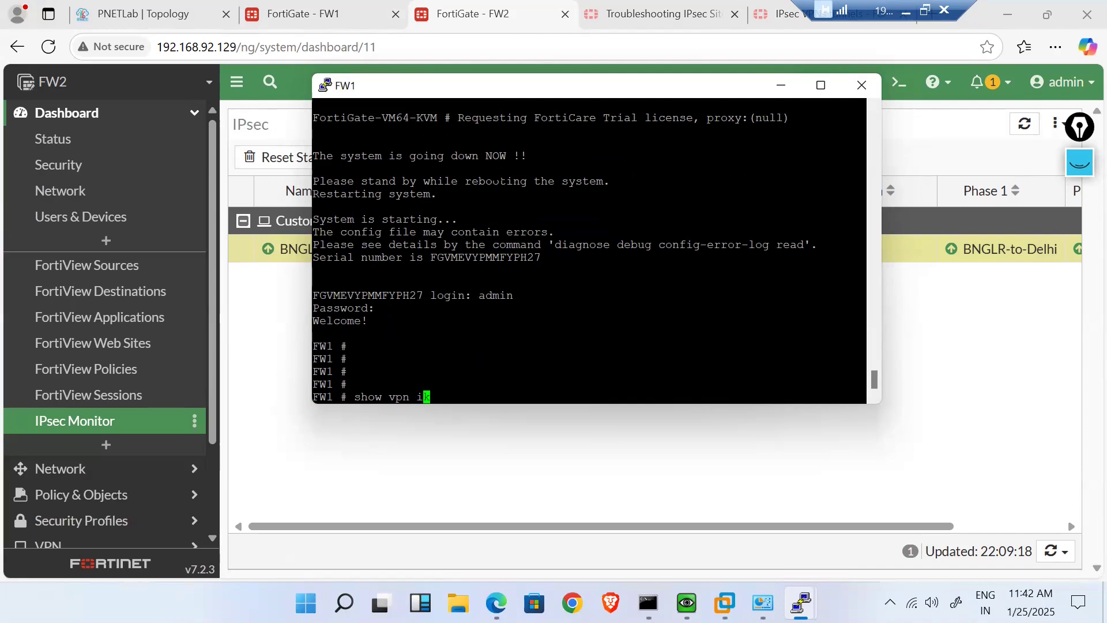
{"action": "key", "text": "BackSpace"}
{"action": "type", "text": "?"}
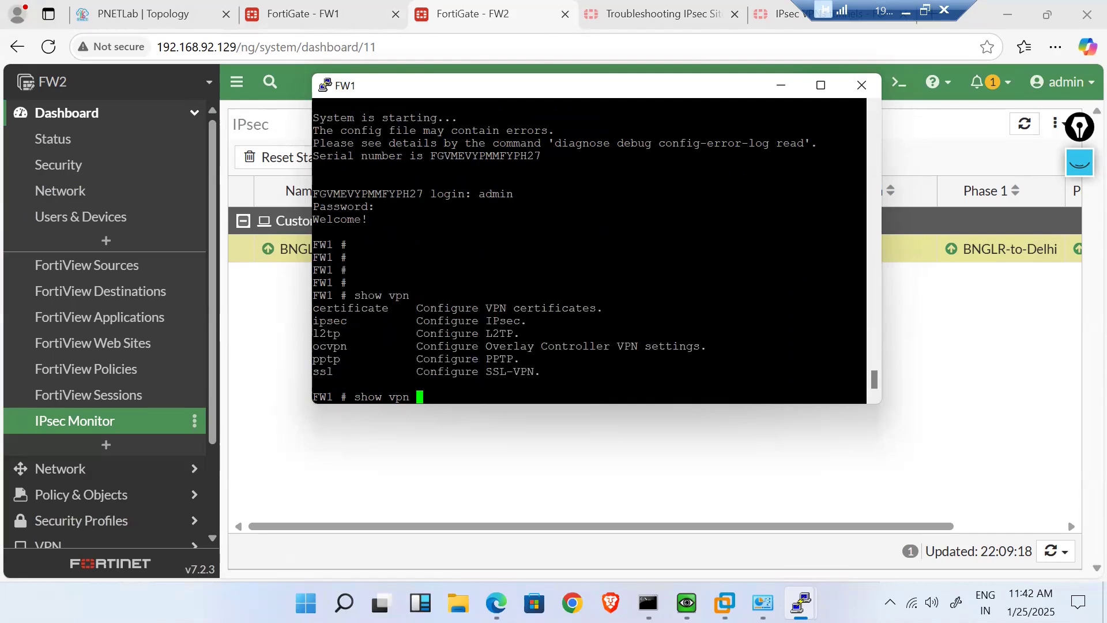
{"action": "type", "text": "ipsec "}
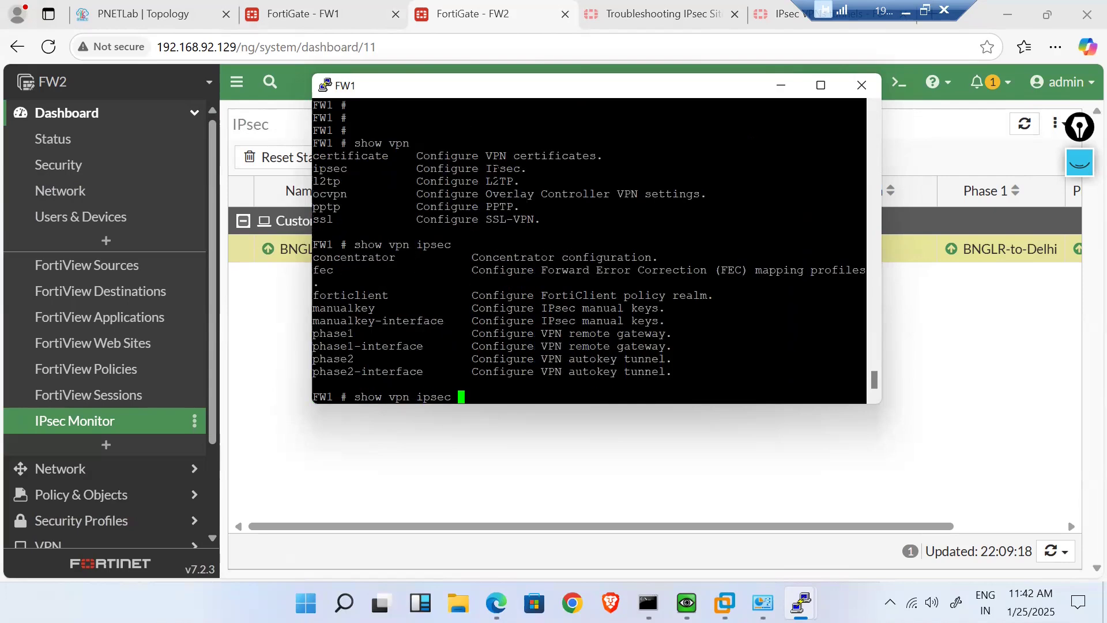
{"action": "type", "text": "?phase1"}
{"action": "key", "text": "Return"}
{"action": "key", "text": "Up"}
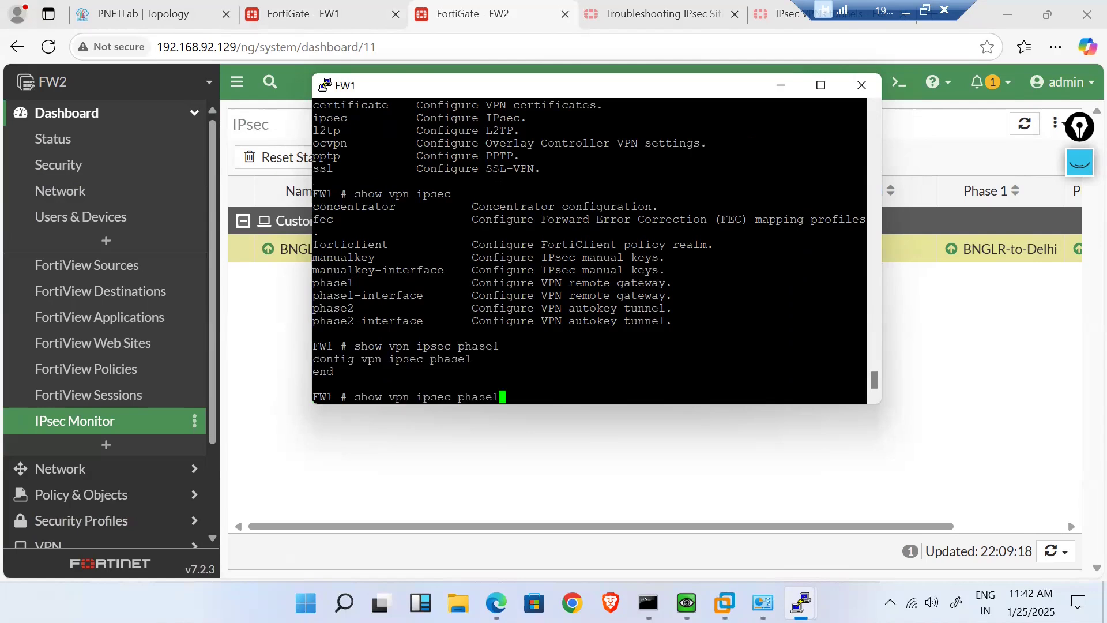
{"action": "type", "text": "-interface"}
{"action": "key", "text": "Return"}
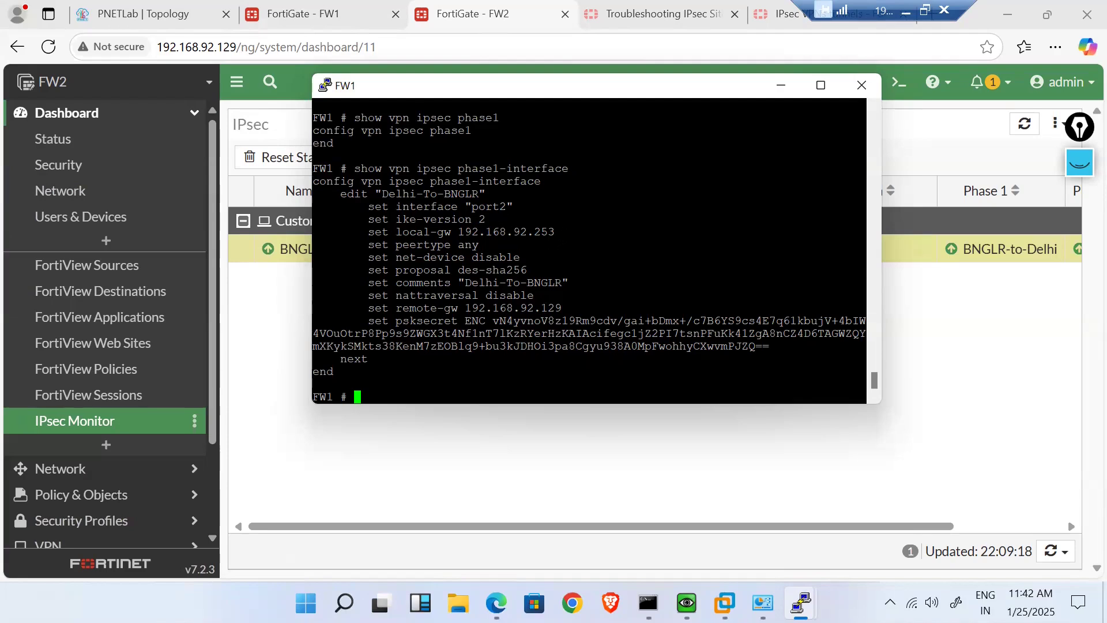
- Highlight the tunnel's local gateway, des-sha256 proposal, pre-shared key and remote gateway 192.168.92.129
{"action": "left_click_drag", "start_coordinate": [866, 232], "coordinate": [466, 232]}
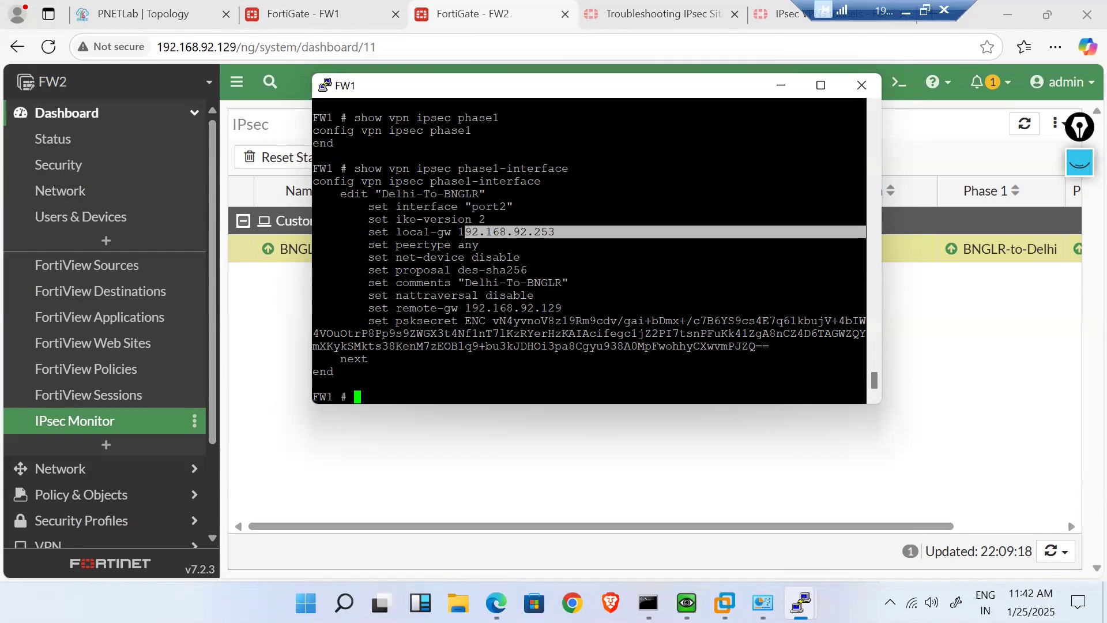
{"action": "left_click_drag", "start_coordinate": [527, 270], "coordinate": [462, 272]}
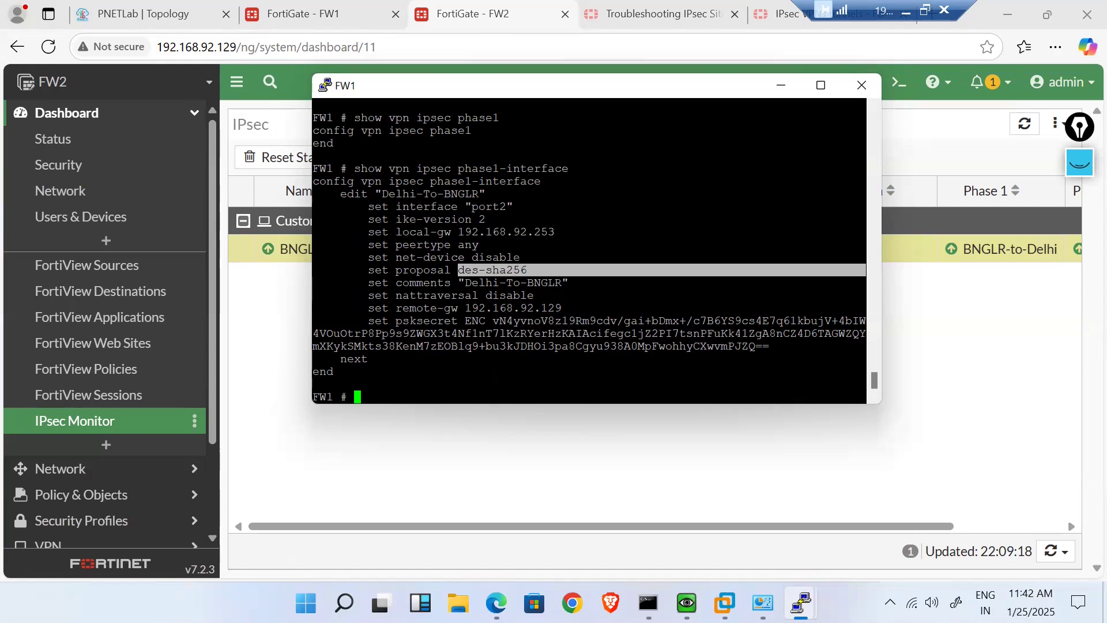
{"action": "left_click", "coordinate": [497, 272]}
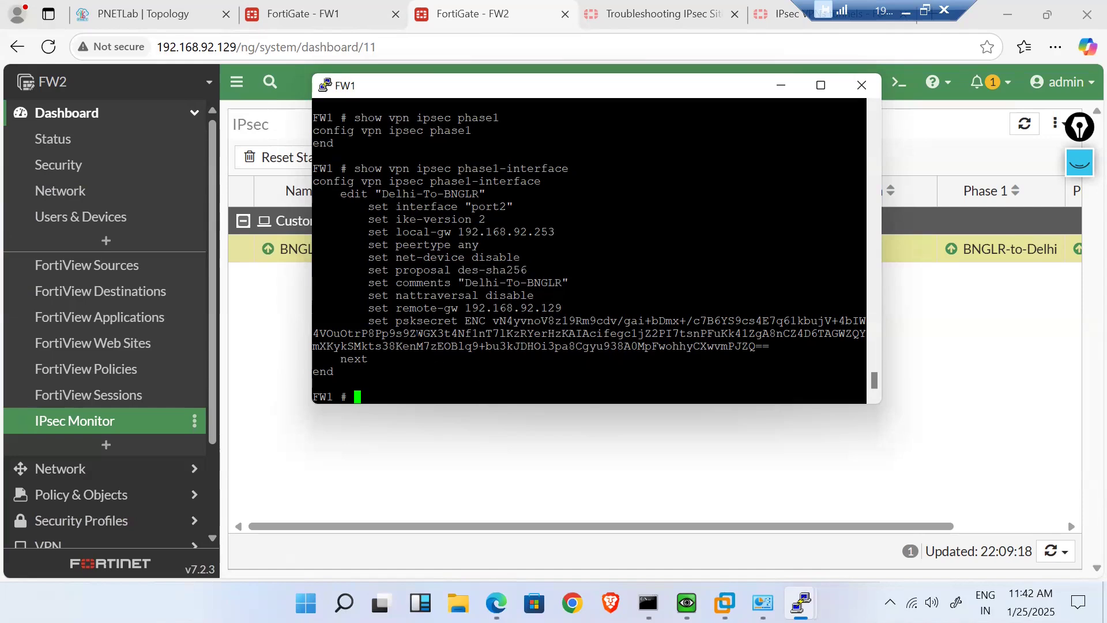
{"action": "mouse_move", "coordinate": [461, 322]}
{"action": "left_mouse_down"}
{"action": "mouse_move", "coordinate": [765, 358]}
{"action": "mouse_move", "coordinate": [502, 346]}
{"action": "mouse_move", "coordinate": [482, 326]}
{"action": "left_mouse_up"}
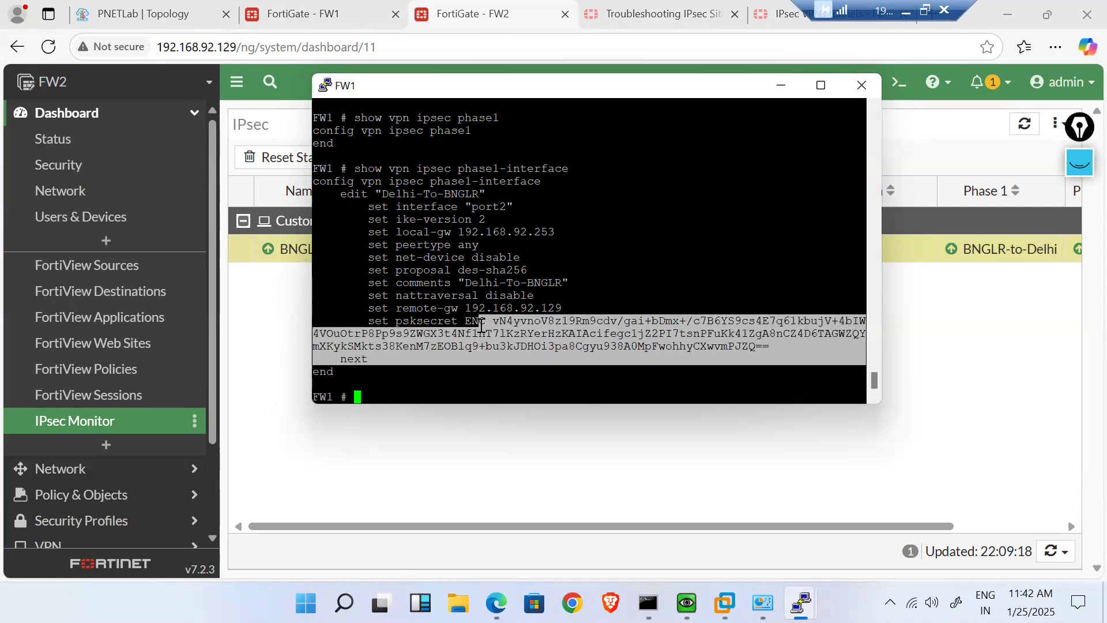
{"action": "left_click", "coordinate": [481, 325]}
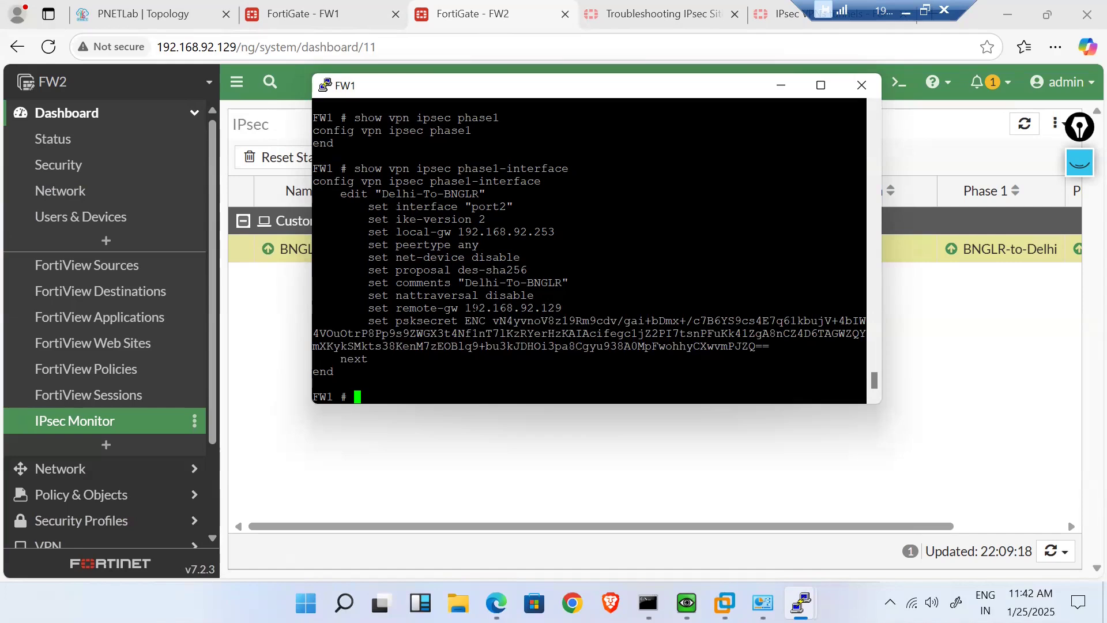
{"action": "left_click_drag", "start_coordinate": [465, 308], "coordinate": [565, 310]}
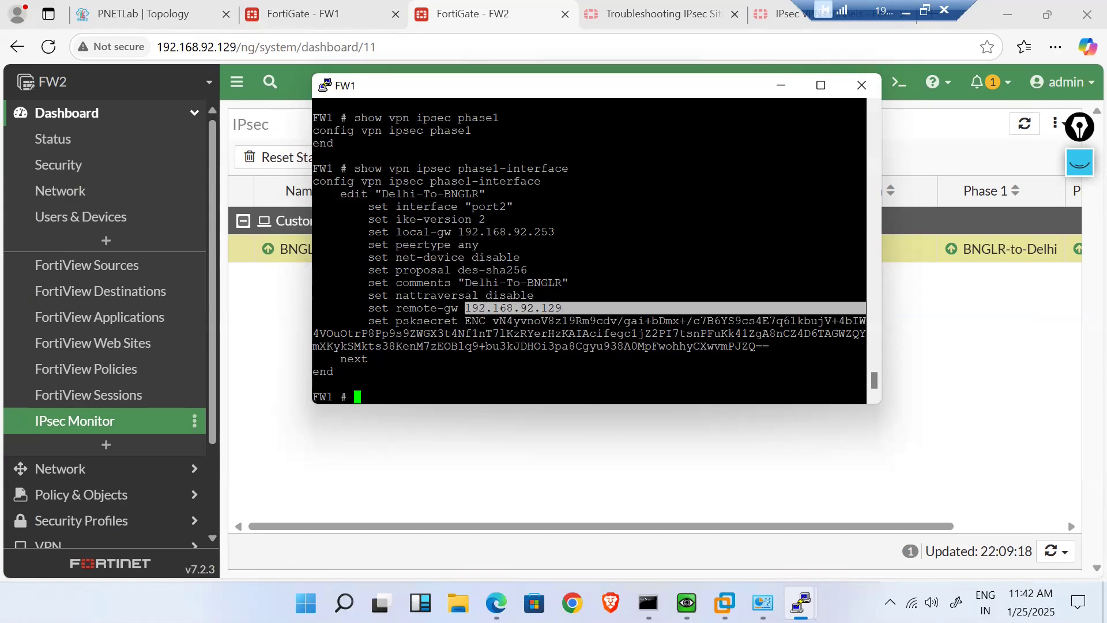
{"action": "key", "text": "Up"}
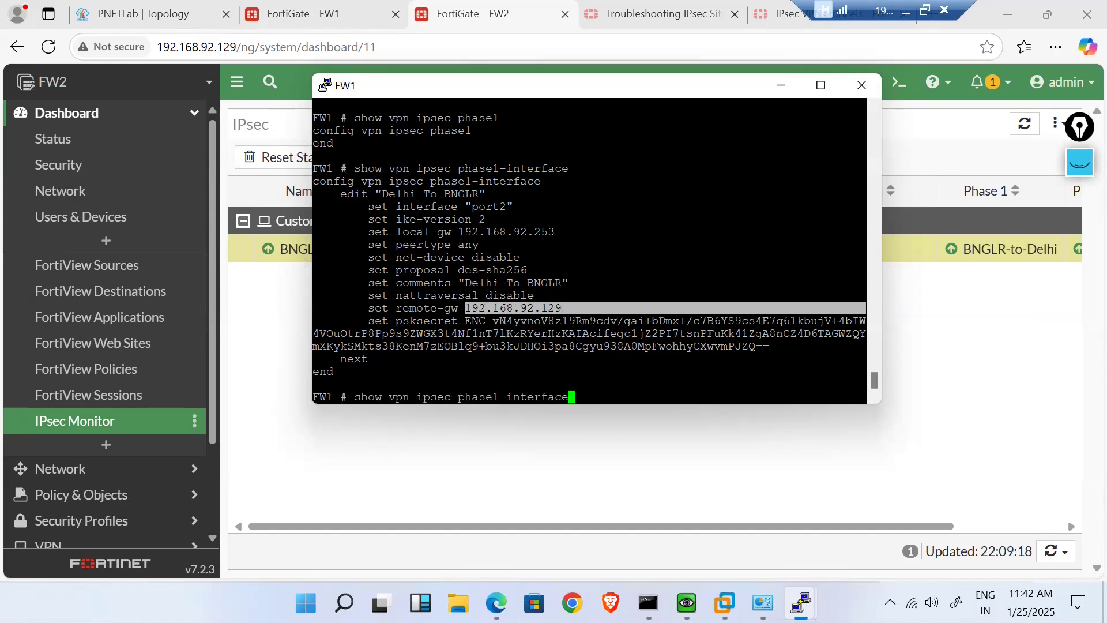
{"action": "key", "text": "Left"}
{"action": "key", "text": "Left"}
{"action": "key", "text": "Left"}
{"action": "key", "text": "Left"}
{"action": "key", "text": "Left"}
{"action": "key", "text": "Left"}
{"action": "key", "text": "Left"}
{"action": "key", "text": "Left"}
{"action": "key", "text": "Left"}
{"action": "key", "text": "Left"}
- Run 'show vpn ipsec phase2-interface' on FW1, then return to FW2's IPsec monitor
{"action": "key", "text": "BackSpace"}
{"action": "type", "text": "2"}
{"action": "key", "text": "Return"}
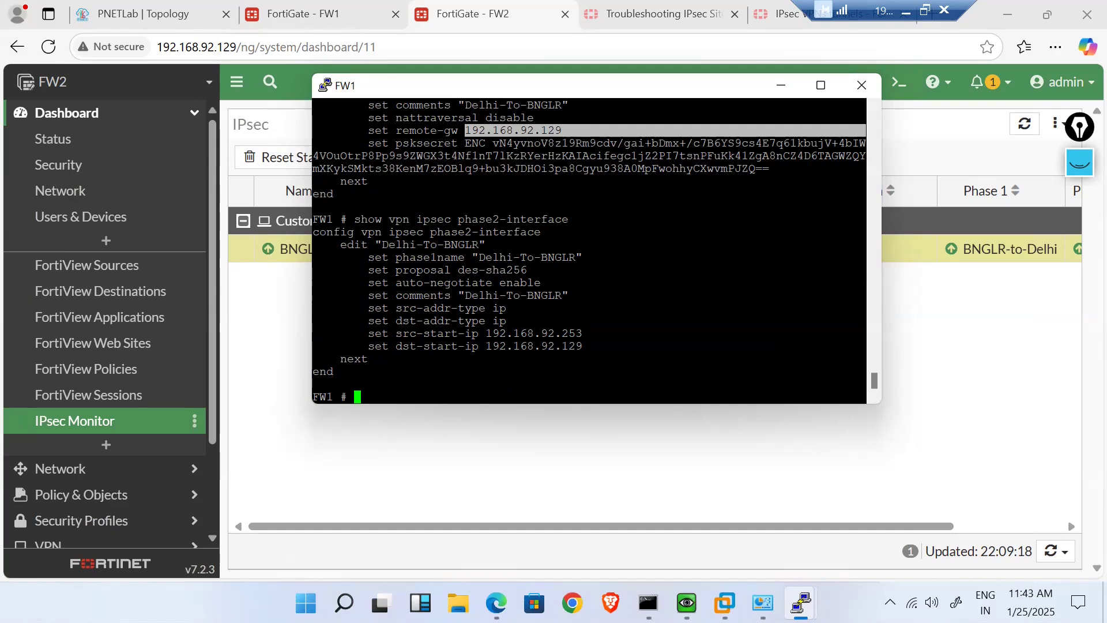
{"action": "left_click", "coordinate": [580, 473]}
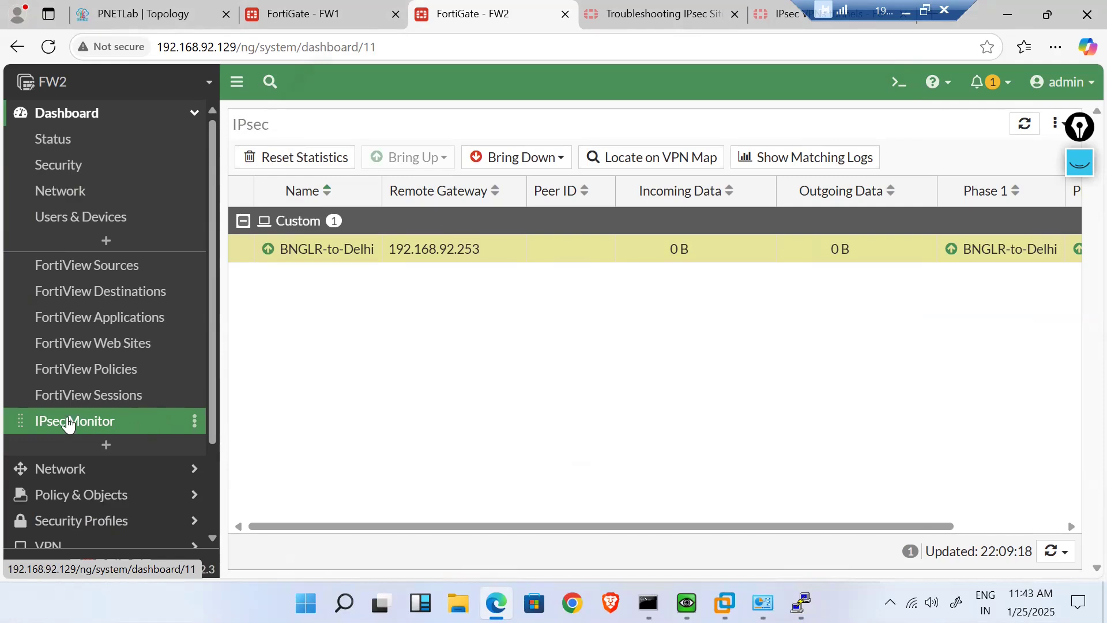
- Visit FortiView Sessions, return to IPsec Monitor, and reload FW2's page to refresh tunnel statistics
{"action": "left_click", "coordinate": [65, 398]}
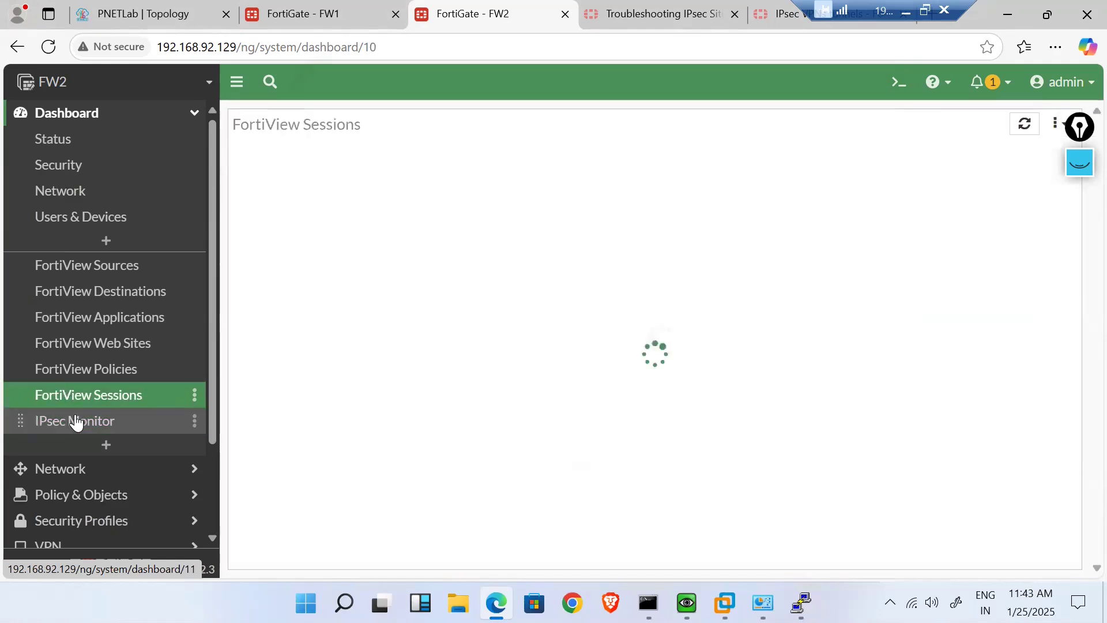
{"action": "left_click", "coordinate": [76, 422]}
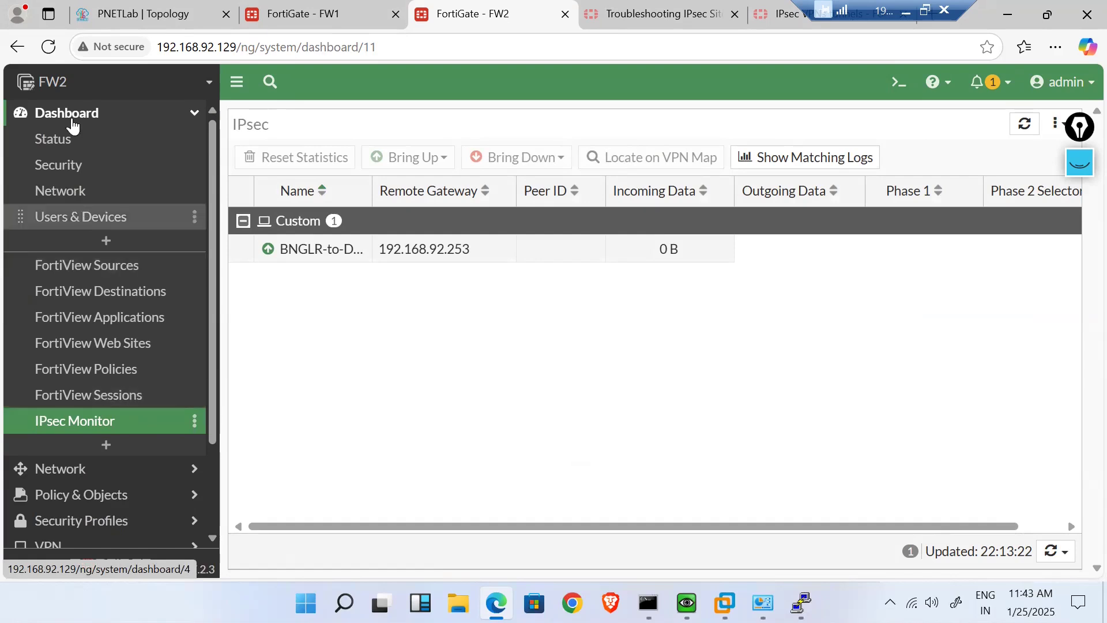
{"action": "left_click", "coordinate": [50, 47]}
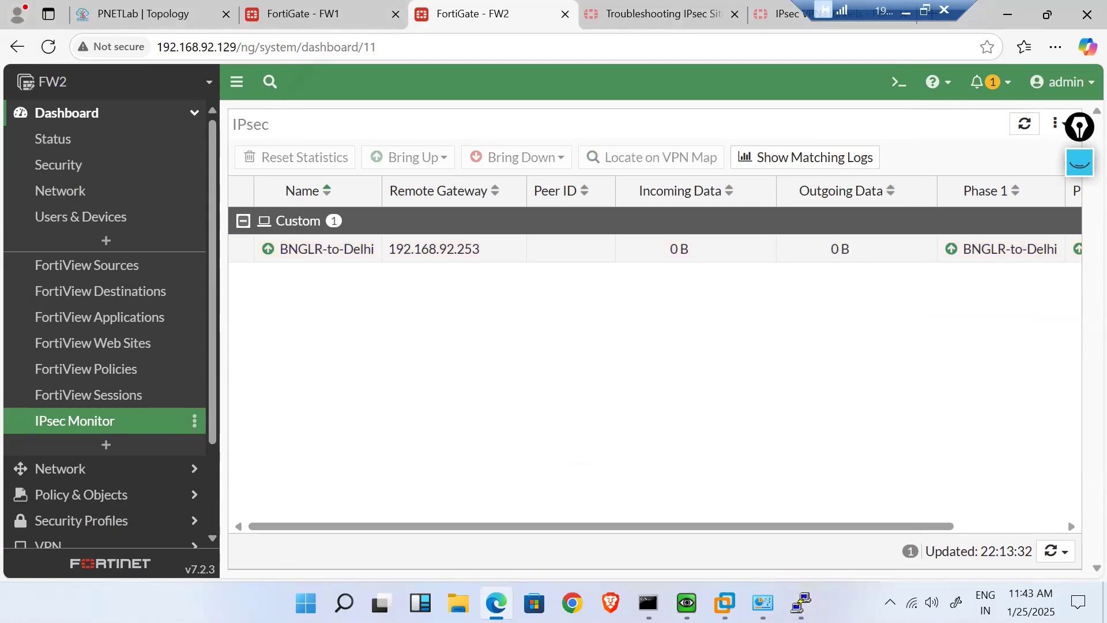
- Choose Turn off Windows Firewall for private and public networks via firewall.cpl on the first VM
{"action": "mouse_move", "coordinate": [686, 603]}
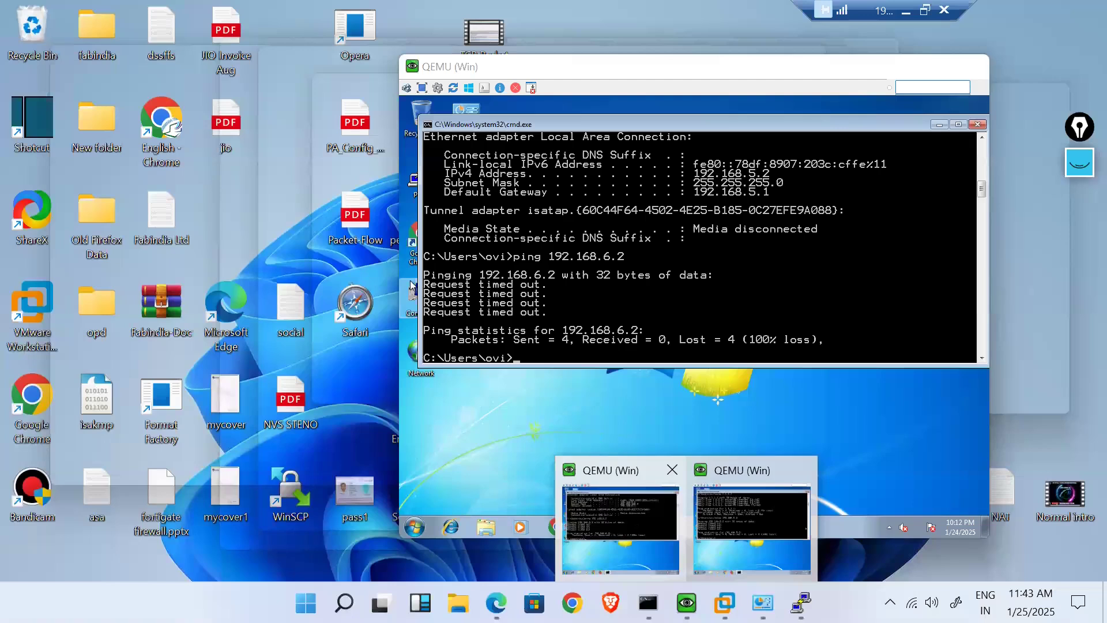
{"action": "left_click", "coordinate": [635, 524]}
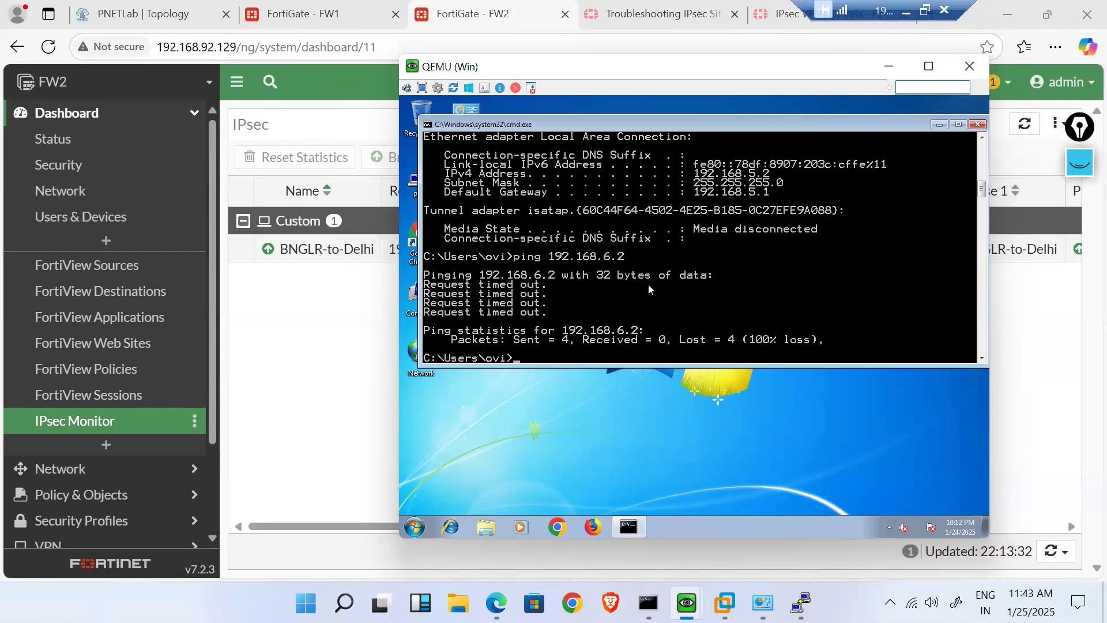
{"action": "type", "text": "firewall.cpl"}
{"action": "key", "text": "Return"}
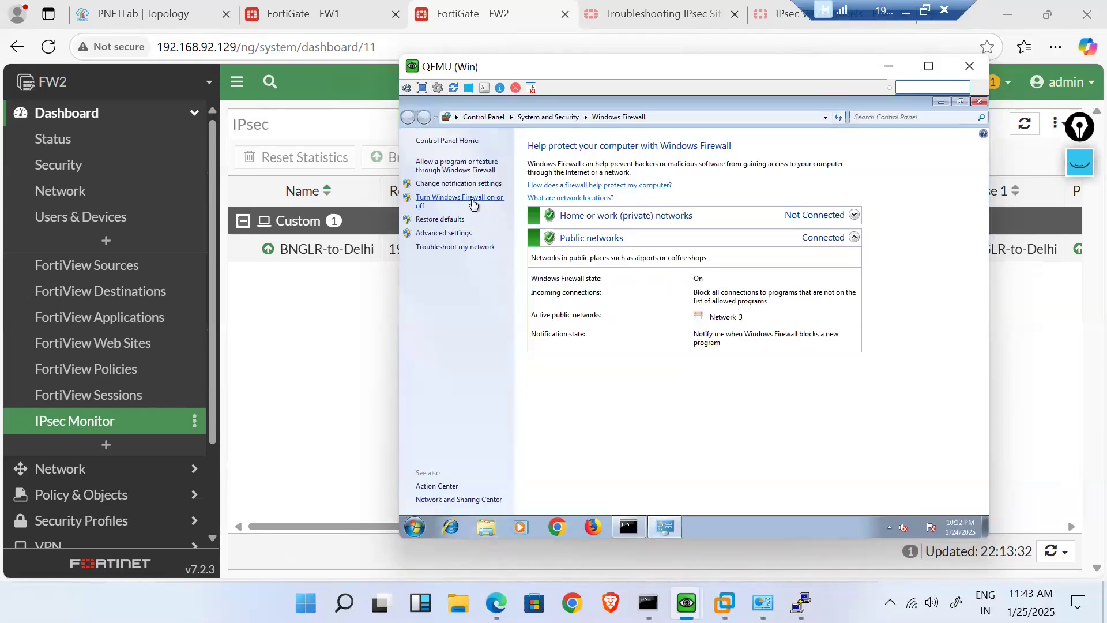
{"action": "left_click", "coordinate": [456, 200]}
{"action": "left_click", "coordinate": [577, 237]}
{"action": "left_click", "coordinate": [600, 305]}
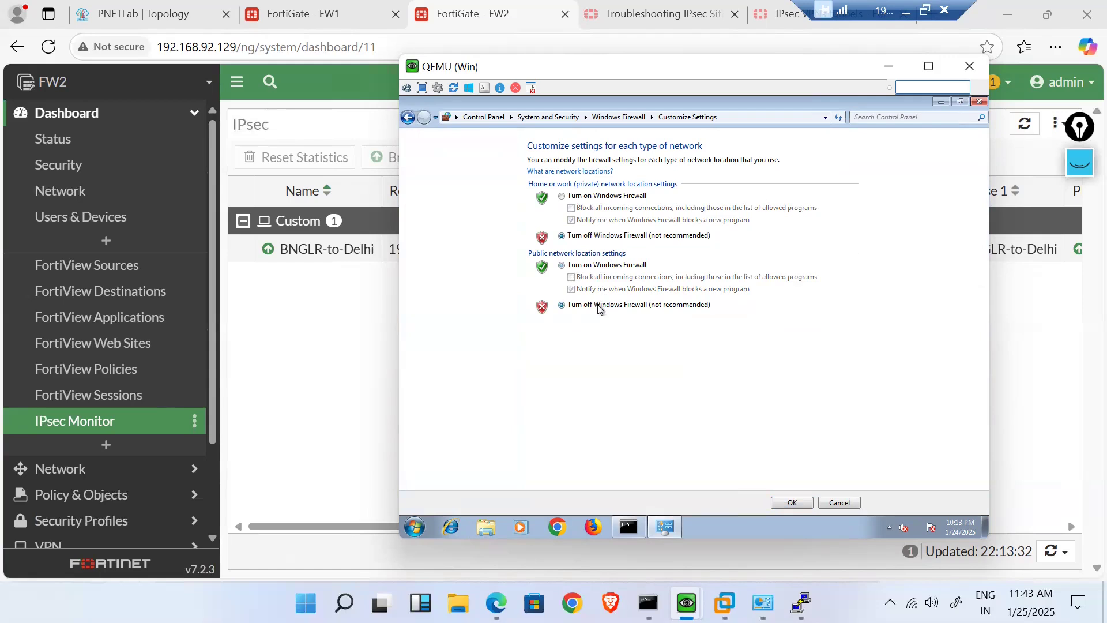
- Ping 192.168.6.1, then confirm the firewall-off settings with OK
{"action": "left_click", "coordinate": [629, 526]}
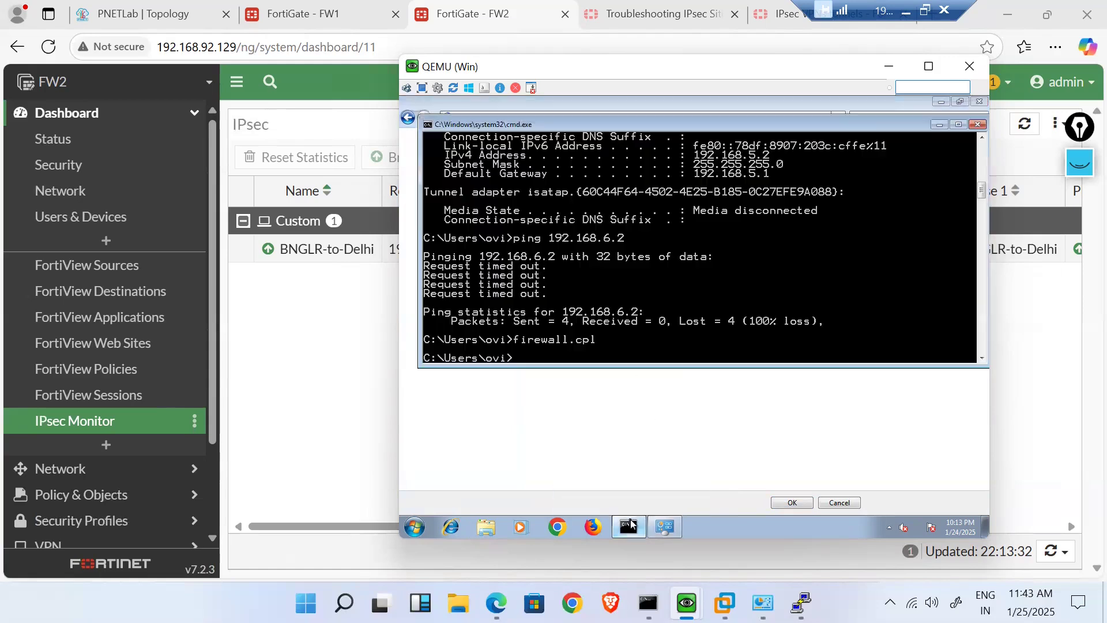
{"action": "key", "text": "Up"}
{"action": "key", "text": "Up"}
{"action": "key", "text": "BackSpace"}
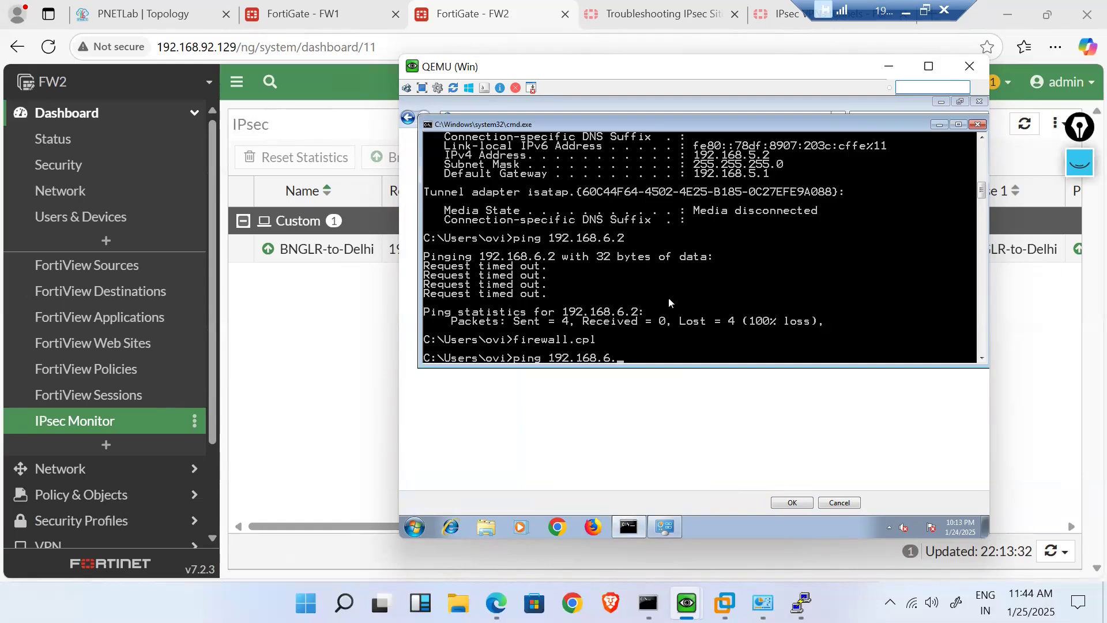
{"action": "type", "text": "1"}
{"action": "key", "text": "Return"}
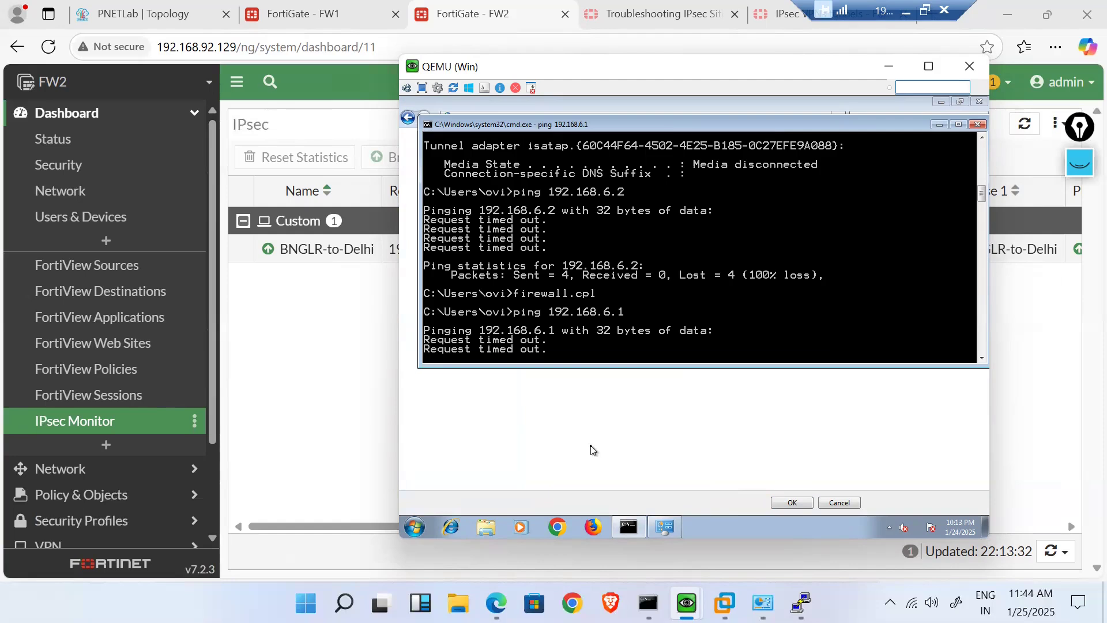
{"action": "left_click", "coordinate": [594, 450]}
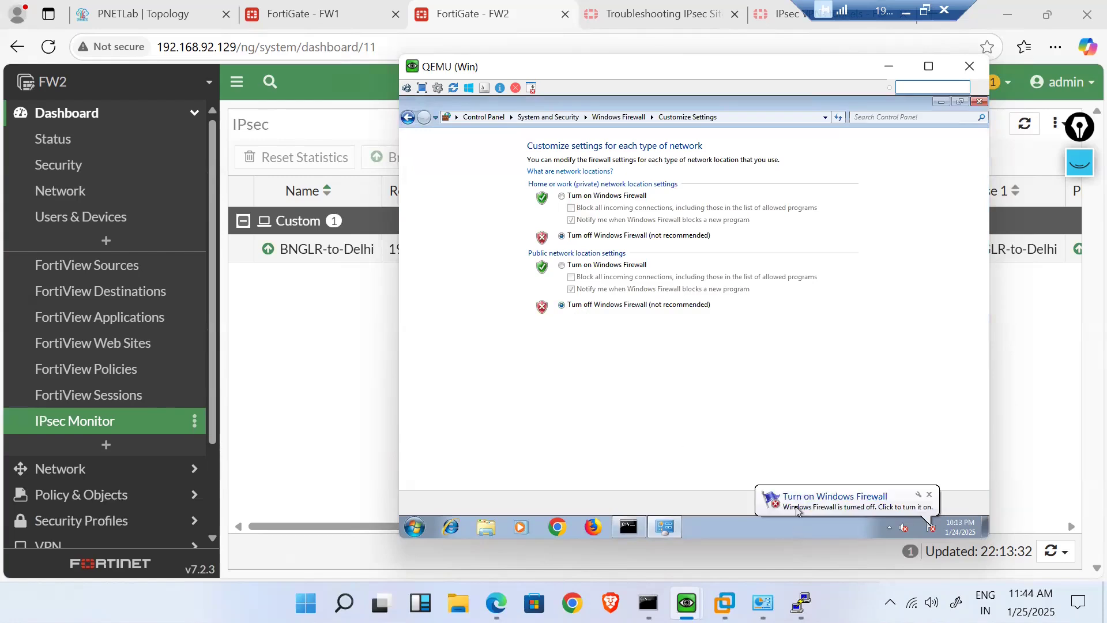
{"action": "left_click", "coordinate": [796, 511]}
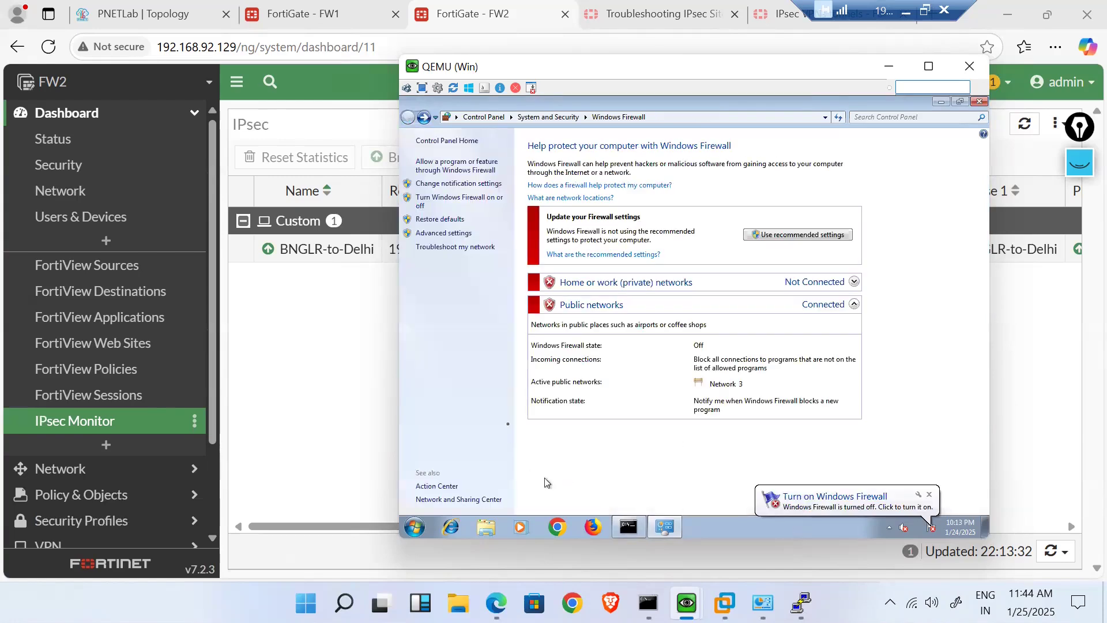
- Turn off Windows Firewall for public and private networks on the second VM via firewall.cpl
{"action": "mouse_move", "coordinate": [648, 602]}
{"action": "mouse_move", "coordinate": [687, 603]}
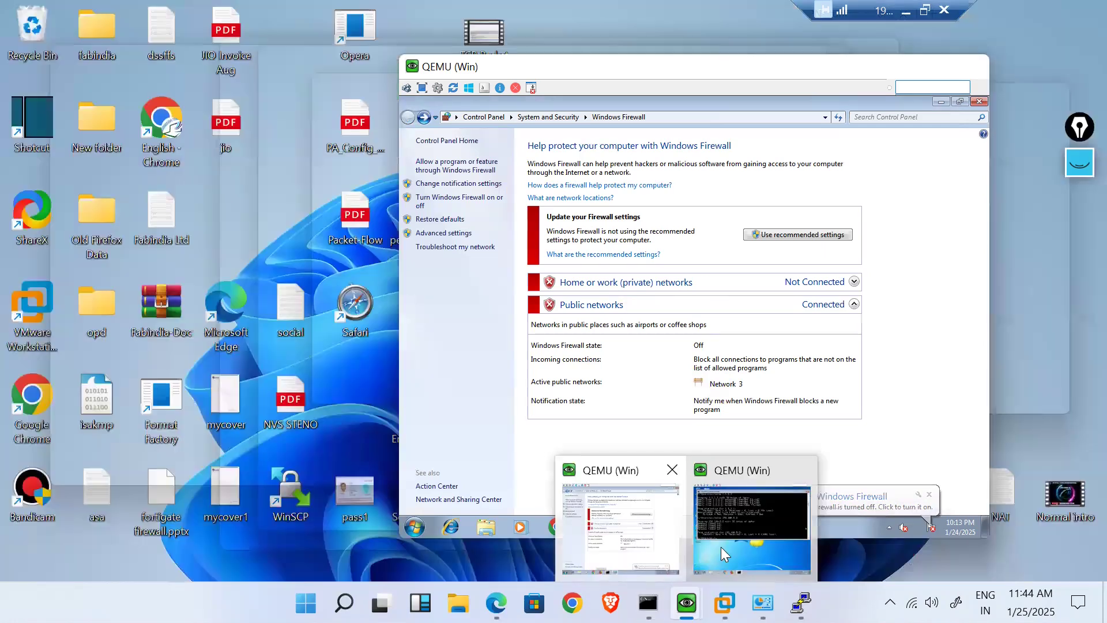
{"action": "left_click", "coordinate": [725, 542]}
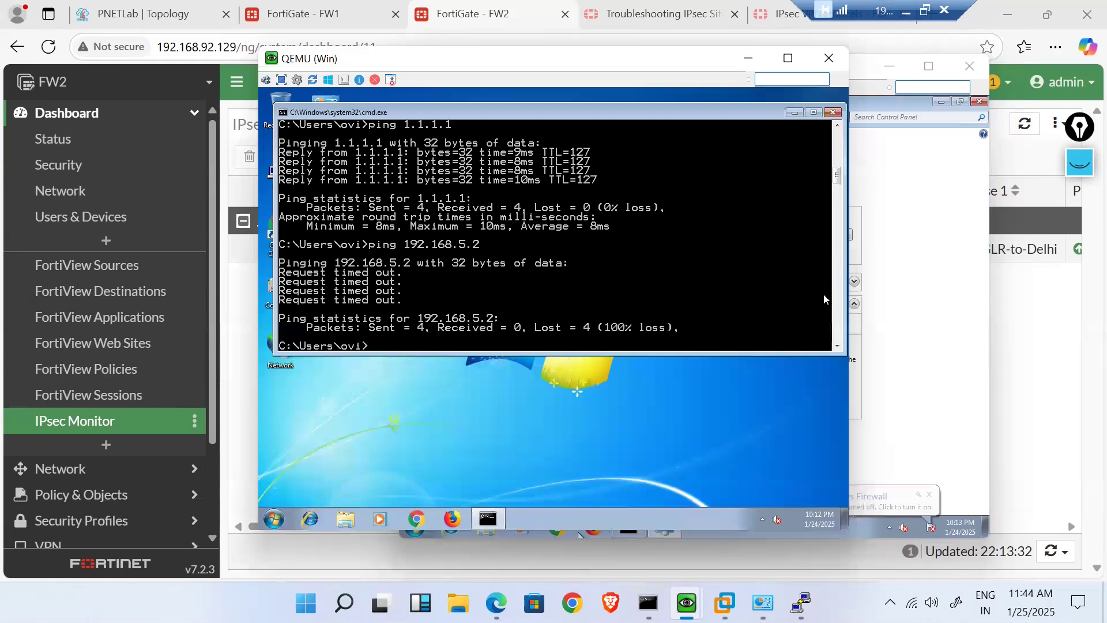
{"action": "type", "text": "firewall.c"}
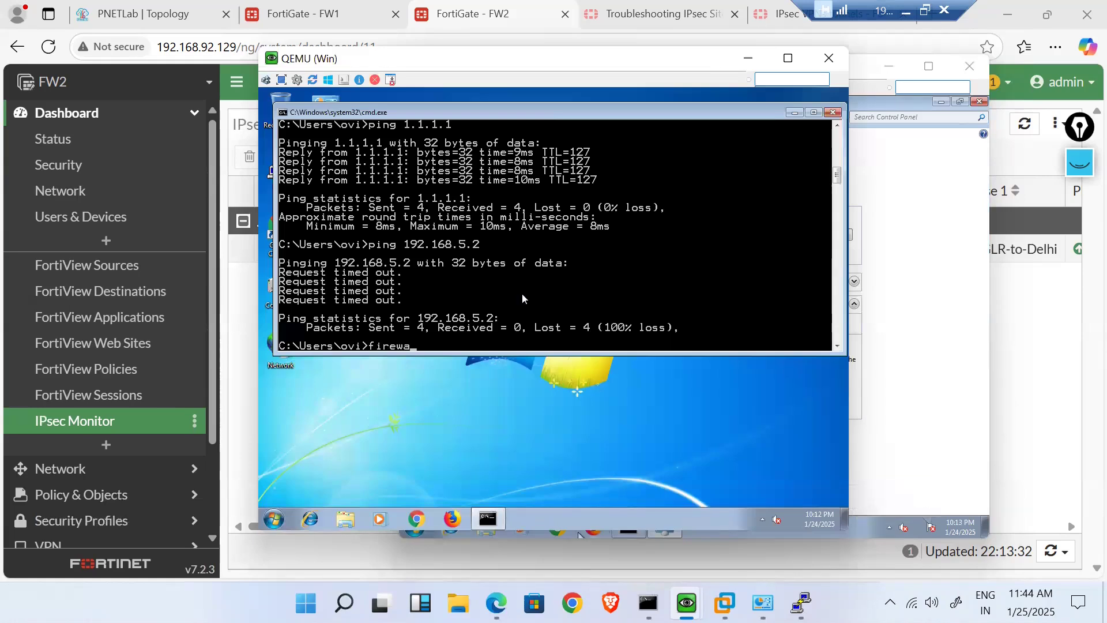
{"action": "type", "text": "pl"}
{"action": "key", "text": "Return"}
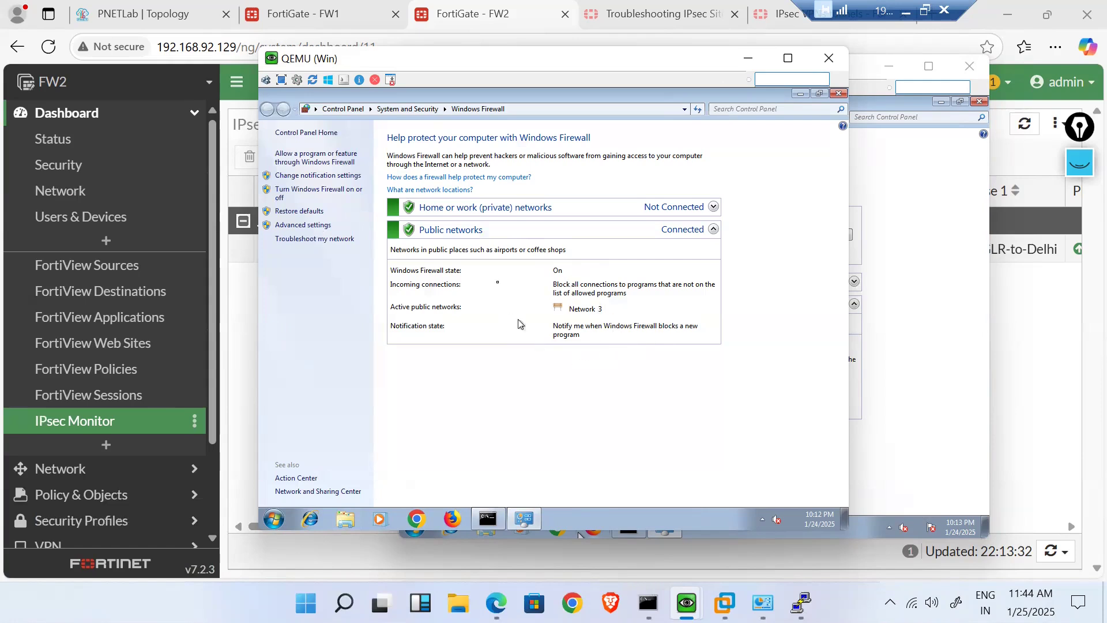
{"action": "left_click", "coordinate": [296, 193]}
{"action": "left_click", "coordinate": [465, 298]}
{"action": "left_click", "coordinate": [439, 228]}
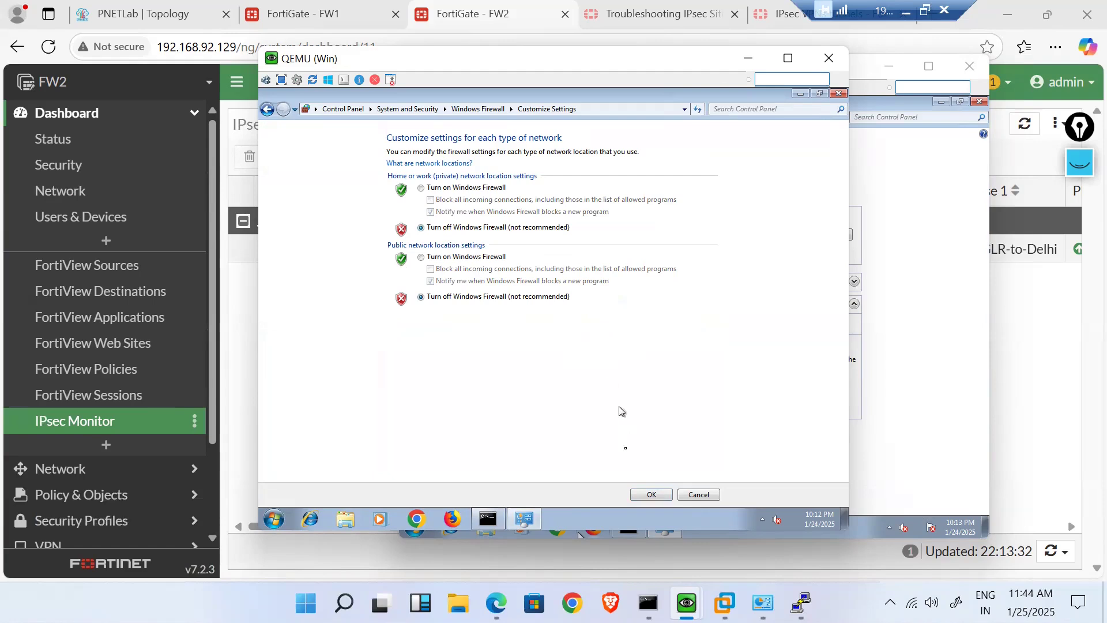
{"action": "left_click", "coordinate": [652, 495]}
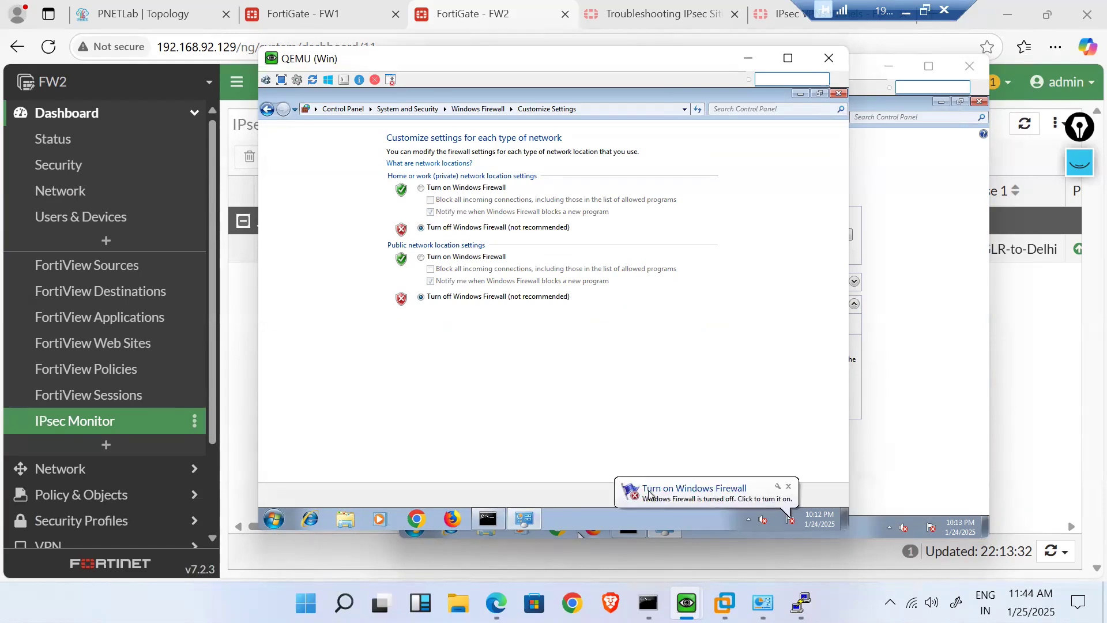
- Rerun the ping to 192.168.5.2 from the second VM's command prompt
{"action": "left_click", "coordinate": [486, 521]}
{"action": "key", "text": "Up"}
{"action": "key", "text": "Up"}
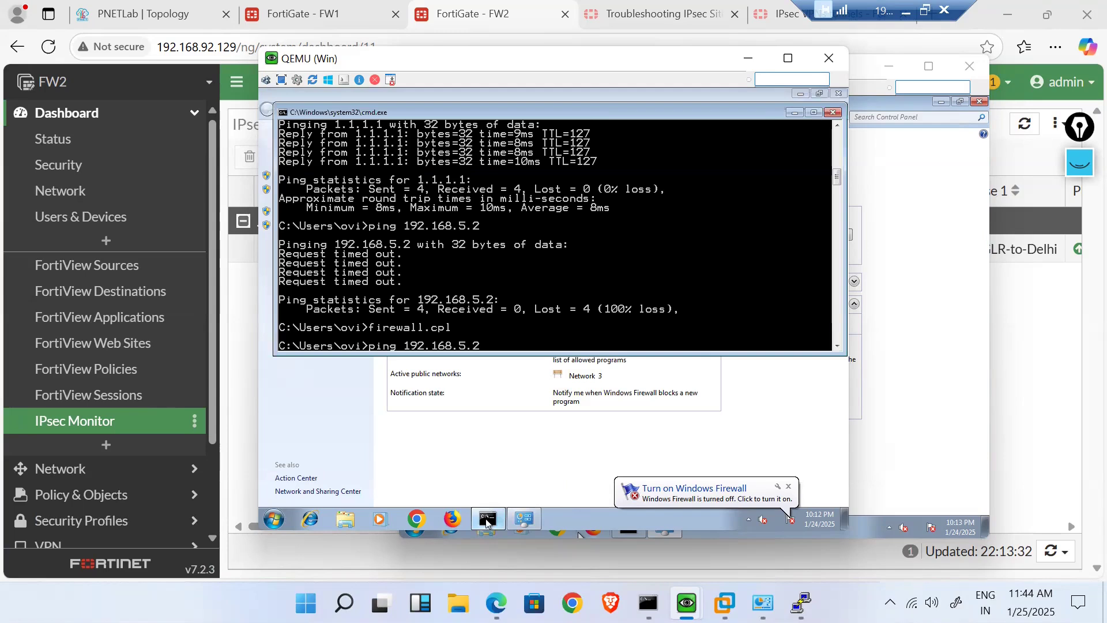
{"action": "key", "text": "Return"}
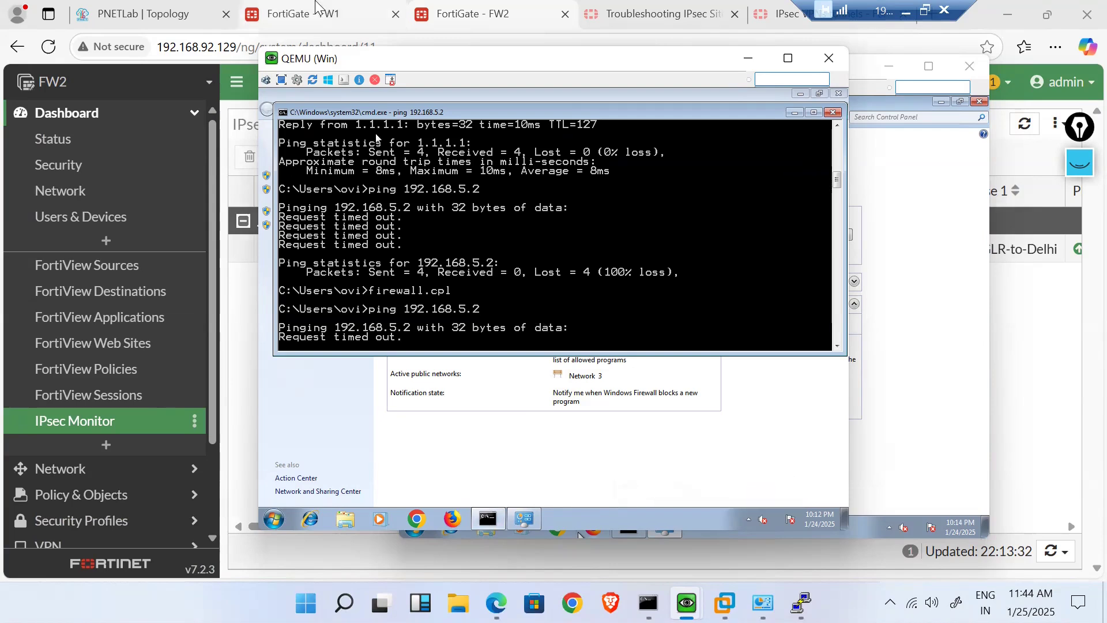
- Open FW1's Lan-to-VPN firewall policy for editing
{"action": "left_click", "coordinate": [316, 8]}
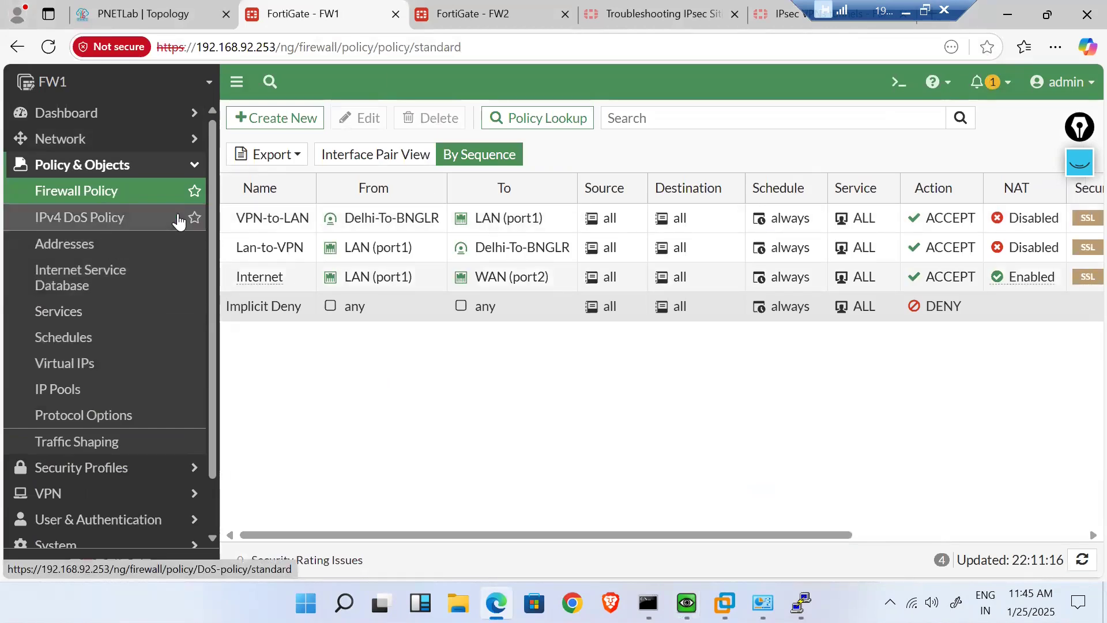
{"action": "double_click", "coordinate": [257, 217]}
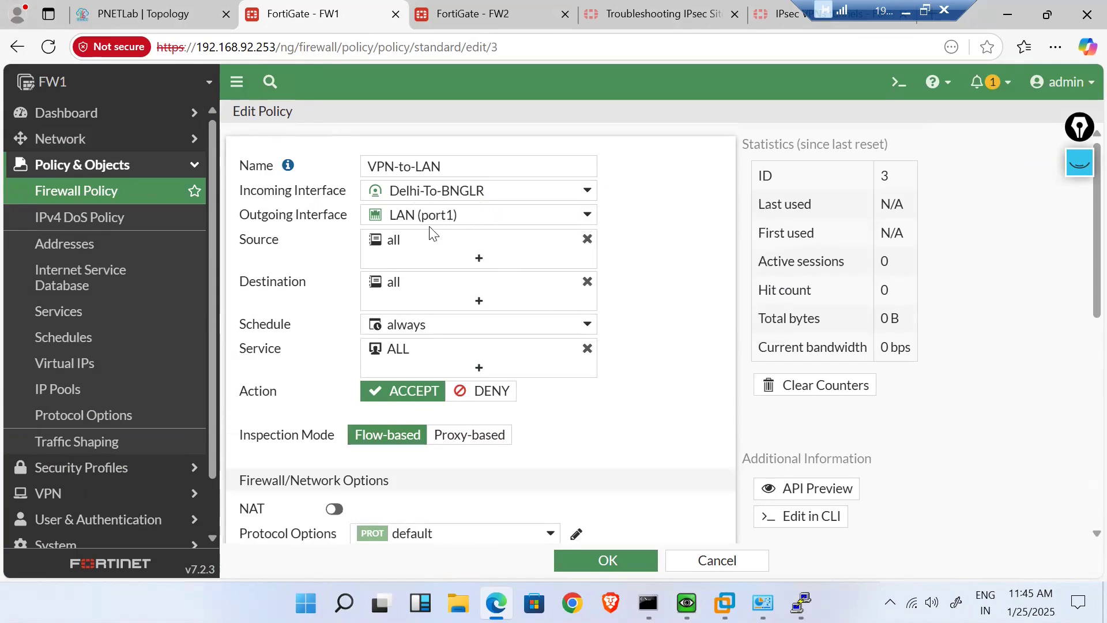
{"action": "left_click", "coordinate": [149, 192]}
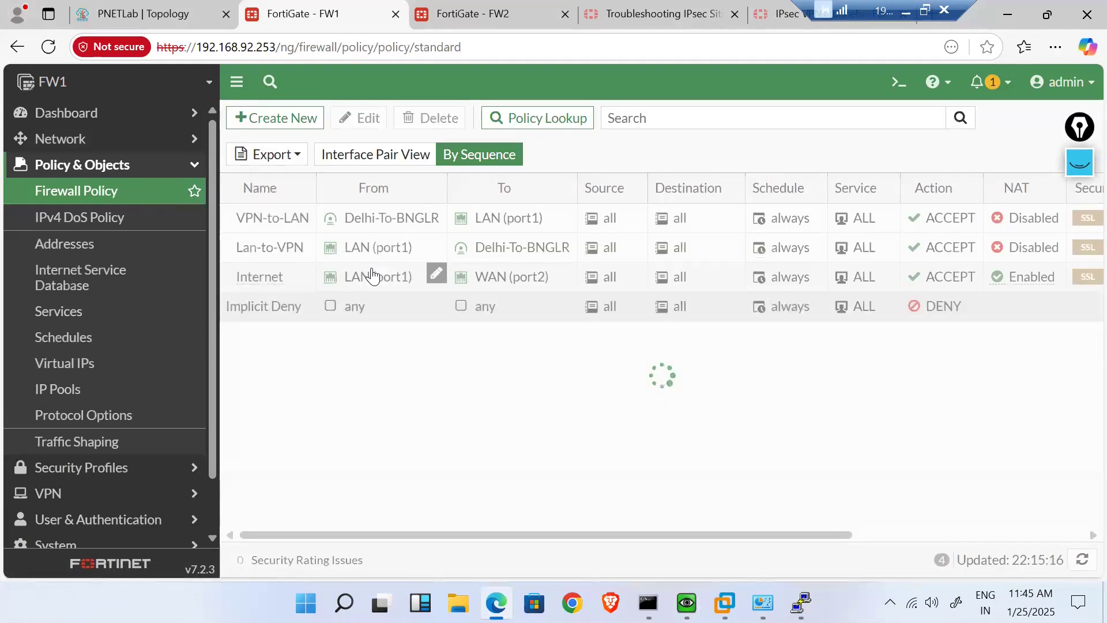
{"action": "double_click", "coordinate": [343, 249]}
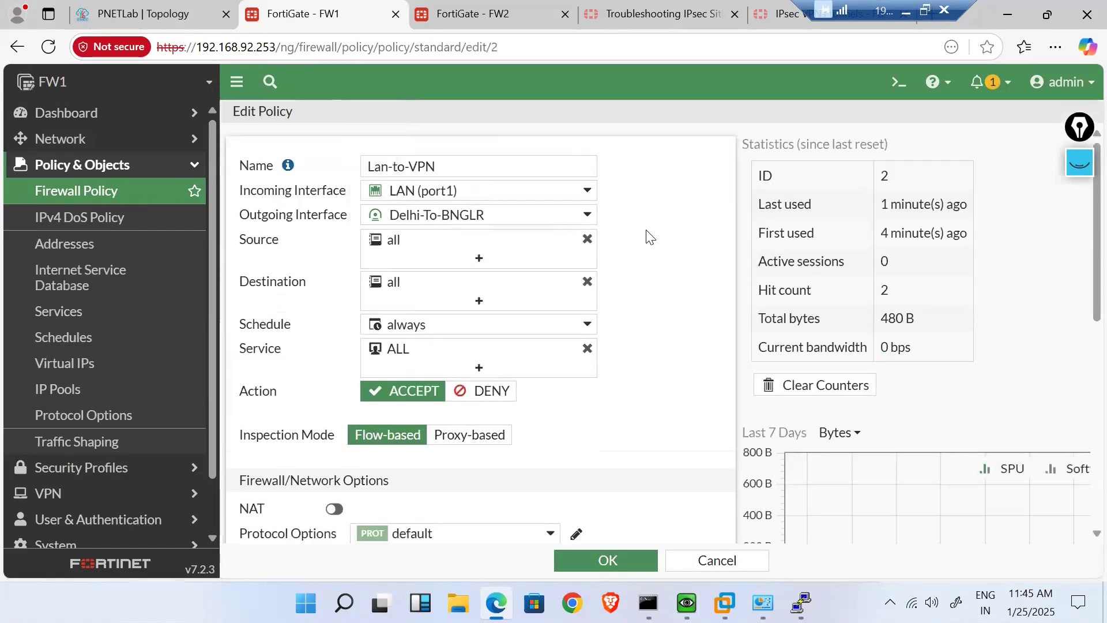
- Create address Lan-Subnet (192.168.5.0/24) and set it as the policy source
{"action": "left_click", "coordinate": [528, 256]}
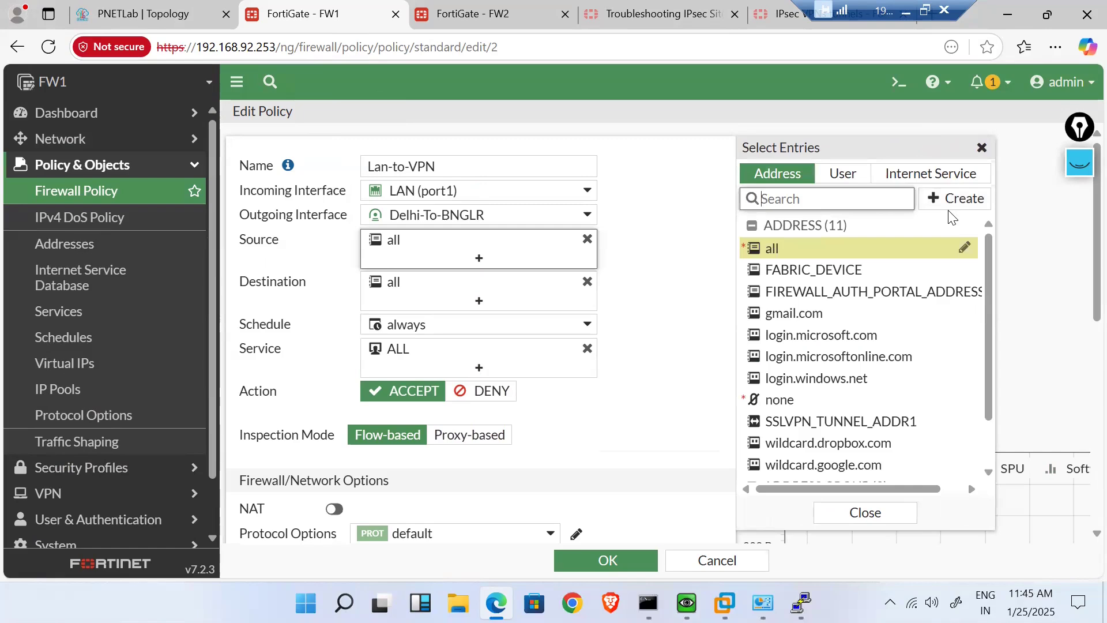
{"action": "left_click", "coordinate": [961, 203]}
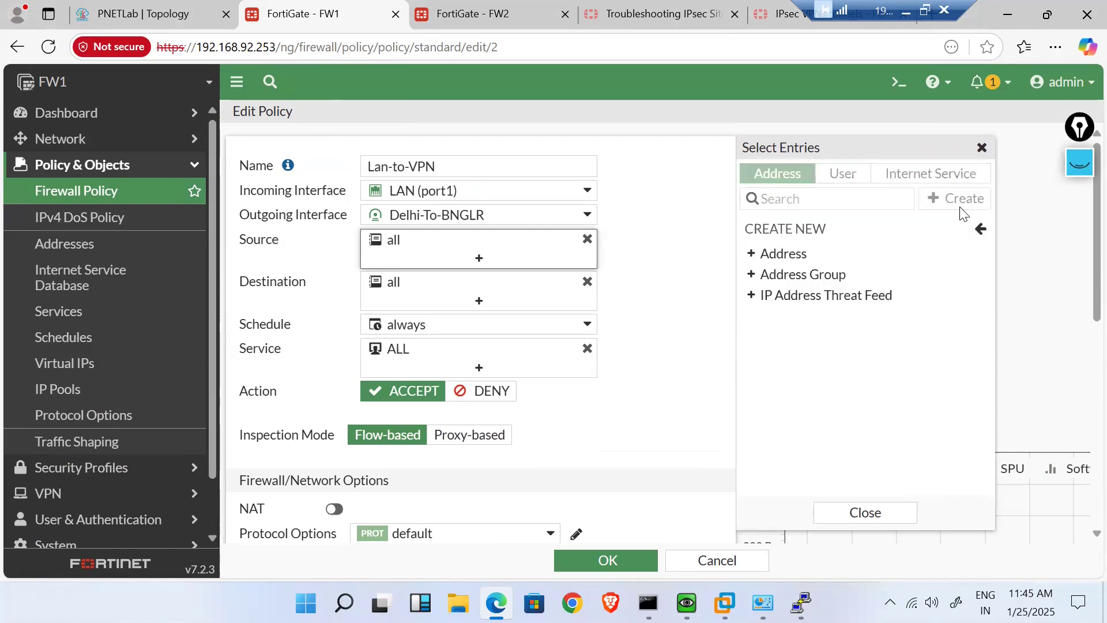
{"action": "left_click", "coordinate": [785, 254]}
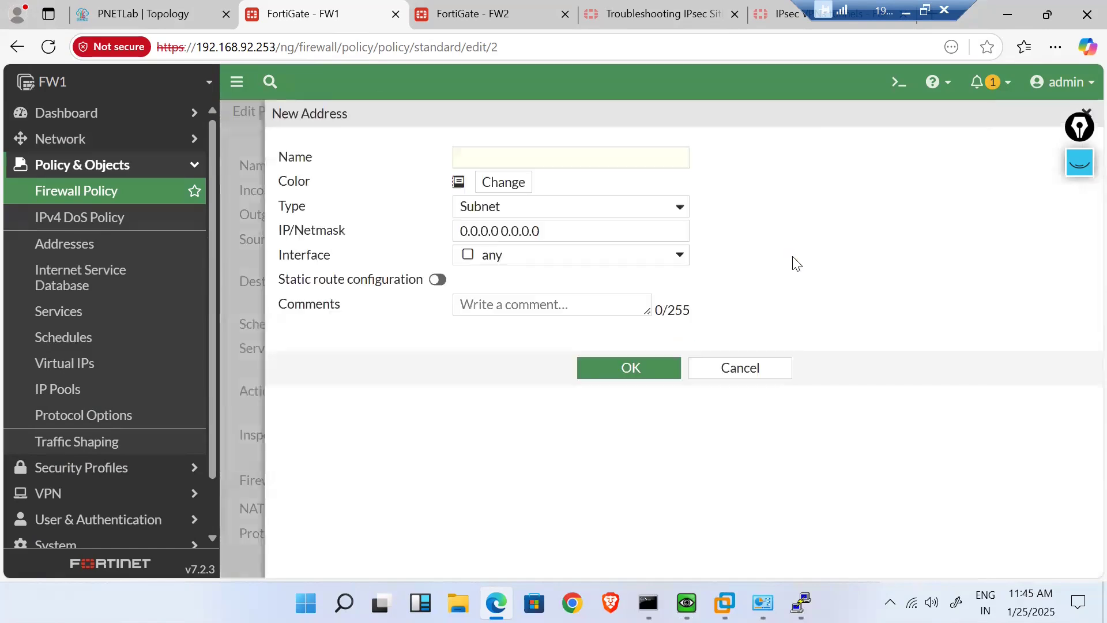
{"action": "left_click", "coordinate": [520, 161]}
{"action": "type", "text": "Lan-Subnet"}
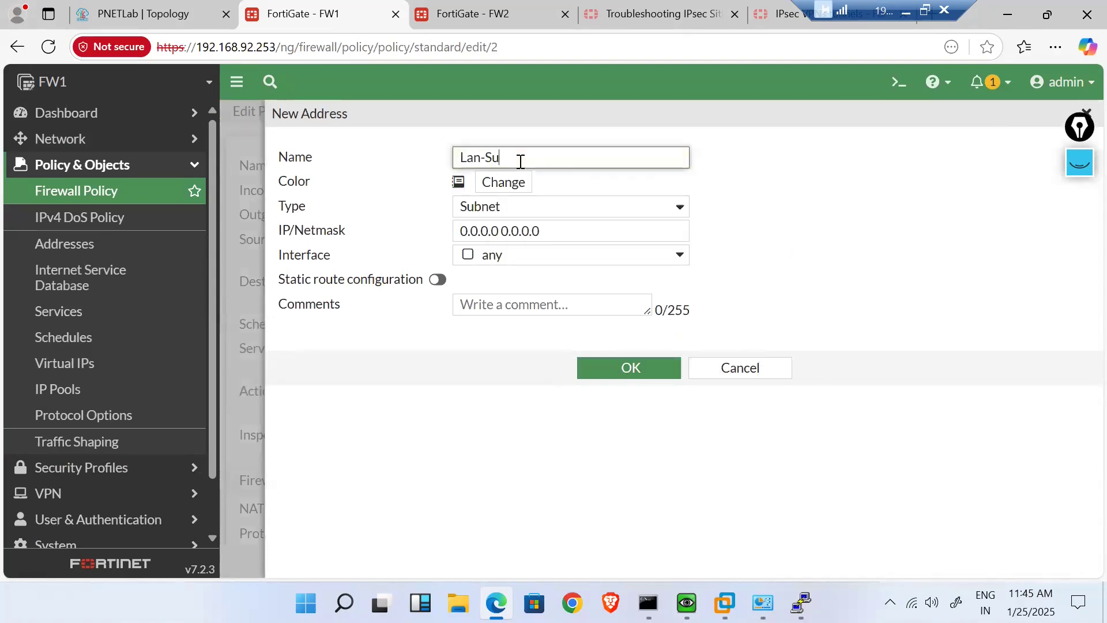
{"action": "key", "text": "Tab"}
{"action": "key", "text": "Tab"}
{"action": "key", "text": "Tab"}
{"action": "type", "text": "192.168.5.0/"}
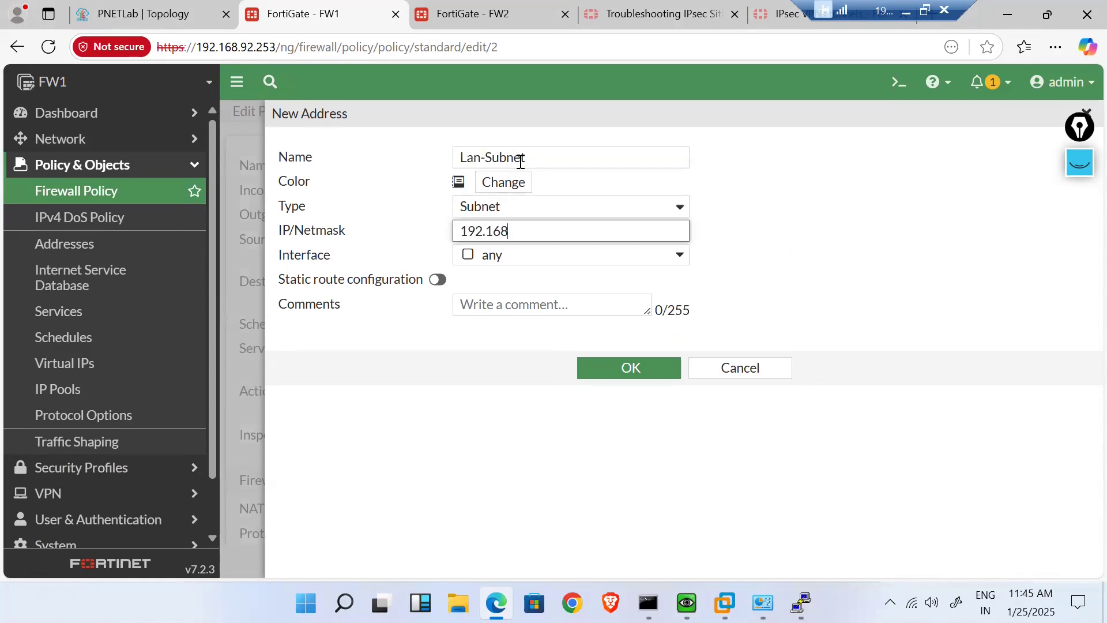
{"action": "type", "text": "24"}
{"action": "left_click", "coordinate": [621, 363]}
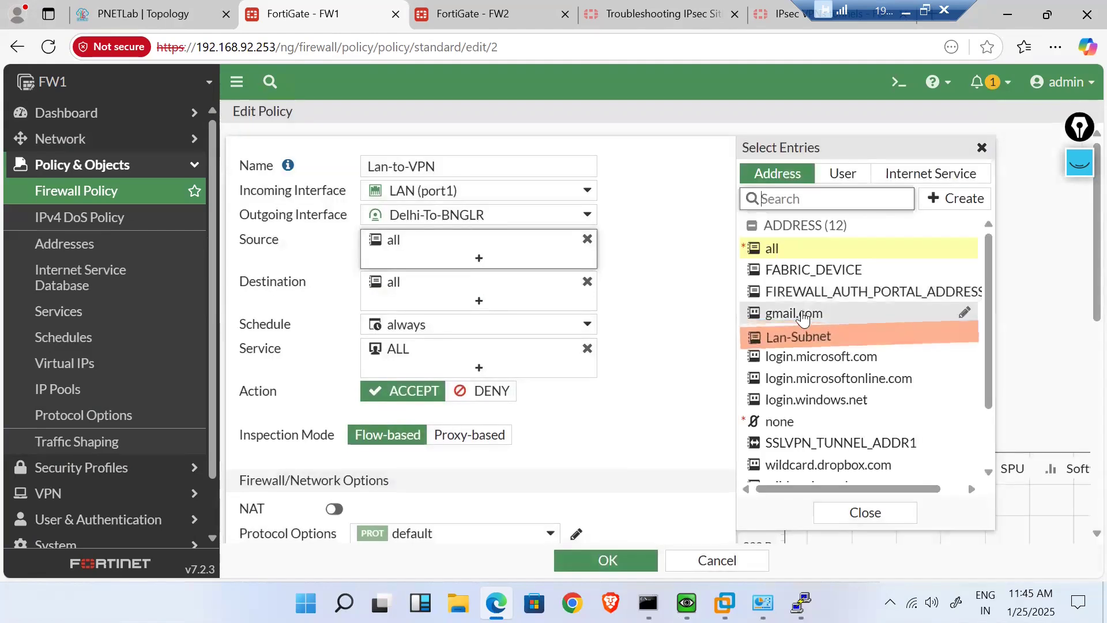
{"action": "left_click", "coordinate": [787, 340]}
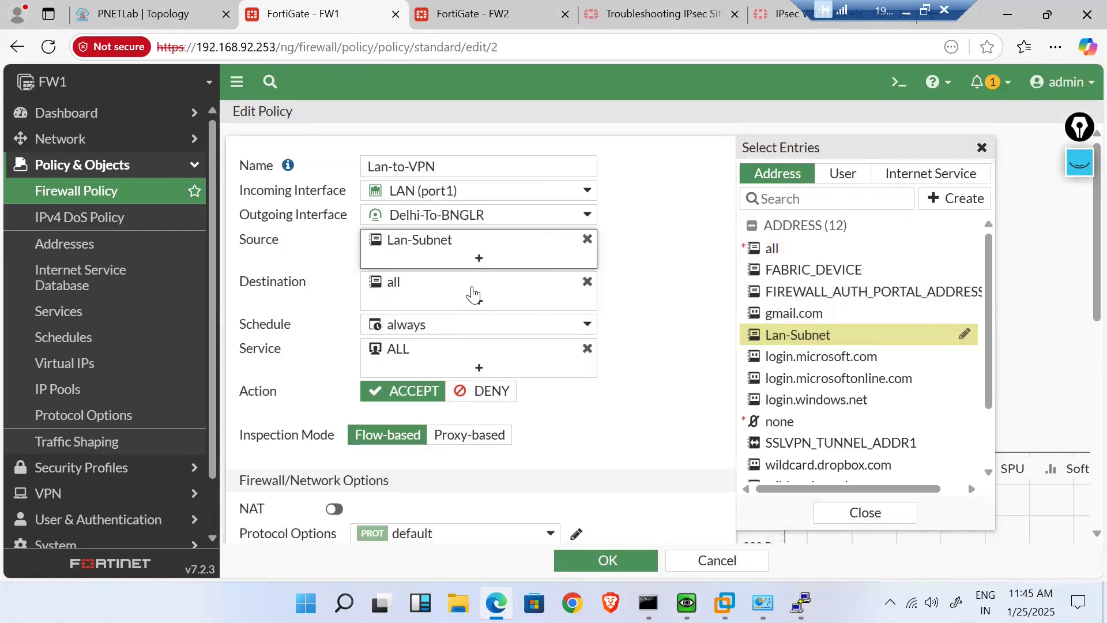
{"action": "left_click", "coordinate": [473, 294]}
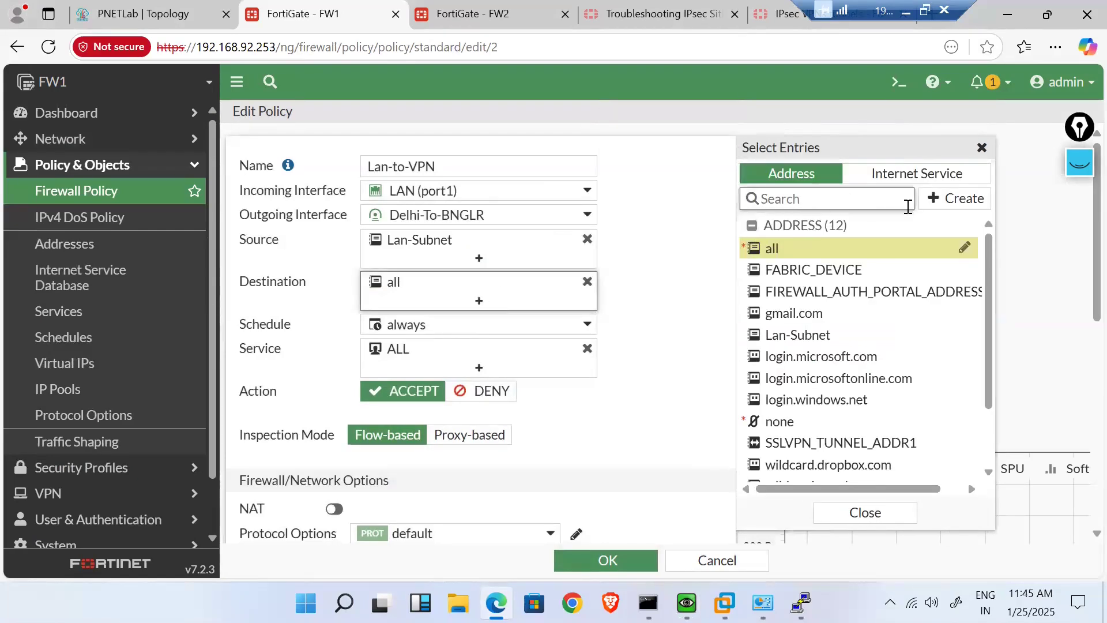
- Create address Banglore-Subnet (192.168.6.0/24), set it as Lan-to-VPN destination, and save the policy
{"action": "left_click", "coordinate": [949, 198]}
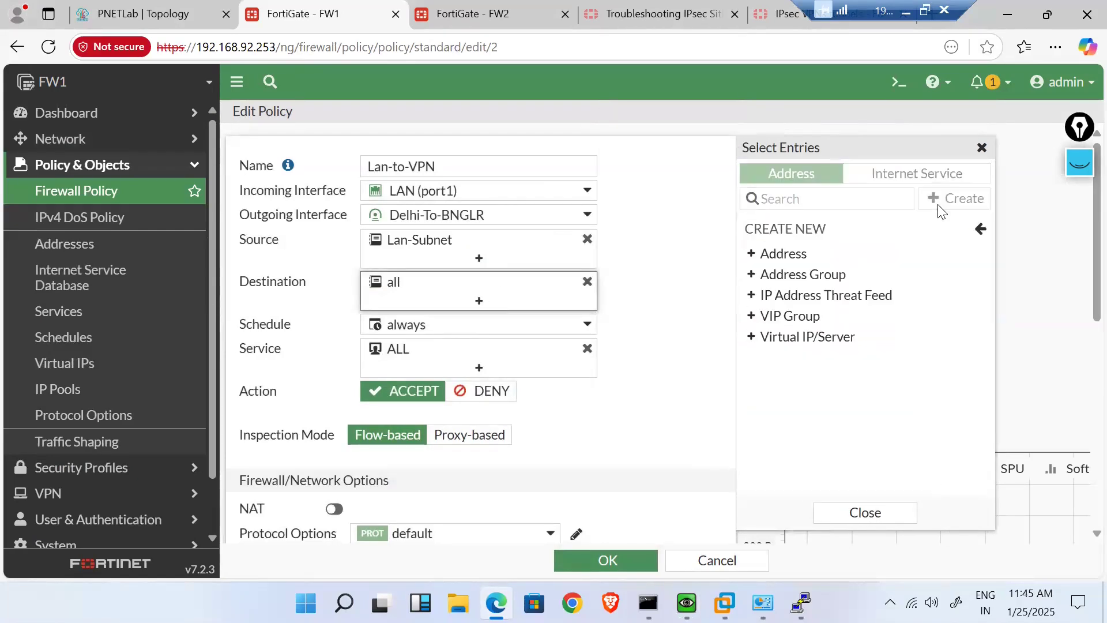
{"action": "left_click", "coordinate": [804, 254]}
{"action": "left_click", "coordinate": [537, 164]}
{"action": "type", "text": "DST"}
{"action": "key", "text": "BackSpace"}
{"action": "key", "text": "BackSpace"}
{"action": "key", "text": "BackSpace"}
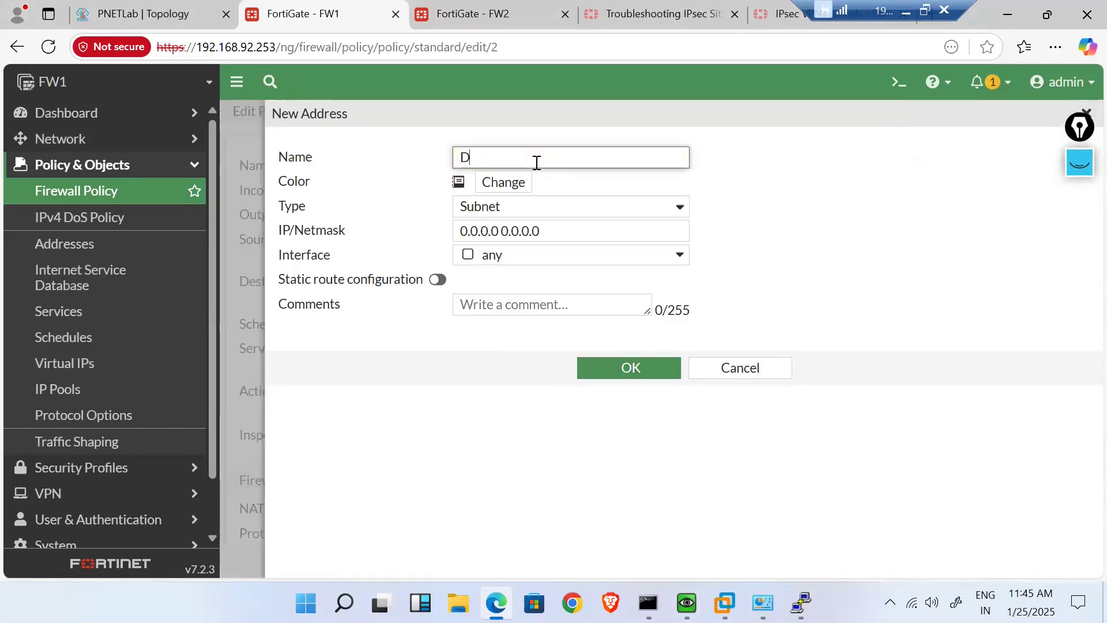
{"action": "type", "text": "Banglosre"}
{"action": "key", "text": "BackSpace"}
{"action": "key", "text": "BackSpace"}
{"action": "key", "text": "BackSpace"}
{"action": "type", "text": "re-S"}
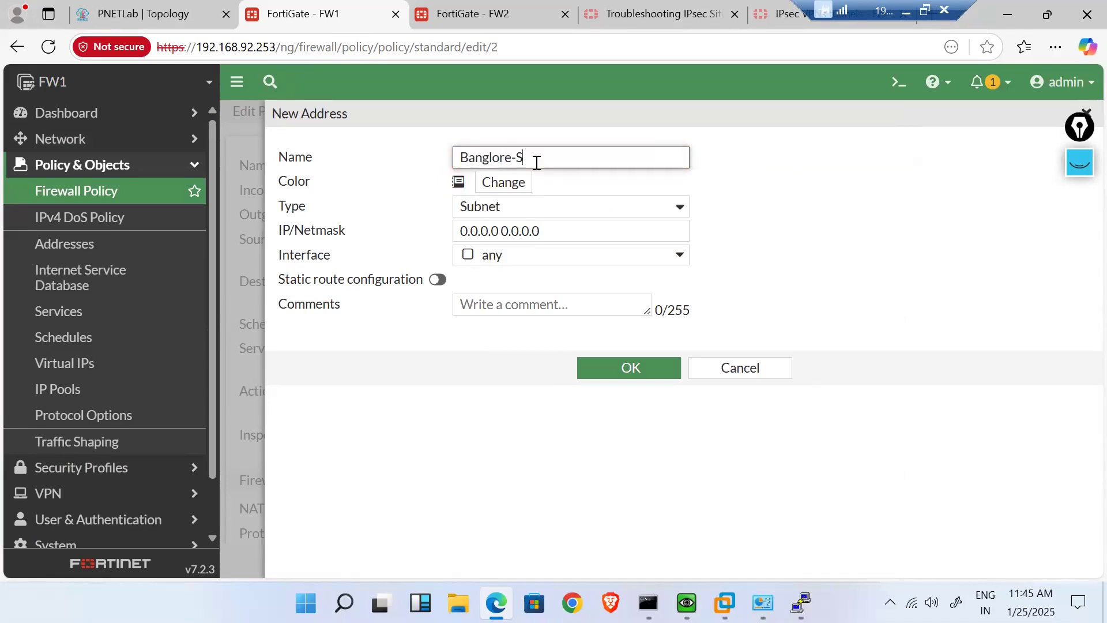
{"action": "type", "text": "ubnet"}
{"action": "left_click_drag", "start_coordinate": [548, 229], "coordinate": [390, 236]}
{"action": "type", "text": "192.168.6.0/24"}
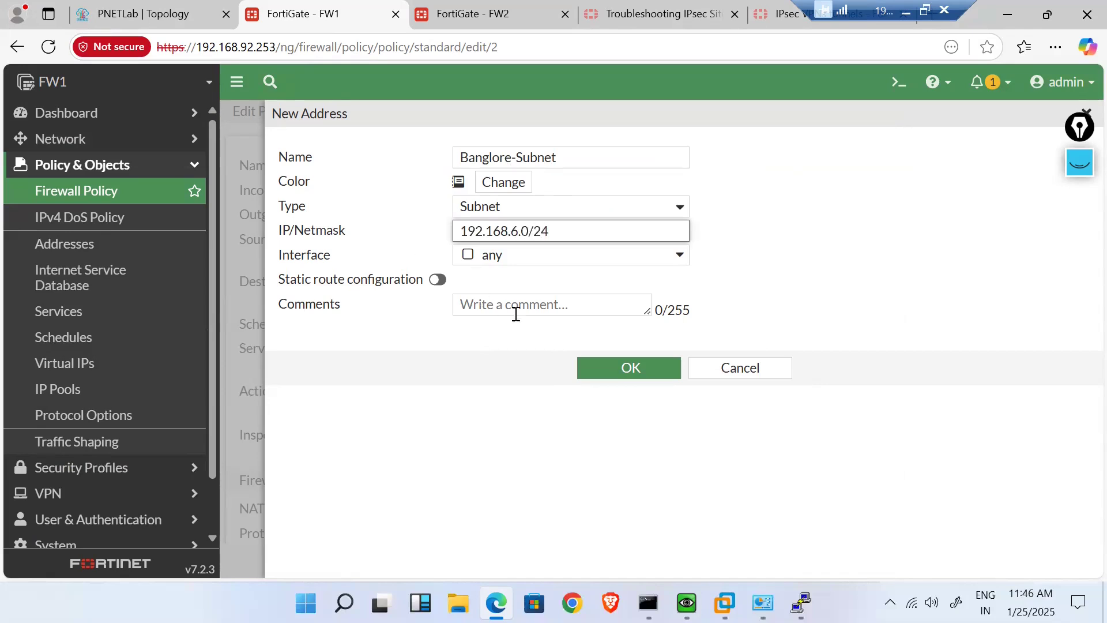
{"action": "left_click", "coordinate": [613, 368]}
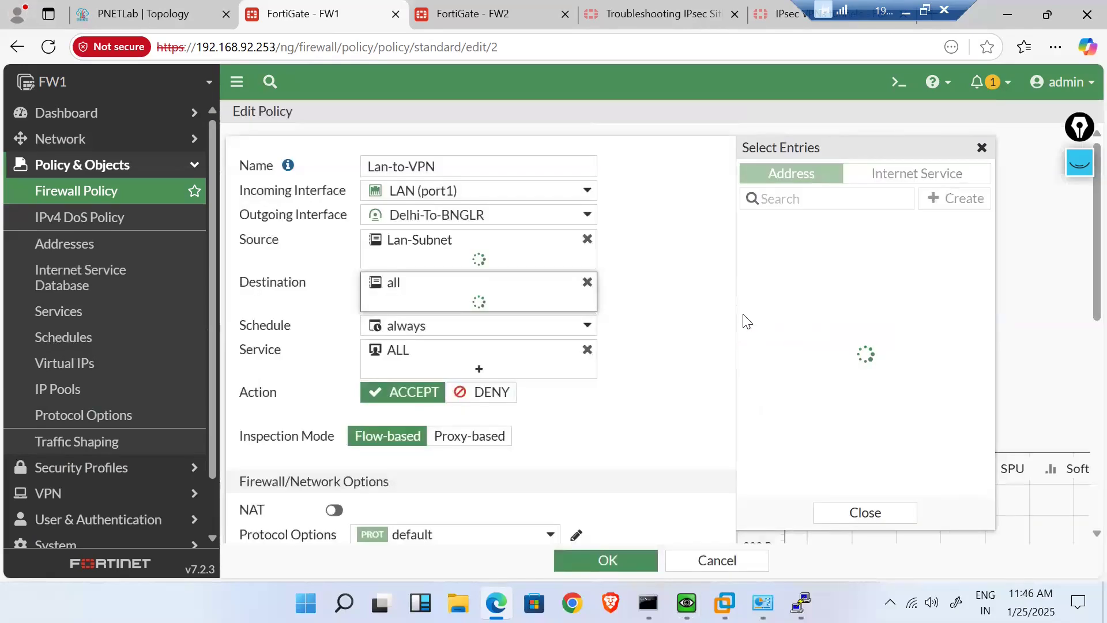
{"action": "left_click", "coordinate": [804, 272]}
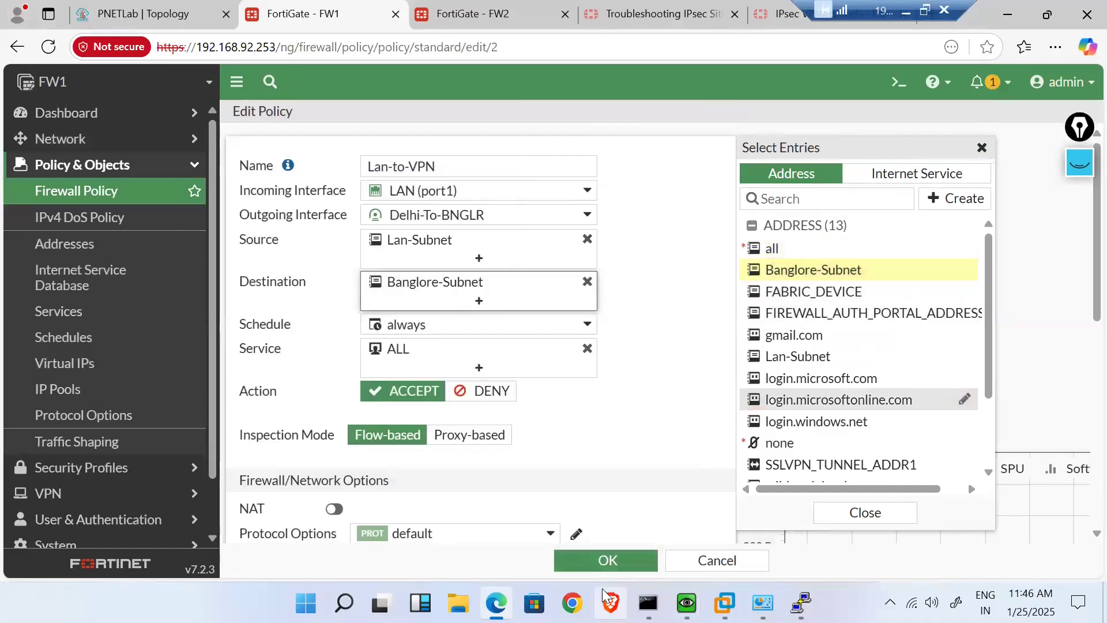
{"action": "left_click", "coordinate": [594, 561]}
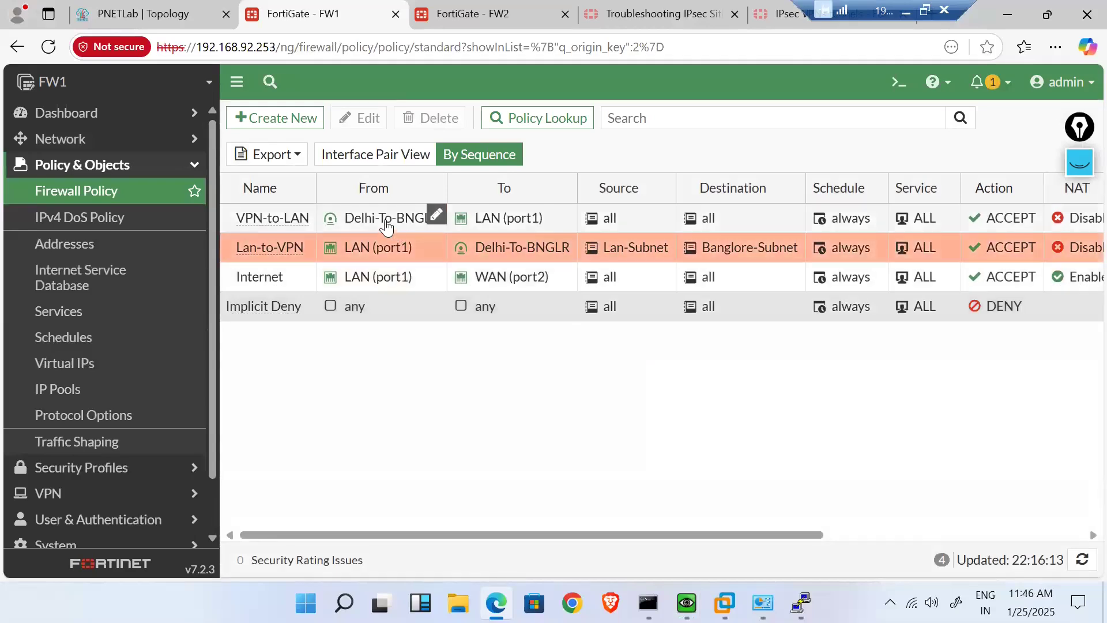
- Set VPN-to-LAN source to Banglore-Subnet and destination to Lan-Subnet, then save
{"action": "double_click", "coordinate": [386, 226]}
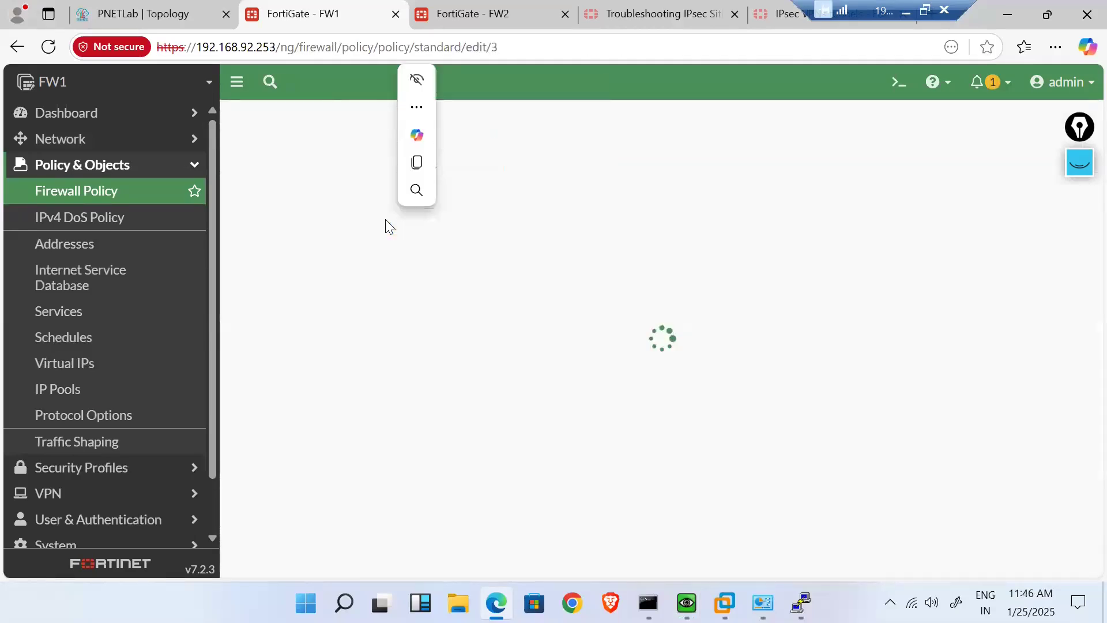
{"action": "left_click", "coordinate": [564, 255]}
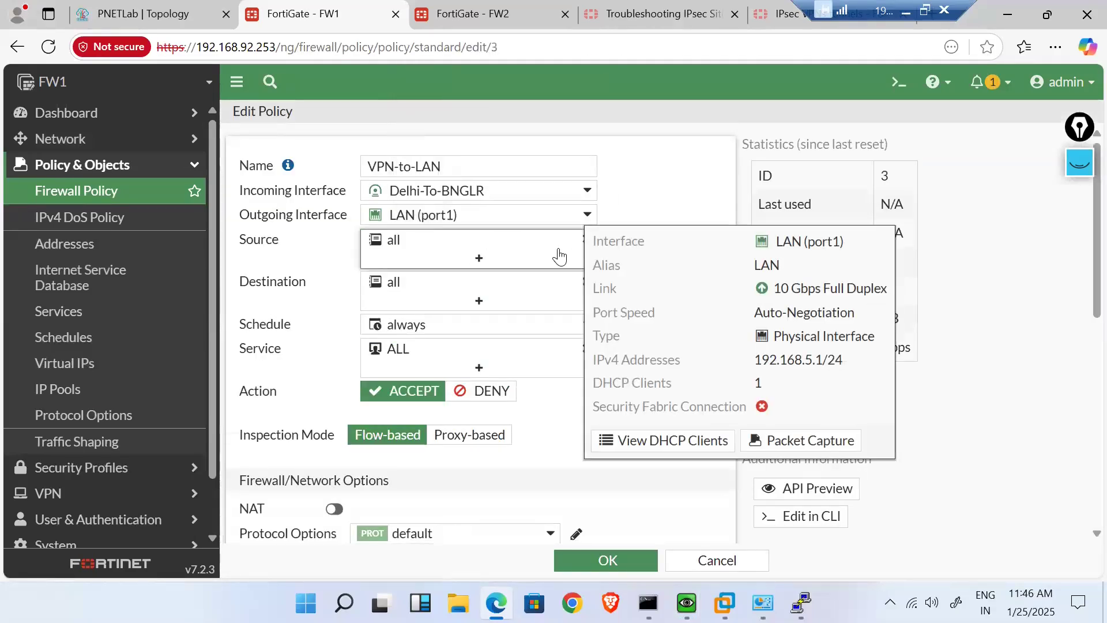
{"action": "mouse_move", "coordinate": [896, 281]}
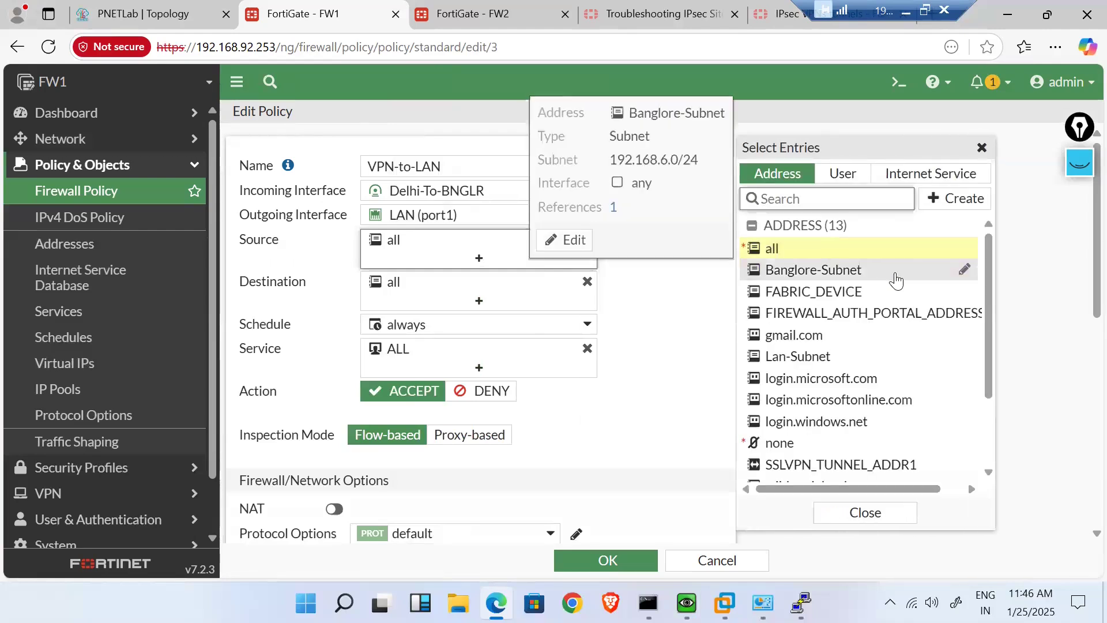
{"action": "left_click", "coordinate": [853, 271]}
{"action": "left_click", "coordinate": [519, 300]}
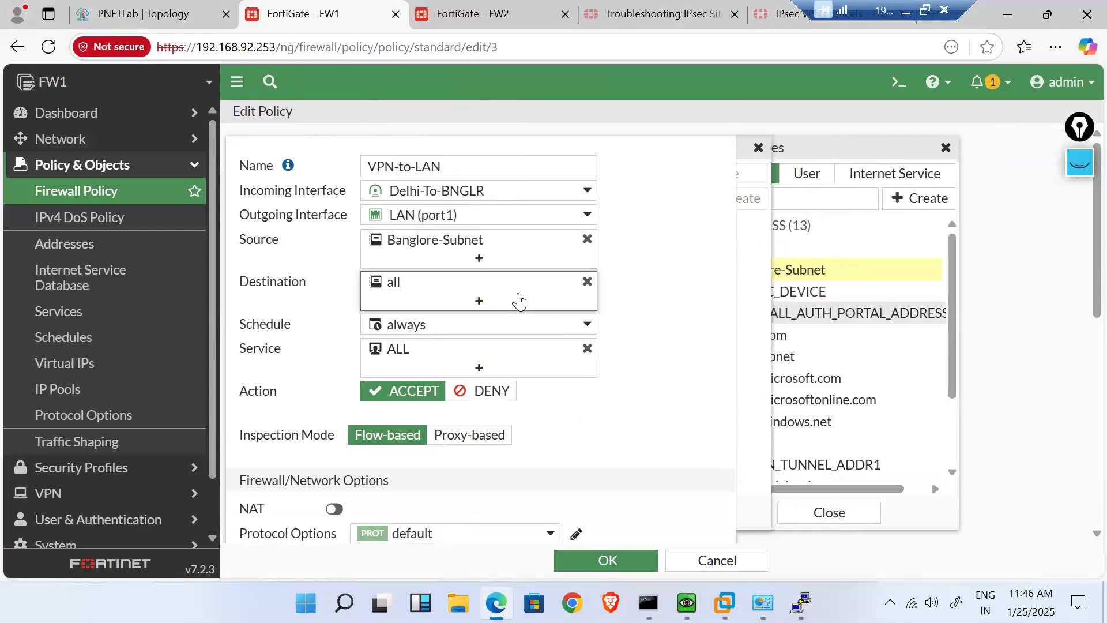
{"action": "mouse_move", "coordinate": [864, 287]}
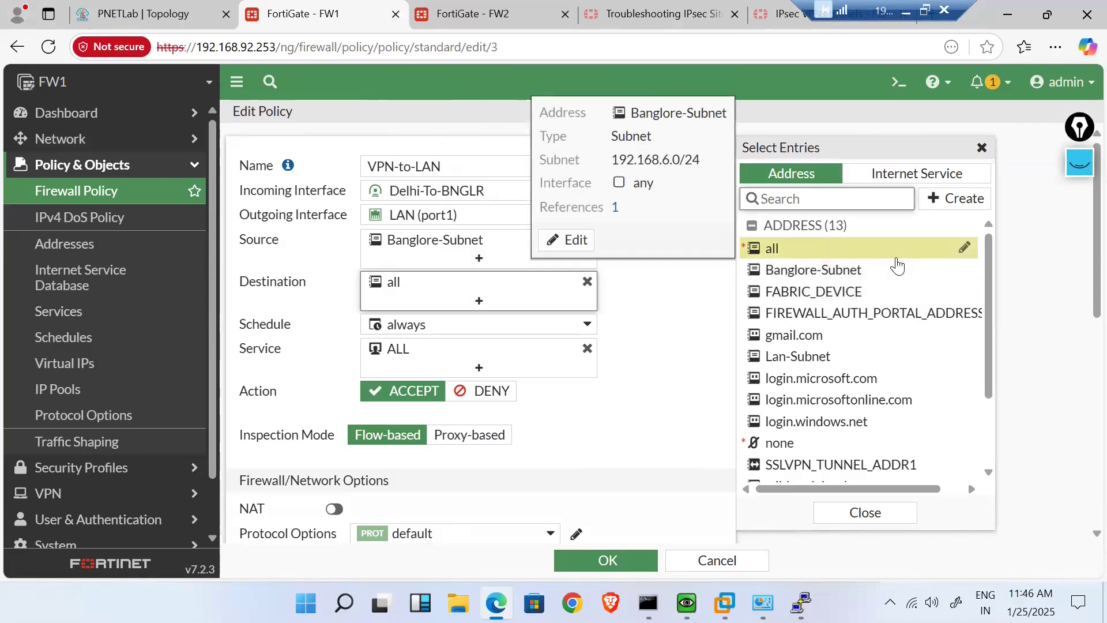
{"action": "type", "text": "lan"}
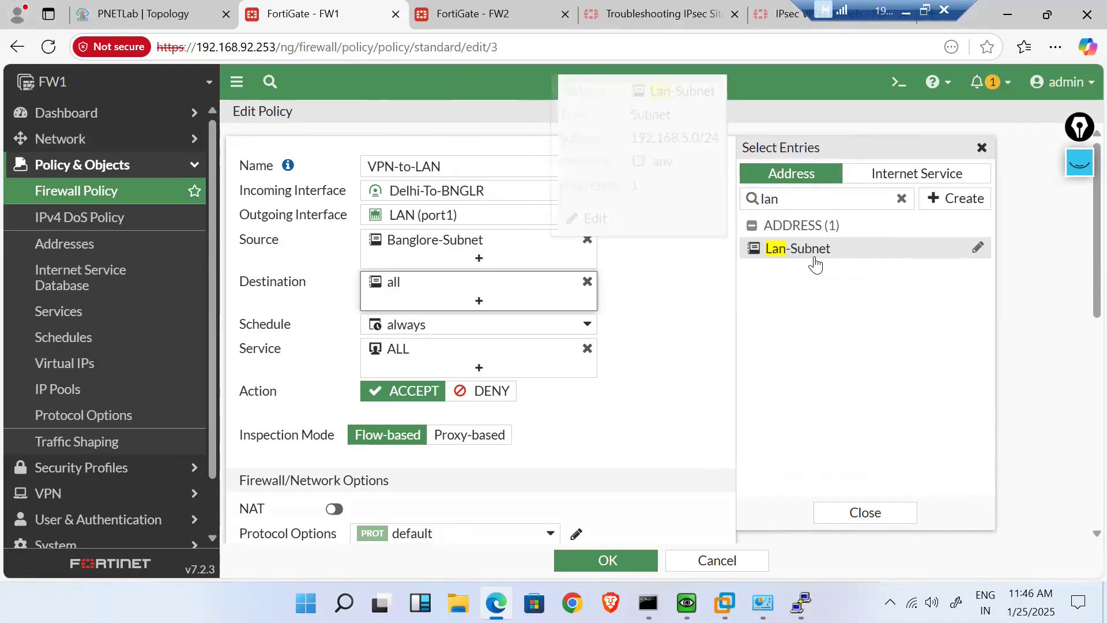
{"action": "left_click", "coordinate": [815, 262]}
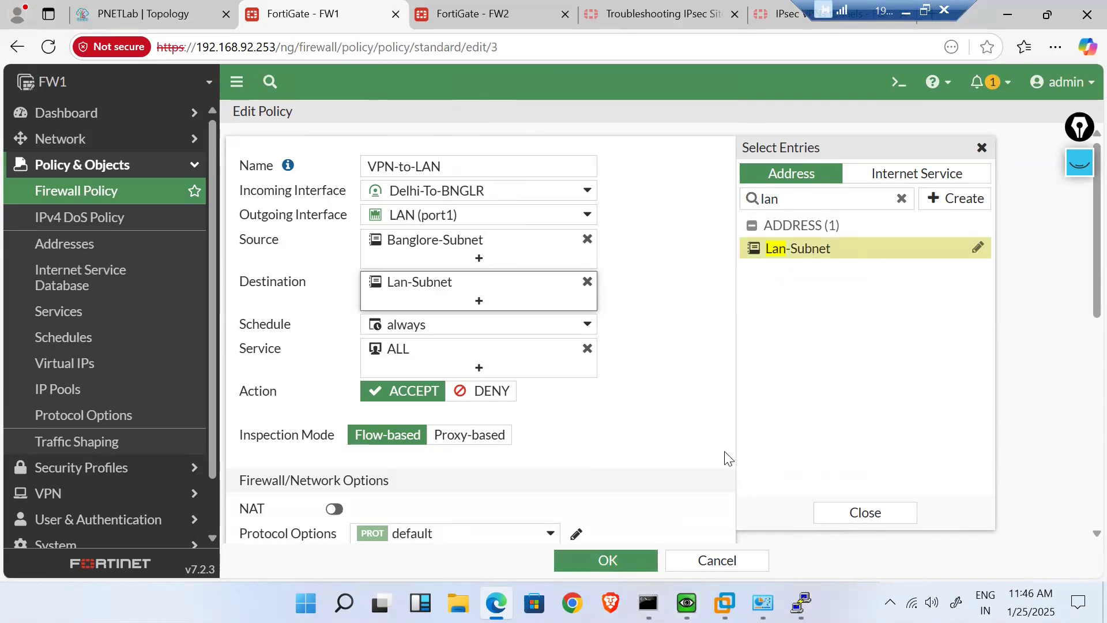
{"action": "left_click", "coordinate": [656, 414]}
{"action": "left_click", "coordinate": [605, 561]}
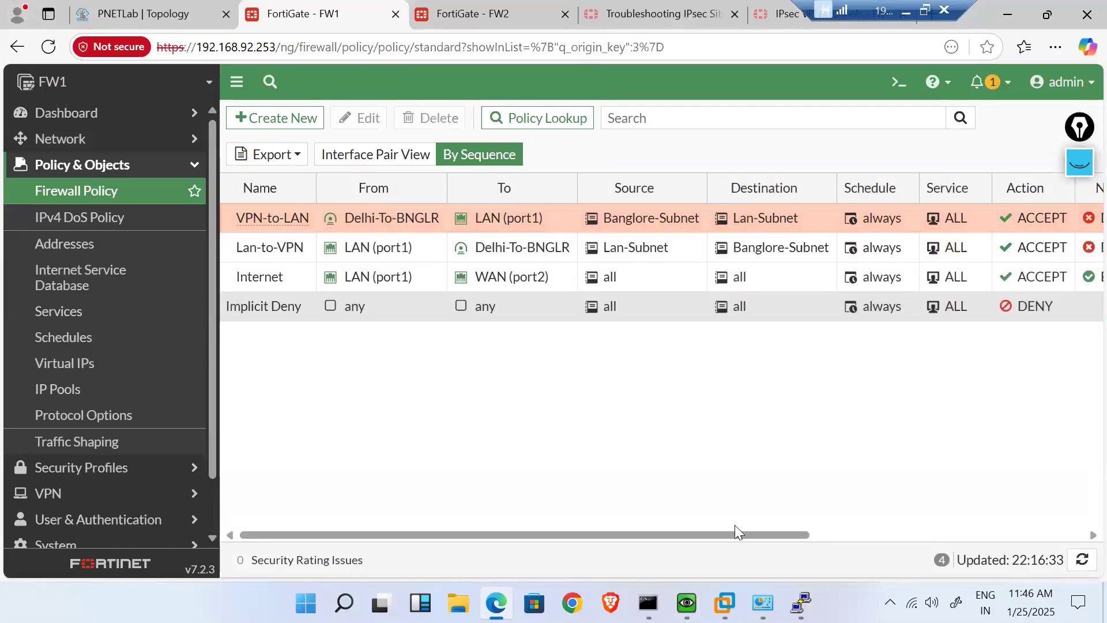
- Rerun the ping to 192.168.5.2 in the Windows VM
{"action": "mouse_move", "coordinate": [687, 603]}
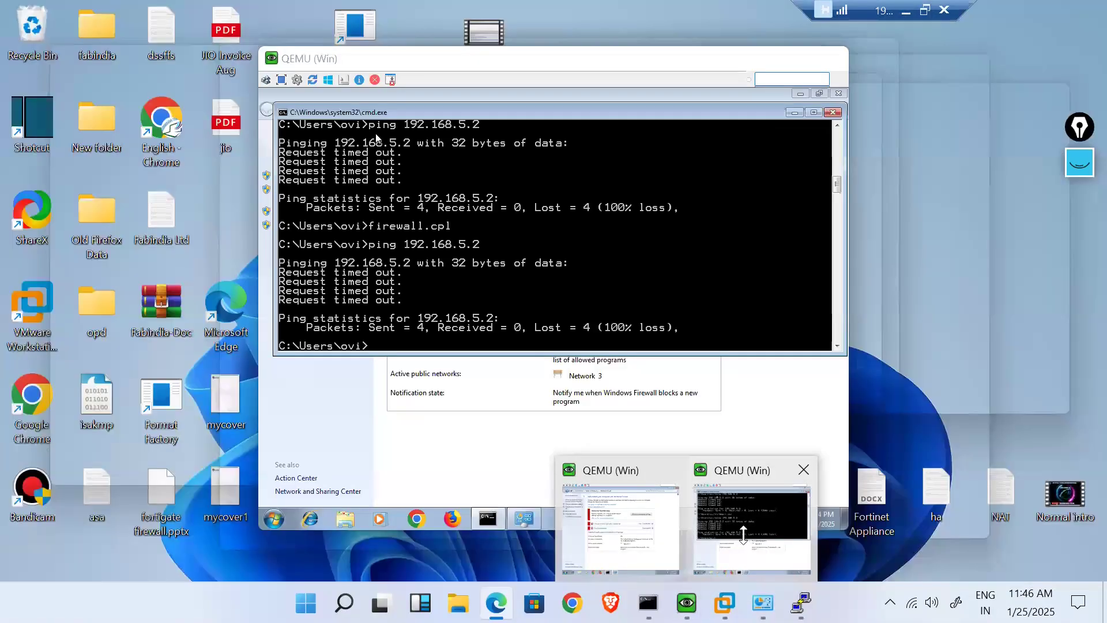
{"action": "left_click", "coordinate": [744, 534]}
{"action": "key", "text": "Up"}
{"action": "key", "text": "Return"}
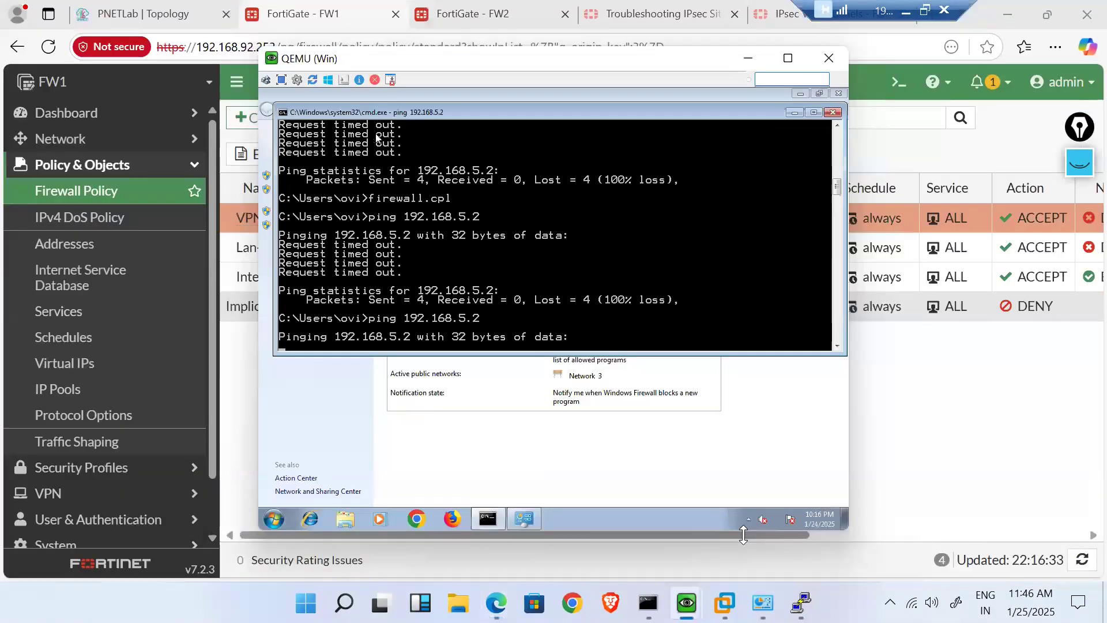
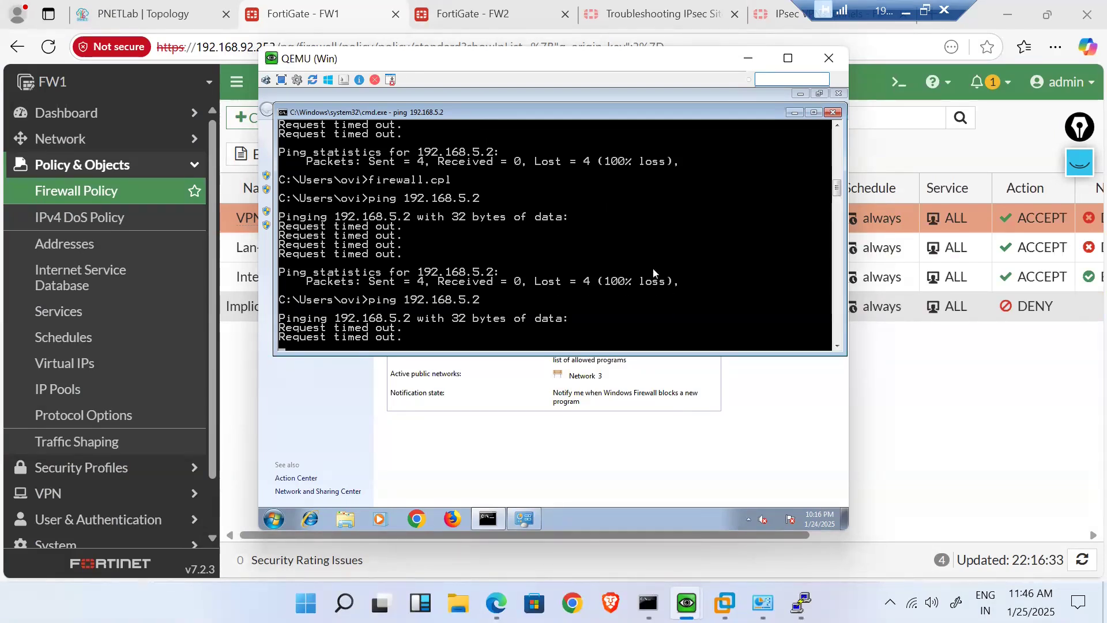
- Rerun the ping to 192.168.5.2 from the first VM's command prompt
{"action": "left_click", "coordinate": [959, 462]}
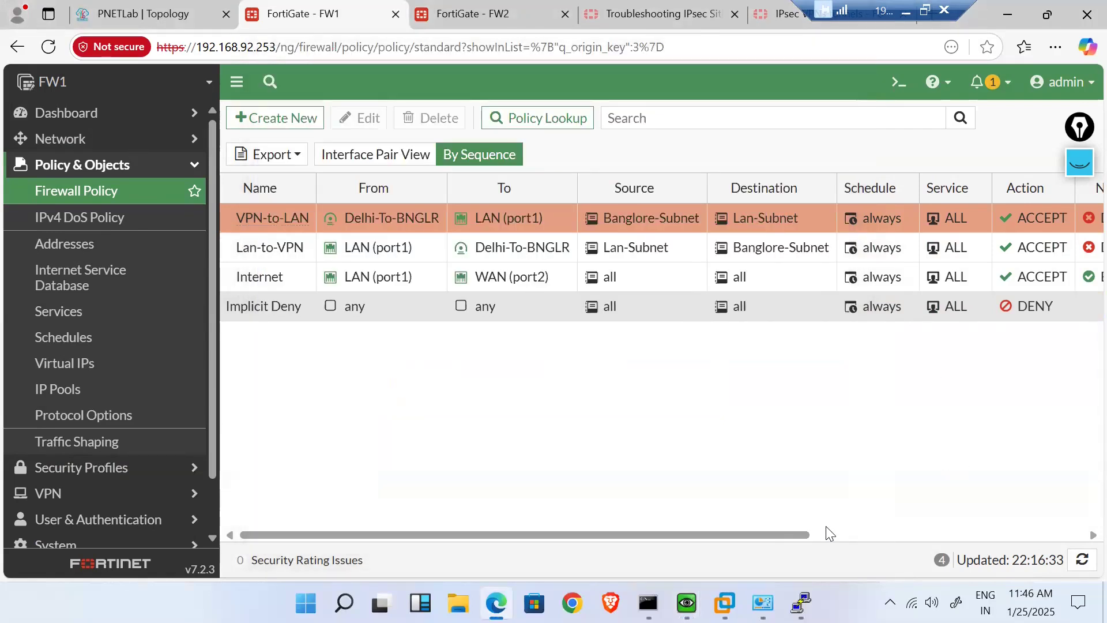
{"action": "left_click_drag", "start_coordinate": [786, 537], "coordinate": [1081, 548]}
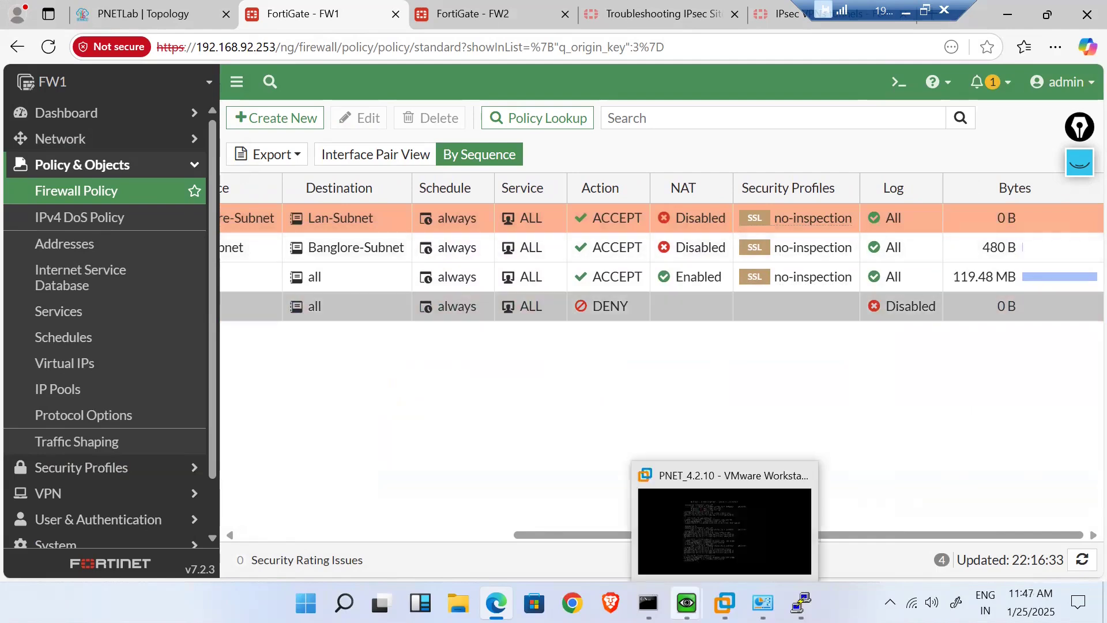
{"action": "mouse_move", "coordinate": [687, 603]}
{"action": "left_click", "coordinate": [736, 531]}
{"action": "key", "text": "Up"}
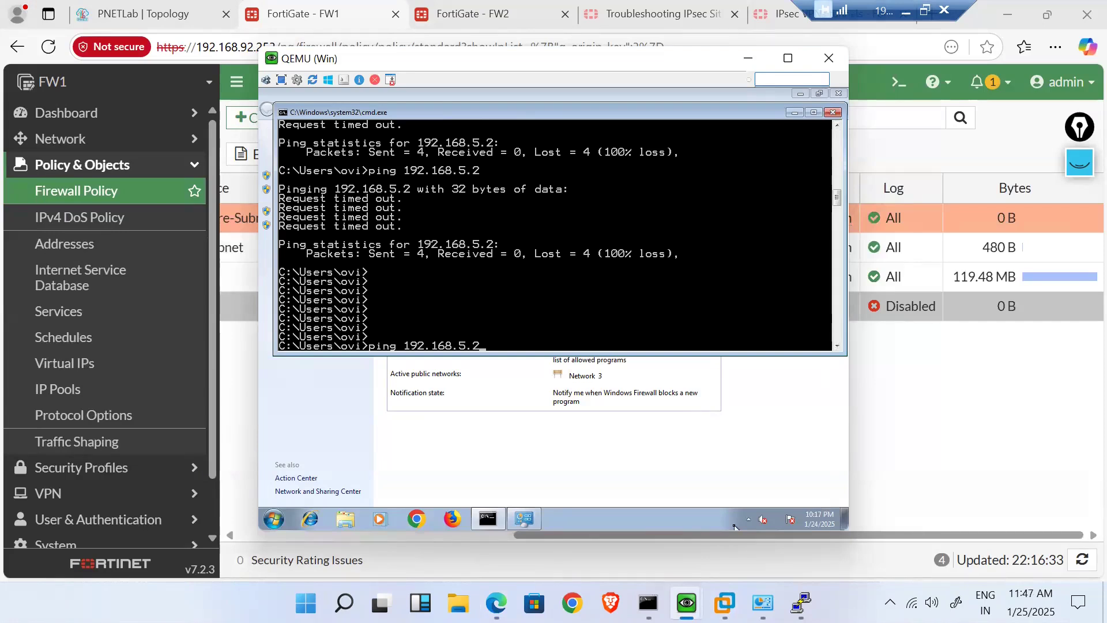
{"action": "key", "text": "Return"}
- Rerun the ping to 192.168.6.2 from the other VM's command prompt
{"action": "mouse_move", "coordinate": [689, 597]}
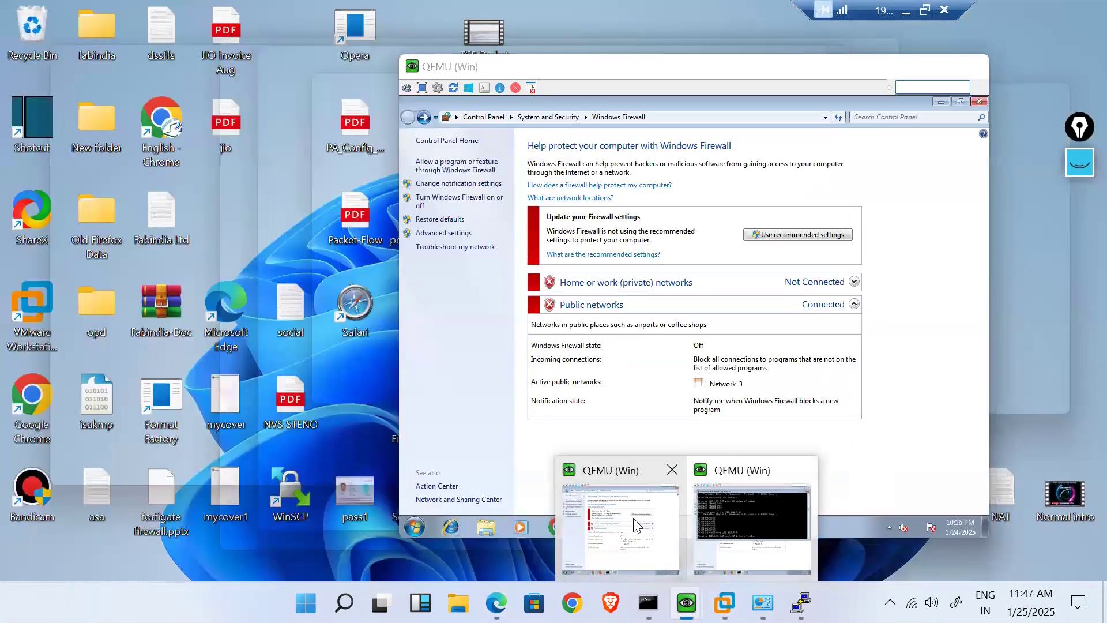
{"action": "left_click", "coordinate": [637, 525]}
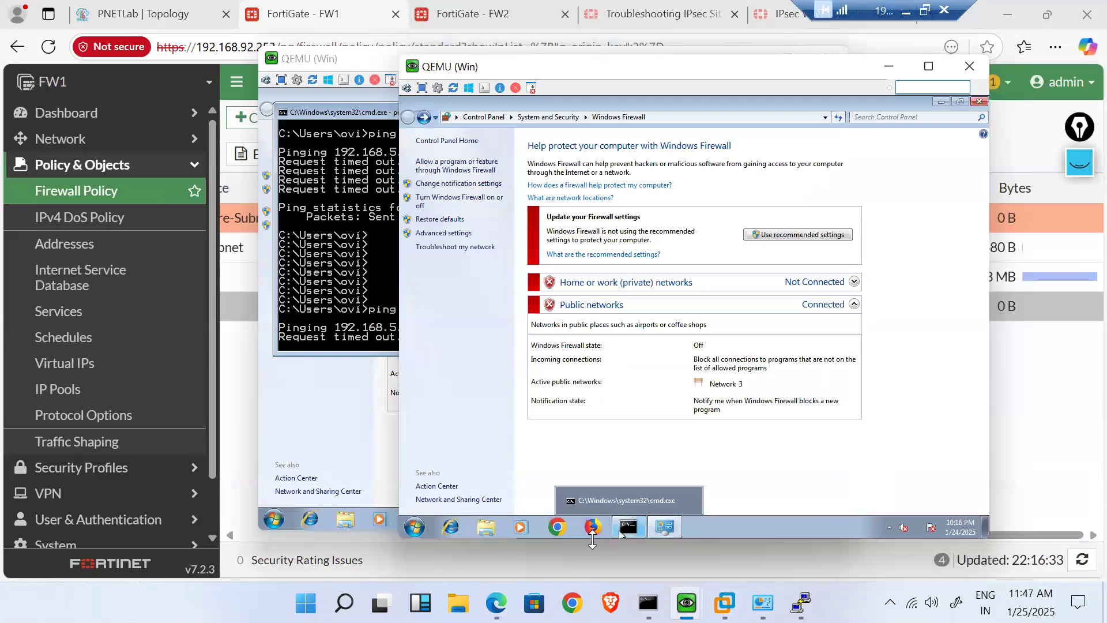
{"action": "left_click", "coordinate": [628, 532]}
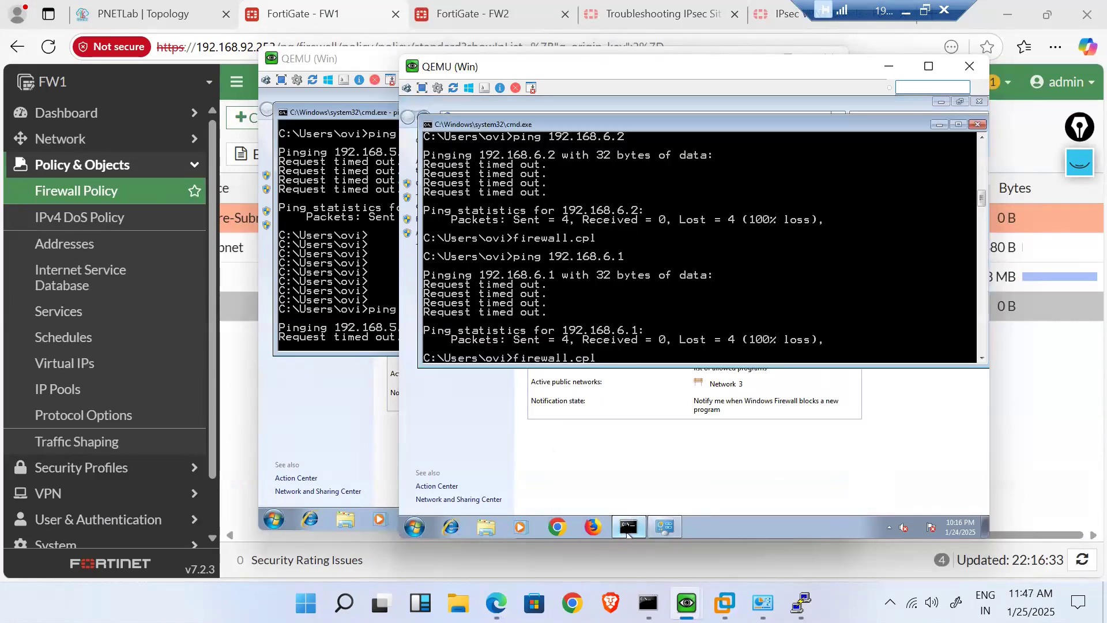
{"action": "key", "text": "Up"}
{"action": "key", "text": "Up"}
{"action": "key", "text": "Up"}
{"action": "key", "text": "Return"}
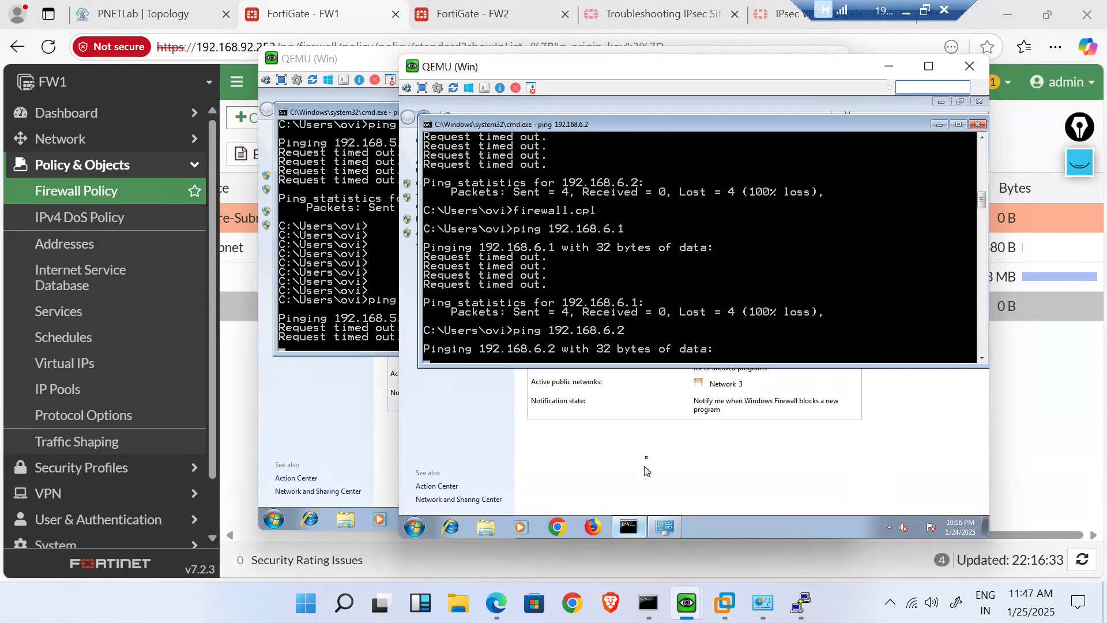
- Return to FW1's policy page and check the ping results, still 100% loss
{"action": "left_click", "coordinate": [412, 225]}
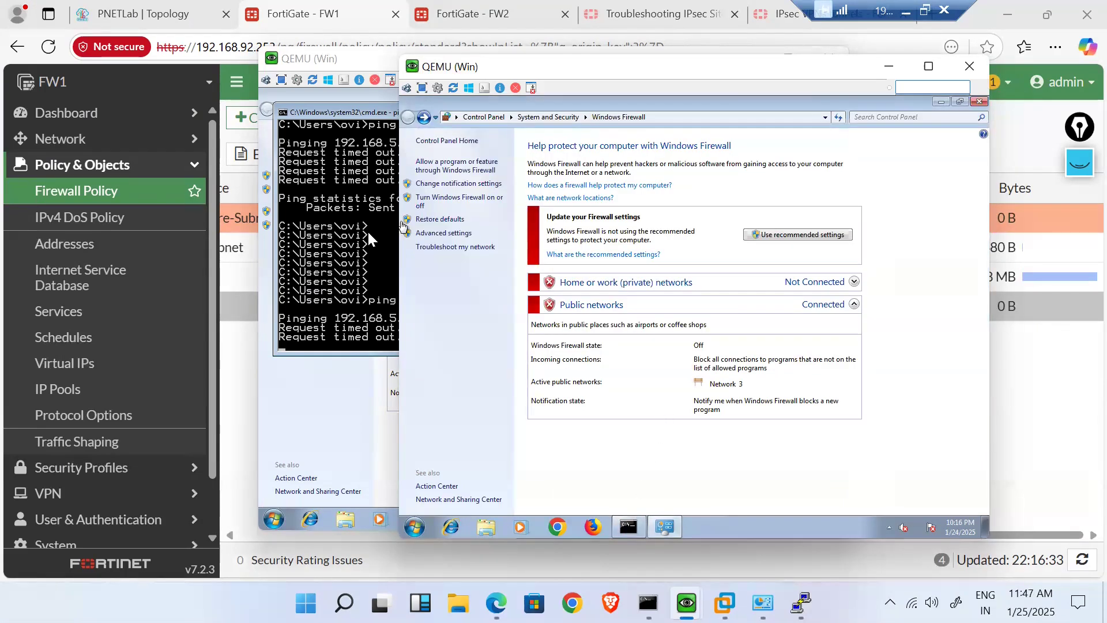
{"action": "left_click", "coordinate": [368, 231]}
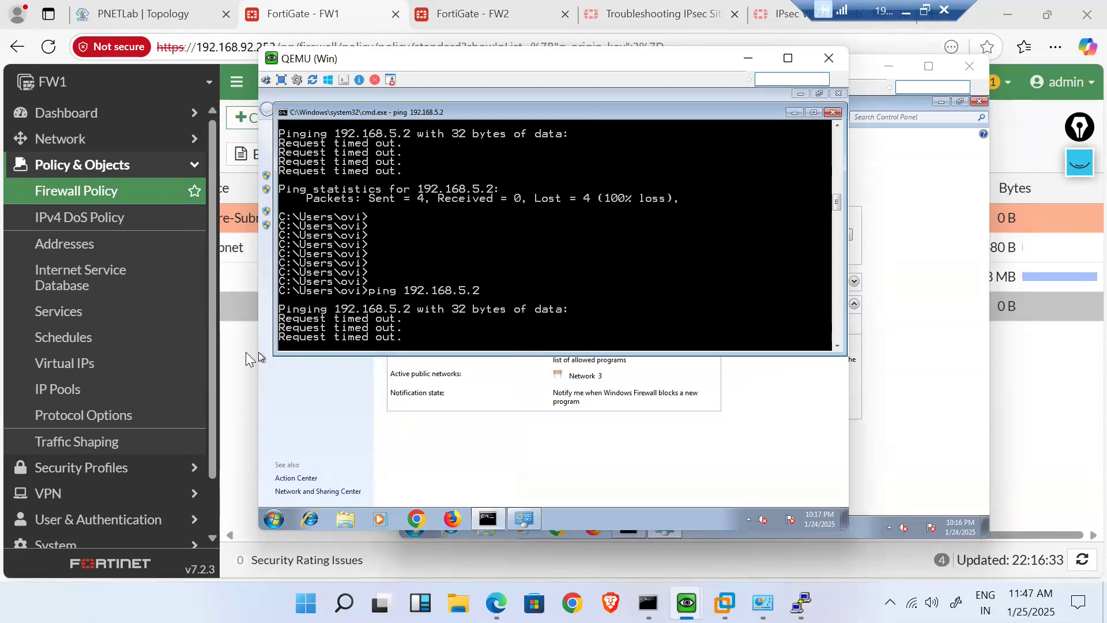
{"action": "left_click", "coordinate": [256, 353]}
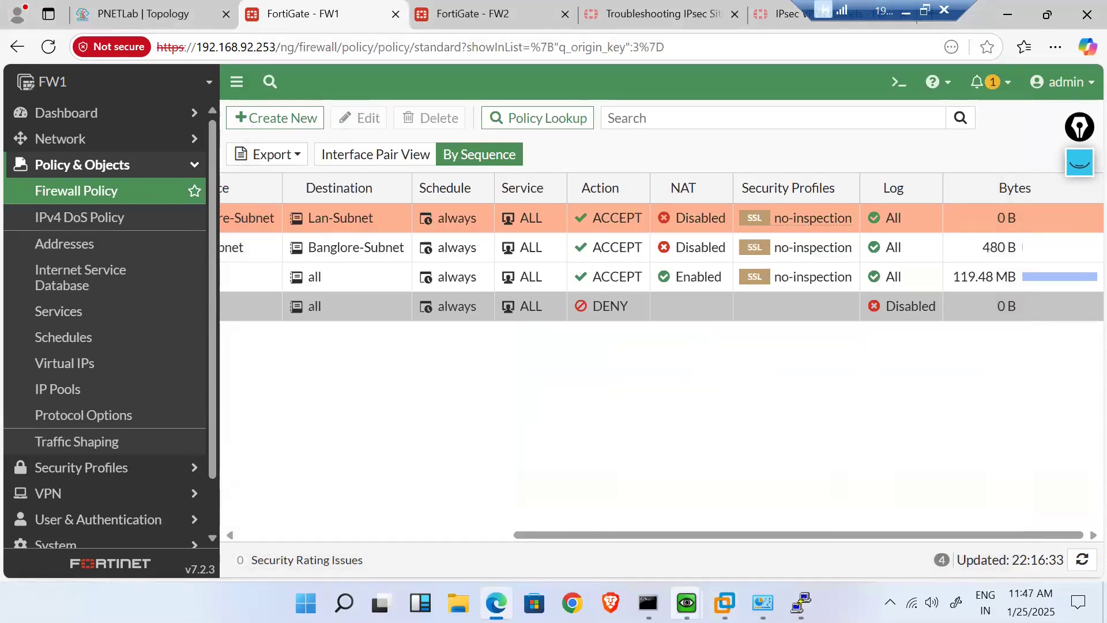
{"action": "mouse_move", "coordinate": [687, 603]}
{"action": "left_click", "coordinate": [752, 525]}
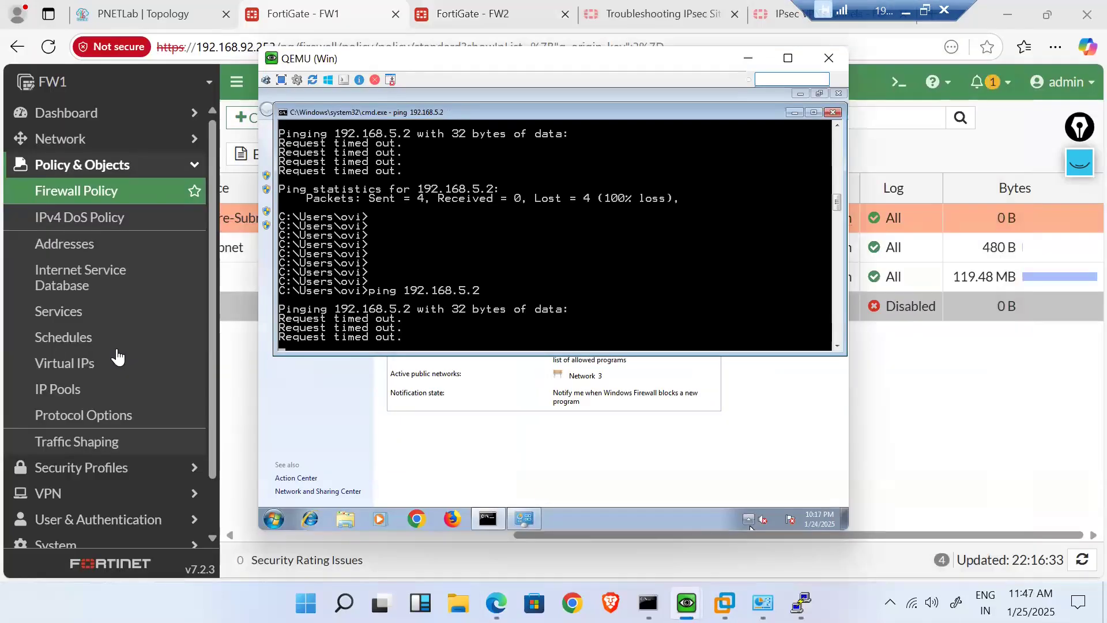
{"action": "scroll", "coordinate": [74, 418], "scroll_direction": "down", "scroll_amount": 1}
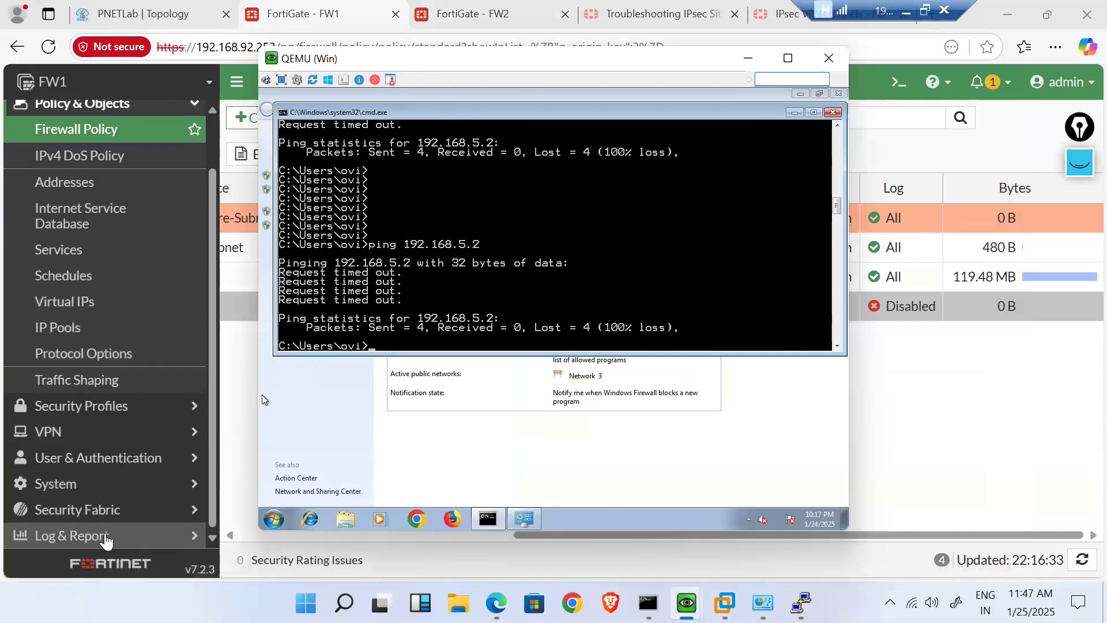
- Show the logs matching the Delhi-To-BNGLR tunnel from the IPsec Tunnels list
{"action": "left_click", "coordinate": [131, 445]}
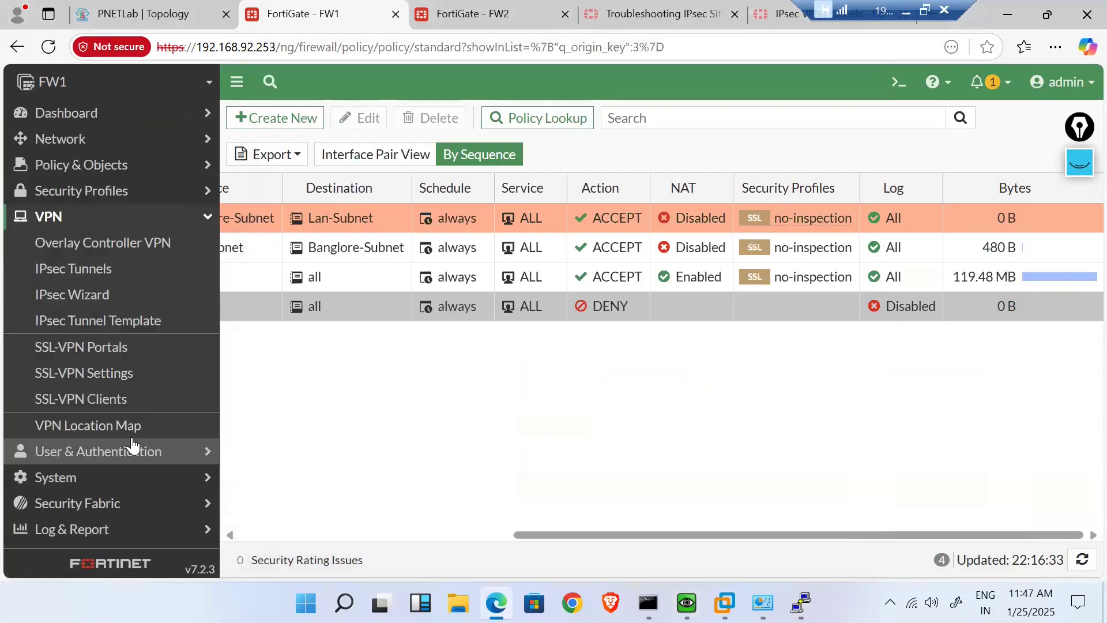
{"action": "left_click", "coordinate": [118, 274]}
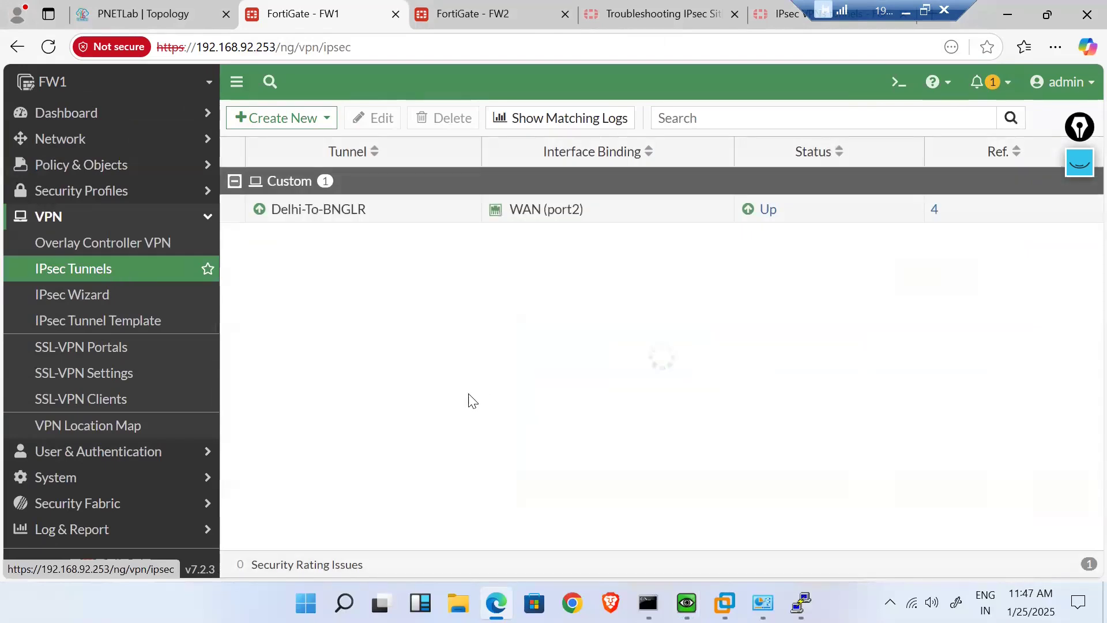
{"action": "right_click", "coordinate": [403, 221]}
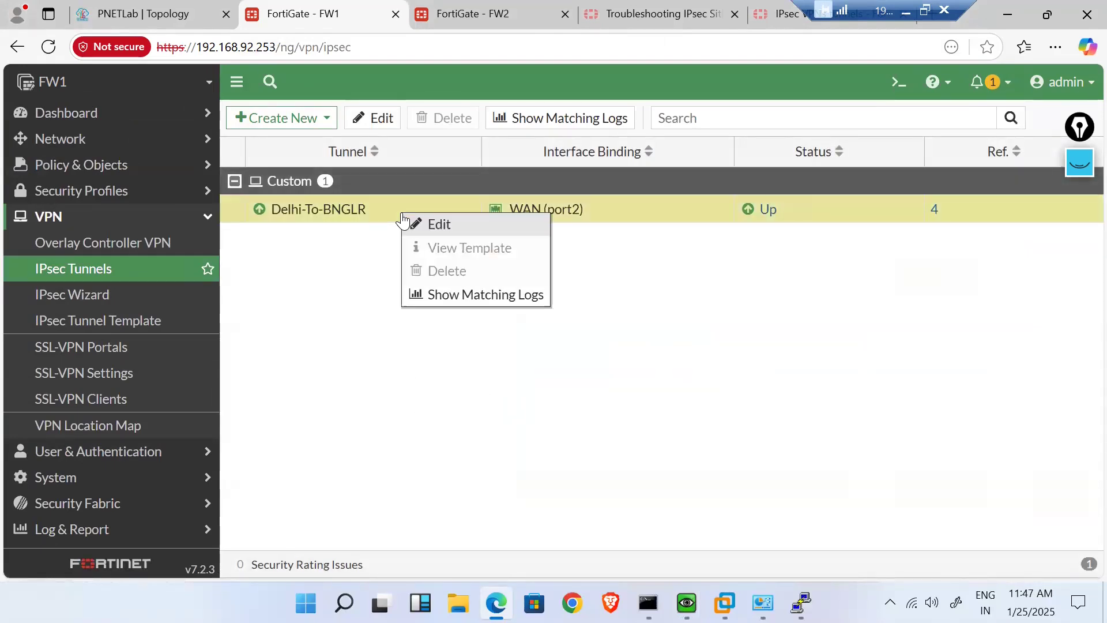
{"action": "left_click", "coordinate": [514, 297]}
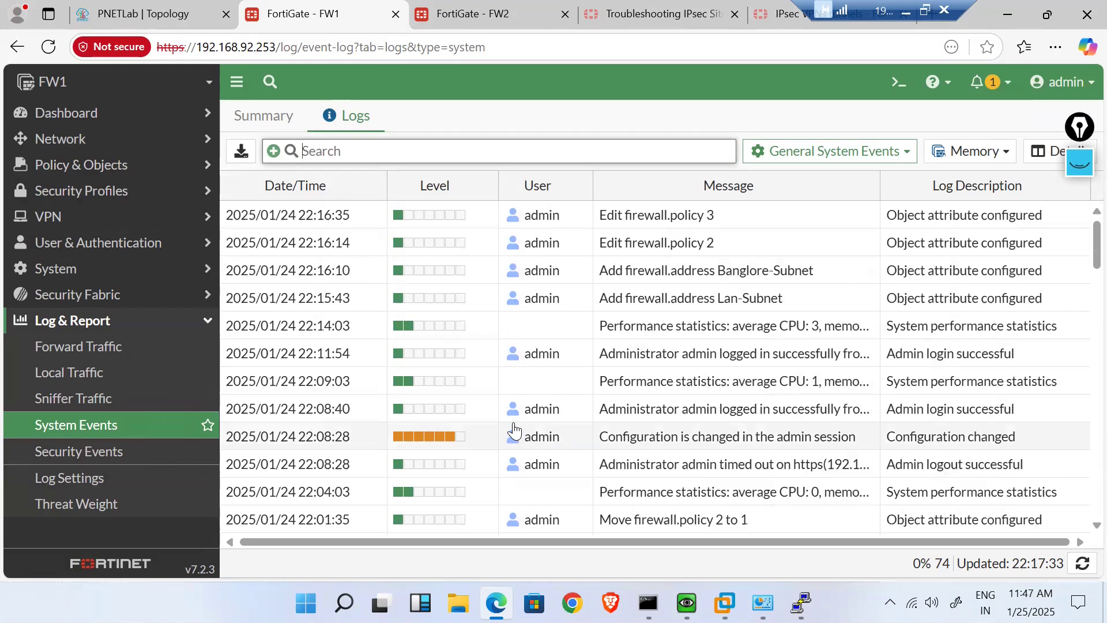
- Review the tunnel's system event entries, then return to VPN > IPsec Tunnels
{"action": "scroll", "coordinate": [514, 430], "scroll_direction": "down", "scroll_amount": 5}
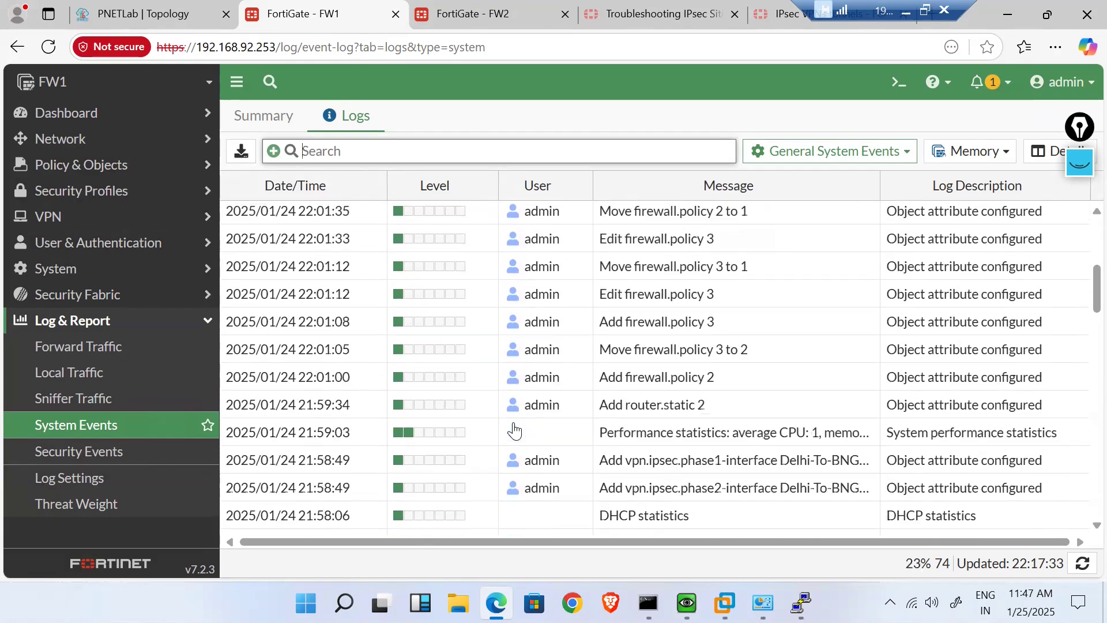
{"action": "scroll", "coordinate": [515, 430], "scroll_direction": "down", "scroll_amount": 3}
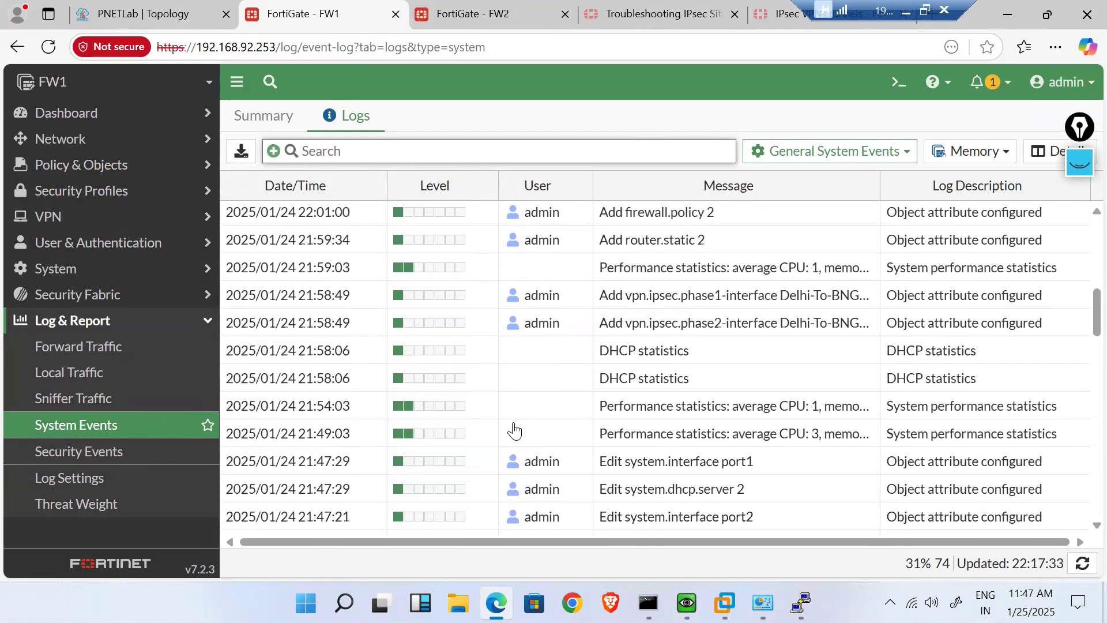
{"action": "scroll", "coordinate": [515, 429], "scroll_direction": "up", "scroll_amount": 8}
{"action": "left_click", "coordinate": [129, 218]}
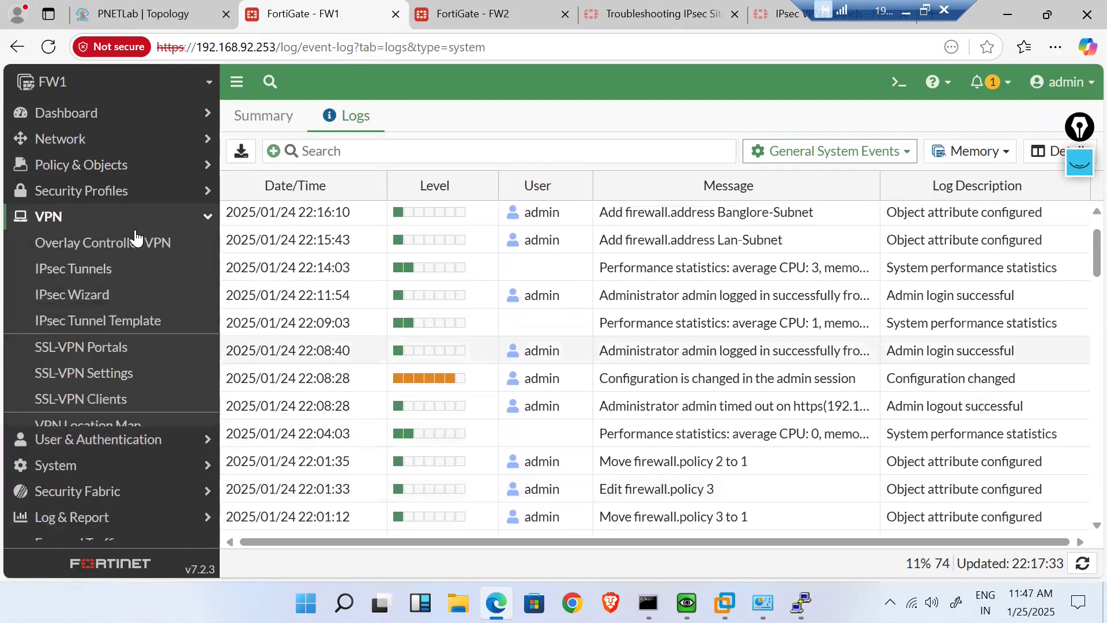
{"action": "left_click", "coordinate": [73, 269]}
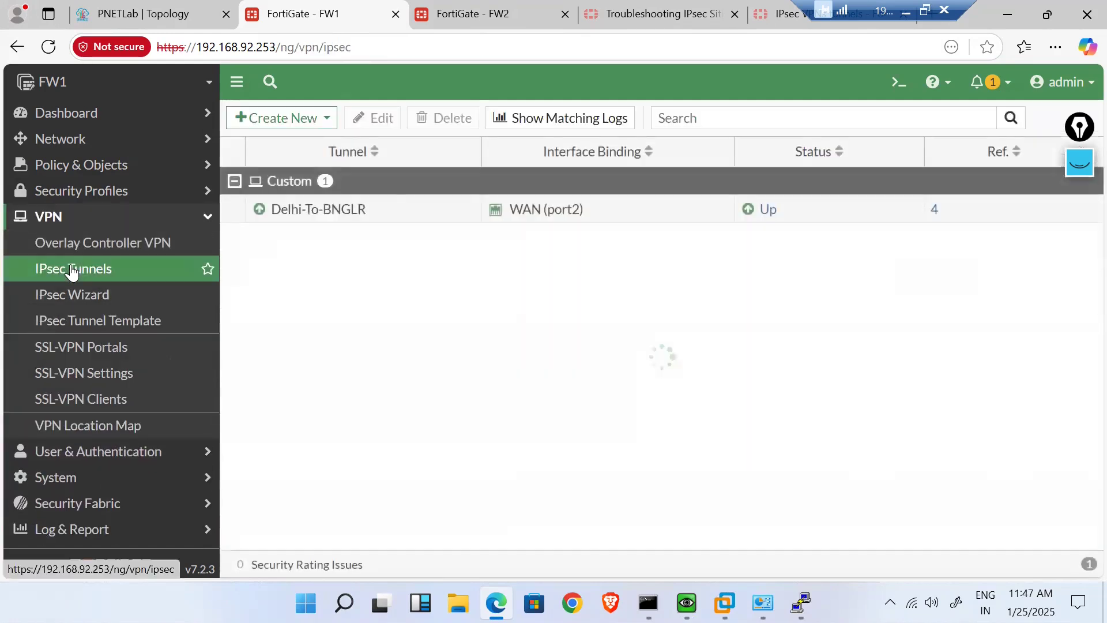
- Edit Delhi-To-BNGLR and enable NAT traversal in its network settings
{"action": "double_click", "coordinate": [378, 216]}
{"action": "scroll", "coordinate": [454, 431], "scroll_direction": "down", "scroll_amount": 2}
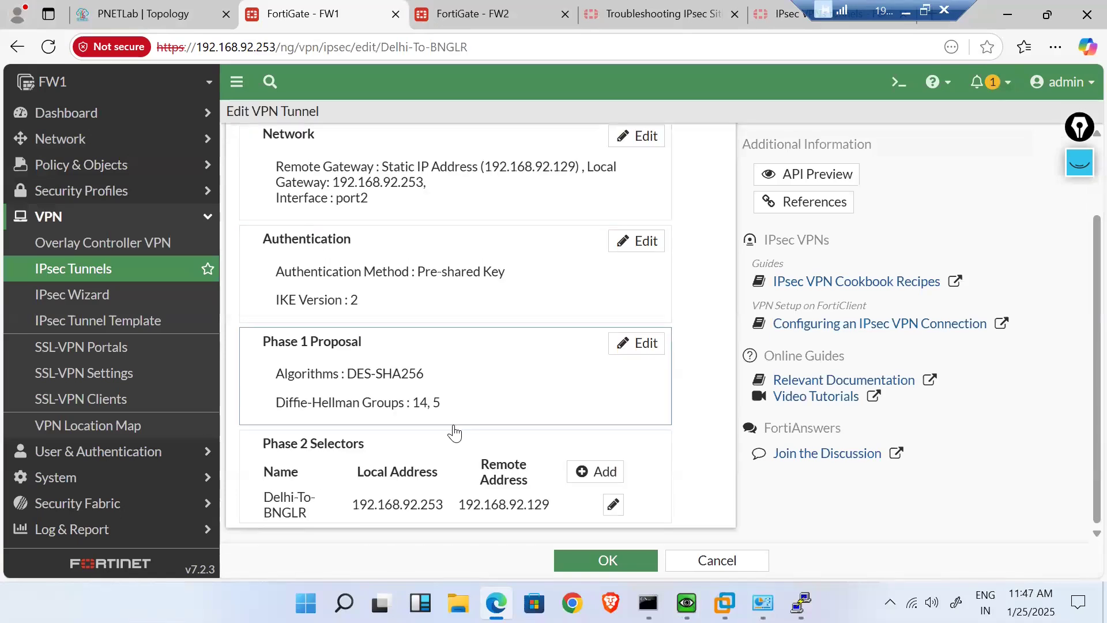
{"action": "left_click", "coordinate": [471, 404]}
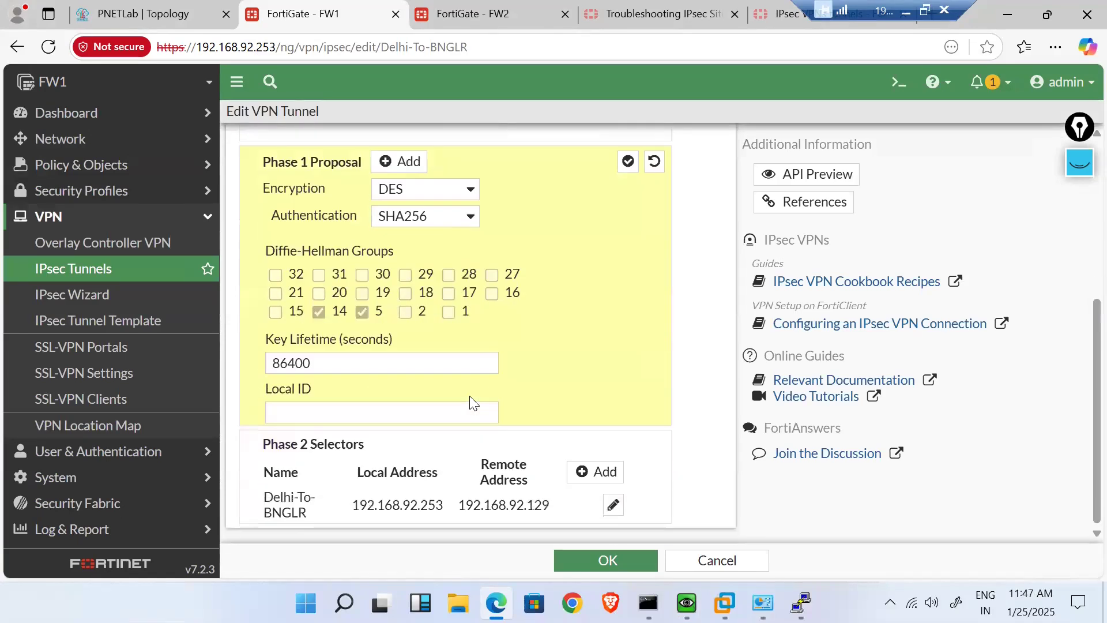
{"action": "scroll", "coordinate": [472, 404], "scroll_direction": "up", "scroll_amount": 5}
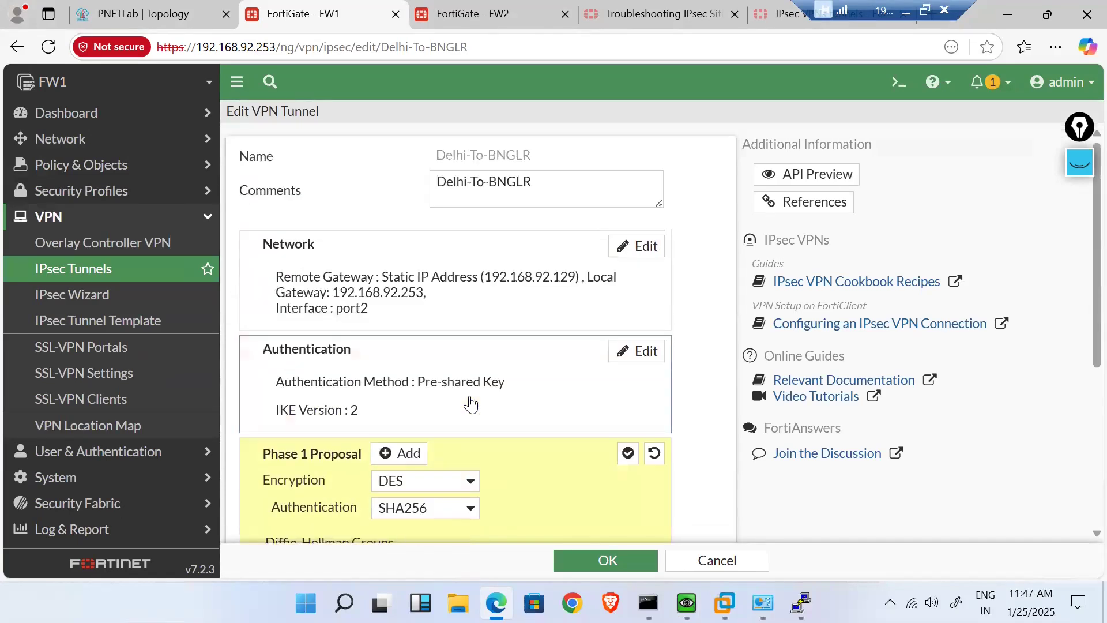
{"action": "left_click", "coordinate": [422, 309]}
{"action": "scroll", "coordinate": [421, 310], "scroll_direction": "down", "scroll_amount": 6}
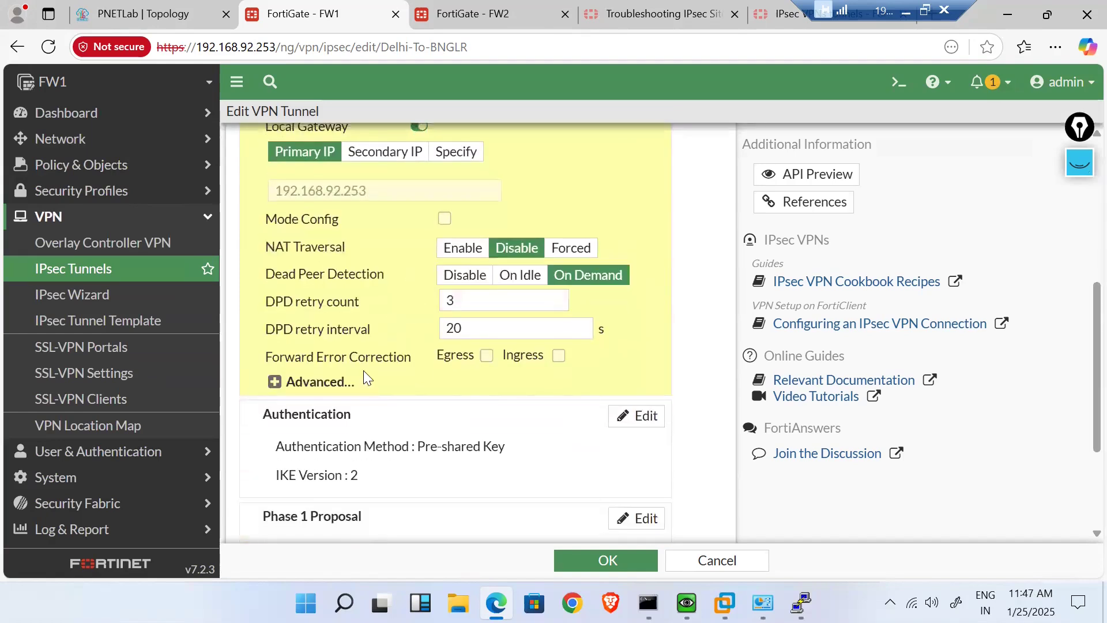
{"action": "left_click", "coordinate": [370, 451]}
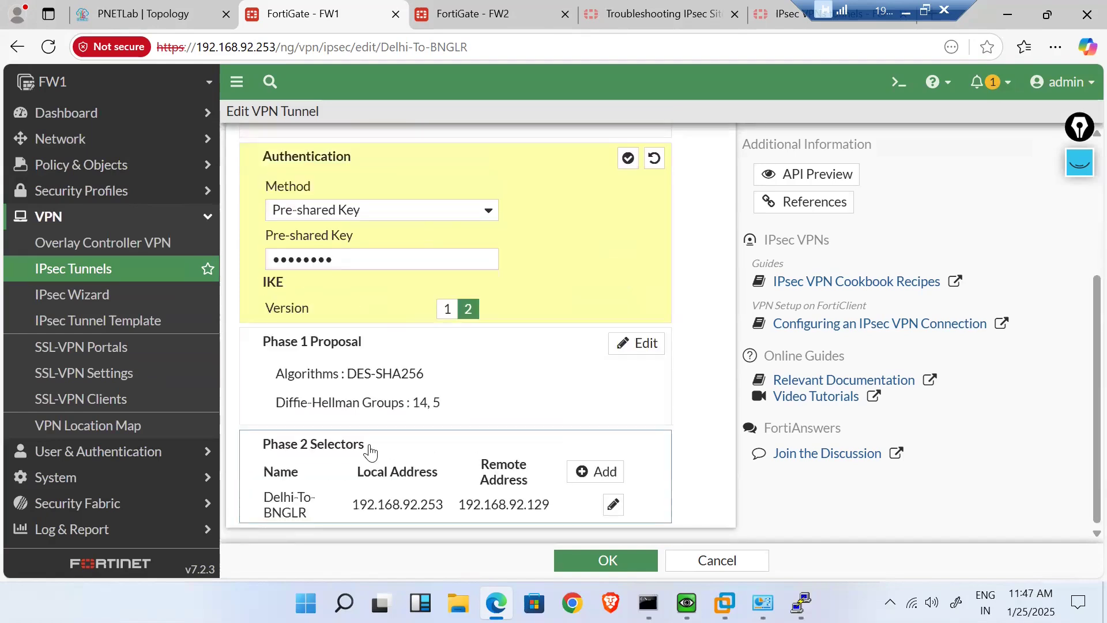
{"action": "scroll", "coordinate": [370, 451], "scroll_direction": "up", "scroll_amount": 4}
{"action": "left_click", "coordinate": [372, 321]}
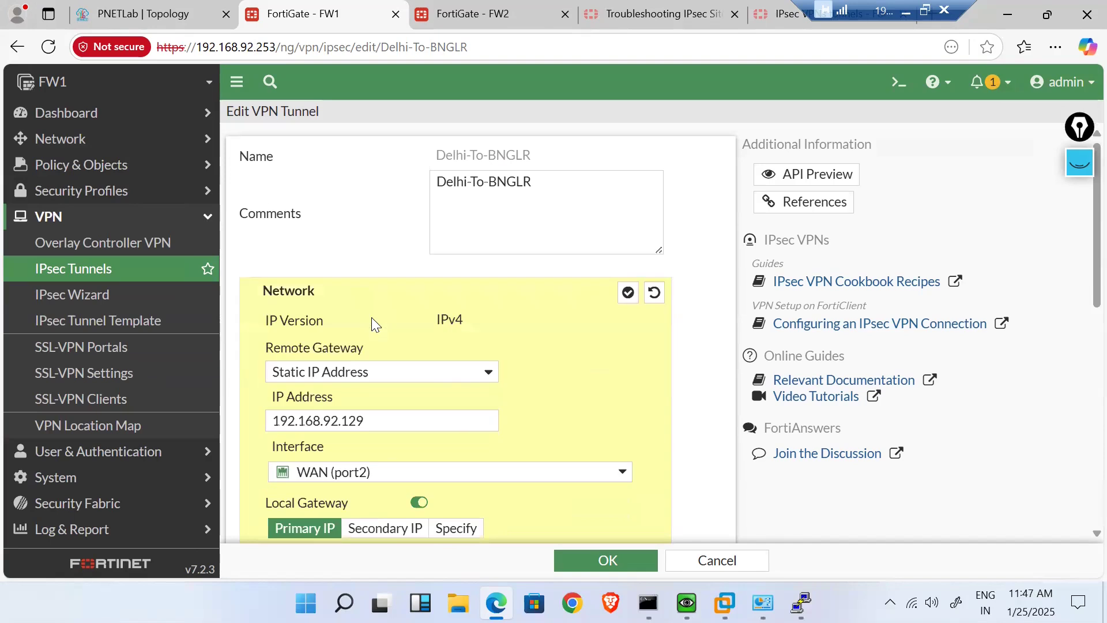
{"action": "scroll", "coordinate": [520, 428], "scroll_direction": "down", "scroll_amount": 4}
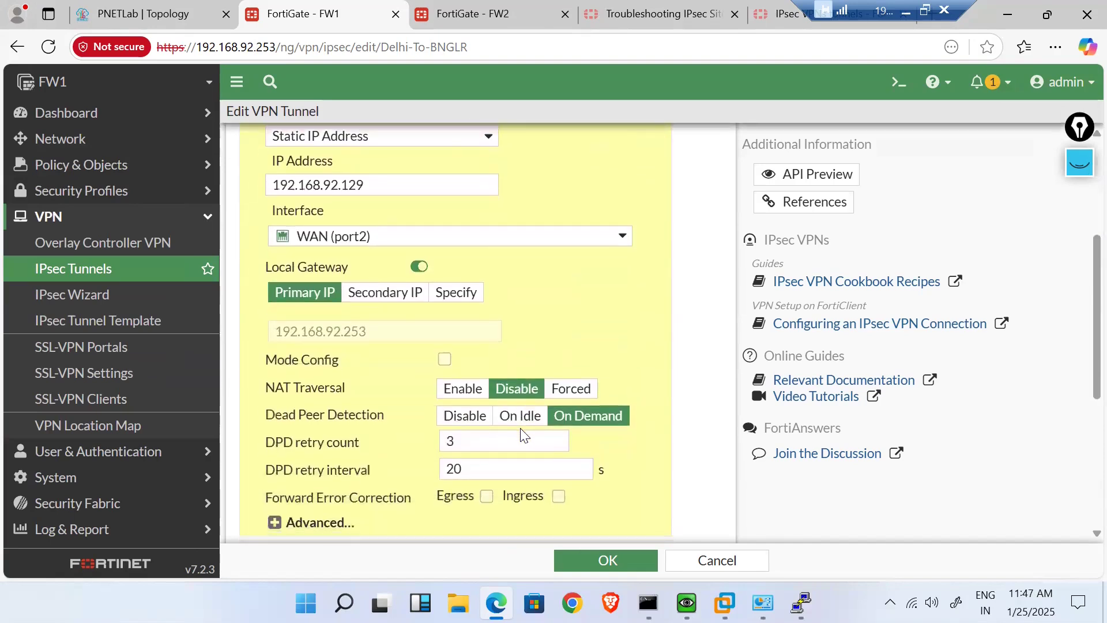
{"action": "left_click", "coordinate": [463, 388]}
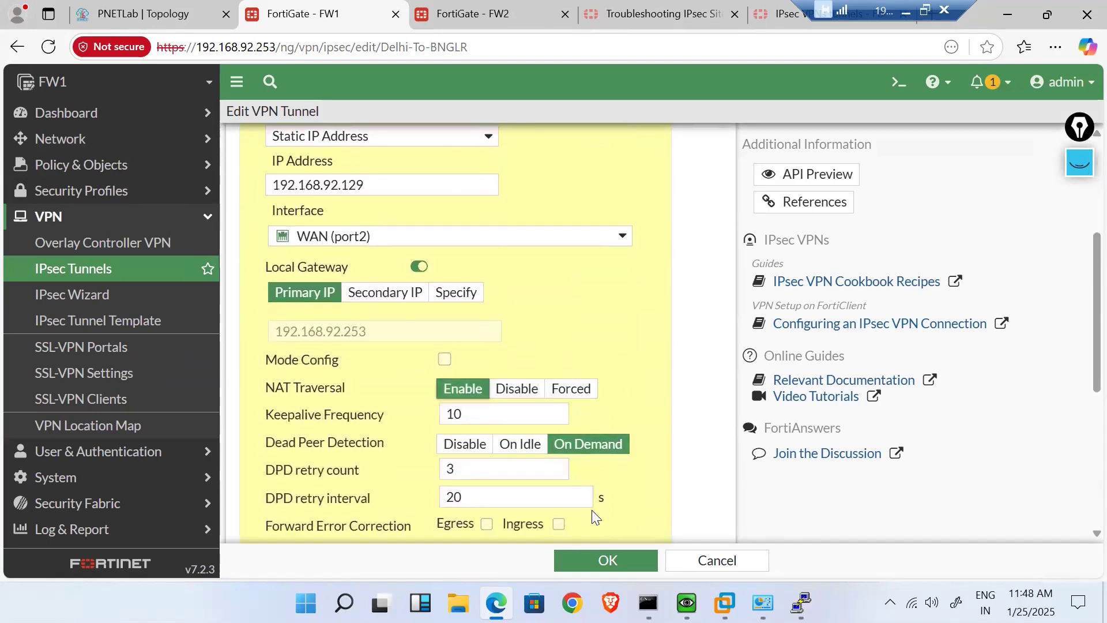
{"action": "scroll", "coordinate": [592, 511], "scroll_direction": "down", "scroll_amount": 5}
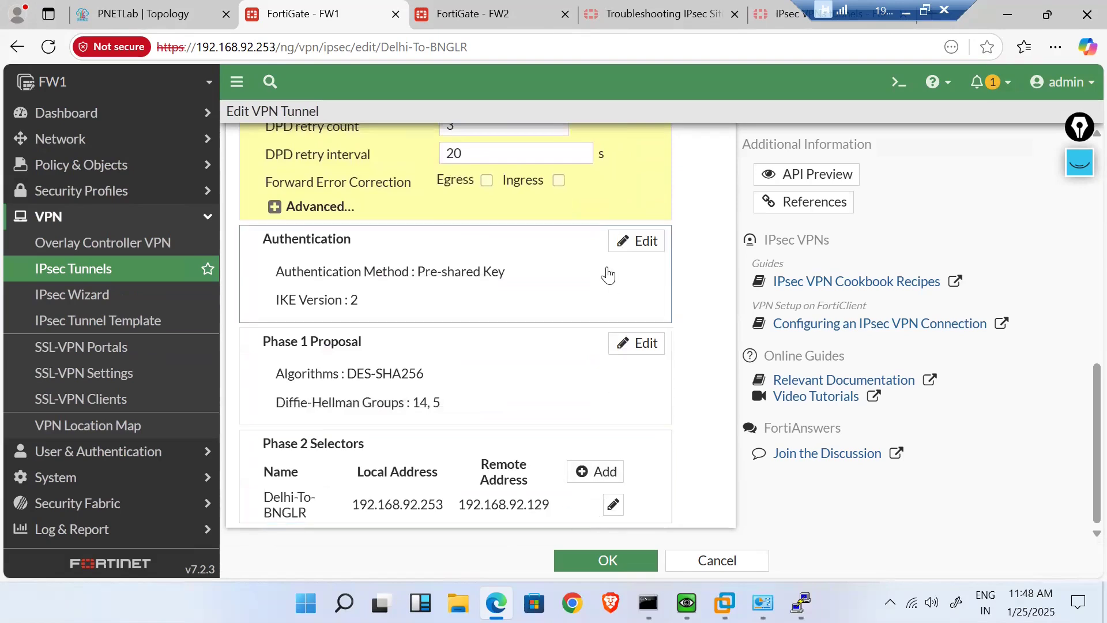
{"action": "scroll", "coordinate": [607, 271], "scroll_direction": "up", "scroll_amount": 5}
{"action": "scroll", "coordinate": [607, 271], "scroll_direction": "up", "scroll_amount": 3}
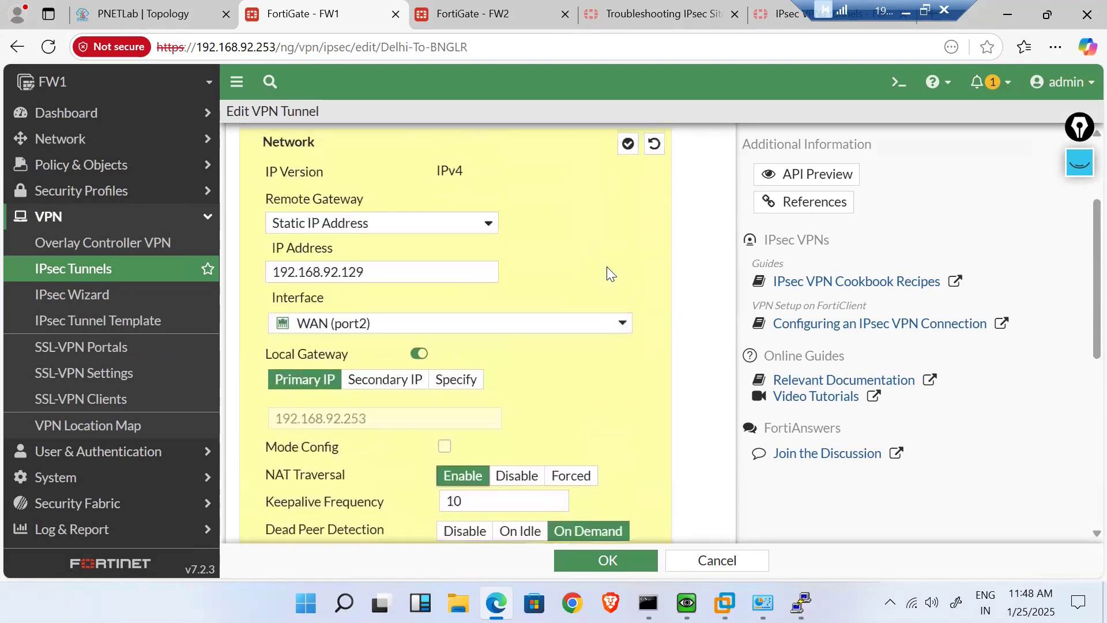
{"action": "left_click", "coordinate": [629, 187]}
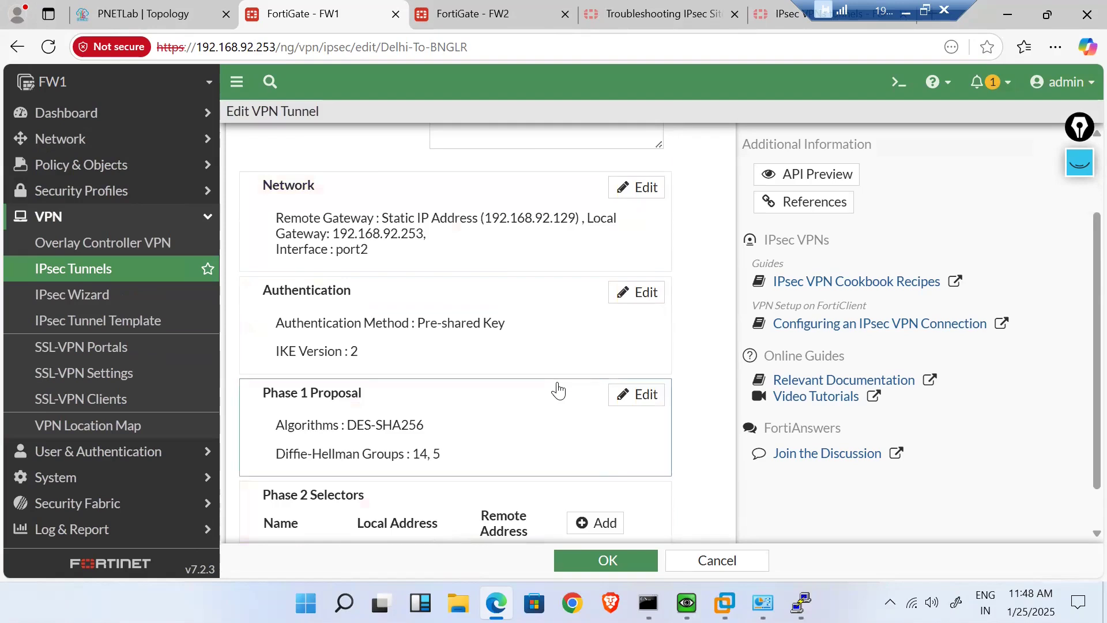
{"action": "scroll", "coordinate": [558, 389], "scroll_direction": "down", "scroll_amount": 1}
- Uncheck auto-negotiate in the Phase 2 selector's advanced settings and save the tunnel
{"action": "left_click", "coordinate": [518, 398]}
{"action": "scroll", "coordinate": [518, 393], "scroll_direction": "down", "scroll_amount": 3}
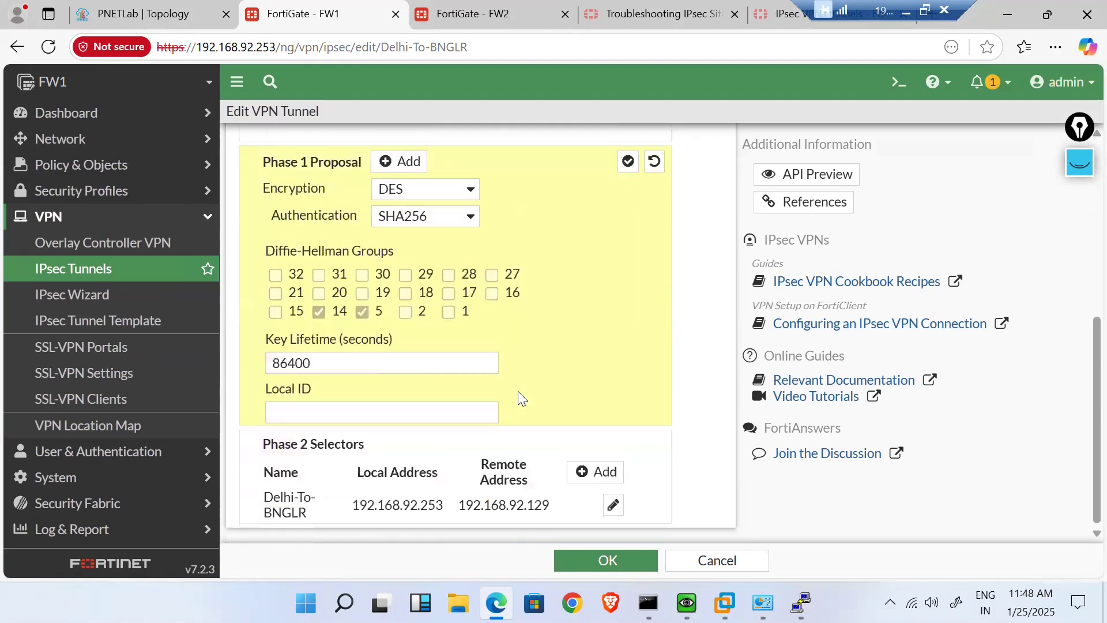
{"action": "left_click", "coordinate": [434, 500]}
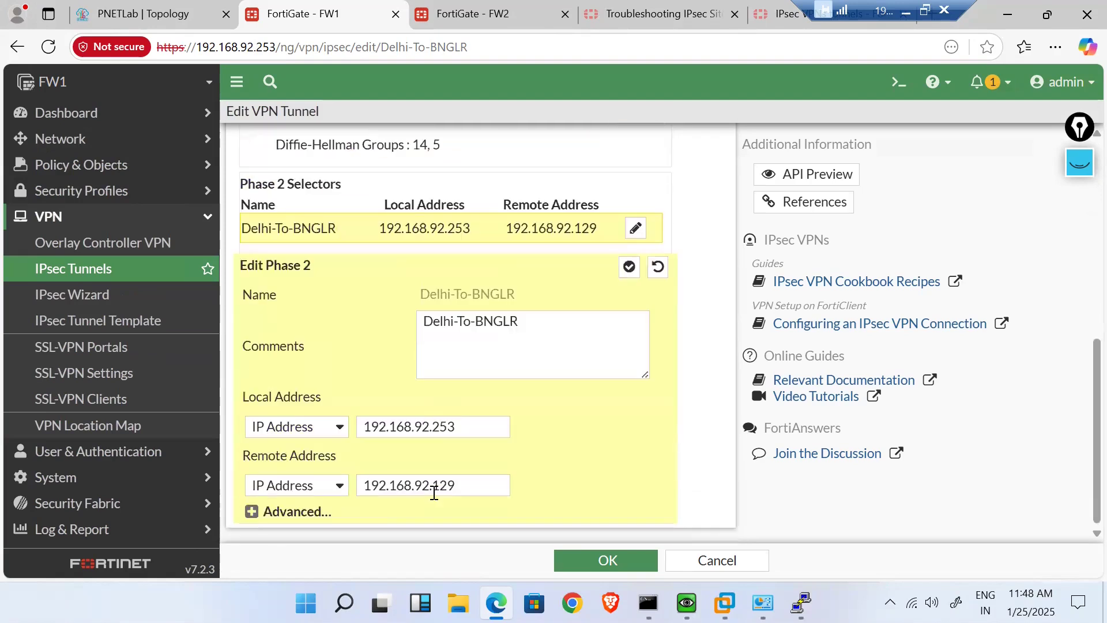
{"action": "left_click", "coordinate": [252, 512]}
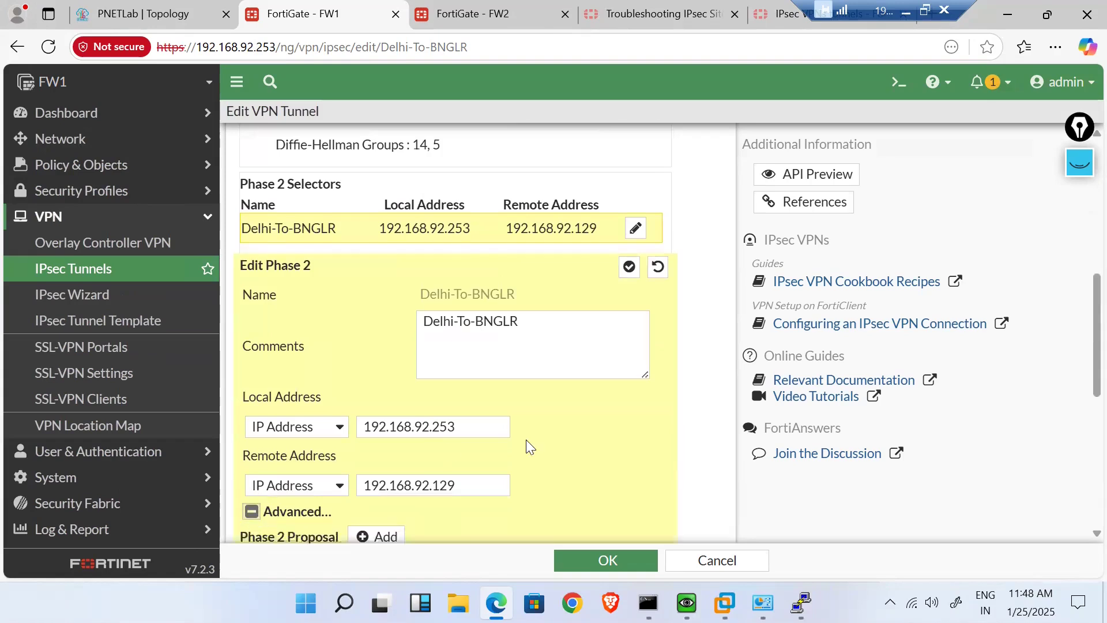
{"action": "scroll", "coordinate": [526, 439], "scroll_direction": "down", "scroll_amount": 7}
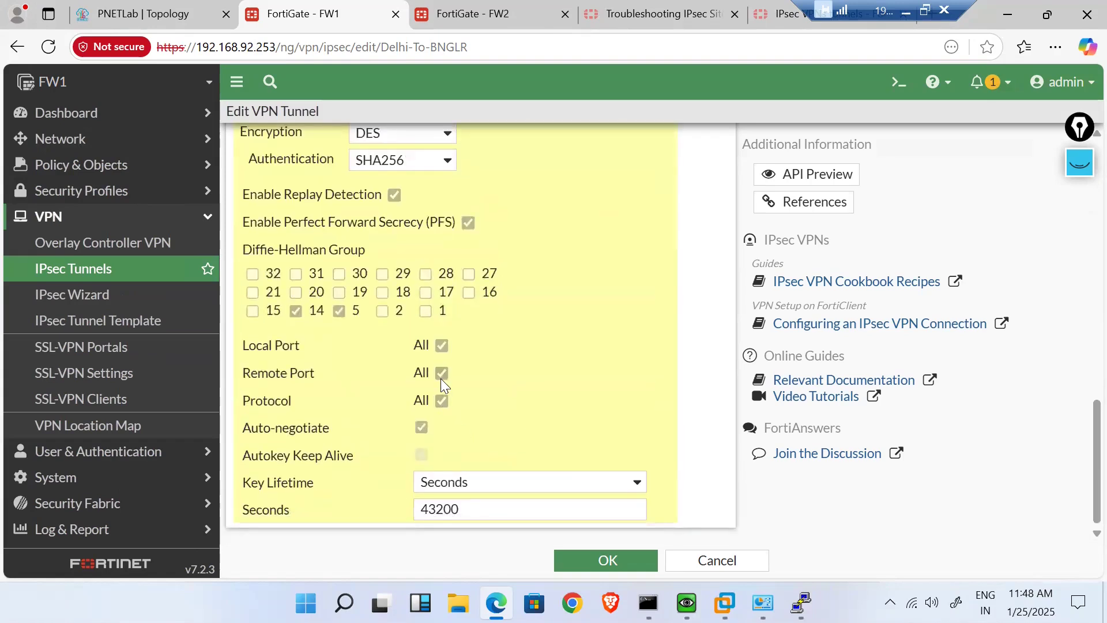
{"action": "left_click", "coordinate": [420, 427]}
{"action": "left_click", "coordinate": [598, 560]}
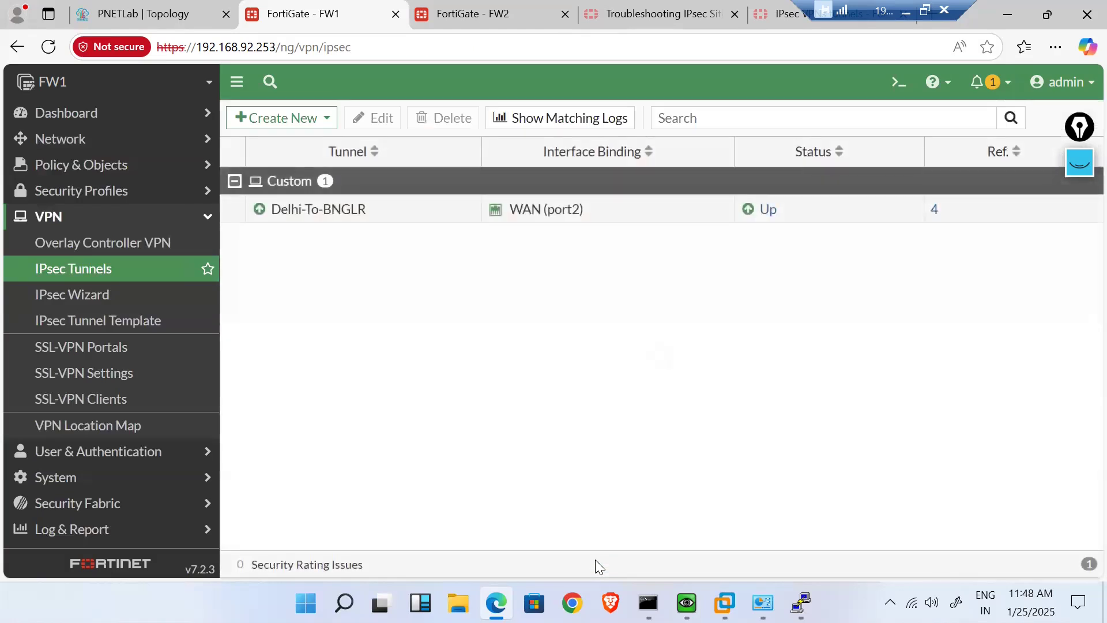
- Switch to FW2 and go to its VPN > IPsec Tunnels list
{"action": "left_click", "coordinate": [449, 12]}
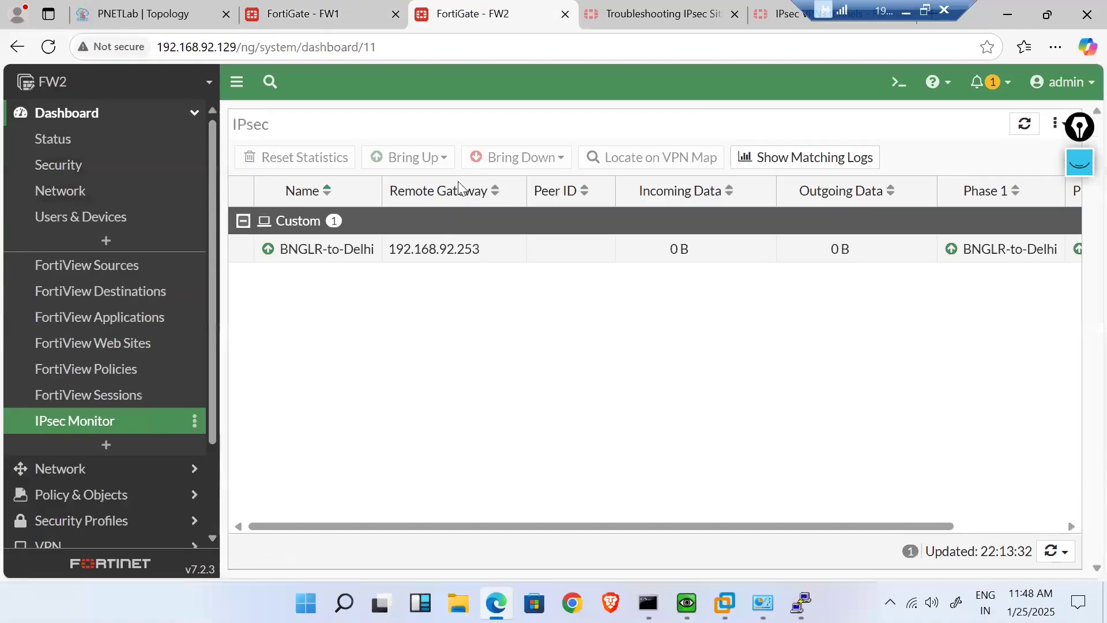
{"action": "left_click", "coordinate": [404, 259]}
{"action": "scroll", "coordinate": [161, 406], "scroll_direction": "down", "scroll_amount": 2}
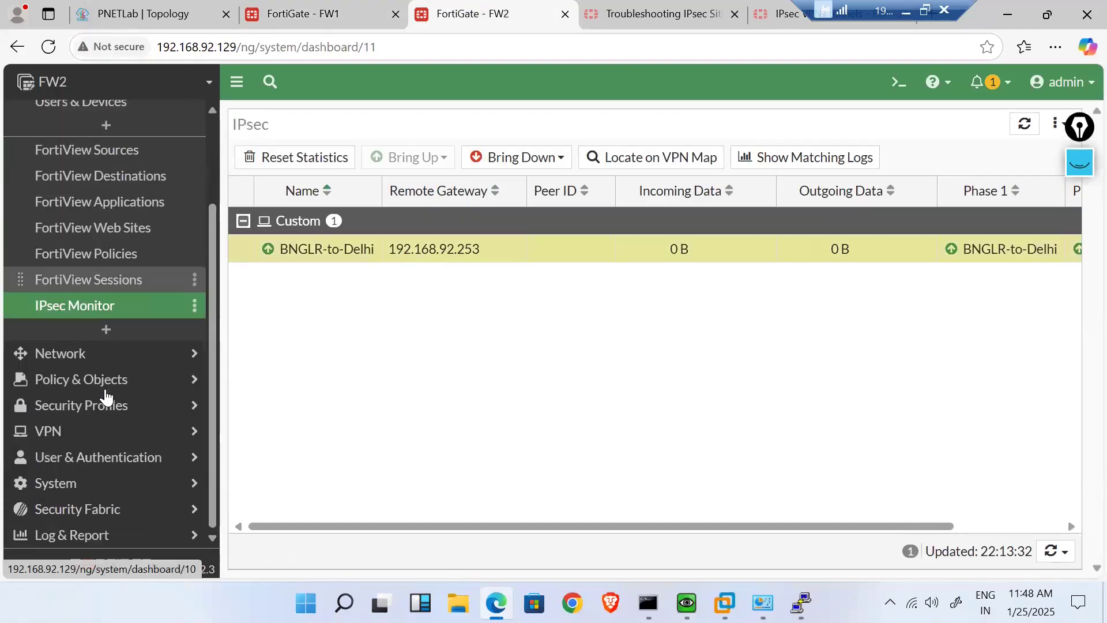
{"action": "left_click", "coordinate": [127, 431]}
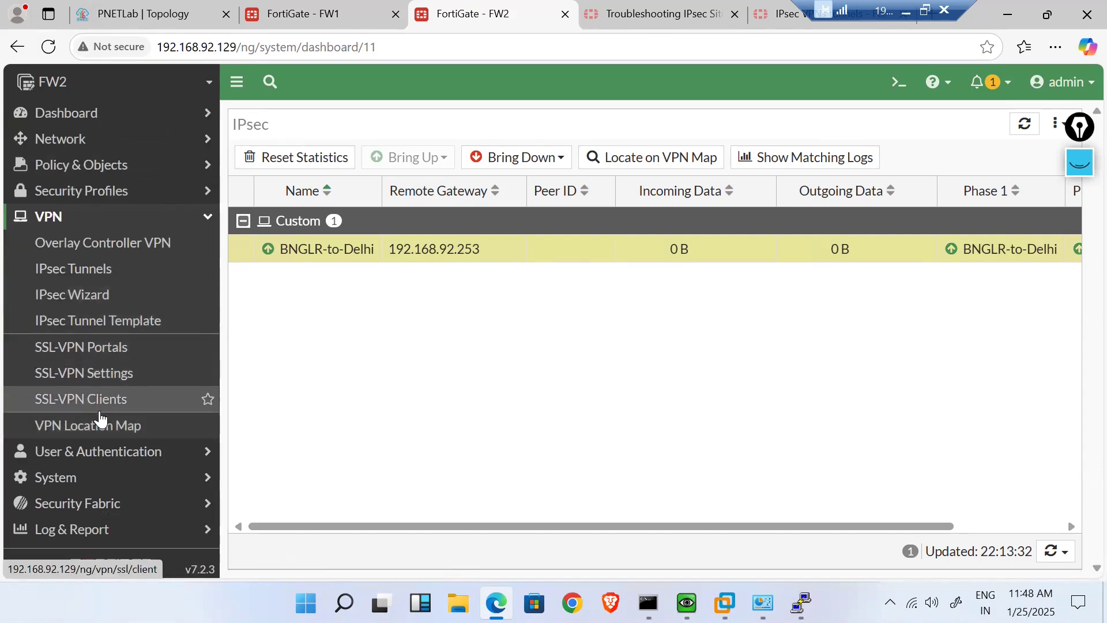
{"action": "left_click", "coordinate": [81, 282]}
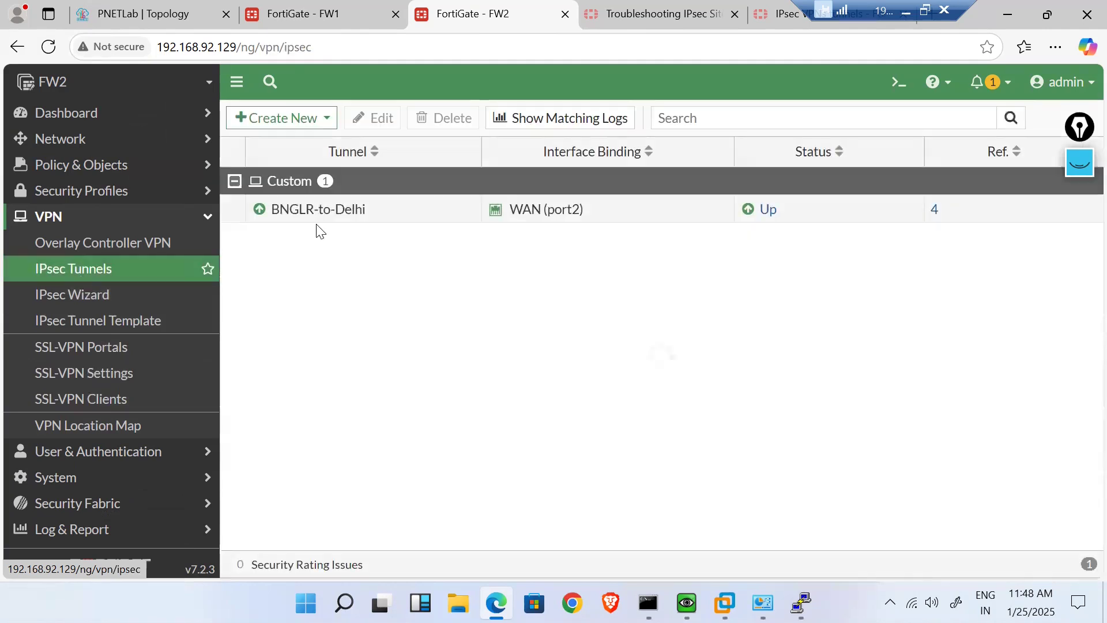
- Set NAT Traversal to Enable in BNGLR-to-Delhi's network settings
{"action": "double_click", "coordinate": [330, 222]}
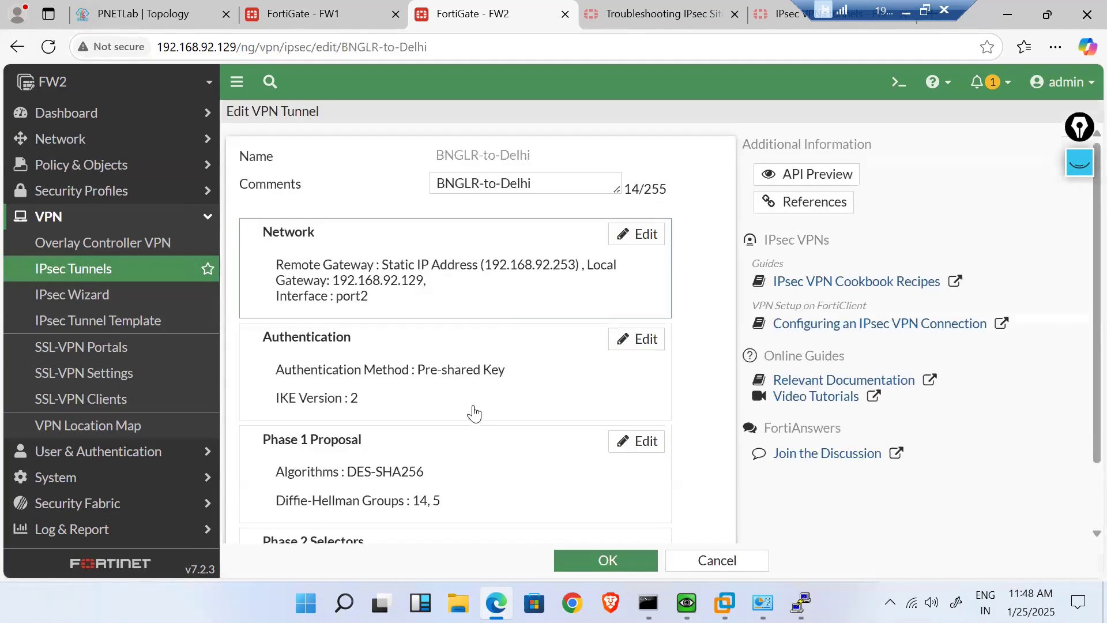
{"action": "scroll", "coordinate": [468, 415], "scroll_direction": "down", "scroll_amount": 2}
{"action": "scroll", "coordinate": [468, 418], "scroll_direction": "up", "scroll_amount": 2}
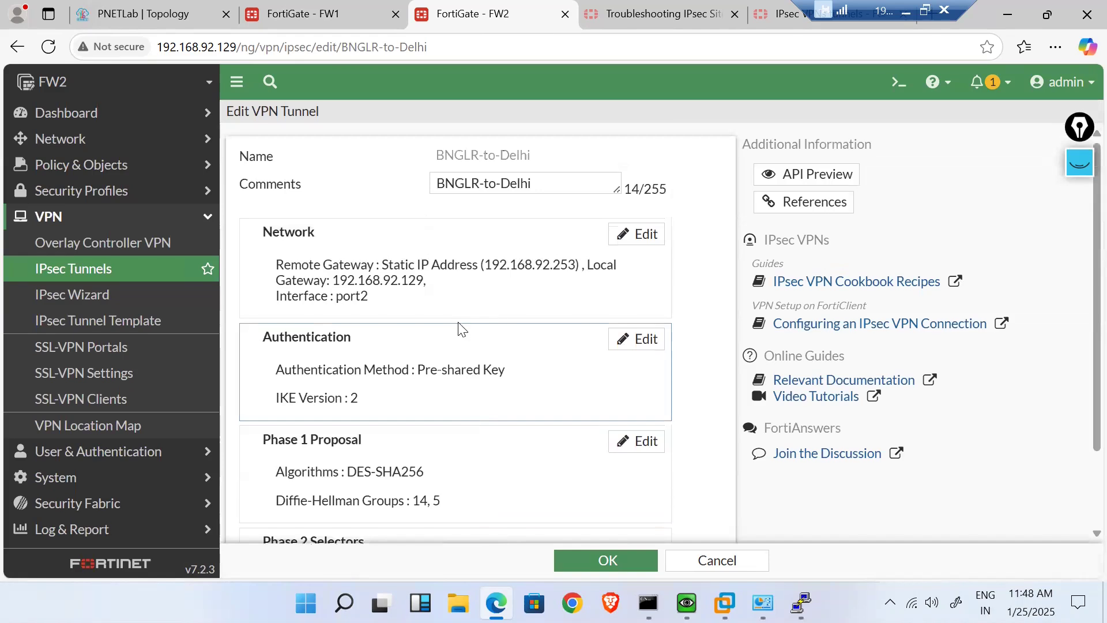
{"action": "left_click", "coordinate": [438, 300]}
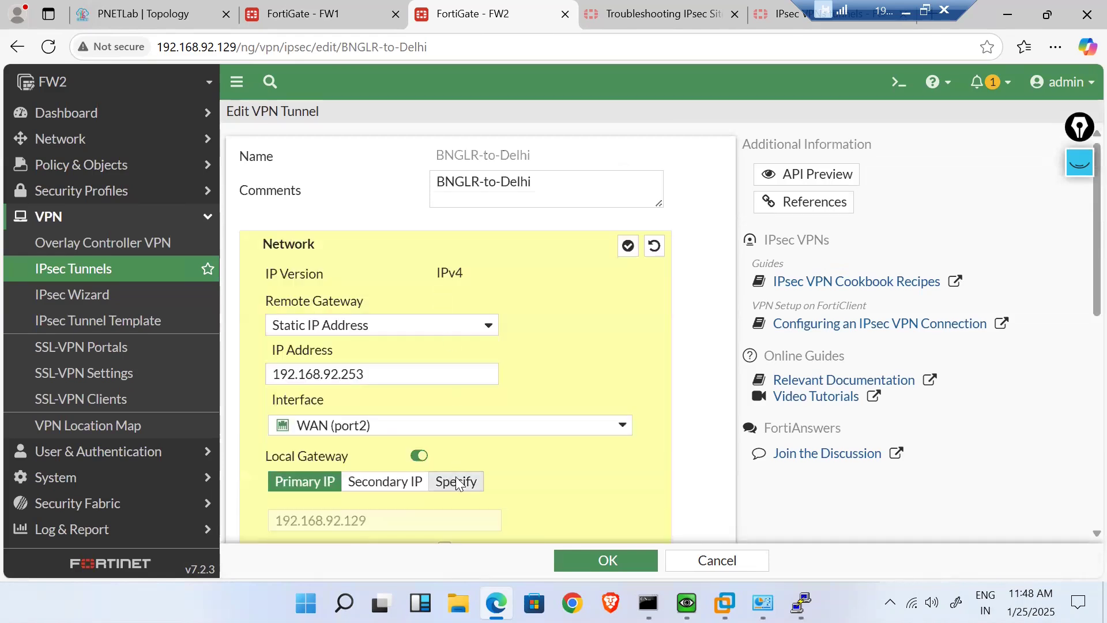
{"action": "scroll", "coordinate": [455, 482], "scroll_direction": "down", "scroll_amount": 3}
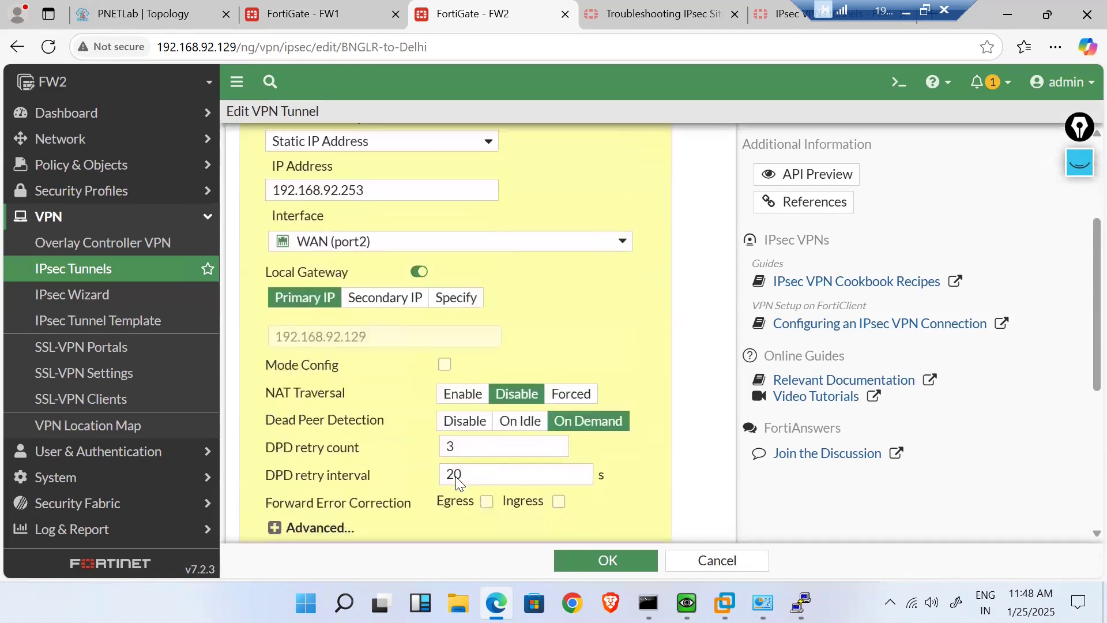
{"action": "left_click", "coordinate": [471, 397]}
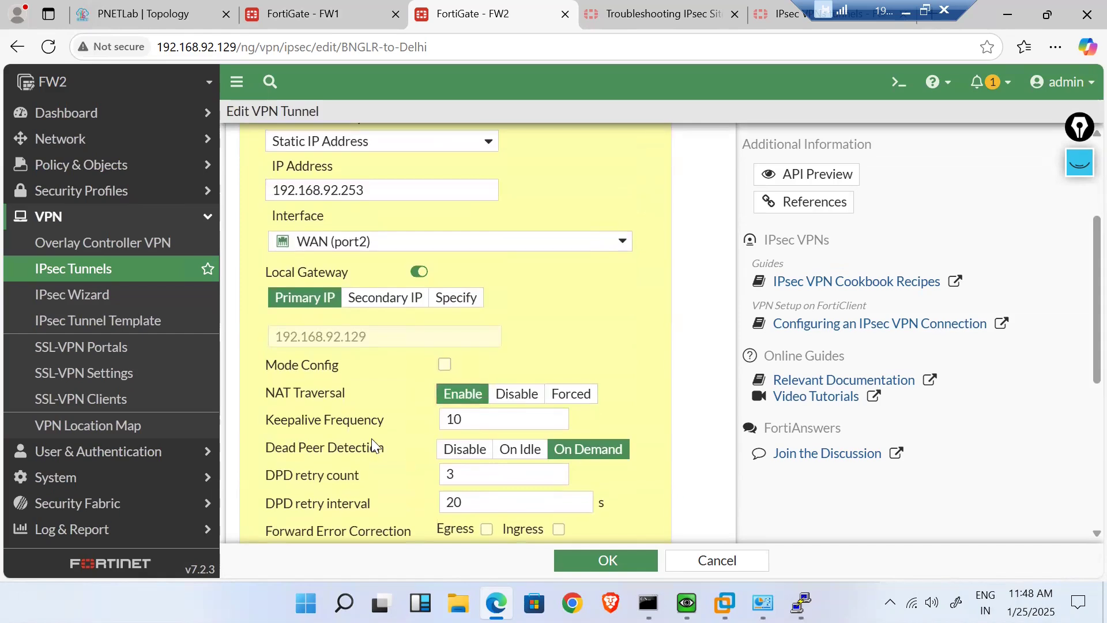
{"action": "scroll", "coordinate": [371, 438], "scroll_direction": "up", "scroll_amount": 3}
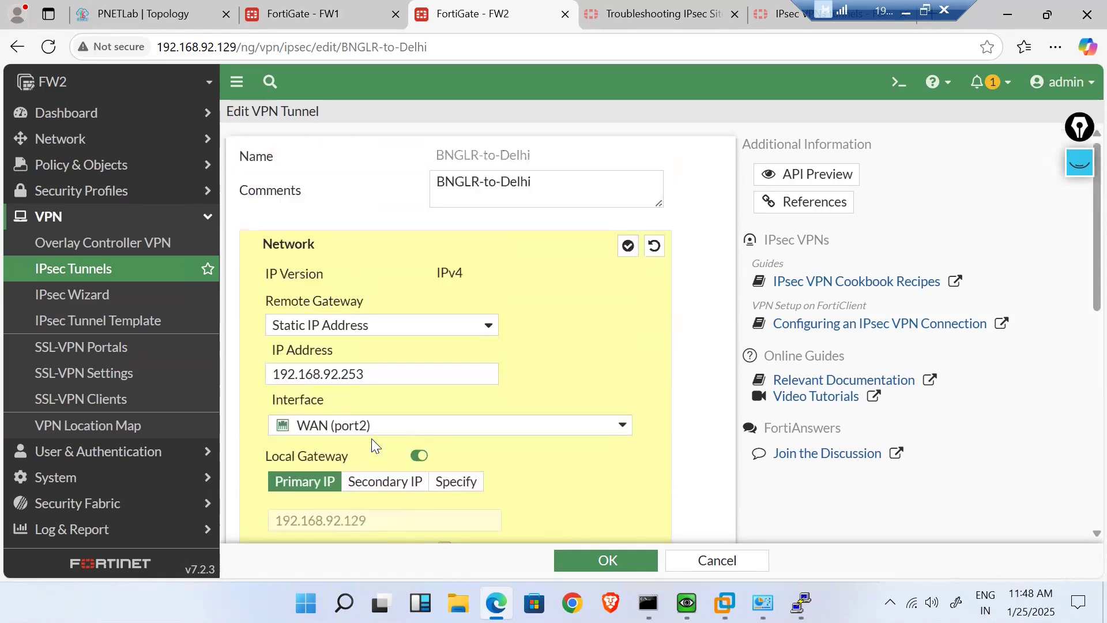
{"action": "left_click", "coordinate": [628, 247]}
- Uncheck Phase 2 auto-negotiate under Advanced and save the FW2 tunnel
{"action": "scroll", "coordinate": [616, 356], "scroll_direction": "down", "scroll_amount": 2}
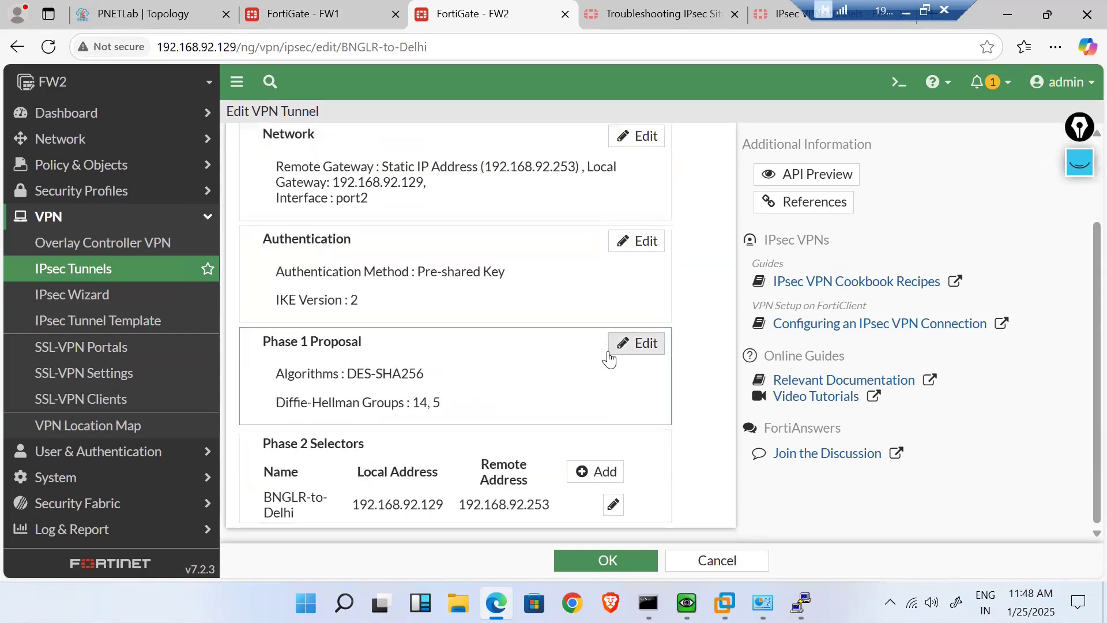
{"action": "double_click", "coordinate": [470, 500]}
{"action": "left_click", "coordinate": [252, 513]}
{"action": "scroll", "coordinate": [517, 496], "scroll_direction": "down", "scroll_amount": 7}
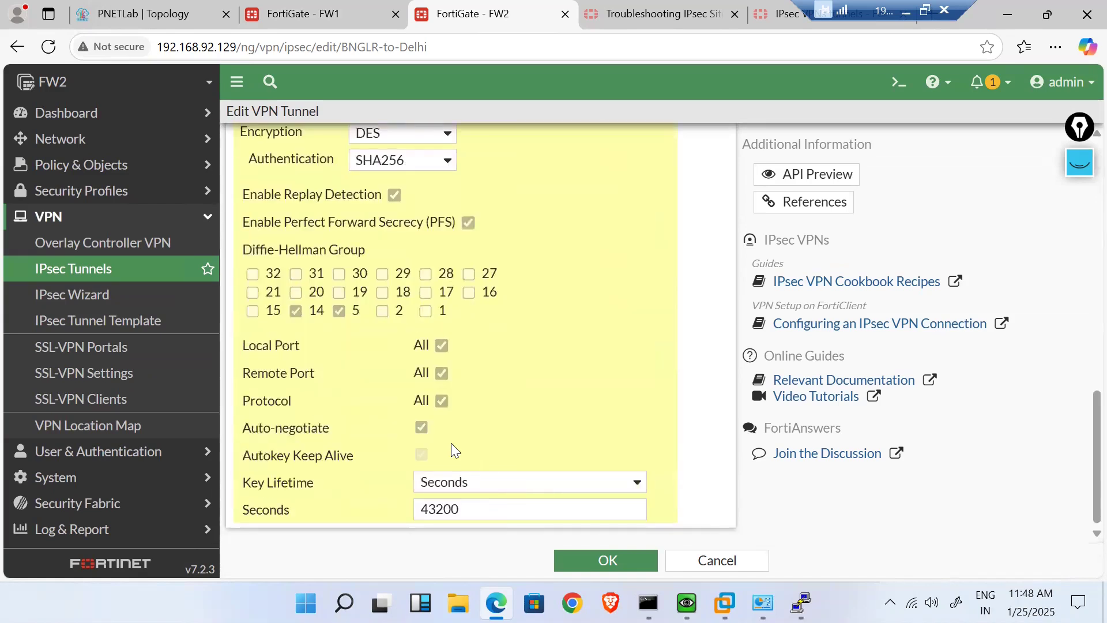
{"action": "left_click", "coordinate": [421, 428]}
{"action": "left_click", "coordinate": [606, 561]}
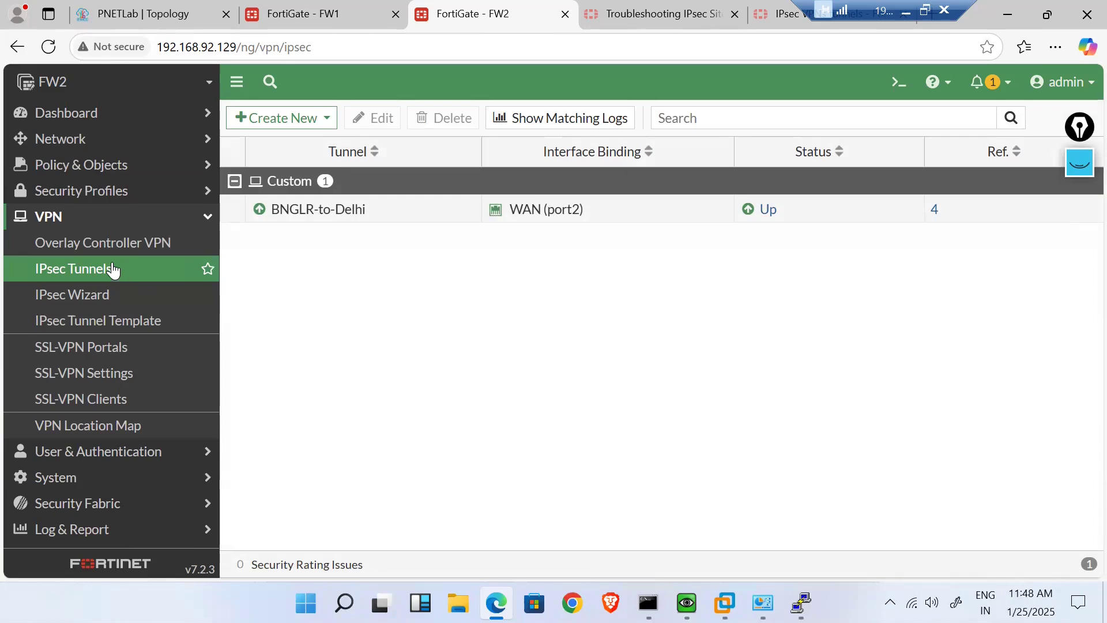
- Open the Dashboard IPsec Monitor on FW2
{"action": "left_click", "coordinate": [330, 24]}
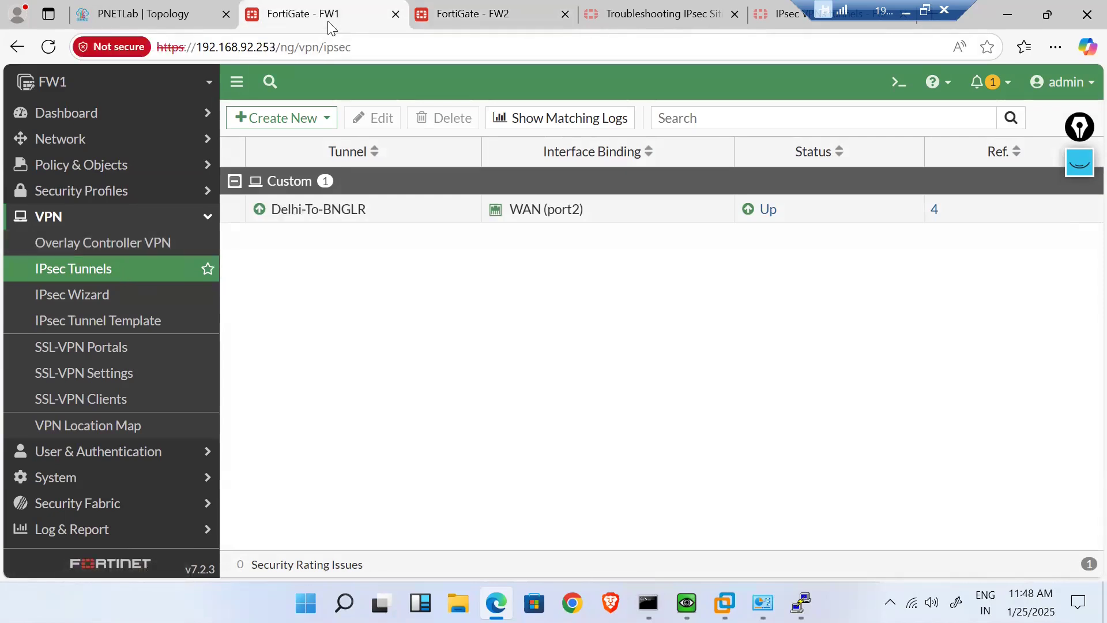
{"action": "left_click", "coordinate": [131, 115]}
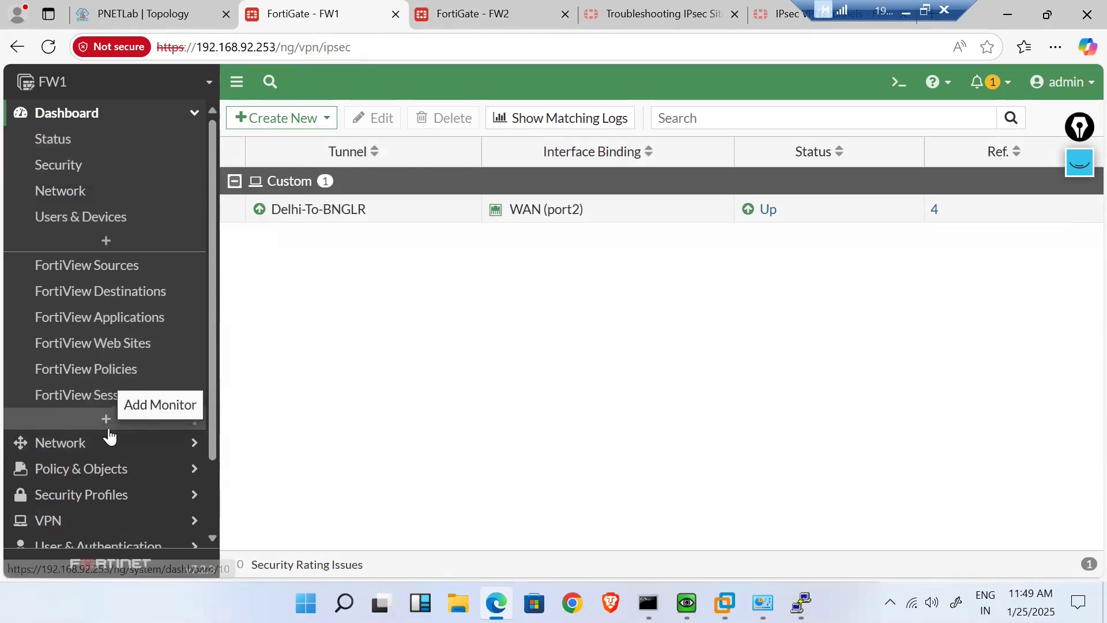
{"action": "scroll", "coordinate": [110, 436], "scroll_direction": "down", "scroll_amount": 2}
{"action": "left_click", "coordinate": [456, 13]}
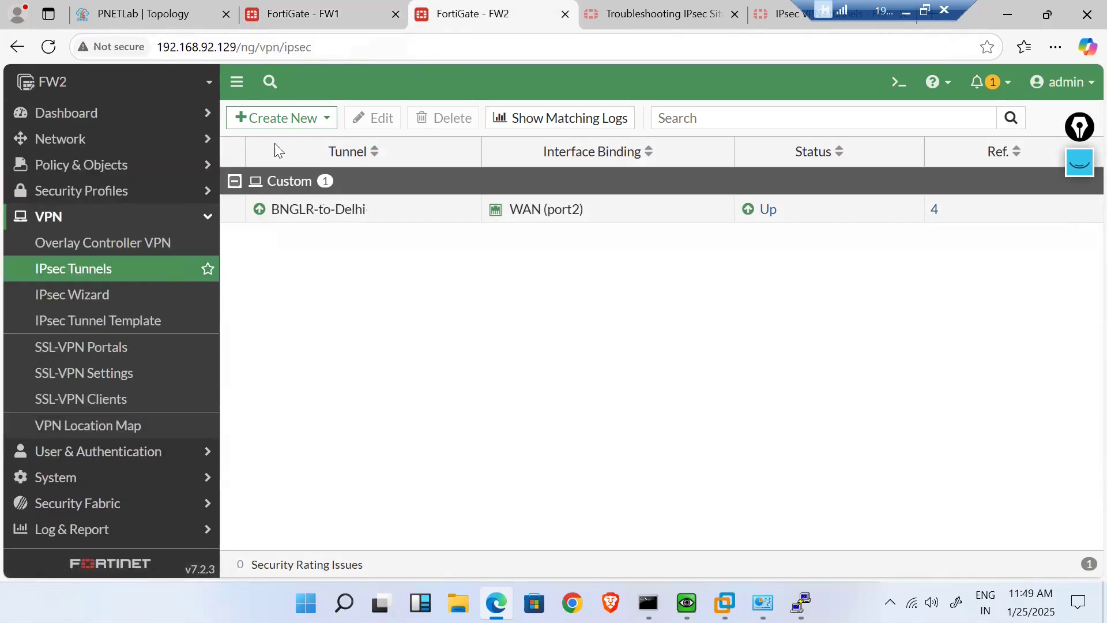
{"action": "left_click", "coordinate": [132, 118]}
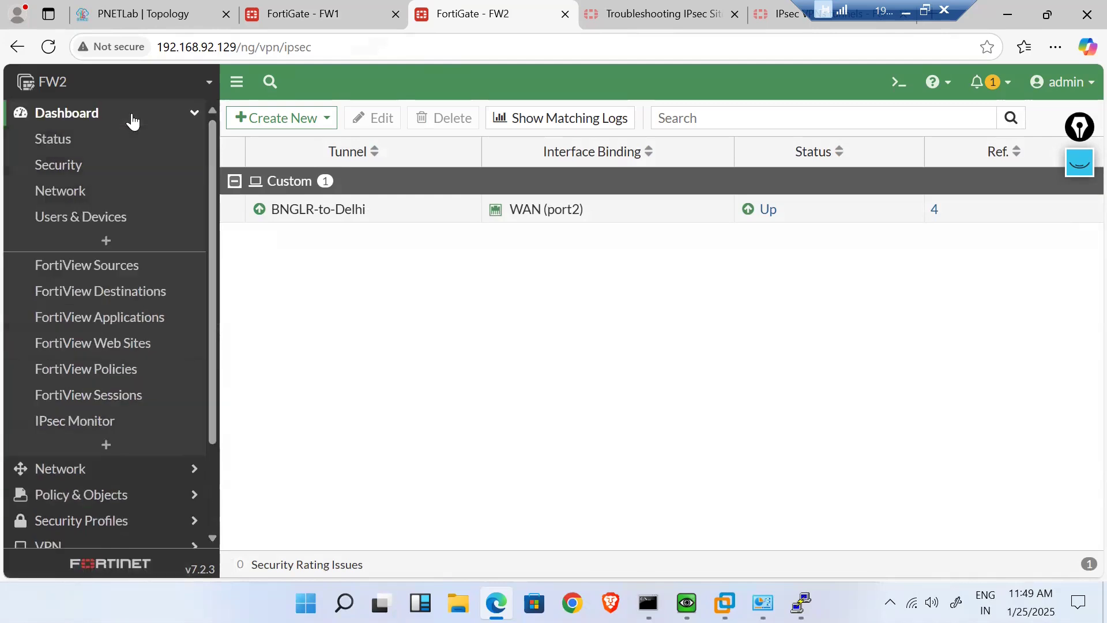
{"action": "left_click", "coordinate": [99, 420]}
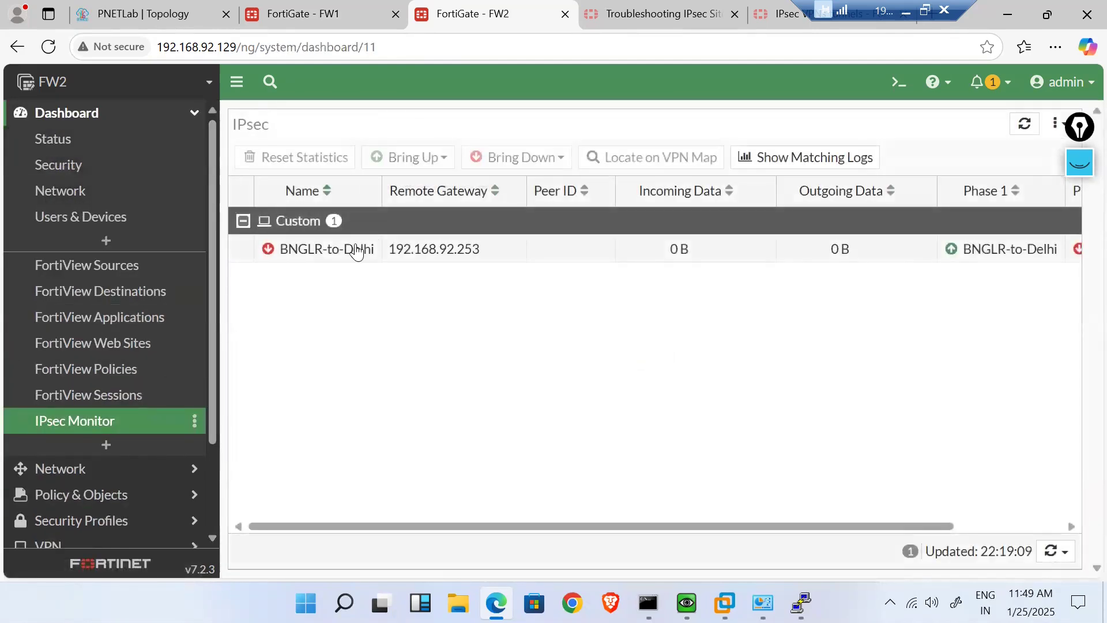
- Bring up all Phase 2 selectors of the BNGLR-to-Delhi tunnel
{"action": "right_click", "coordinate": [355, 250]}
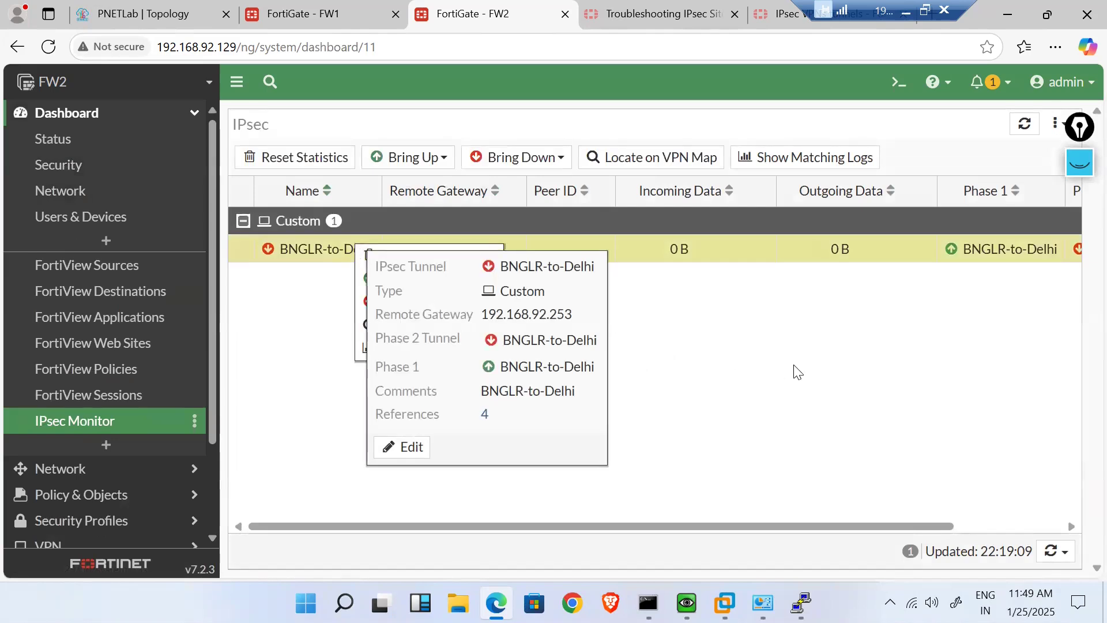
{"action": "left_click", "coordinate": [833, 357]}
{"action": "scroll", "coordinate": [877, 346], "scroll_direction": "right", "scroll_amount": 3}
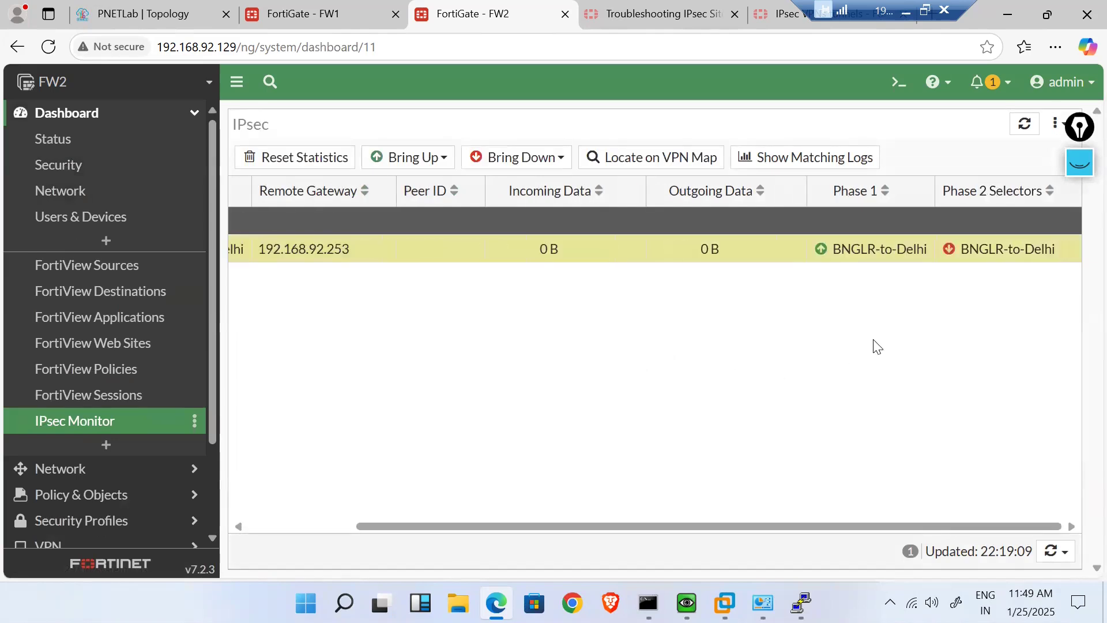
{"action": "right_click", "coordinate": [668, 251]}
{"action": "mouse_move", "coordinate": [749, 280]}
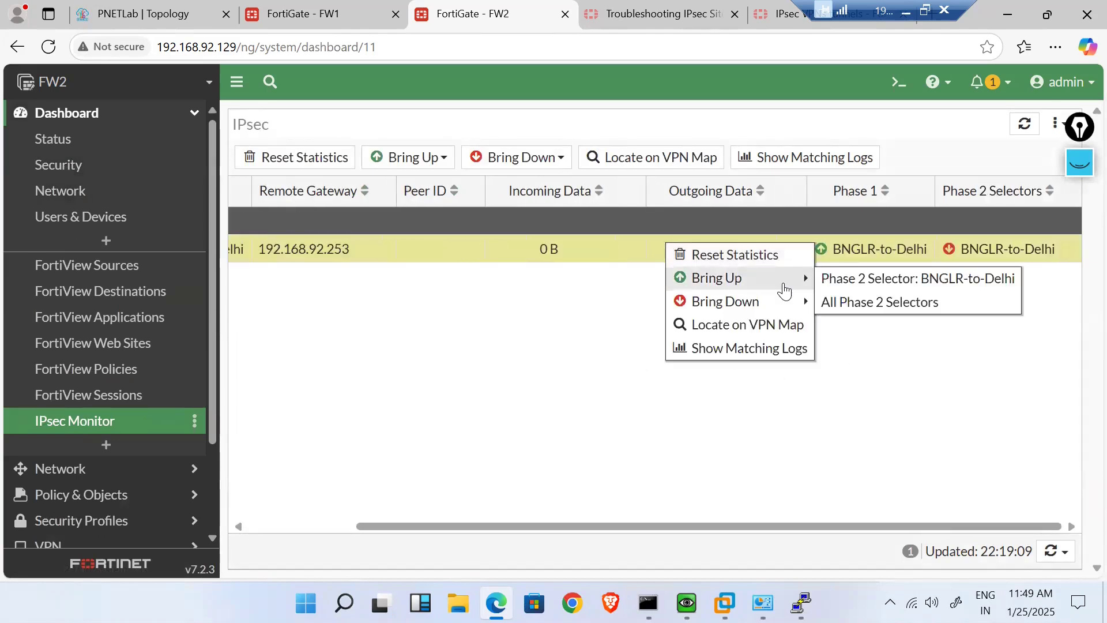
{"action": "left_click", "coordinate": [838, 302]}
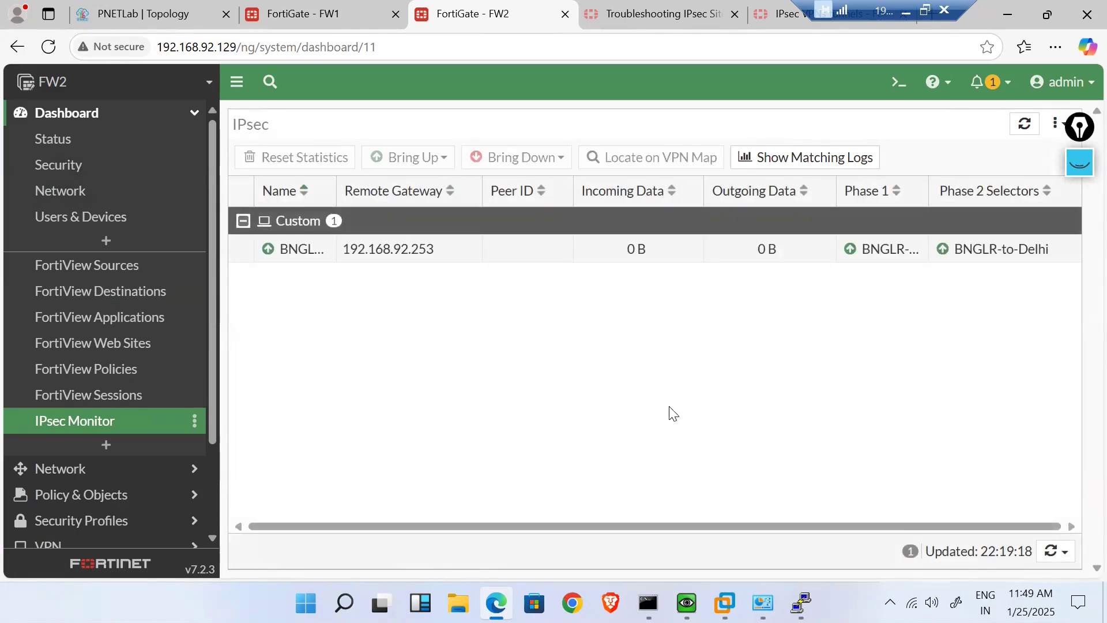
- Stop the running ping and run ipconfig on the first Windows host
{"action": "mouse_move", "coordinate": [801, 603]}
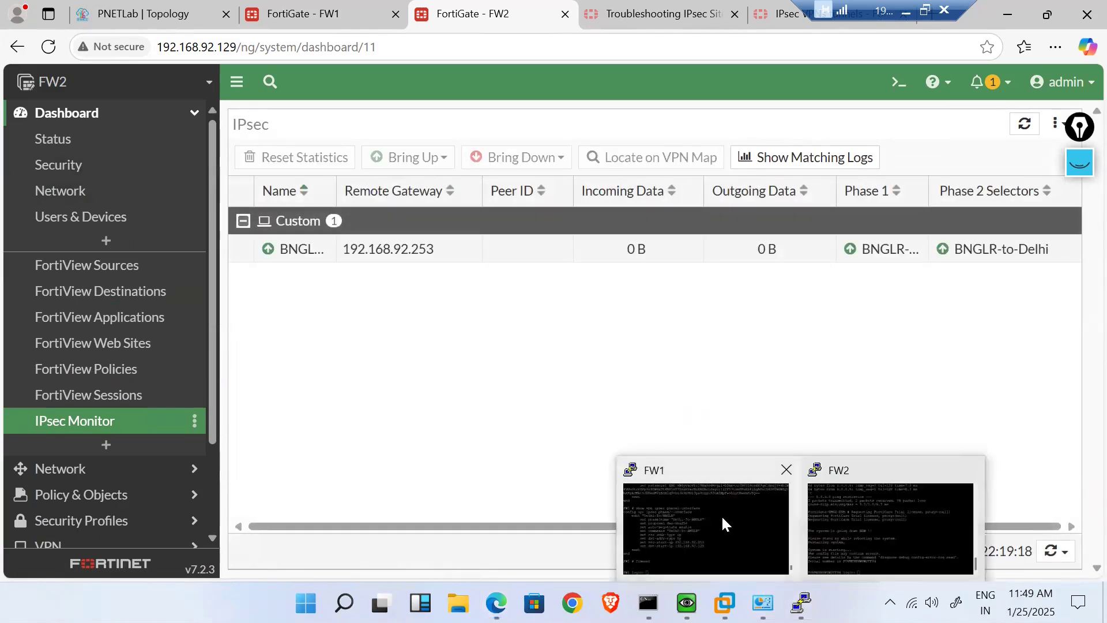
{"action": "mouse_move", "coordinate": [721, 515]}
{"action": "mouse_move", "coordinate": [687, 603]}
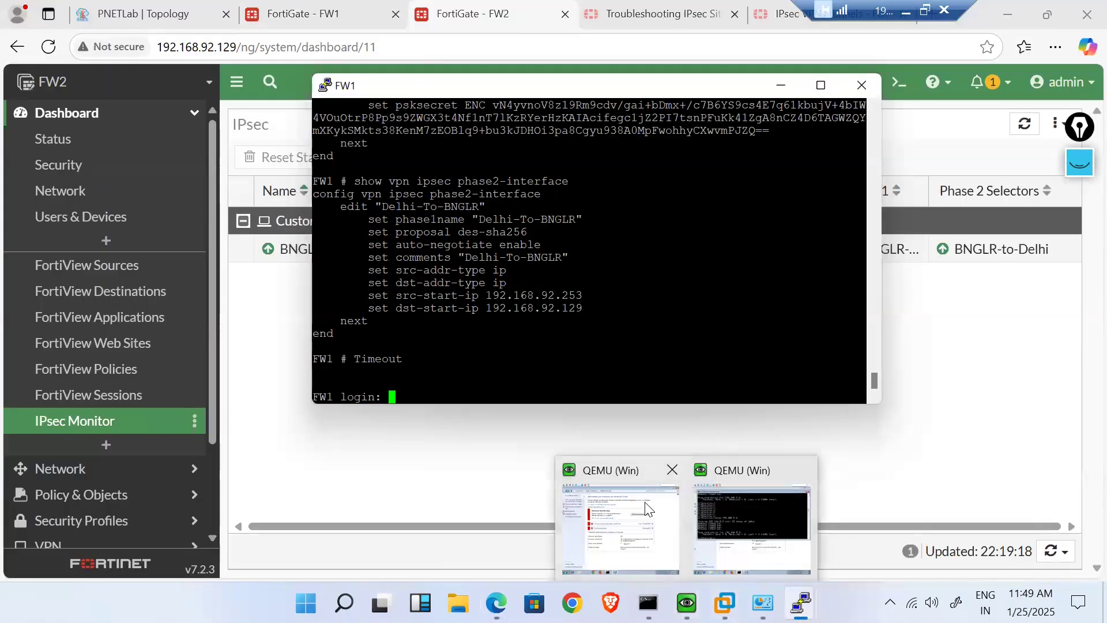
{"action": "mouse_move", "coordinate": [620, 525]}
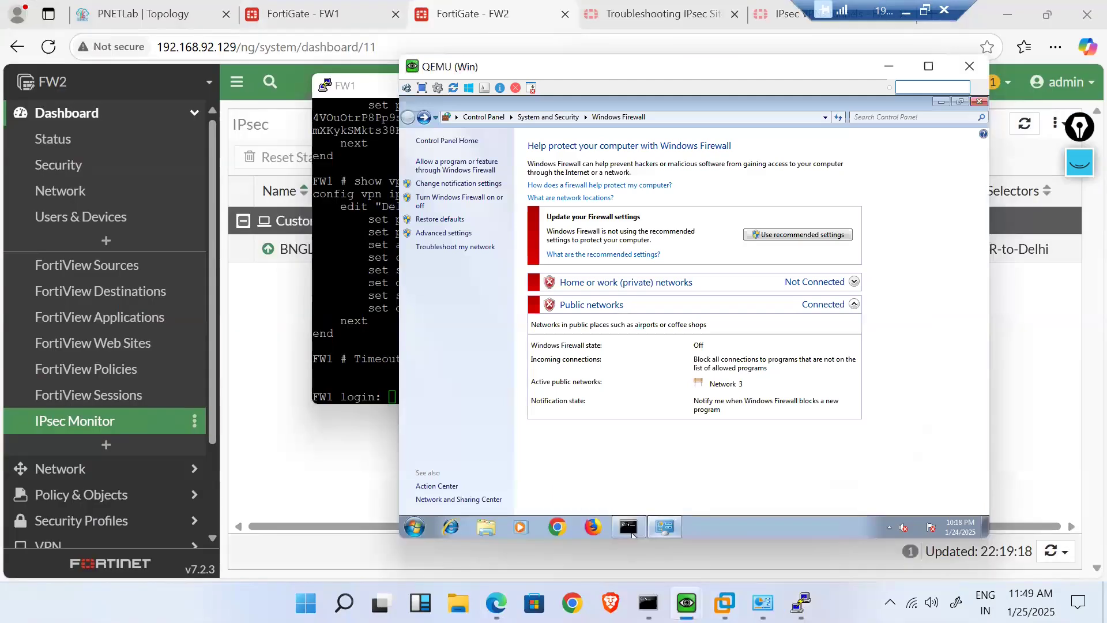
{"action": "left_click", "coordinate": [631, 531]}
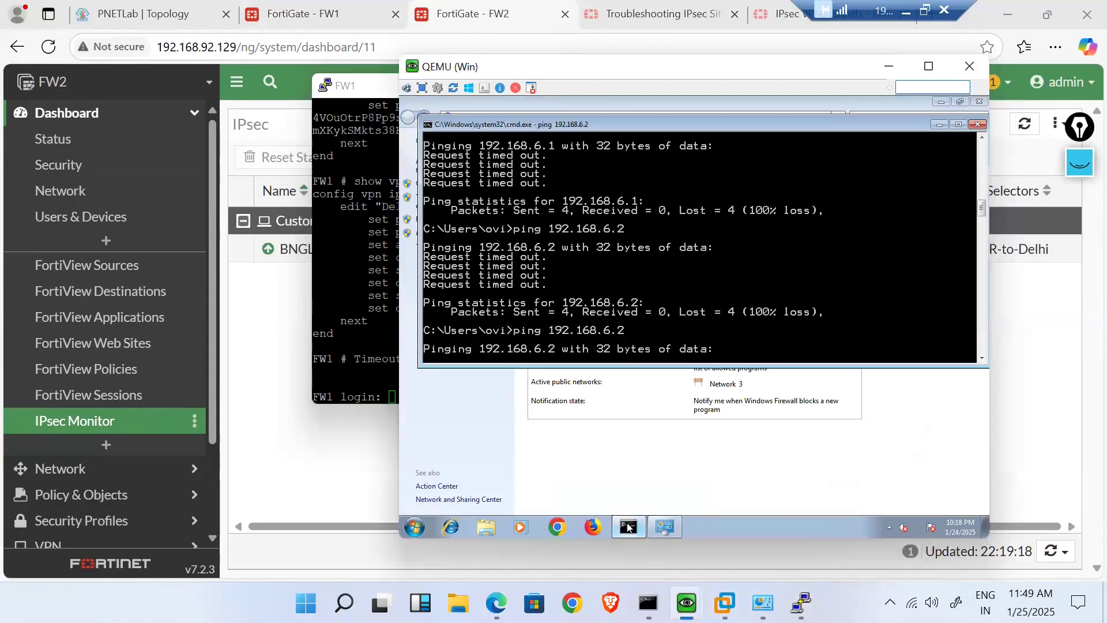
{"action": "key", "text": "ctrl+c"}
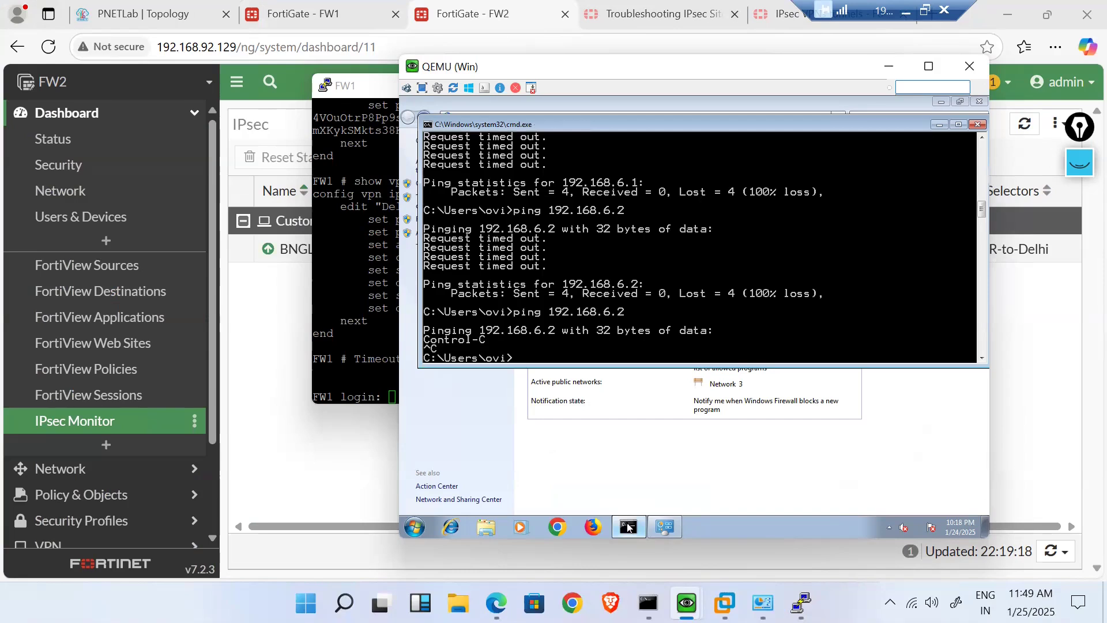
{"action": "key", "text": "Return"}
{"action": "type", "text": "ipconfi"}
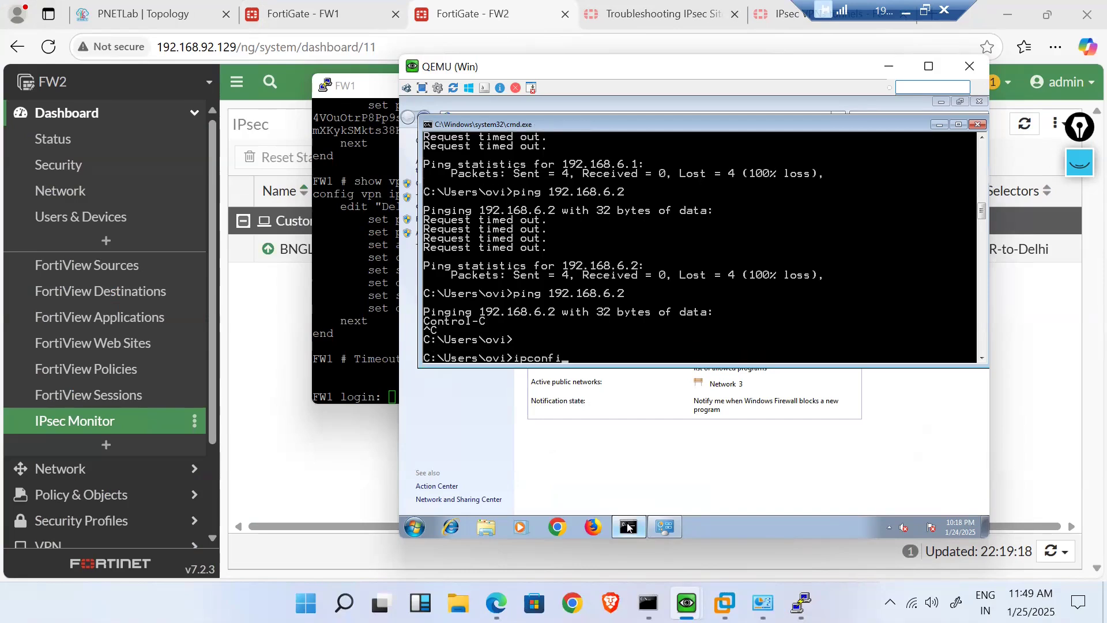
{"action": "type", "text": "g"}
{"action": "key", "text": "Return"}
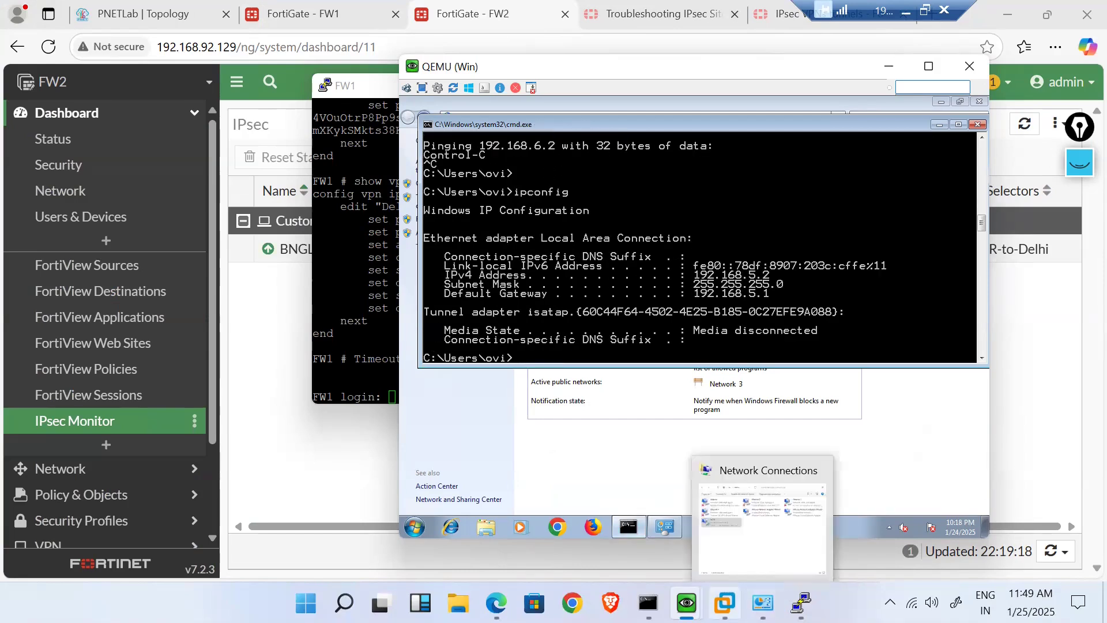
- Run ipconfig on the other Windows host, correcting the mistyped 'iconfig'
{"action": "mouse_move", "coordinate": [687, 603]}
{"action": "left_click", "coordinate": [750, 520]}
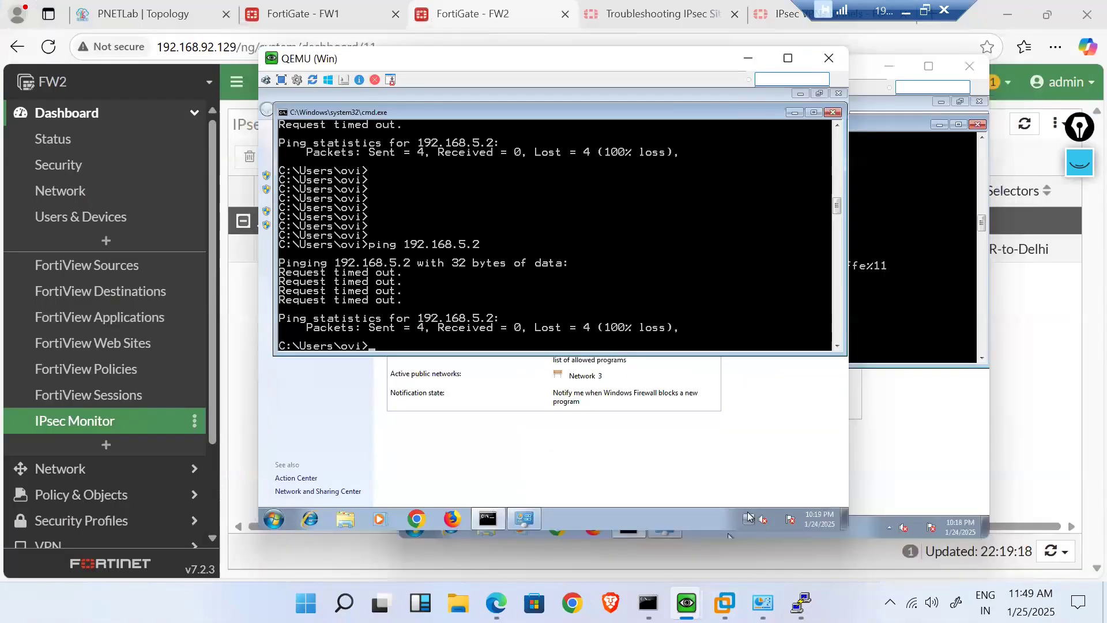
{"action": "type", "text": "iconfig"}
{"action": "key", "text": "Return"}
{"action": "type", "text": "ipconf"}
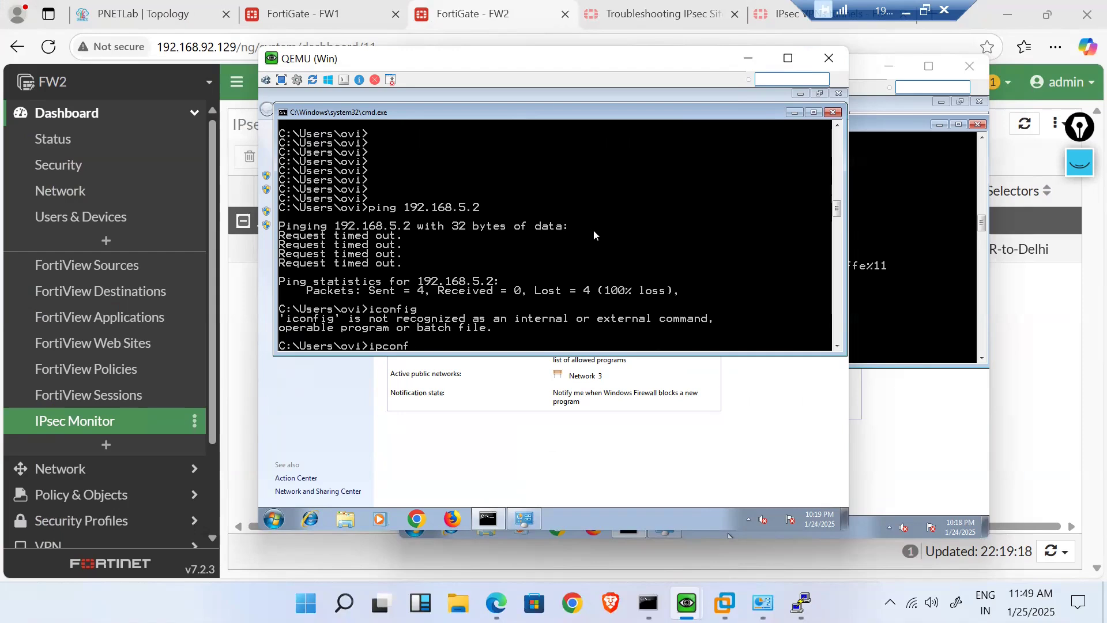
{"action": "type", "text": "ig"}
{"action": "key", "text": "Return"}
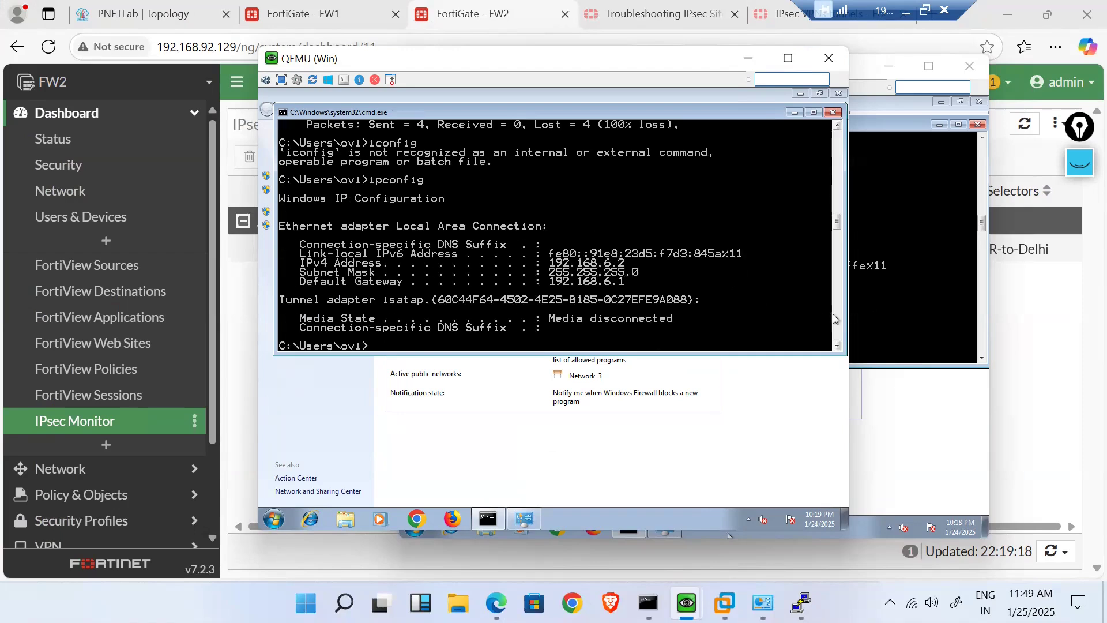
- Ping 192.168.6.2 from the 192.168.5.2 host, stop it after timeouts, and return to FW2's monitor
{"action": "left_click", "coordinate": [898, 314]}
{"action": "type", "text": "ping 192.168.6.2"}
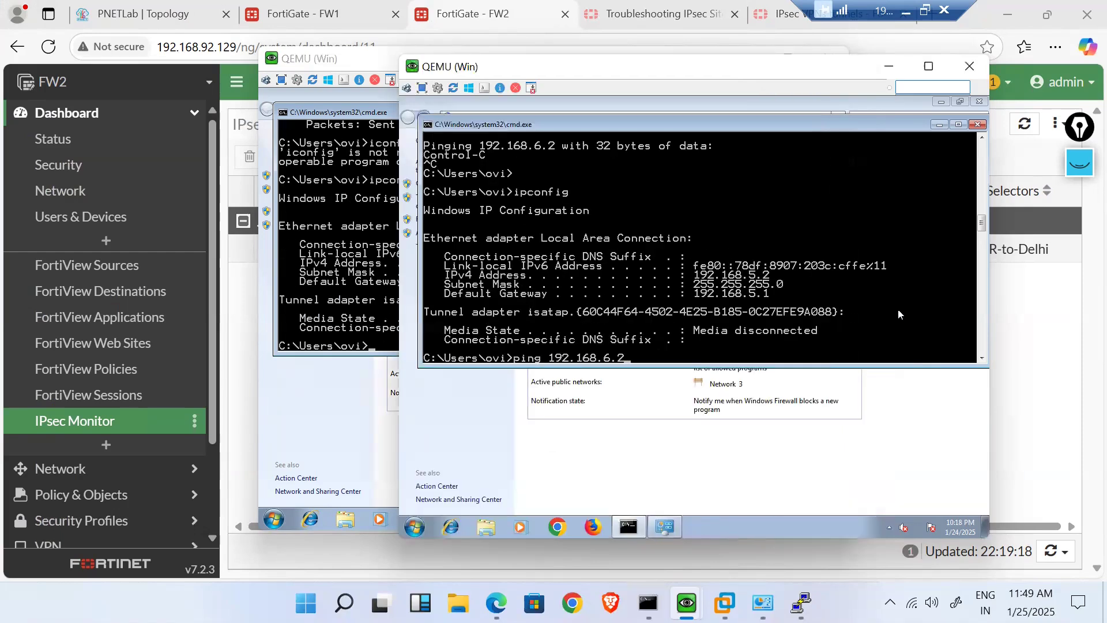
{"action": "key", "text": "Return"}
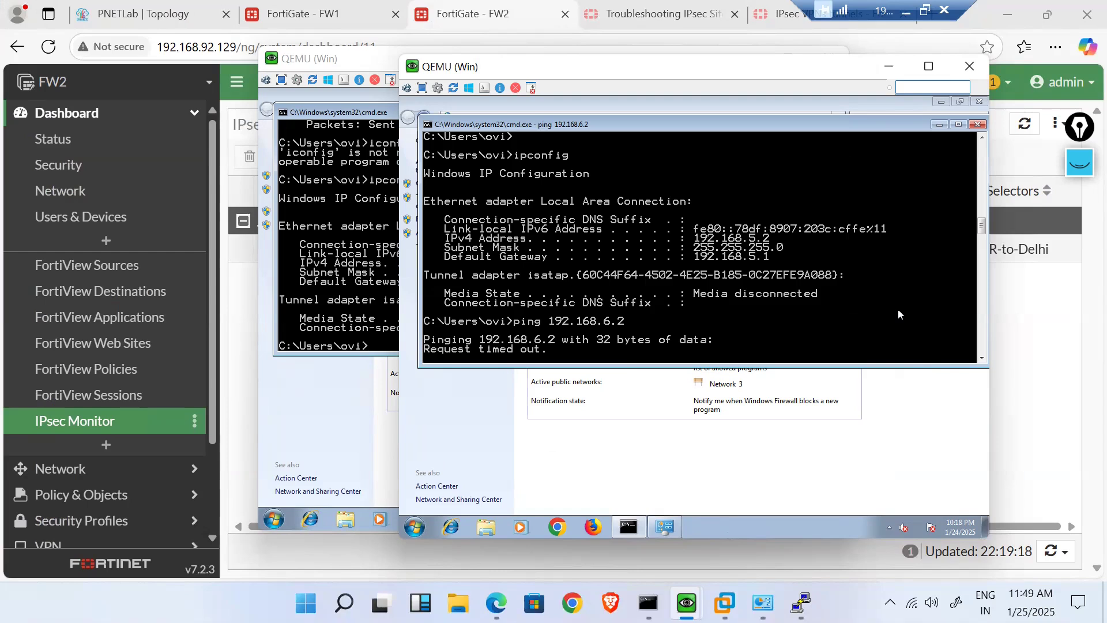
{"action": "key", "text": "ctrl+c"}
{"action": "key", "text": "Return"}
{"action": "left_click", "coordinate": [1060, 380]}
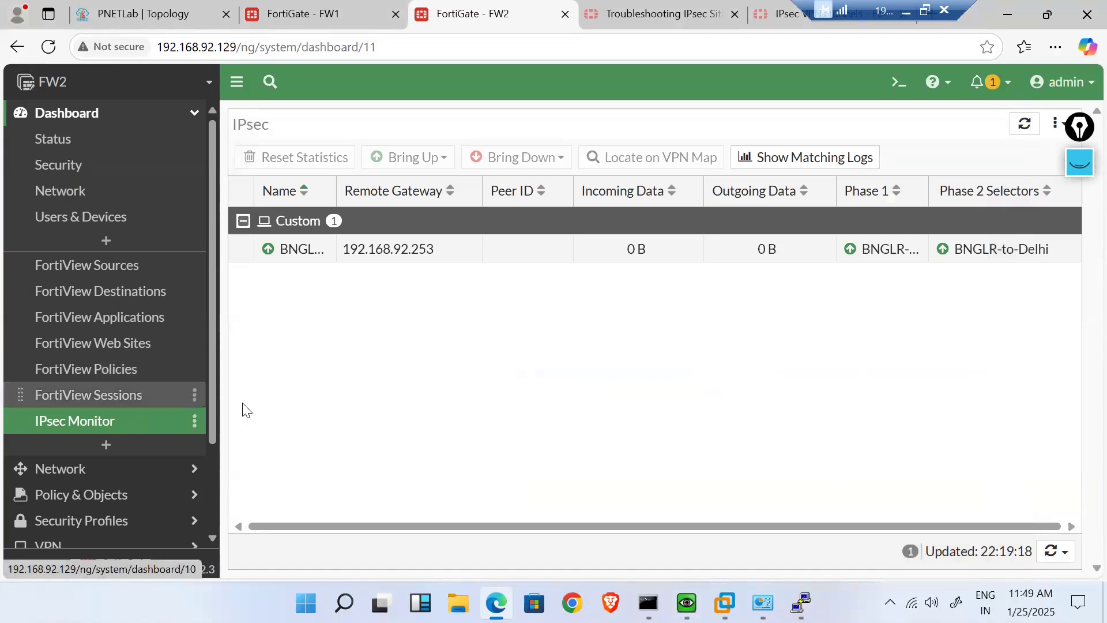
- On FW1's CLI console, list the available 'diagnose sys' subcommands
{"action": "left_click", "coordinate": [252, 5]}
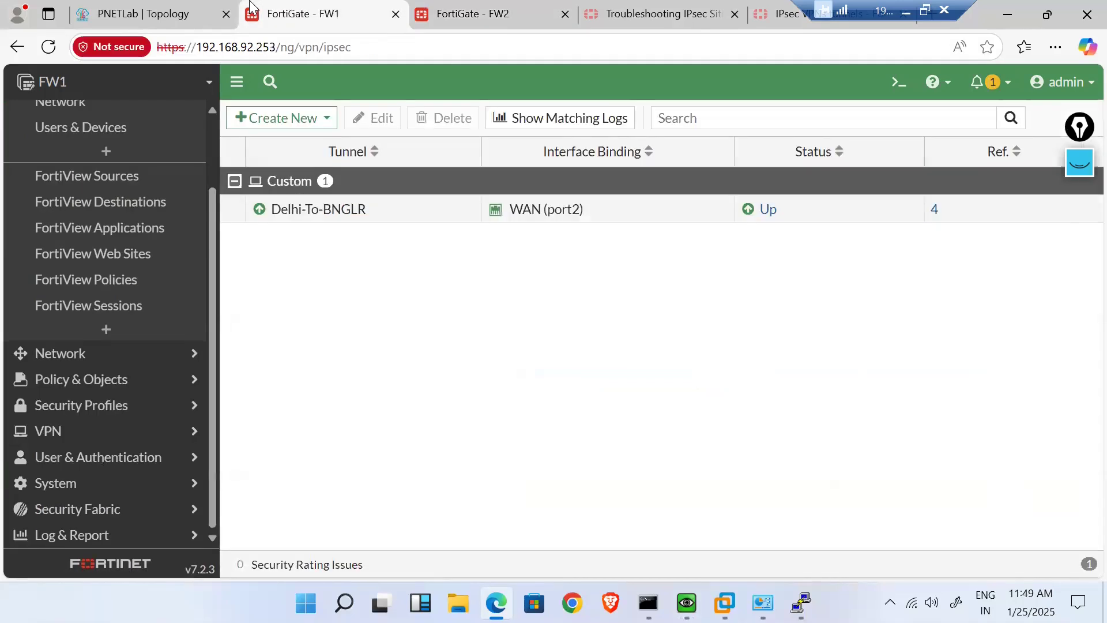
{"action": "left_click", "coordinate": [882, 79]}
{"action": "type", "text": "d"}
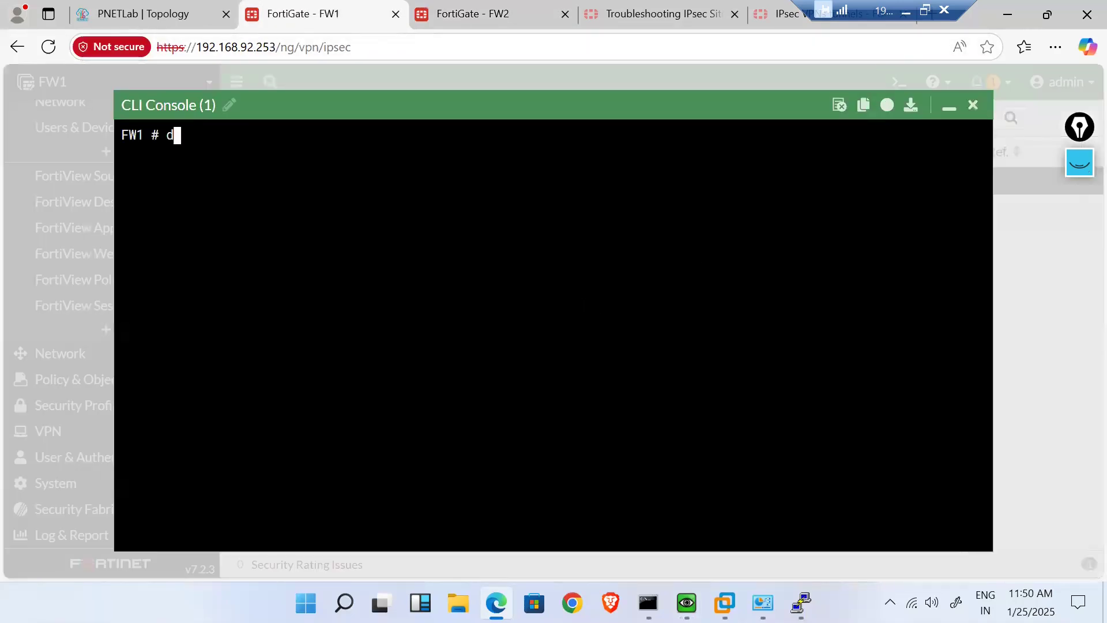
{"action": "type", "text": "iagnose sys session"}
{"action": "key", "text": "BackSpace"}
{"action": "key", "text": "BackSpace"}
{"action": "key", "text": "BackSpace"}
{"action": "key", "text": "BackSpace"}
{"action": "key", "text": "BackSpace"}
{"action": "key", "text": "BackSpace"}
{"action": "key", "text": "BackSpace"}
{"action": "key", "text": "BackSpace"}
{"action": "key", "text": "BackSpace"}
{"action": "key", "text": "BackSpace"}
{"action": "key", "text": "BackSpace"}
{"action": "key", "text": "BackSpace"}
{"action": "key", "text": "BackSpace"}
{"action": "type", "text": "e sys"}
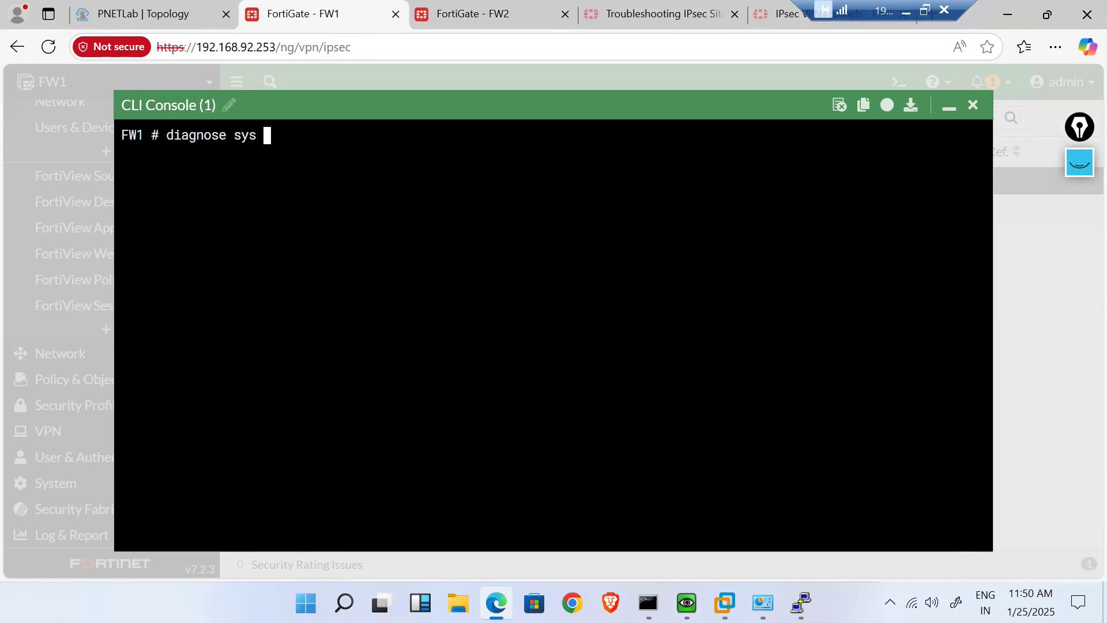
{"action": "key", "text": "question"}
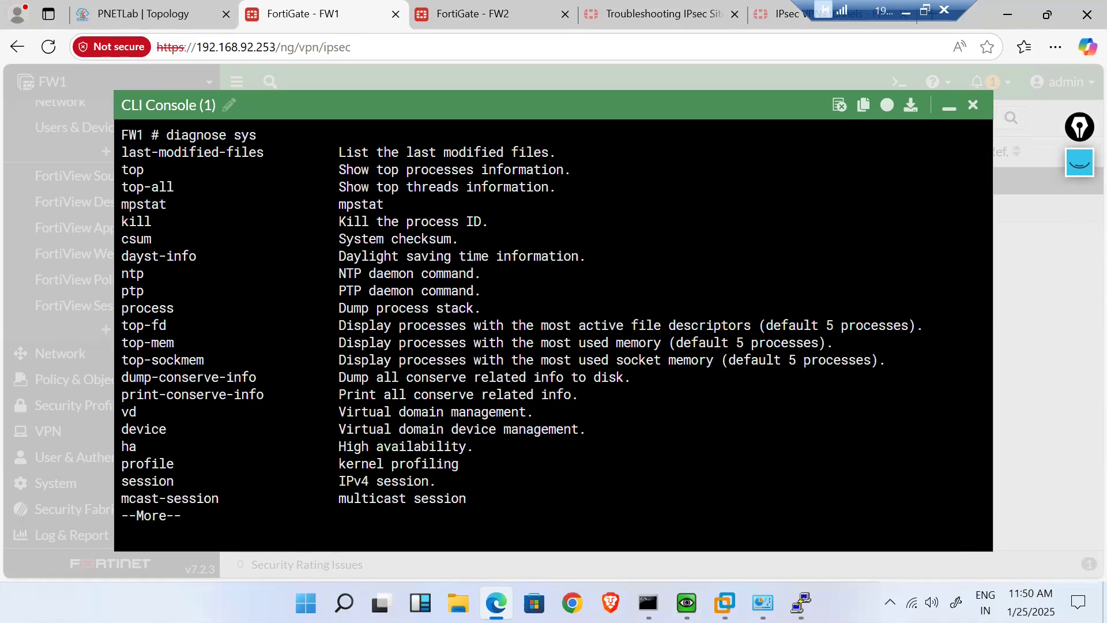
{"action": "key", "text": "space"}
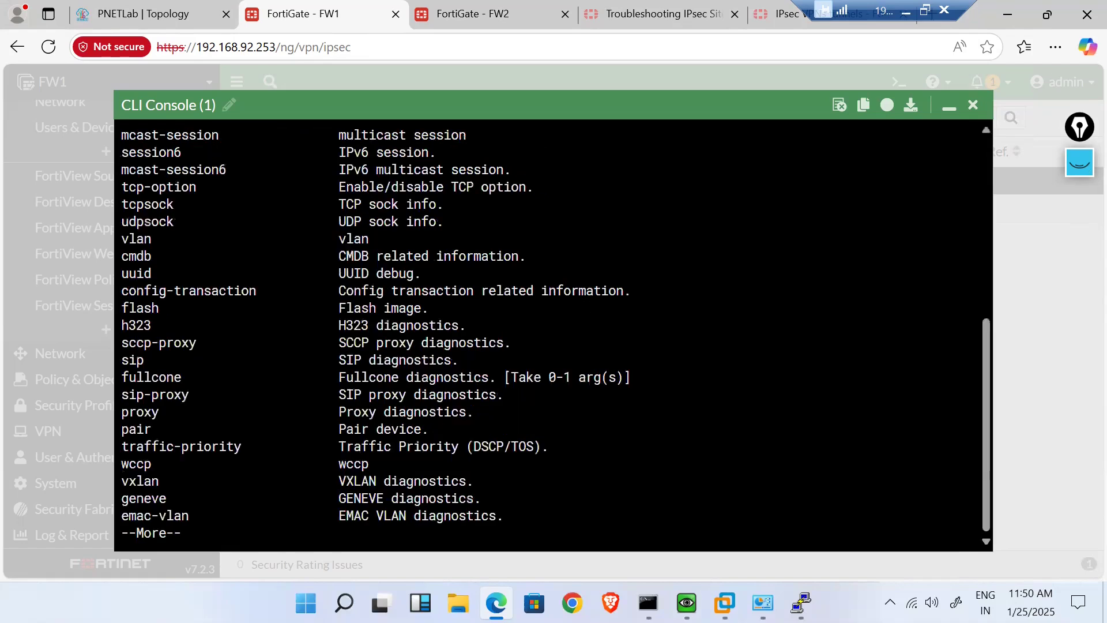
{"action": "key", "text": "space"}
{"action": "key", "text": "Return"}
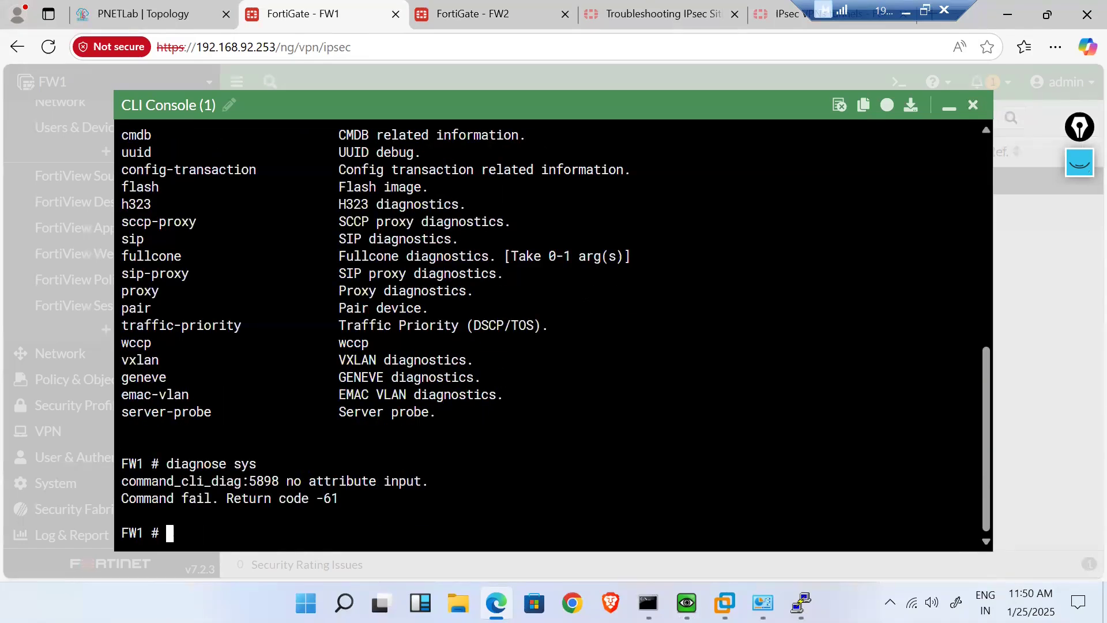
- Run diagnose sniffer packet any "host 192.168.6.2" 4 0 l
{"action": "type", "text": "diagnose sniffer packet any"}
{"action": "key", "text": "BackSpace"}
{"action": "key", "text": "BackSpace"}
{"action": "type", "text": "ny \""}
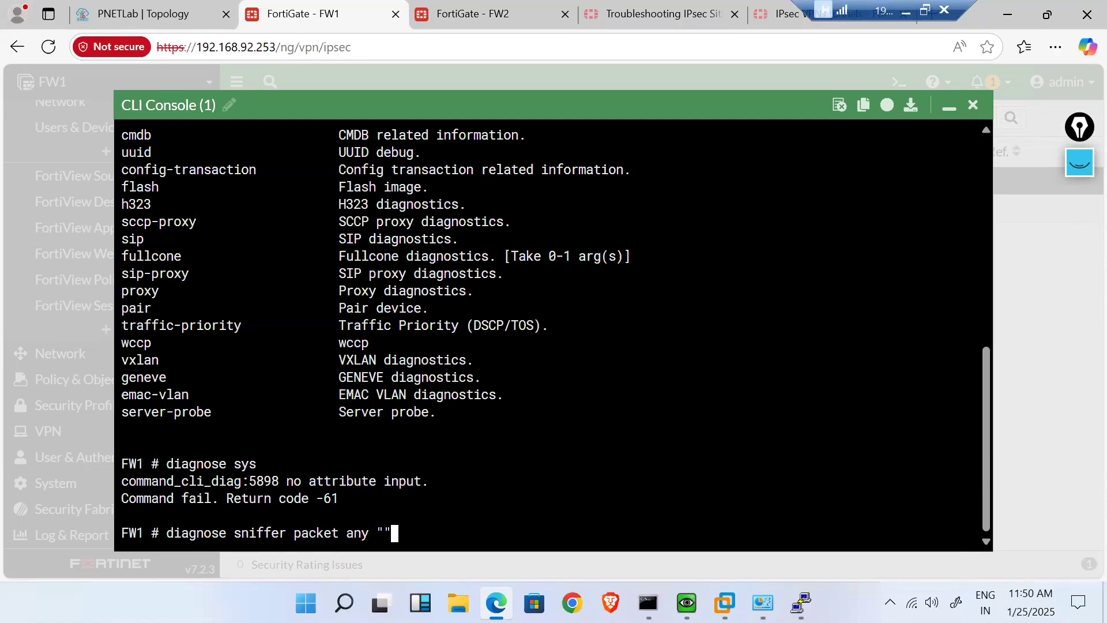
{"action": "type", "text": "host "}
{"action": "type", "text": "192.168"}
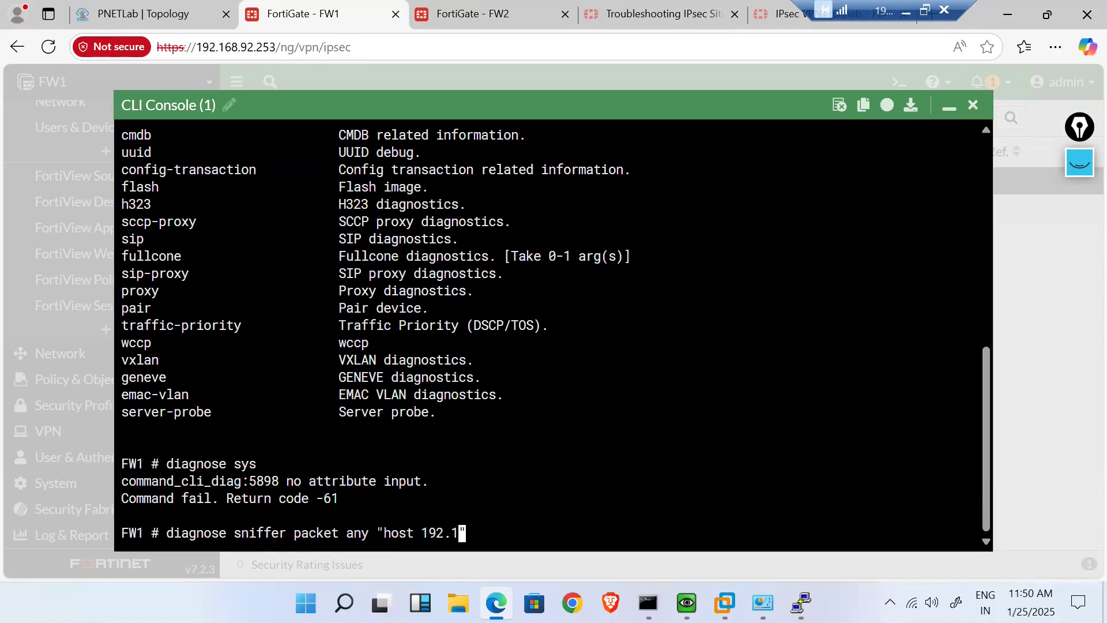
{"action": "type", "text": ".6.2\" 4 0 l"}
{"action": "key", "text": "Return"}
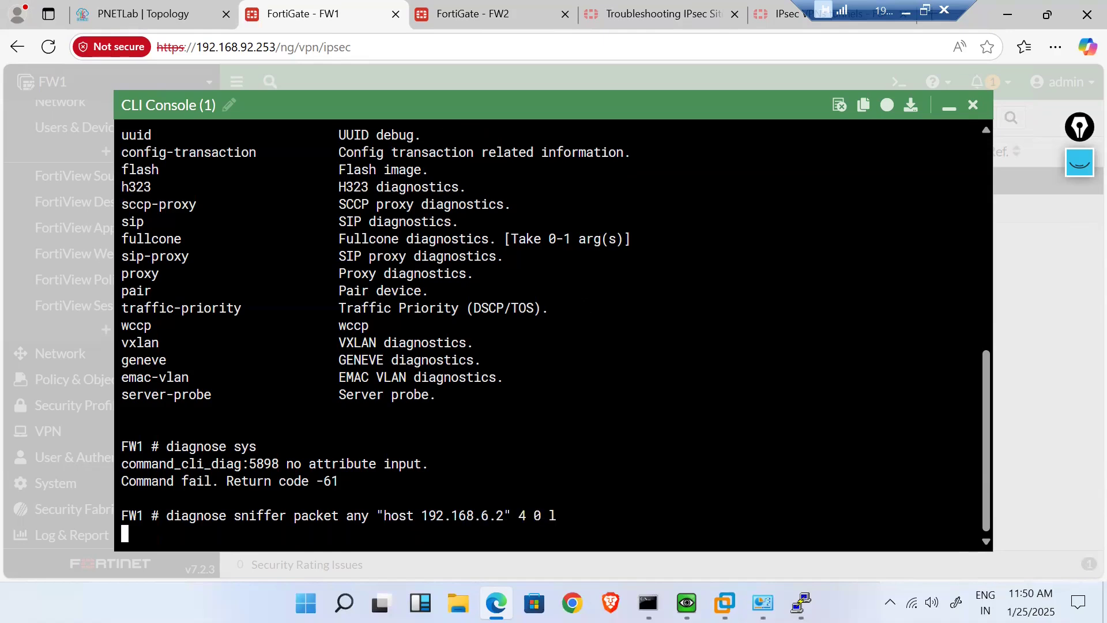
- Rerun the ping to 192.168.5.2 from the 192.168.6.2 host
{"action": "mouse_move", "coordinate": [687, 603]}
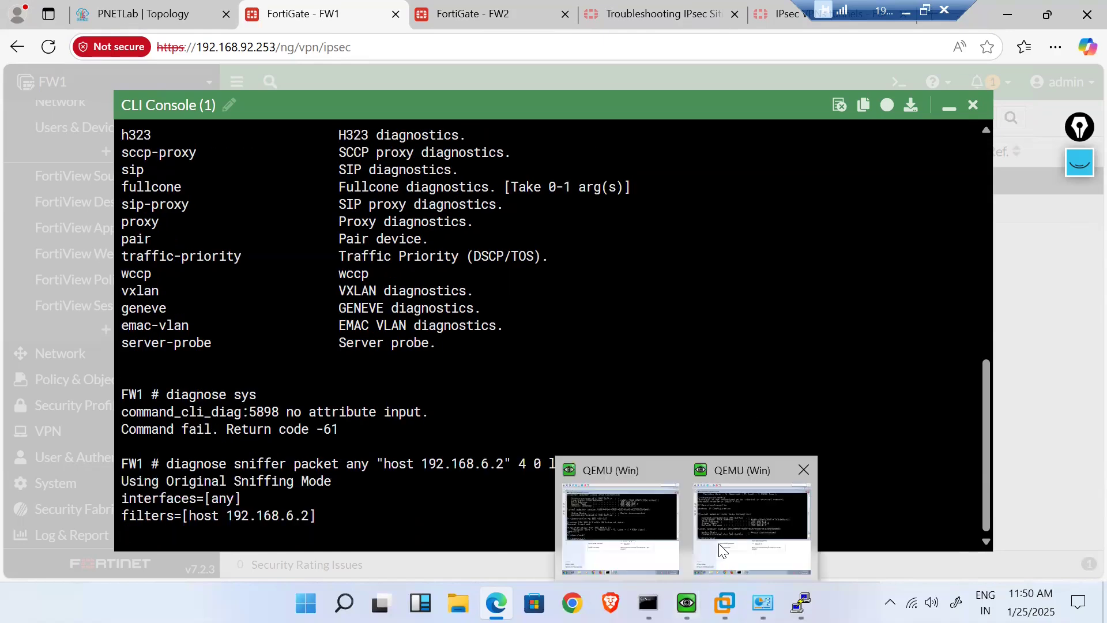
{"action": "left_click", "coordinate": [734, 525]}
{"action": "key", "text": "Up"}
{"action": "key", "text": "Up"}
{"action": "key", "text": "Up"}
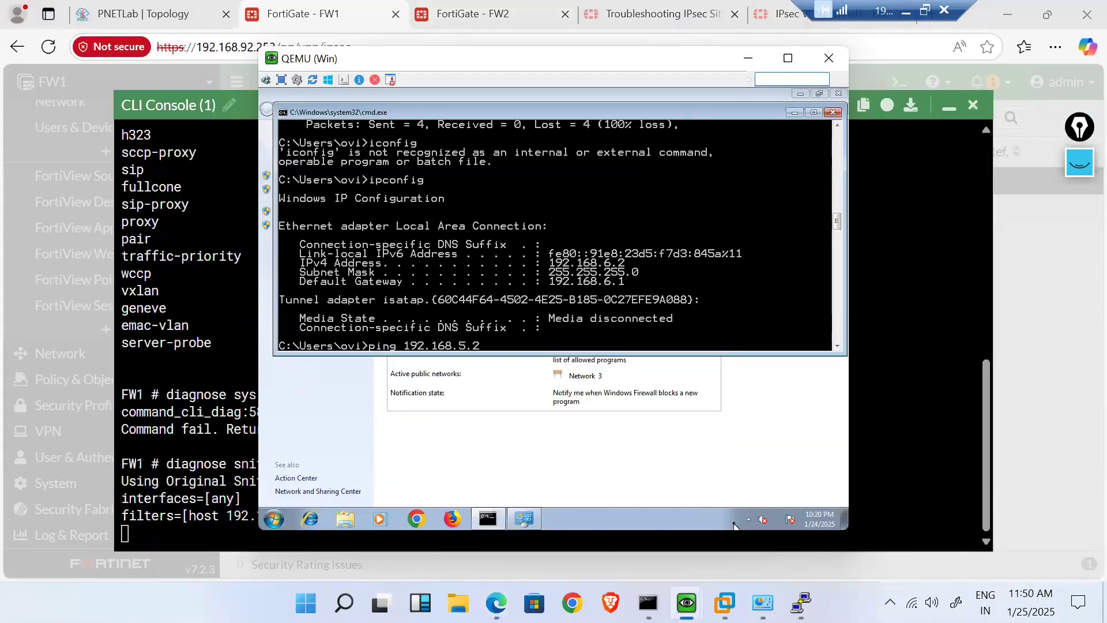
{"action": "key", "text": "Return"}
- Check FW1's sniffer output for captured packets, then view FW2's IPsec monitor
{"action": "left_click", "coordinate": [163, 430]}
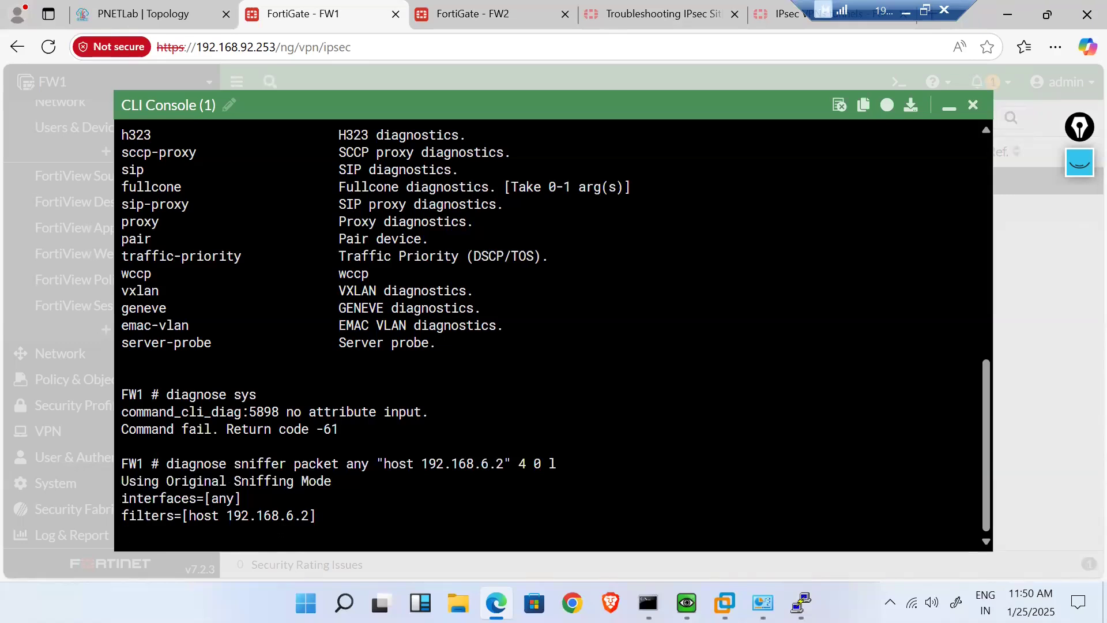
{"action": "key", "text": "Return"}
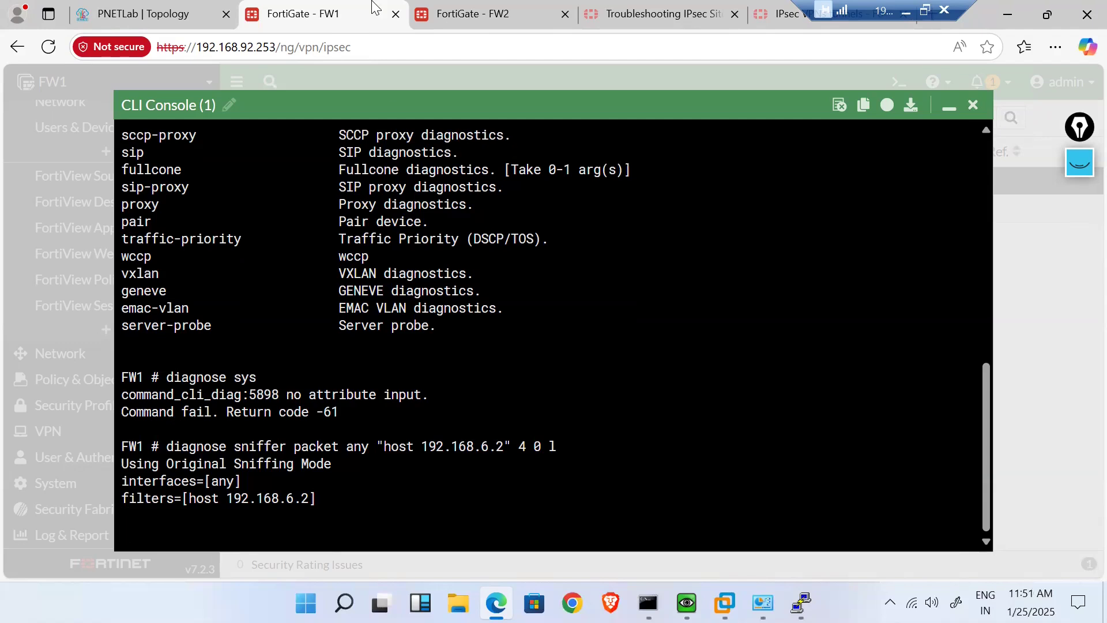
{"action": "left_click", "coordinate": [473, 13]}
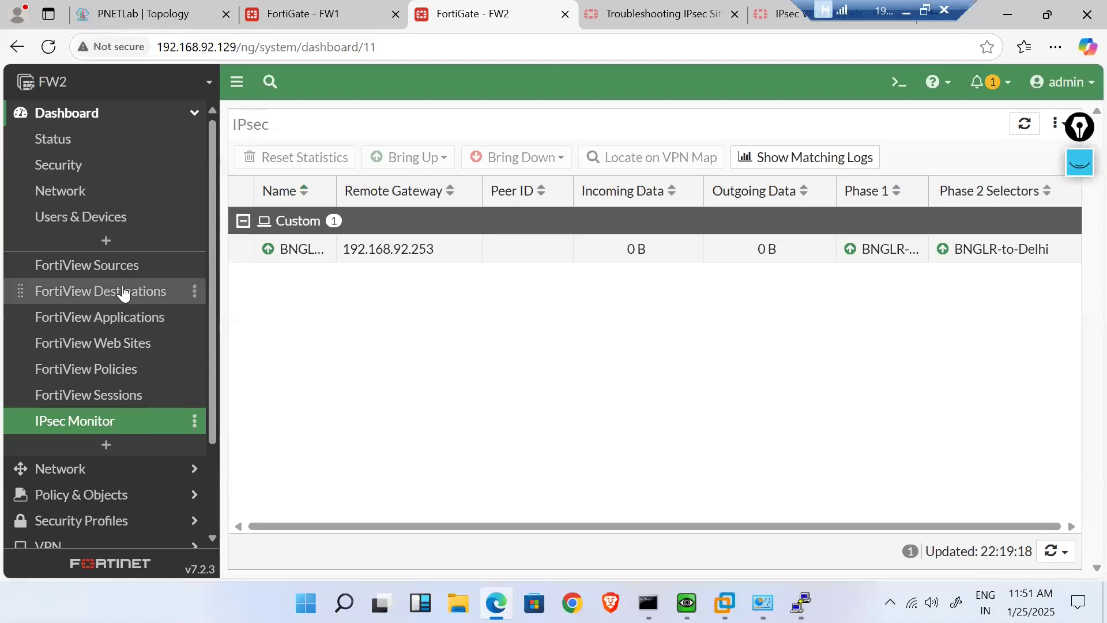
{"action": "scroll", "coordinate": [139, 374], "scroll_direction": "down", "scroll_amount": 2}
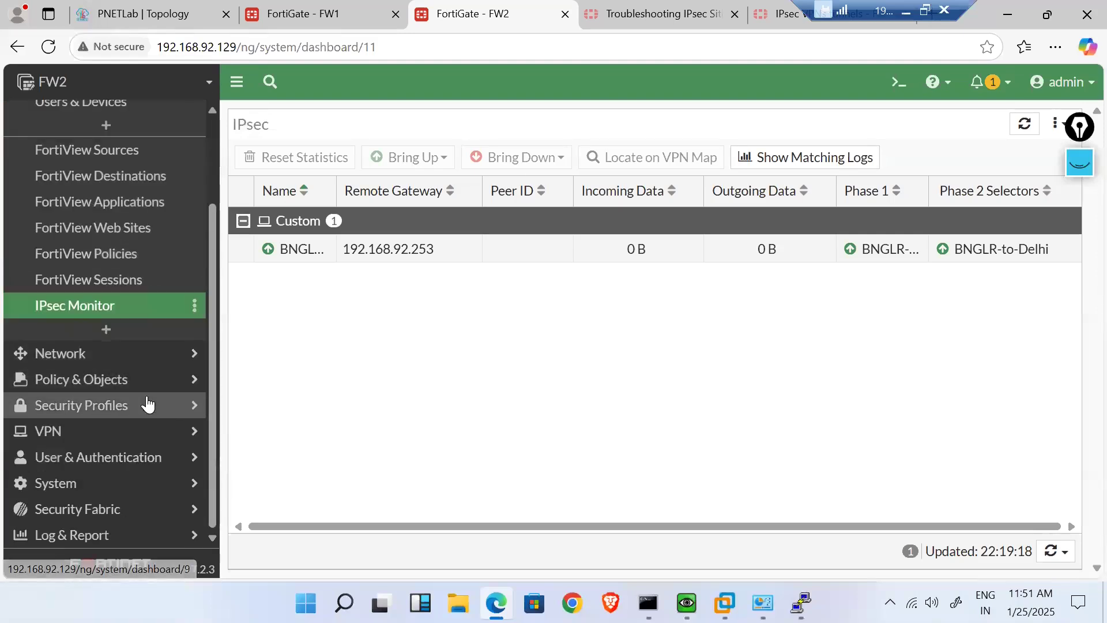
- Open FW2's LAN-to-VPN policy in the editor and review its settings
{"action": "left_click", "coordinate": [141, 381]}
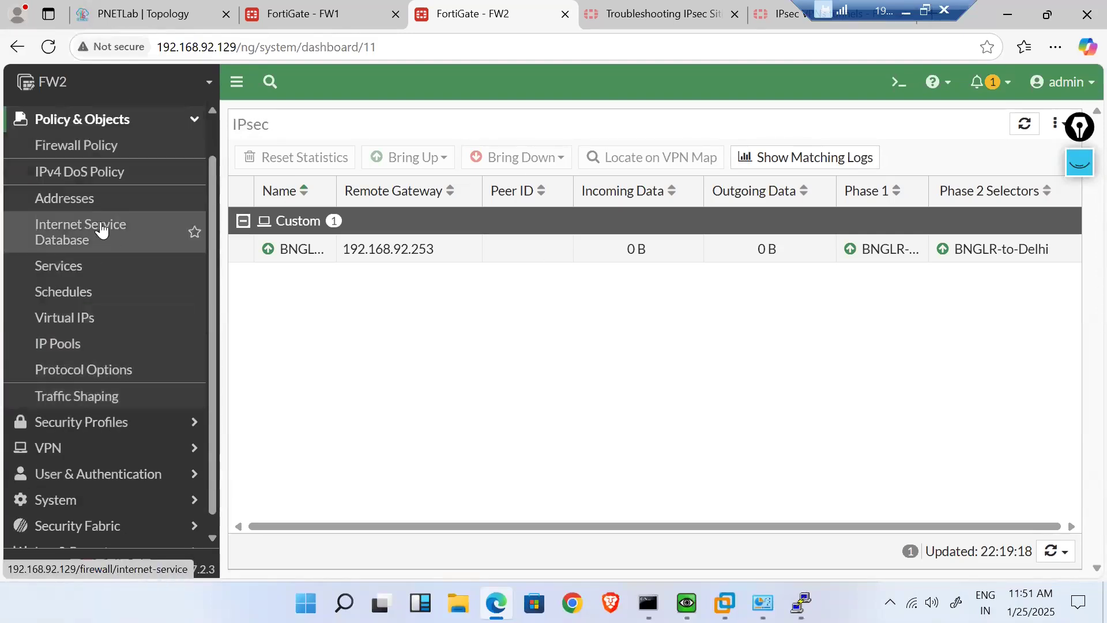
{"action": "left_click", "coordinate": [87, 148]}
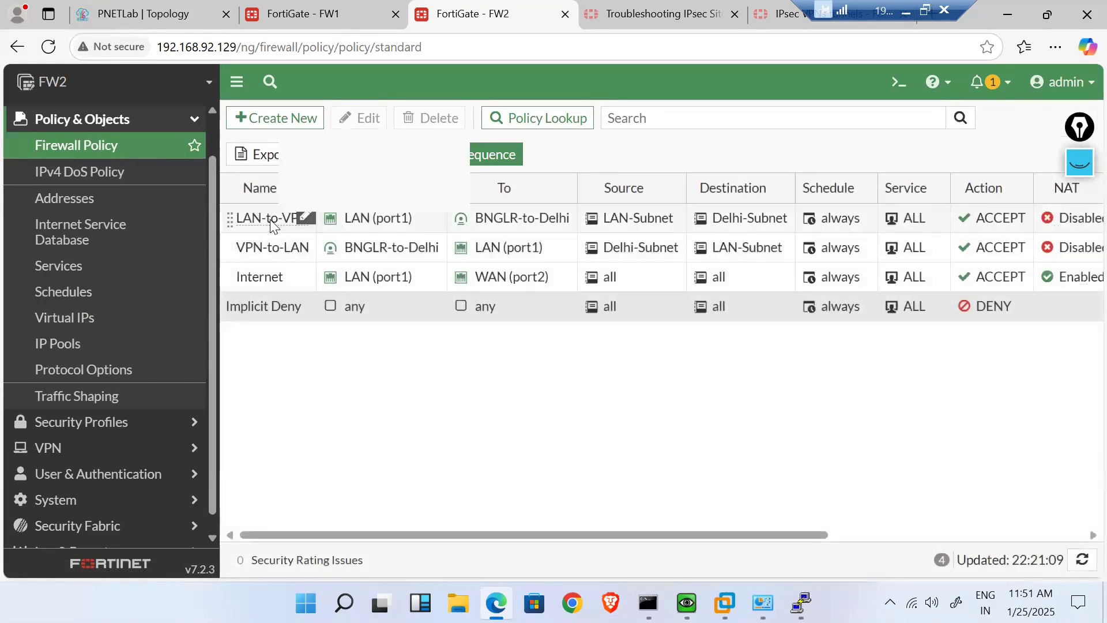
{"action": "double_click", "coordinate": [274, 225]}
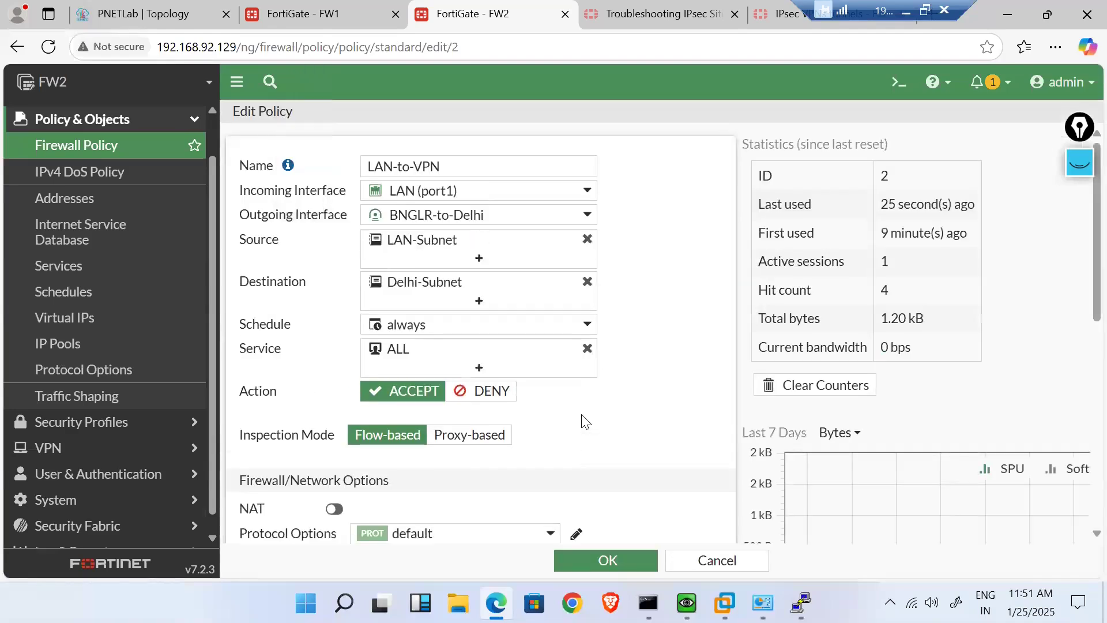
{"action": "scroll", "coordinate": [656, 336], "scroll_direction": "down", "scroll_amount": 1}
{"action": "scroll", "coordinate": [656, 337], "scroll_direction": "down", "scroll_amount": 6}
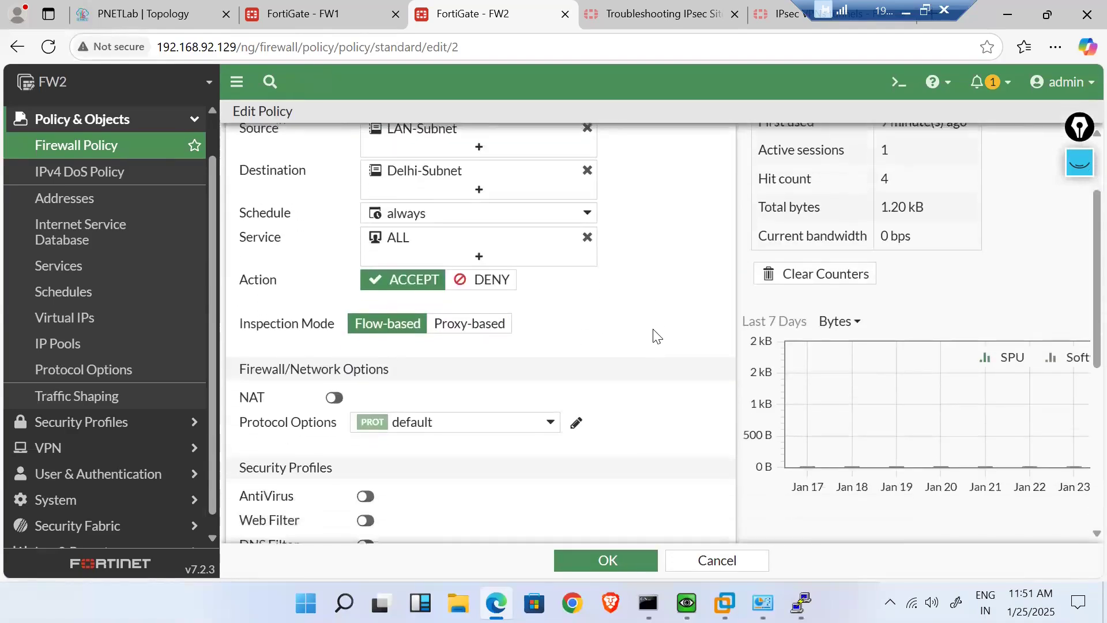
{"action": "scroll", "coordinate": [656, 337], "scroll_direction": "up", "scroll_amount": 6}
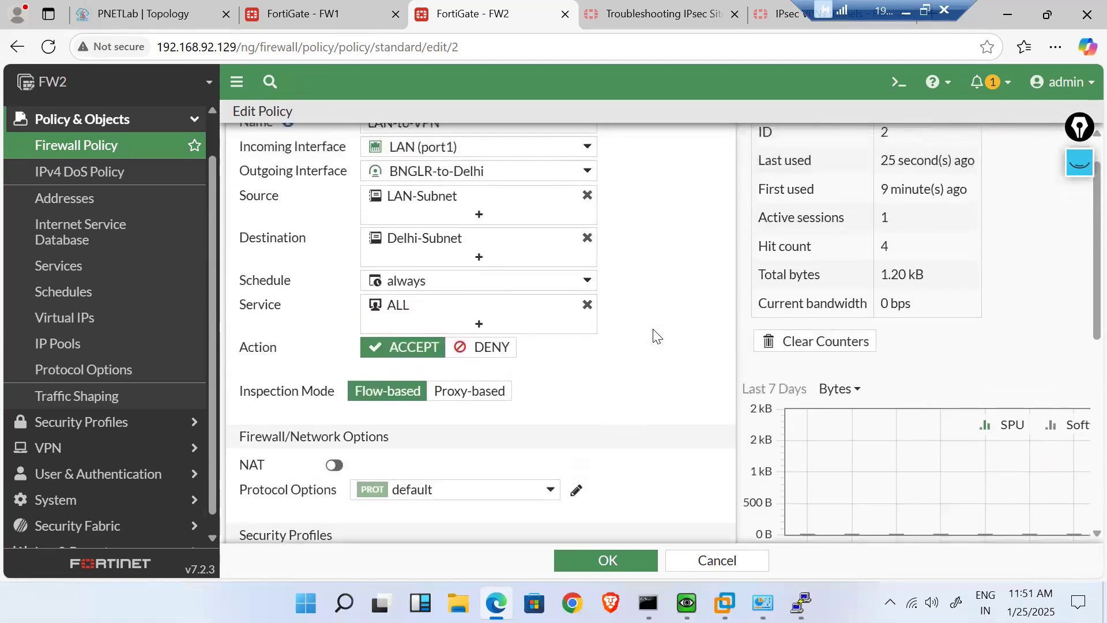
{"action": "scroll", "coordinate": [601, 344], "scroll_direction": "up", "scroll_amount": 1}
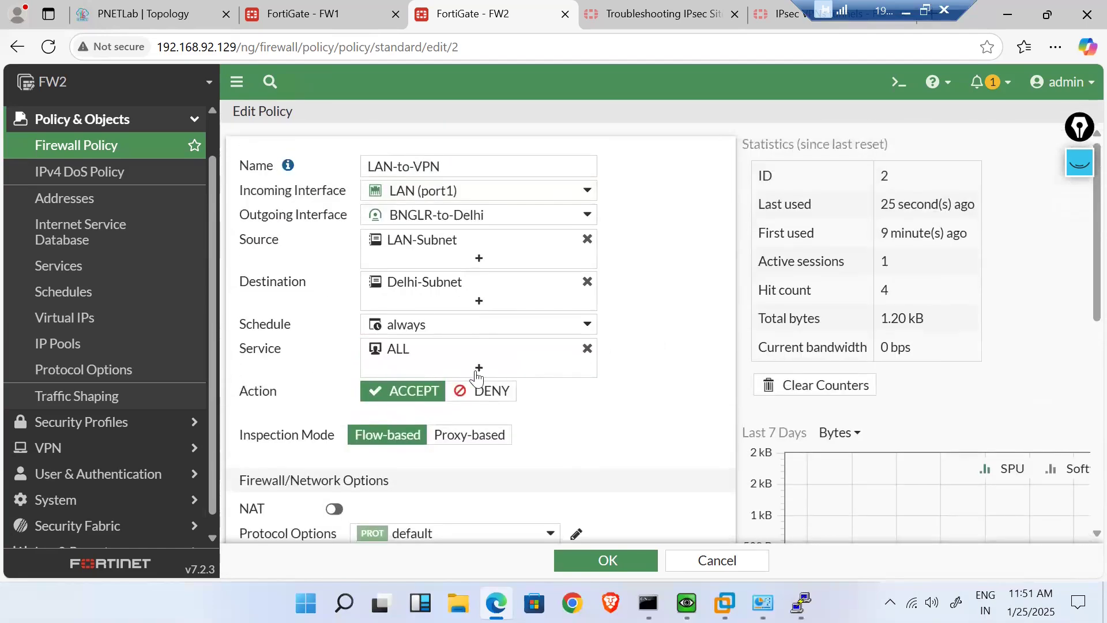
- Cancel without saving and review the policy list: LAN-to-VPN 1.20 kB, VPN-to-LAN 0 B
{"action": "scroll", "coordinate": [606, 438], "scroll_direction": "down", "scroll_amount": 7}
{"action": "scroll", "coordinate": [607, 433], "scroll_direction": "down", "scroll_amount": 1}
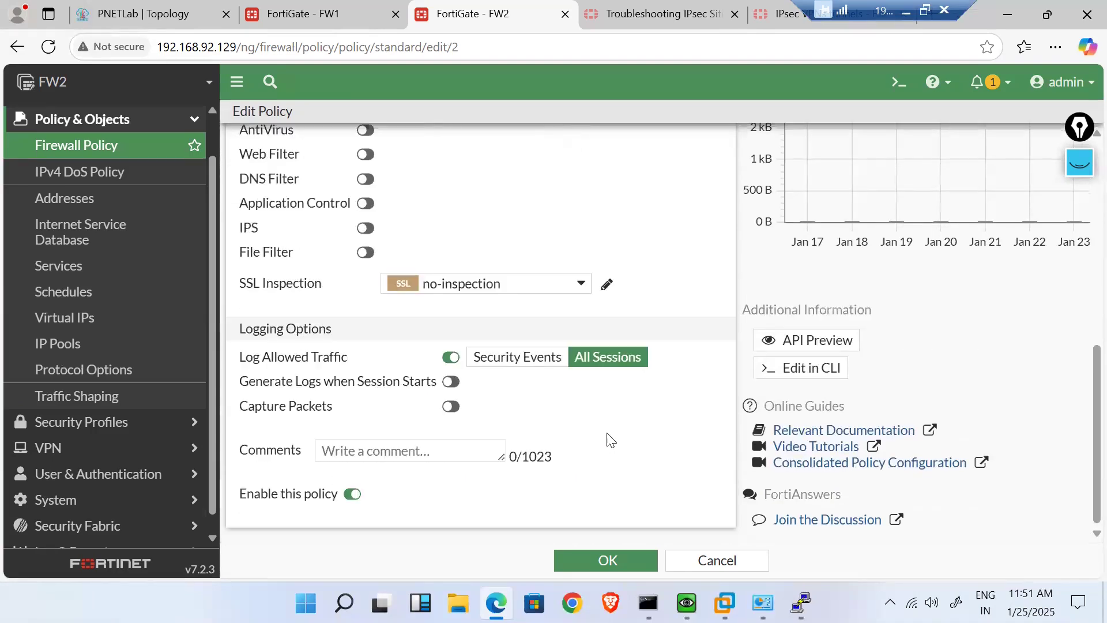
{"action": "left_click", "coordinate": [694, 562]}
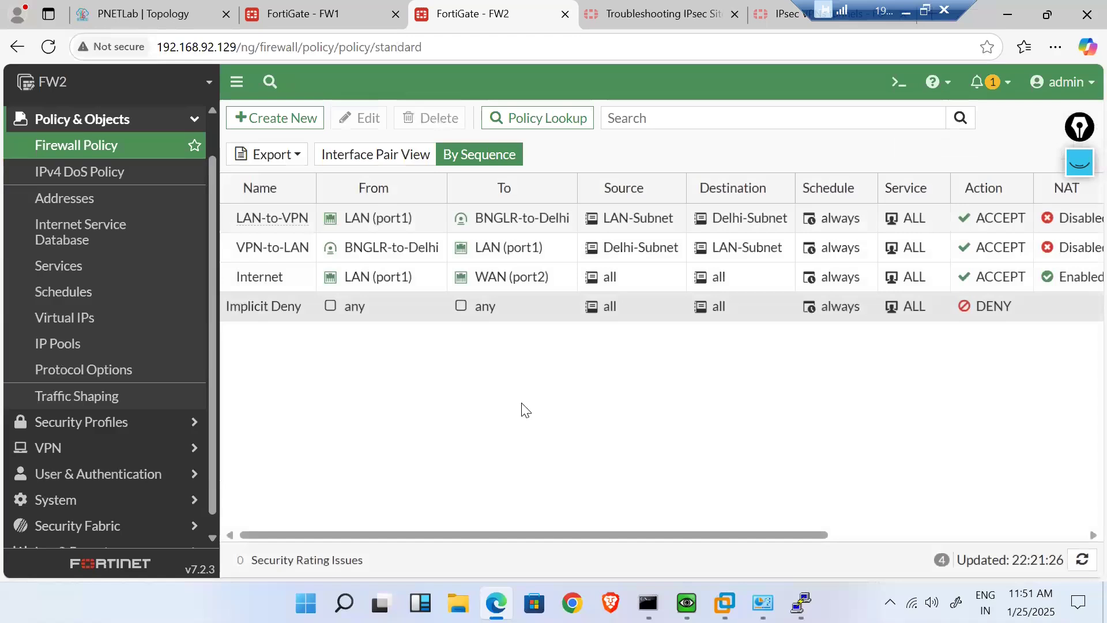
{"action": "scroll", "coordinate": [493, 435], "scroll_direction": "right", "scroll_amount": 5}
{"action": "scroll", "coordinate": [494, 436], "scroll_direction": "right", "scroll_amount": 3}
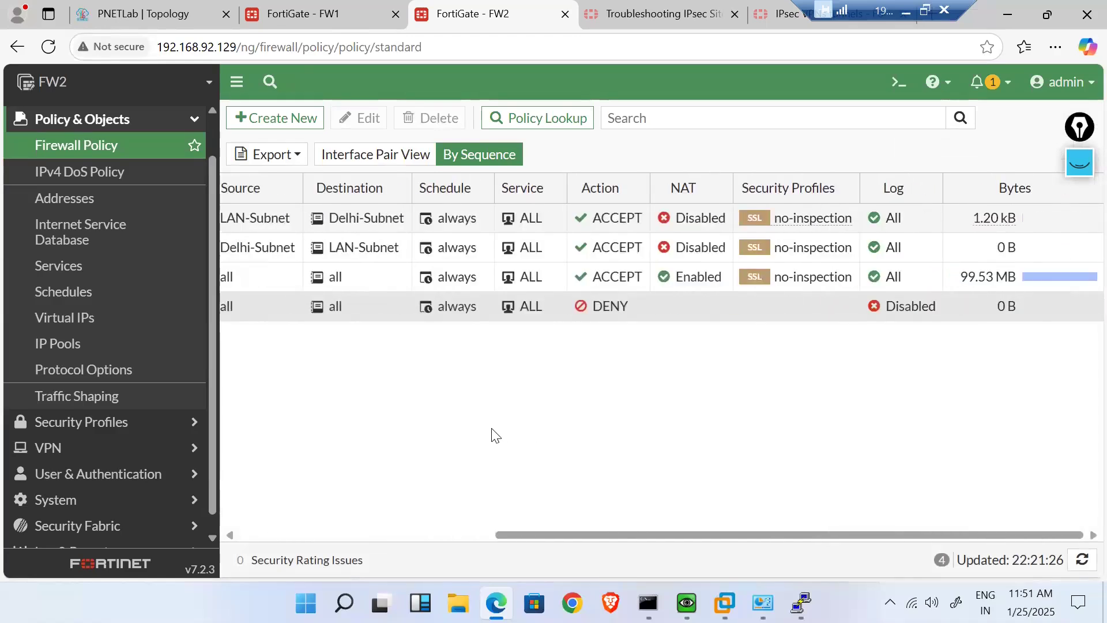
{"action": "scroll", "coordinate": [494, 436], "scroll_direction": "left", "scroll_amount": 8}
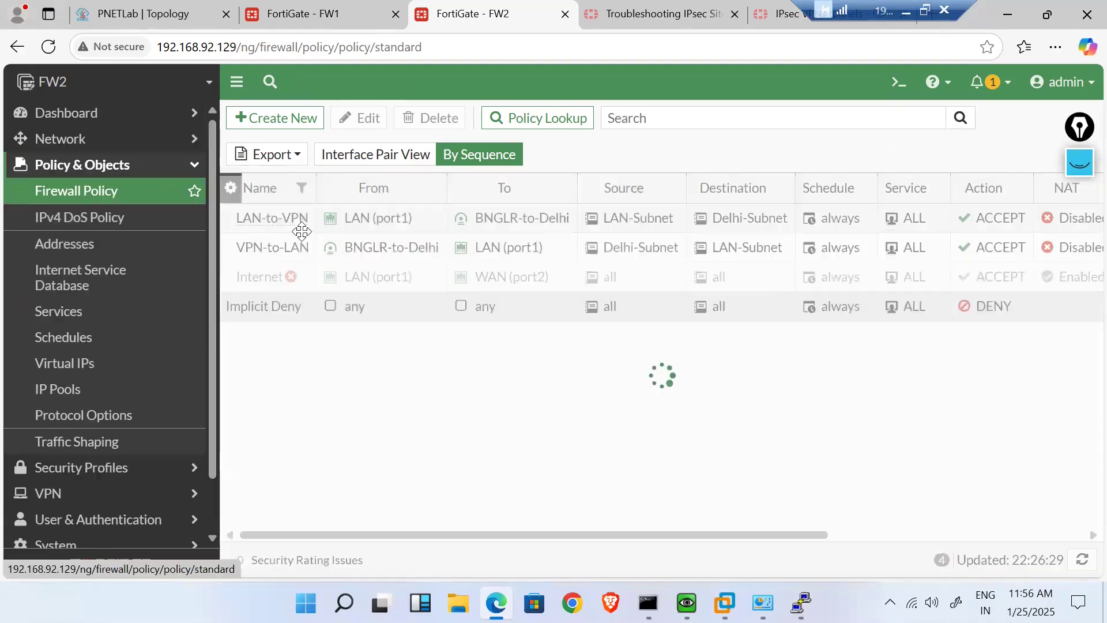
- Enable the Internet firewall policy on FW2
{"action": "right_click", "coordinate": [247, 274]}
{"action": "mouse_move", "coordinate": [353, 321]}
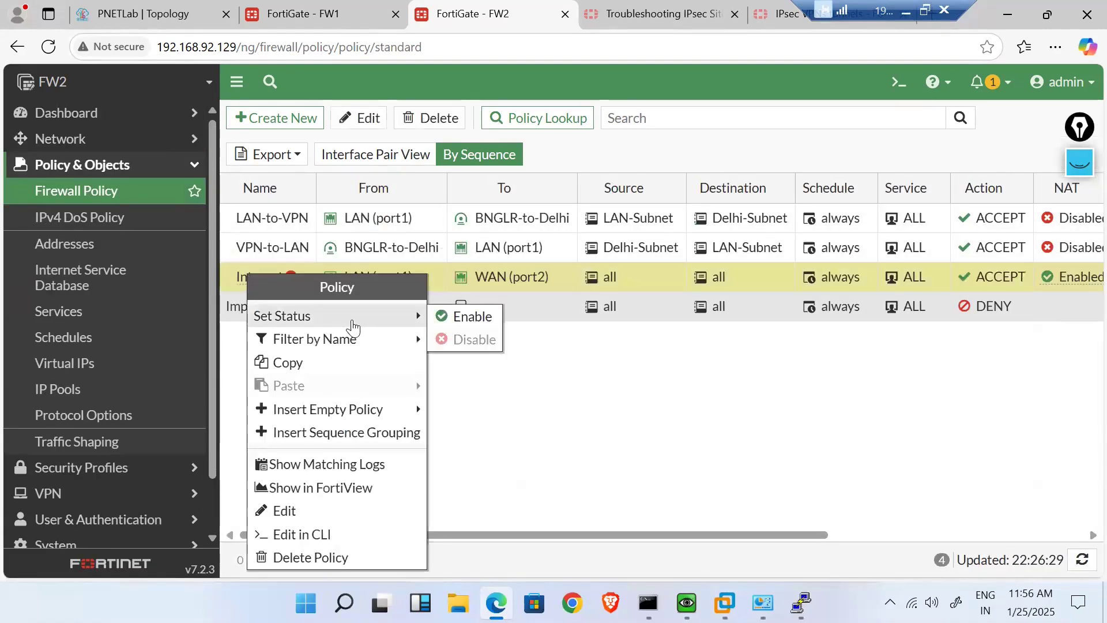
{"action": "left_click", "coordinate": [450, 321]}
- Re-enable the Internet policy in FW1's Firewall Policy list too
{"action": "left_click", "coordinate": [298, 3]}
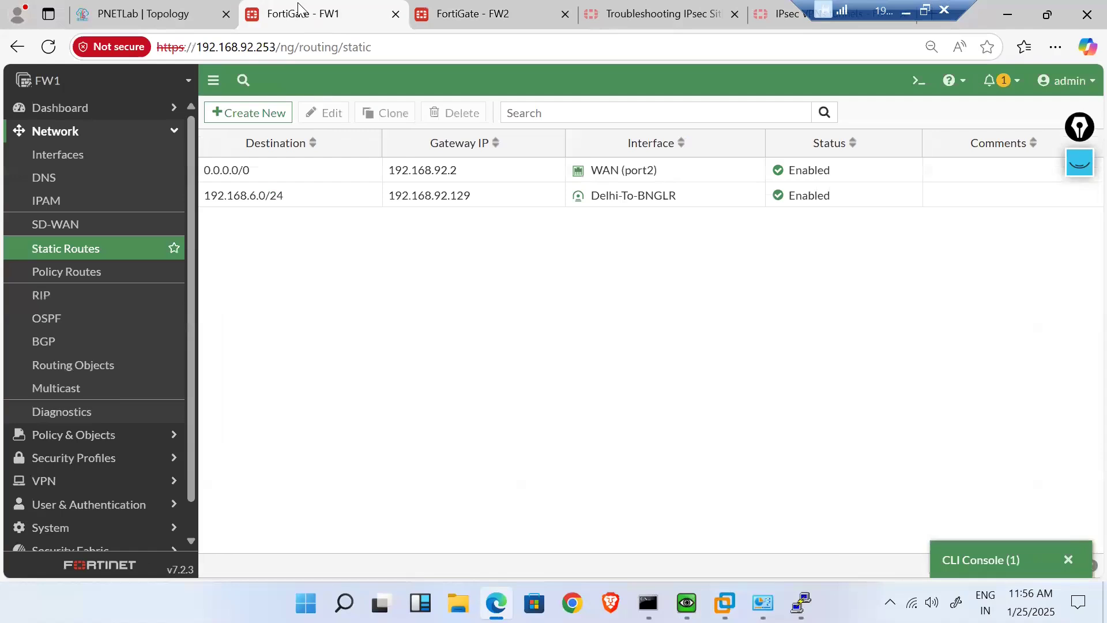
{"action": "left_click", "coordinate": [136, 437]}
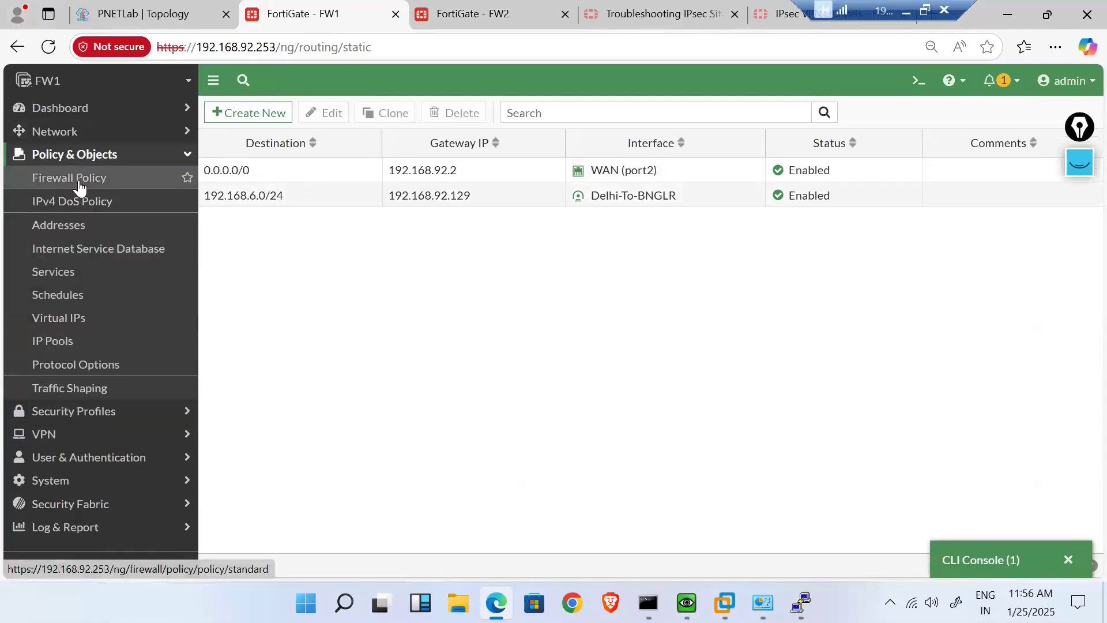
{"action": "left_click", "coordinate": [78, 179]}
{"action": "right_click", "coordinate": [240, 227]}
{"action": "mouse_move", "coordinate": [366, 270]}
{"action": "left_click", "coordinate": [444, 266]}
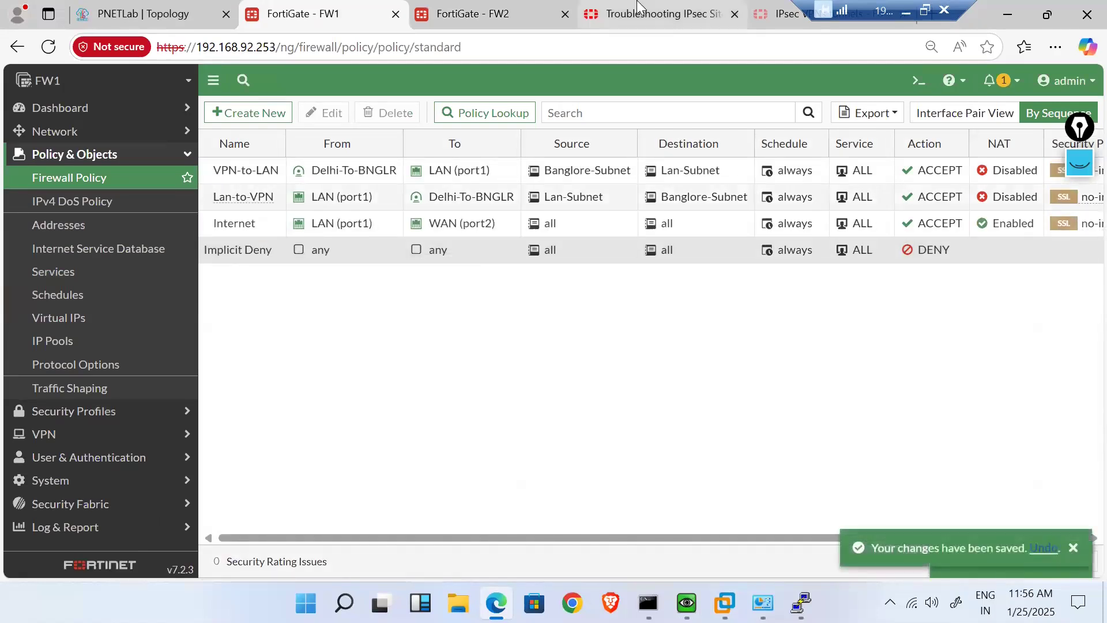
{"action": "left_click", "coordinate": [646, 14]}
- Look over the FW1 and FW2 firewall pages
{"action": "scroll", "coordinate": [416, 372], "scroll_direction": "down", "scroll_amount": 9}
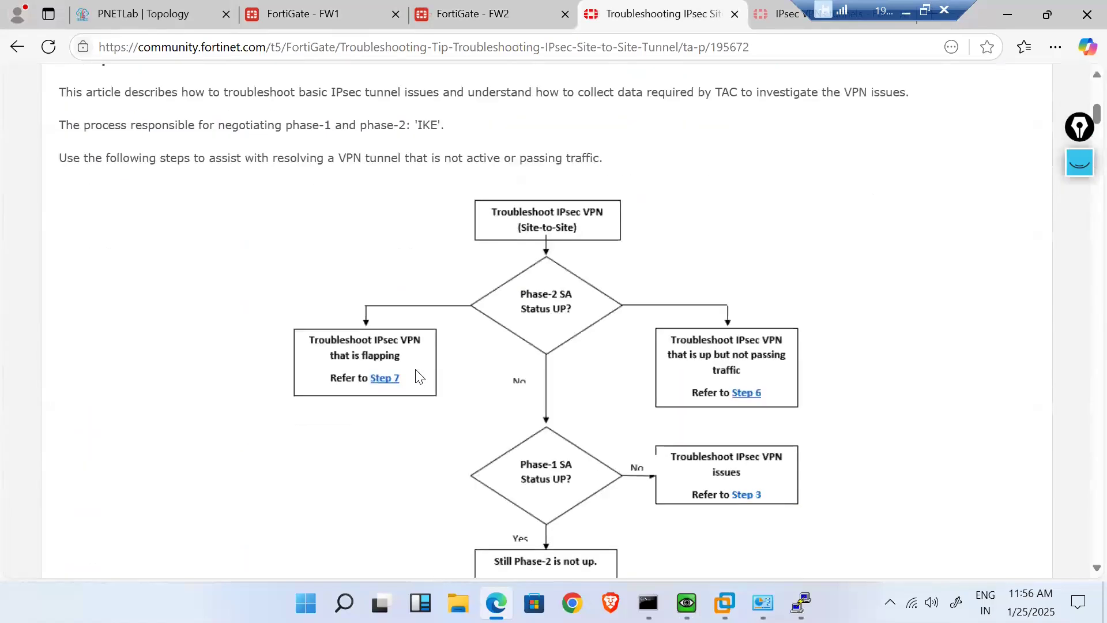
{"action": "scroll", "coordinate": [418, 376], "scroll_direction": "up", "scroll_amount": 3}
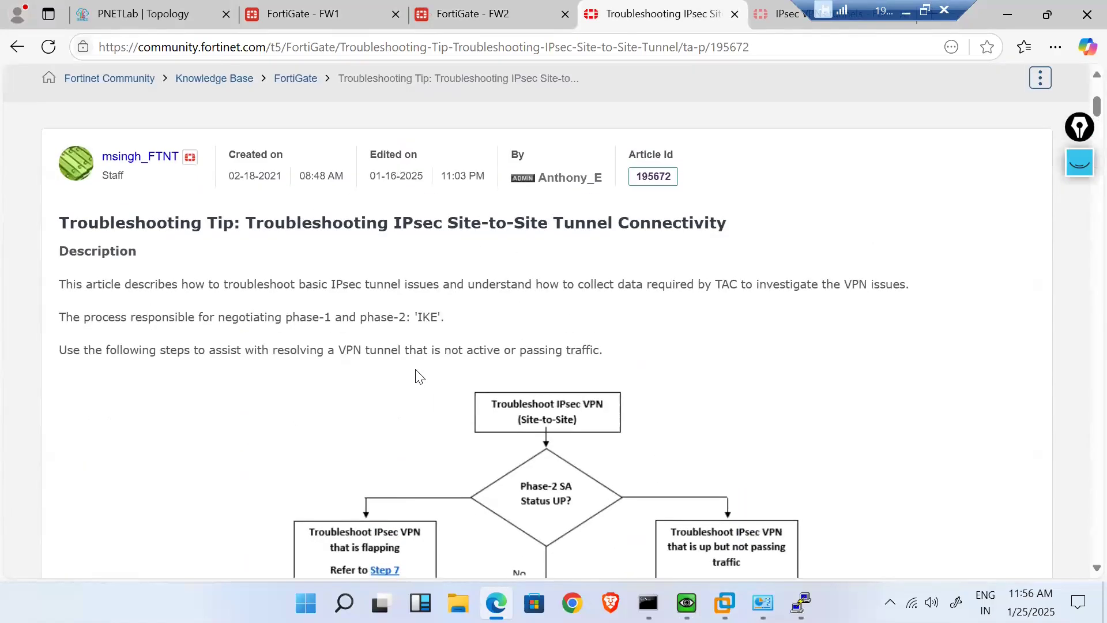
{"action": "left_click", "coordinate": [352, 8]}
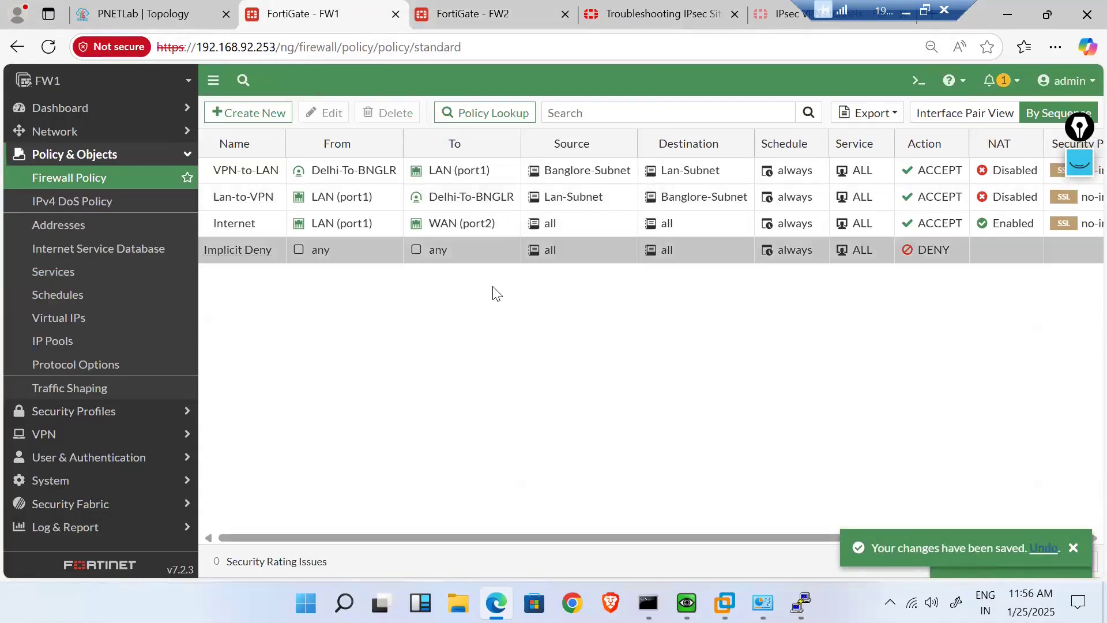
{"action": "left_click", "coordinate": [483, 17]}
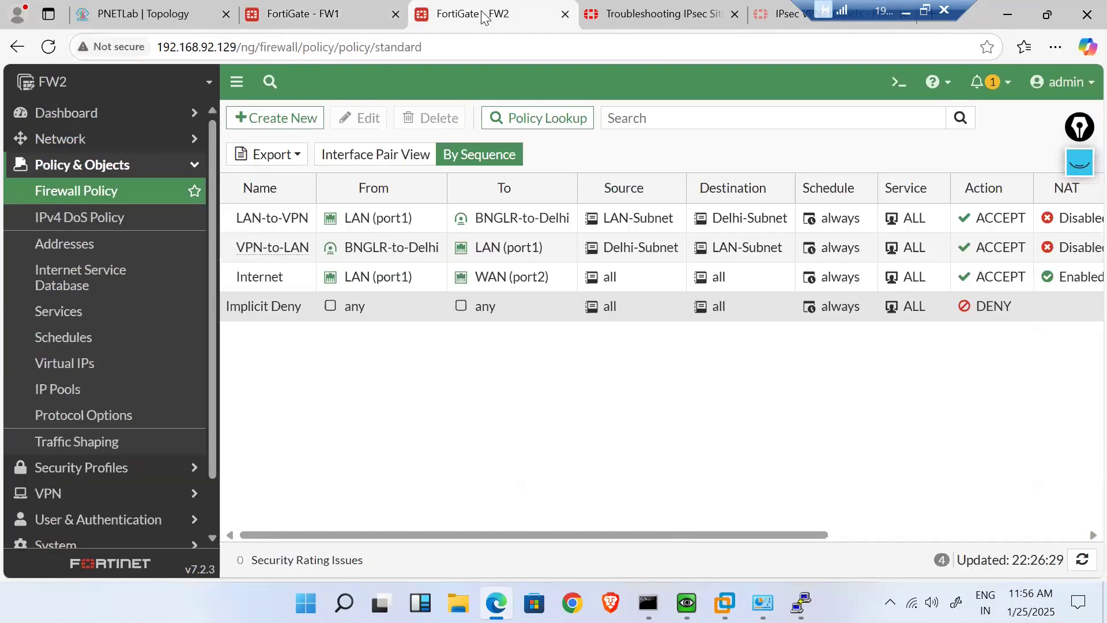
{"action": "left_click", "coordinate": [382, 8]}
- Scroll the IPsec troubleshooting article to its Solution Steps 1–2 on Phase-2 status
{"action": "left_click", "coordinate": [652, 14]}
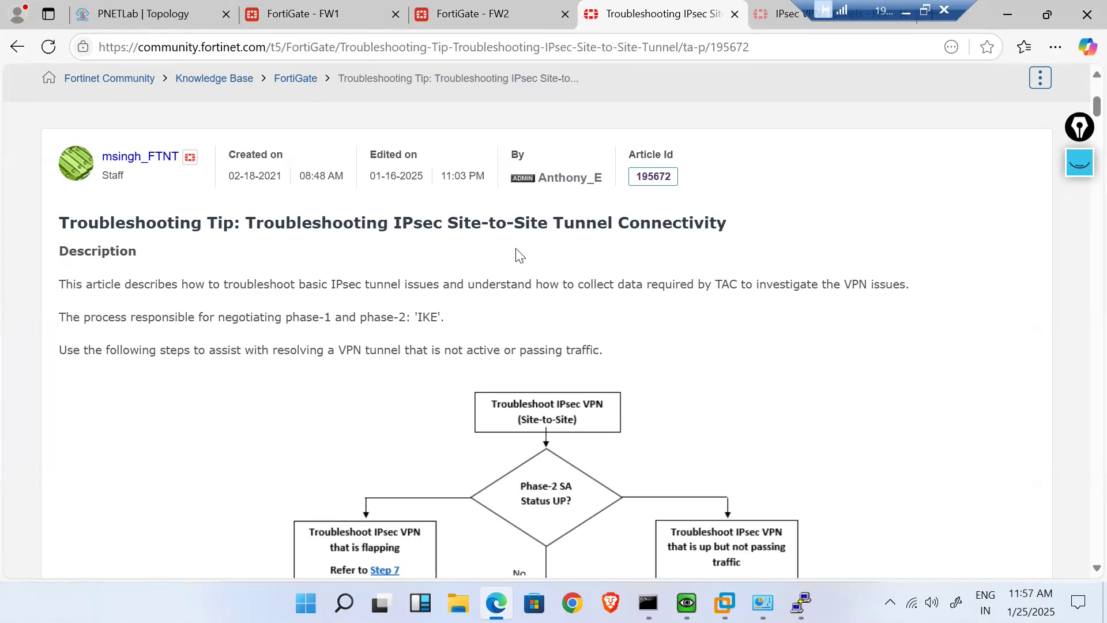
{"action": "scroll", "coordinate": [310, 363], "scroll_direction": "down", "scroll_amount": 10}
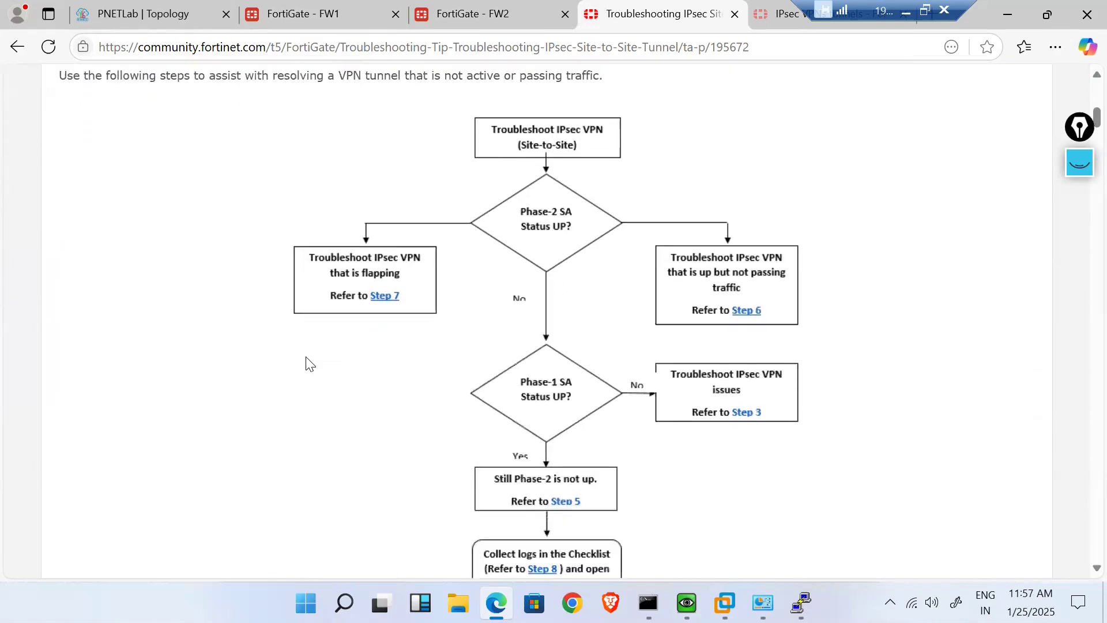
{"action": "scroll", "coordinate": [310, 363], "scroll_direction": "down", "scroll_amount": 4}
{"action": "scroll", "coordinate": [310, 364], "scroll_direction": "up", "scroll_amount": 1}
{"action": "scroll", "coordinate": [306, 358], "scroll_direction": "up", "scroll_amount": 4}
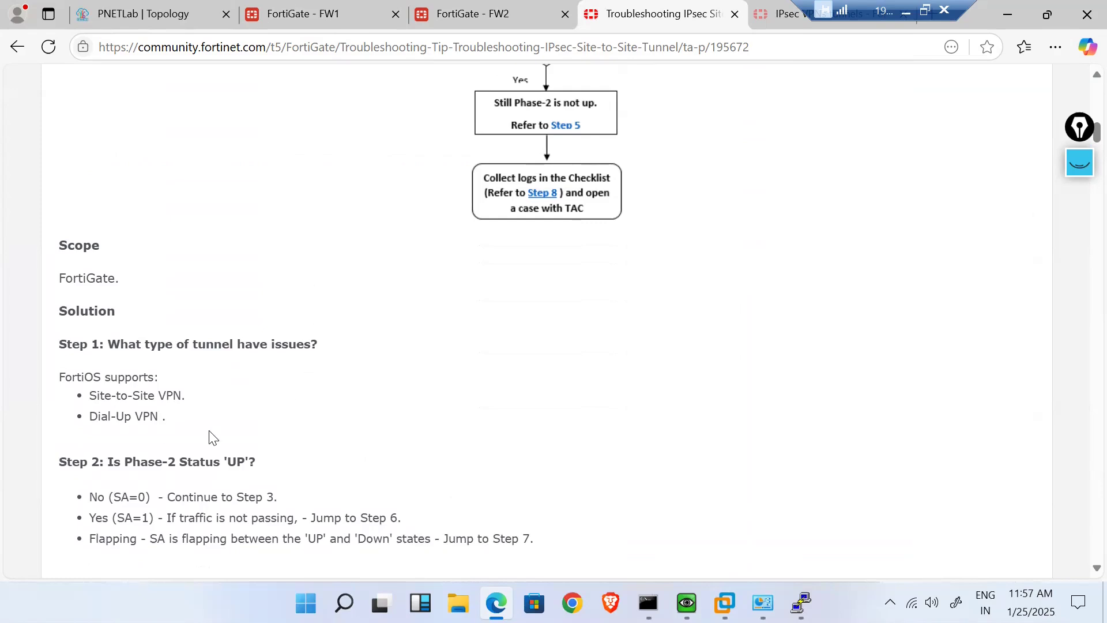
{"action": "scroll", "coordinate": [212, 436], "scroll_direction": "down", "scroll_amount": 3}
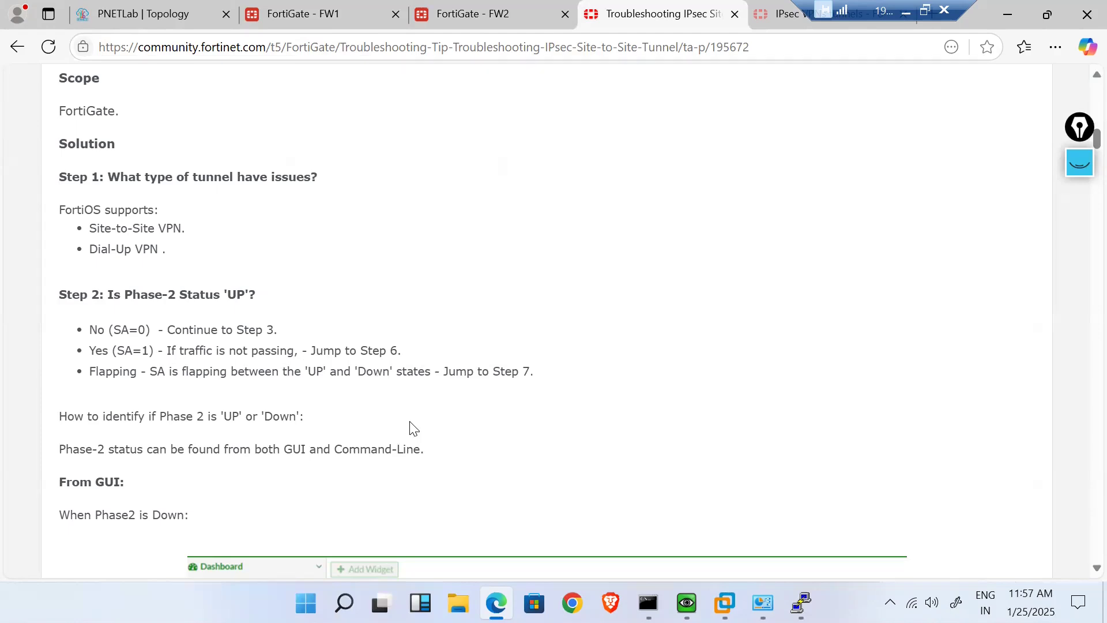
- Read the article's Steps 3–6 on Phase 2 selectors, then go back to FW1's Firewall Policy list
{"action": "scroll", "coordinate": [408, 431], "scroll_direction": "down", "scroll_amount": 10}
{"action": "scroll", "coordinate": [408, 432], "scroll_direction": "down", "scroll_amount": 10}
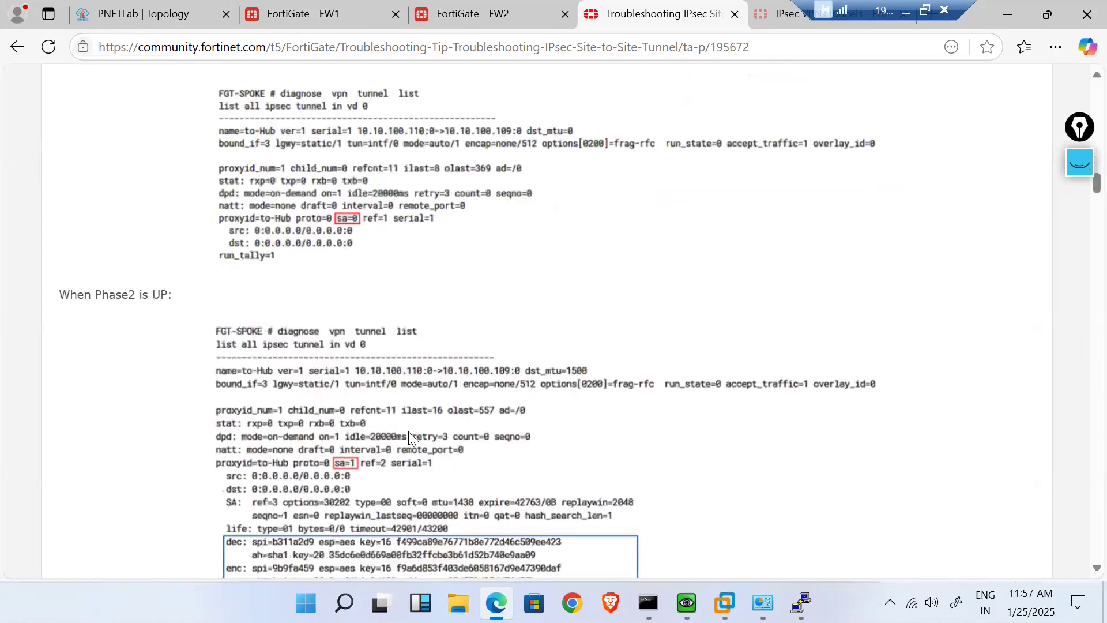
{"action": "scroll", "coordinate": [409, 431], "scroll_direction": "down", "scroll_amount": 3}
{"action": "scroll", "coordinate": [408, 432], "scroll_direction": "up", "scroll_amount": 10}
{"action": "scroll", "coordinate": [408, 431], "scroll_direction": "down", "scroll_amount": 12}
{"action": "scroll", "coordinate": [408, 432], "scroll_direction": "down", "scroll_amount": 20}
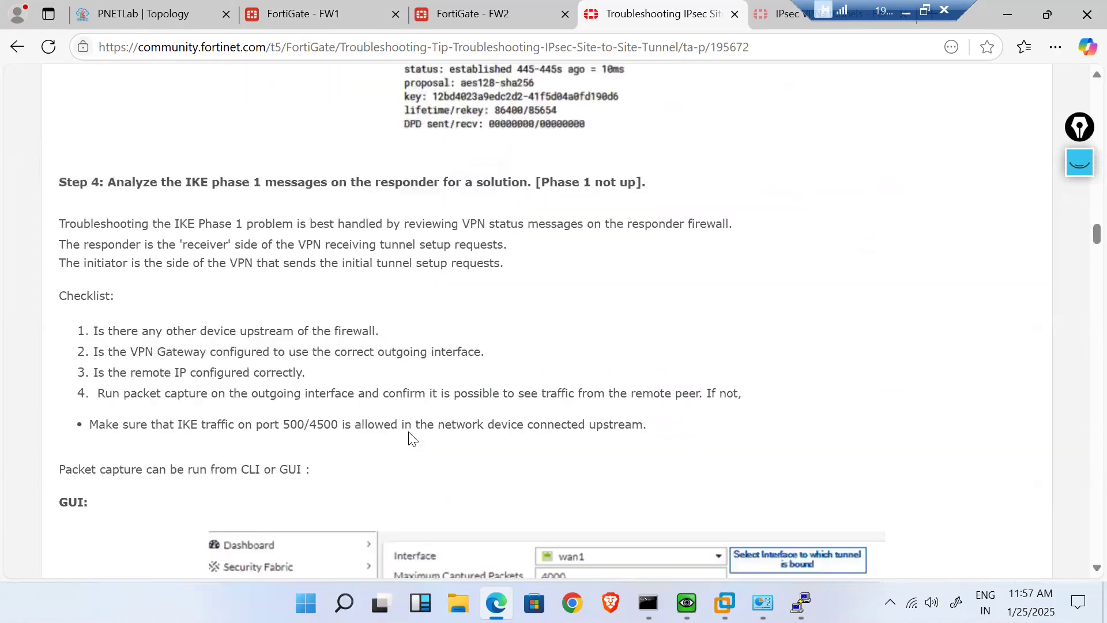
{"action": "scroll", "coordinate": [410, 433], "scroll_direction": "down", "scroll_amount": 5}
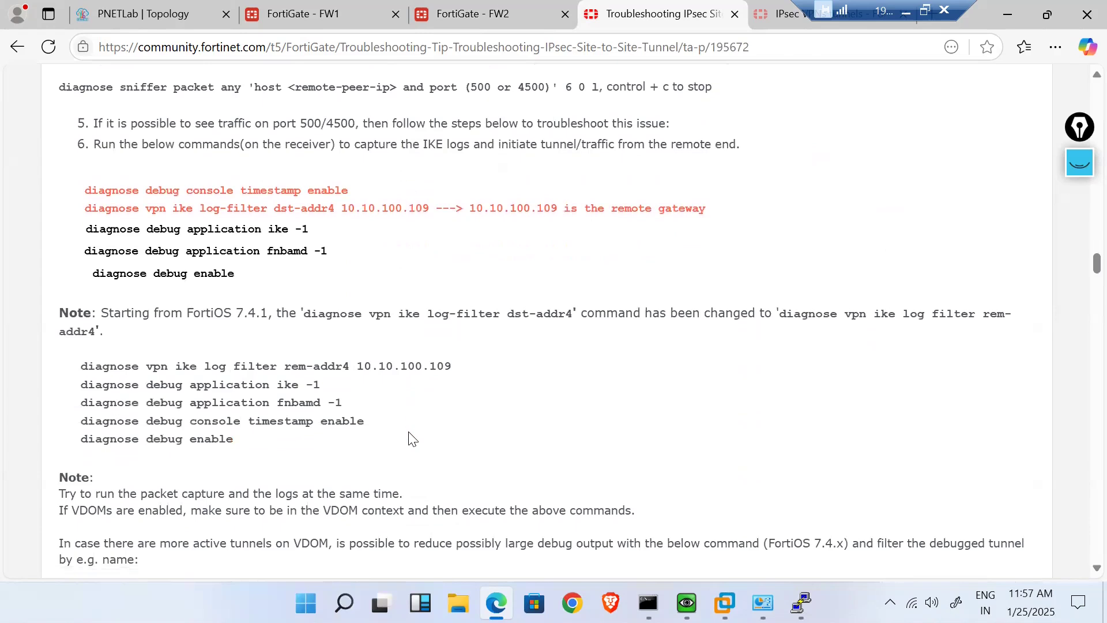
{"action": "scroll", "coordinate": [410, 438], "scroll_direction": "down", "scroll_amount": 10}
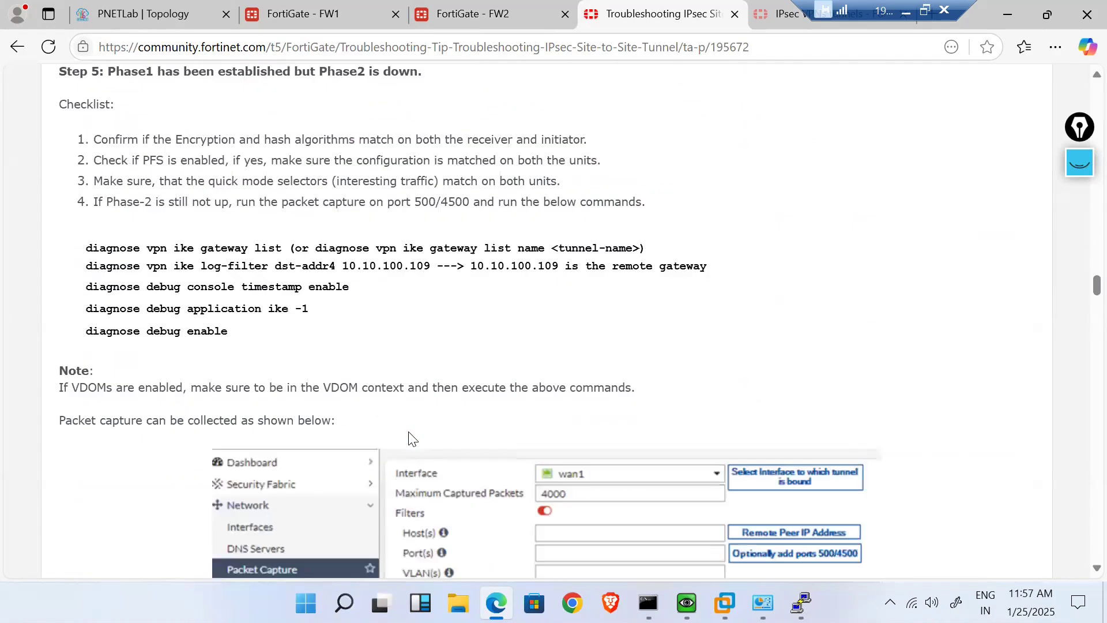
{"action": "scroll", "coordinate": [411, 438], "scroll_direction": "down", "scroll_amount": 8}
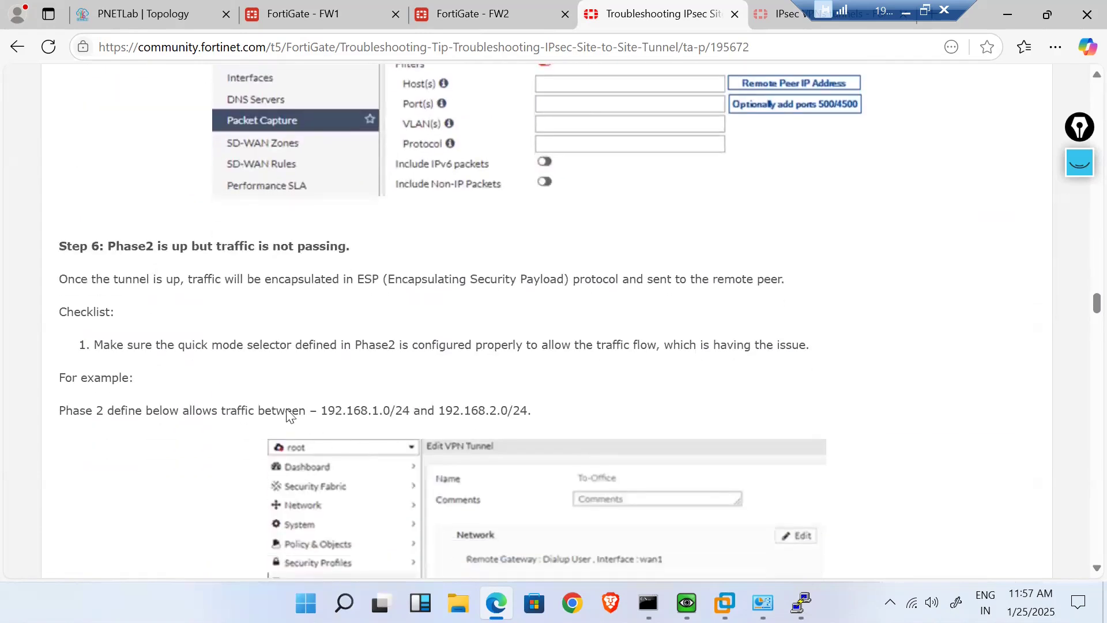
{"action": "scroll", "coordinate": [230, 378], "scroll_direction": "down", "scroll_amount": 1}
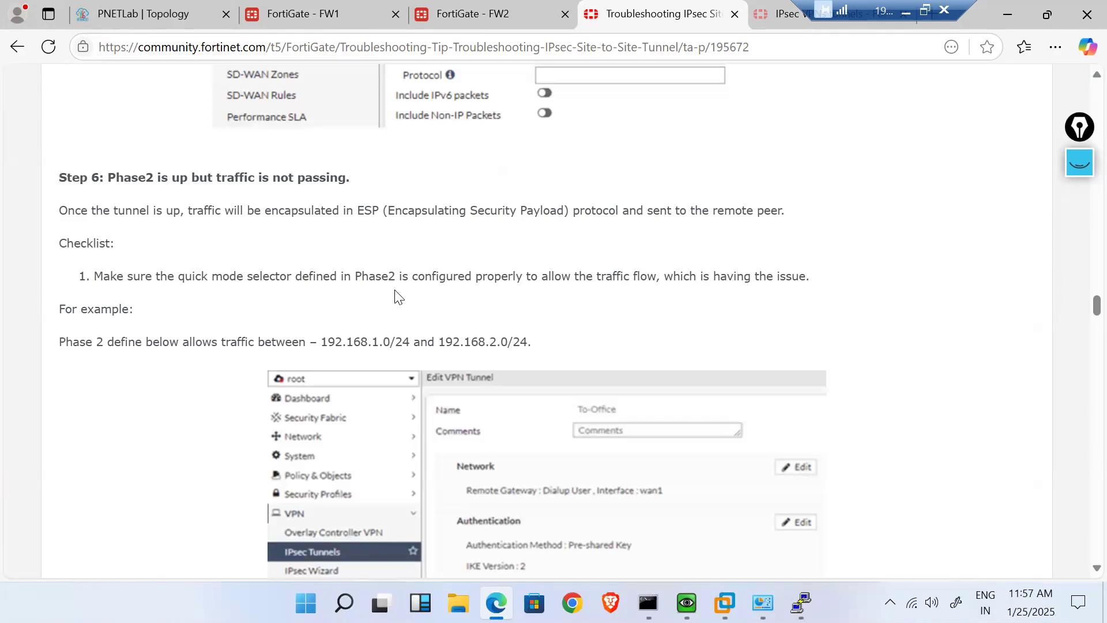
{"action": "left_click", "coordinate": [312, 13]}
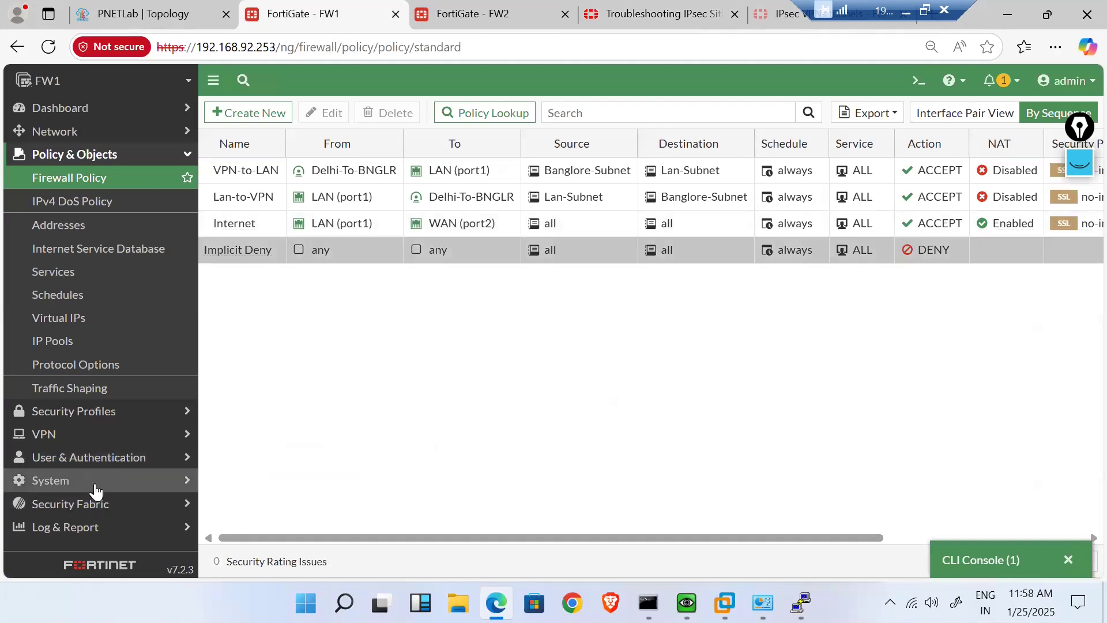
- Inspect FW1's Delhi-To-BNGLR Phase 2 proposal: DES/SHA256, DH groups 14 and 5, 43200-second lifetime
{"action": "left_click", "coordinate": [75, 437]}
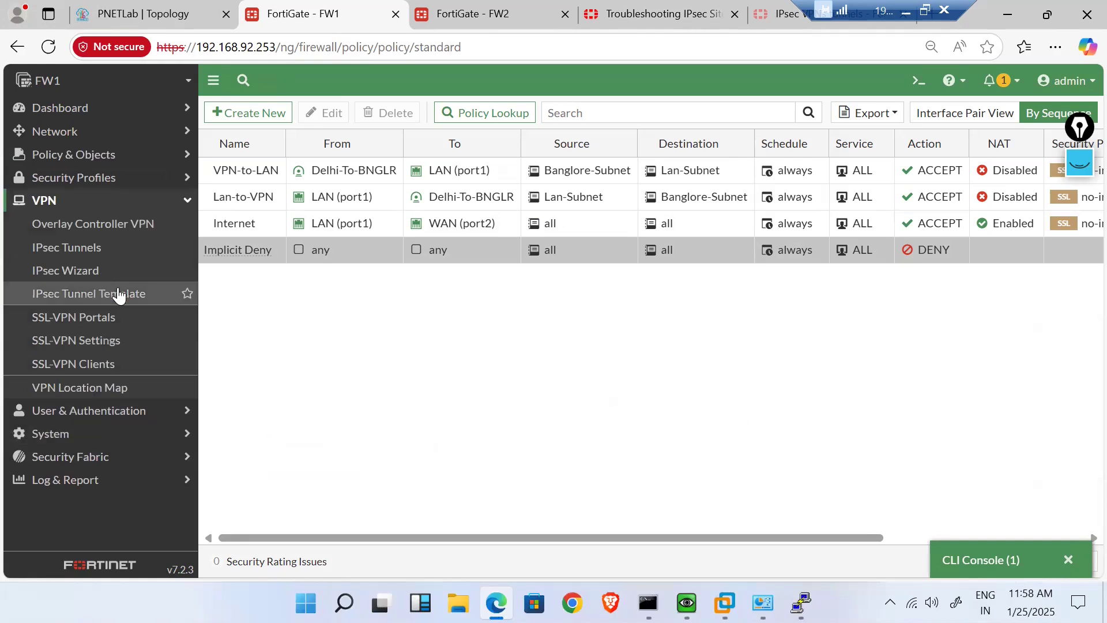
{"action": "left_click", "coordinate": [72, 247]}
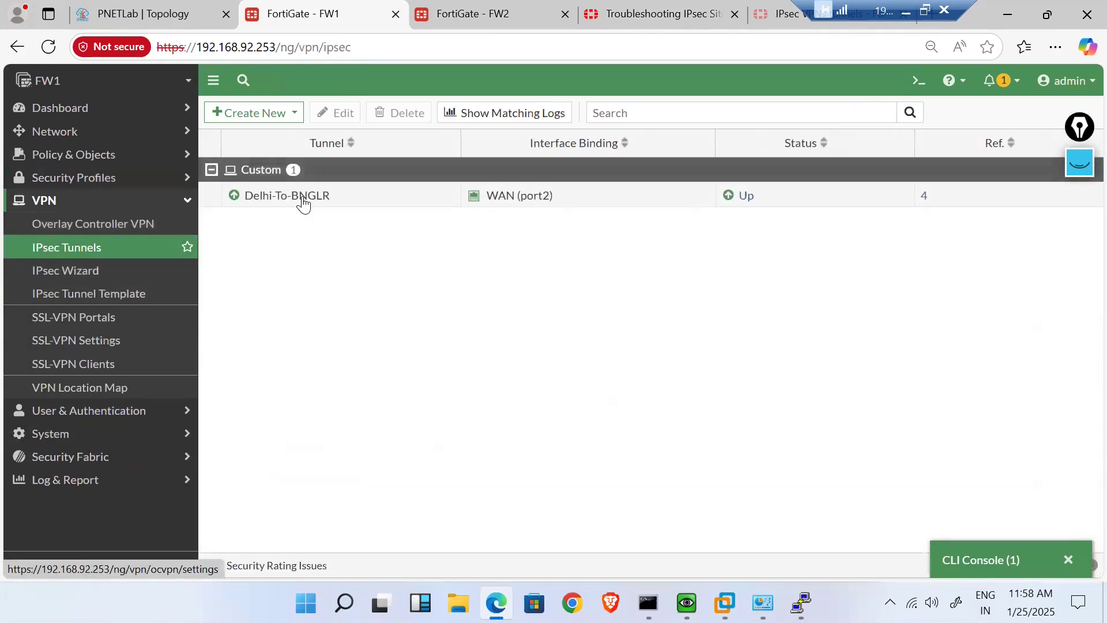
{"action": "double_click", "coordinate": [302, 198]}
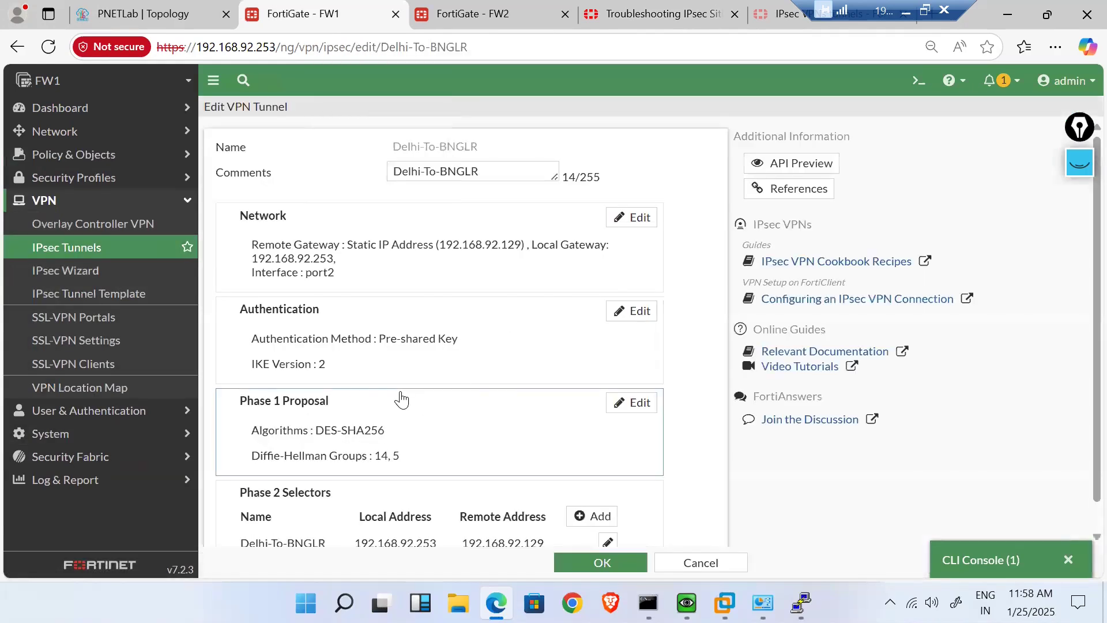
{"action": "scroll", "coordinate": [402, 399], "scroll_direction": "down", "scroll_amount": 1}
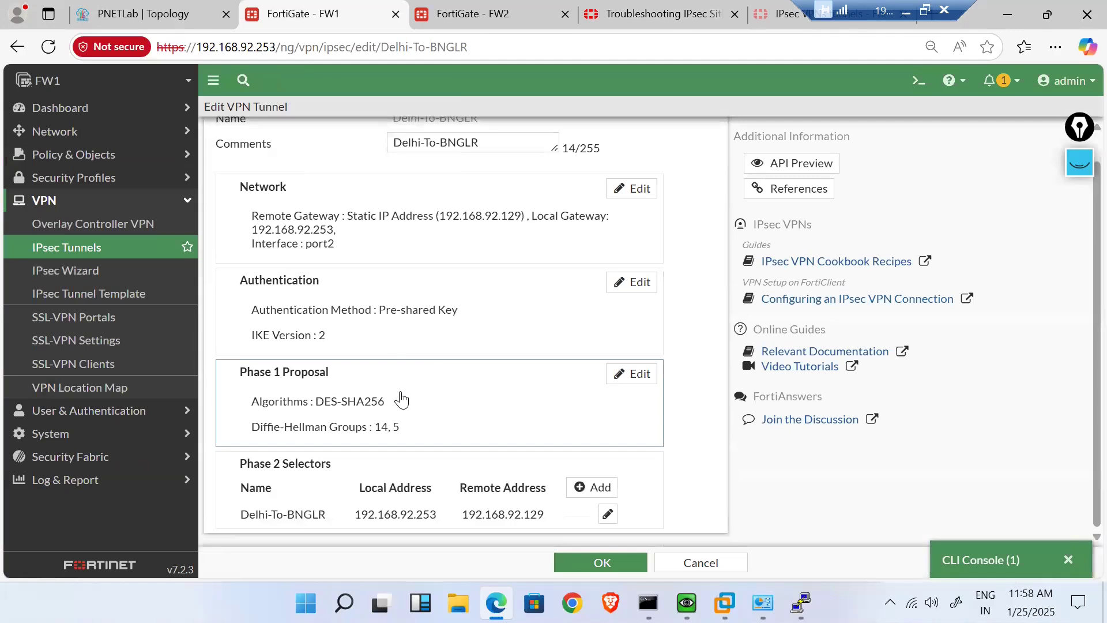
{"action": "double_click", "coordinate": [326, 512]}
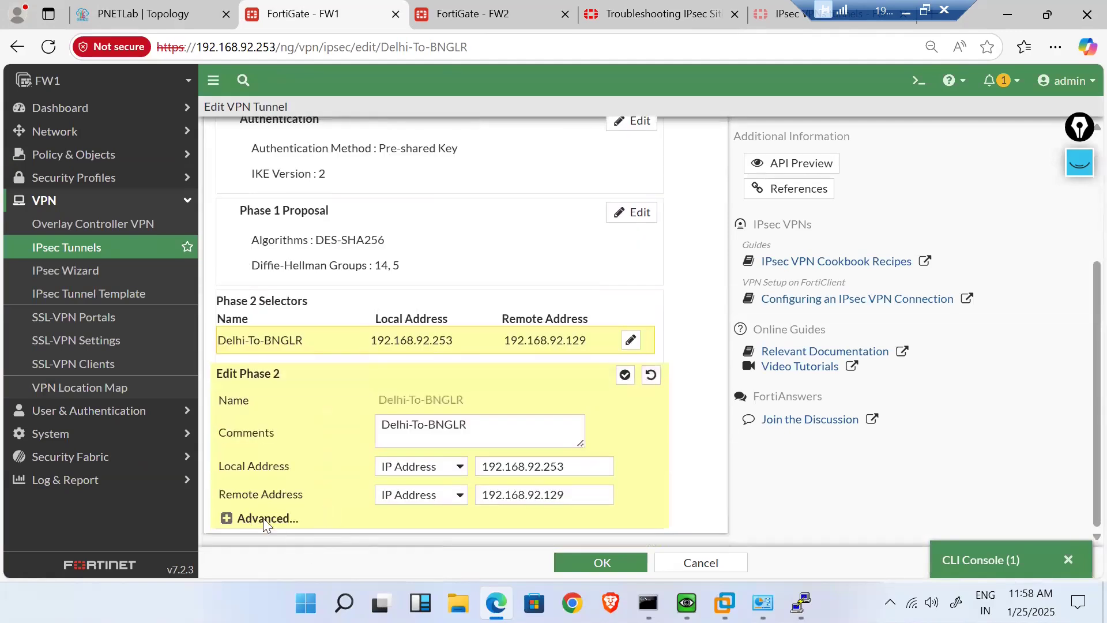
{"action": "left_click", "coordinate": [226, 519]}
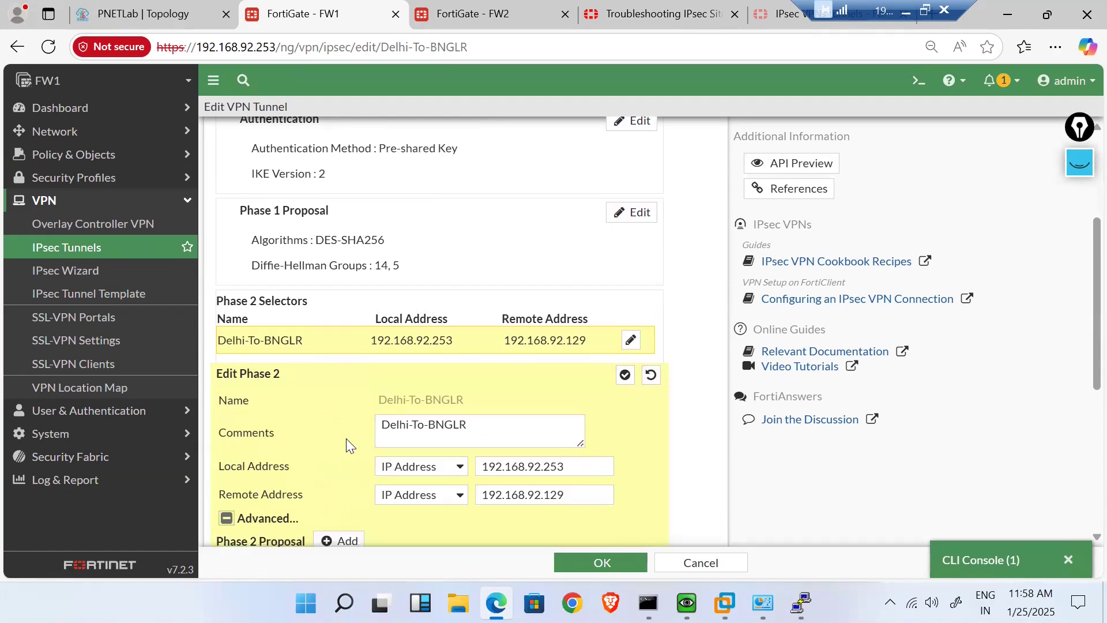
{"action": "scroll", "coordinate": [346, 439], "scroll_direction": "down", "scroll_amount": 6}
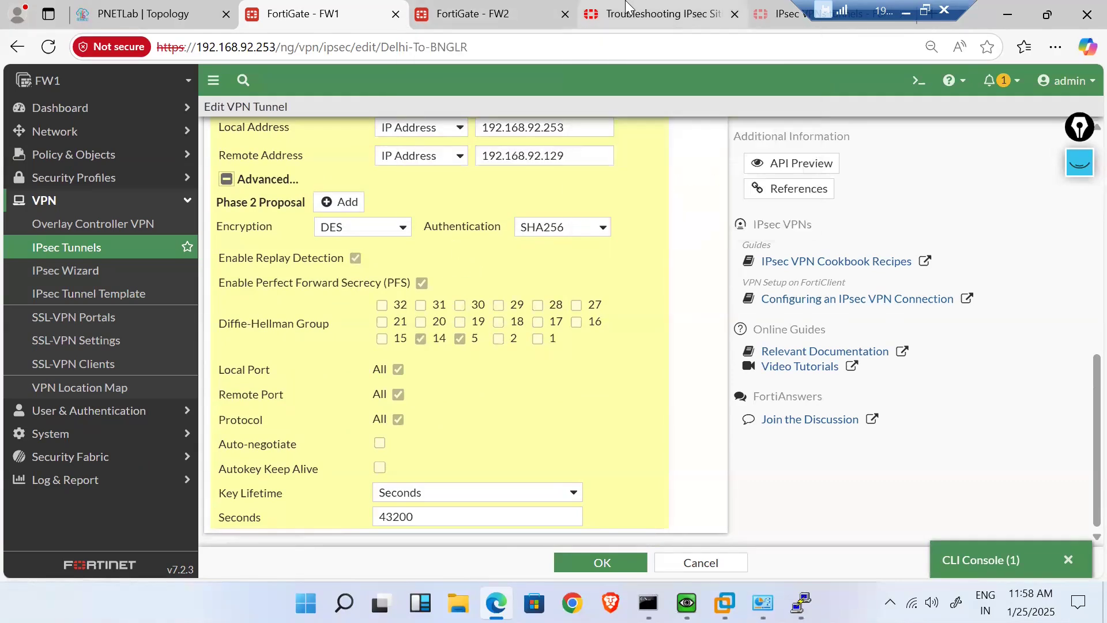
{"action": "left_click", "coordinate": [607, 5]}
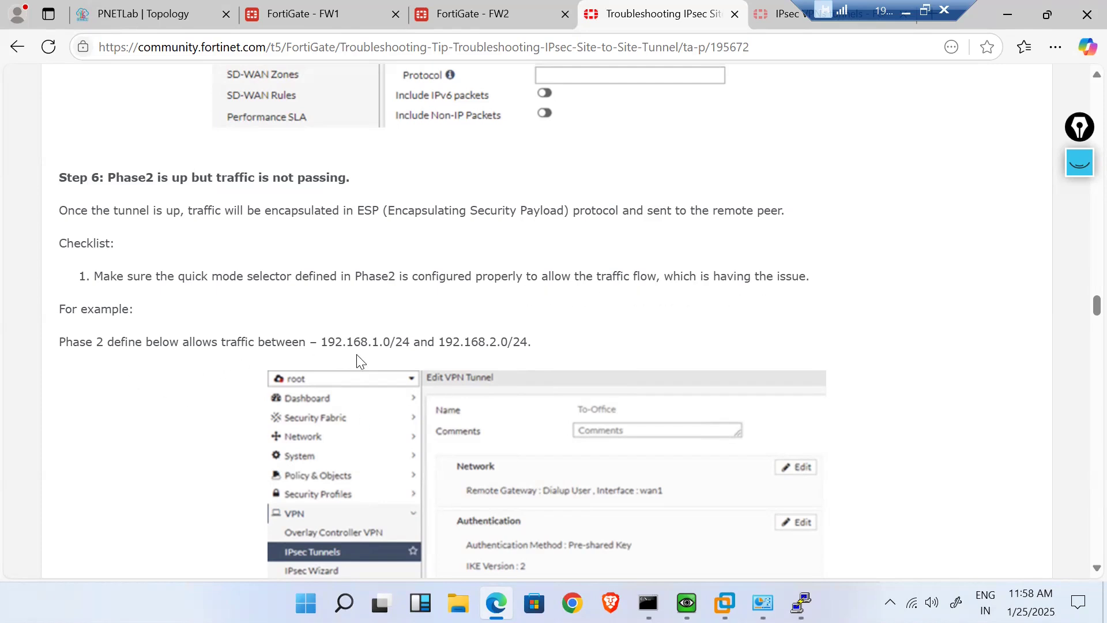
- Compare with the article's Step 6 Edit Phase 2 example, then return to FW1's tunnel editor
{"action": "scroll", "coordinate": [214, 501], "scroll_direction": "down", "scroll_amount": 5}
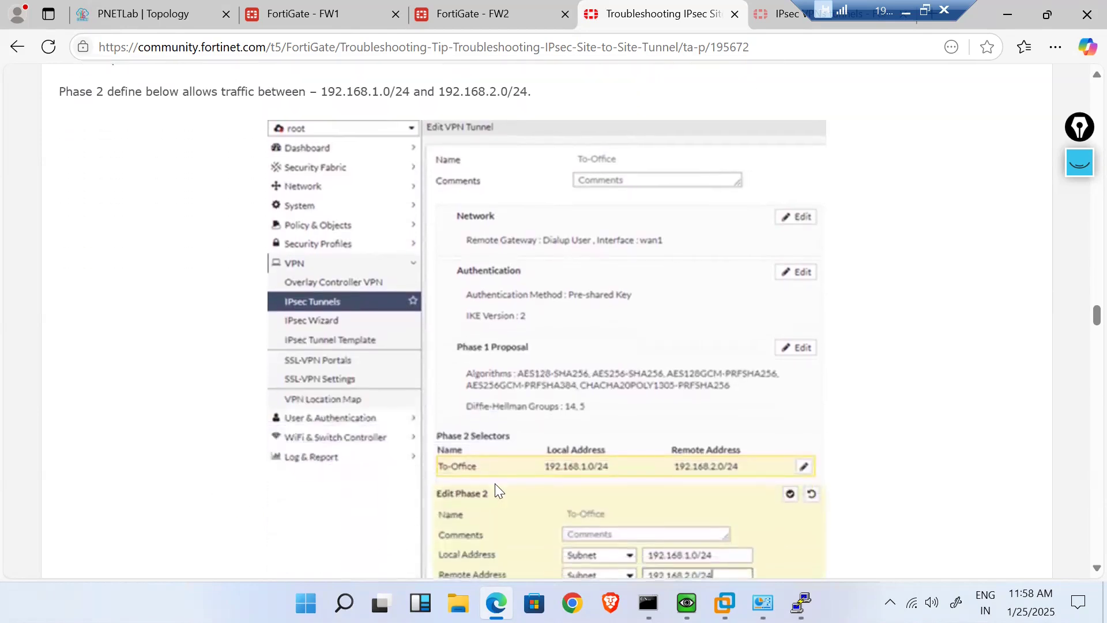
{"action": "scroll", "coordinate": [536, 468], "scroll_direction": "down", "scroll_amount": 2}
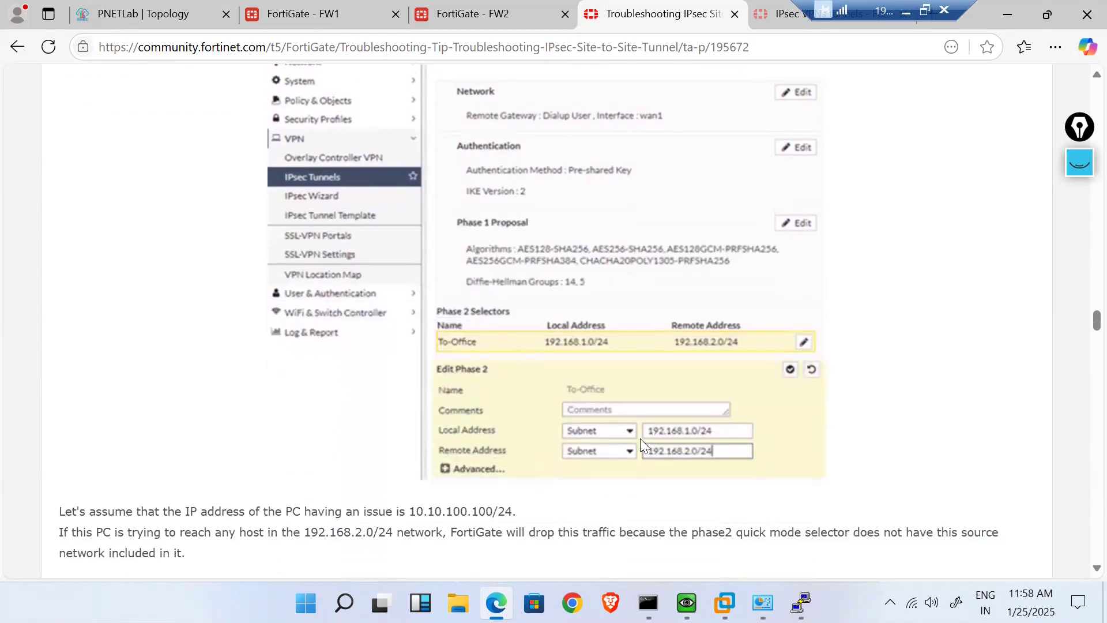
{"action": "left_click", "coordinate": [311, 16]}
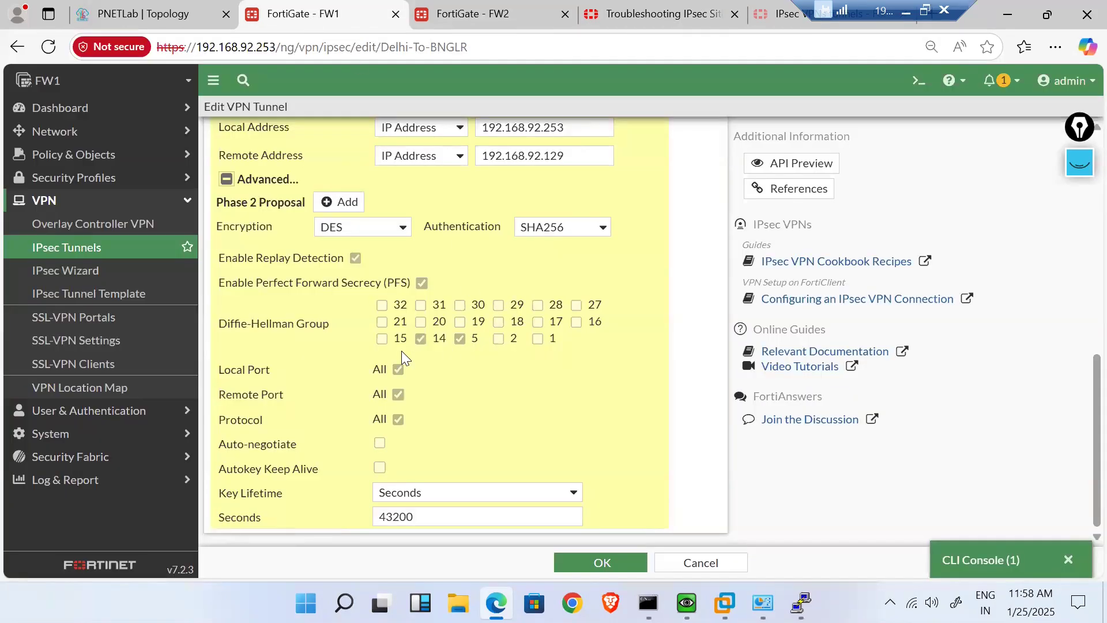
- Make Delhi-To-BNGLR's Phase 2 selectors Subnet 192.168.5.0/24 local and 192.168.6.0/24 remote, and save
{"action": "scroll", "coordinate": [477, 398], "scroll_direction": "up", "scroll_amount": 3}
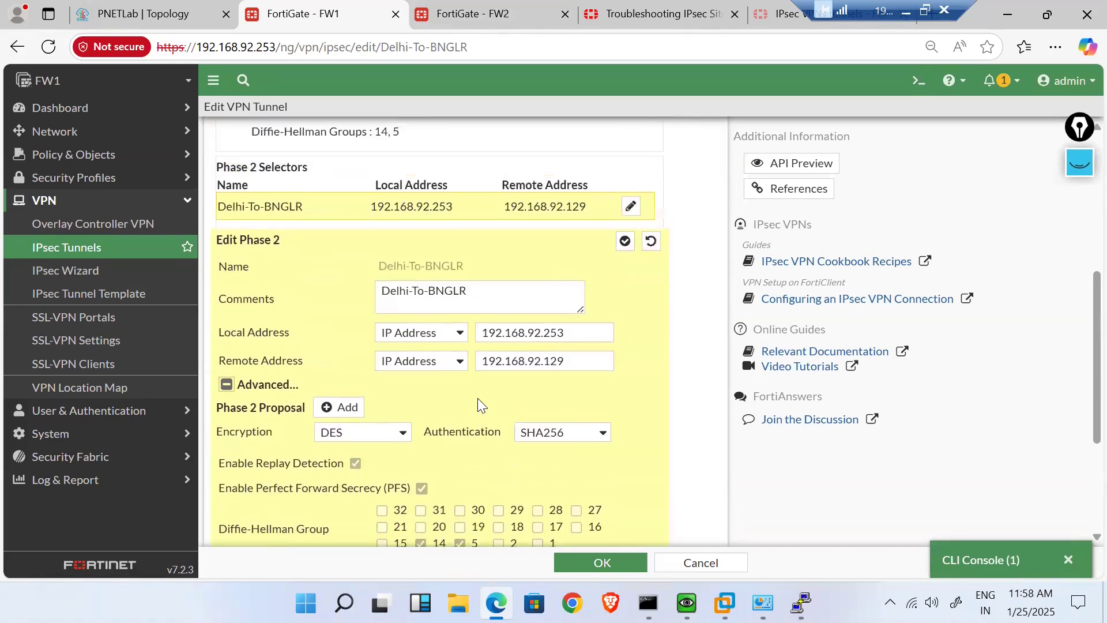
{"action": "left_click", "coordinate": [457, 335]}
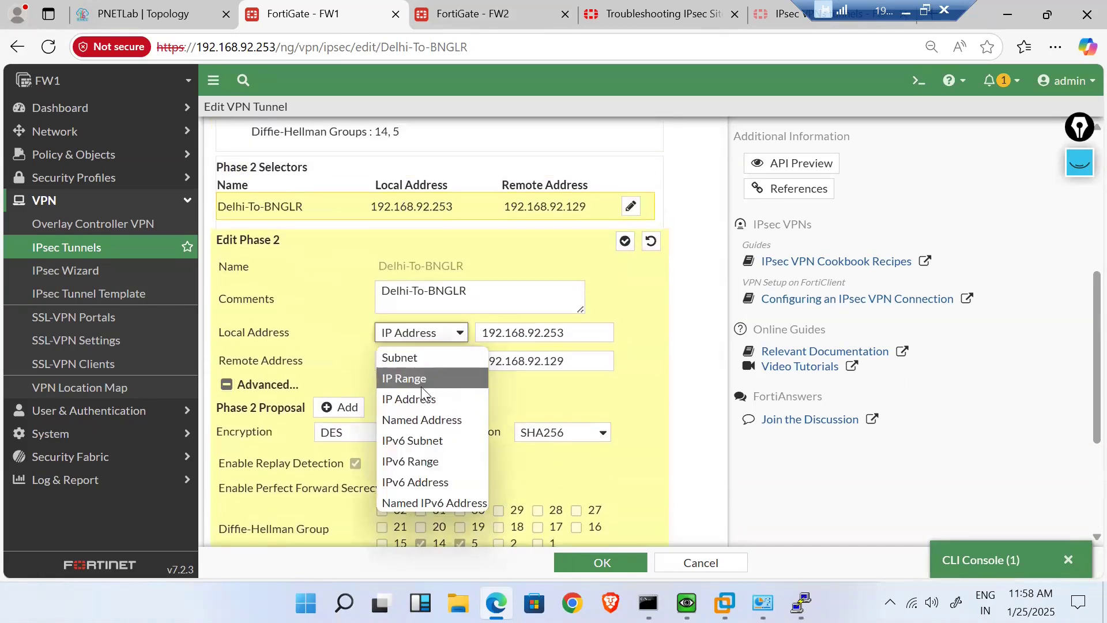
{"action": "left_click", "coordinate": [406, 358]}
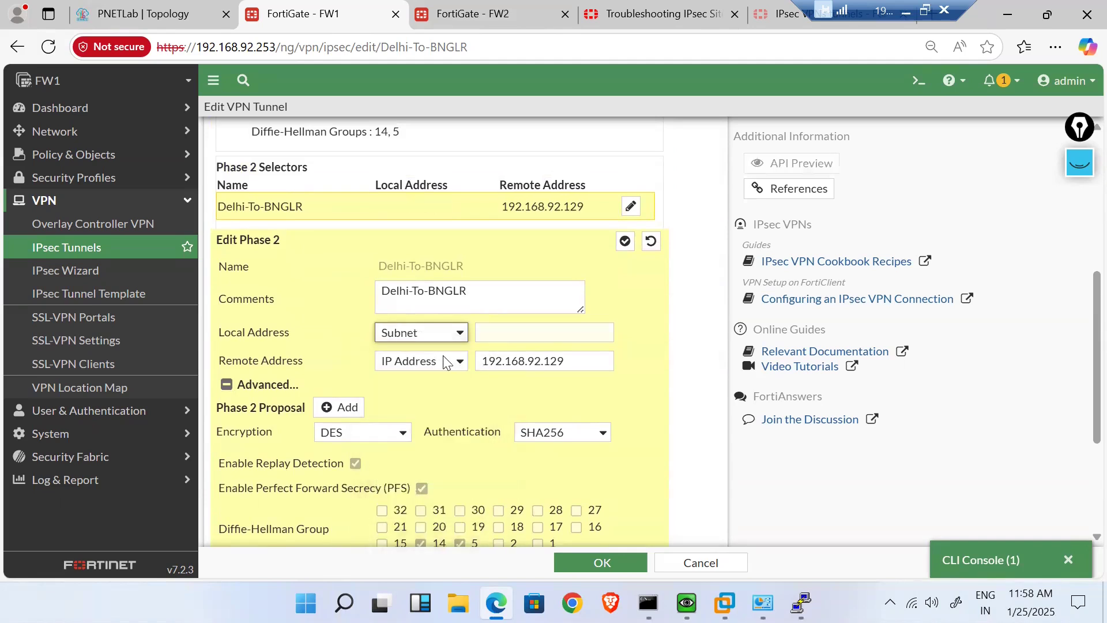
{"action": "left_click", "coordinate": [452, 362]}
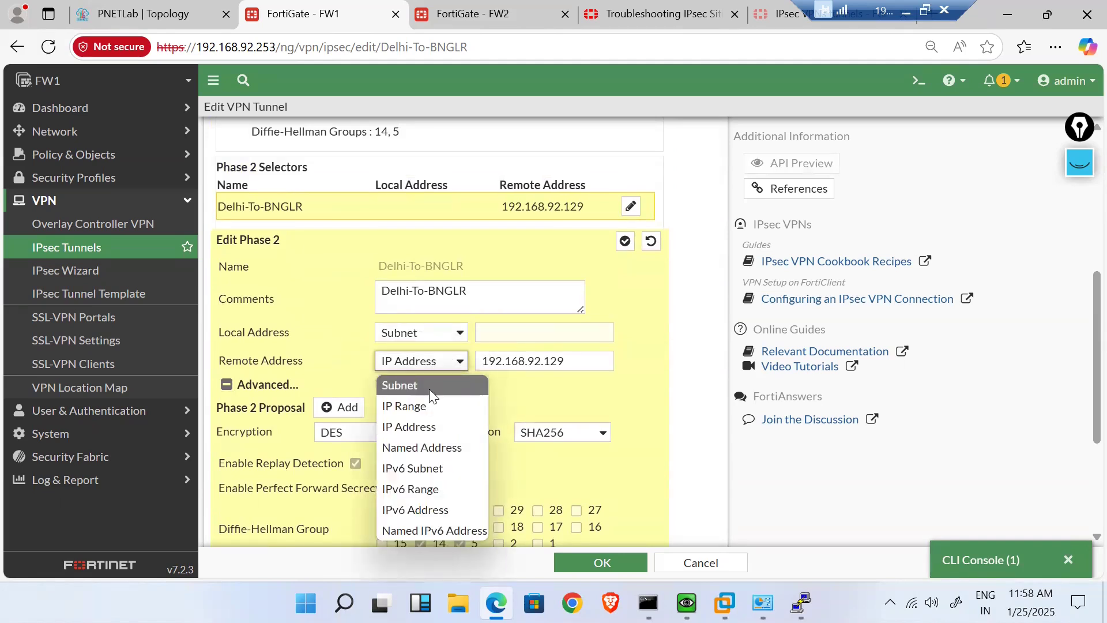
{"action": "left_click", "coordinate": [429, 389]}
{"action": "left_click", "coordinate": [504, 330]}
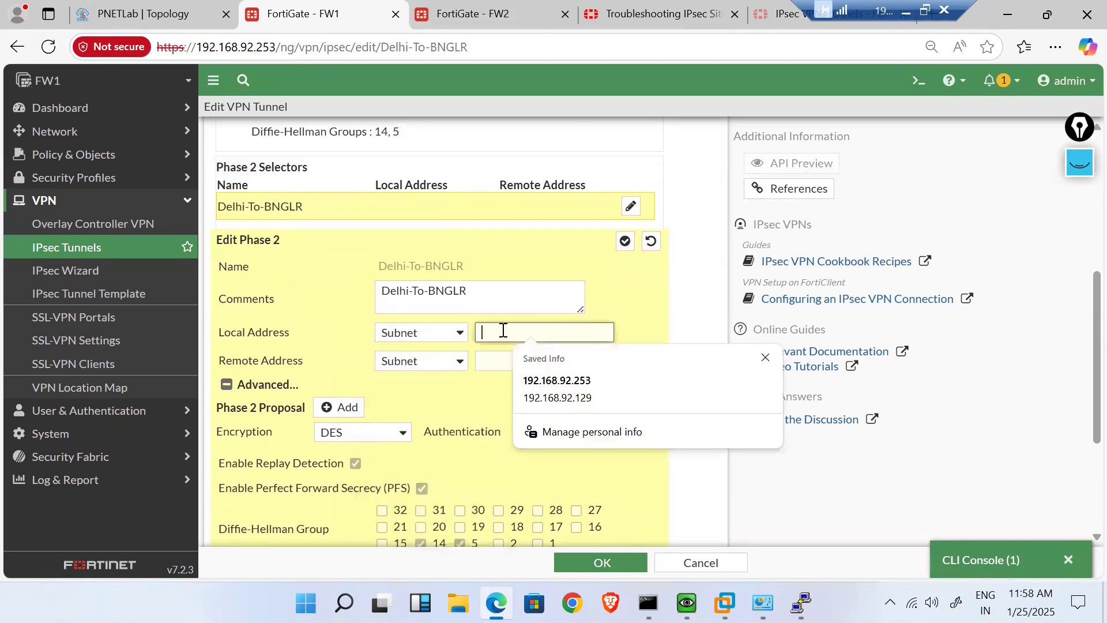
{"action": "type", "text": "192.168.5.0/24"}
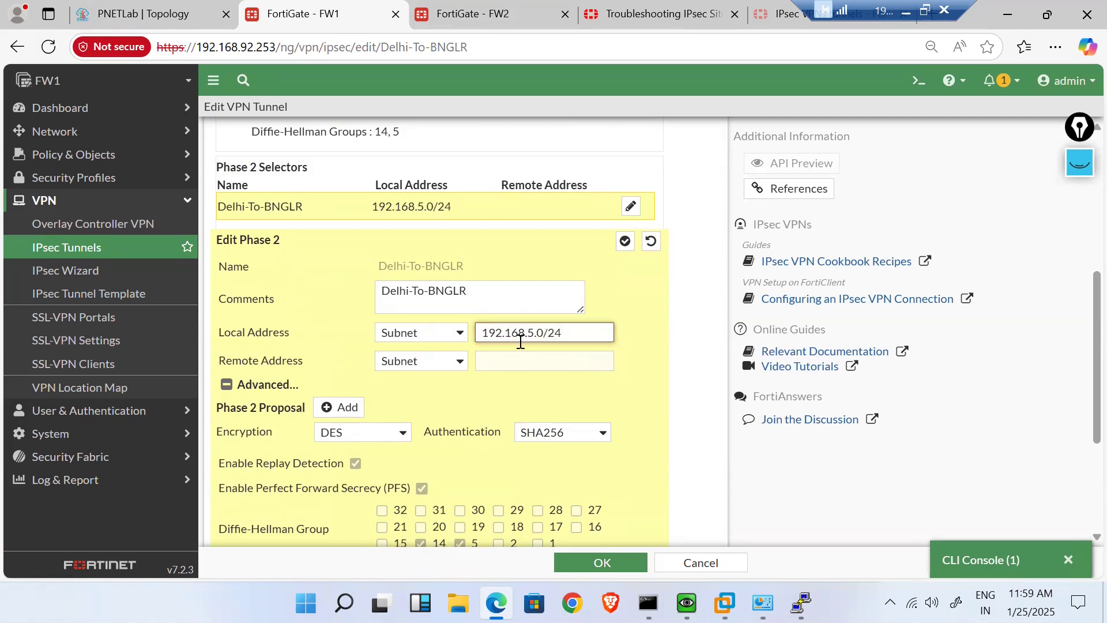
{"action": "left_click", "coordinate": [525, 354]}
{"action": "type", "text": "192.168"}
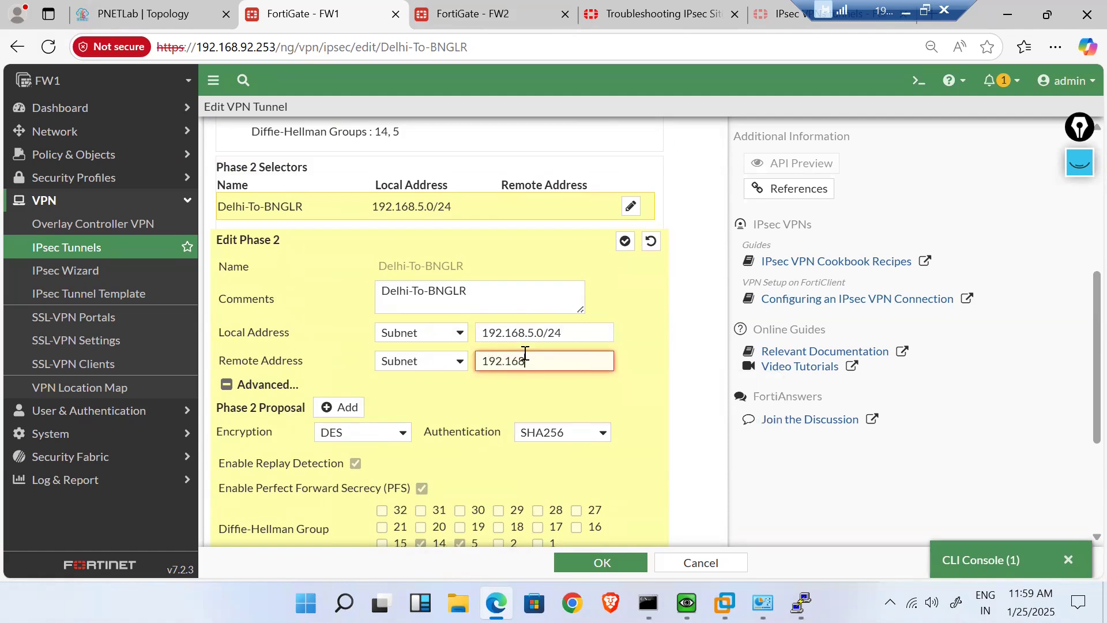
{"action": "type", "text": ".6.0"}
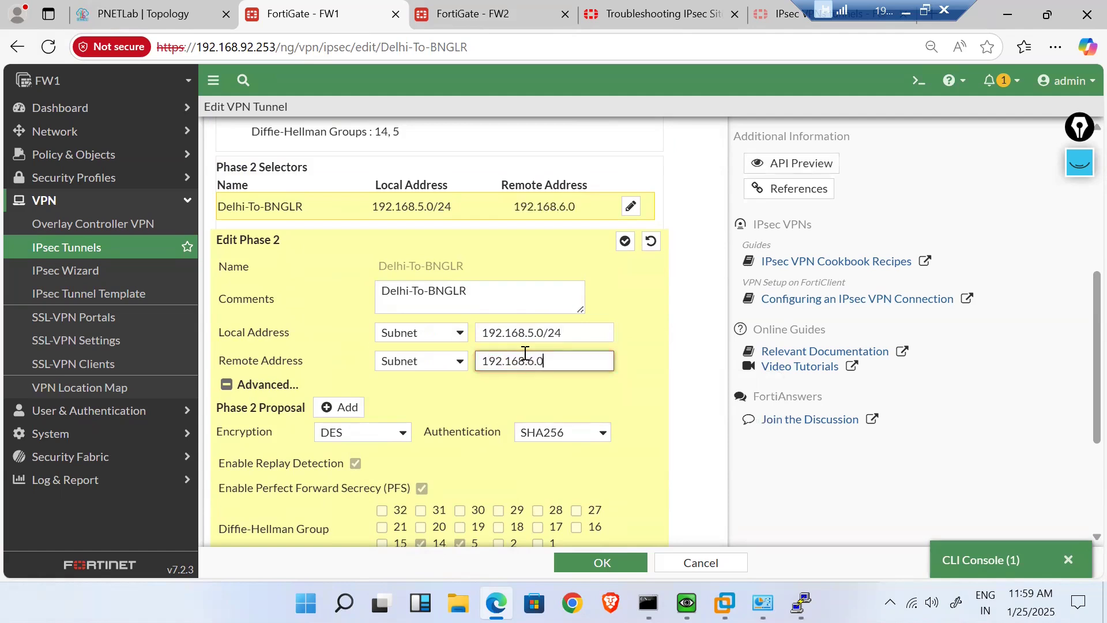
{"action": "type", "text": "/24"}
{"action": "left_click", "coordinate": [606, 560]}
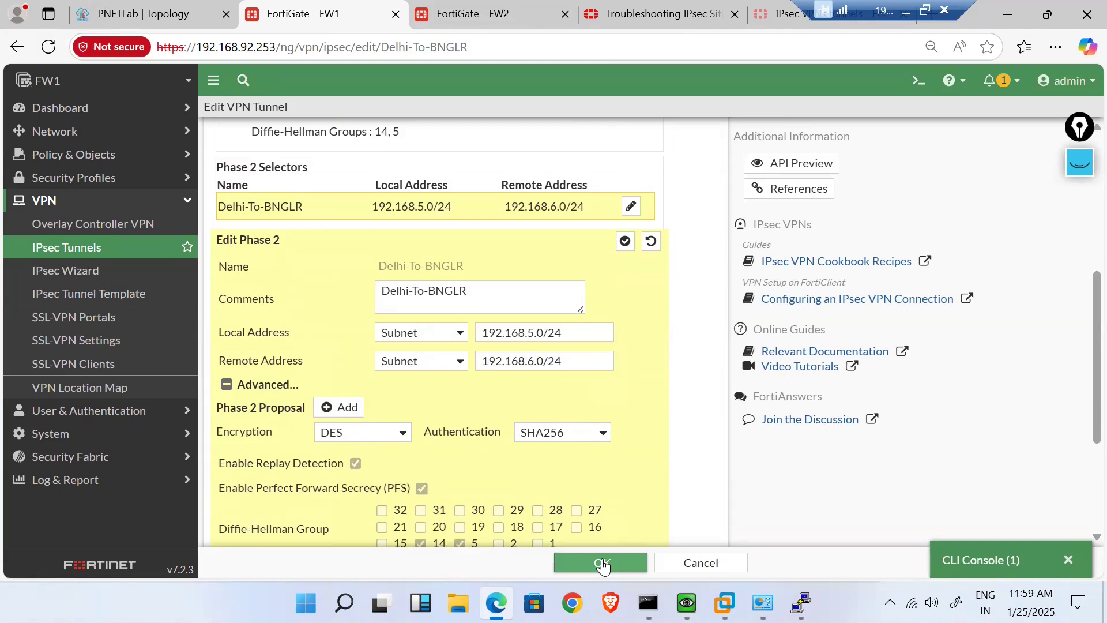
{"action": "left_click", "coordinate": [500, 8]}
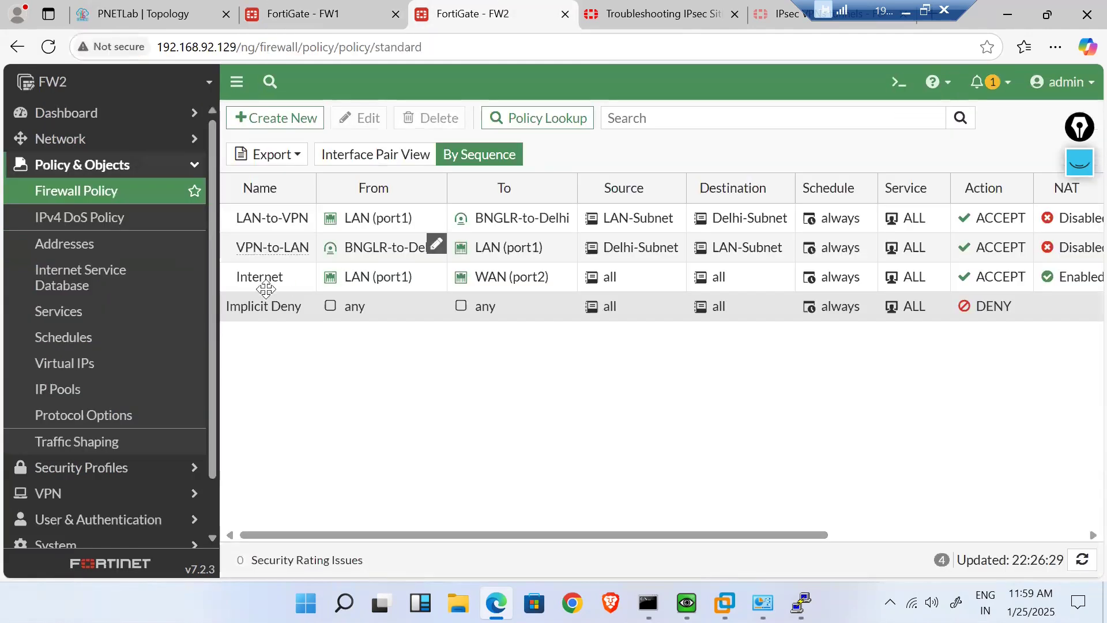
- Open the Phase 2 selector of FW2's BNGLR-to-Delhi tunnel for editing
{"action": "scroll", "coordinate": [115, 430], "scroll_direction": "down", "scroll_amount": 1}
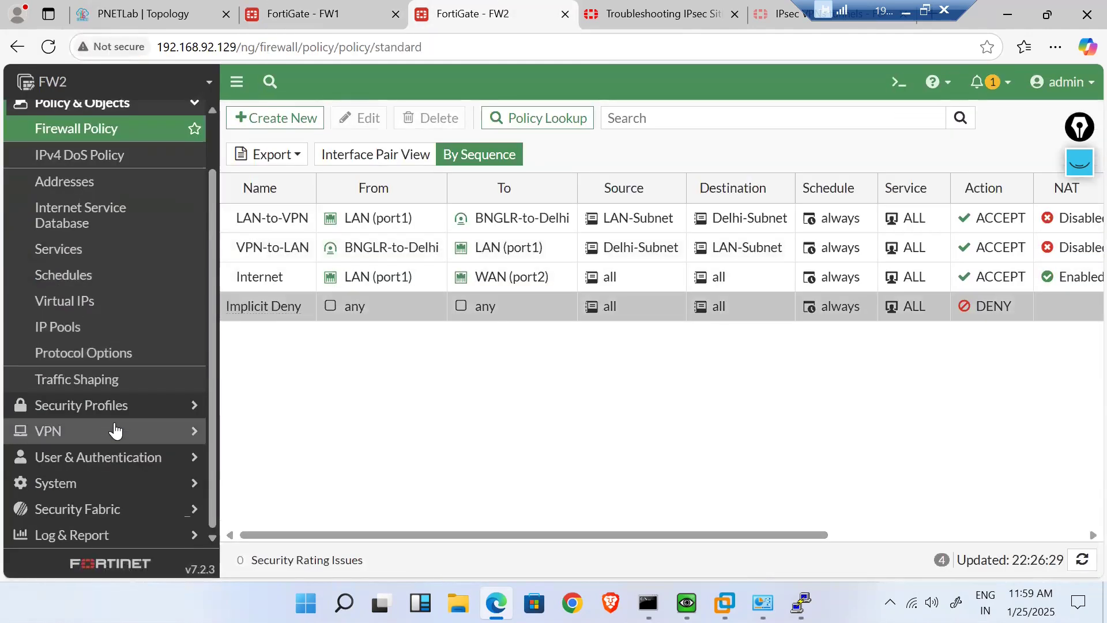
{"action": "left_click", "coordinate": [116, 429]}
{"action": "left_click", "coordinate": [102, 273]}
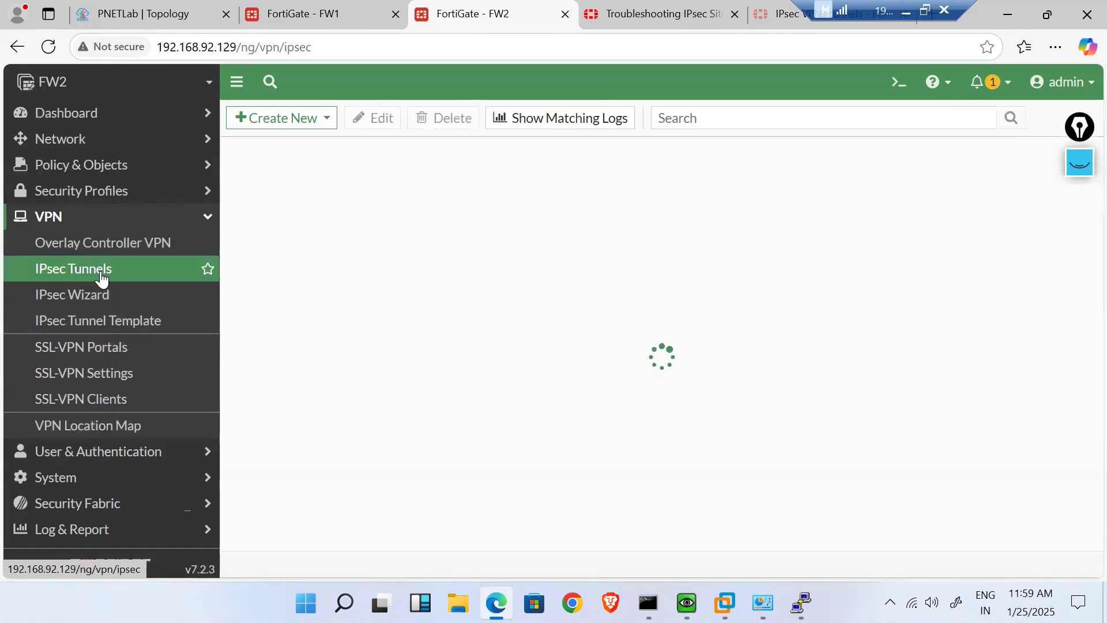
{"action": "double_click", "coordinate": [406, 215]}
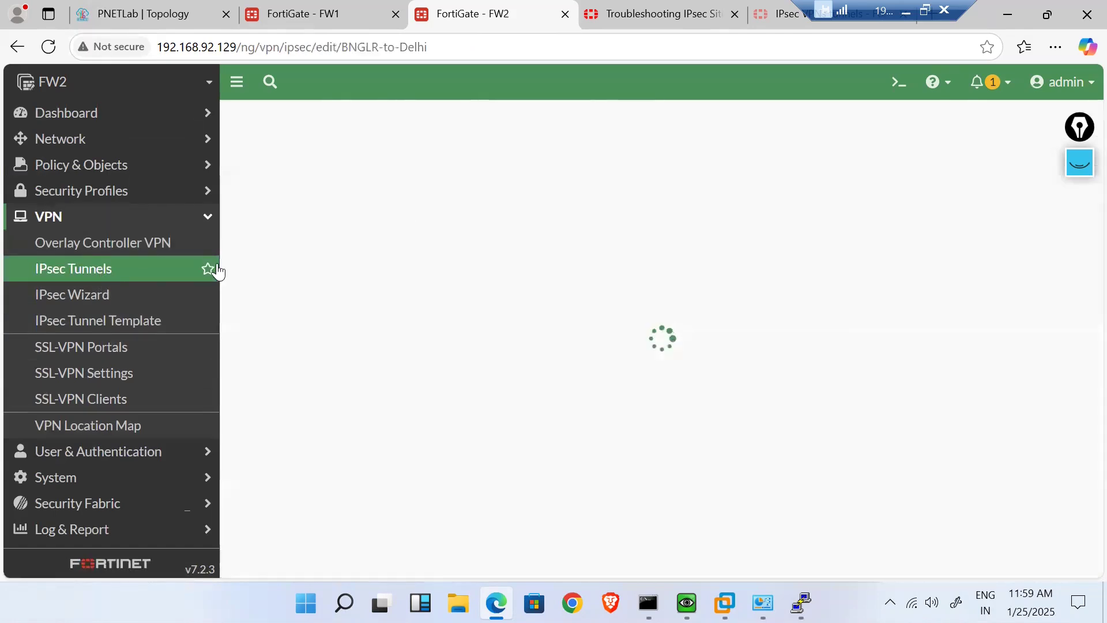
{"action": "left_click", "coordinate": [215, 271]}
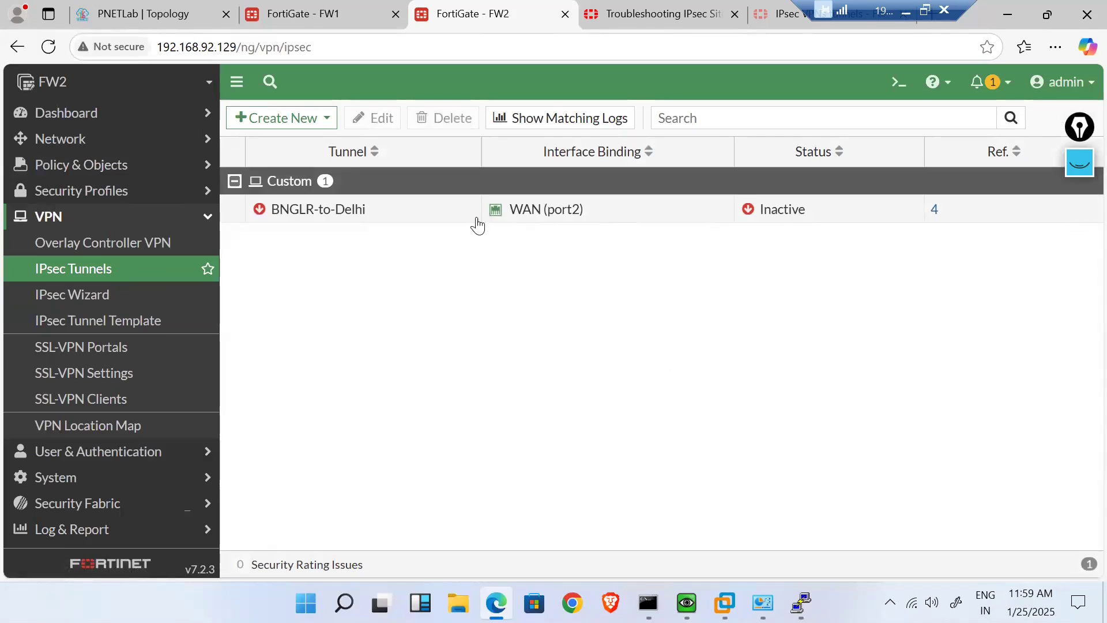
{"action": "double_click", "coordinate": [417, 220]}
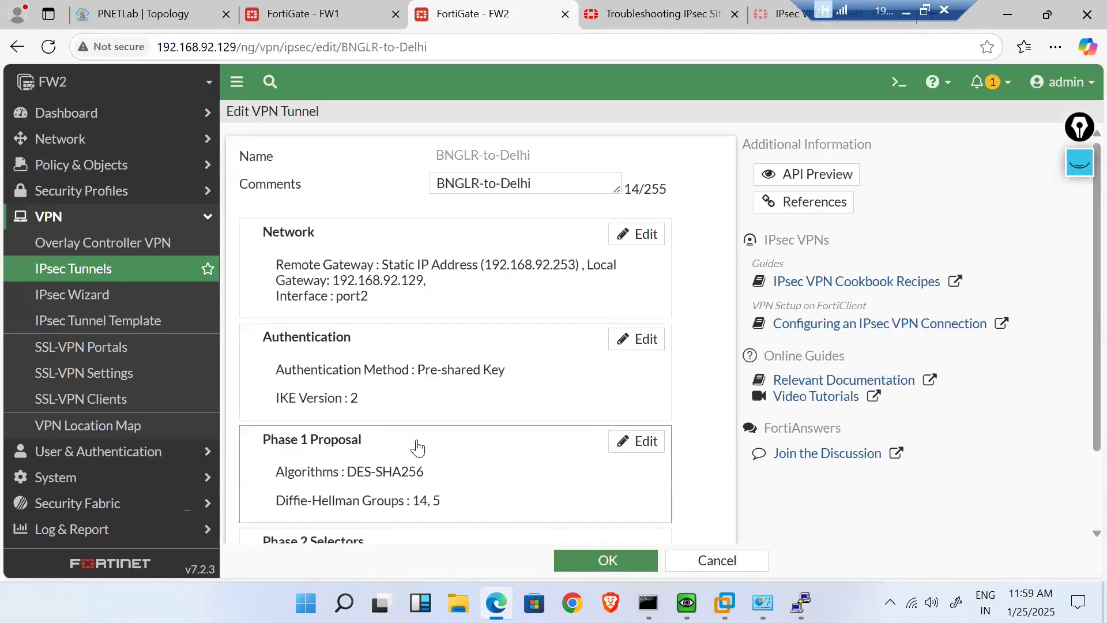
{"action": "scroll", "coordinate": [416, 449], "scroll_direction": "down", "scroll_amount": 2}
{"action": "double_click", "coordinate": [380, 494]}
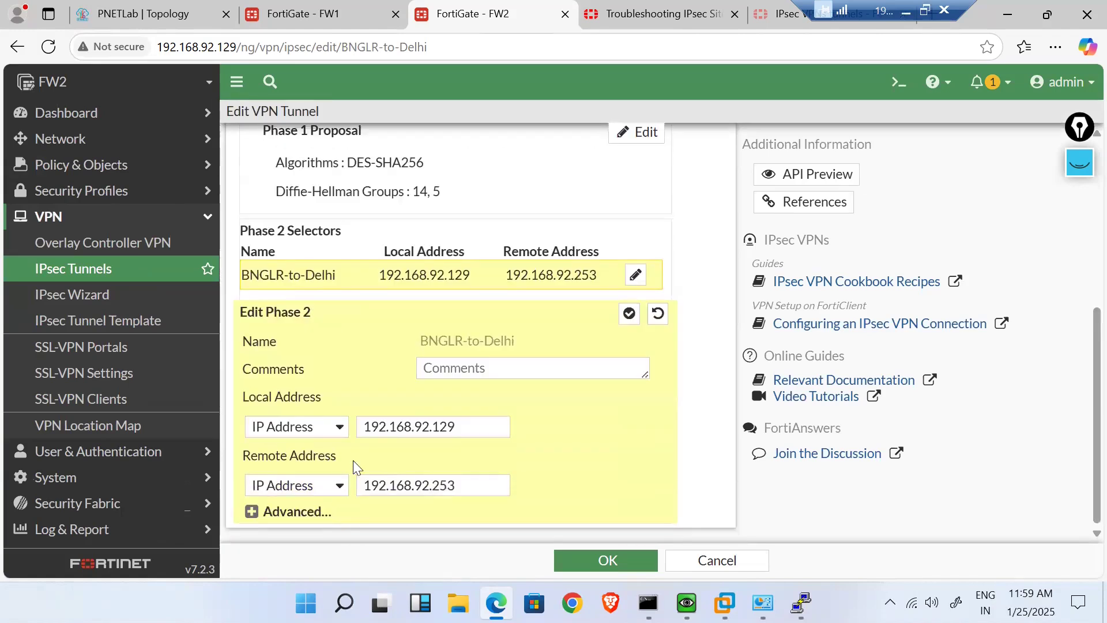
- Set local Subnet 192.168.6.0/24 and remote Subnet 192.168.5.0/24, then save
{"action": "left_click", "coordinate": [337, 427]}
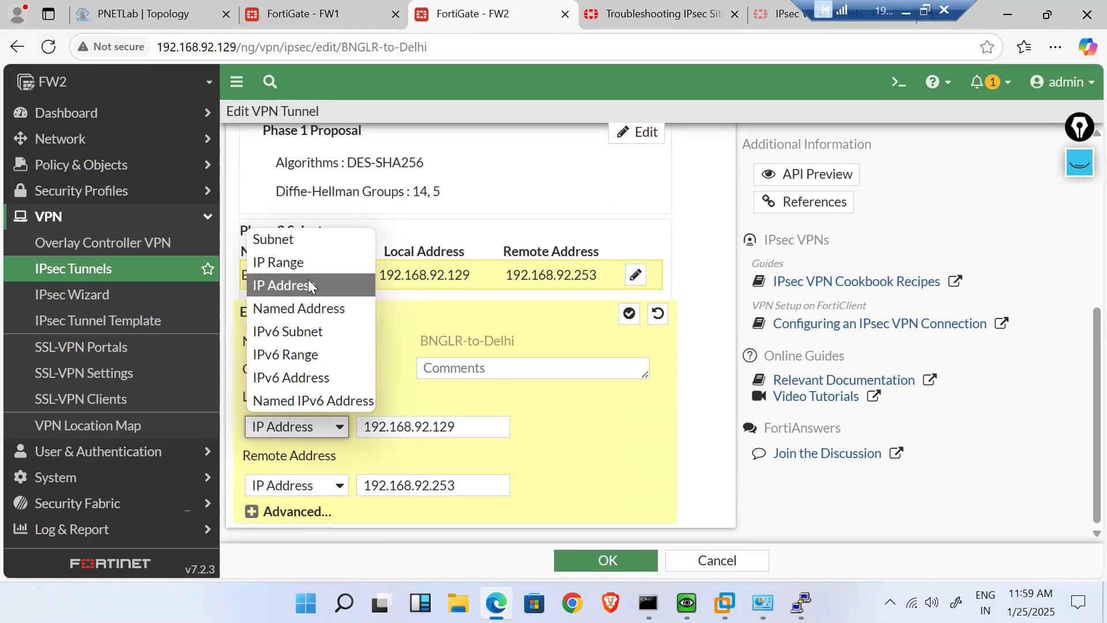
{"action": "left_click", "coordinate": [298, 247]}
{"action": "left_click", "coordinate": [437, 435]}
{"action": "type", "text": "192.168.6.0/24"}
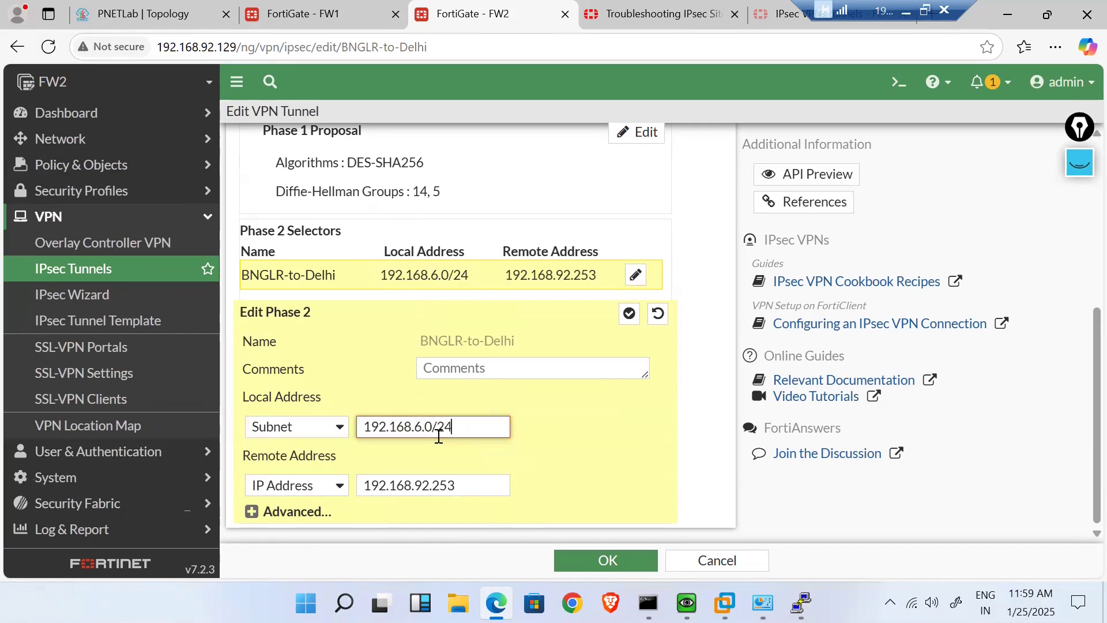
{"action": "key", "text": "Tab"}
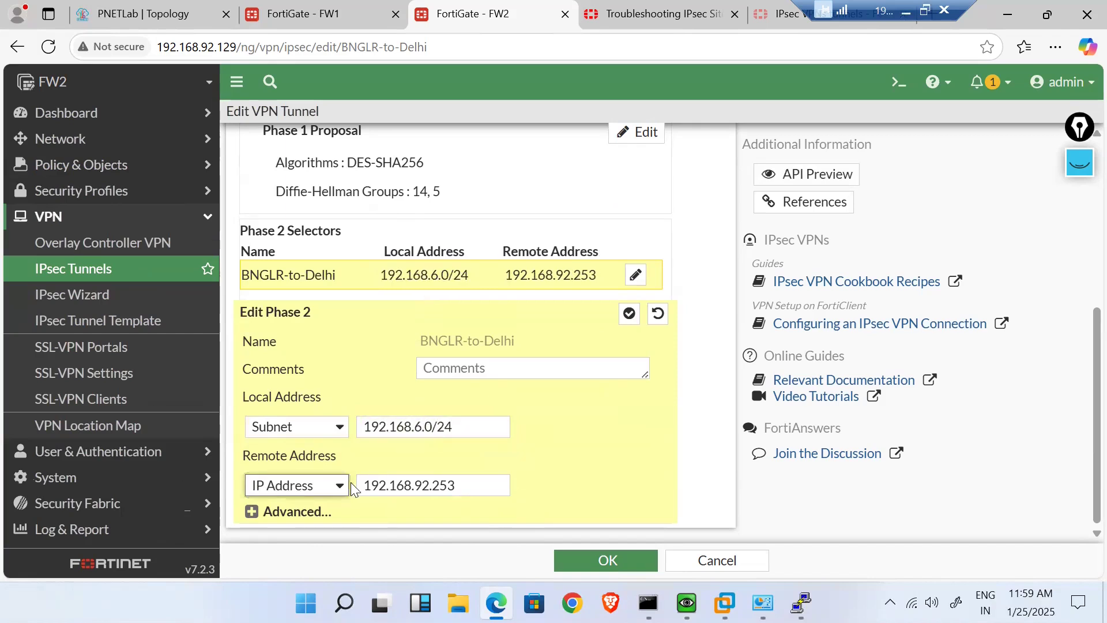
{"action": "left_click", "coordinate": [331, 491]}
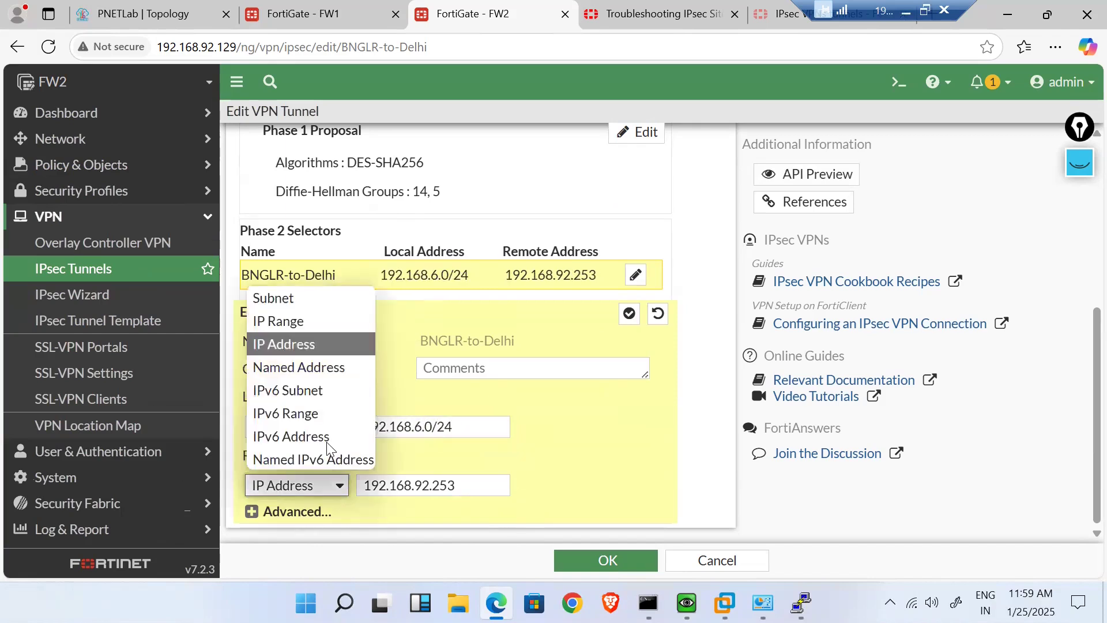
{"action": "left_click", "coordinate": [277, 299]}
{"action": "left_click", "coordinate": [456, 483]}
{"action": "type", "text": "192.168.5.0/24"}
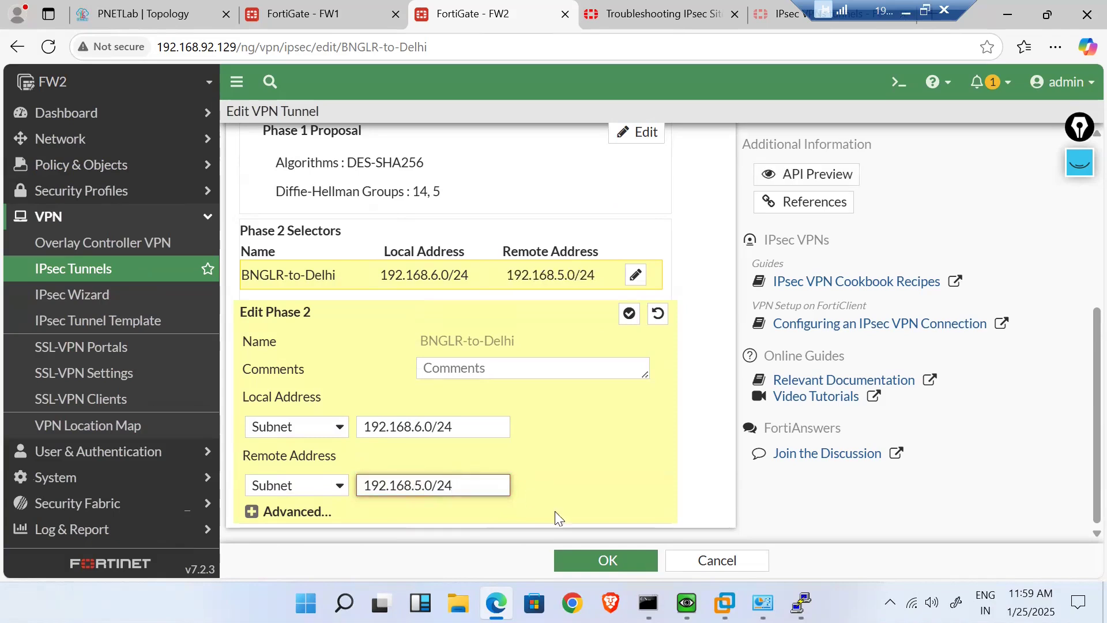
{"action": "left_click", "coordinate": [607, 555]}
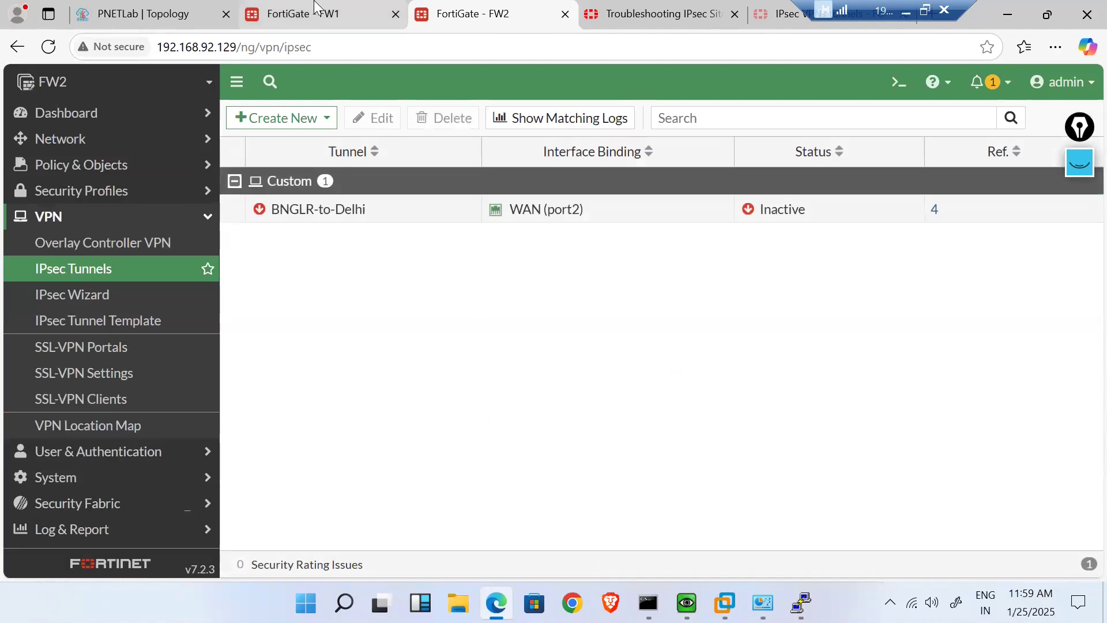
- Check the BNGLR-to-Delhi tunnel in FW2's IPsec tunnel list
{"action": "left_click", "coordinate": [89, 292]}
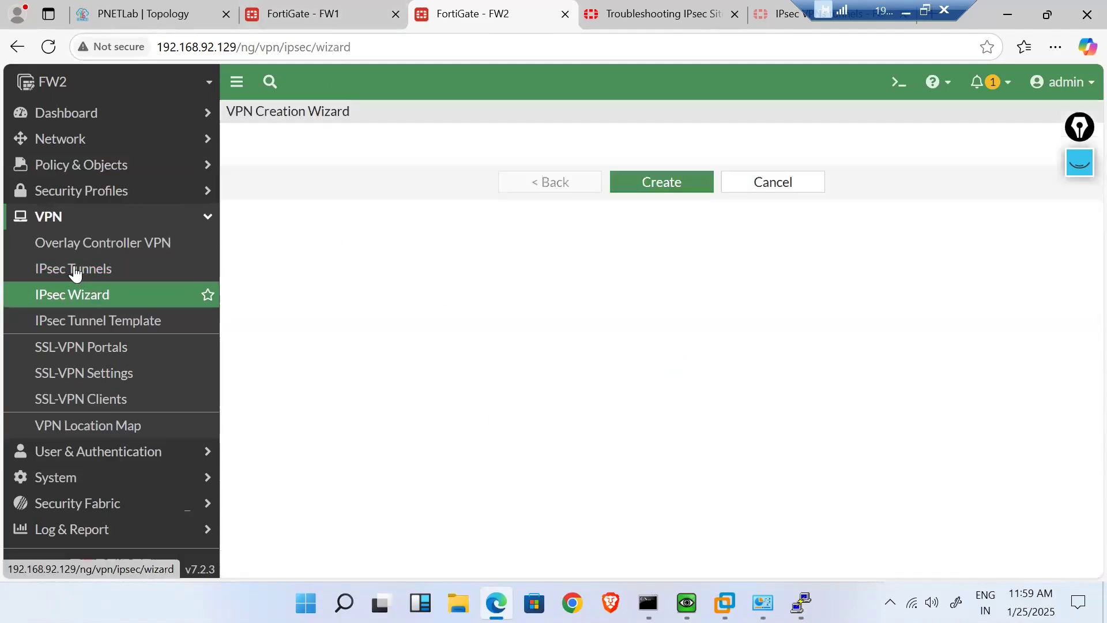
{"action": "left_click", "coordinate": [75, 273]}
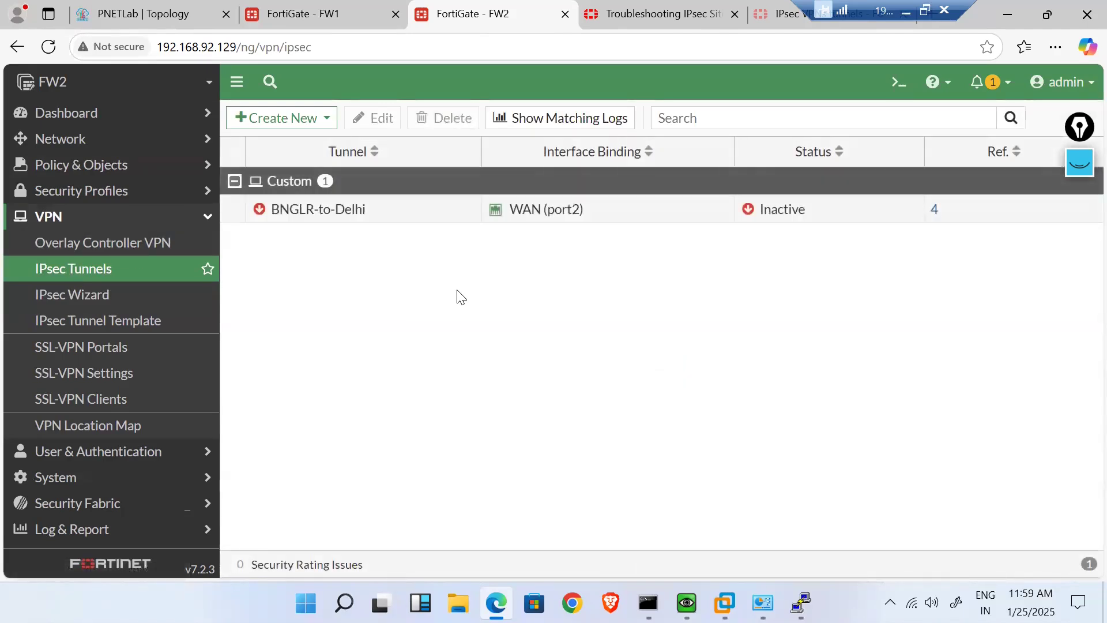
{"action": "left_click", "coordinate": [410, 223]}
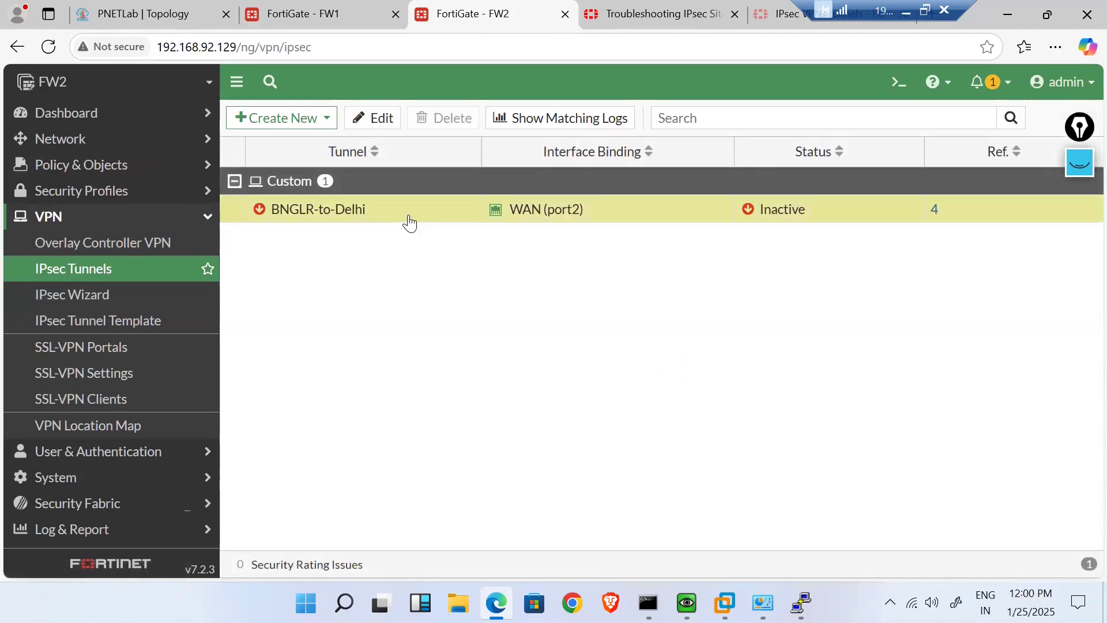
{"action": "right_click", "coordinate": [410, 222]}
{"action": "left_click", "coordinate": [319, 329]}
- Switch to FW1 and expand the Network and Dashboard sidebar sections
{"action": "left_click", "coordinate": [303, 14]}
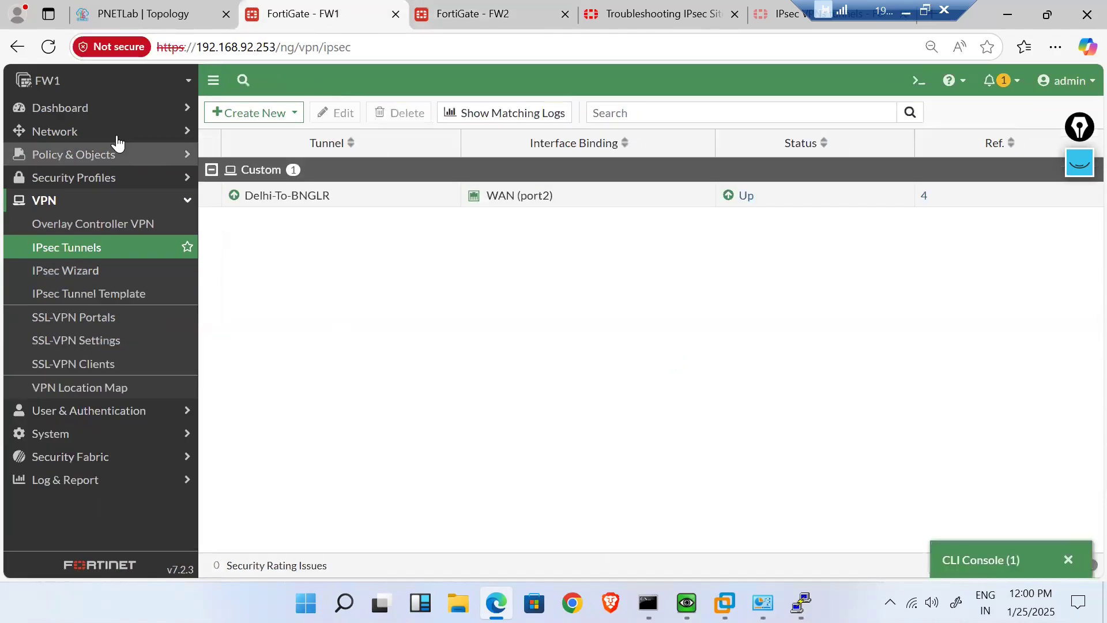
{"action": "left_click", "coordinate": [165, 128]}
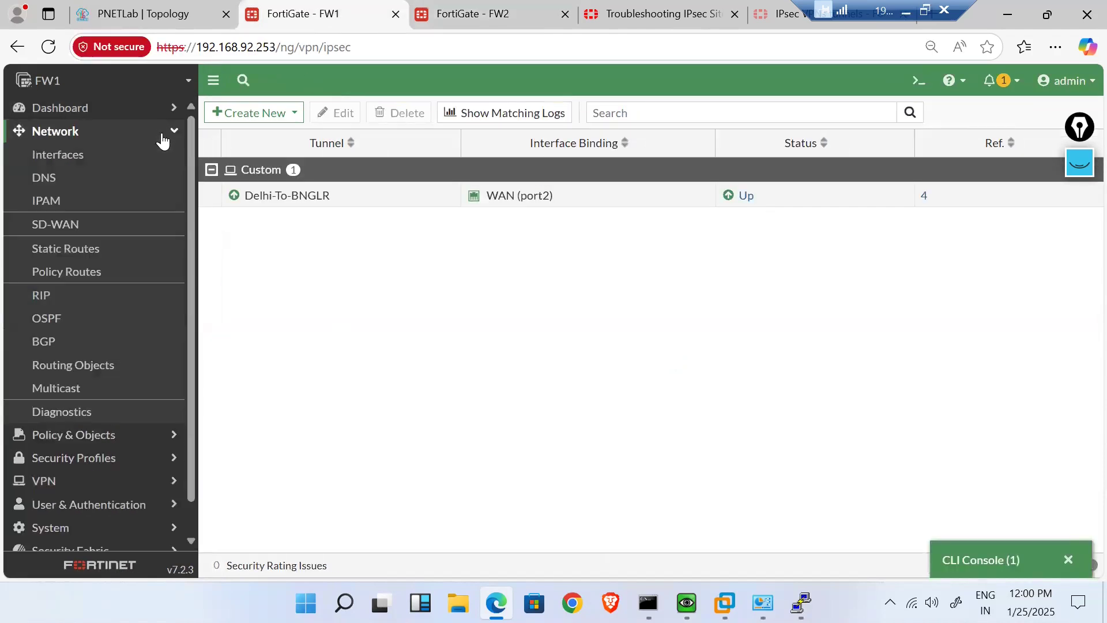
{"action": "left_click", "coordinate": [101, 116]}
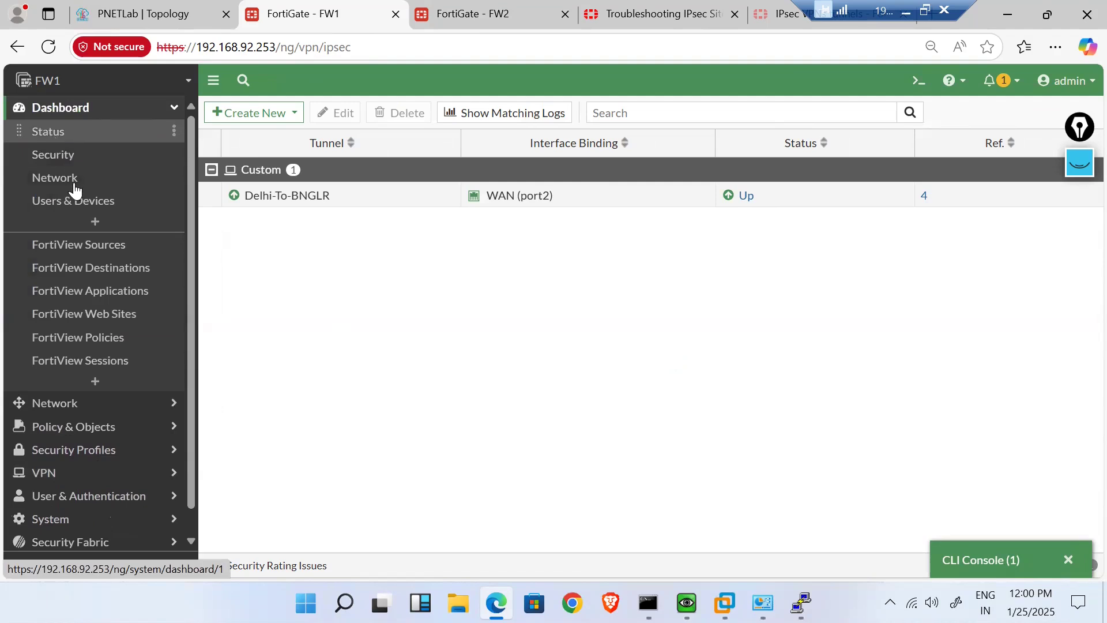
- Add the IPsec monitor, found by searching 'vpn', to FW1's Dashboard and open it
{"action": "left_click", "coordinate": [95, 381]}
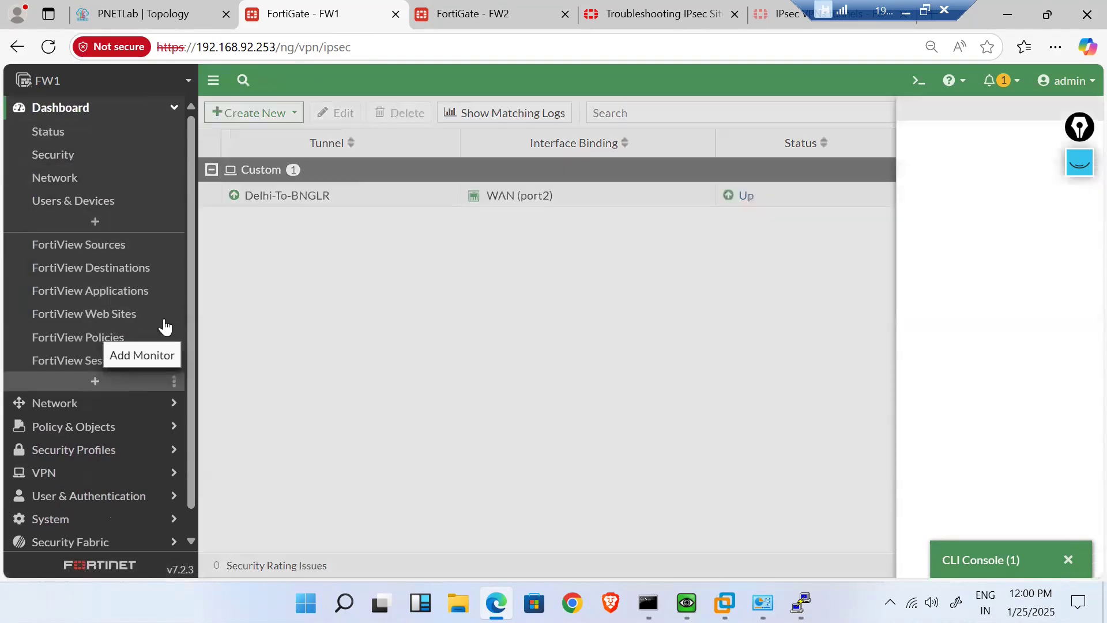
{"action": "left_click", "coordinate": [421, 150]}
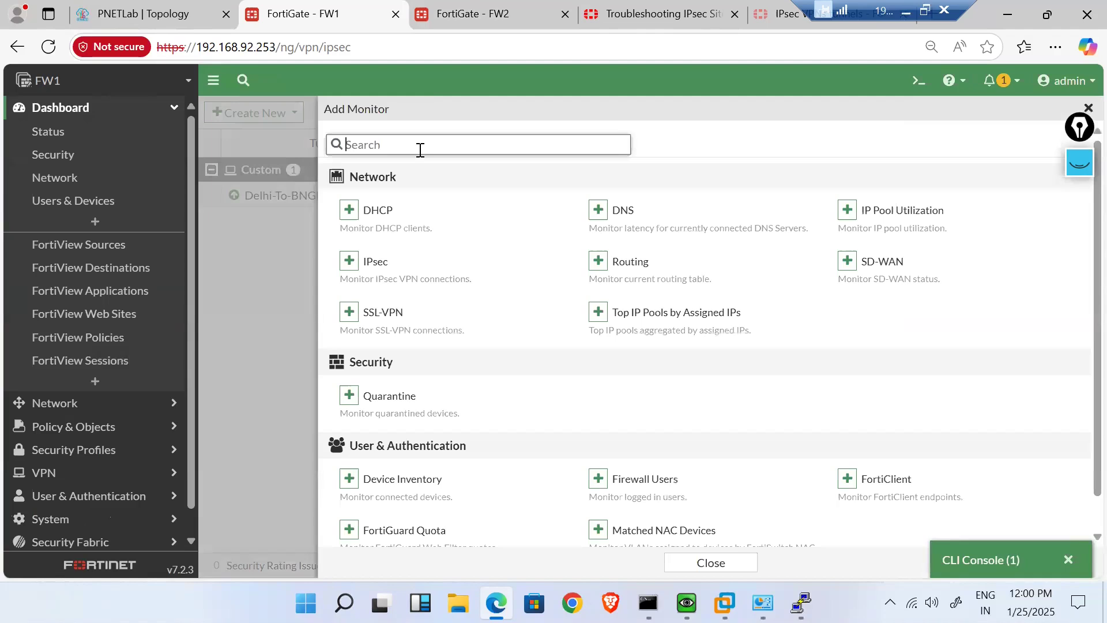
{"action": "type", "text": "vpn"}
{"action": "left_click", "coordinate": [348, 211]}
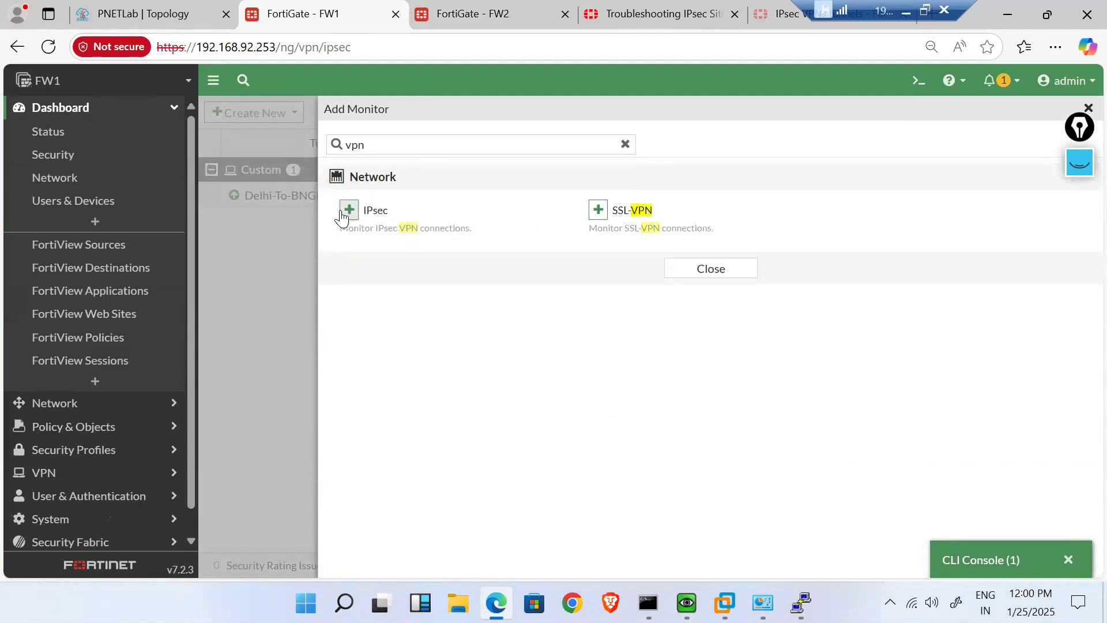
{"action": "left_click", "coordinate": [669, 228]}
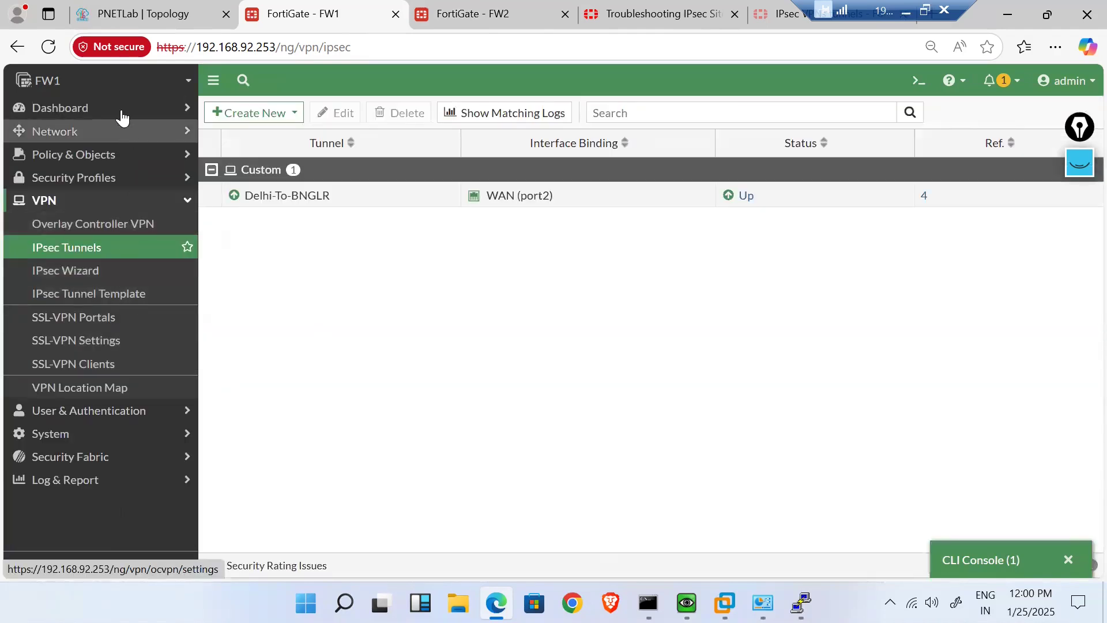
{"action": "left_click", "coordinate": [184, 108]}
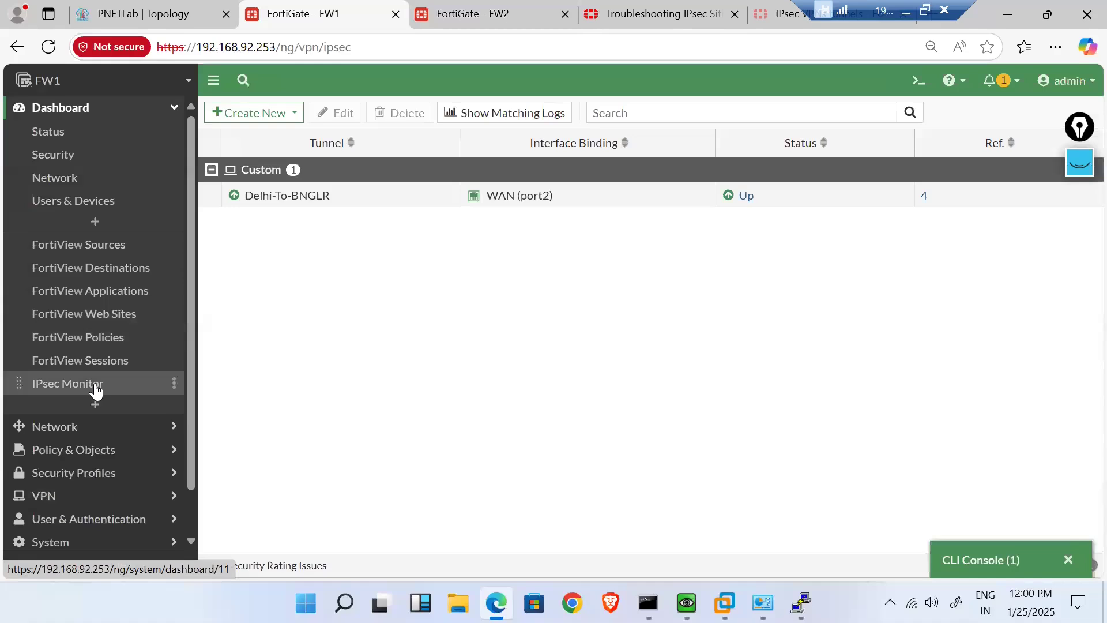
{"action": "left_click", "coordinate": [168, 383]}
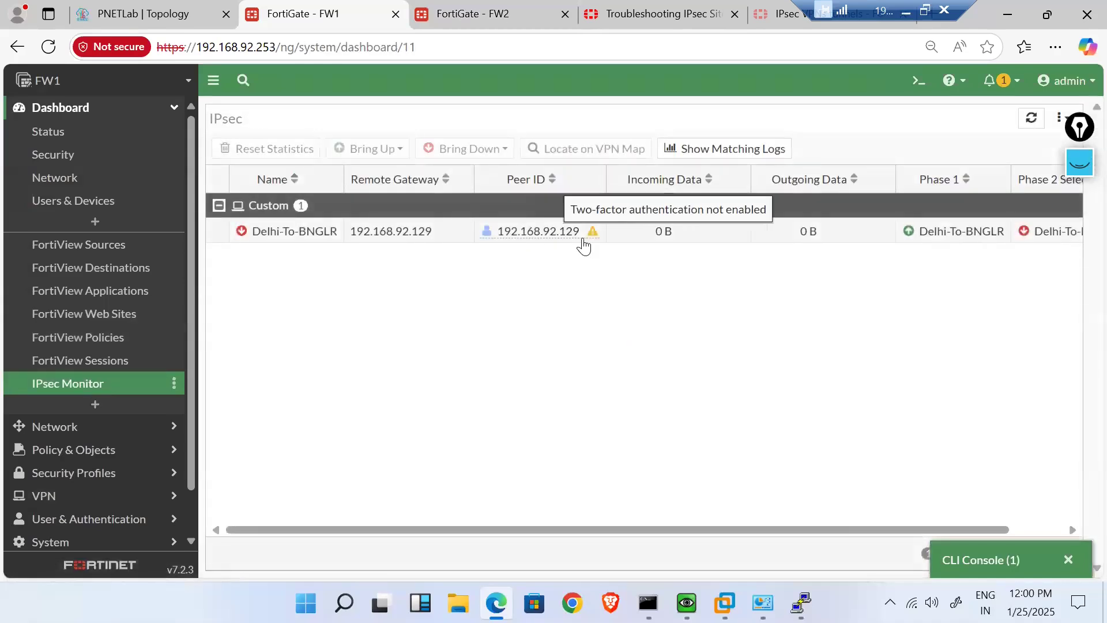
- Bring up all Phase 2 selectors of Delhi-To-BNGLR and select its now-up row
{"action": "left_click", "coordinate": [467, 238]}
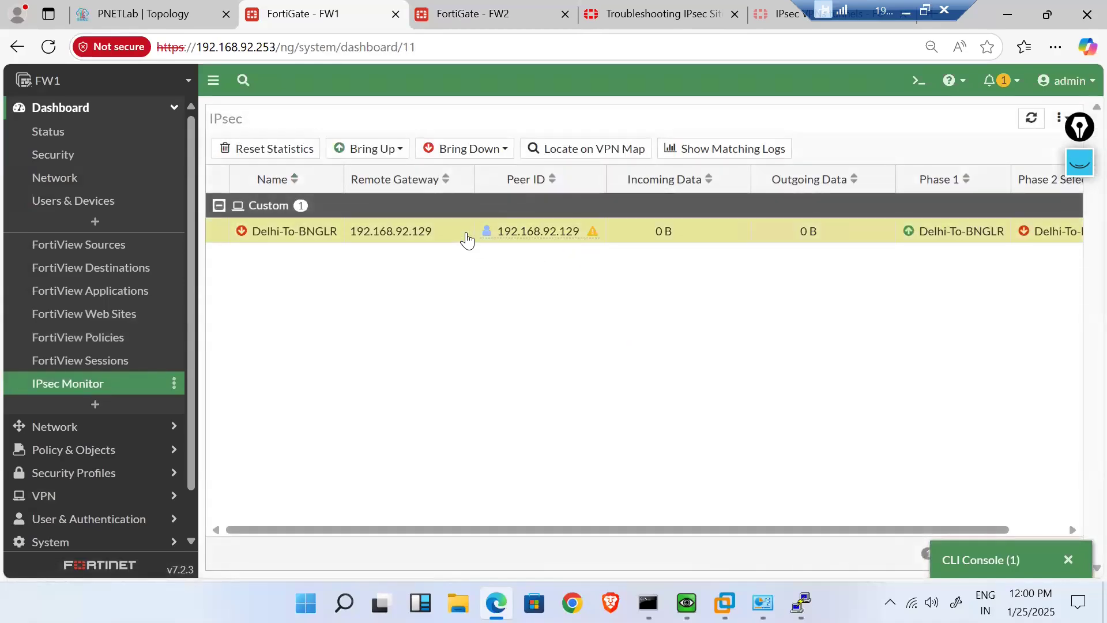
{"action": "right_click", "coordinate": [467, 238]}
{"action": "mouse_move", "coordinate": [551, 265]}
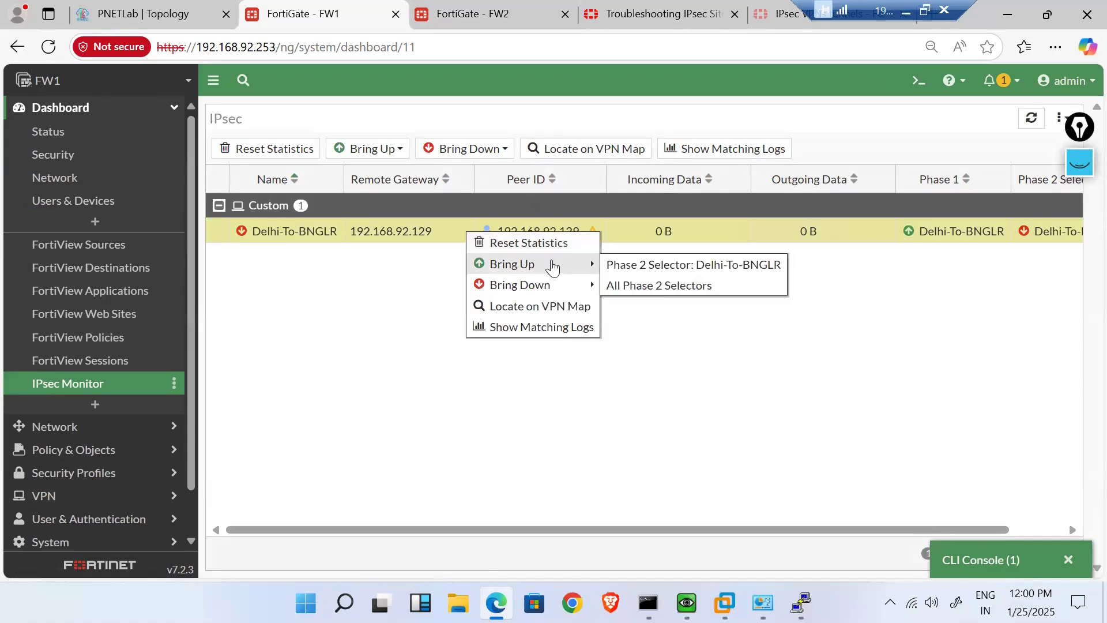
{"action": "left_click", "coordinate": [662, 286]}
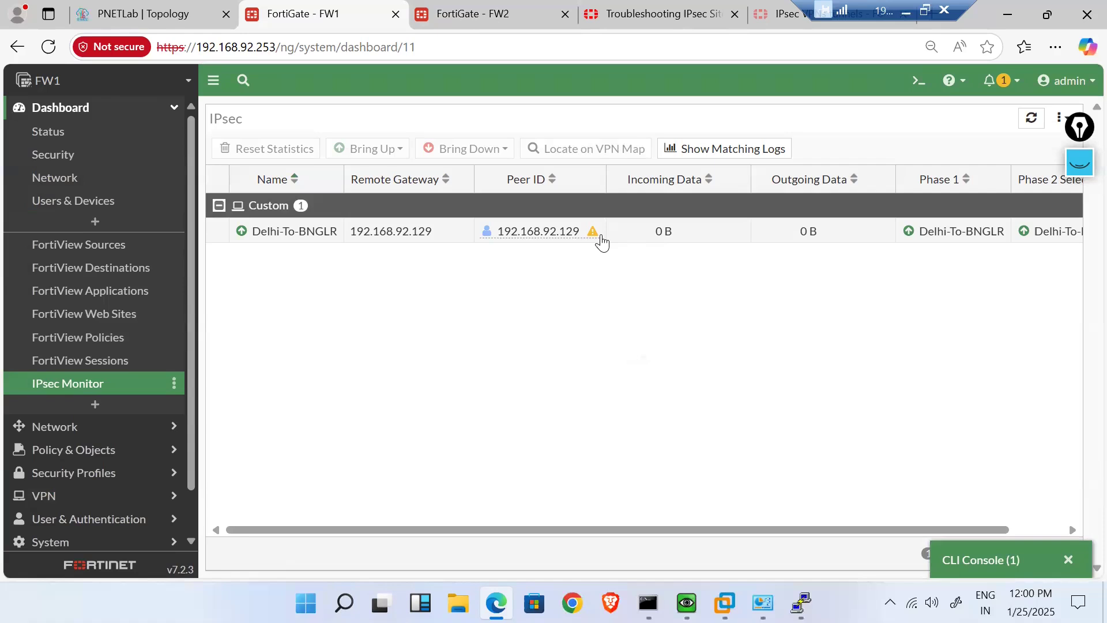
{"action": "mouse_move", "coordinate": [596, 241]}
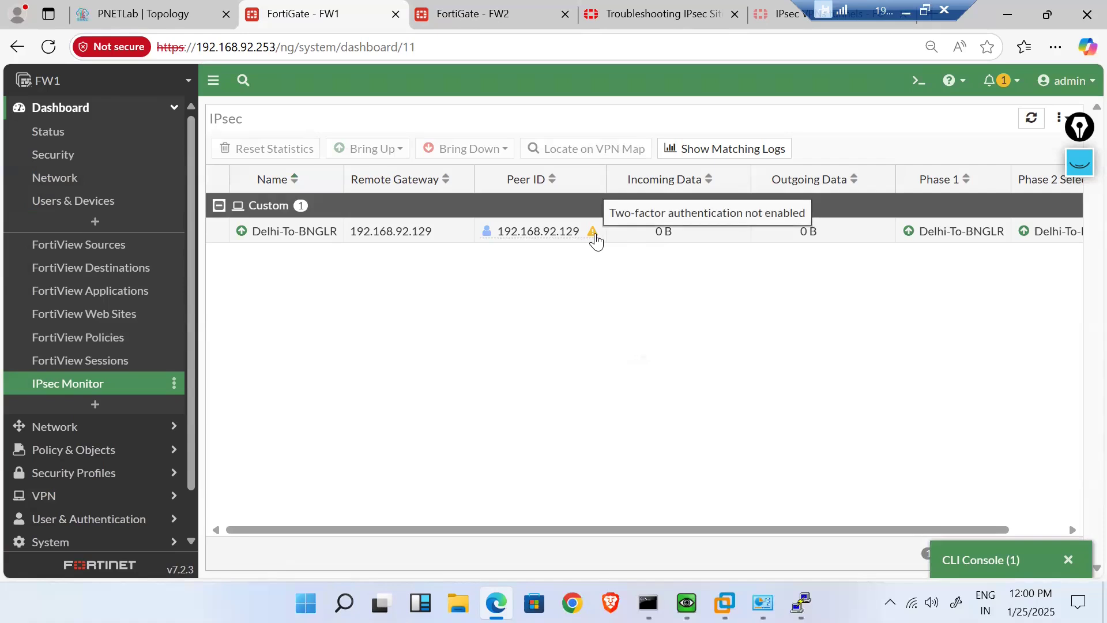
{"action": "left_click", "coordinate": [597, 241]}
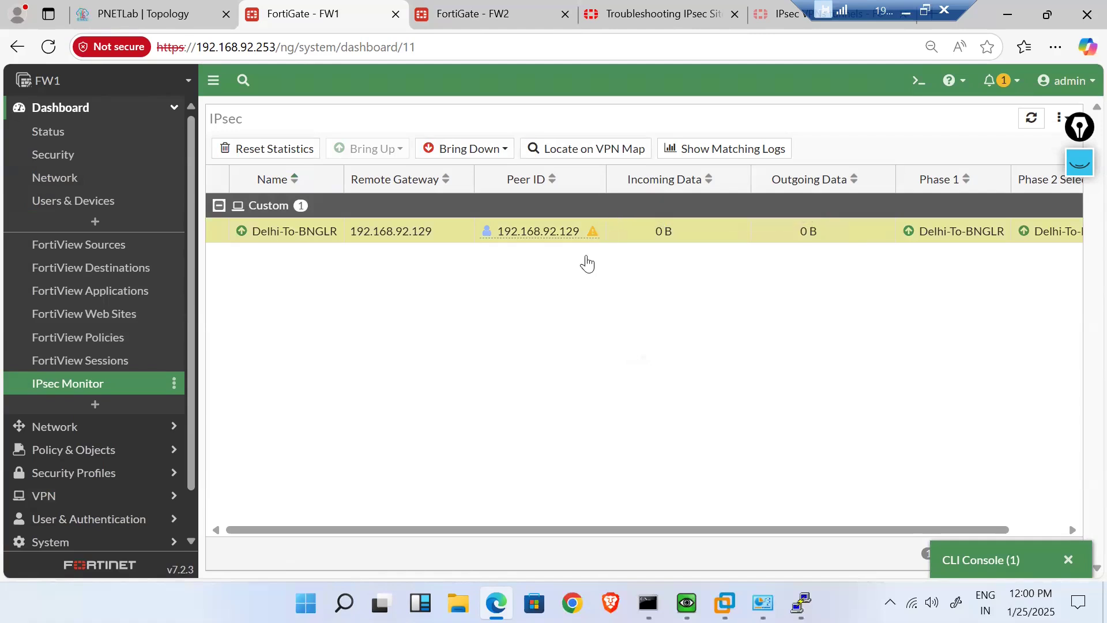
{"action": "mouse_move", "coordinate": [686, 603]}
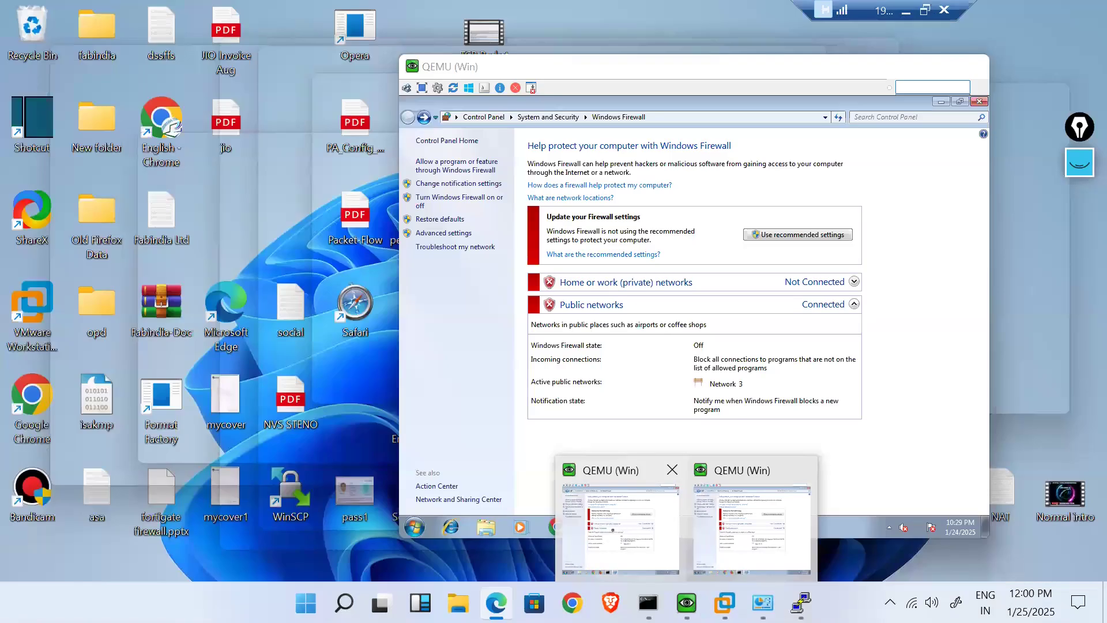
- On the 192.168.5.2 host, check ipconfig and rerun the ping to 192.168.6.1
{"action": "left_click", "coordinate": [620, 528]}
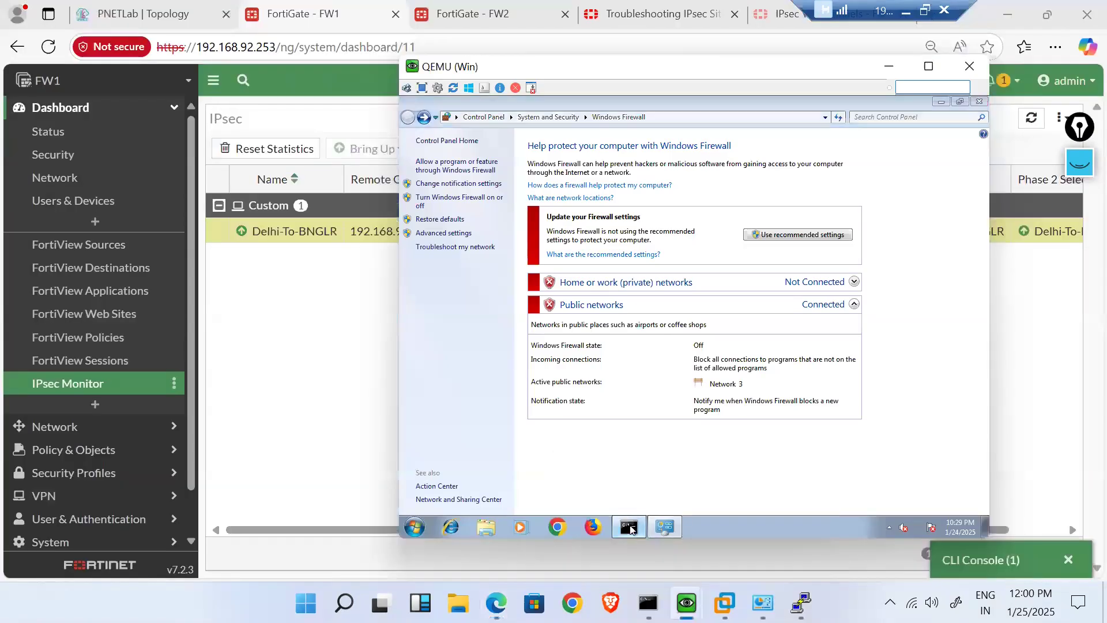
{"action": "left_click", "coordinate": [629, 527]}
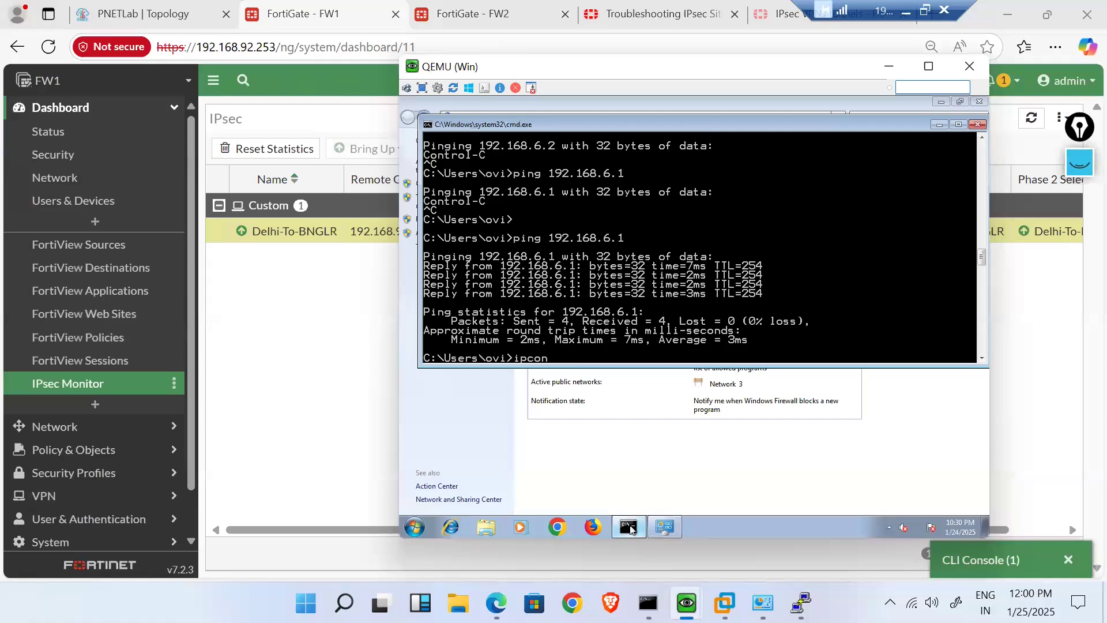
{"action": "key", "text": "Return"}
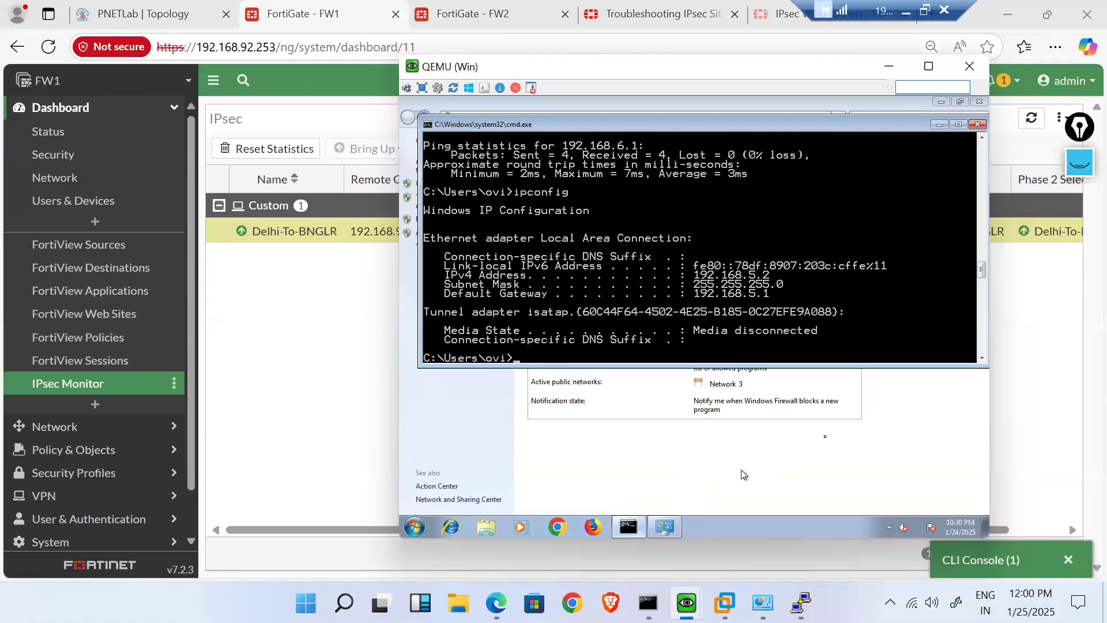
{"action": "key", "text": "Up"}
{"action": "key", "text": "Up"}
{"action": "key", "text": "Return"}
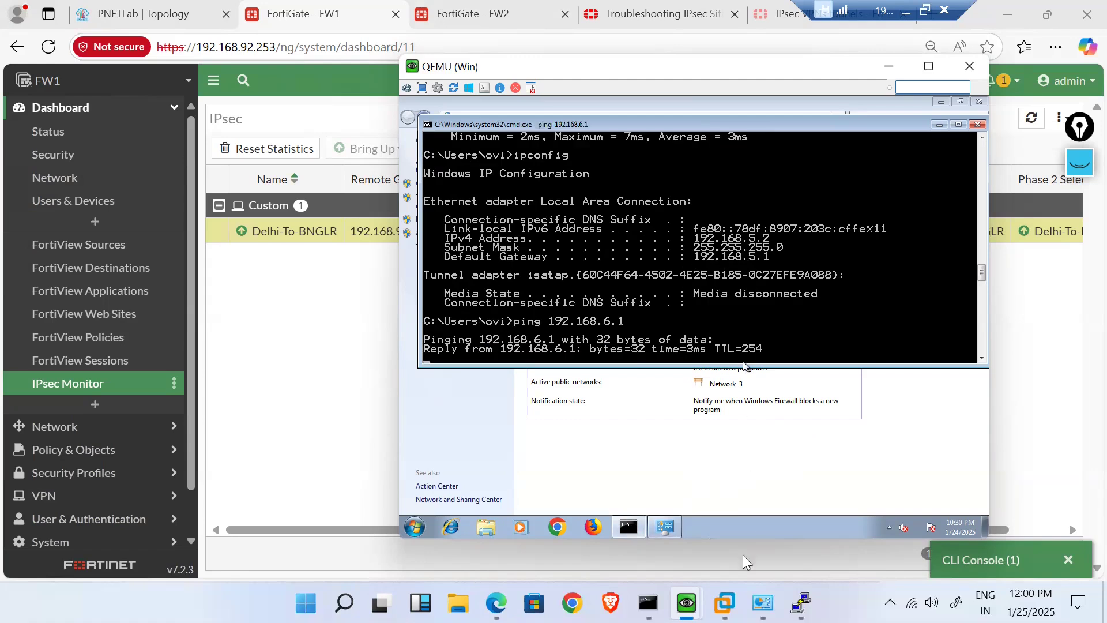
- On the 192.168.6.2 host, run ipconfig and re-ping 192.168.5.2, getting 0% loss
{"action": "mouse_move", "coordinate": [687, 603]}
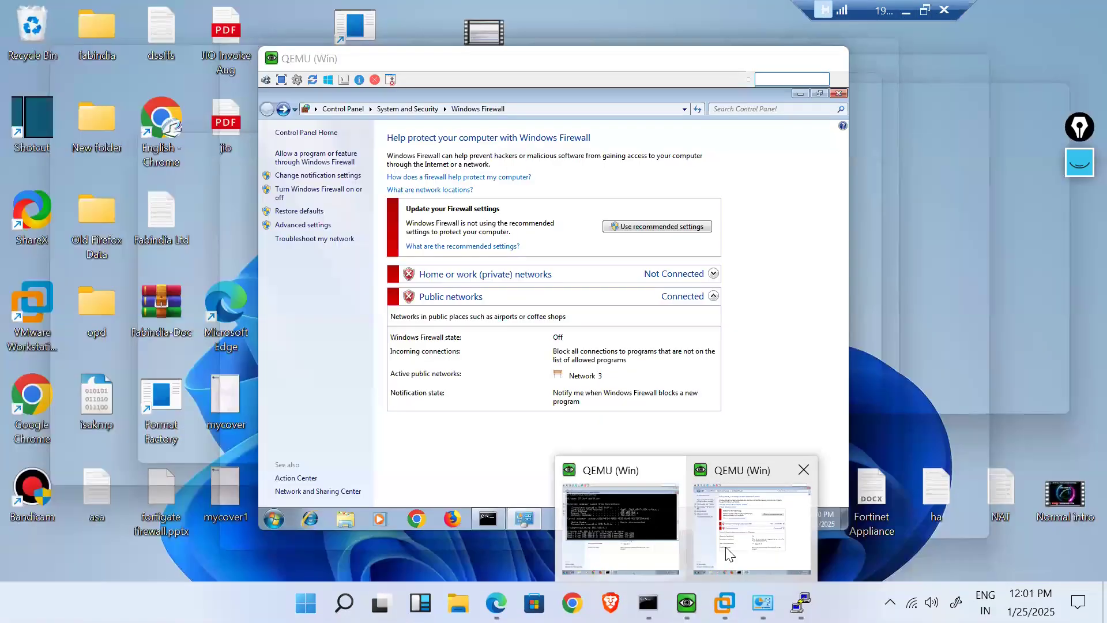
{"action": "left_click", "coordinate": [728, 554]}
{"action": "left_click", "coordinate": [488, 519]}
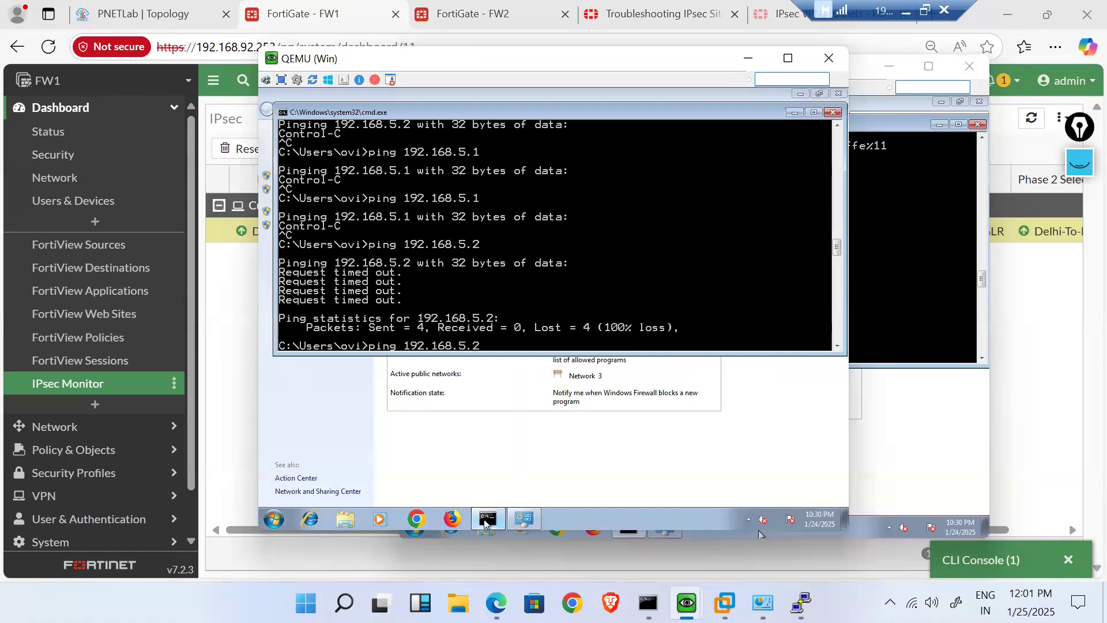
{"action": "key", "text": "Return"}
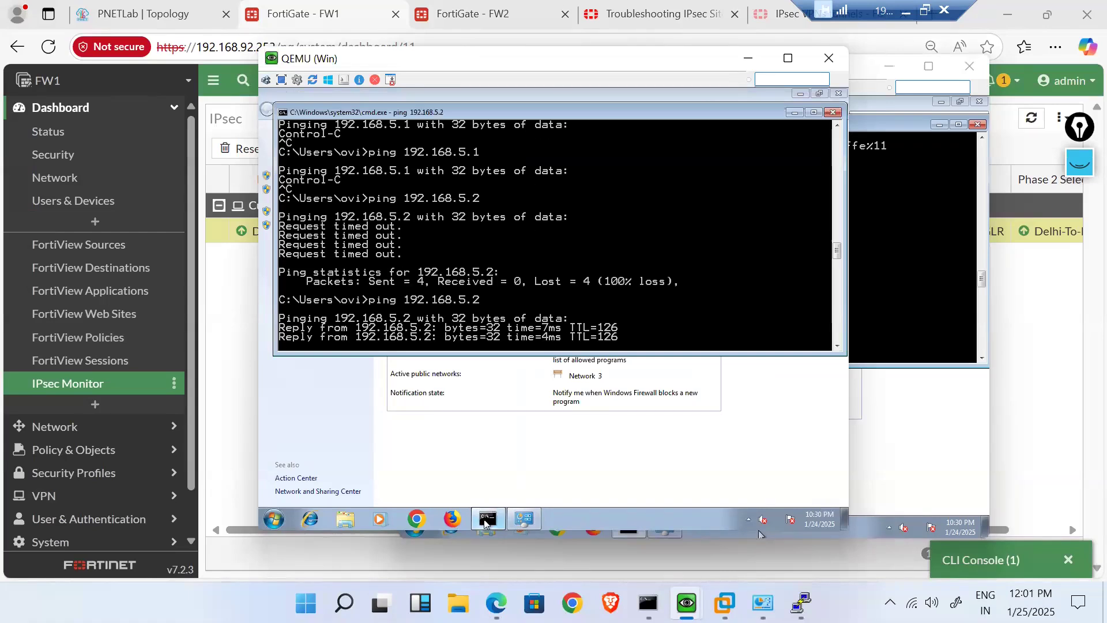
{"action": "key", "text": "ctrl+c"}
{"action": "type", "text": "ipconfig"}
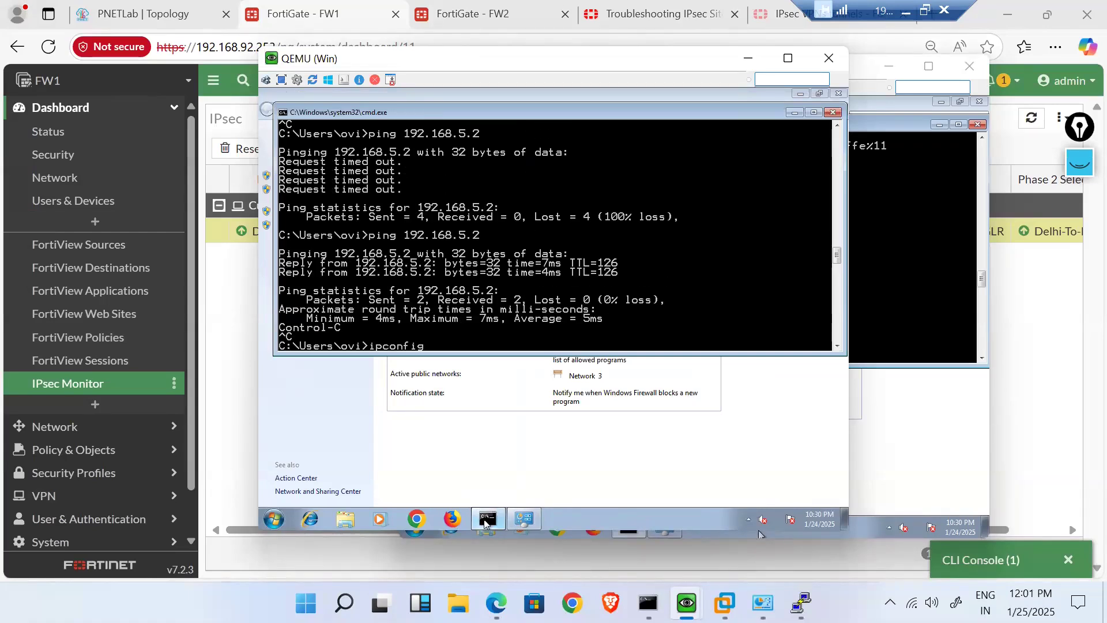
{"action": "key", "text": "Return"}
{"action": "key", "text": "Up"}
{"action": "key", "text": "Up"}
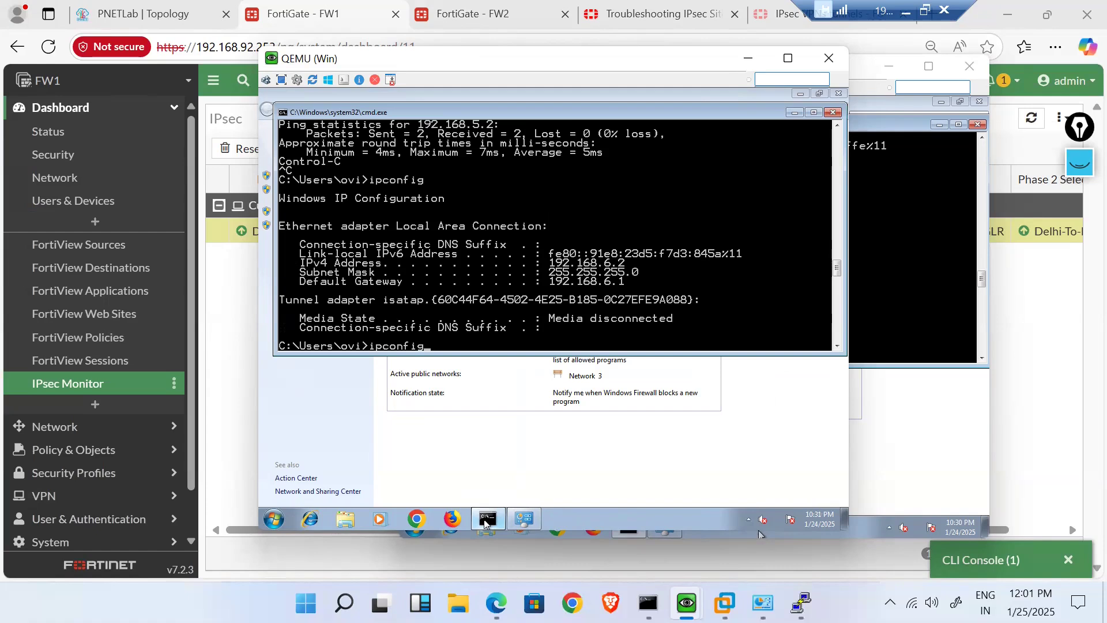
{"action": "key", "text": "Return"}
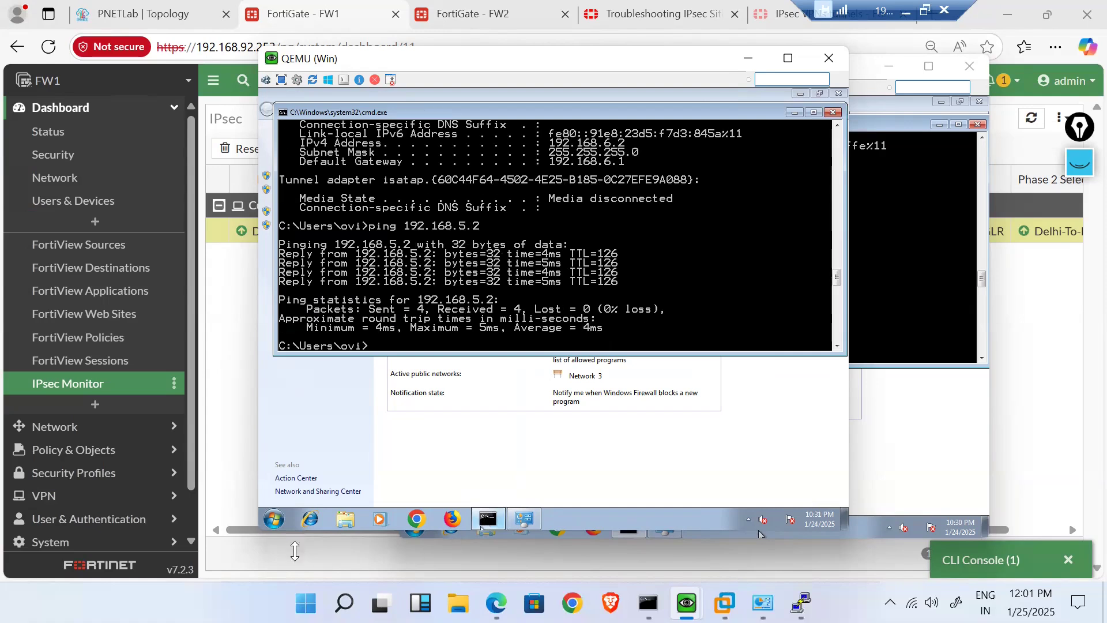
{"action": "left_click", "coordinate": [243, 437]}
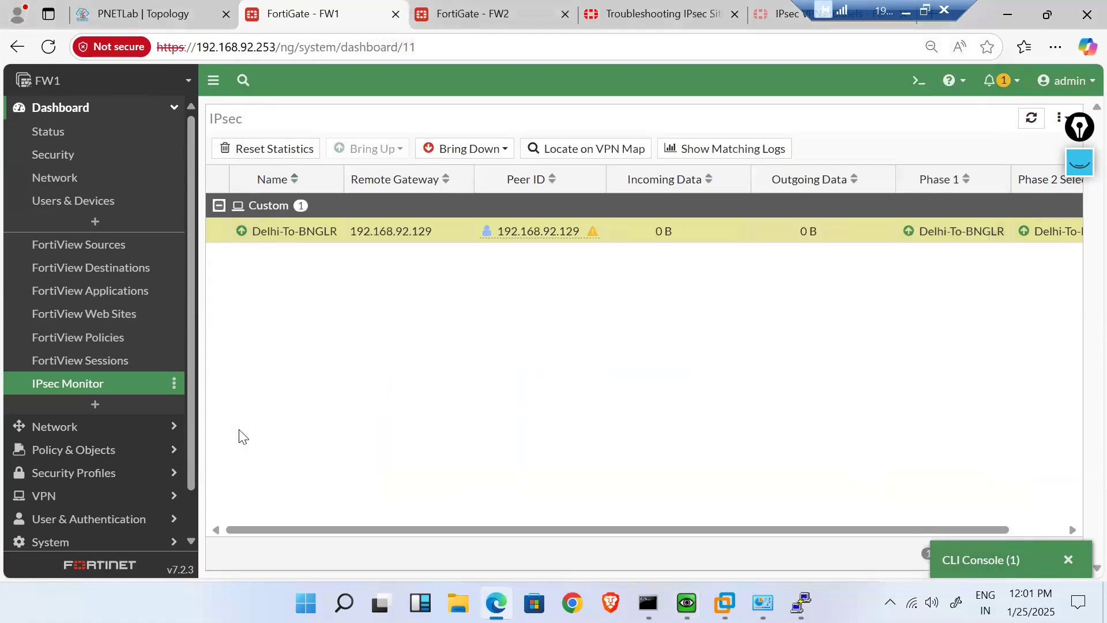
- Switch between the FW1 status dashboard and the IPsec troubleshooting article
{"action": "left_click", "coordinate": [67, 138]}
{"action": "left_click", "coordinate": [664, 13]}
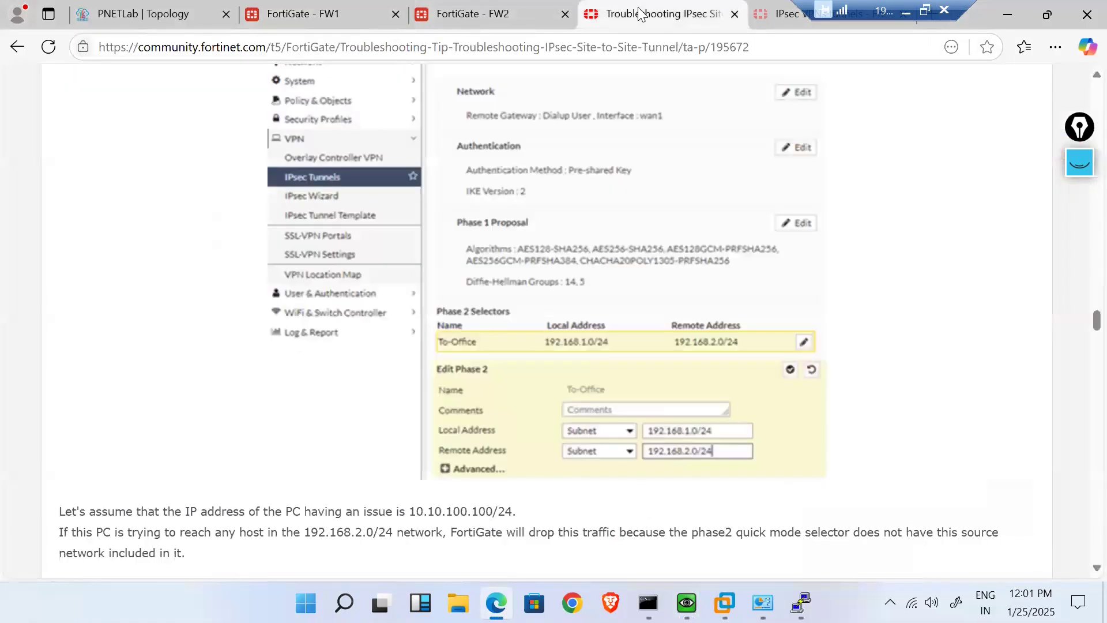
{"action": "left_click", "coordinate": [295, 11]}
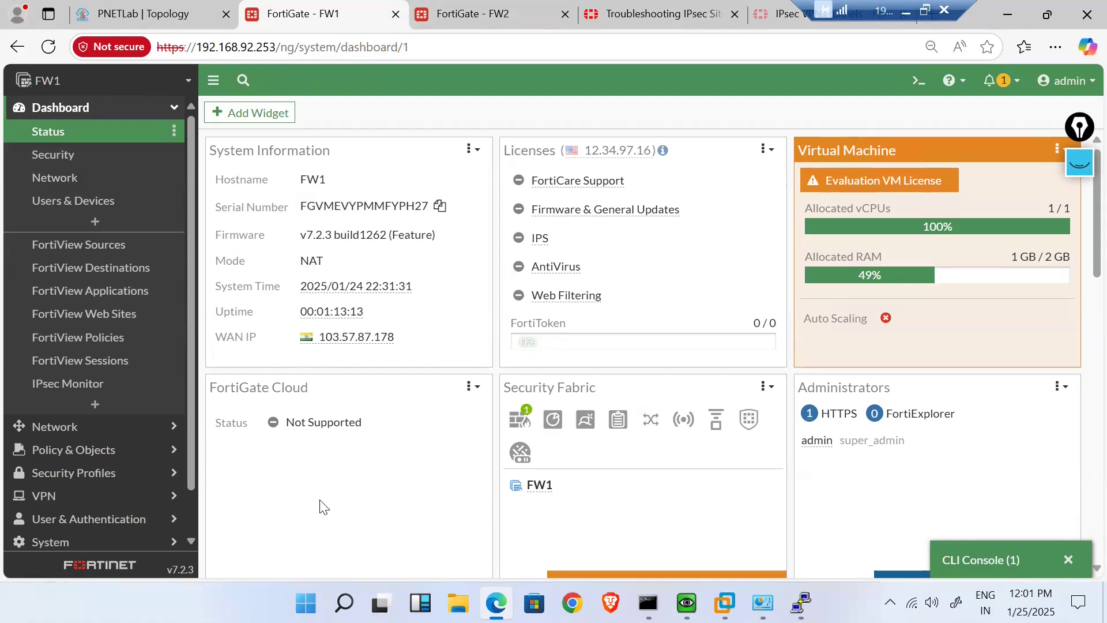
{"action": "mouse_move", "coordinate": [440, 1]}
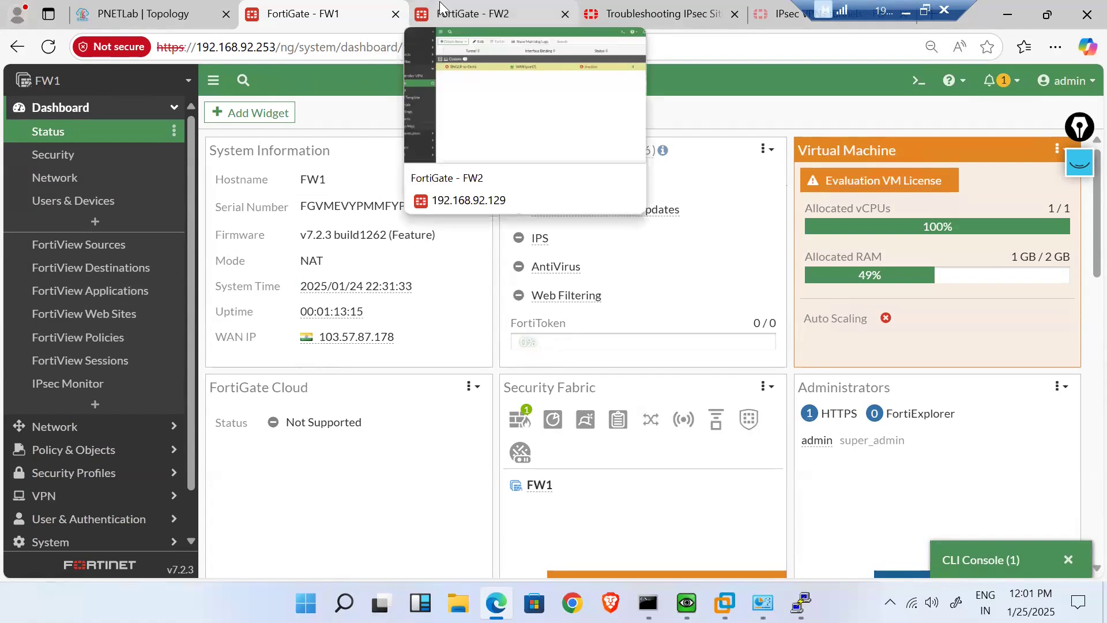
{"action": "left_click", "coordinate": [662, 11]}
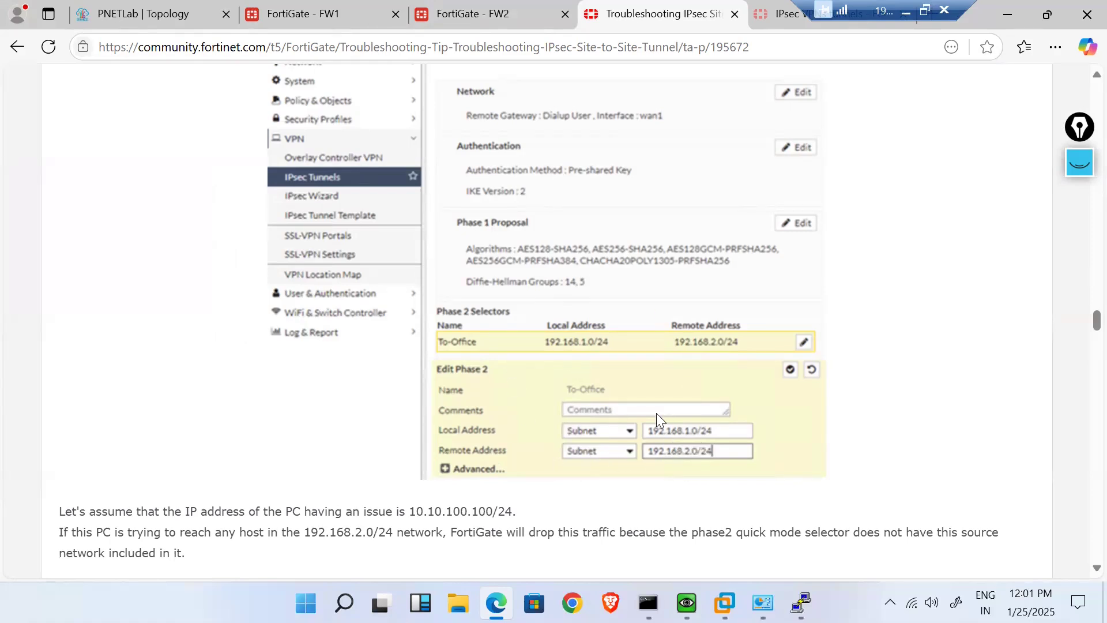
- Find the article's From CLI section and select the 'diagnose vpn tunnel list' command
{"action": "scroll", "coordinate": [603, 451], "scroll_direction": "down", "scroll_amount": 5}
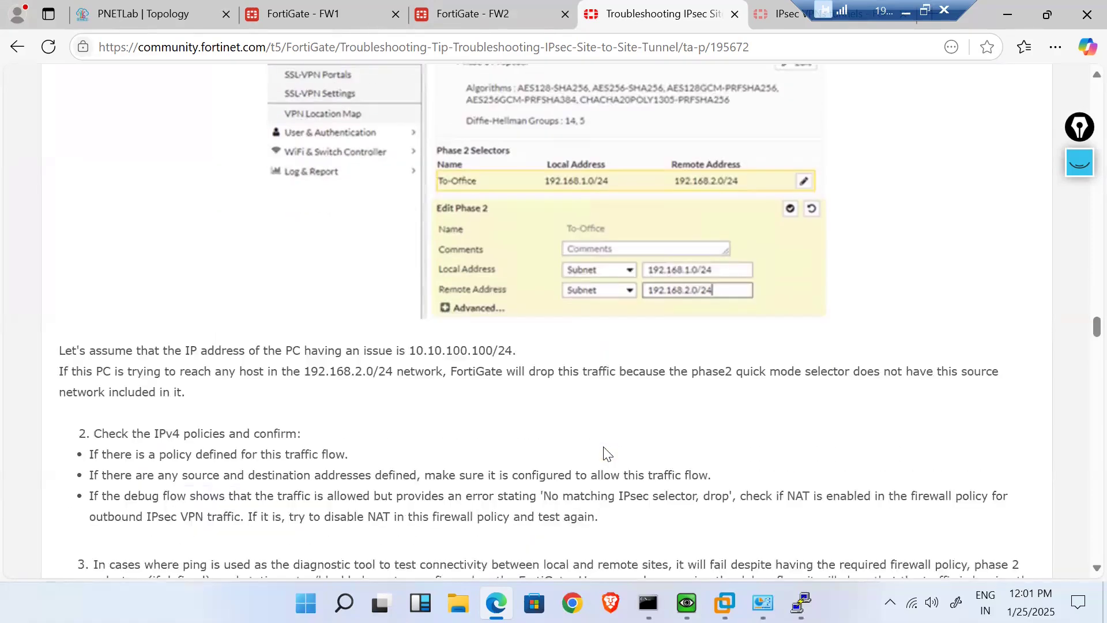
{"action": "scroll", "coordinate": [603, 447], "scroll_direction": "up", "scroll_amount": 6}
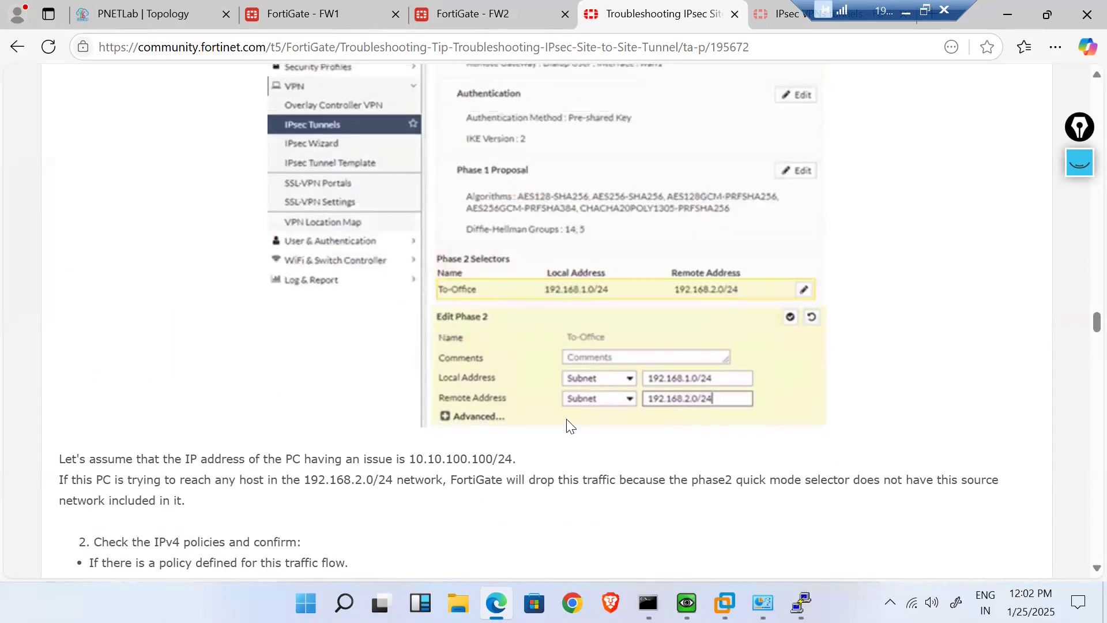
{"action": "scroll", "coordinate": [479, 316], "scroll_direction": "up", "scroll_amount": 5}
{"action": "scroll", "coordinate": [479, 314], "scroll_direction": "up", "scroll_amount": 20}
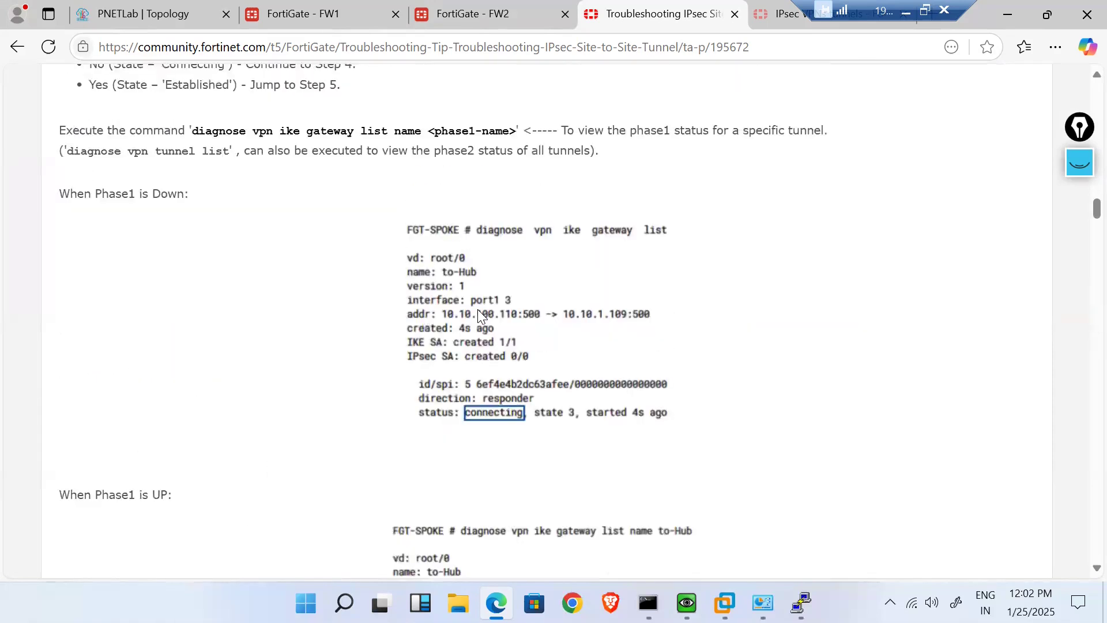
{"action": "scroll", "coordinate": [477, 309], "scroll_direction": "up", "scroll_amount": 11}
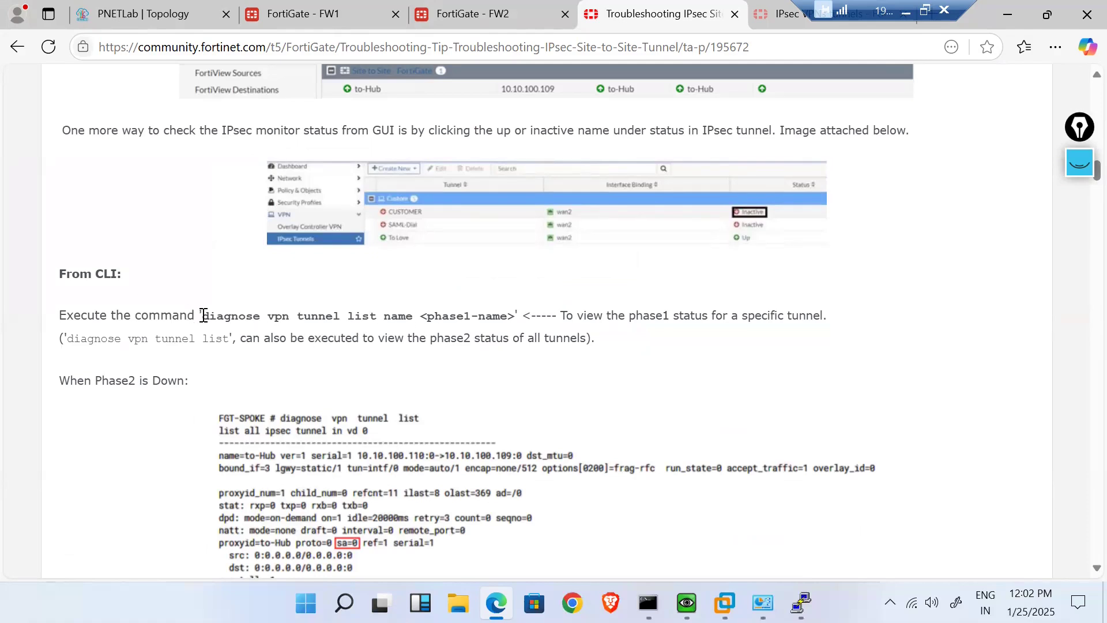
{"action": "left_click_drag", "start_coordinate": [203, 315], "coordinate": [378, 316]}
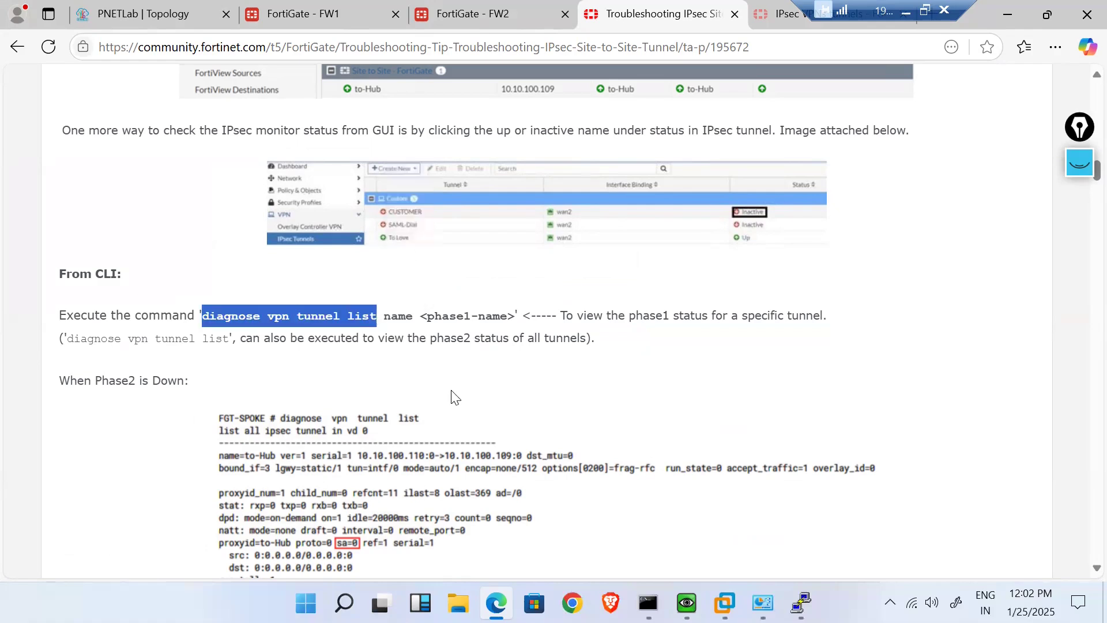
{"action": "left_click", "coordinate": [327, 12]}
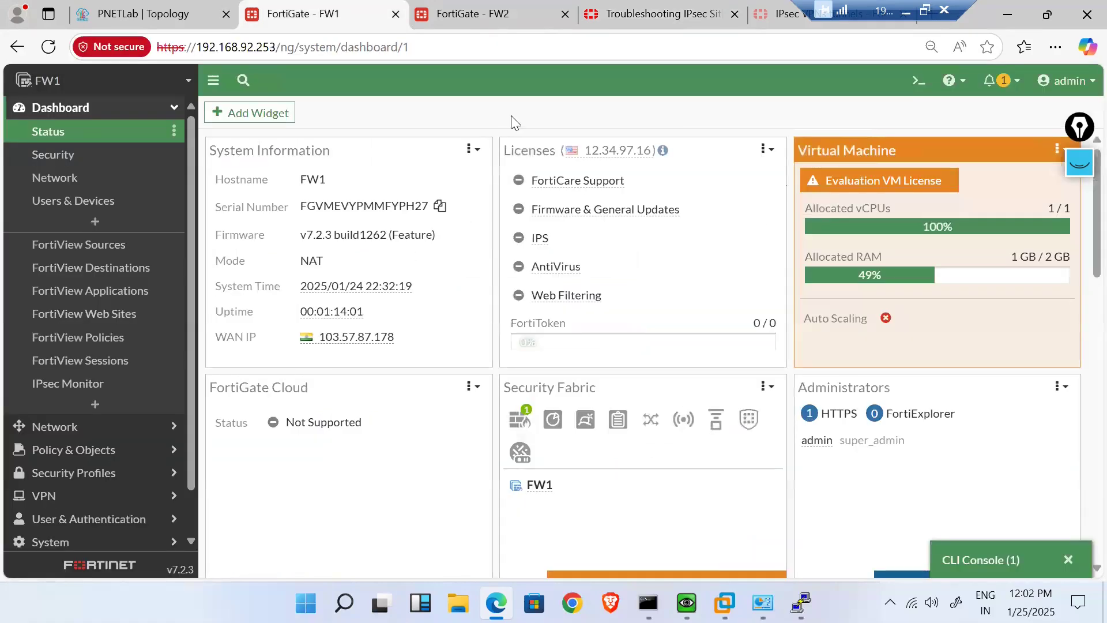
{"action": "left_click", "coordinate": [652, 14]}
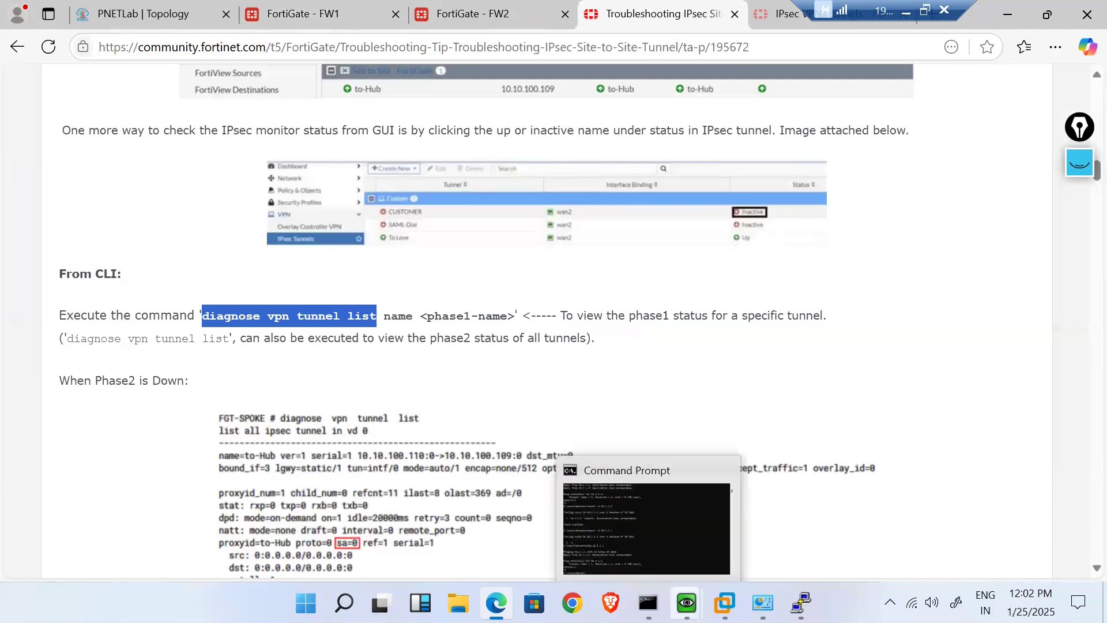
- Log back in to the FW1 PuTTY console as admin
{"action": "mouse_move", "coordinate": [801, 602]}
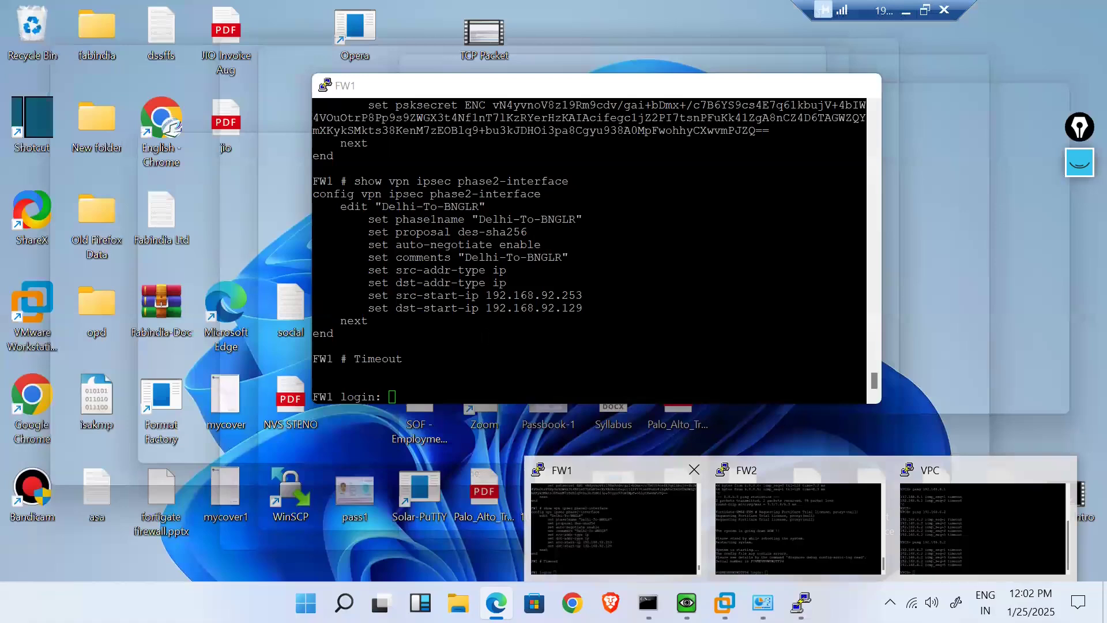
{"action": "left_click", "coordinate": [597, 523]}
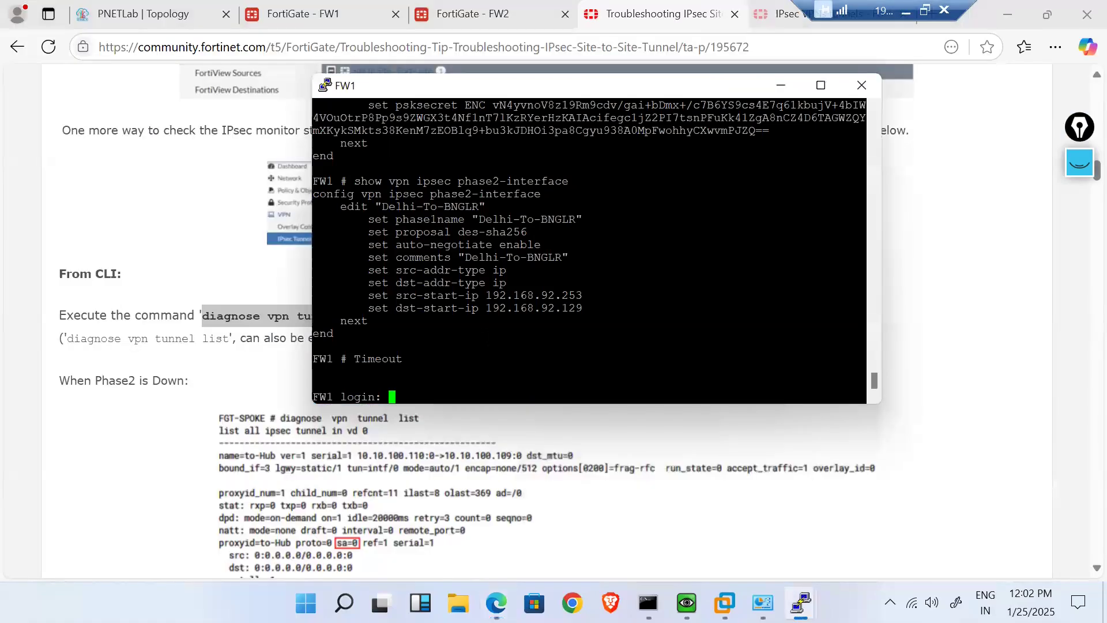
{"action": "type", "text": "admin"}
{"action": "key", "text": "Return"}
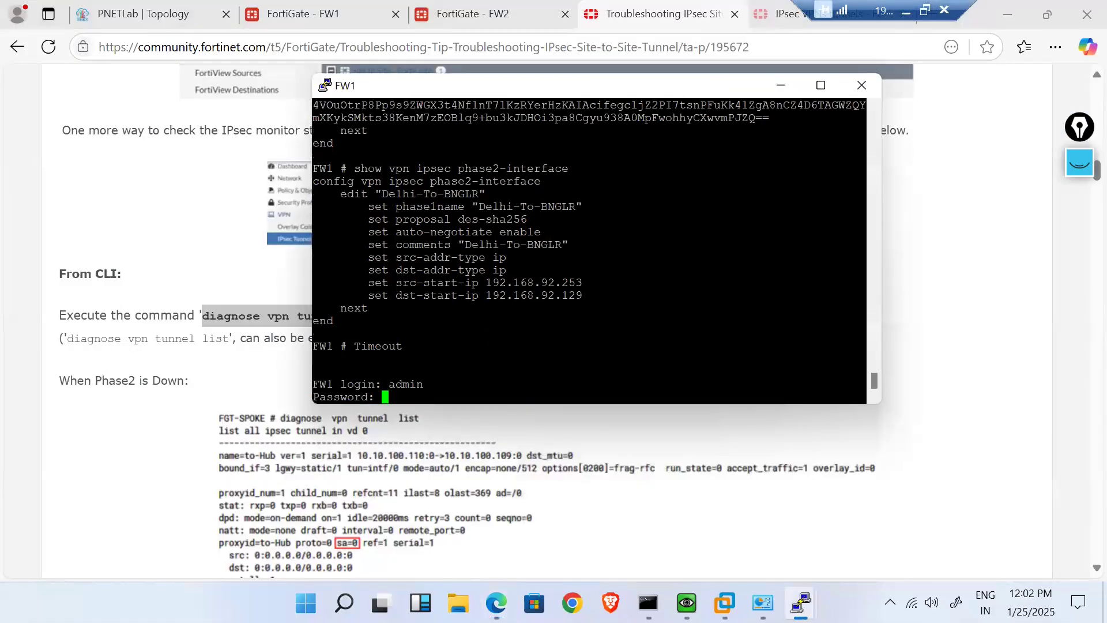
{"action": "key", "text": "Return"}
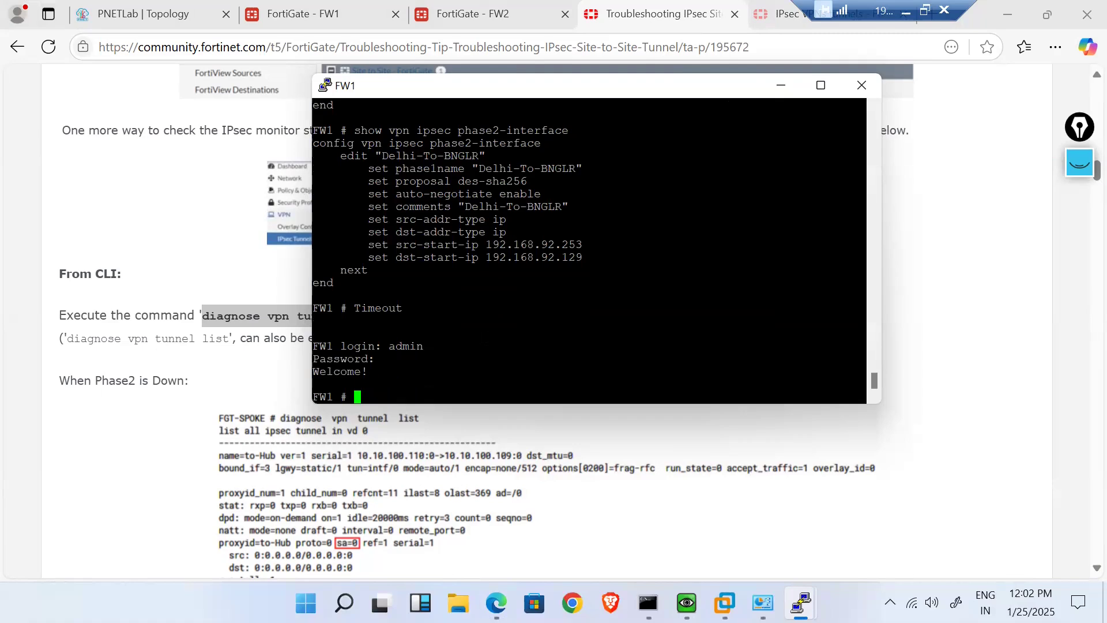
- Run 'diagnose vpn tunnel list' to confirm Delhi-To-BNGLR has an active SA
{"action": "type", "text": "diagnose vpn tunnel list"}
{"action": "key", "text": "Return"}
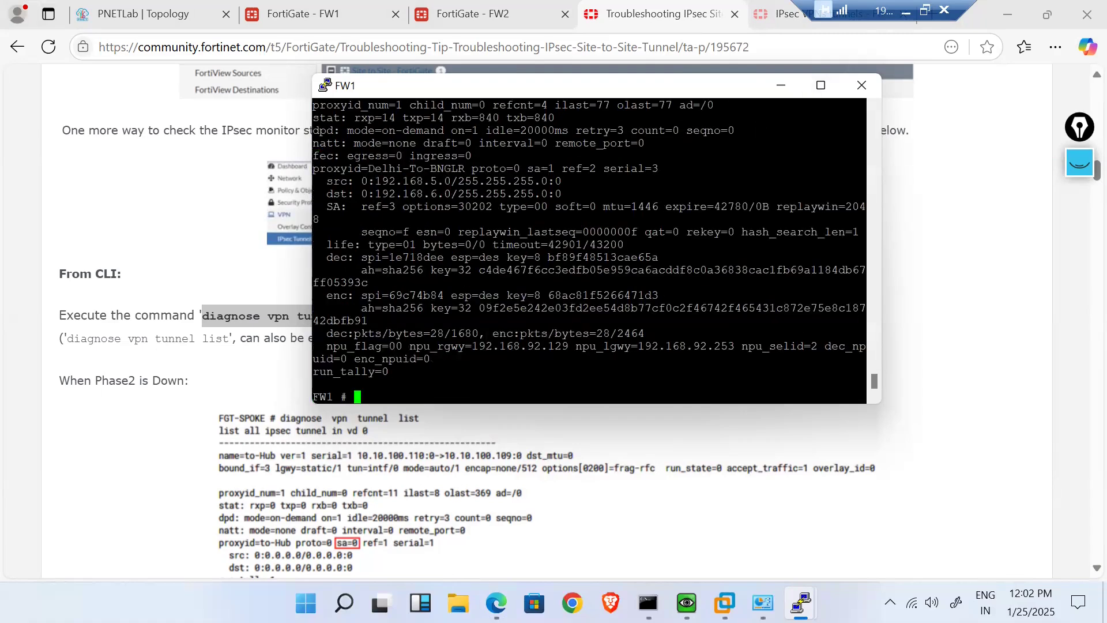
{"action": "left_click", "coordinate": [781, 86]}
{"action": "left_click", "coordinate": [326, 11]}
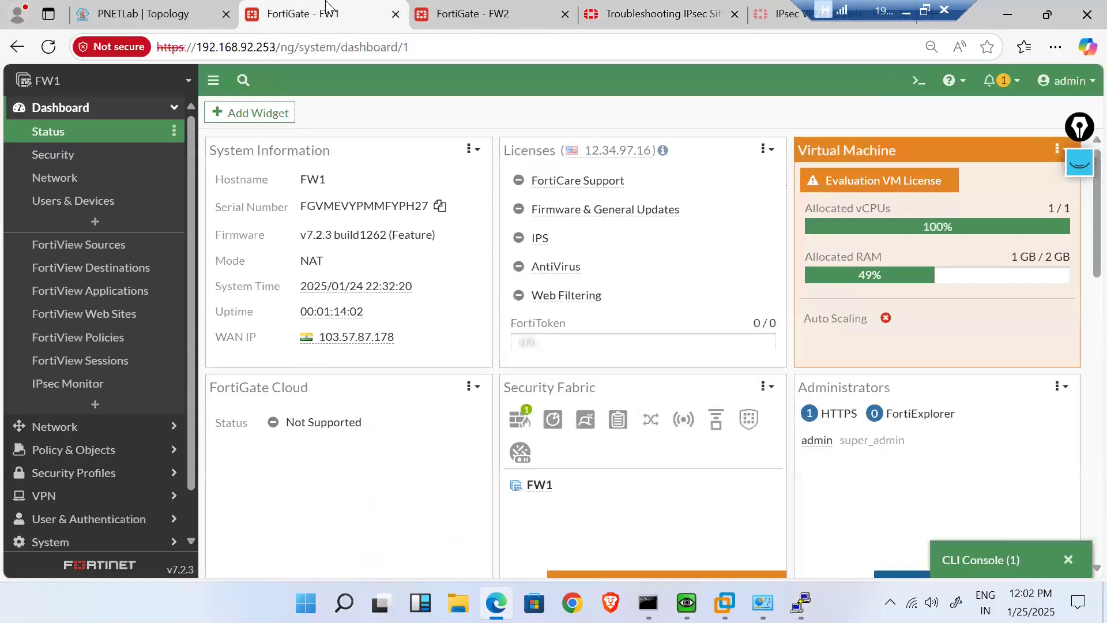
- In a new FW1 CLI console, run 'diagnose vpn tunnel list' and select the Delhi-To-BNGLR name
{"action": "left_click", "coordinate": [919, 80]}
{"action": "type", "text": "diagnose vpn tunnel list"}
{"action": "key", "text": "Return"}
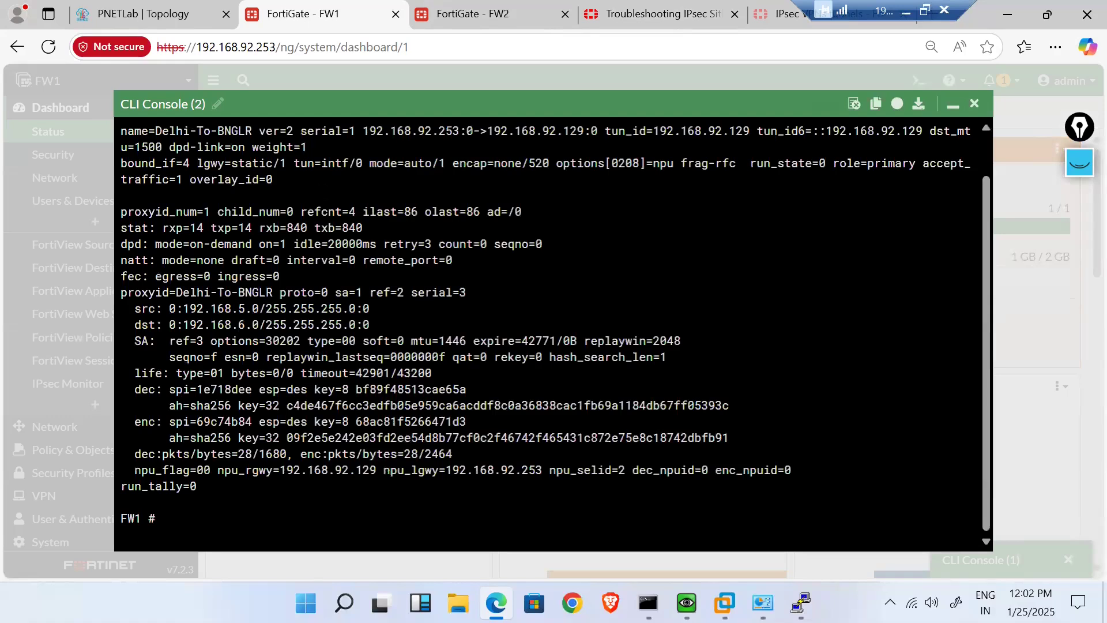
{"action": "scroll", "coordinate": [556, 329], "scroll_direction": "up", "scroll_amount": 1}
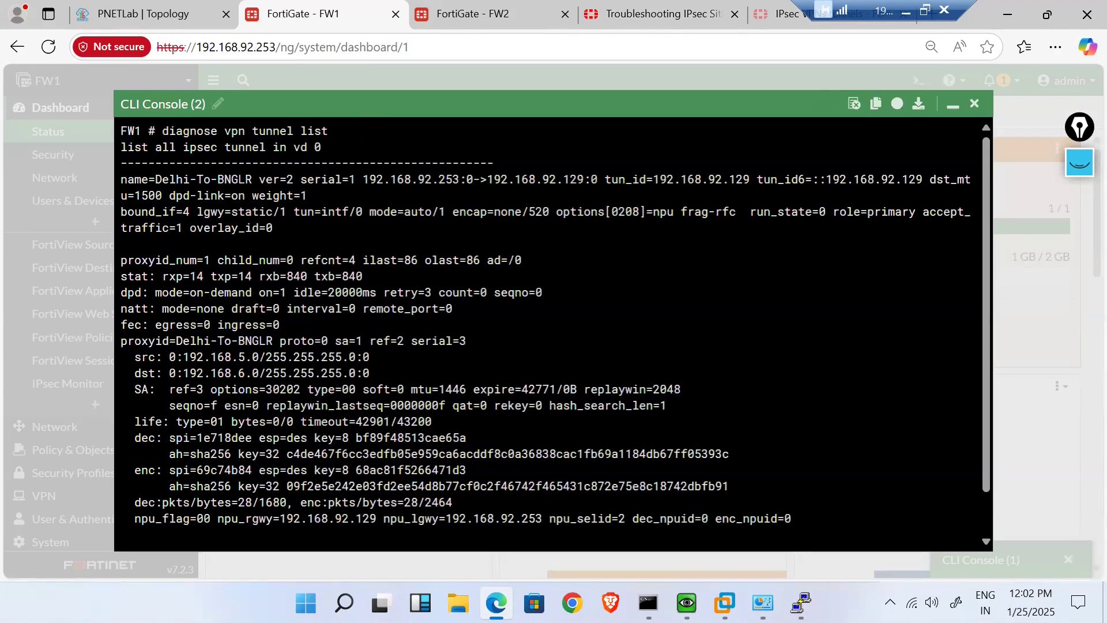
{"action": "left_click_drag", "start_coordinate": [155, 180], "coordinate": [250, 179]}
- Try 'diagnose vpn tunnel list Delhi-to-BNGLR', which fails with a parse error
{"action": "key", "text": "Up"}
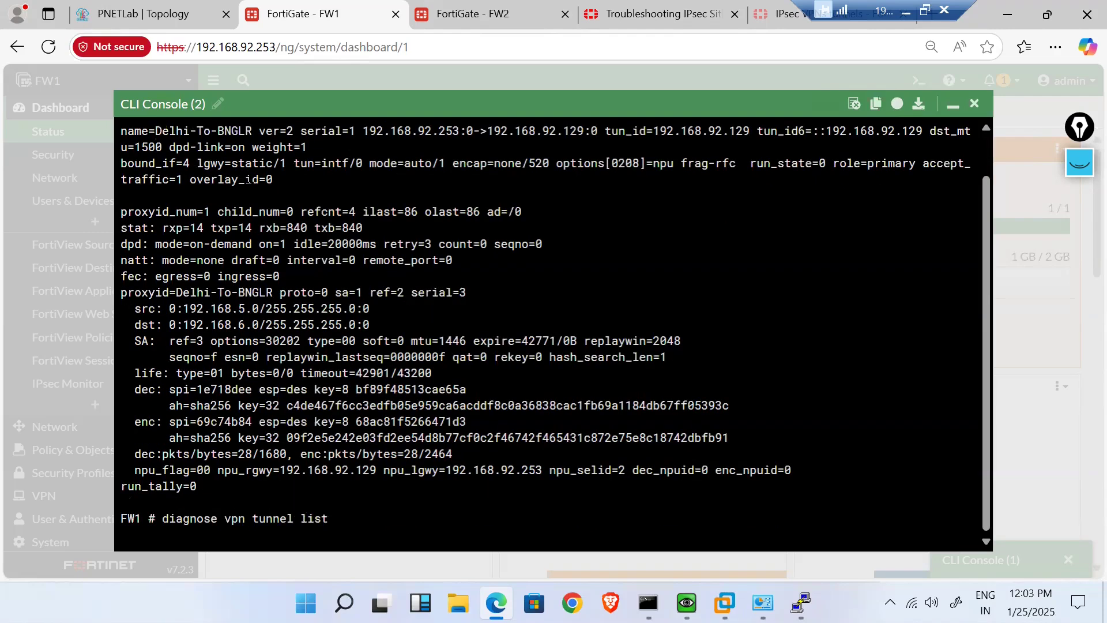
{"action": "key", "text": "Return"}
{"action": "key", "text": "Up"}
{"action": "key", "text": "BackSpace"}
{"action": "key", "text": "BackSpace"}
{"action": "key", "text": "BackSpace"}
{"action": "type", "text": "ist"}
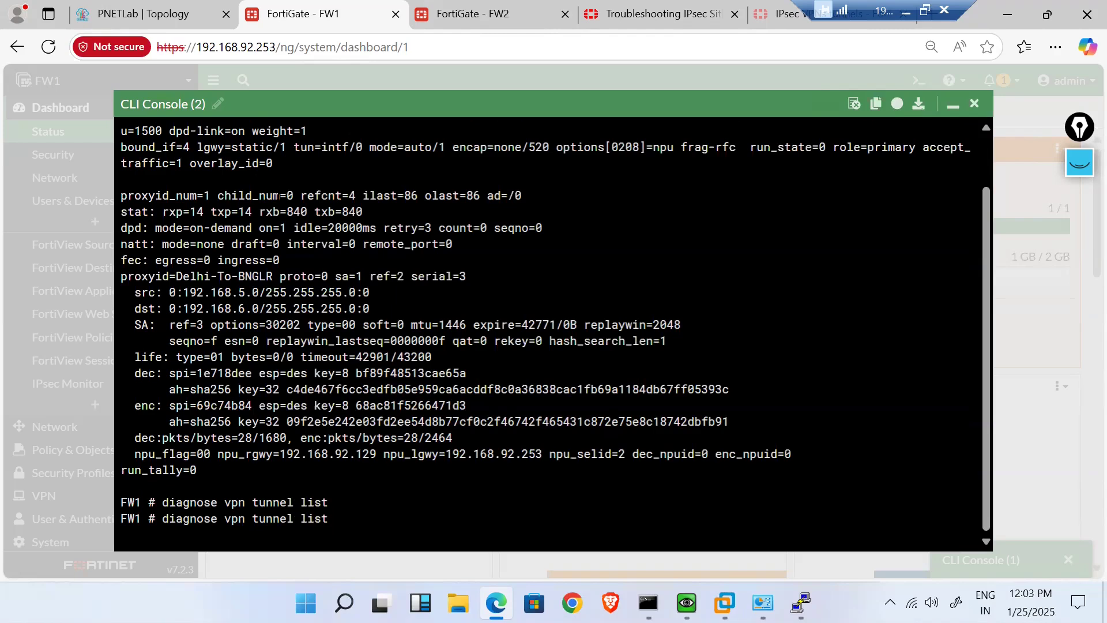
{"action": "scroll", "coordinate": [552, 329], "scroll_direction": "up", "scroll_amount": 1}
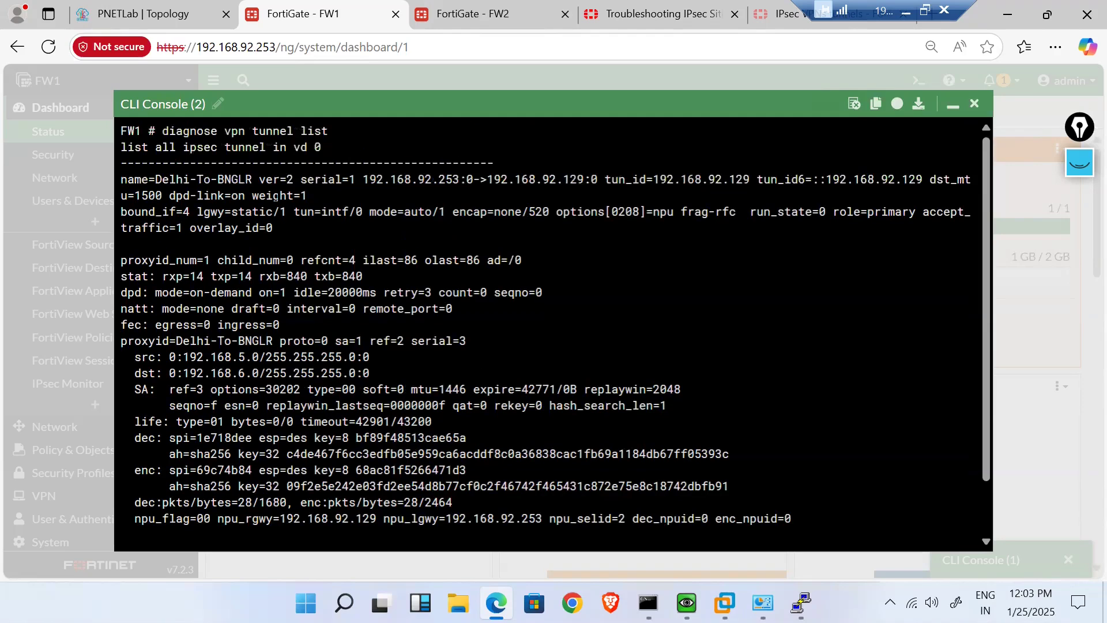
{"action": "type", "text": "Delhi-to-"}
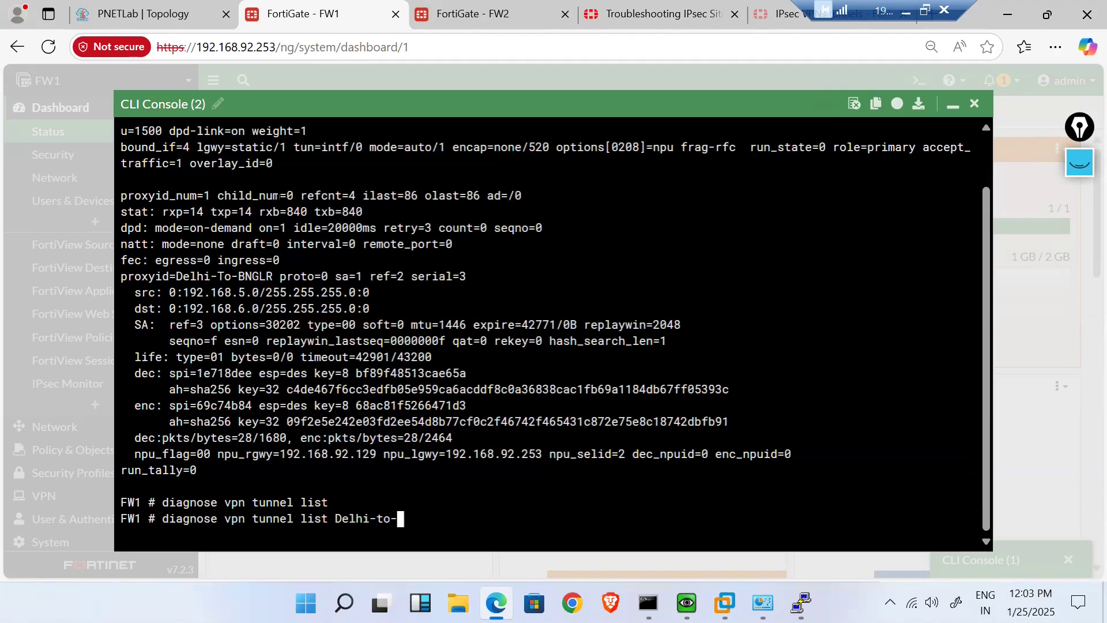
{"action": "scroll", "coordinate": [279, 197], "scroll_direction": "up", "scroll_amount": 1}
{"action": "scroll", "coordinate": [279, 197], "scroll_direction": "down", "scroll_amount": 1}
{"action": "type", "text": "BNGLR"}
{"action": "key", "text": "Return"}
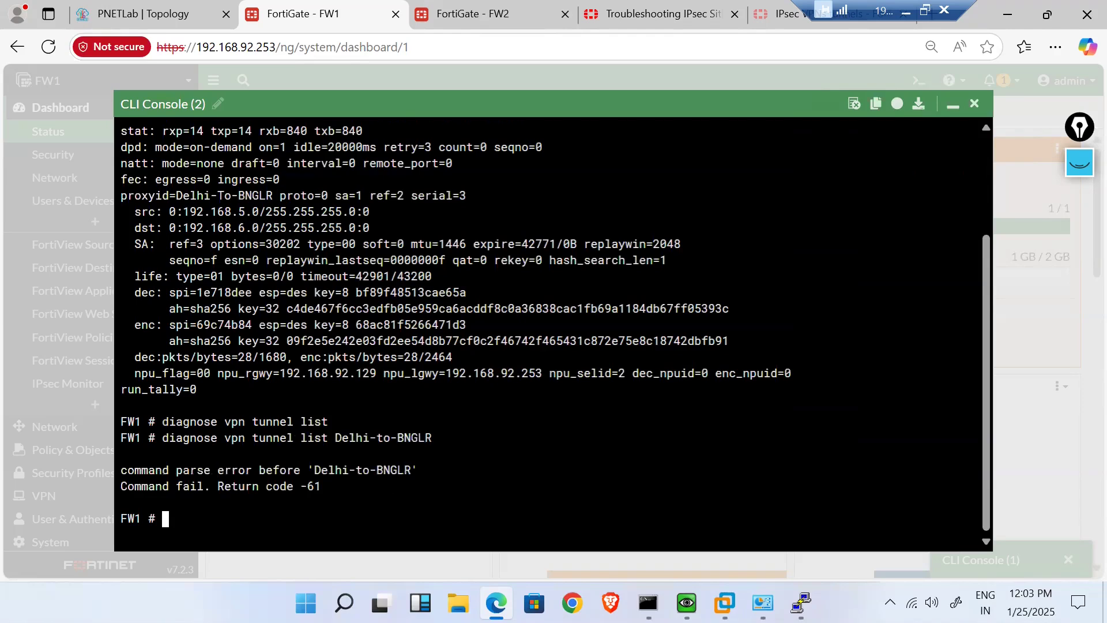
{"action": "key", "text": "Up"}
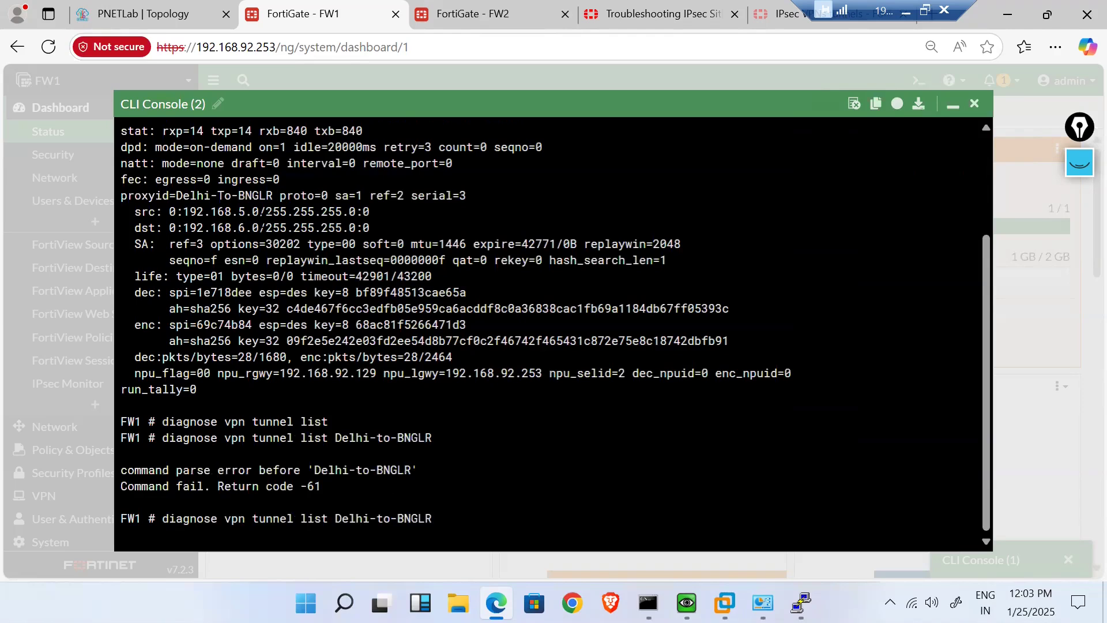
- Correct the tunnel name's case to Delhi-To-BNGLR and rerun the command
{"action": "scroll", "coordinate": [219, 307], "scroll_direction": "up", "scroll_amount": 2}
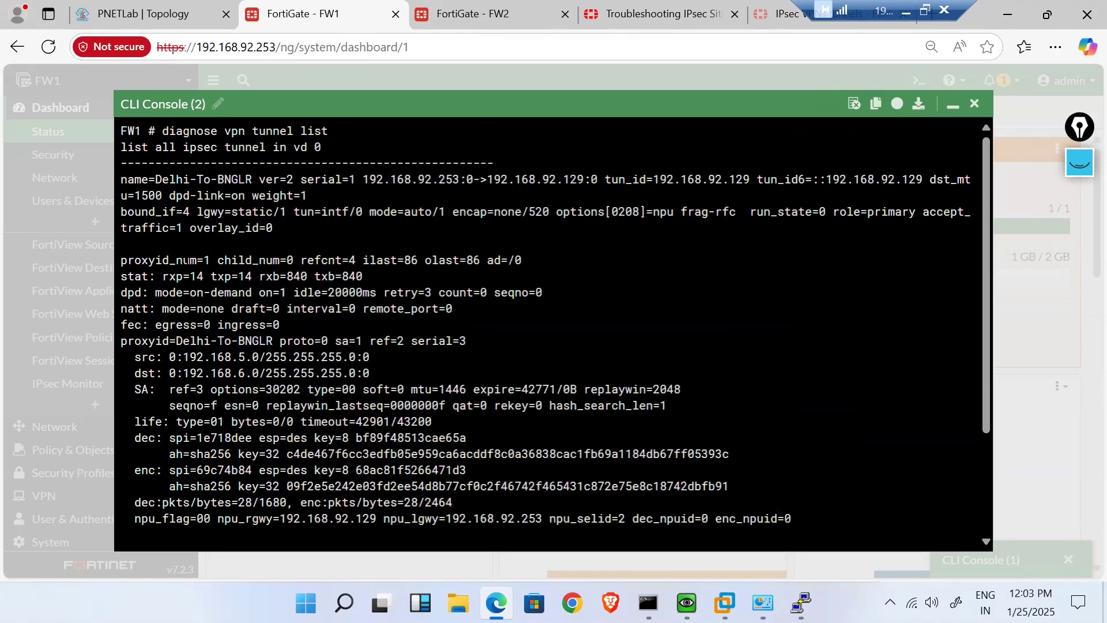
{"action": "scroll", "coordinate": [200, 277], "scroll_direction": "down", "scroll_amount": 2}
{"action": "key", "text": "Left"}
{"action": "key", "text": "Left"}
{"action": "key", "text": "Left"}
{"action": "key", "text": "Left"}
{"action": "key", "text": "Left"}
{"action": "key", "text": "Left"}
{"action": "key", "text": "Left"}
{"action": "key", "text": "Left"}
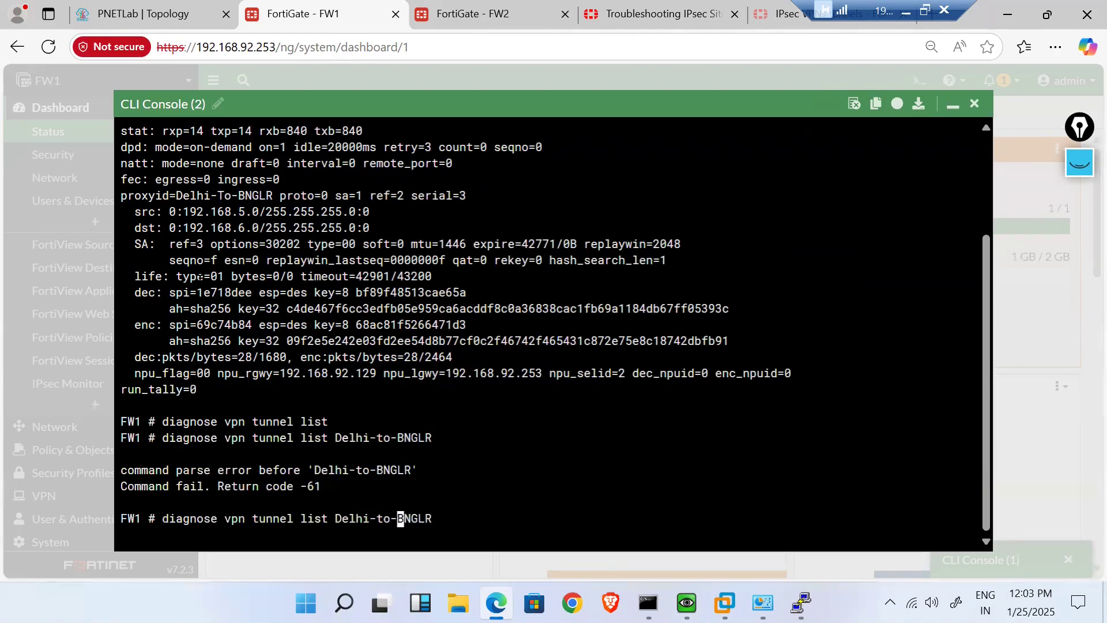
{"action": "key", "text": "Delete"}
{"action": "type", "text": "T"}
{"action": "key", "text": "Return"}
- Try 'diagnose vpn tunnel list name Delhi-to-BNGLR' with the name keyword
{"action": "key", "text": "Up"}
{"action": "key", "text": "BackSpace"}
{"action": "key", "text": "BackSpace"}
{"action": "key", "text": "BackSpace"}
{"action": "key", "text": "BackSpace"}
{"action": "key", "text": "BackSpace"}
{"action": "key", "text": "BackSpace"}
{"action": "key", "text": "BackSpace"}
{"action": "key", "text": "BackSpace"}
{"action": "key", "text": "BackSpace"}
{"action": "key", "text": "BackSpace"}
{"action": "key", "text": "BackSpace"}
{"action": "key", "text": "BackSpace"}
{"action": "key", "text": "Up"}
{"action": "key", "text": "Up"}
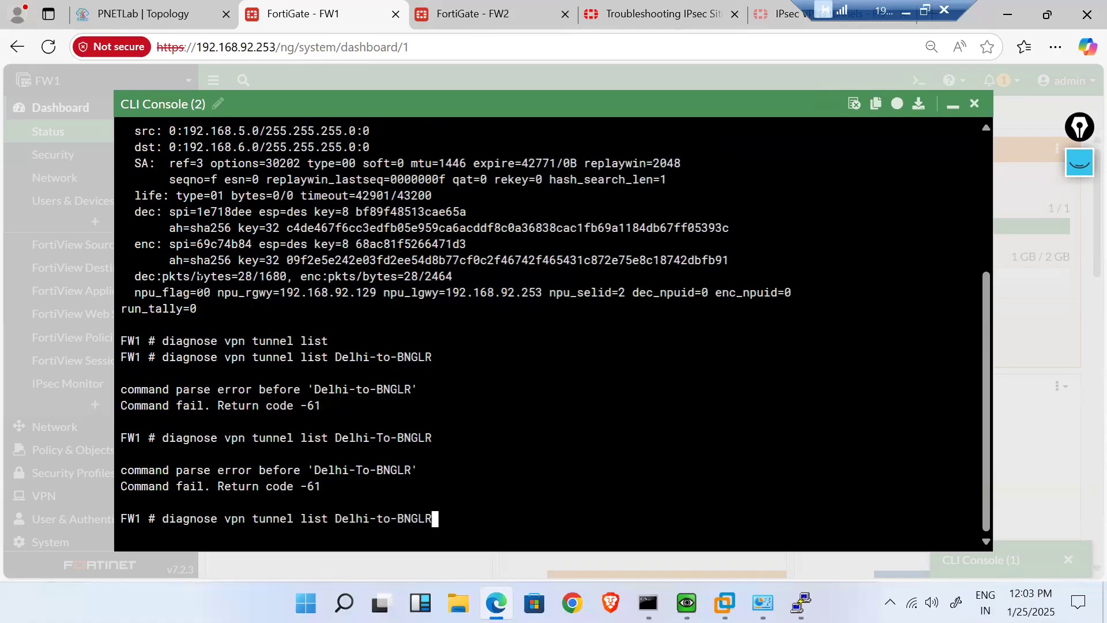
{"action": "key", "text": "Left"}
{"action": "key", "text": "Left"}
{"action": "key", "text": "Left"}
{"action": "key", "text": "Left"}
{"action": "key", "text": "Left"}
{"action": "key", "text": "Left"}
{"action": "key", "text": "Left"}
{"action": "key", "text": "Left"}
{"action": "key", "text": "Left"}
{"action": "key", "text": "Left"}
{"action": "key", "text": "Left"}
{"action": "key", "text": "Left"}
{"action": "key", "text": "Left"}
{"action": "key", "text": "Left"}
{"action": "type", "text": "name"}
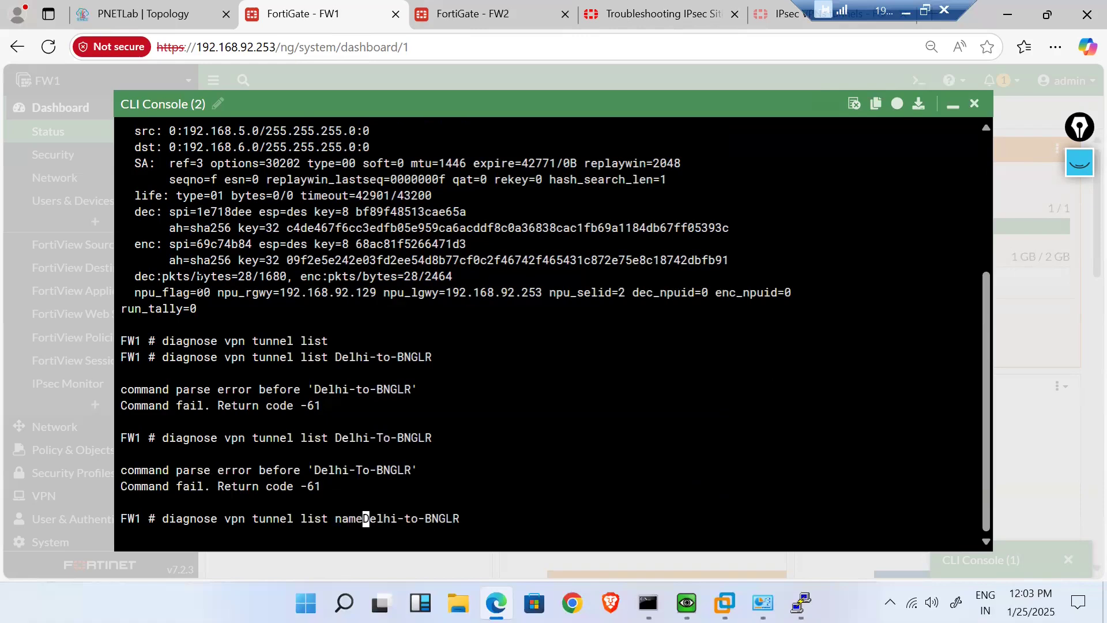
{"action": "key", "text": "Return"}
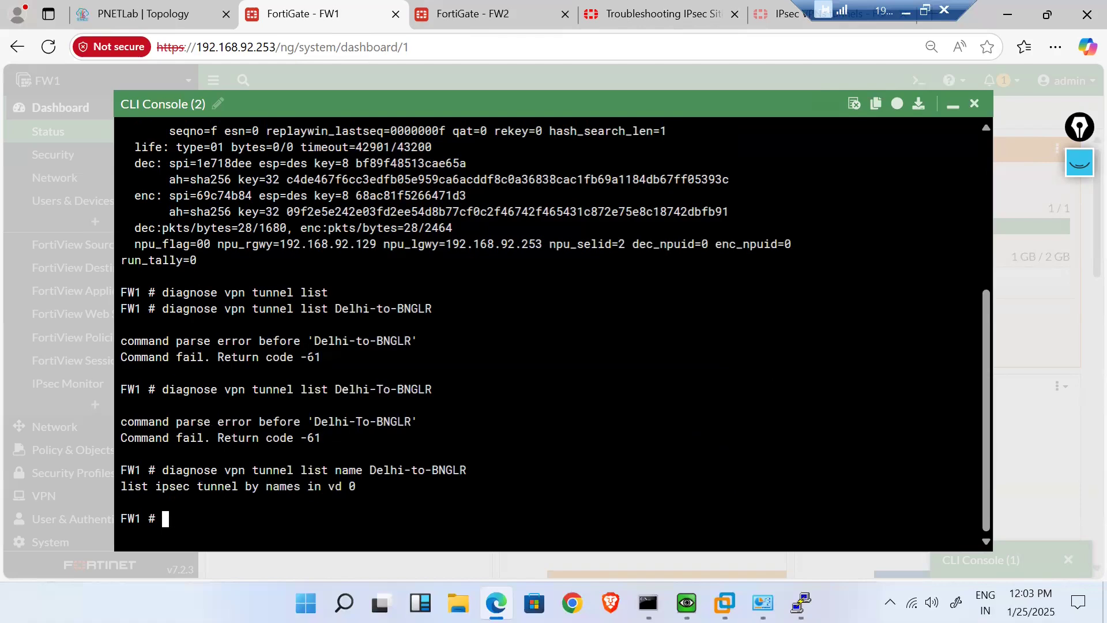
- Check options with ?, then run 'diagnose vpn tunnel list name Delhi-To-BNGLR' to view its selectors
{"action": "key", "text": "Up"}
{"action": "key", "text": "BackSpace"}
{"action": "key", "text": "BackSpace"}
{"action": "key", "text": "BackSpace"}
{"action": "key", "text": "BackSpace"}
{"action": "key", "text": "BackSpace"}
{"action": "key", "text": "BackSpace"}
{"action": "key", "text": "BackSpace"}
{"action": "key", "text": "BackSpace"}
{"action": "key", "text": "BackSpace"}
{"action": "key", "text": "BackSpace"}
{"action": "key", "text": "BackSpace"}
{"action": "key", "text": "BackSpace"}
{"action": "key", "text": "BackSpace"}
{"action": "key", "text": "BackSpace"}
{"action": "key", "text": "BackSpace"}
{"action": "key", "text": "BackSpace"}
{"action": "key", "text": "BackSpace"}
{"action": "key", "text": "BackSpace"}
{"action": "key", "text": "BackSpace"}
{"action": "key", "text": "BackSpace"}
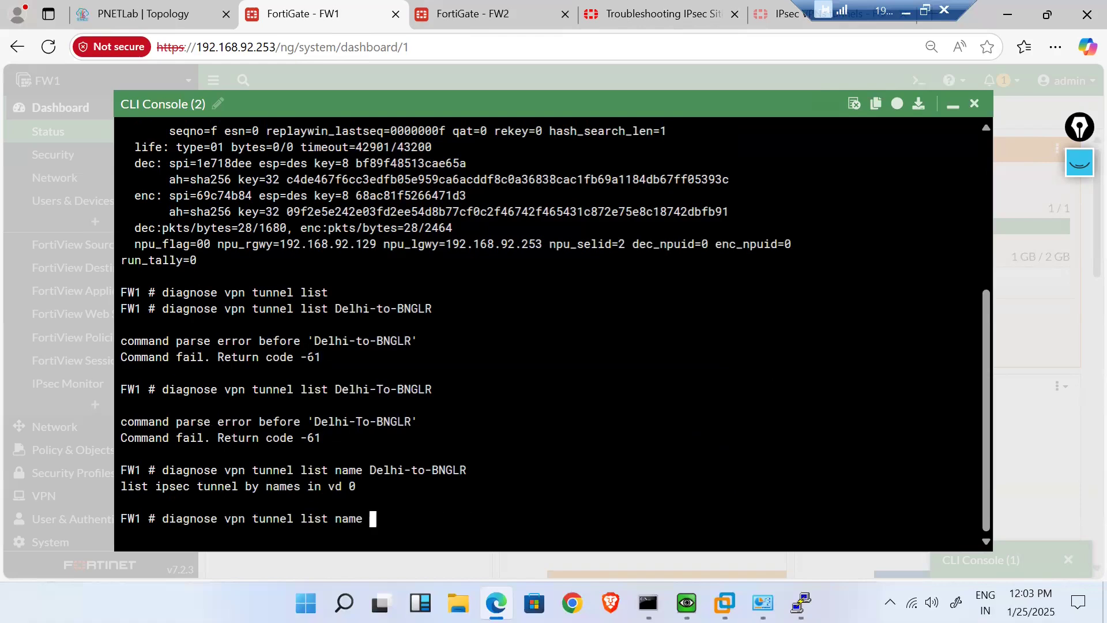
{"action": "key", "text": "question"}
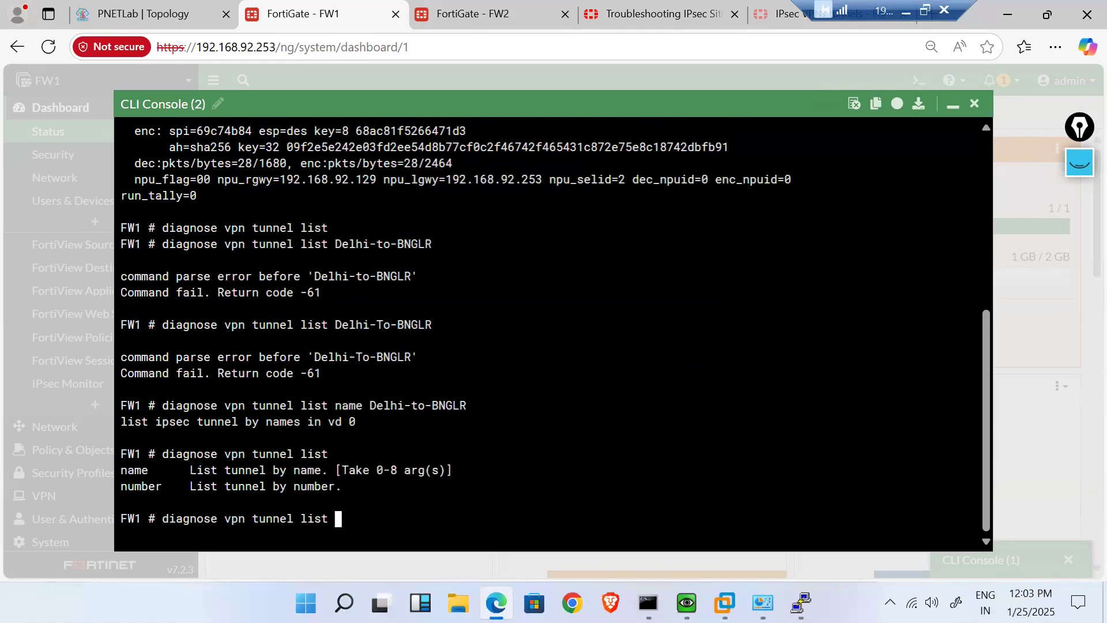
{"action": "type", "text": "name Delhi-To"}
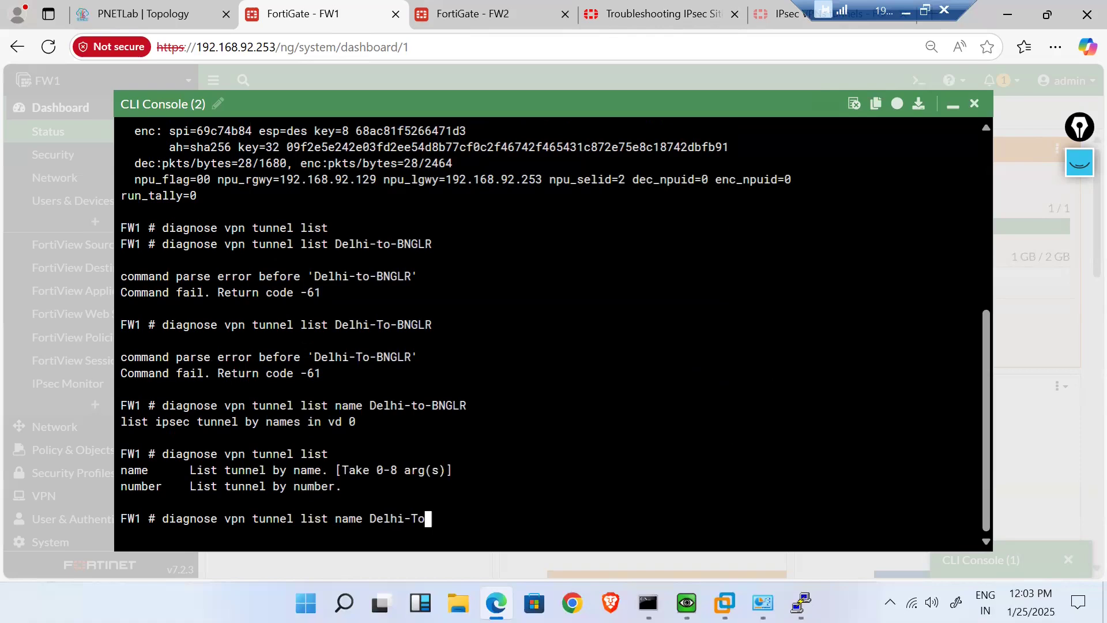
{"action": "type", "text": "-BNGLR"}
{"action": "key", "text": "Return"}
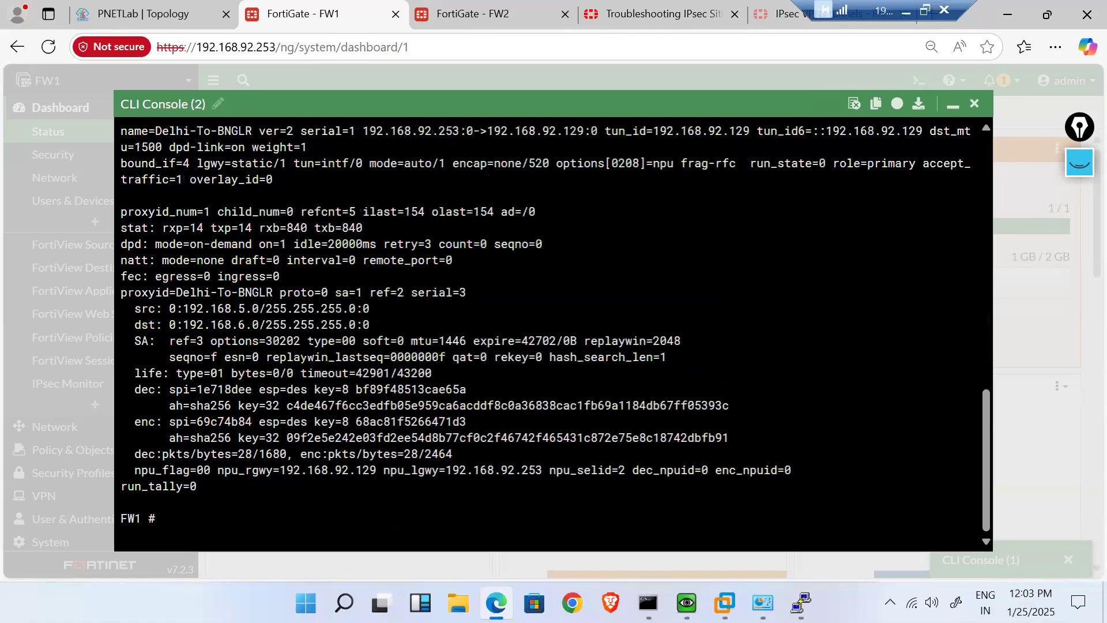
{"action": "scroll", "coordinate": [554, 323], "scroll_direction": "up", "scroll_amount": 3}
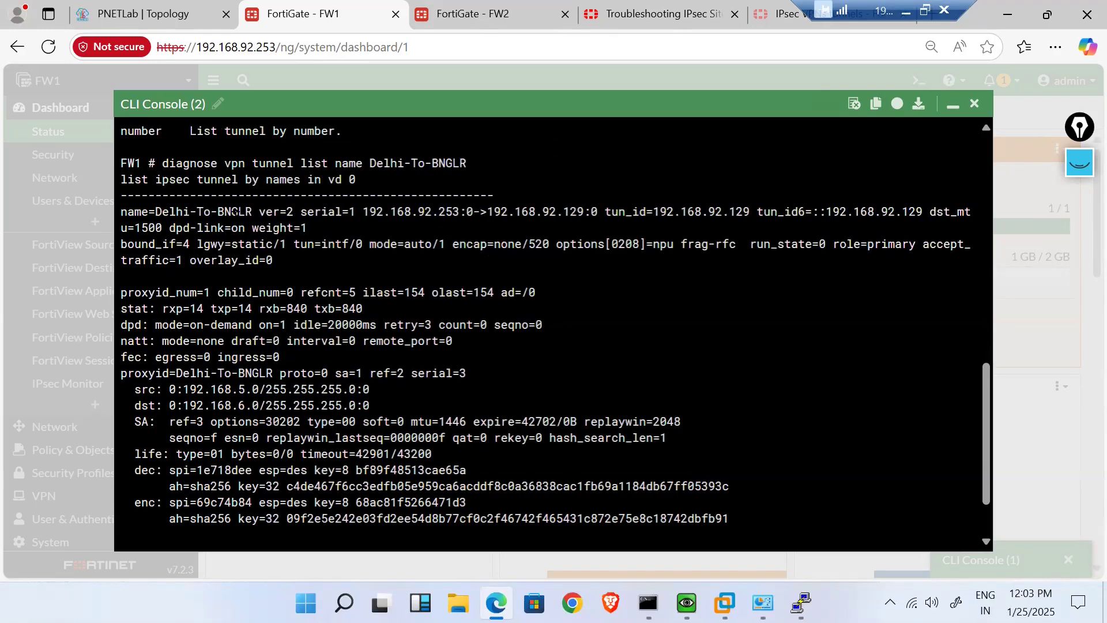
{"action": "left_click_drag", "start_coordinate": [247, 212], "coordinate": [155, 211]}
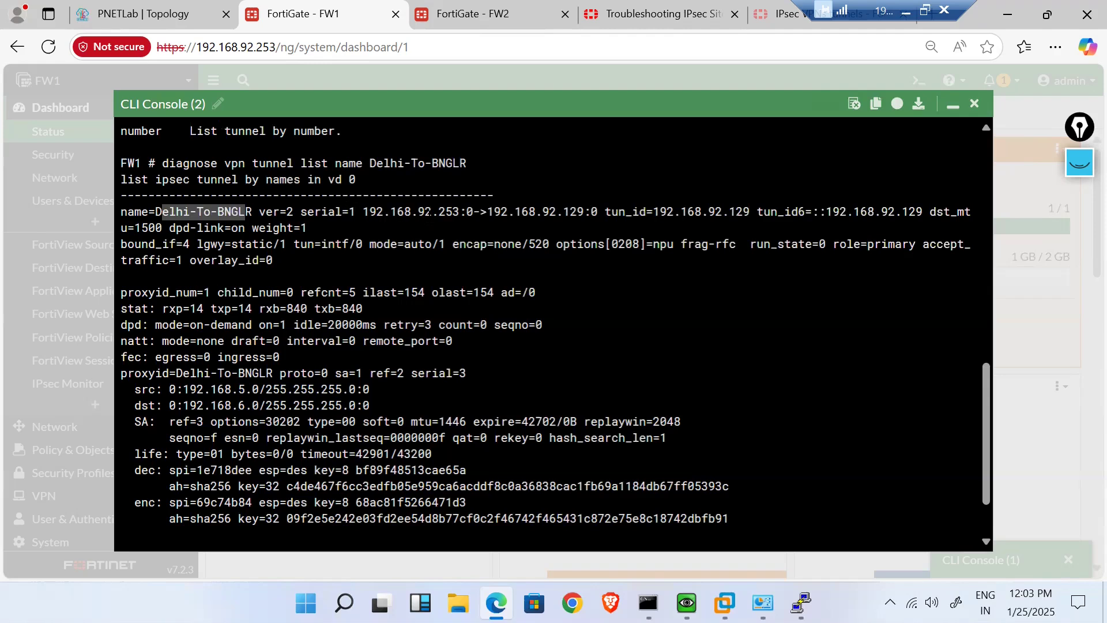
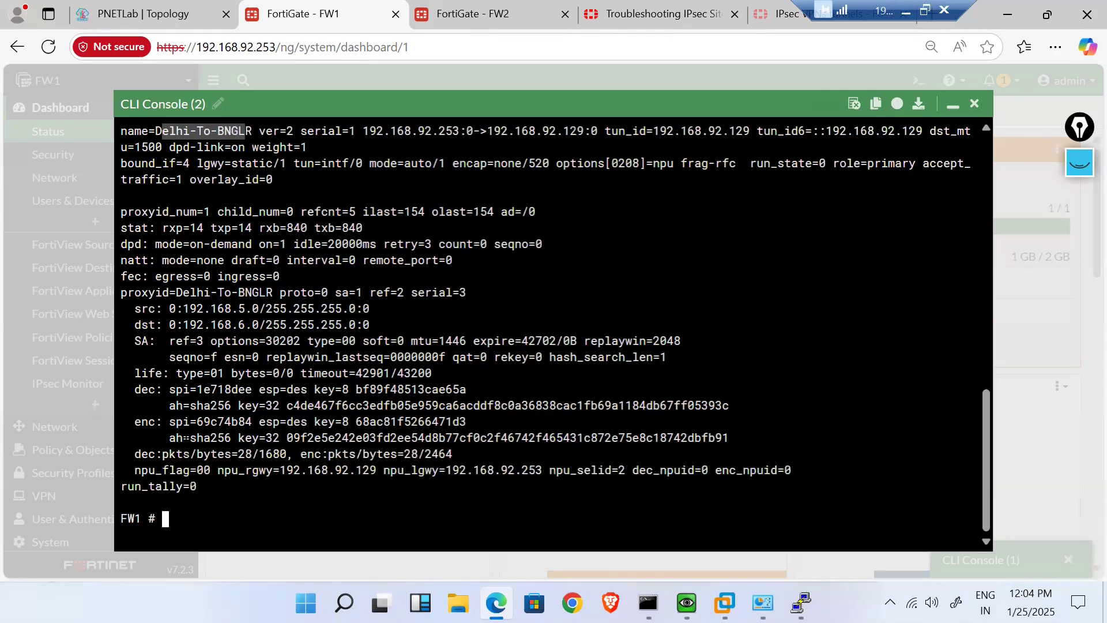
- Highlight the enc and dec SPI values in the Delhi-To-BNGLR output, then open the troubleshooting article
{"action": "left_click_drag", "start_coordinate": [169, 422], "coordinate": [211, 438]}
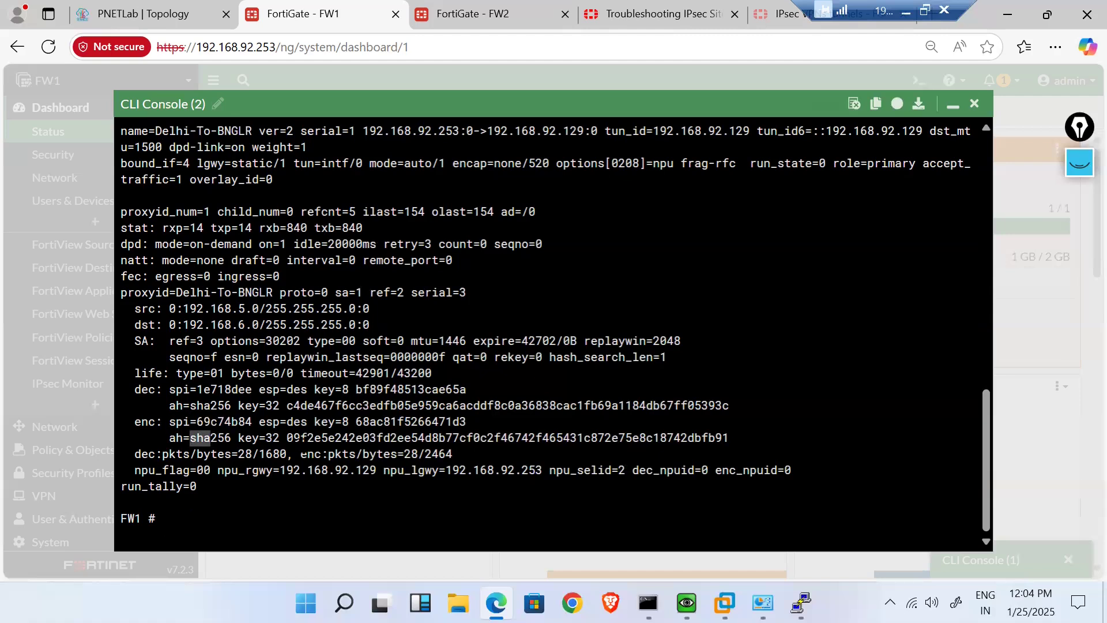
{"action": "left_click", "coordinate": [302, 455]}
{"action": "left_click_drag", "start_coordinate": [203, 390], "coordinate": [214, 423]}
{"action": "left_click", "coordinate": [623, 8]}
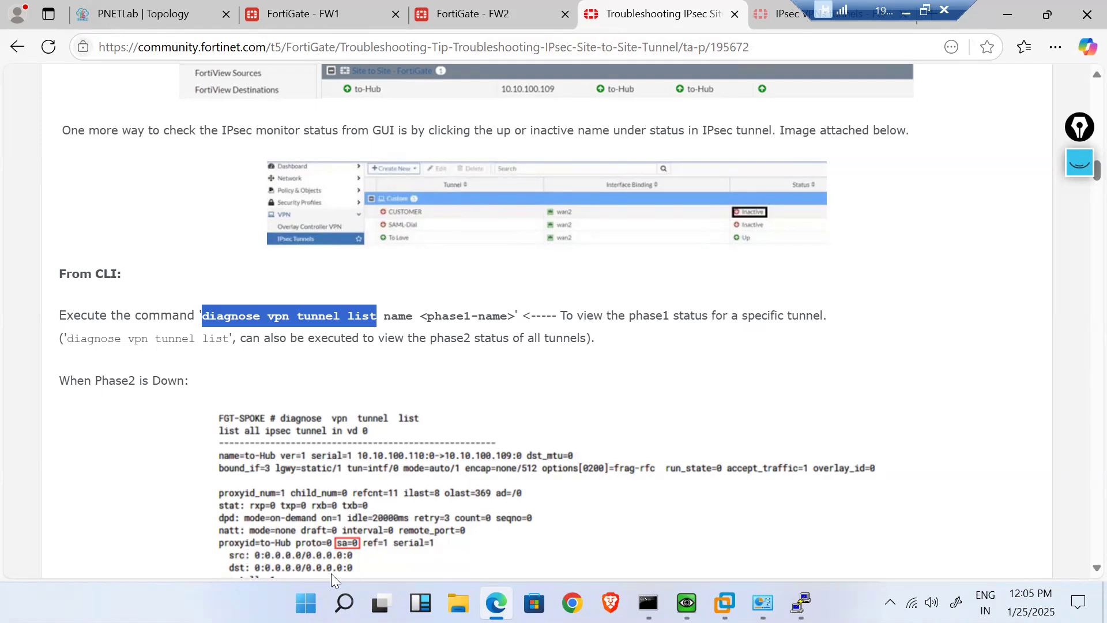
- Highlight sa=1 on the proxyid line of FW1's tunnel output
{"action": "left_click", "coordinate": [458, 13]}
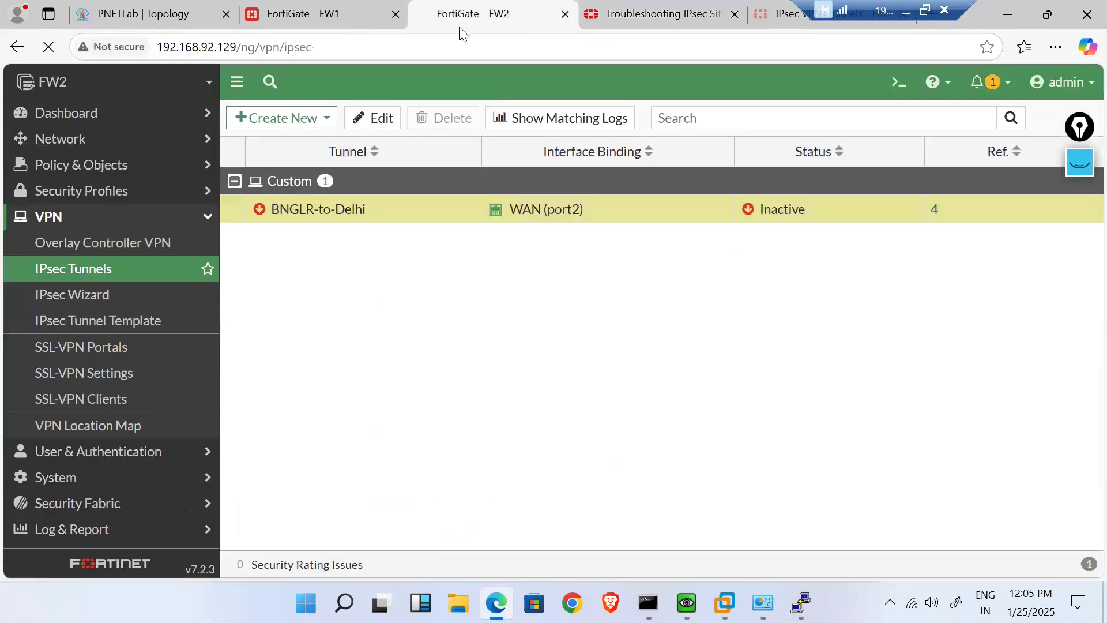
{"action": "left_click", "coordinate": [370, 8]}
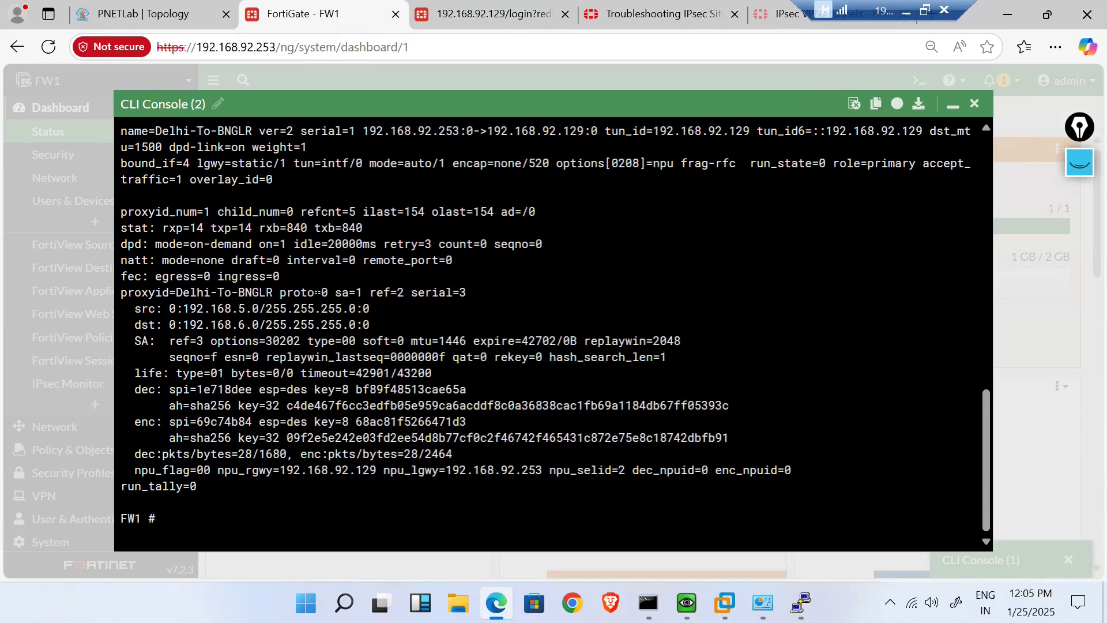
{"action": "mouse_move", "coordinate": [342, 293]}
{"action": "left_mouse_down"}
{"action": "mouse_move", "coordinate": [363, 292]}
{"action": "mouse_move", "coordinate": [335, 292]}
{"action": "left_mouse_up"}
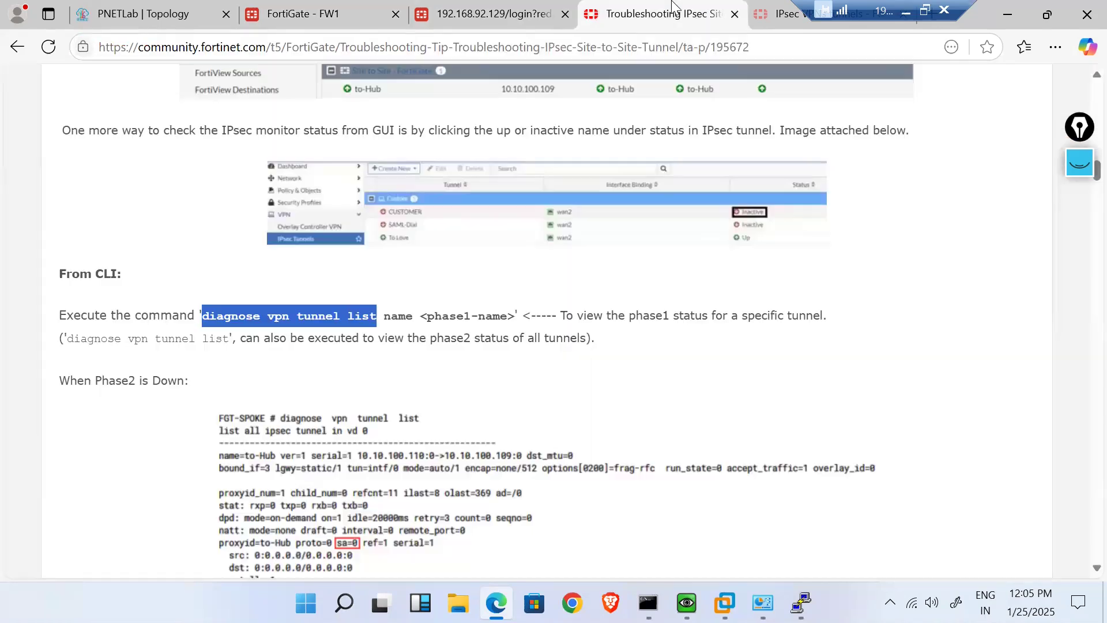
- In the article, highlight the 'When Phase2 is Down' and 'When Phase2 is UP' example headings
{"action": "left_click", "coordinate": [656, 16]}
{"action": "scroll", "coordinate": [453, 399], "scroll_direction": "down", "scroll_amount": 3}
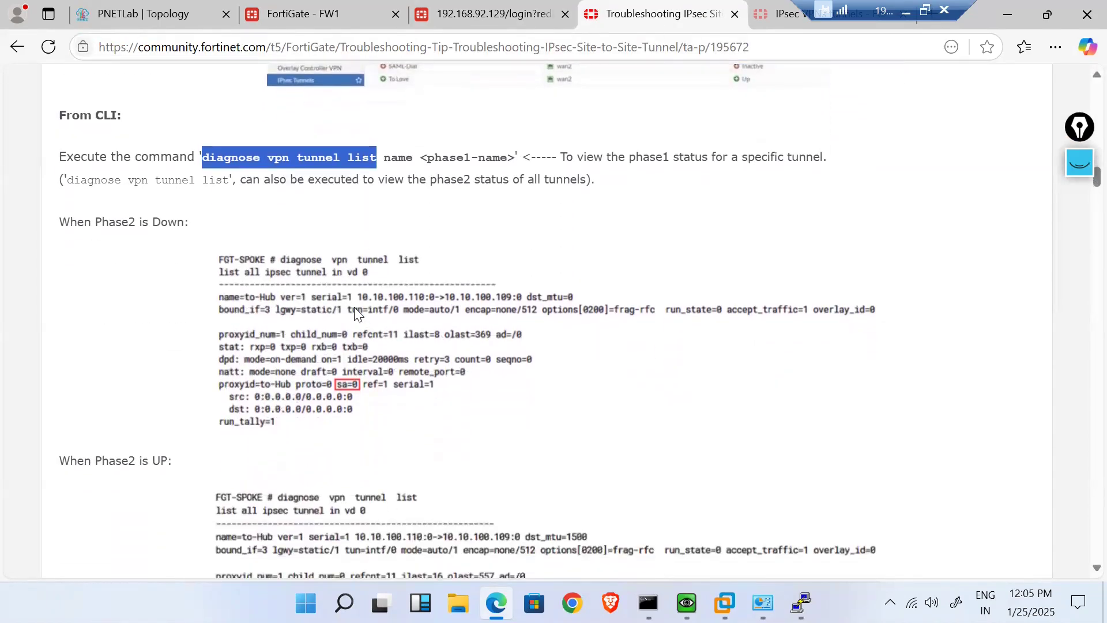
{"action": "scroll", "coordinate": [355, 309], "scroll_direction": "up", "scroll_amount": 1}
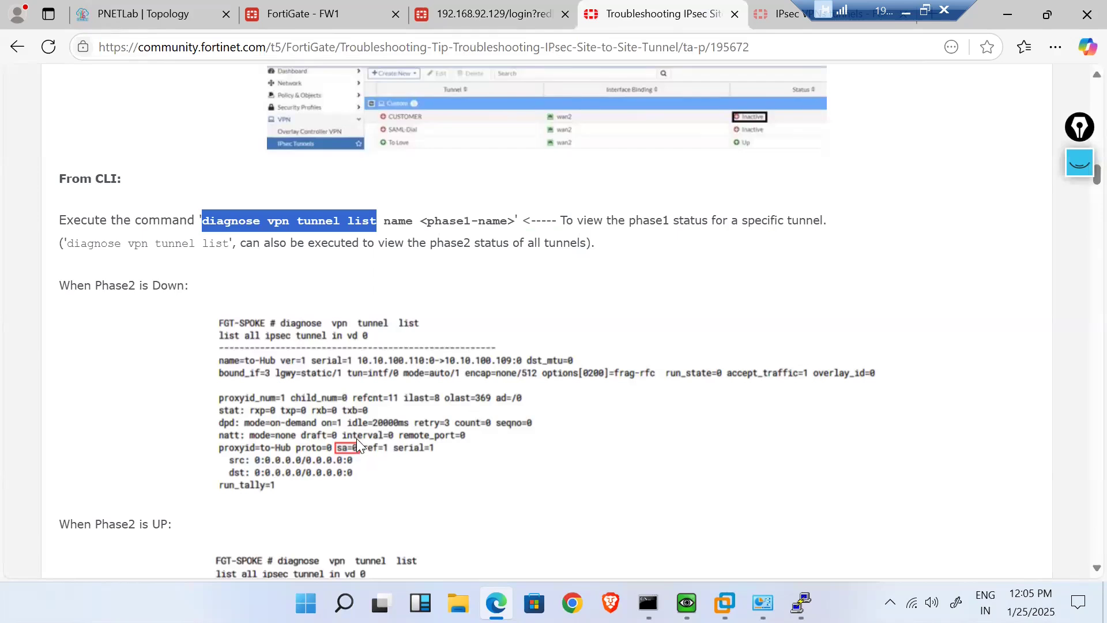
{"action": "scroll", "coordinate": [356, 438], "scroll_direction": "down", "scroll_amount": 3}
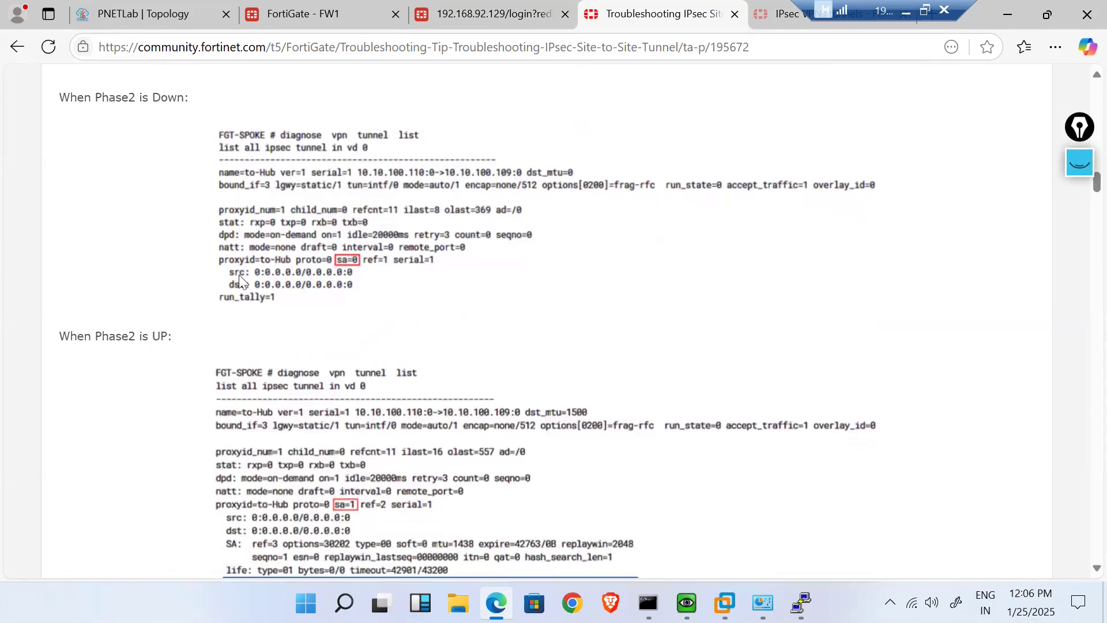
{"action": "scroll", "coordinate": [240, 280], "scroll_direction": "up", "scroll_amount": 1}
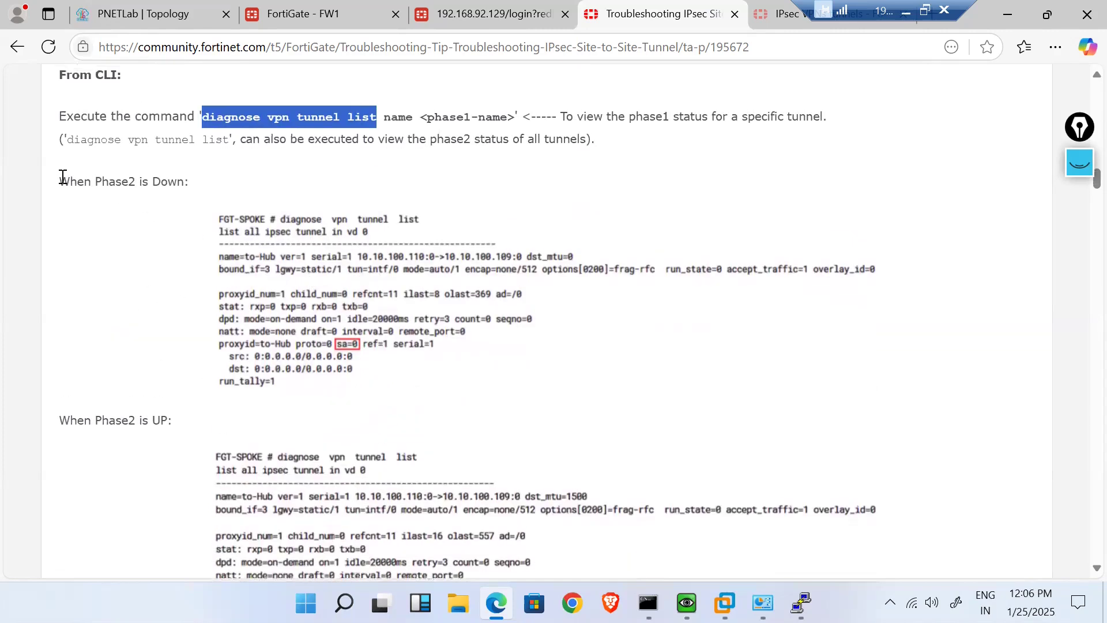
{"action": "left_click_drag", "start_coordinate": [63, 176], "coordinate": [197, 184]}
{"action": "scroll", "coordinate": [369, 369], "scroll_direction": "down", "scroll_amount": 2}
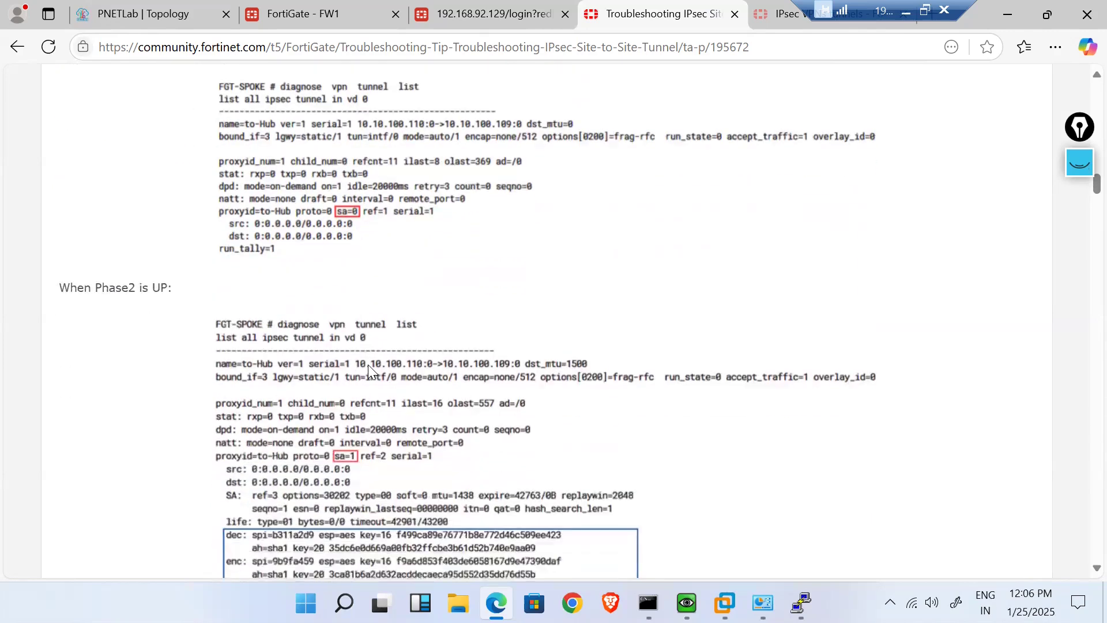
{"action": "left_click_drag", "start_coordinate": [60, 267], "coordinate": [162, 270]}
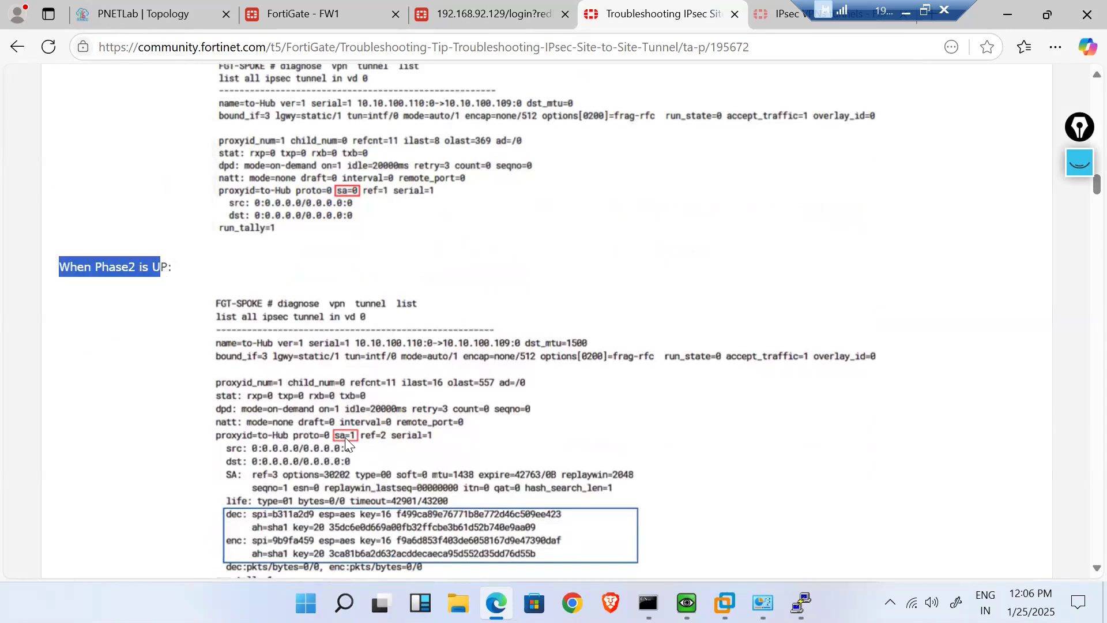
- Scroll the article down to Step 3, checking IKE Phase1 with 'diagnose vpn ike gateway list'
{"action": "scroll", "coordinate": [345, 437], "scroll_direction": "down", "scroll_amount": 3}
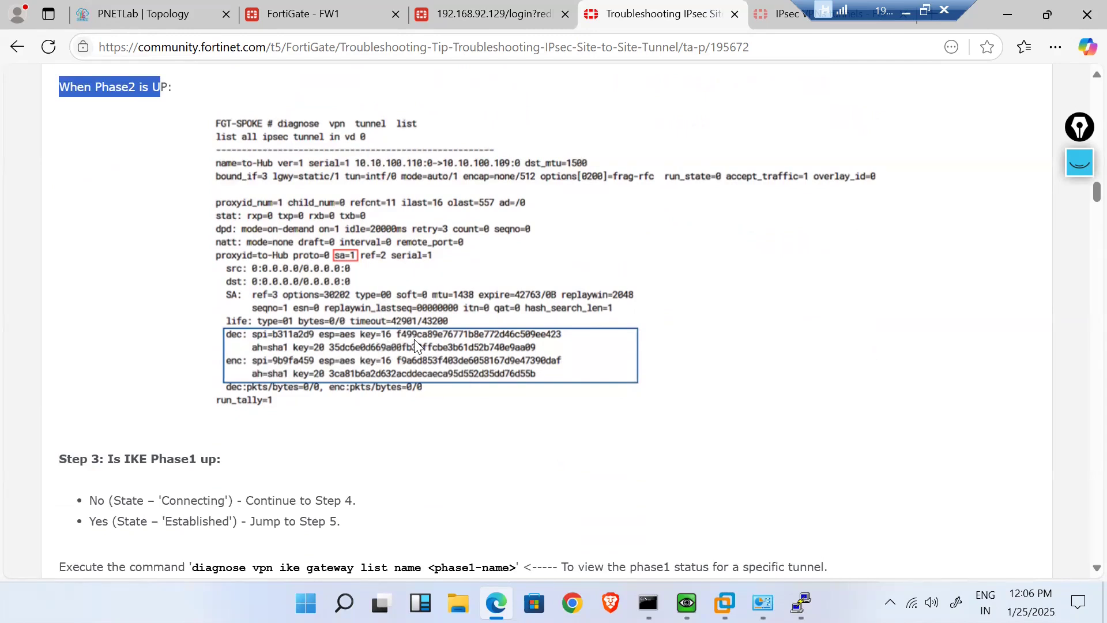
{"action": "scroll", "coordinate": [540, 357], "scroll_direction": "down", "scroll_amount": 2}
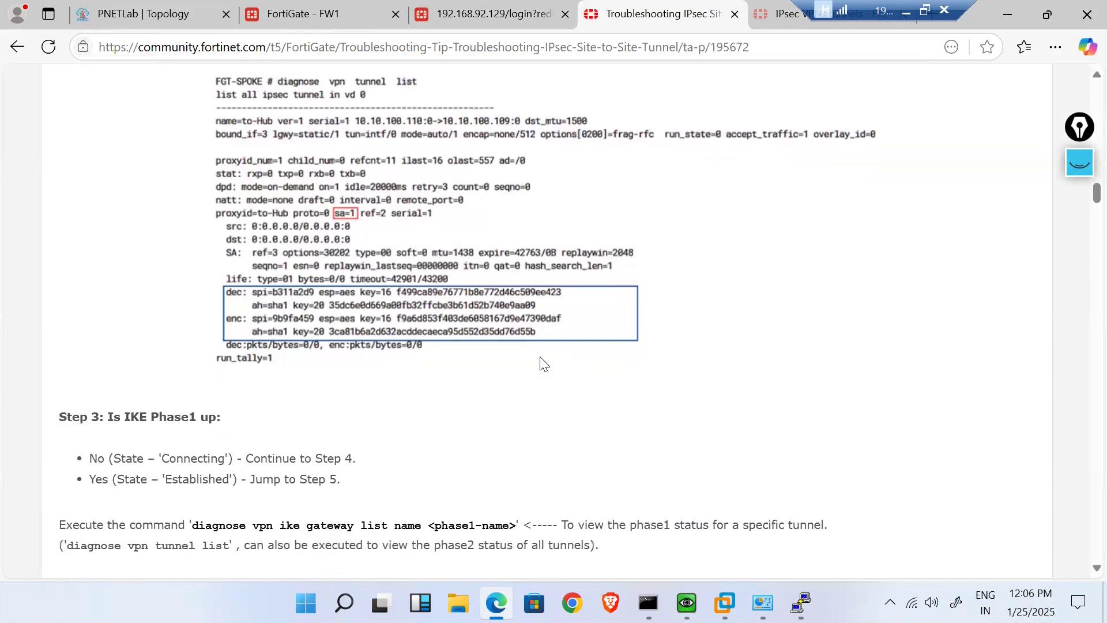
{"action": "scroll", "coordinate": [544, 365], "scroll_direction": "down", "scroll_amount": 2}
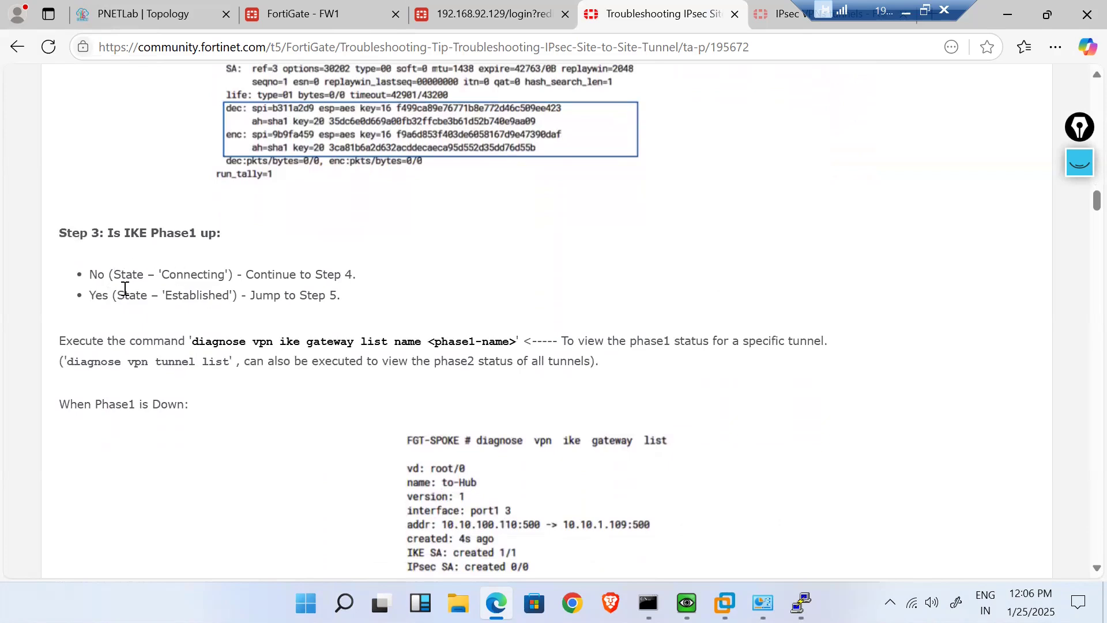
{"action": "scroll", "coordinate": [236, 337], "scroll_direction": "down", "scroll_amount": 1}
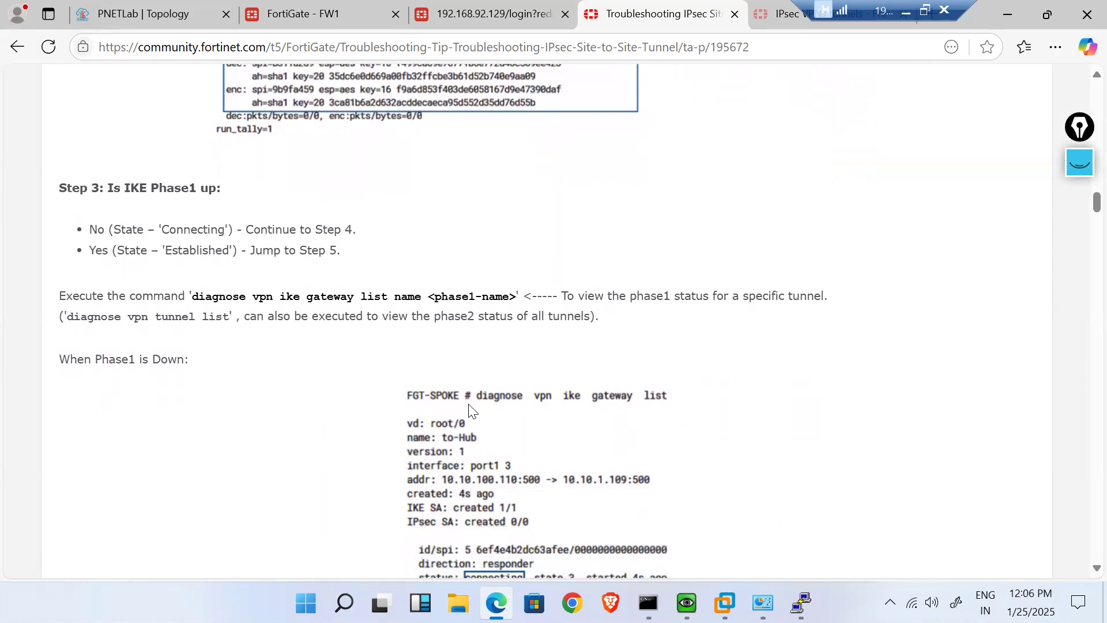
- Run 'diagnose vpn ike gateway list' on FW1, showing IKE SA established with peer 192.168.92.129
{"action": "left_click", "coordinate": [337, 18]}
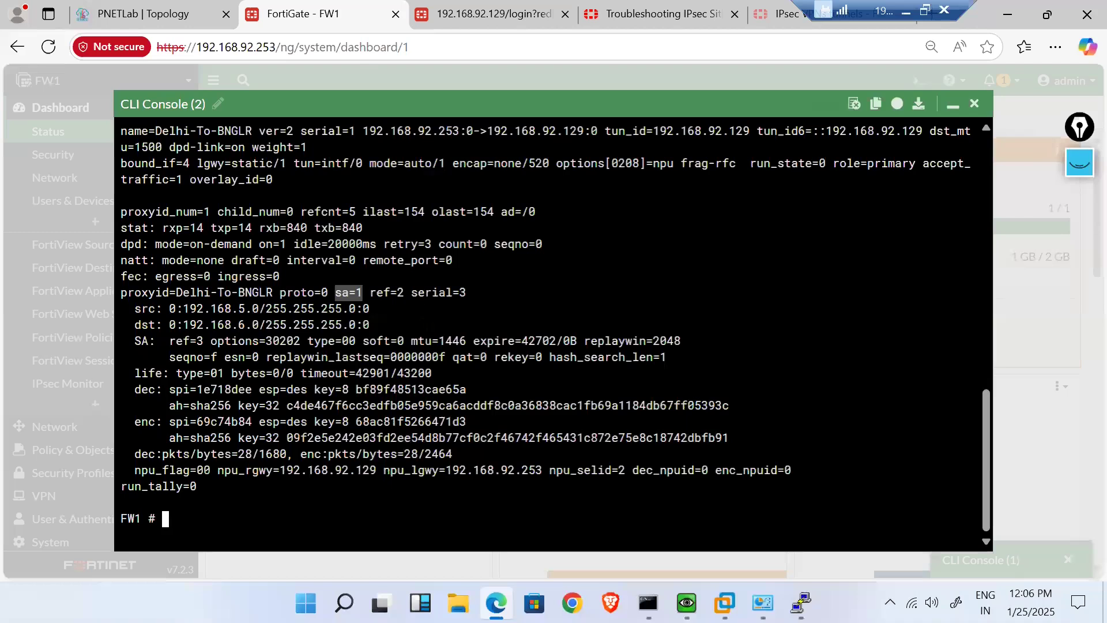
{"action": "type", "text": "diagnose v"}
{"action": "key", "text": "Tab"}
{"action": "key", "text": "Tab"}
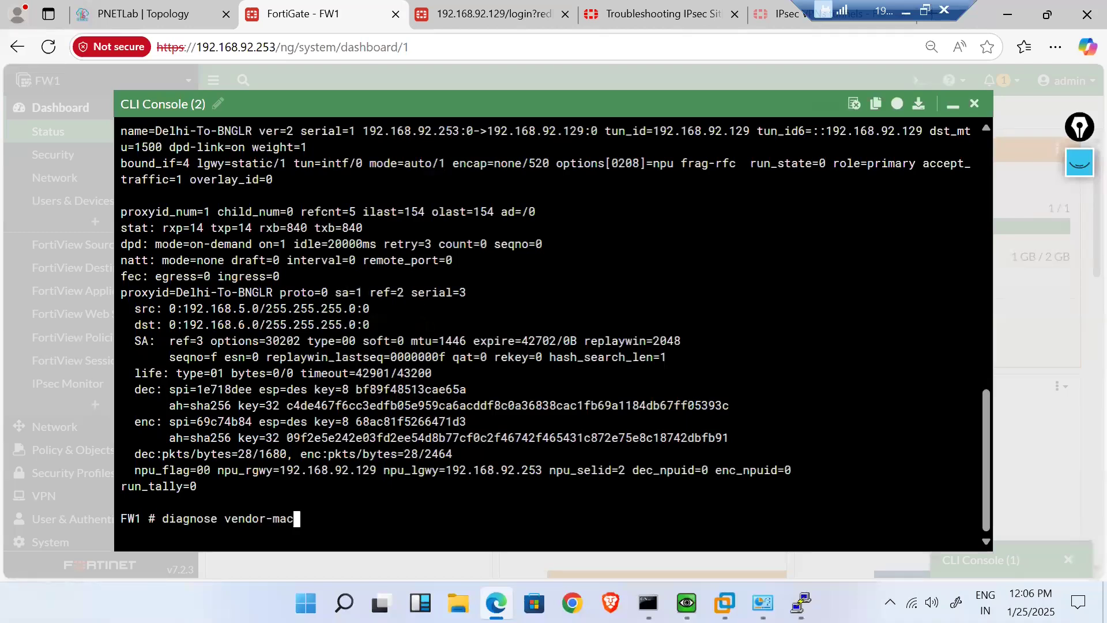
{"action": "type", "text": "ike-"}
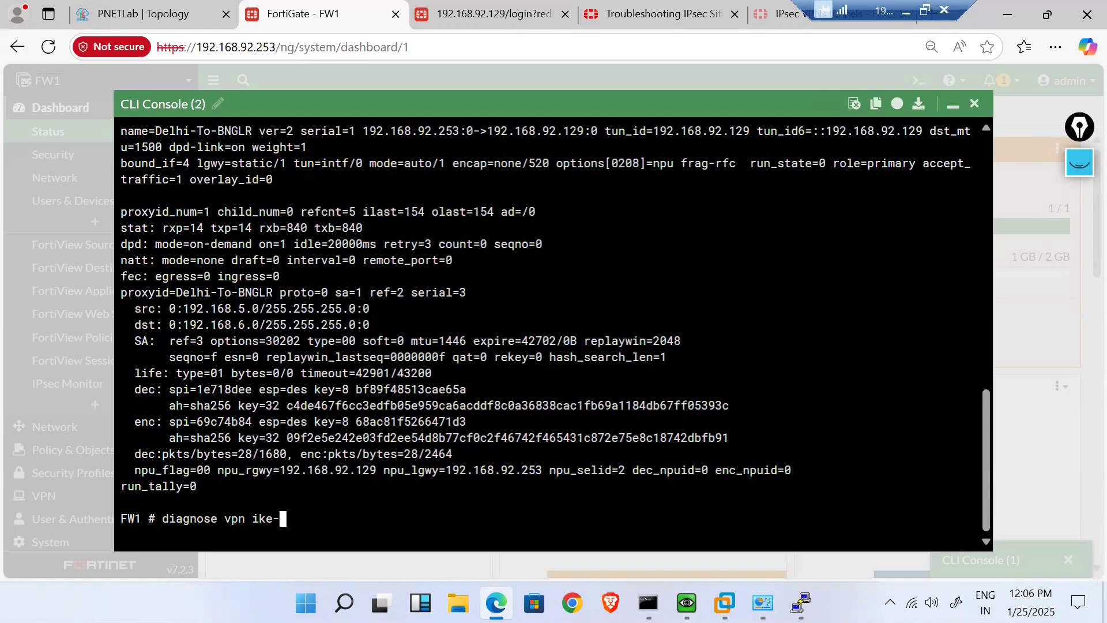
{"action": "key", "text": "BackSpace"}
{"action": "key", "text": "question"}
{"action": "type", "text": "li"}
{"action": "key", "text": "BackSpace"}
{"action": "key", "text": "BackSpace"}
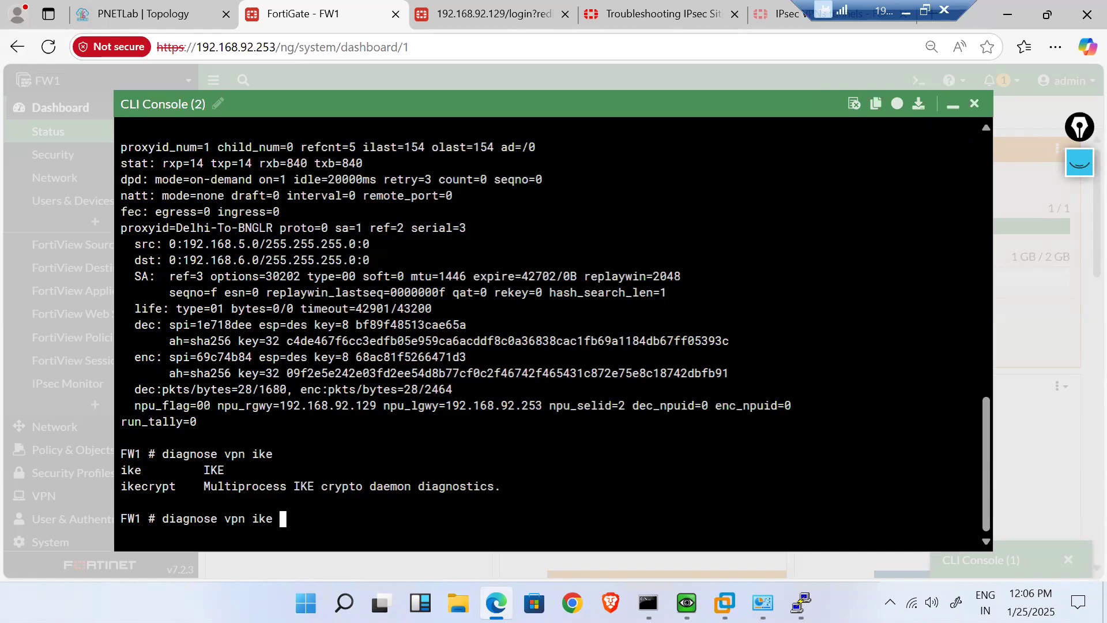
{"action": "key", "text": "question"}
{"action": "type", "text": "list"}
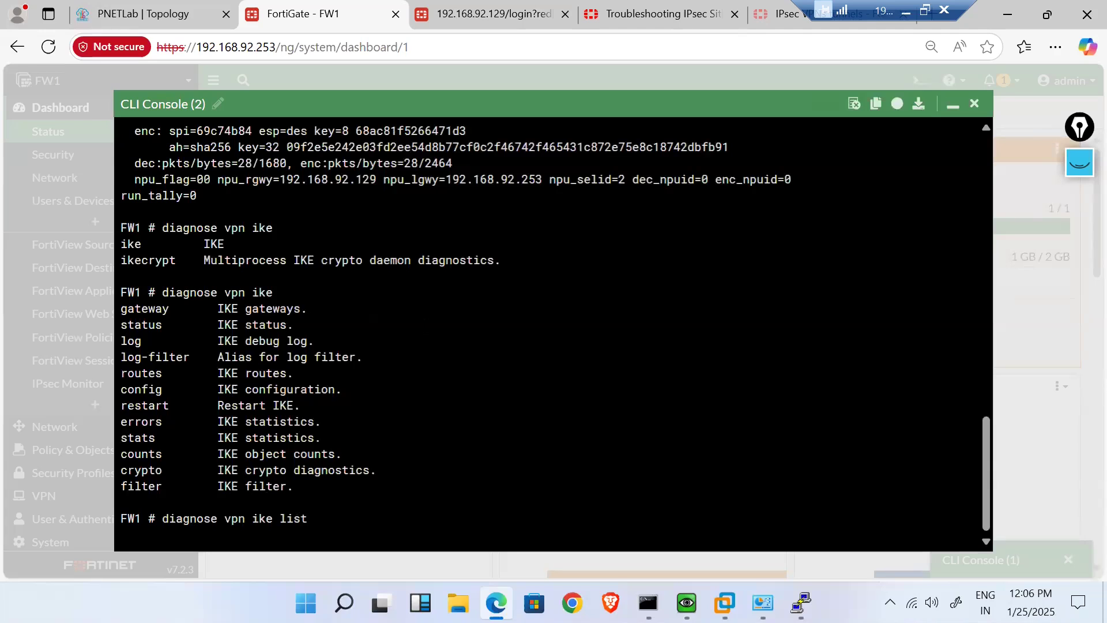
{"action": "key", "text": "BackSpace"}
{"action": "key", "text": "BackSpace"}
{"action": "key", "text": "BackSpace"}
{"action": "key", "text": "BackSpace"}
{"action": "type", "text": "gateway"}
{"action": "key", "text": "Return"}
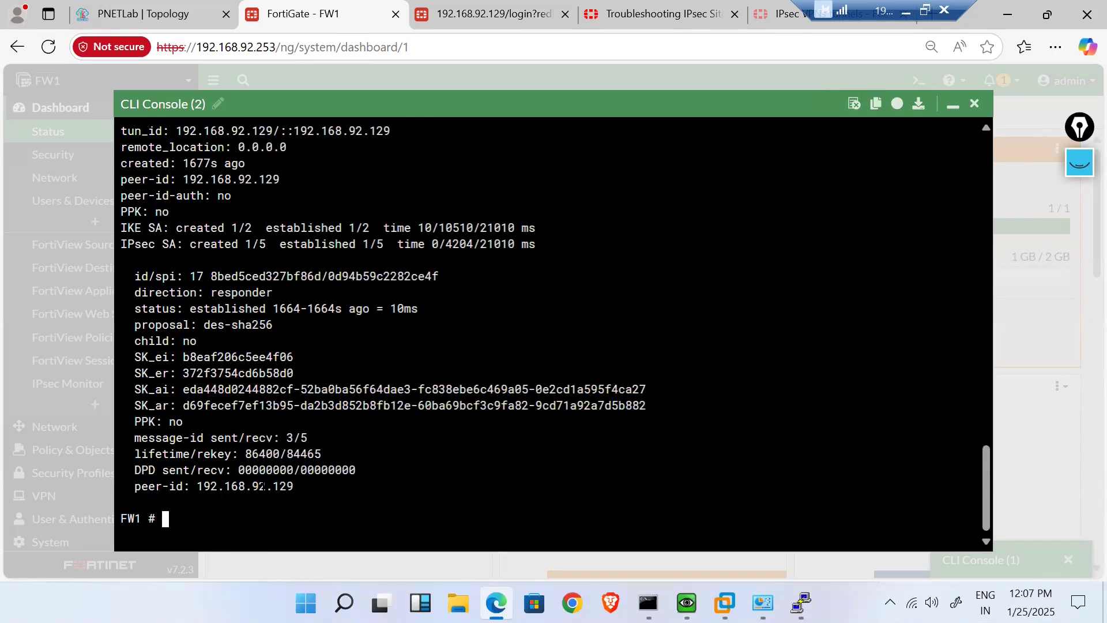
{"action": "left_click_drag", "start_coordinate": [295, 487], "coordinate": [196, 486]}
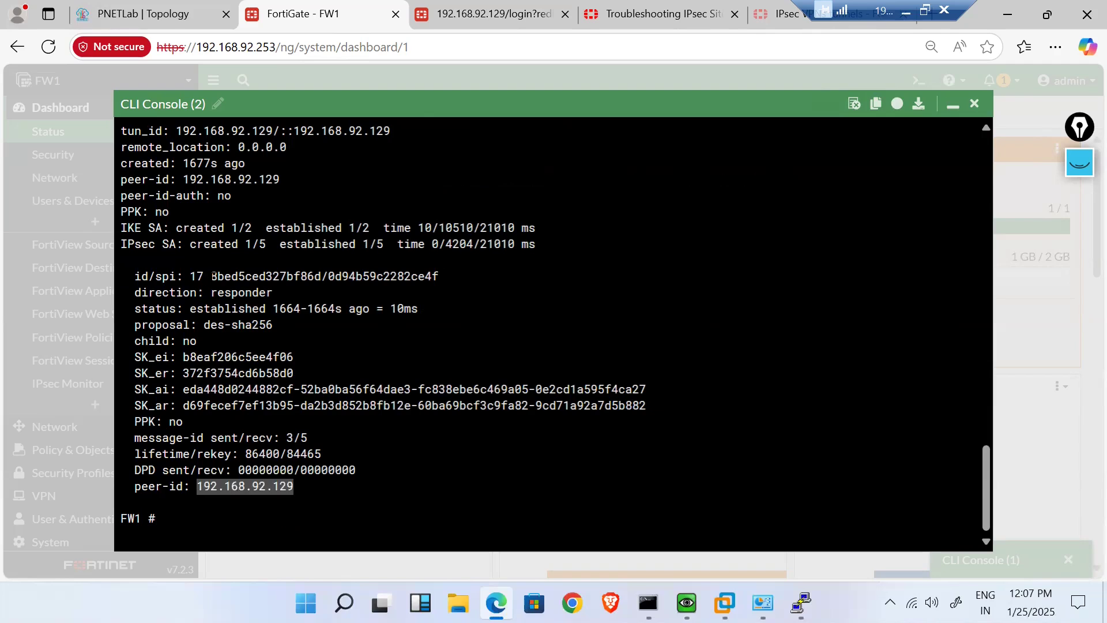
{"action": "left_click_drag", "start_coordinate": [211, 276], "coordinate": [439, 277]}
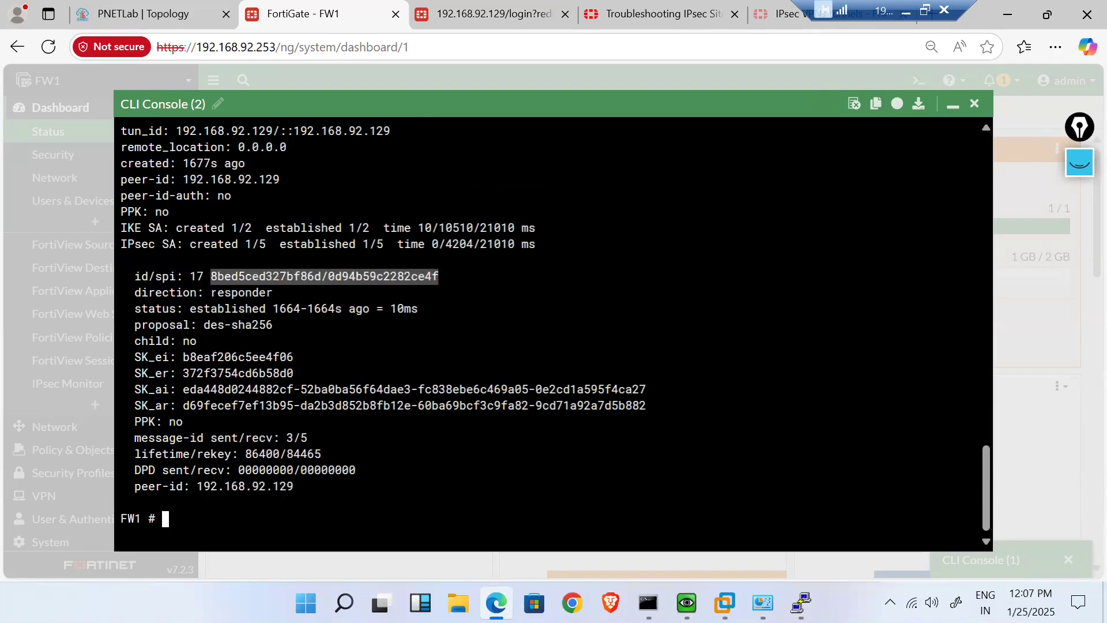
{"action": "left_click_drag", "start_coordinate": [211, 292], "coordinate": [264, 294]}
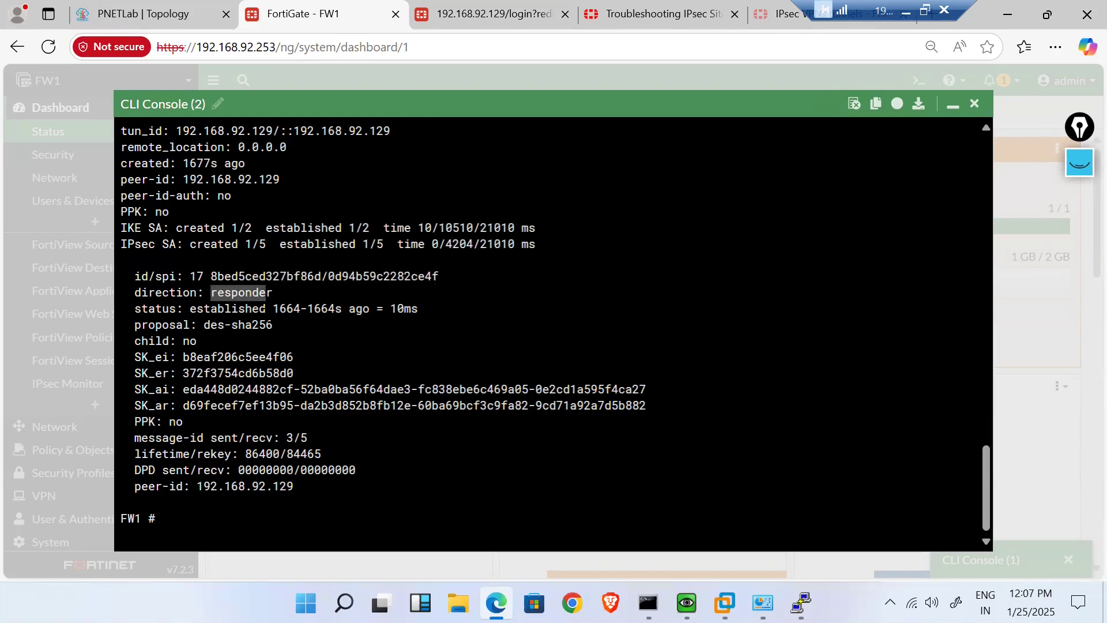
{"action": "left_click", "coordinate": [213, 310]}
{"action": "left_click_drag", "start_coordinate": [190, 310], "coordinate": [264, 310]}
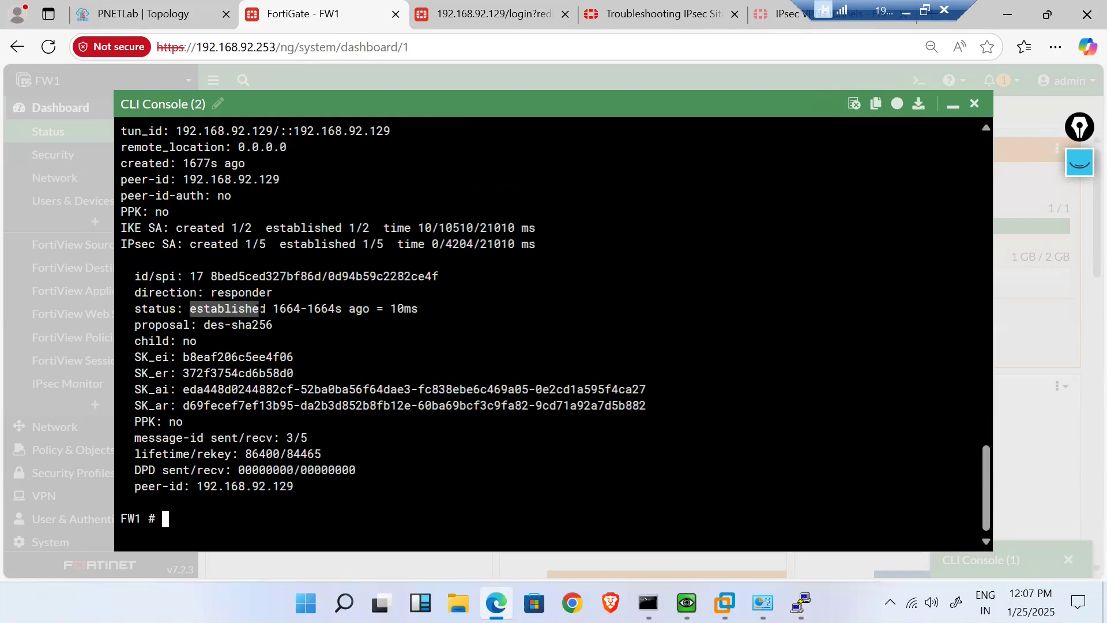
{"action": "left_click_drag", "start_coordinate": [203, 324], "coordinate": [269, 325]}
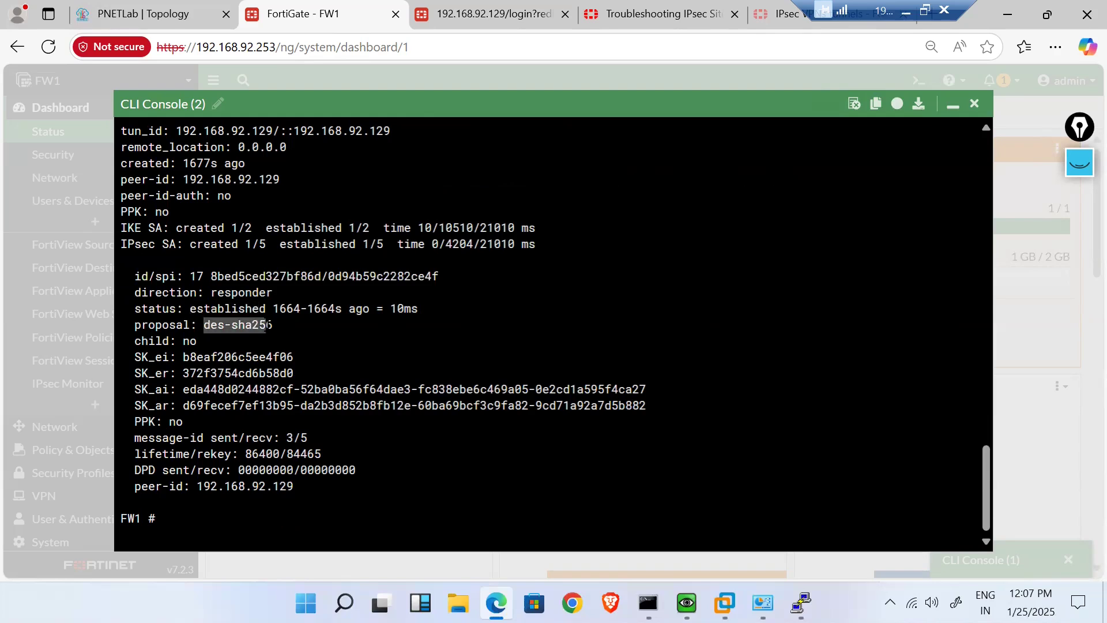
{"action": "left_click", "coordinate": [267, 326]}
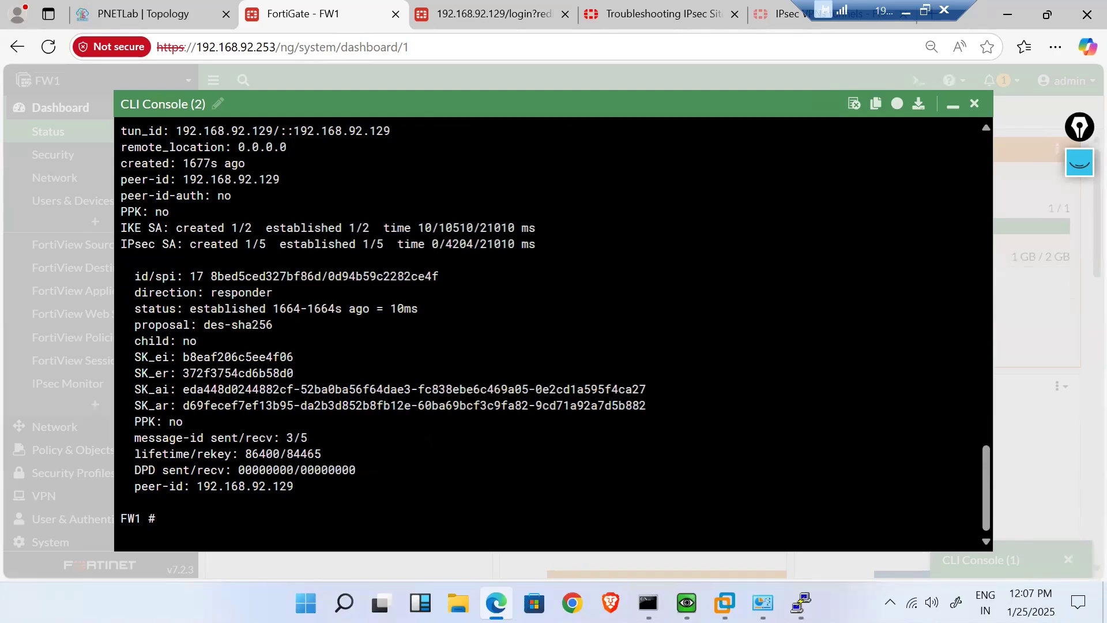
{"action": "scroll", "coordinate": [554, 325], "scroll_direction": "up", "scroll_amount": 3}
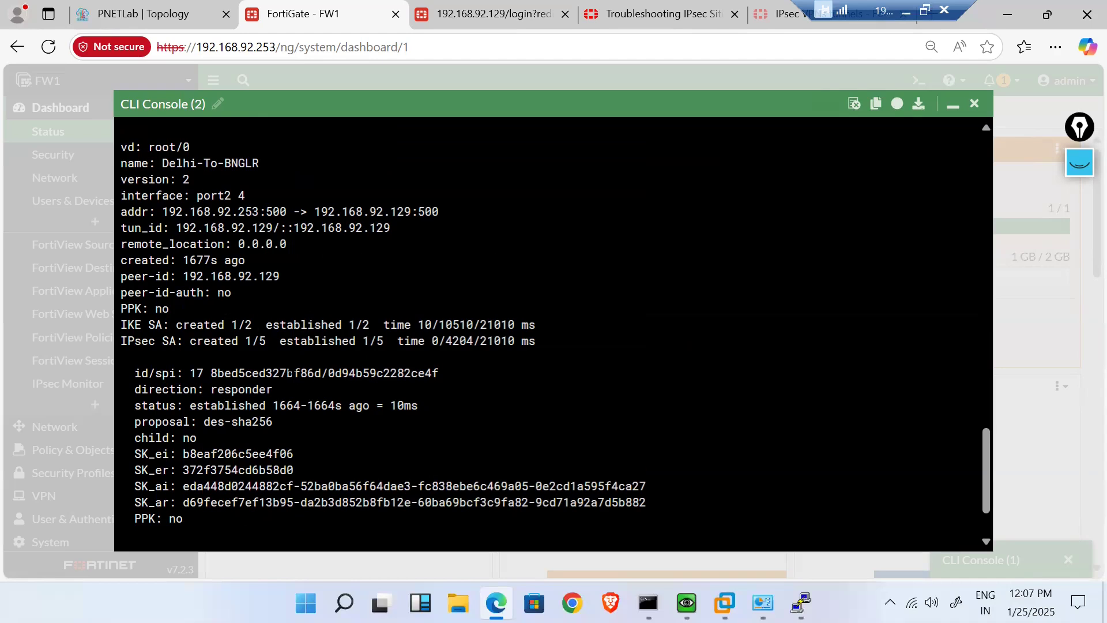
- Try 'diagnose vpn ike list' on FW1, which fails with a parse error
{"action": "scroll", "coordinate": [290, 373], "scroll_direction": "down", "scroll_amount": 3}
{"action": "key", "text": "Up"}
{"action": "key", "text": "Up"}
{"action": "key", "text": "Down"}
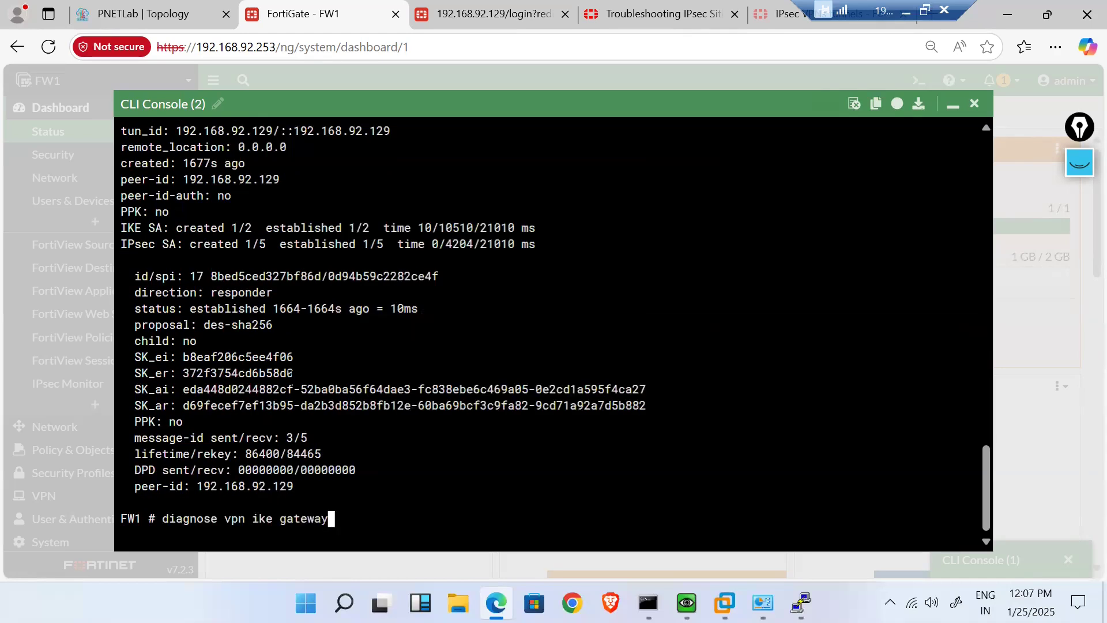
{"action": "key", "text": "BackSpace"}
{"action": "key", "text": "BackSpace"}
{"action": "key", "text": "BackSpace"}
{"action": "key", "text": "BackSpace"}
{"action": "key", "text": "BackSpace"}
{"action": "key", "text": "BackSpace"}
{"action": "key", "text": "BackSpace"}
{"action": "key", "text": "BackSpace"}
{"action": "type", "text": "list"}
{"action": "key", "text": "Return"}
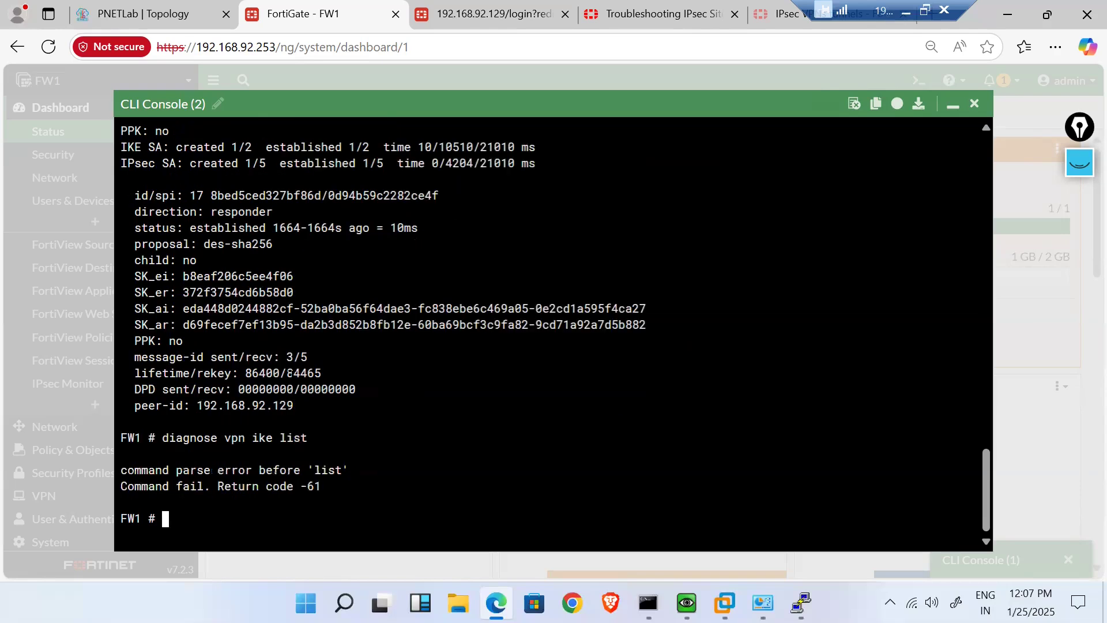
- Check the article for the right syntax, then rerun 'diagnose vpn ike gateway list' on FW1
{"action": "left_click", "coordinate": [638, 8]}
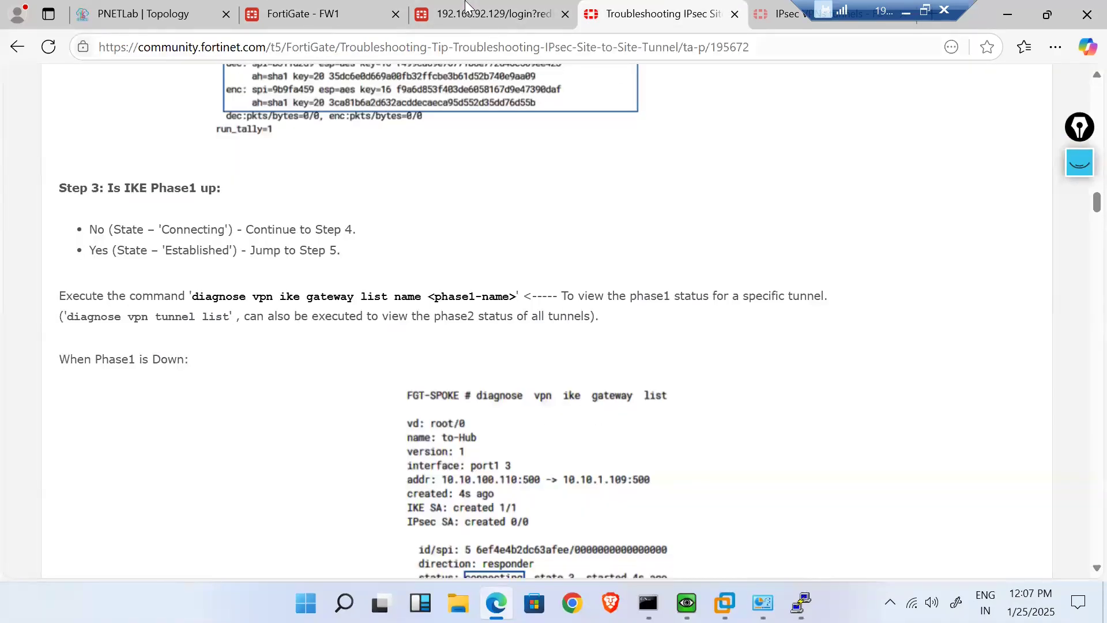
{"action": "left_click", "coordinate": [300, 13]}
{"action": "key", "text": "Up"}
{"action": "key", "text": "BackSpace"}
{"action": "key", "text": "BackSpace"}
{"action": "key", "text": "BackSpace"}
{"action": "key", "text": "BackSpace"}
{"action": "type", "text": "ge"}
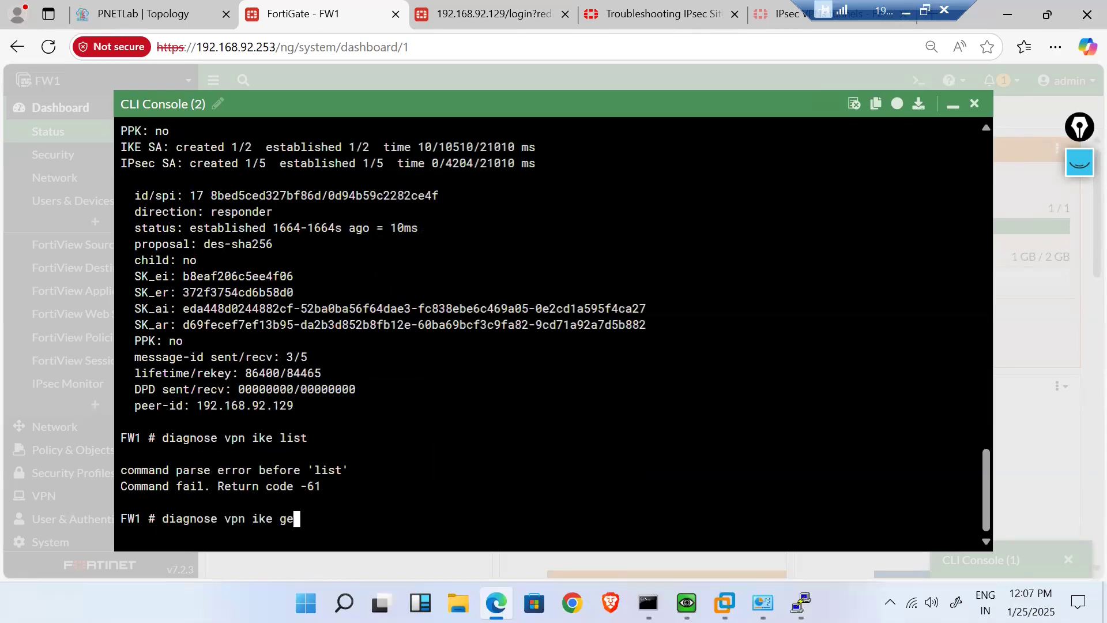
{"action": "key", "text": "BackSpace"}
{"action": "type", "text": "a"}
{"action": "key", "text": "Tab"}
{"action": "type", "text": "li"}
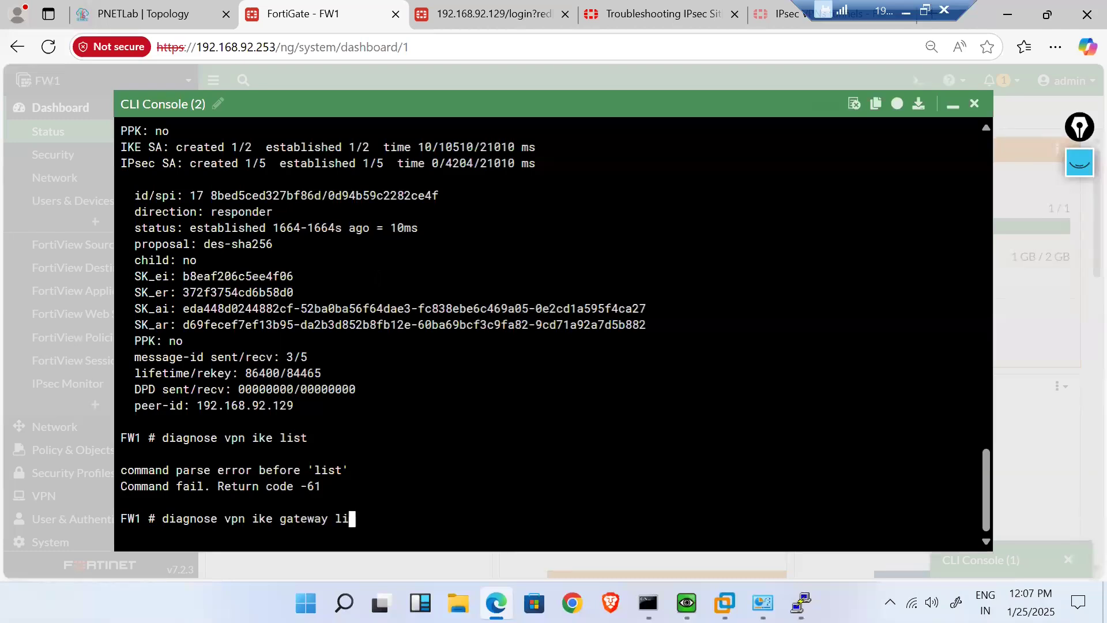
{"action": "type", "text": "st"}
{"action": "key", "text": "Return"}
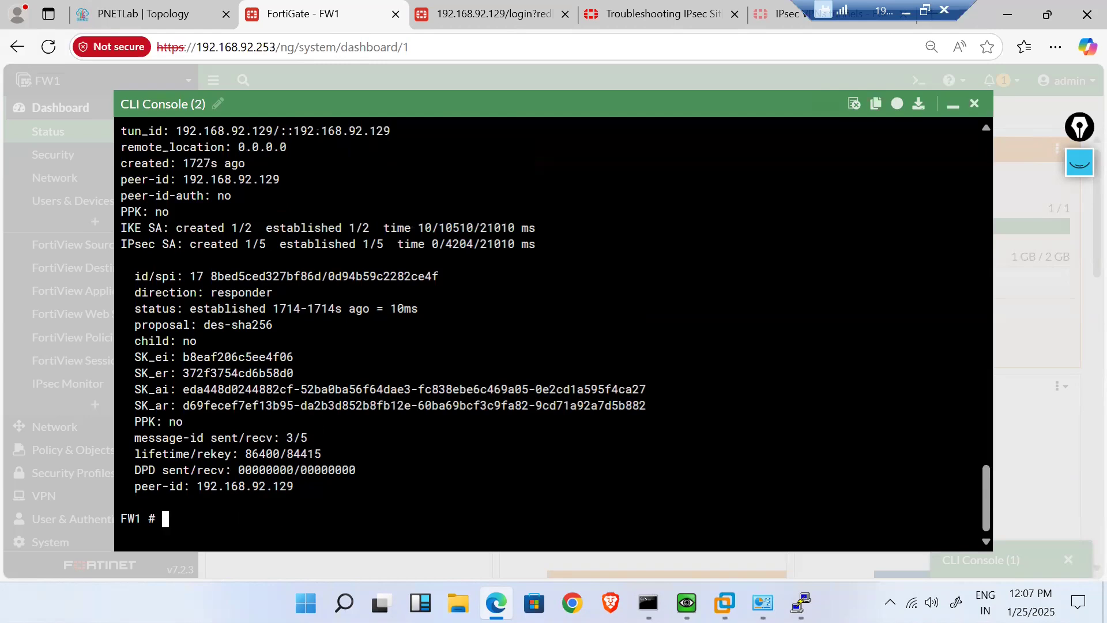
- Scroll the troubleshooting article down to its Phase1 Down/UP example outputs
{"action": "left_click", "coordinate": [634, 8]}
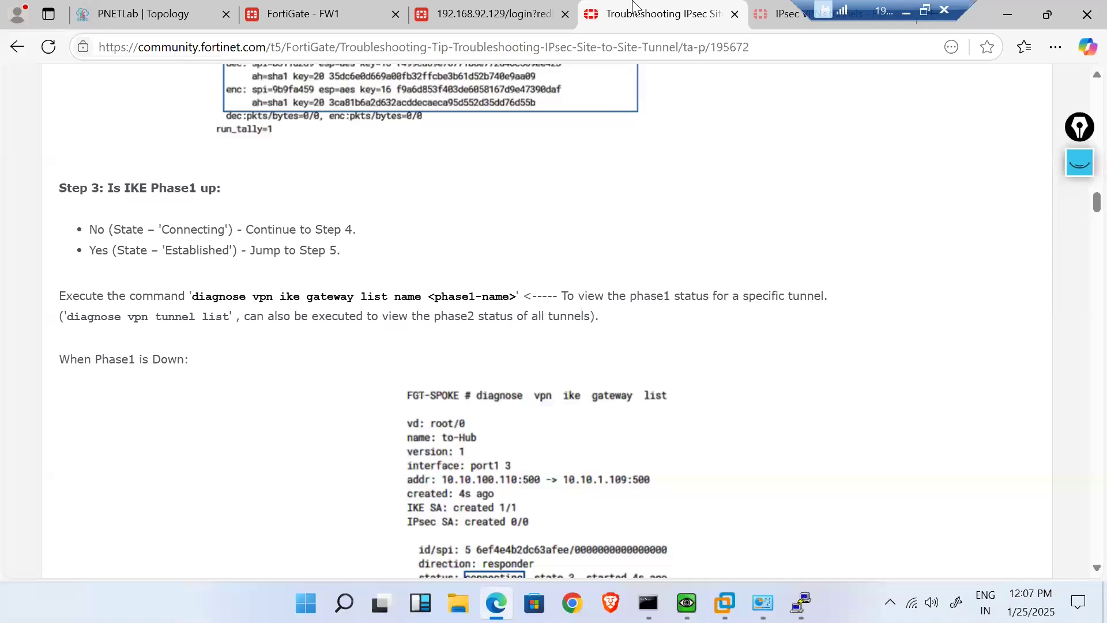
{"action": "scroll", "coordinate": [565, 473], "scroll_direction": "down", "scroll_amount": 1}
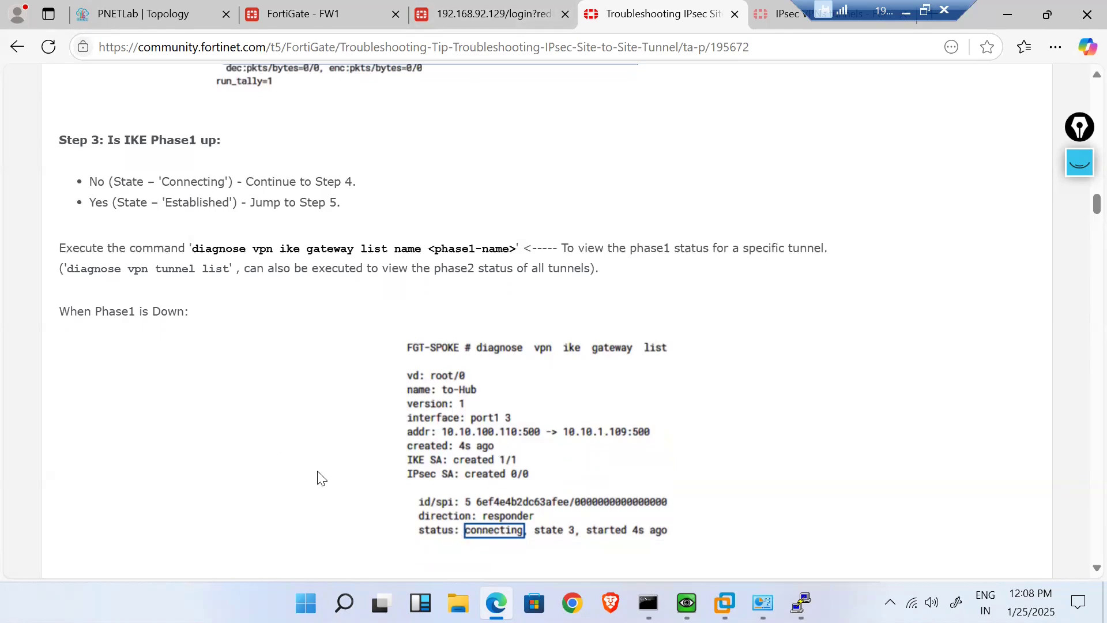
{"action": "scroll", "coordinate": [321, 479], "scroll_direction": "down", "scroll_amount": 5}
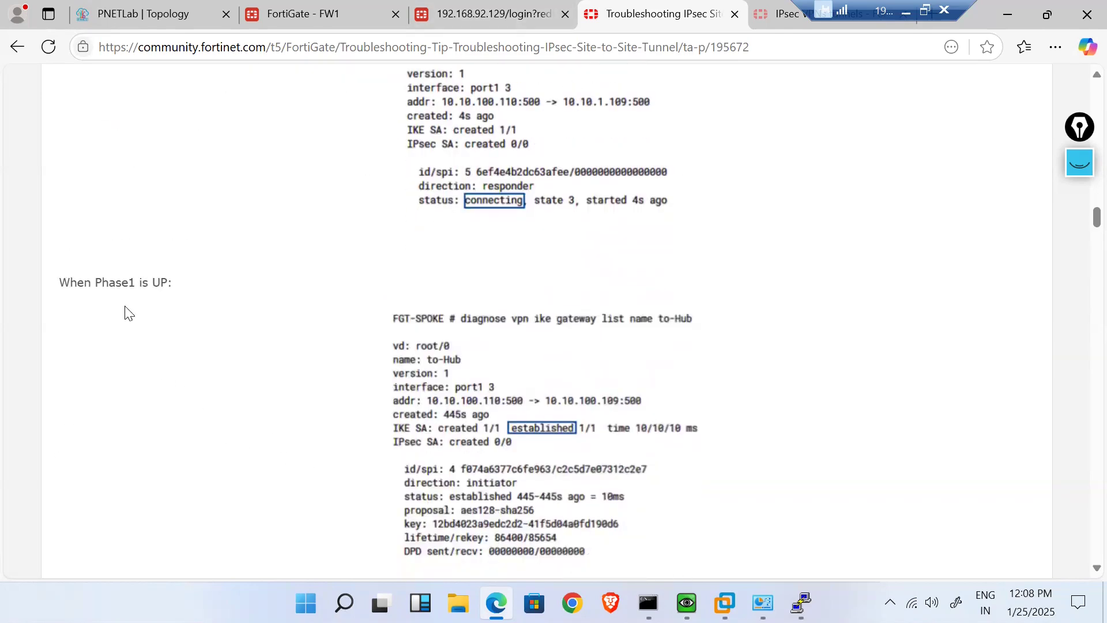
- Highlight the 'established' status in FW1's gateway output, then minimize the CLI console
{"action": "left_click", "coordinate": [465, 8]}
{"action": "left_click", "coordinate": [319, 12]}
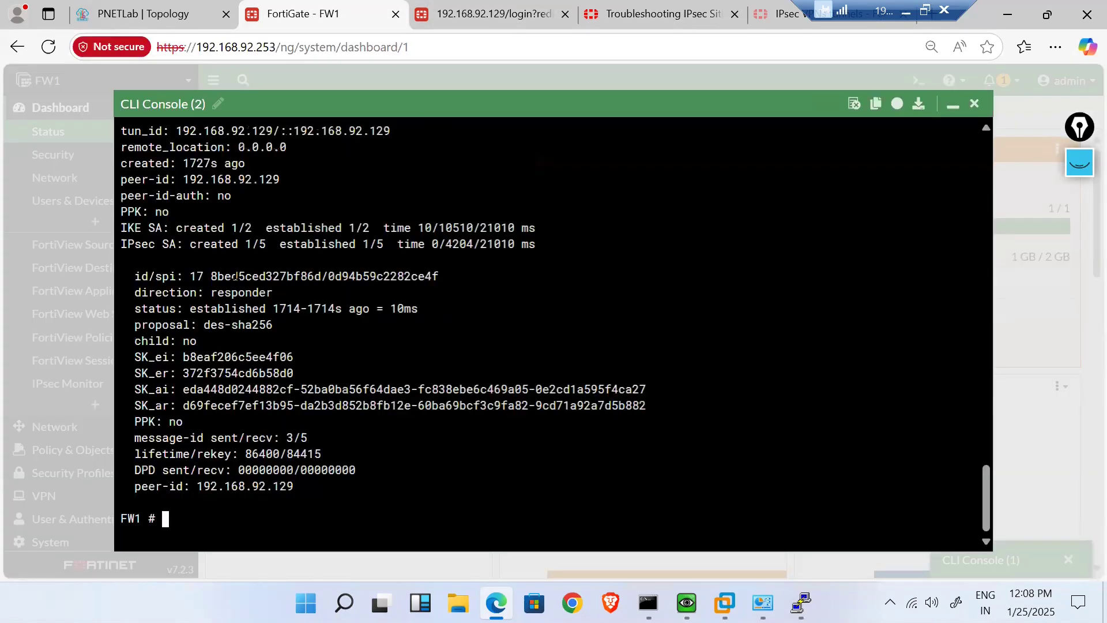
{"action": "scroll", "coordinate": [554, 323], "scroll_direction": "up", "scroll_amount": 2}
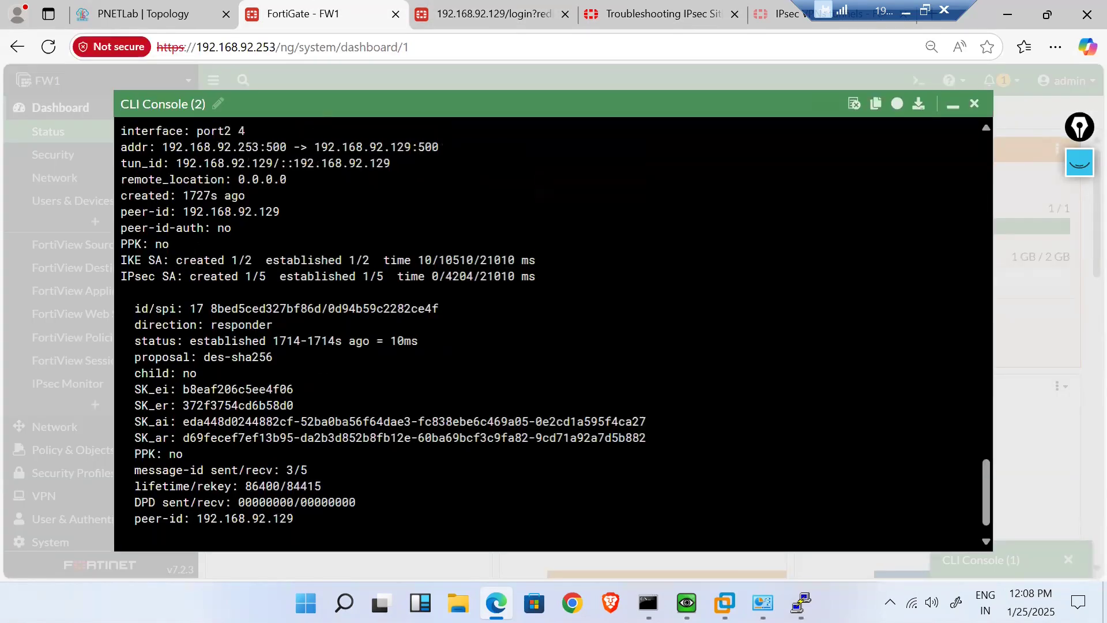
{"action": "scroll", "coordinate": [553, 323], "scroll_direction": "up", "scroll_amount": 1}
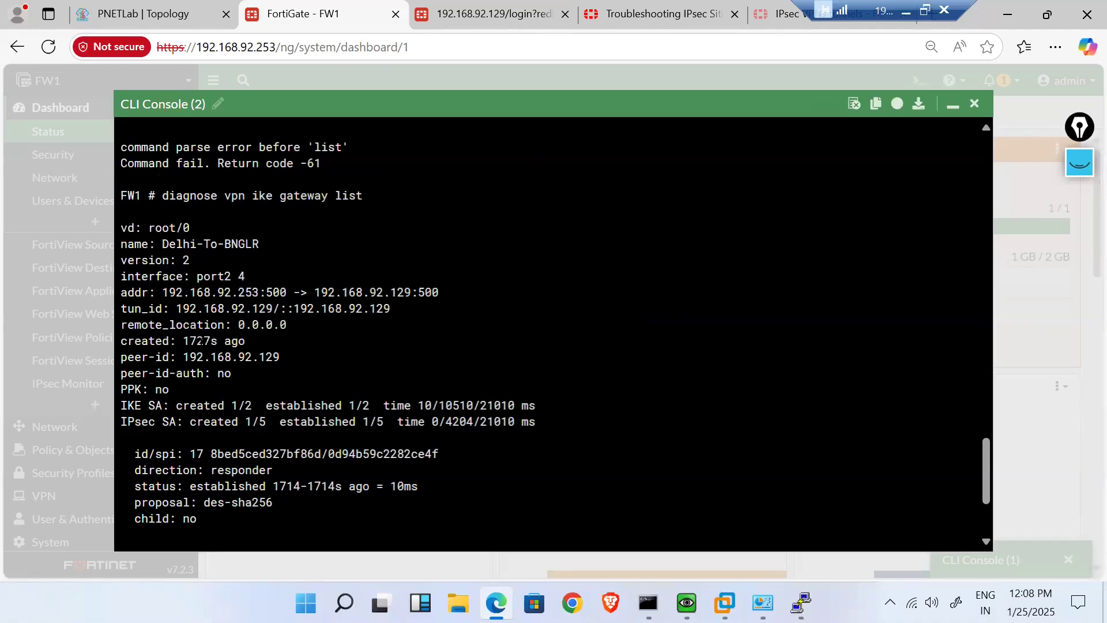
{"action": "scroll", "coordinate": [302, 308], "scroll_direction": "down", "scroll_amount": 3}
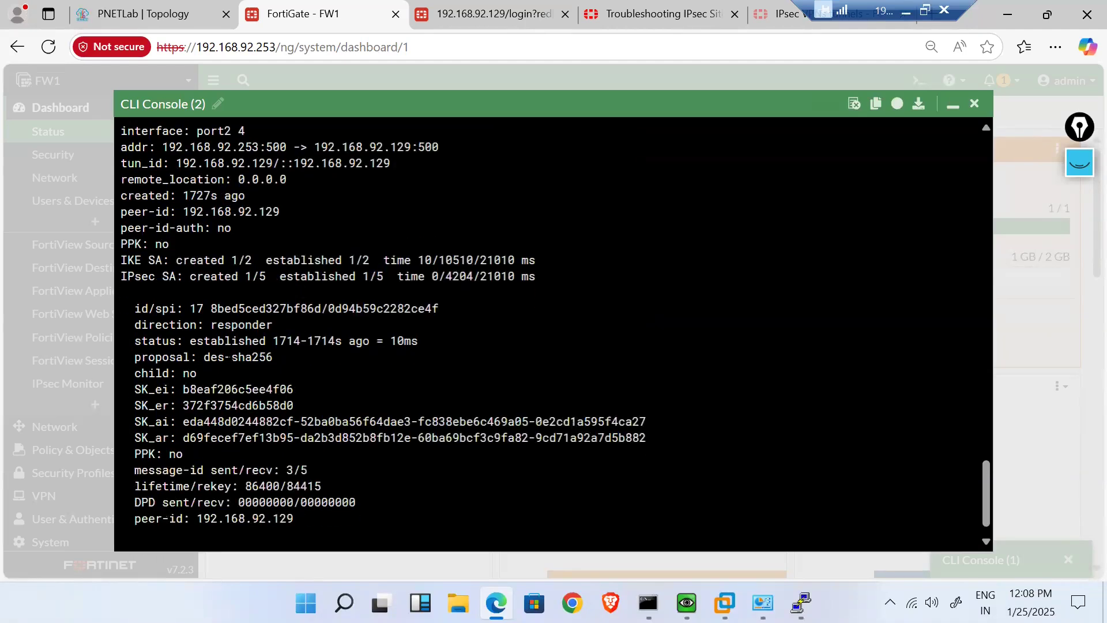
{"action": "left_click_drag", "start_coordinate": [211, 341], "coordinate": [251, 342]}
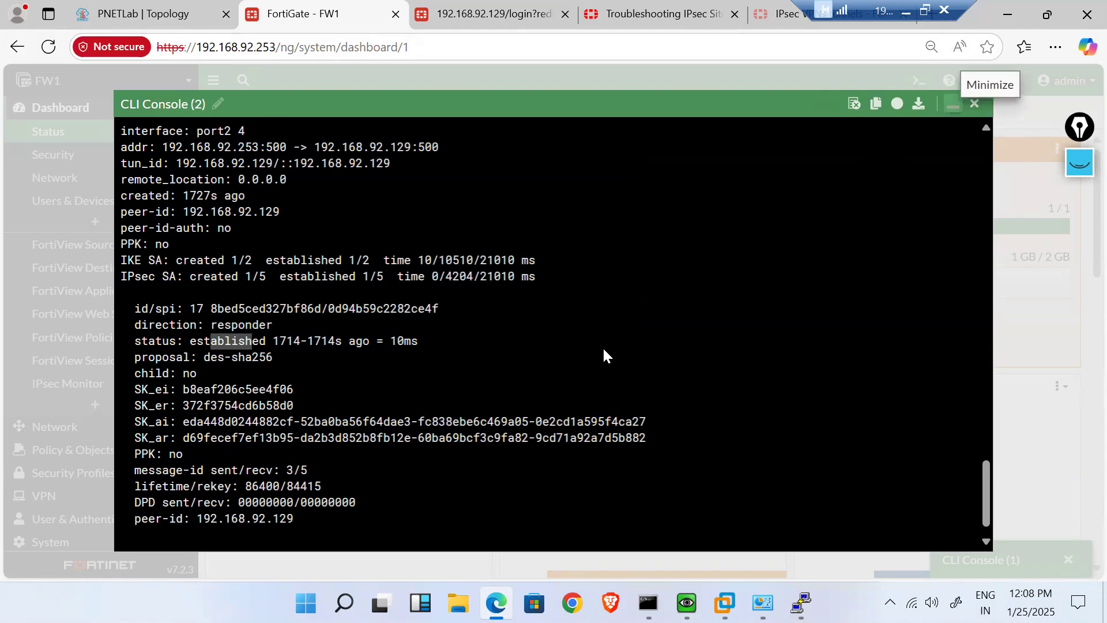
{"action": "left_click", "coordinate": [952, 105]}
- Tick Auto-negotiate in the Delhi-To-BNGLR phase 2 selector's Advanced options and save the tunnel
{"action": "scroll", "coordinate": [67, 463], "scroll_direction": "down", "scroll_amount": 2}
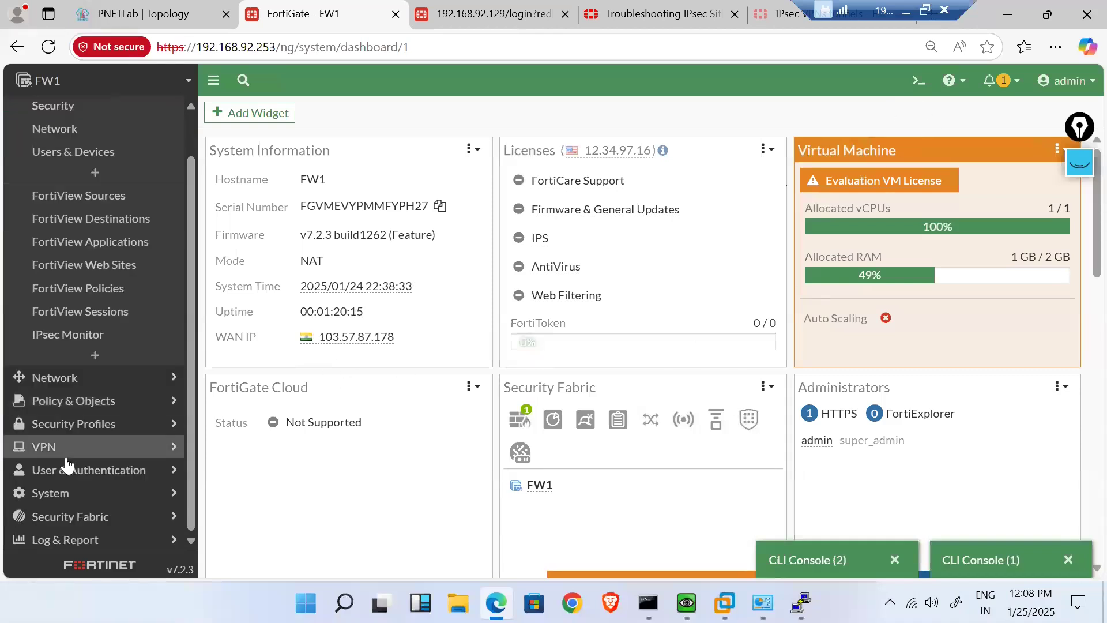
{"action": "left_click", "coordinate": [89, 448]}
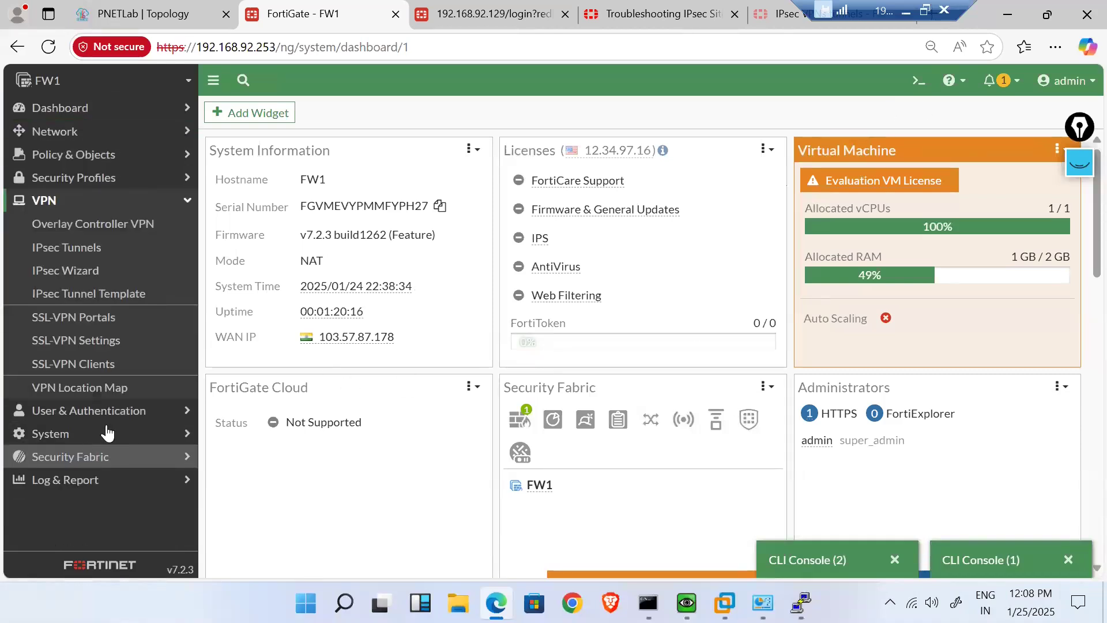
{"action": "left_click", "coordinate": [88, 248]}
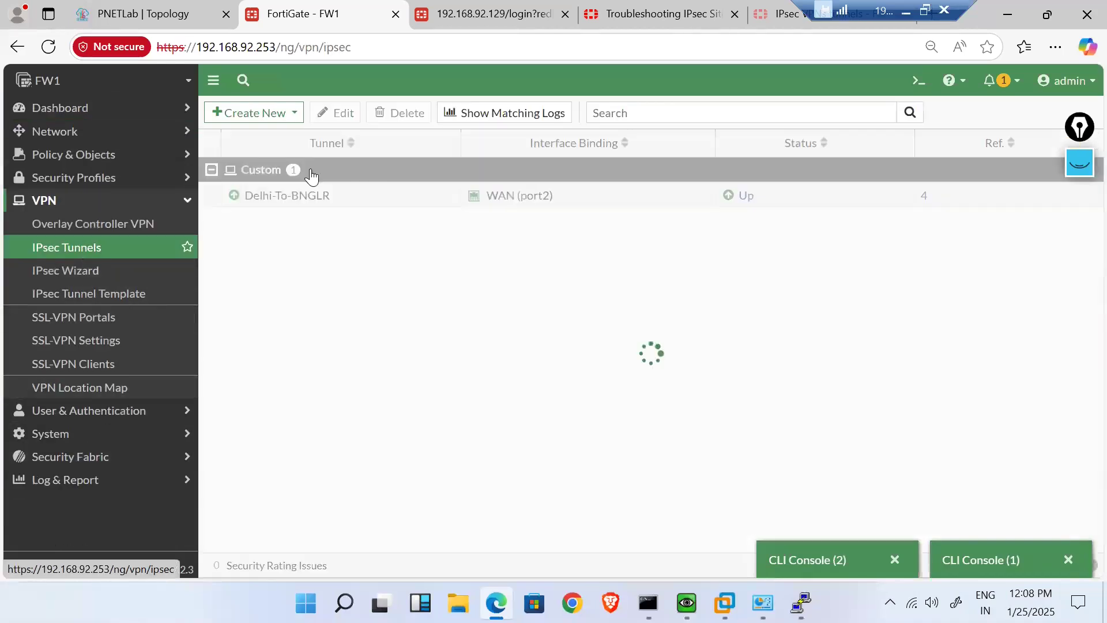
{"action": "double_click", "coordinate": [372, 202]}
{"action": "scroll", "coordinate": [448, 447], "scroll_direction": "down", "scroll_amount": 1}
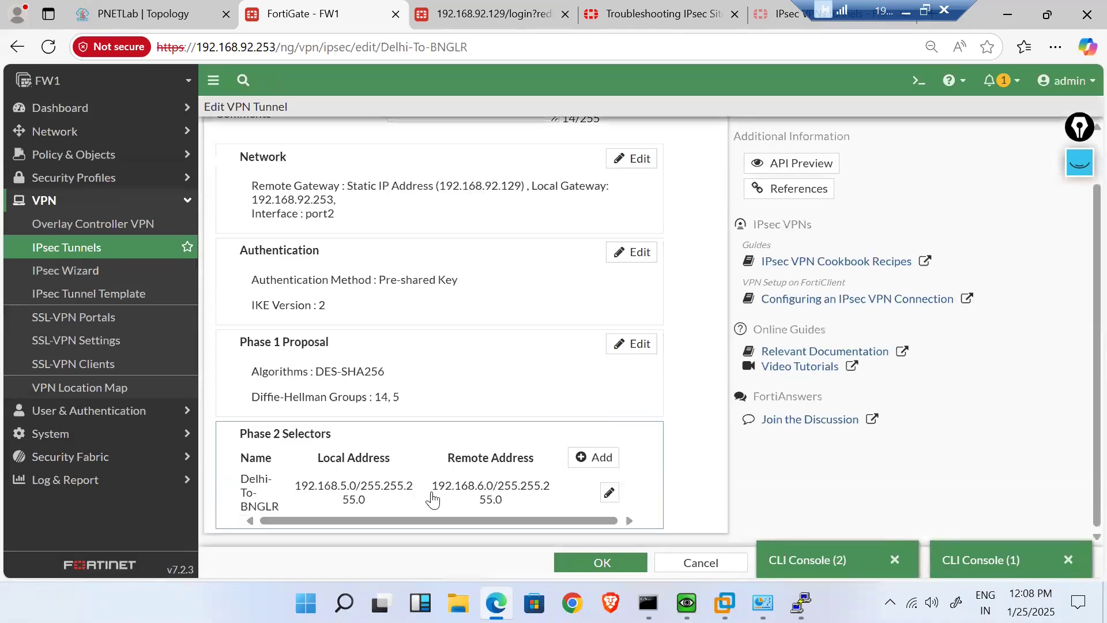
{"action": "double_click", "coordinate": [383, 493]}
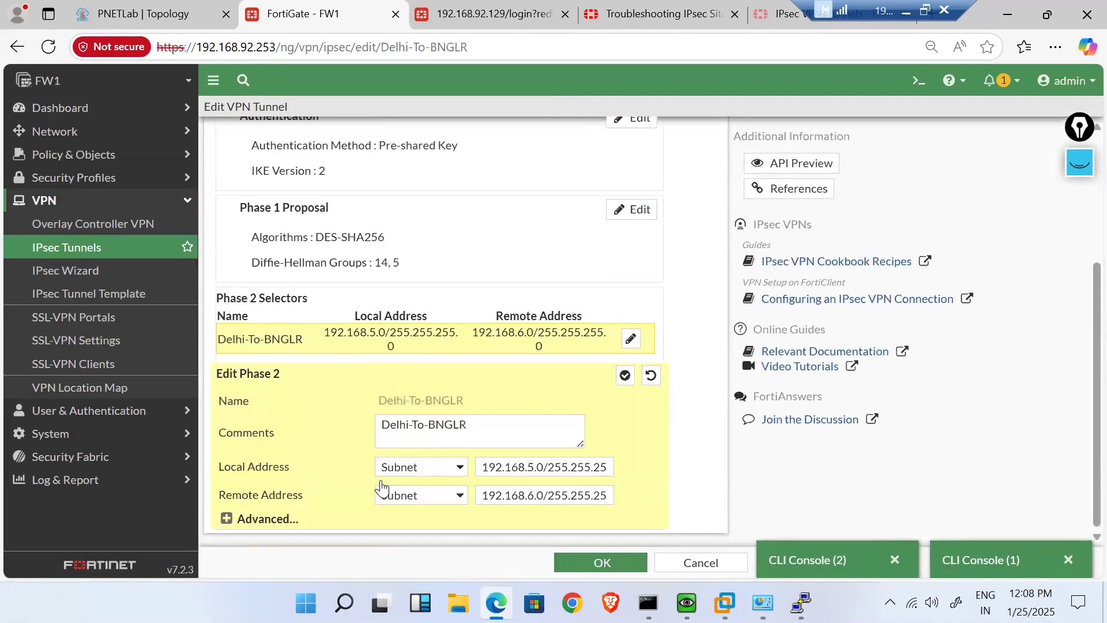
{"action": "left_click", "coordinate": [227, 519]}
{"action": "scroll", "coordinate": [351, 446], "scroll_direction": "down", "scroll_amount": 5}
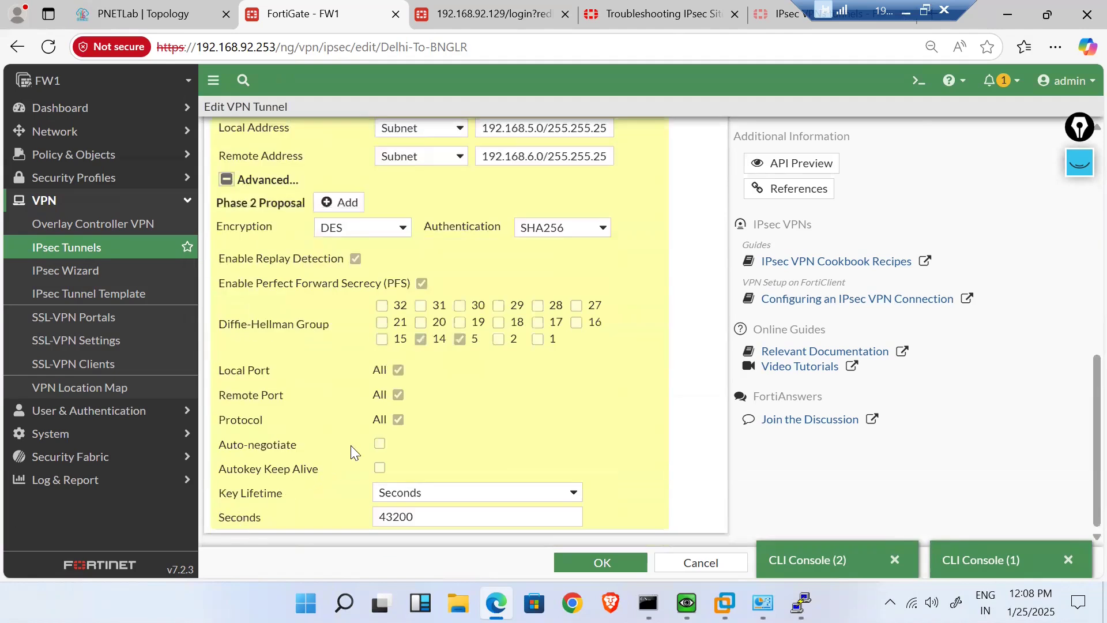
{"action": "left_click", "coordinate": [379, 444]}
{"action": "left_click", "coordinate": [561, 563]}
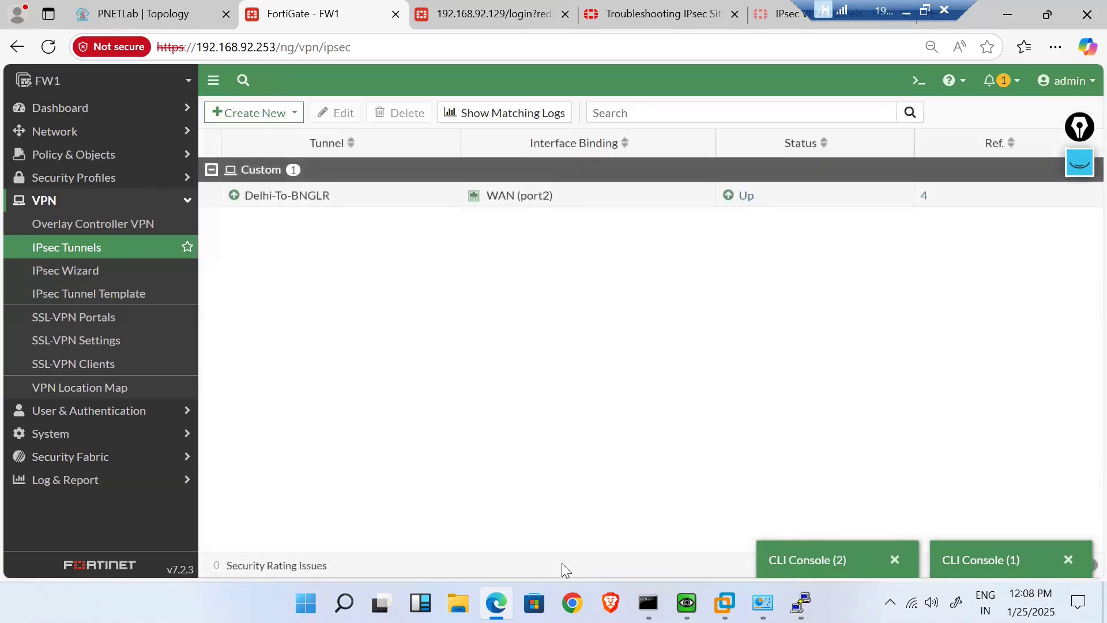
- Stop the ping to 192.168.6.1 and ping 192.168.6.2 from the Windows VM
{"action": "mouse_move", "coordinate": [686, 602]}
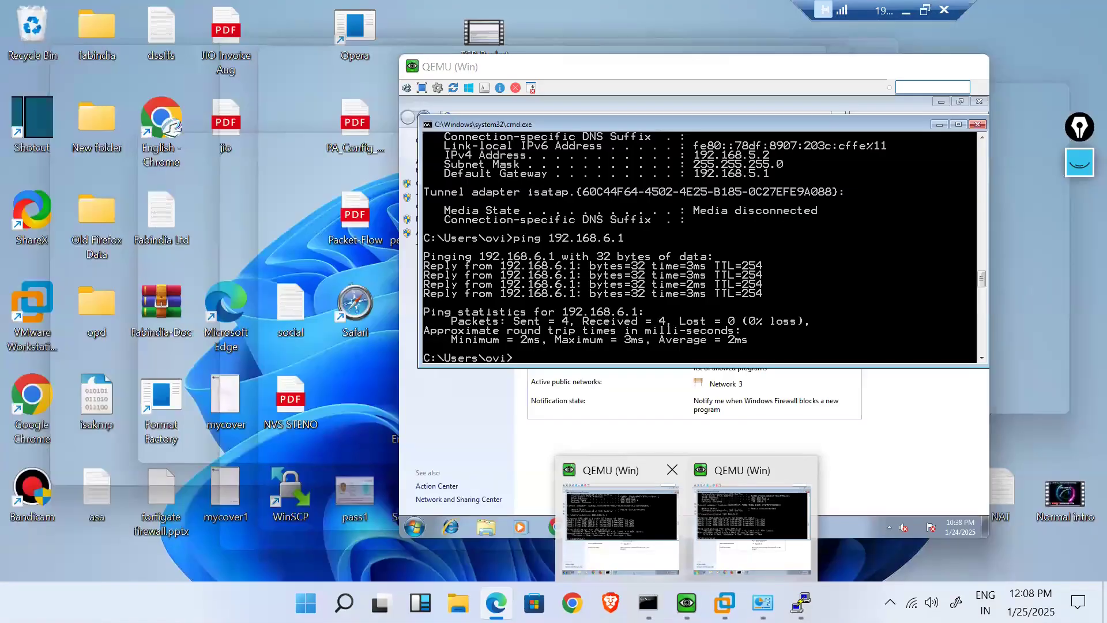
{"action": "left_click", "coordinate": [632, 528]}
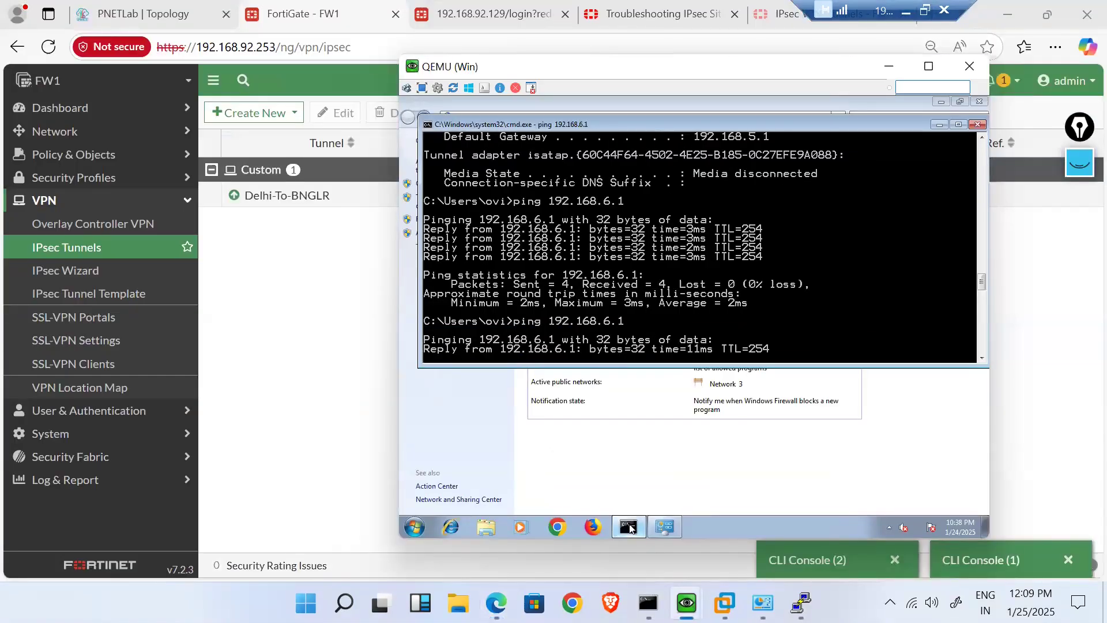
{"action": "key", "text": "ctrl+c"}
{"action": "key", "text": "Up"}
{"action": "key", "text": "BackSpace"}
{"action": "type", "text": "2"}
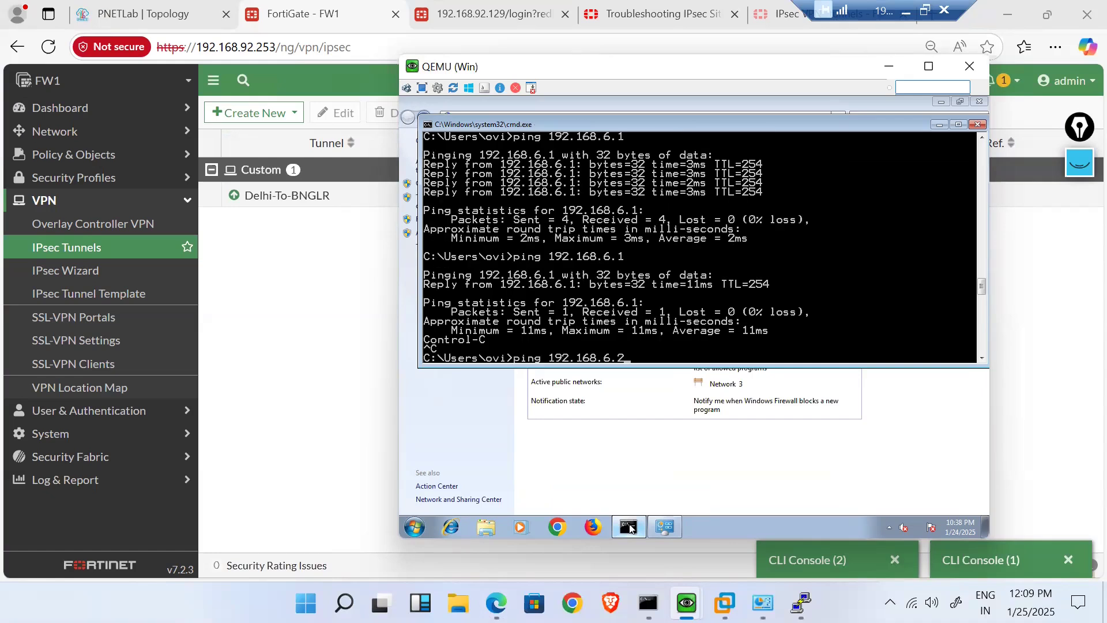
{"action": "key", "text": "Return"}
{"action": "key", "text": "ctrl+c"}
- Ping 192.168.5.1 from the Windows VM command prompt
{"action": "type", "text": "ipconfig"}
{"action": "key", "text": "Up"}
{"action": "key", "text": "Up"}
{"action": "key", "text": "Up"}
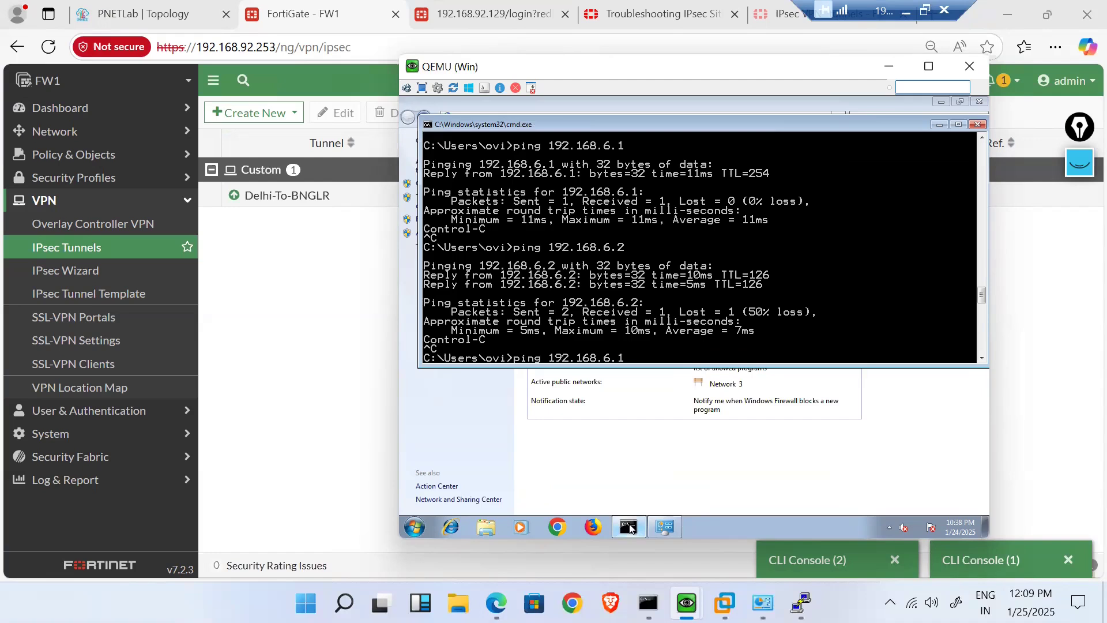
{"action": "key", "text": "Down"}
{"action": "key", "text": "BackSpace"}
{"action": "key", "text": "BackSpace"}
{"action": "key", "text": "BackSpace"}
{"action": "type", "text": "5.1"}
{"action": "key", "text": "Return"}
{"action": "key", "text": "ctrl+c"}
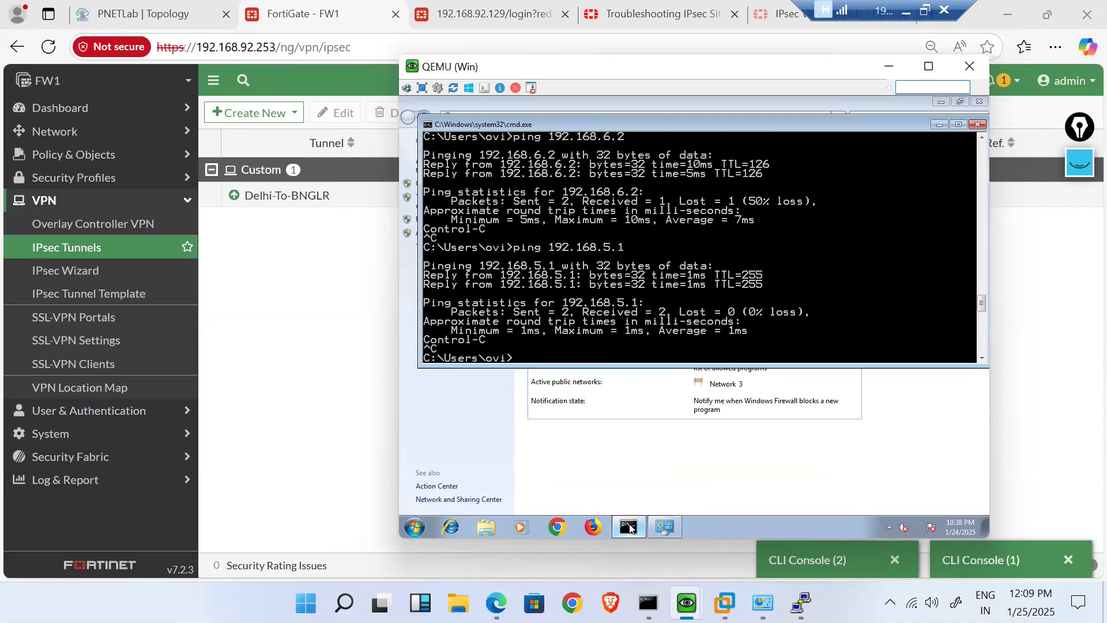
- Check FW1's tunnel list and second CLI console, then return to the troubleshooting article
{"action": "left_click", "coordinate": [312, 337]}
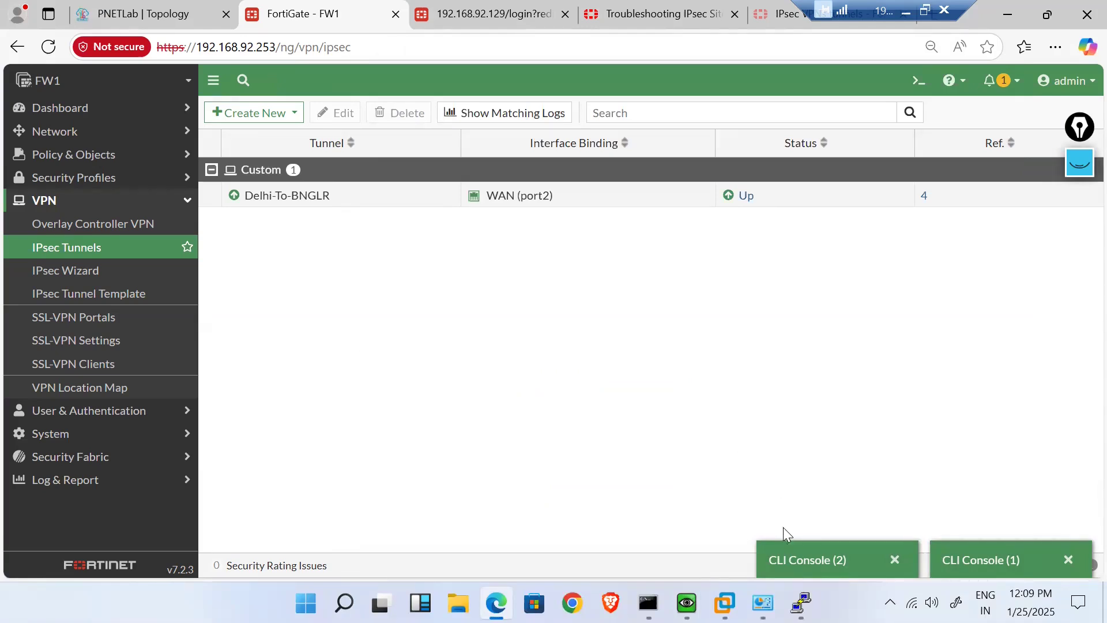
{"action": "left_click", "coordinate": [785, 545]}
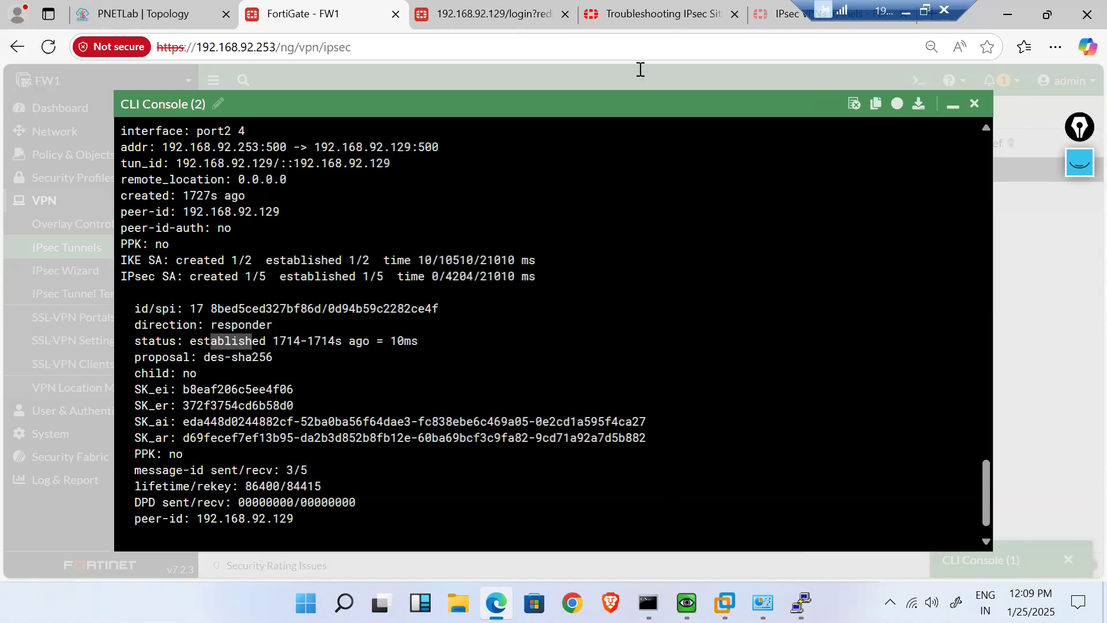
{"action": "left_click", "coordinate": [635, 13]}
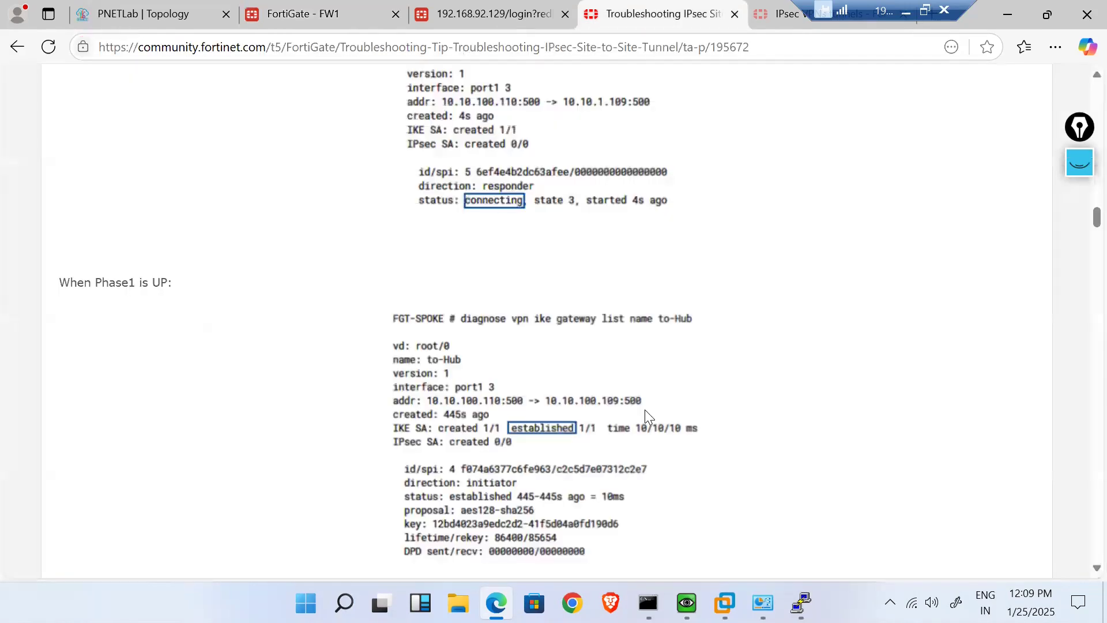
{"action": "scroll", "coordinate": [644, 410], "scroll_direction": "down", "scroll_amount": 10}
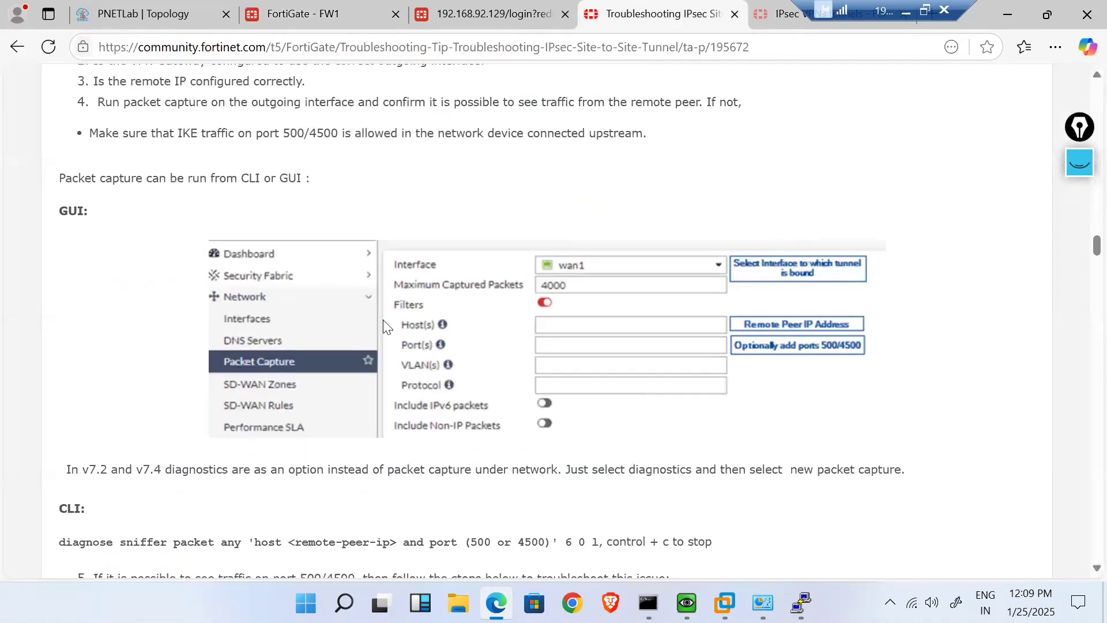
{"action": "scroll", "coordinate": [404, 321], "scroll_direction": "down", "scroll_amount": 3}
{"action": "scroll", "coordinate": [406, 325], "scroll_direction": "down", "scroll_amount": 1}
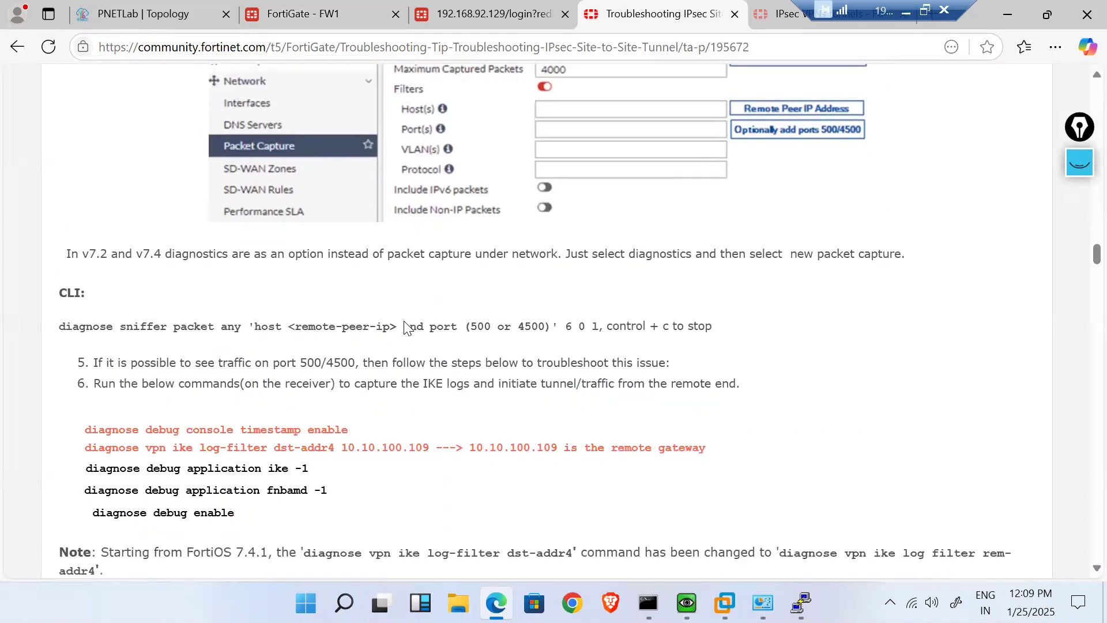
{"action": "scroll", "coordinate": [406, 322], "scroll_direction": "down", "scroll_amount": 1}
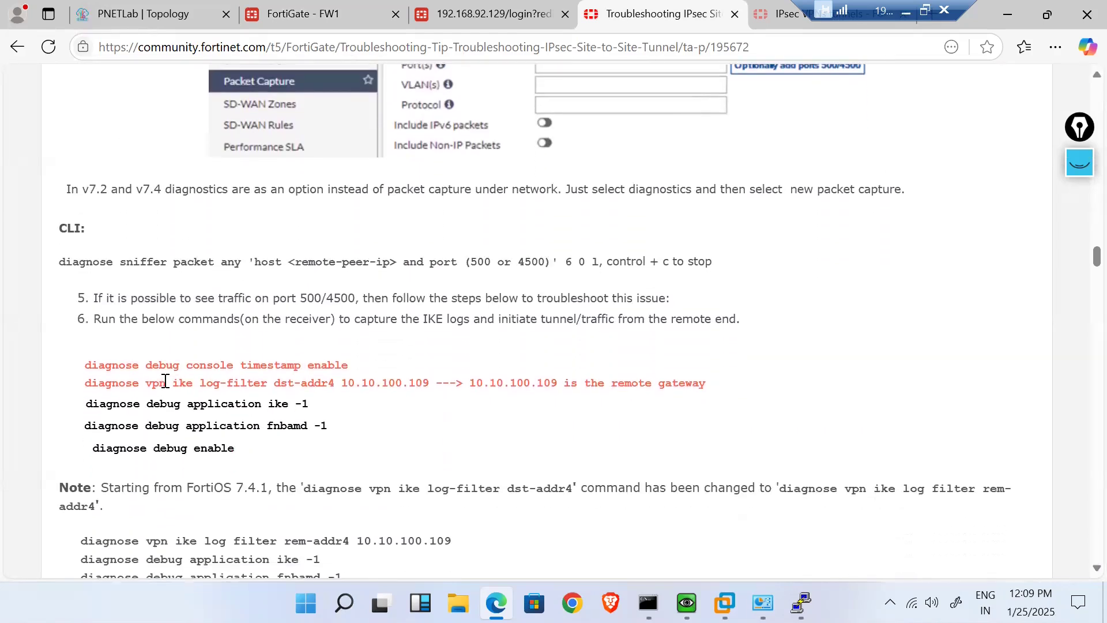
{"action": "scroll", "coordinate": [302, 430], "scroll_direction": "down", "scroll_amount": 5}
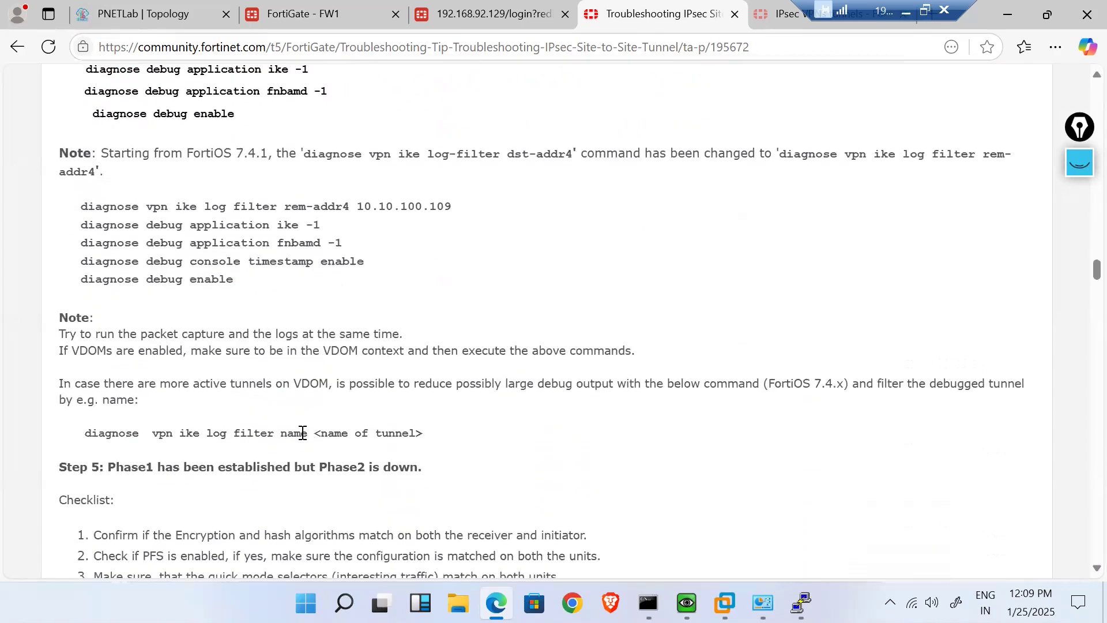
{"action": "scroll", "coordinate": [301, 433], "scroll_direction": "down", "scroll_amount": 13}
{"action": "scroll", "coordinate": [302, 432], "scroll_direction": "down", "scroll_amount": 8}
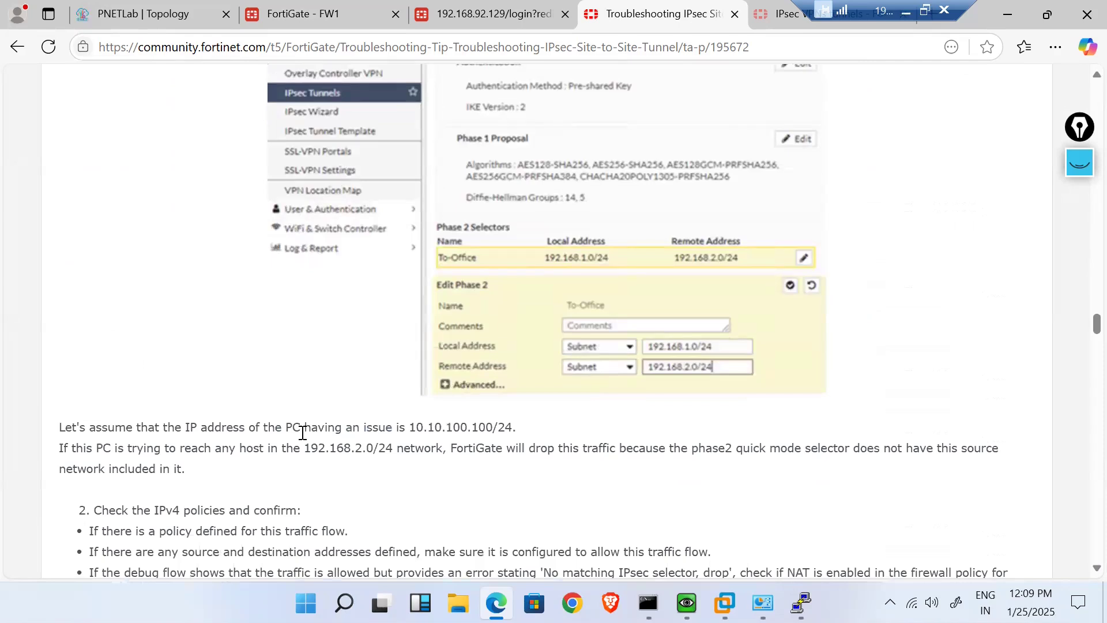
{"action": "scroll", "coordinate": [302, 432], "scroll_direction": "down", "scroll_amount": 5}
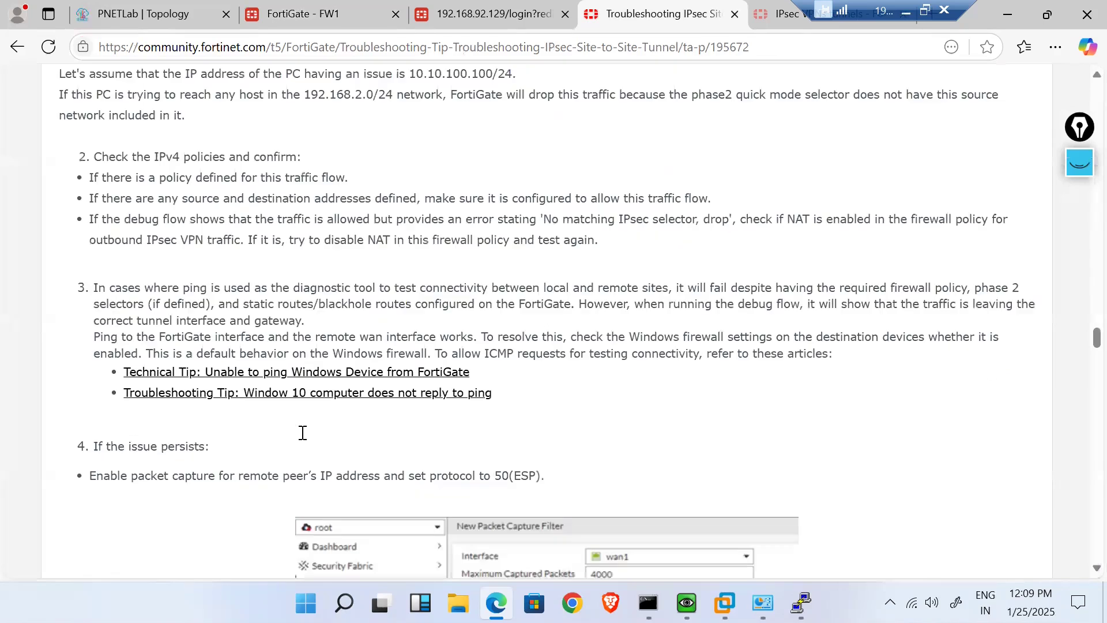
{"action": "scroll", "coordinate": [302, 433], "scroll_direction": "down", "scroll_amount": 8}
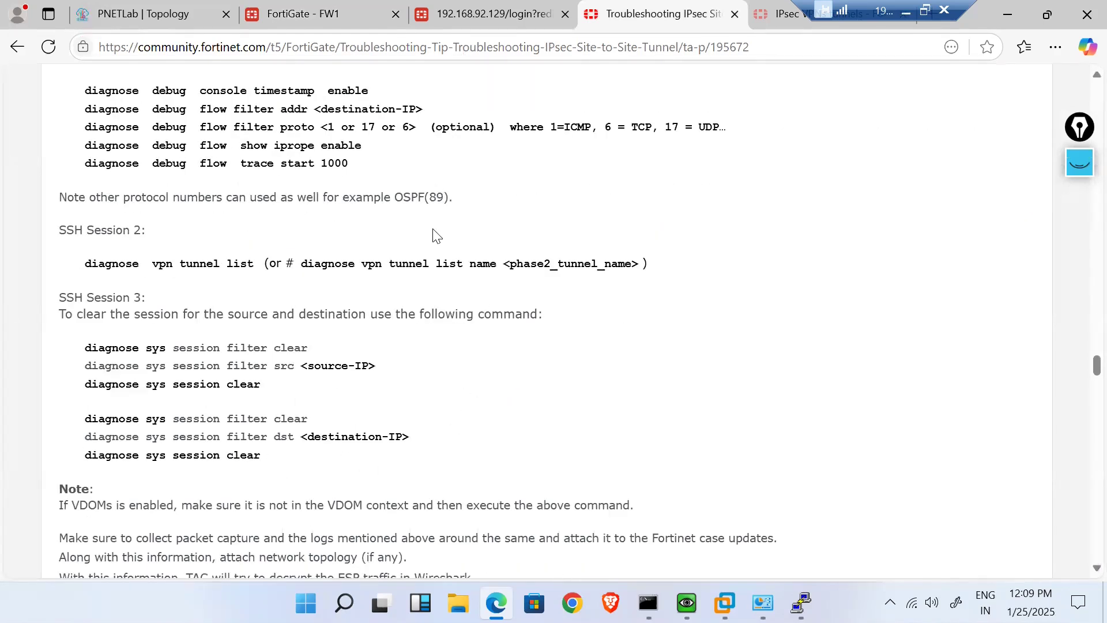
{"action": "scroll", "coordinate": [437, 235], "scroll_direction": "down", "scroll_amount": 6}
{"action": "scroll", "coordinate": [437, 235], "scroll_direction": "down", "scroll_amount": 10}
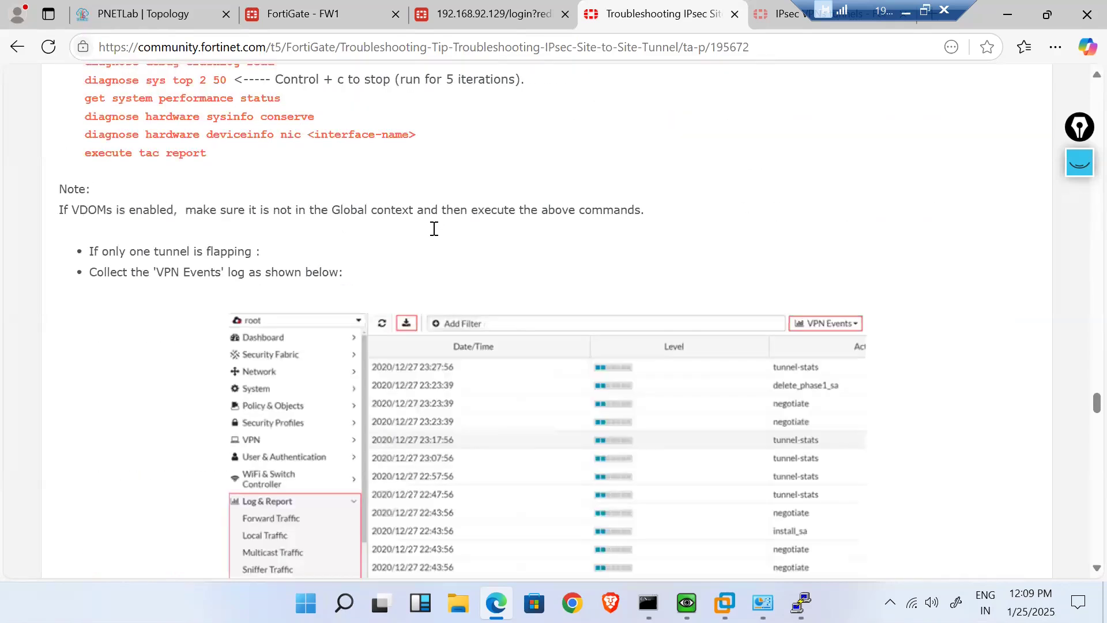
{"action": "scroll", "coordinate": [434, 234], "scroll_direction": "up", "scroll_amount": 20}
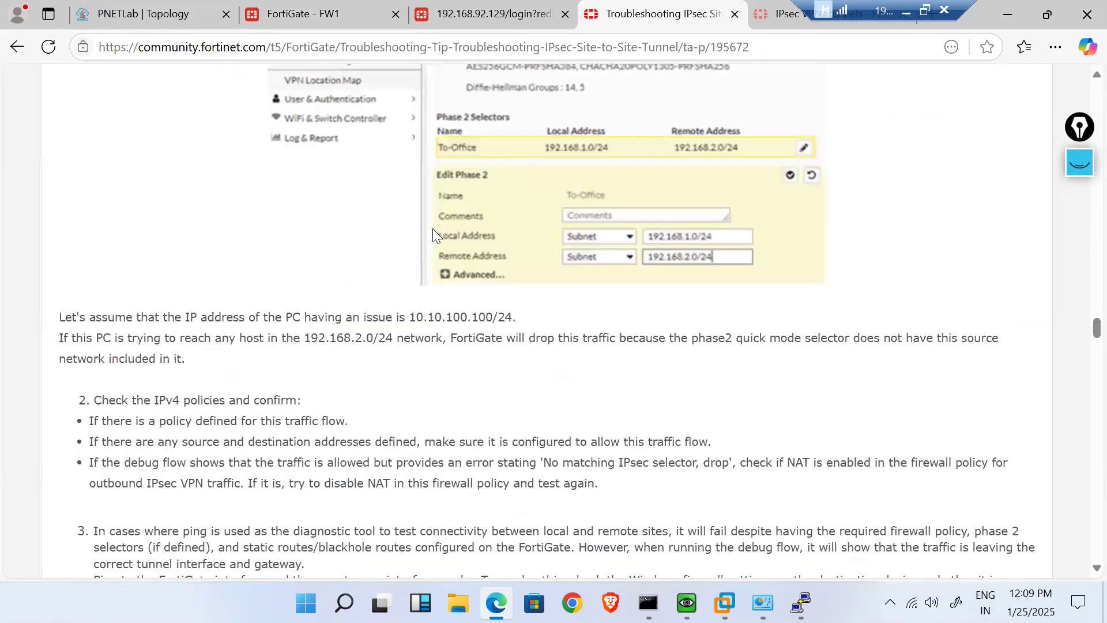
{"action": "scroll", "coordinate": [432, 228], "scroll_direction": "up", "scroll_amount": 20}
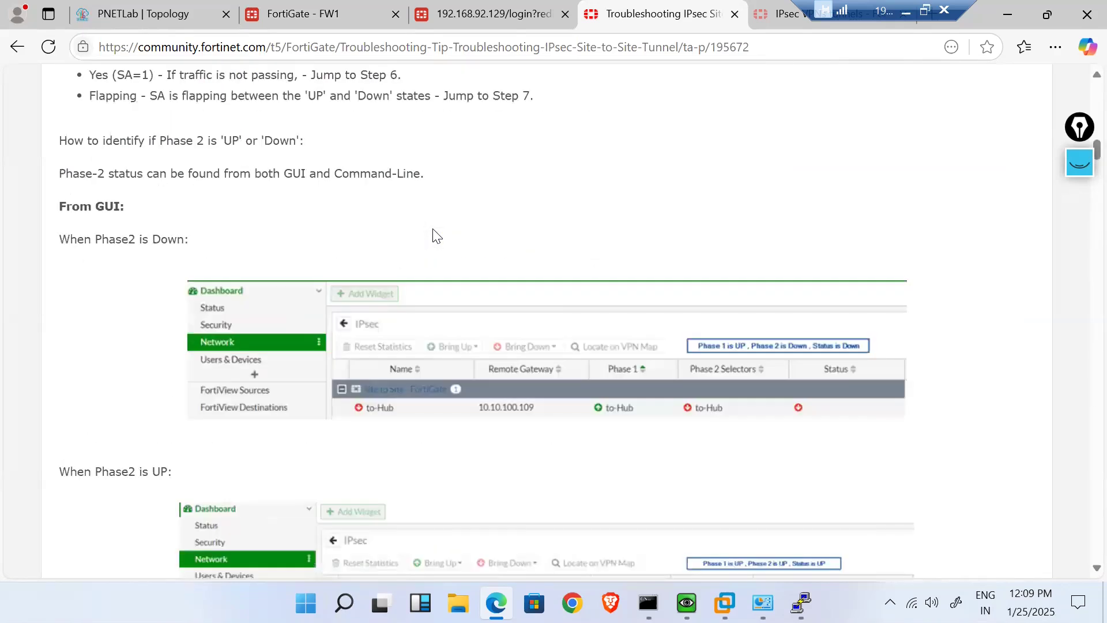
{"action": "scroll", "coordinate": [434, 233], "scroll_direction": "up", "scroll_amount": 6}
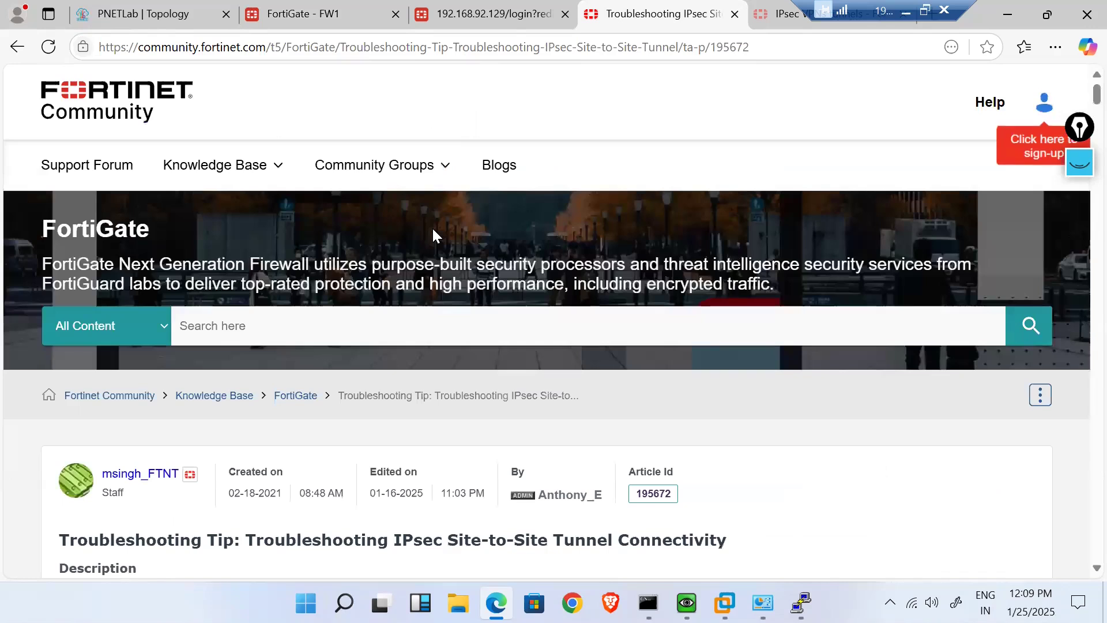
{"action": "scroll", "coordinate": [434, 234], "scroll_direction": "down", "scroll_amount": 12}
{"action": "scroll", "coordinate": [434, 233], "scroll_direction": "up", "scroll_amount": 4}
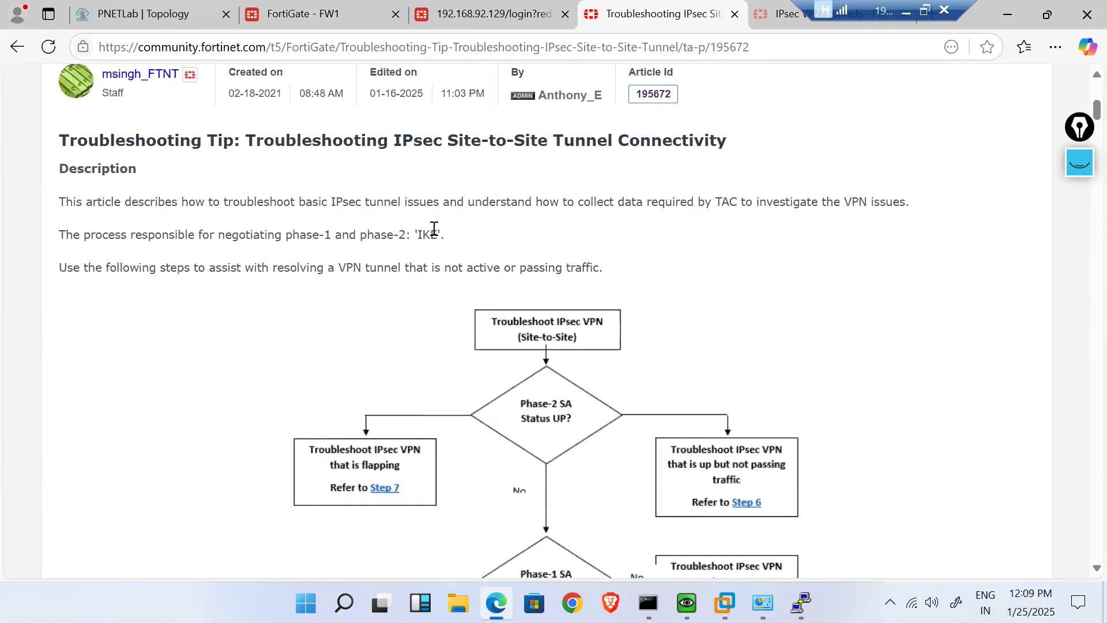